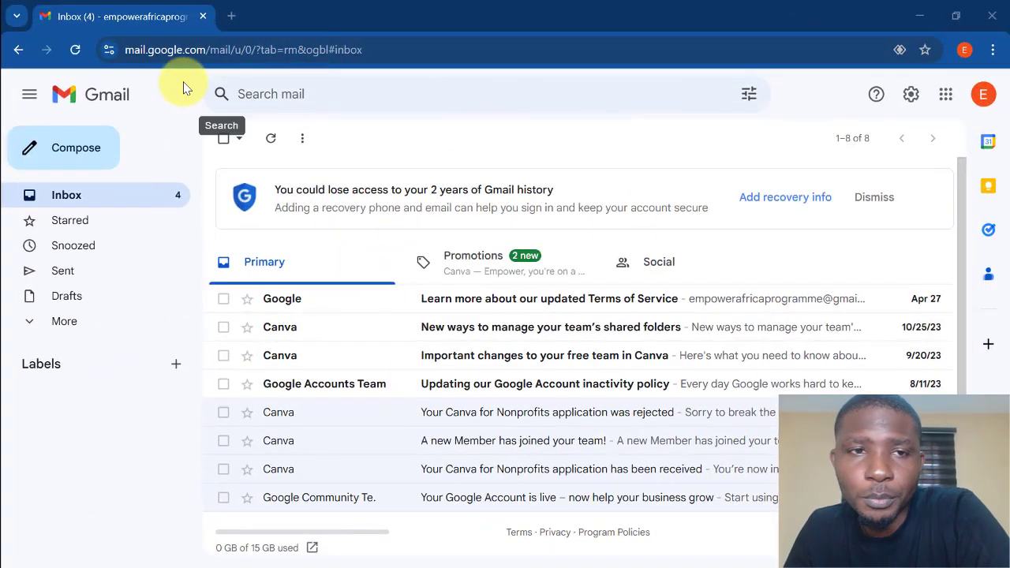
- Search Google for 'infinity free' in a new tab and go to the InfinityFree website
click(226, 19)
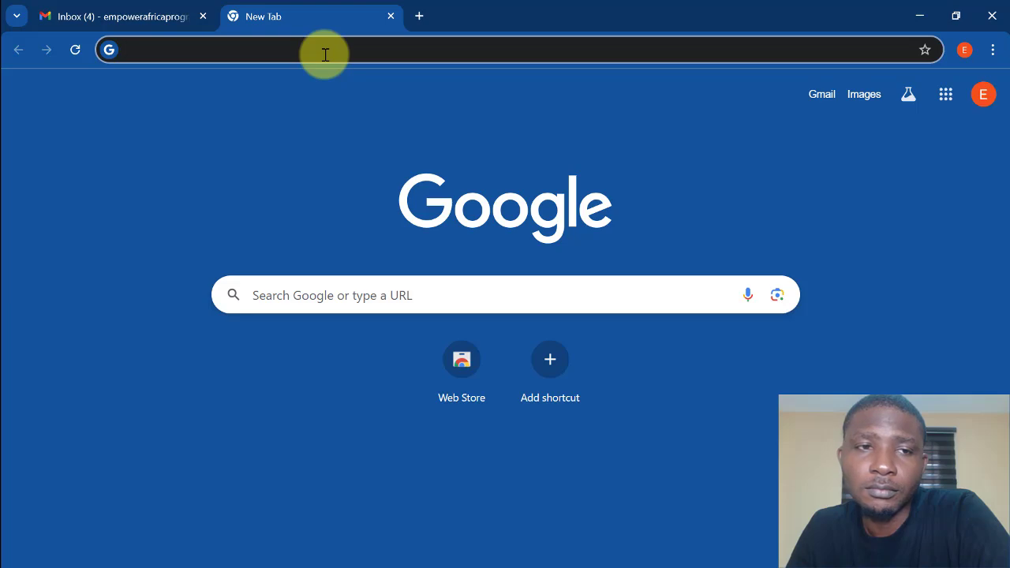
text(infinity)
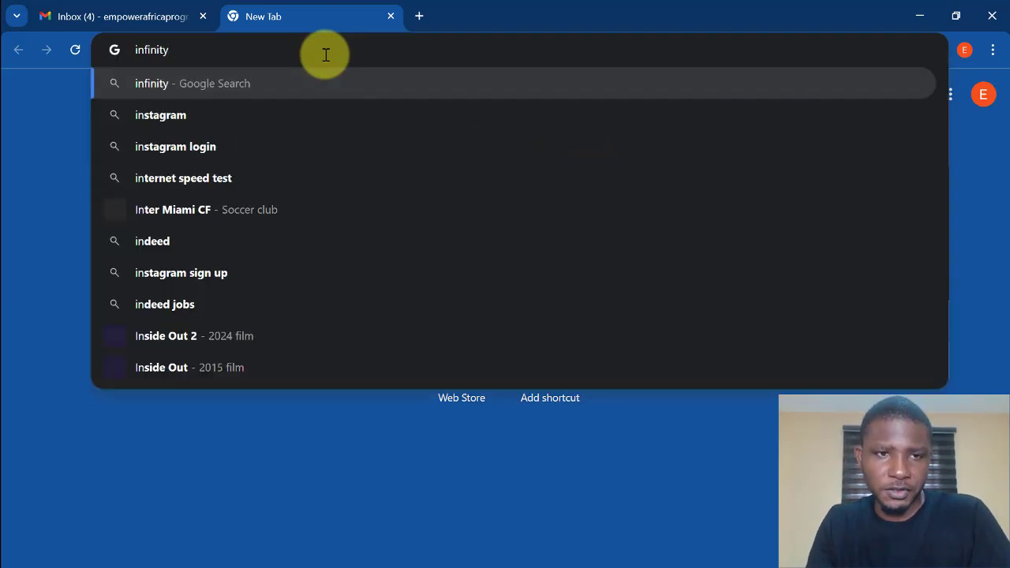
text( free)
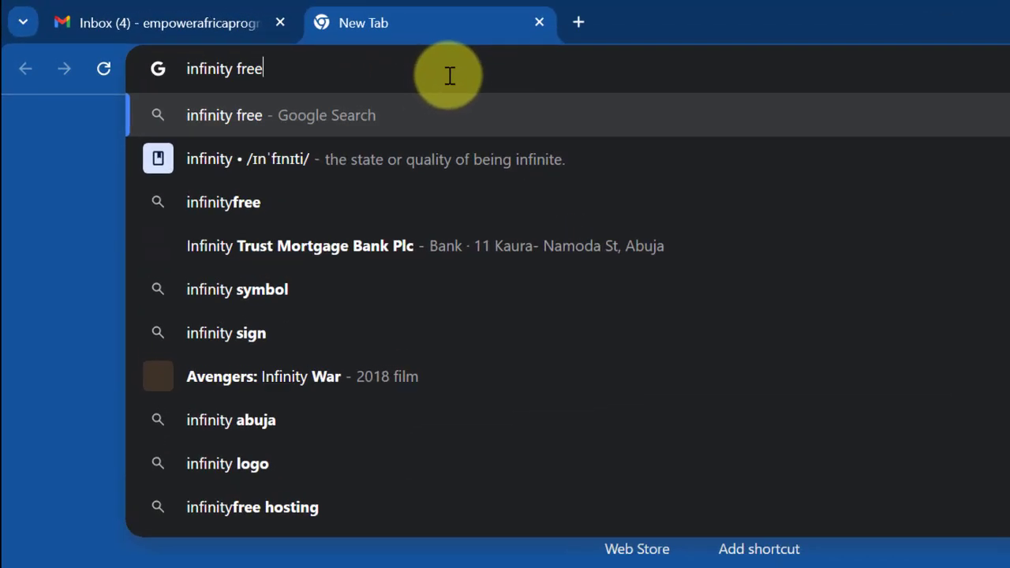
key(Return)
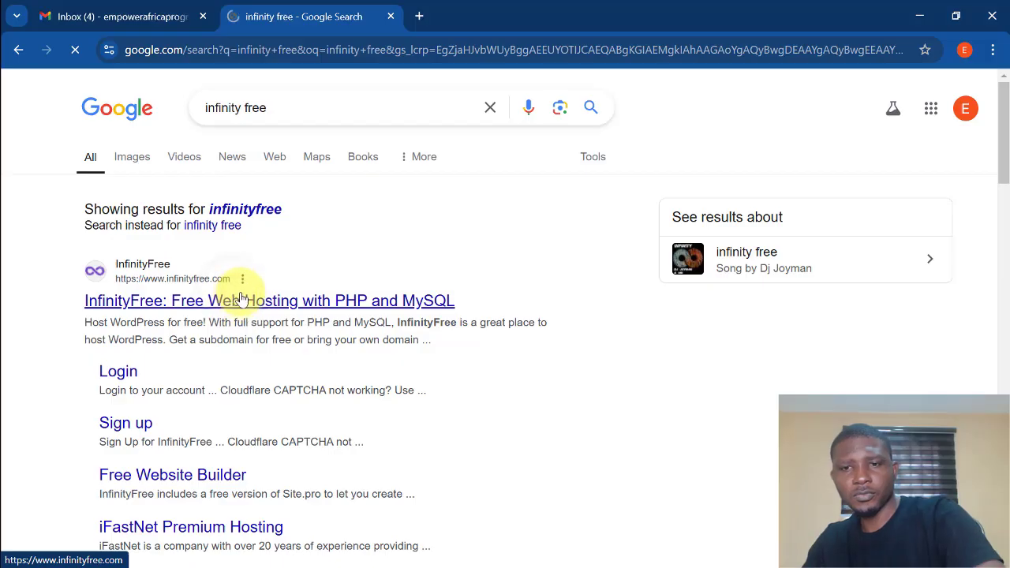
click(239, 300)
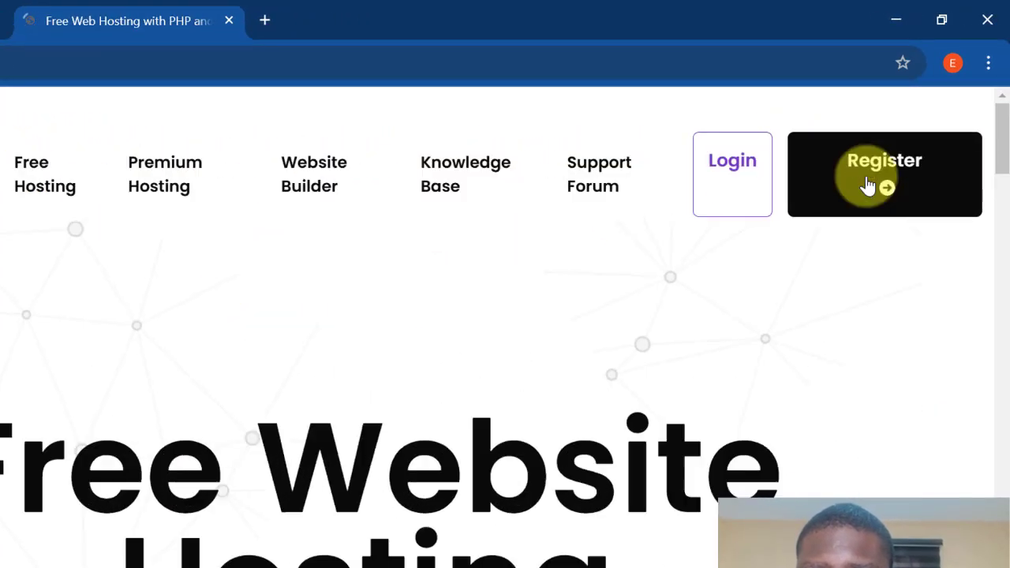
- On the InfinityFree sign-up form, paste the account e-mail and accept Chrome's suggested strong password
click(868, 185)
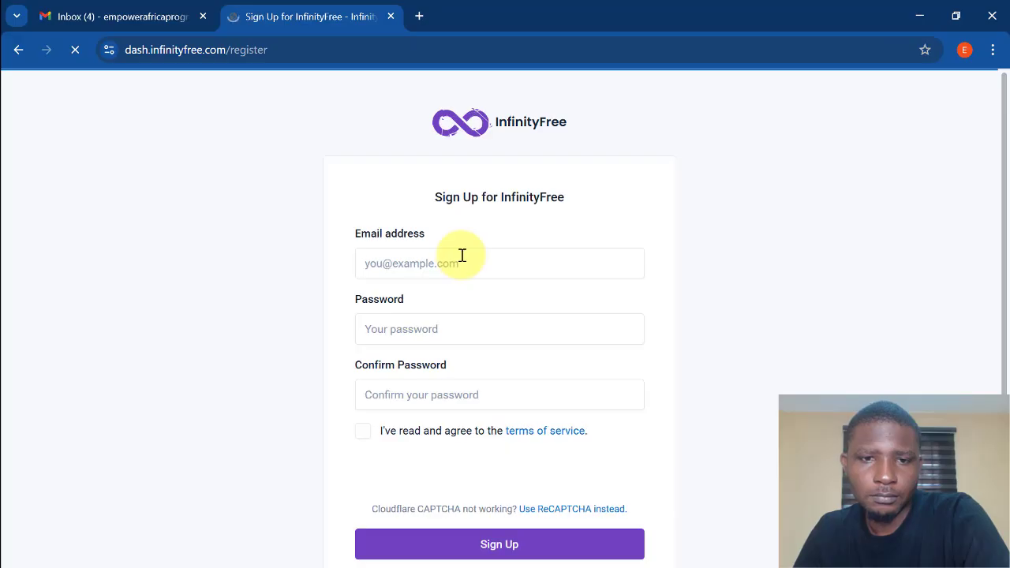
click(463, 255)
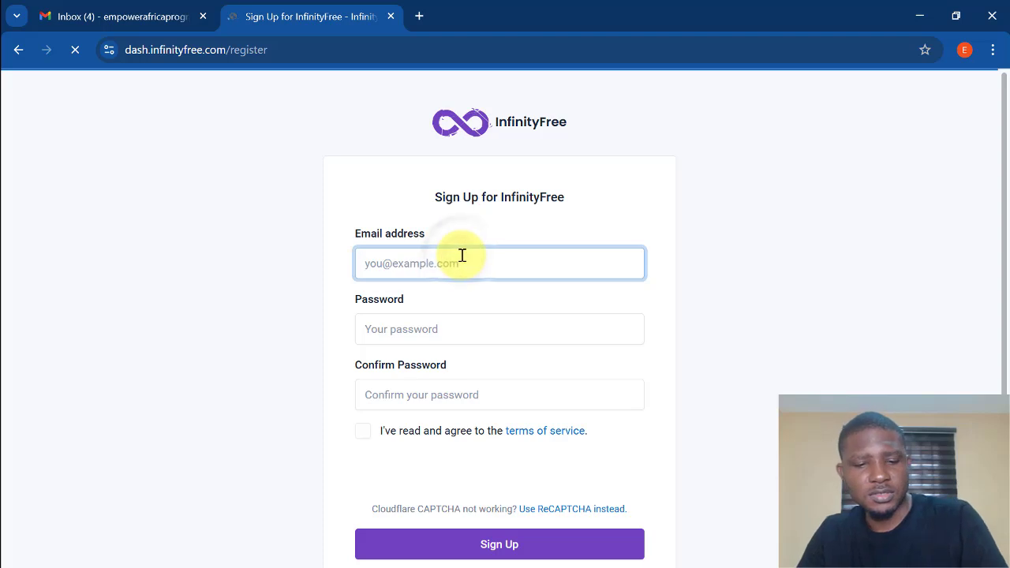
key(ctrl+v)
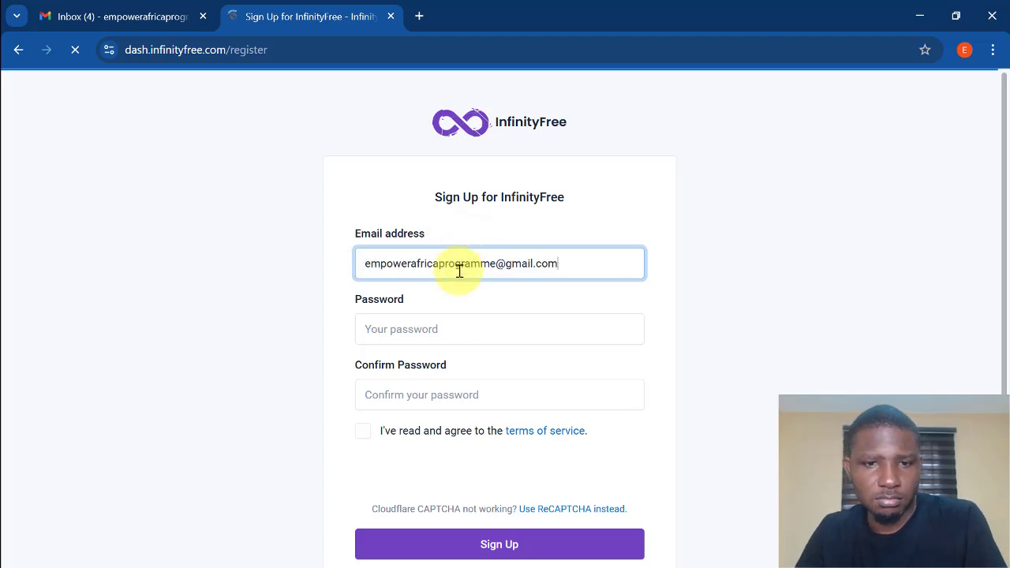
click(450, 325)
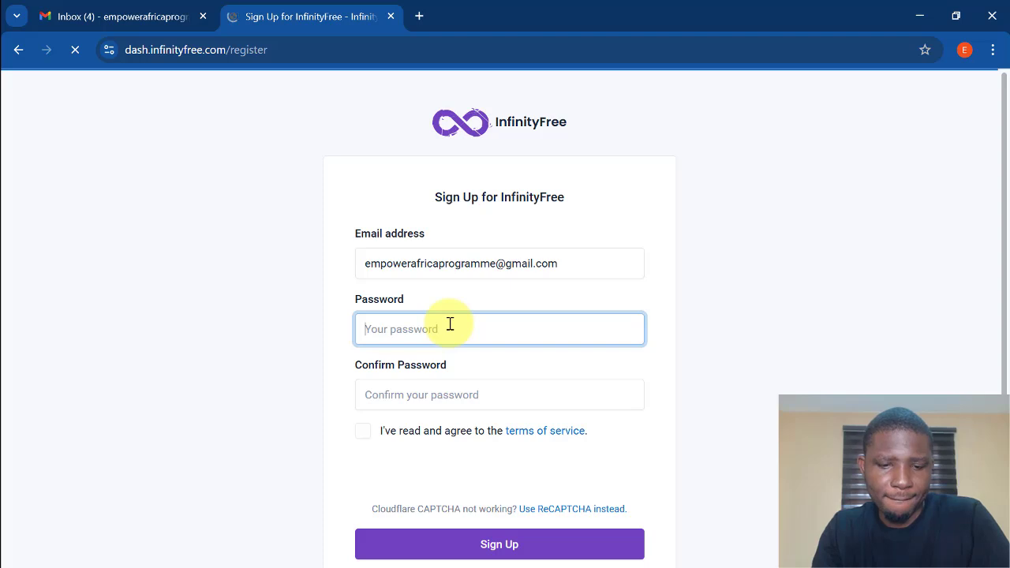
scroll(461, 278, down, 1)
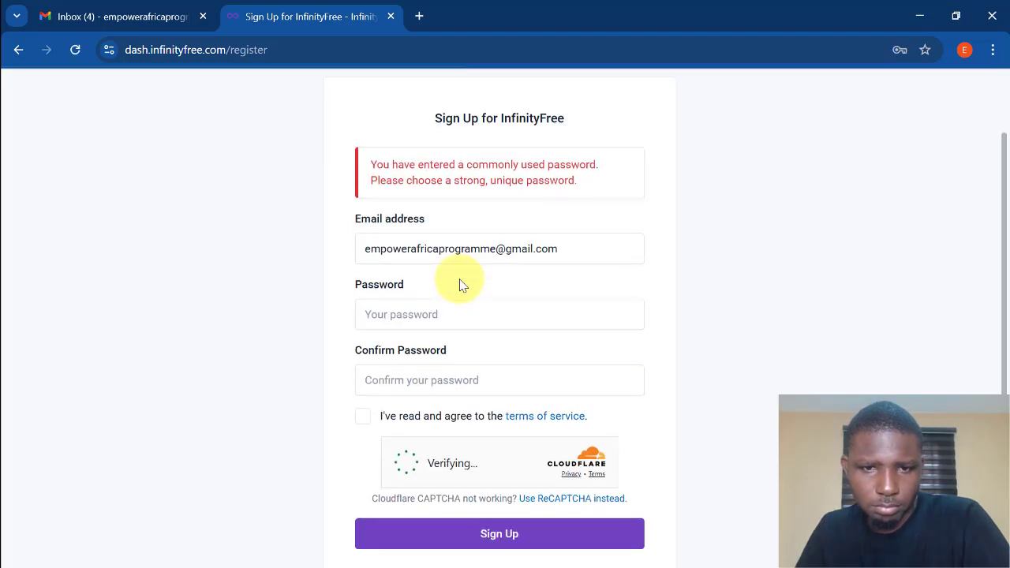
click(447, 319)
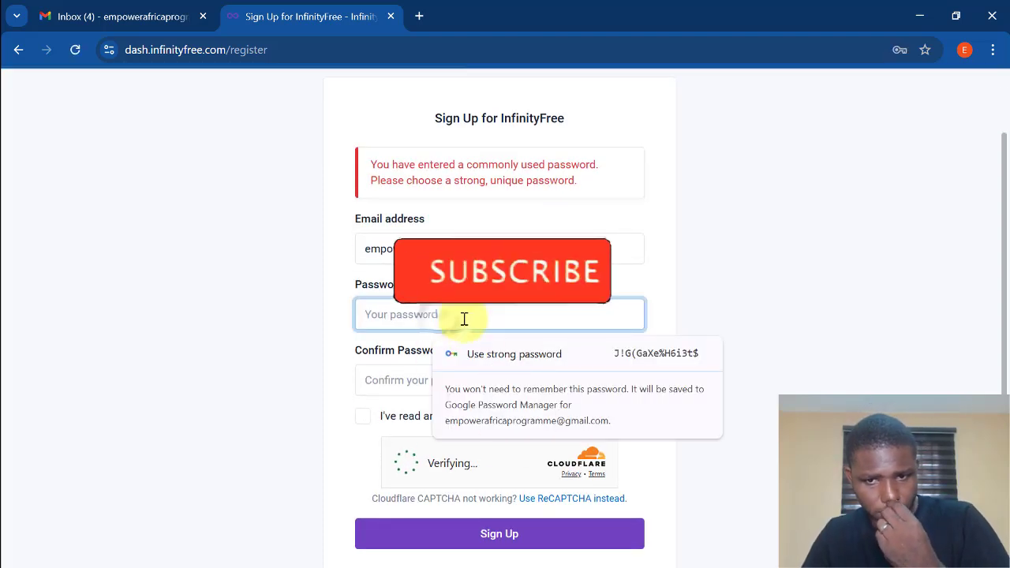
click(654, 357)
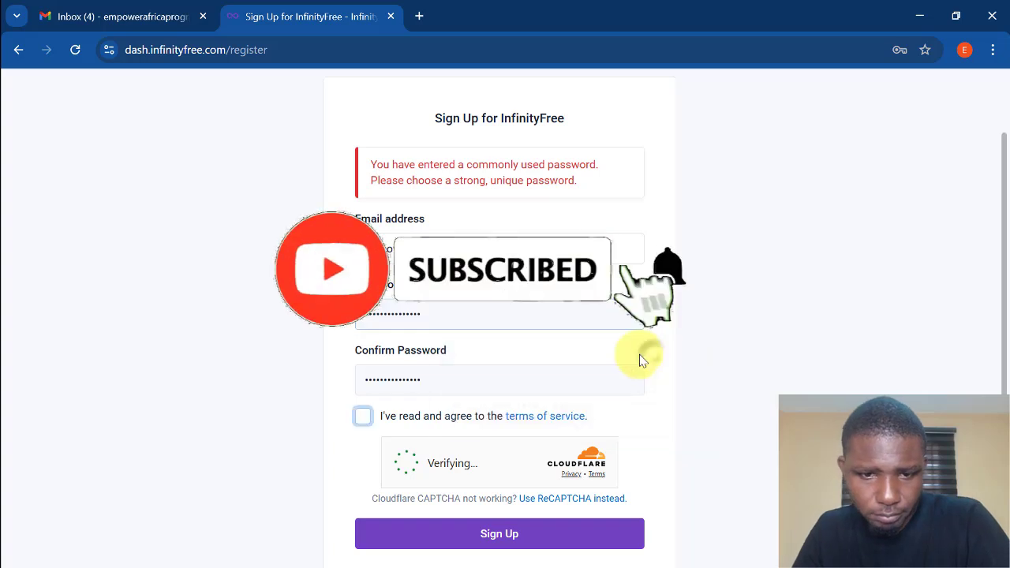
- Agree to the terms, pass the human verification check and submit the sign-up
click(498, 346)
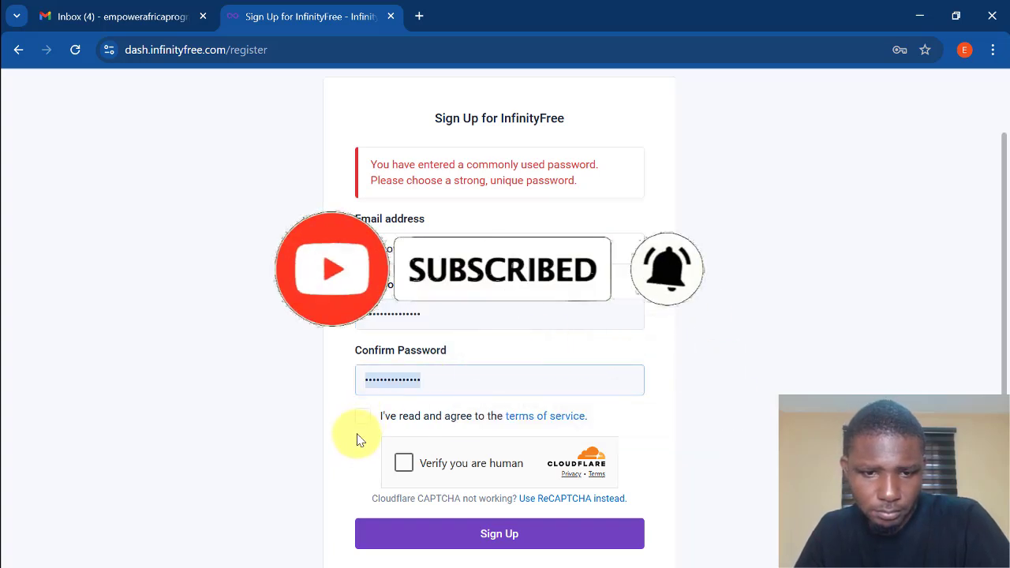
click(363, 416)
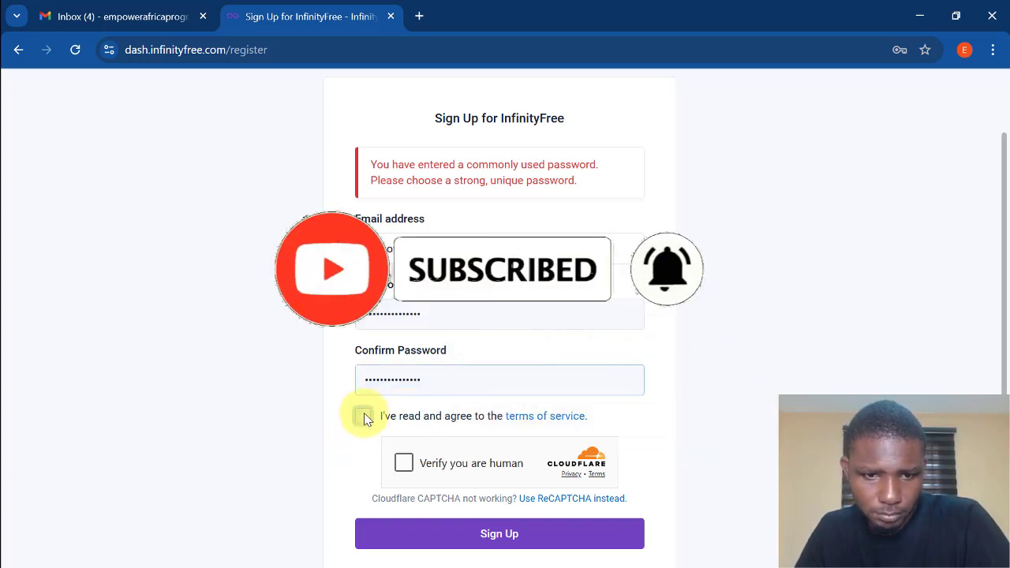
click(402, 466)
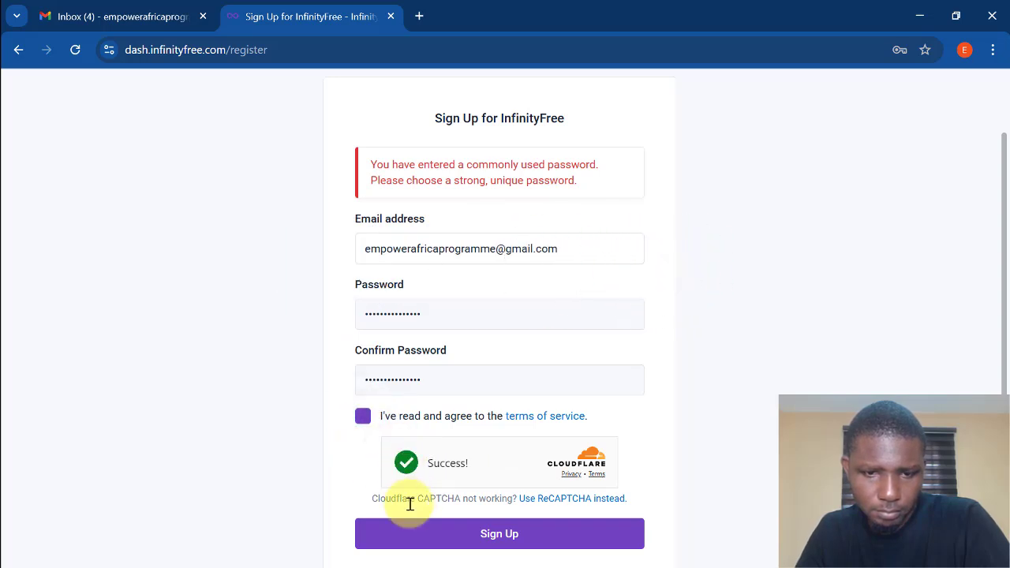
click(426, 533)
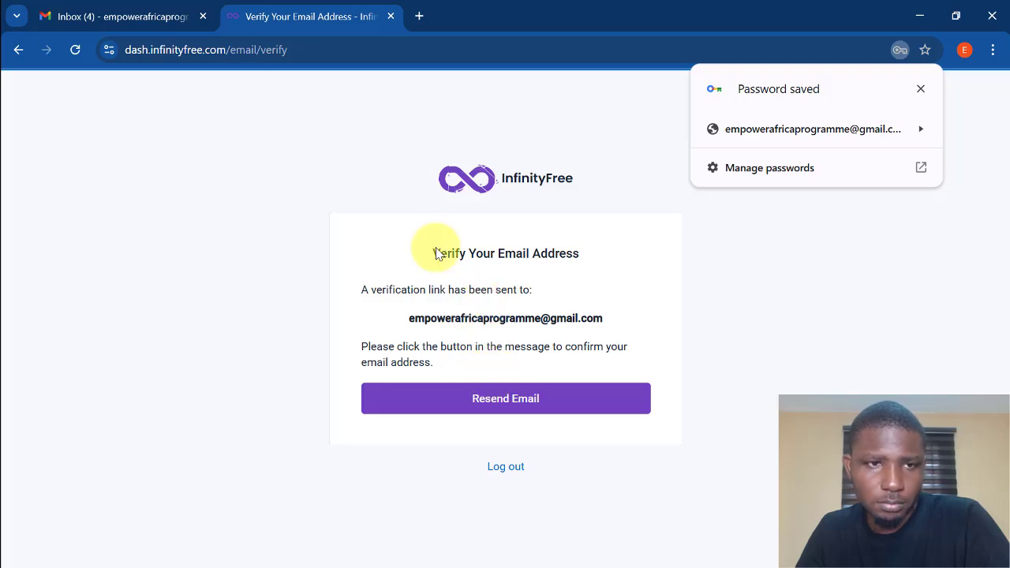
- Confirm the e-mail address using the InfinityFree verification message in Gmail
click(131, 19)
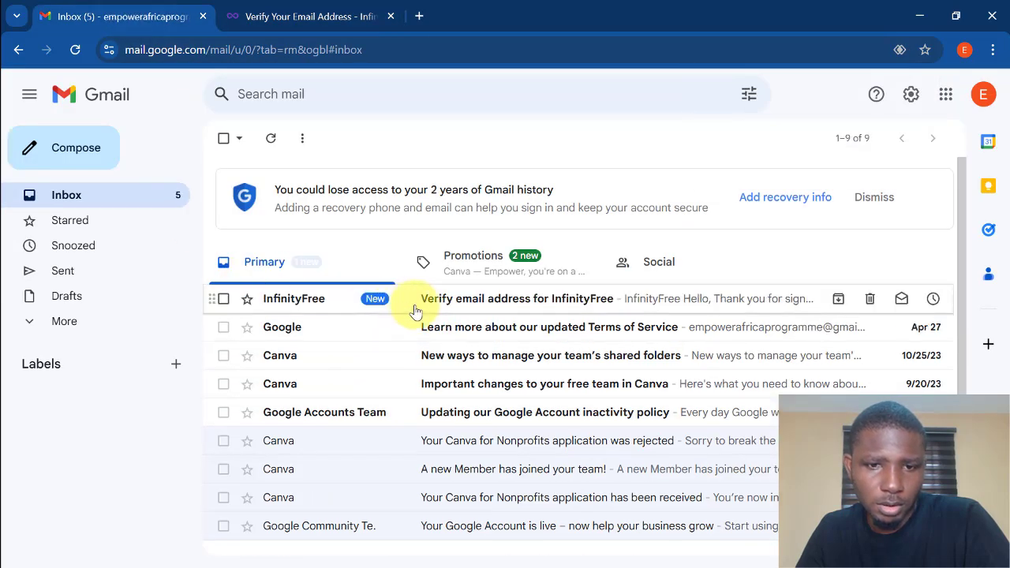
click(455, 301)
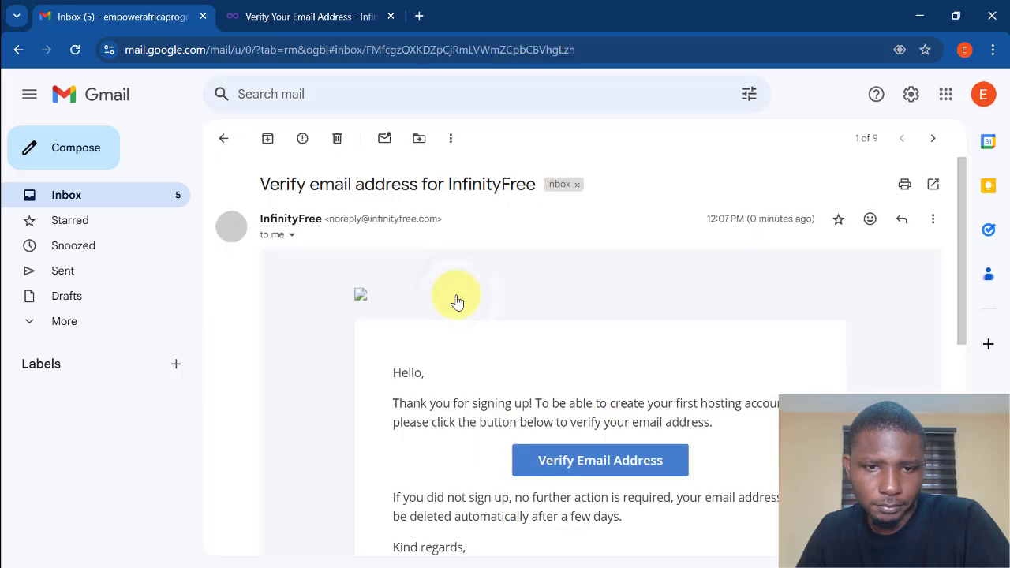
click(582, 467)
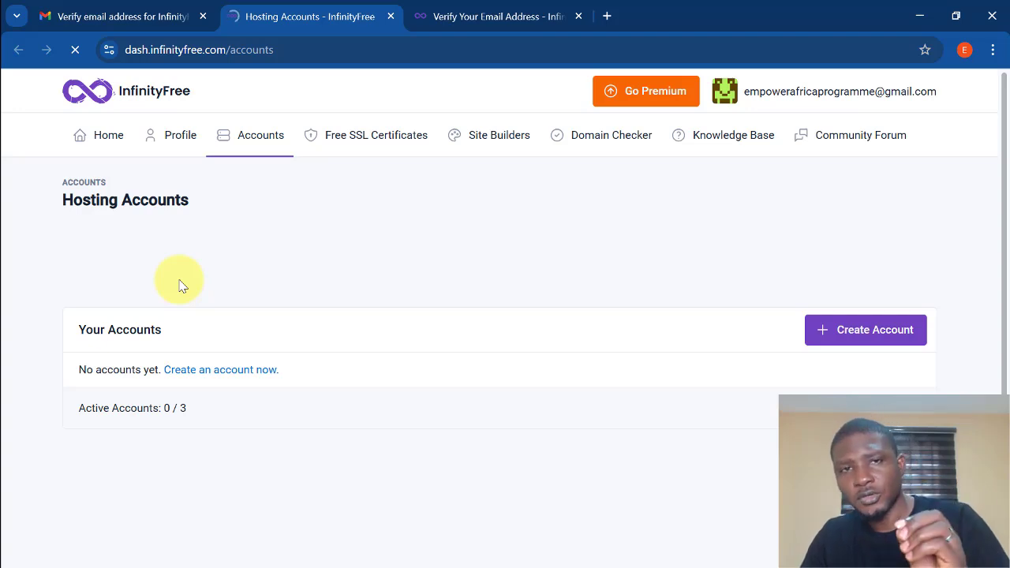
- Start a new hosting account and choose the free $0 InfinityFree plan
click(845, 338)
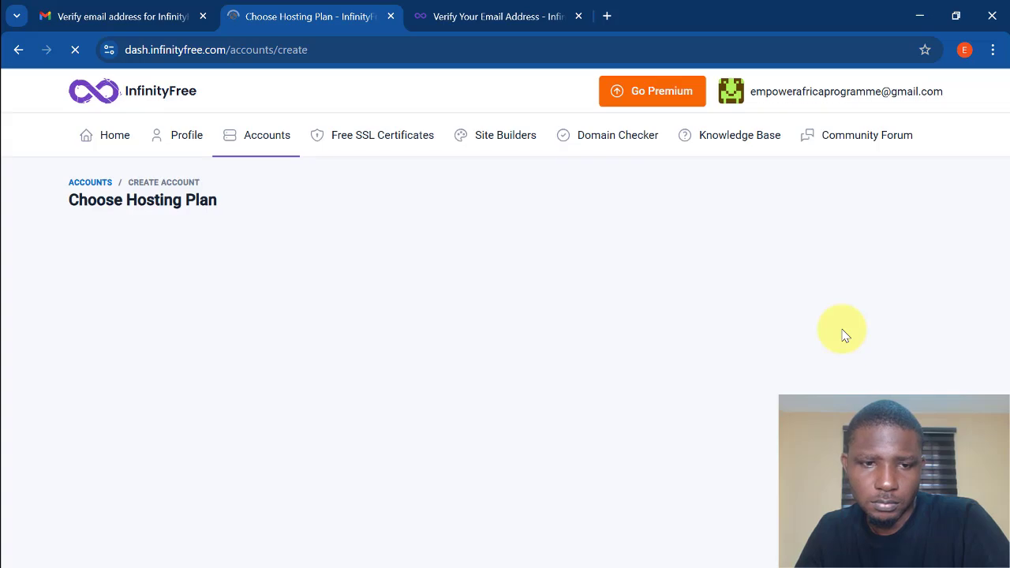
scroll(505, 355, down, 6)
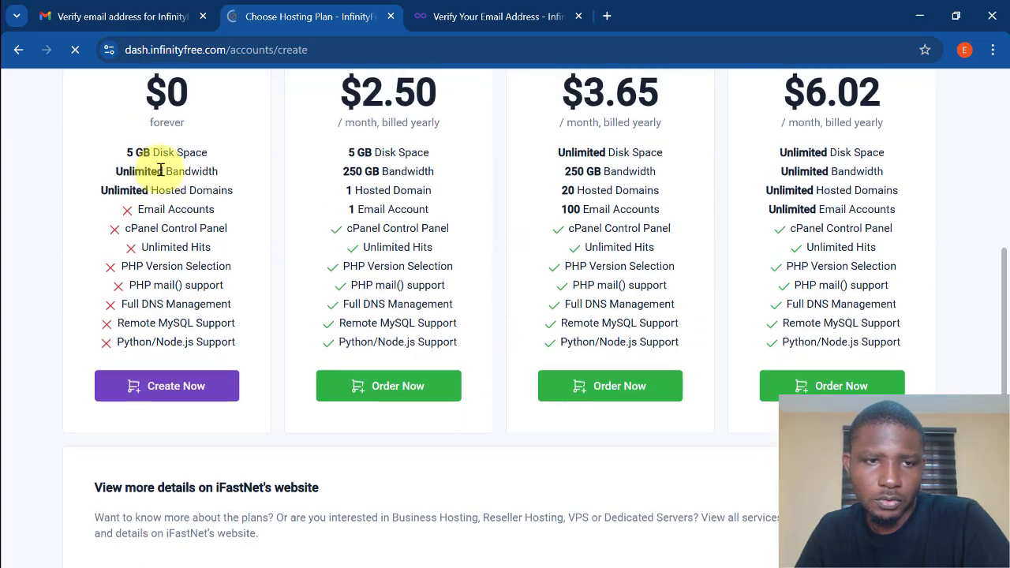
scroll(154, 167, up, 1)
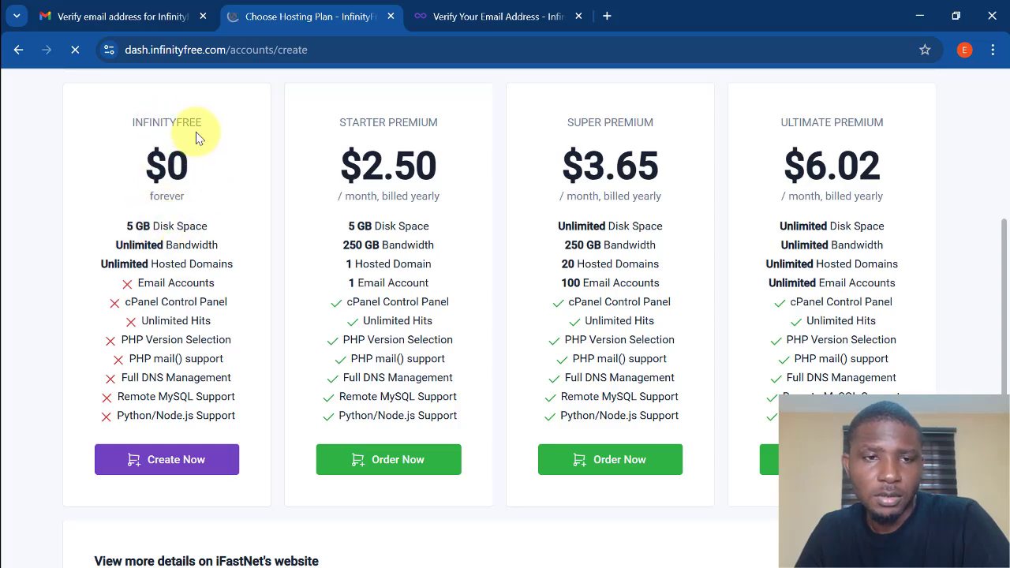
scroll(196, 142, up, 2)
scroll(183, 232, down, 1)
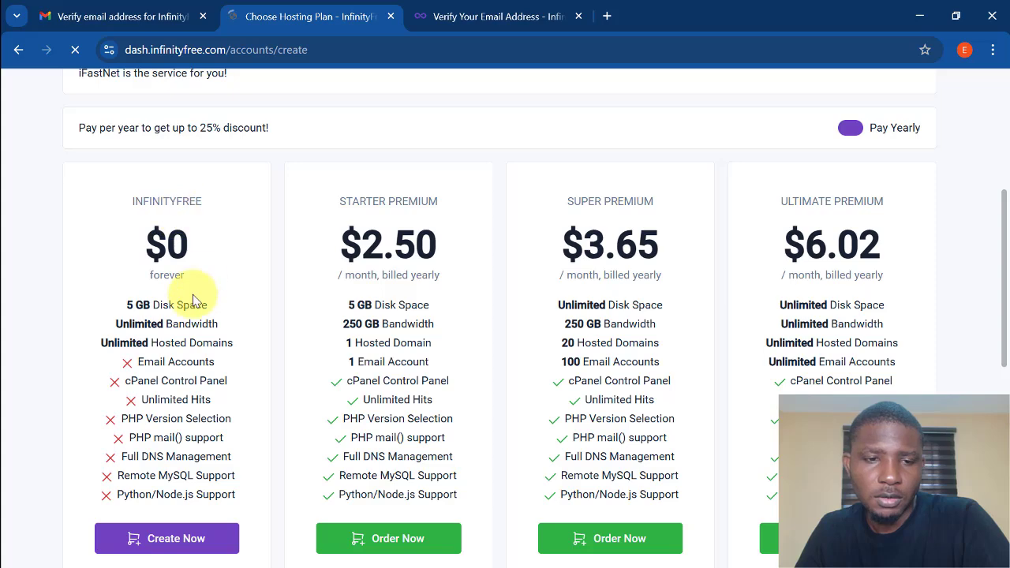
scroll(186, 293, down, 2)
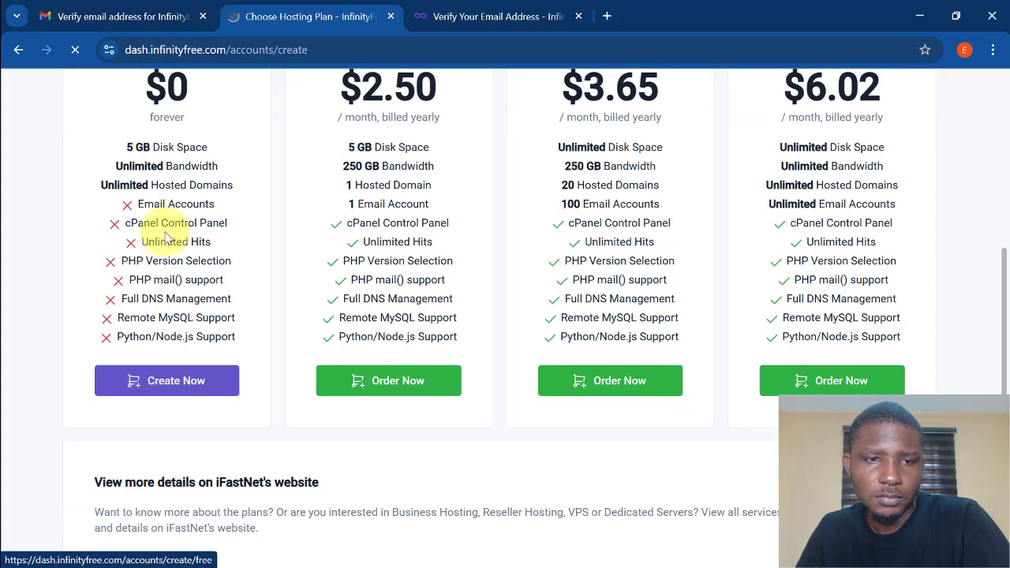
click(163, 381)
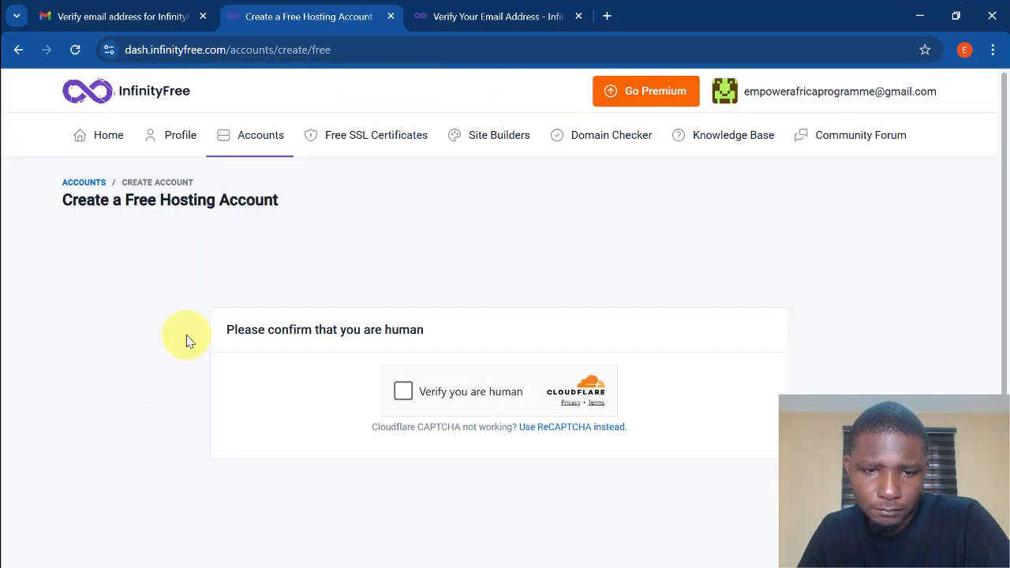
- Pass the verification check and try subdomain myblog on 42web.io for availability
click(402, 393)
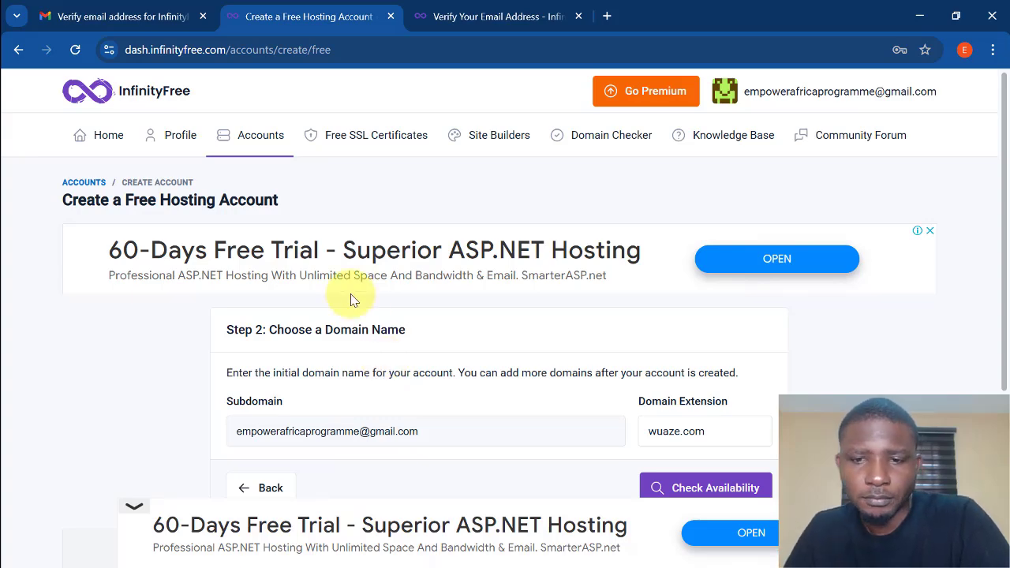
scroll(418, 315, down, 2)
scroll(419, 306, down, 1)
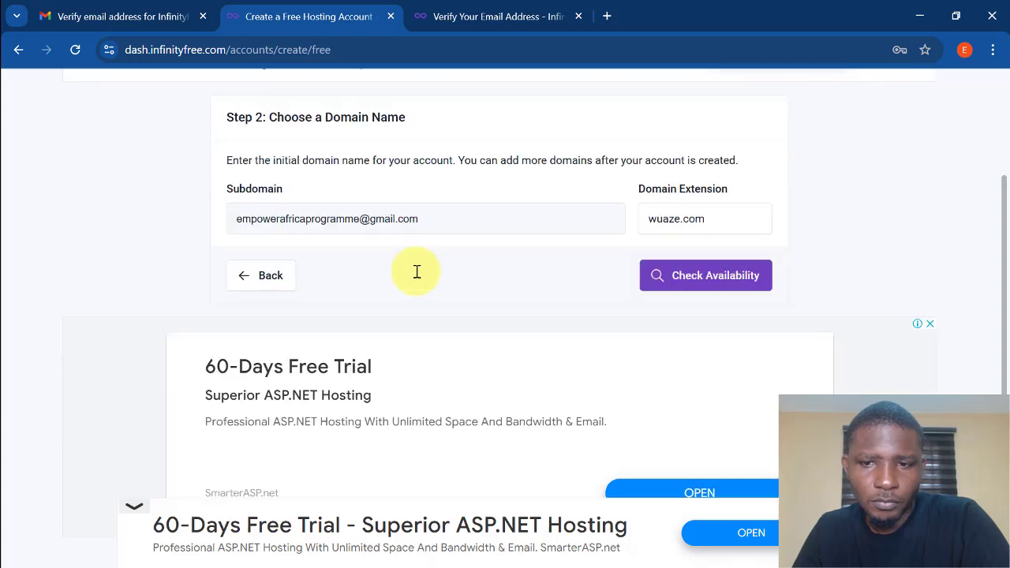
drag(439, 198, 198, 198)
text(myblog)
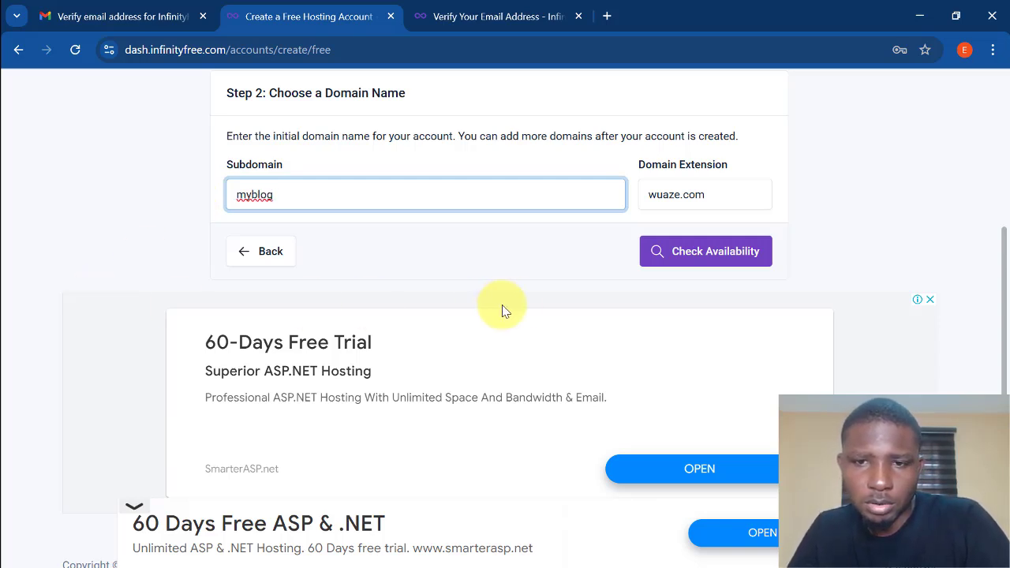
click(700, 197)
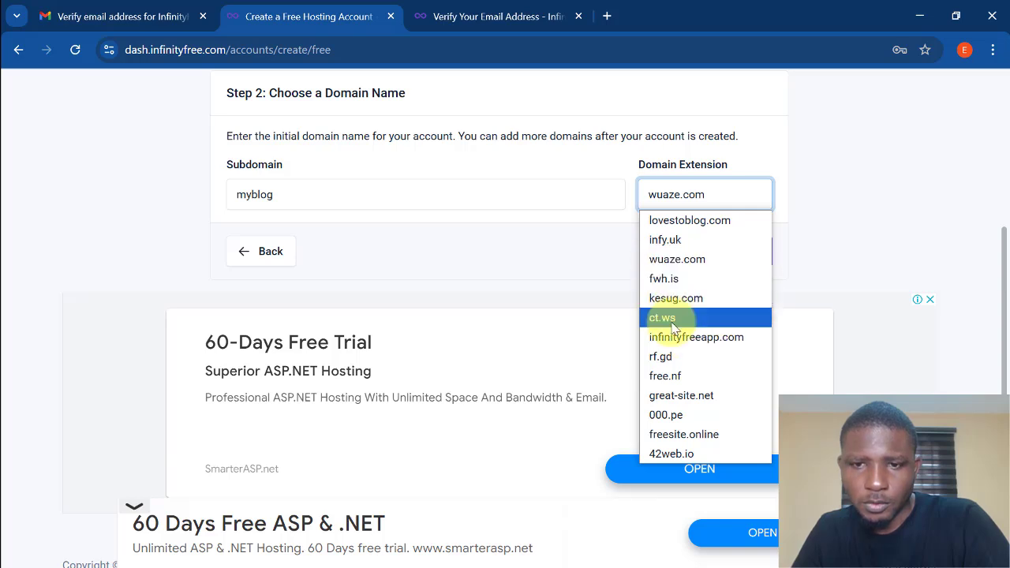
click(675, 454)
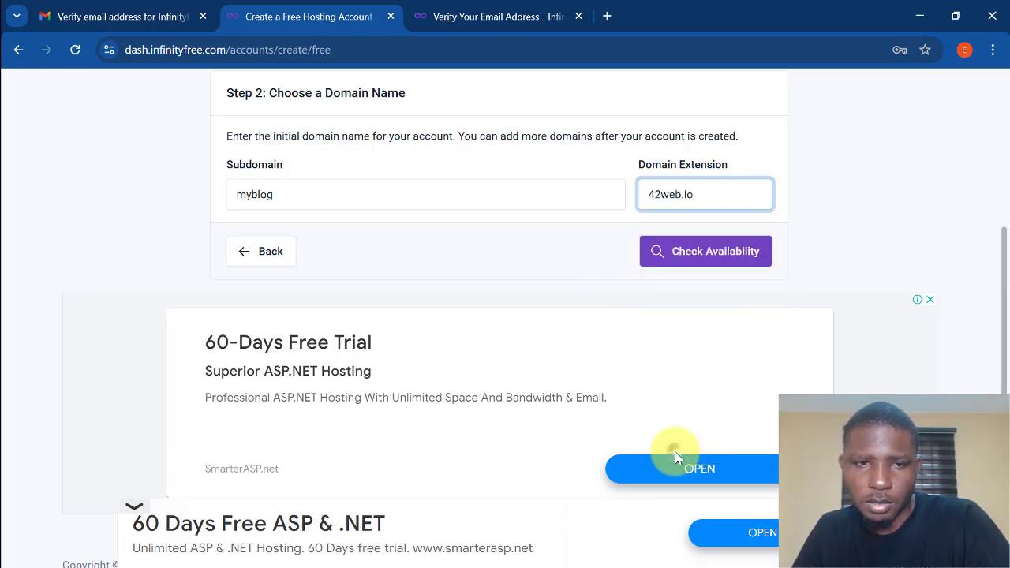
click(659, 253)
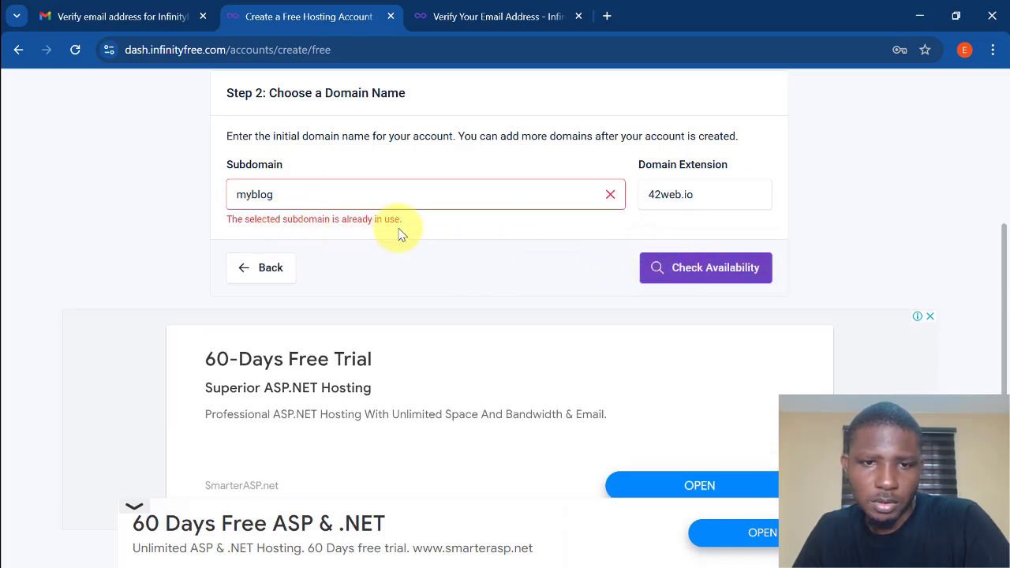
- Replace the taken myblog with naijanews, confirm it's available and continue
click(314, 192)
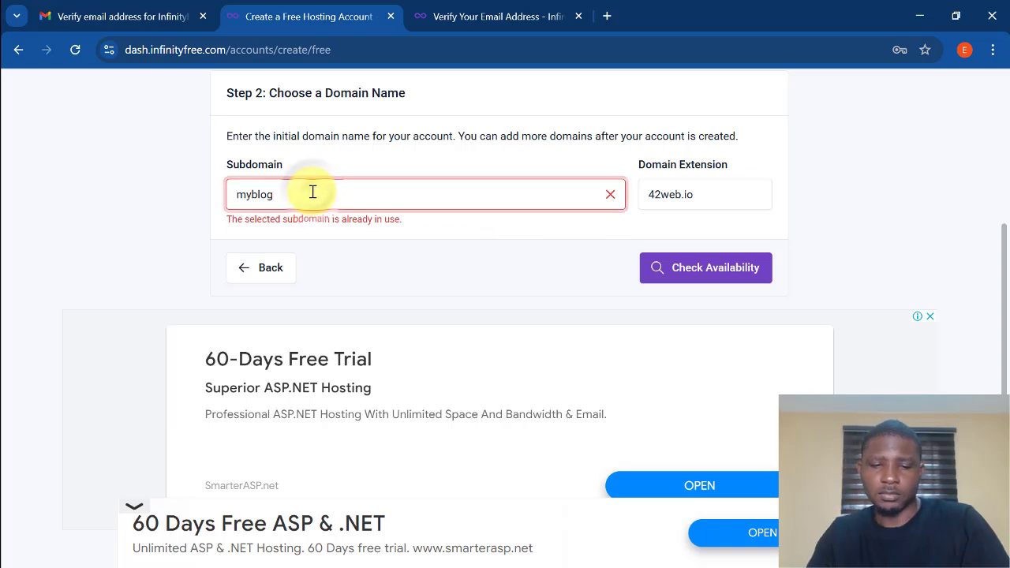
key(BackSpace)
key(BackSpace)
key(BackSpace)
key(BackSpace)
key(BackSpace)
key(BackSpace)
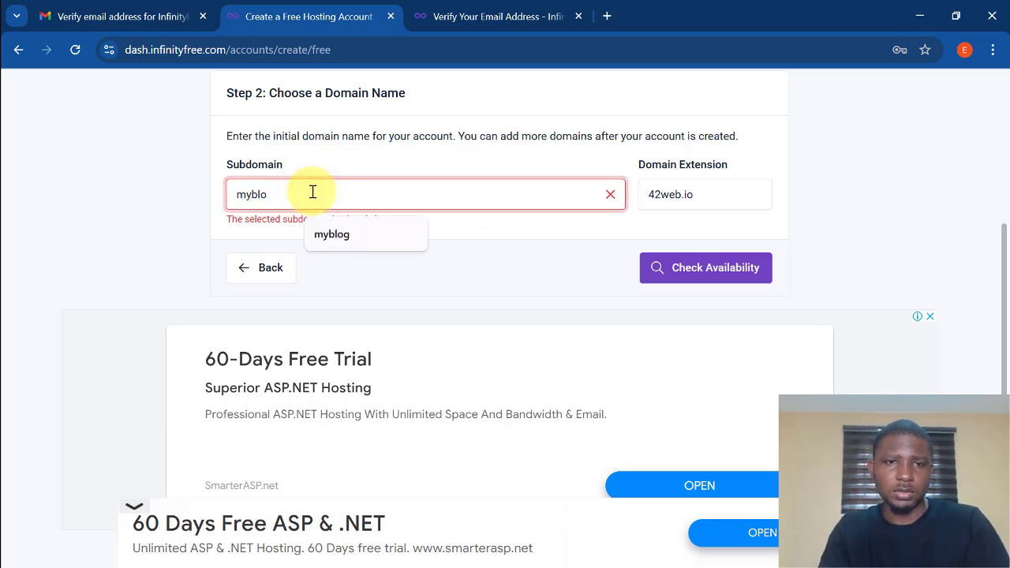
text(bestonkeghtor)
key(BackSpace)
key(BackSpace)
key(BackSpace)
key(BackSpace)
key(BackSpace)
key(BackSpace)
key(BackSpace)
key(BackSpace)
key(BackSpace)
key(BackSpace)
key(BackSpace)
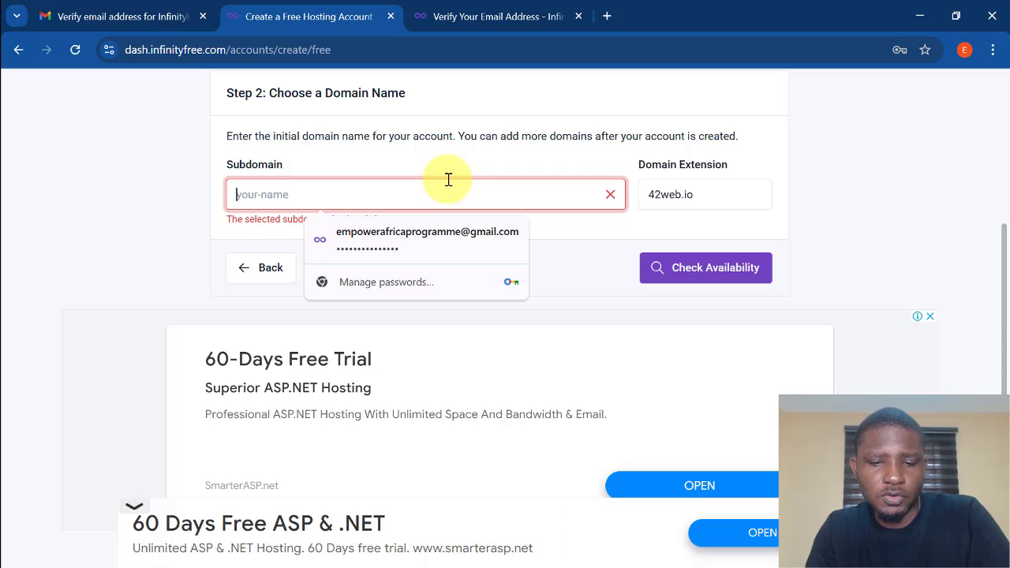
text(naijanews)
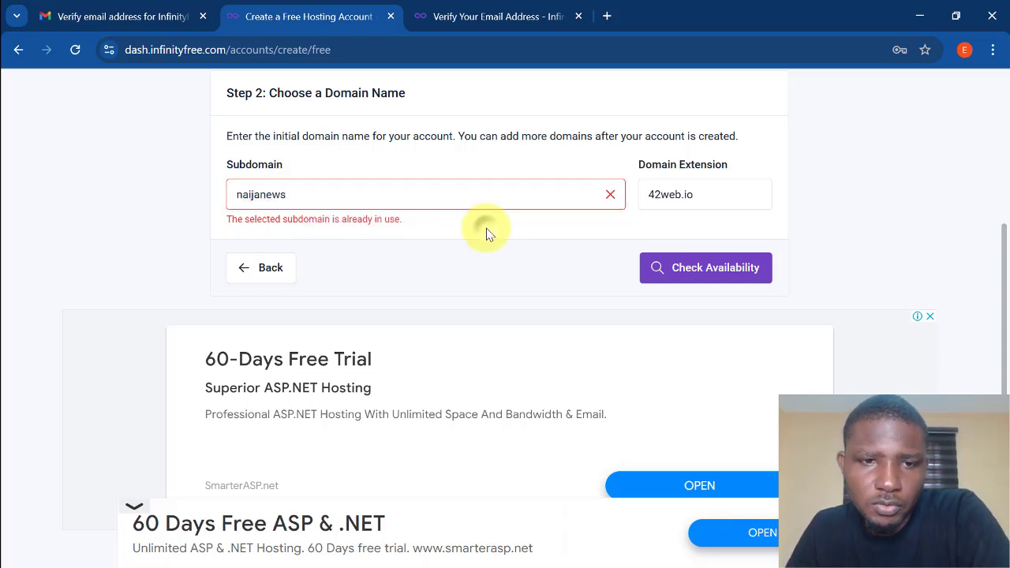
click(667, 268)
click(672, 269)
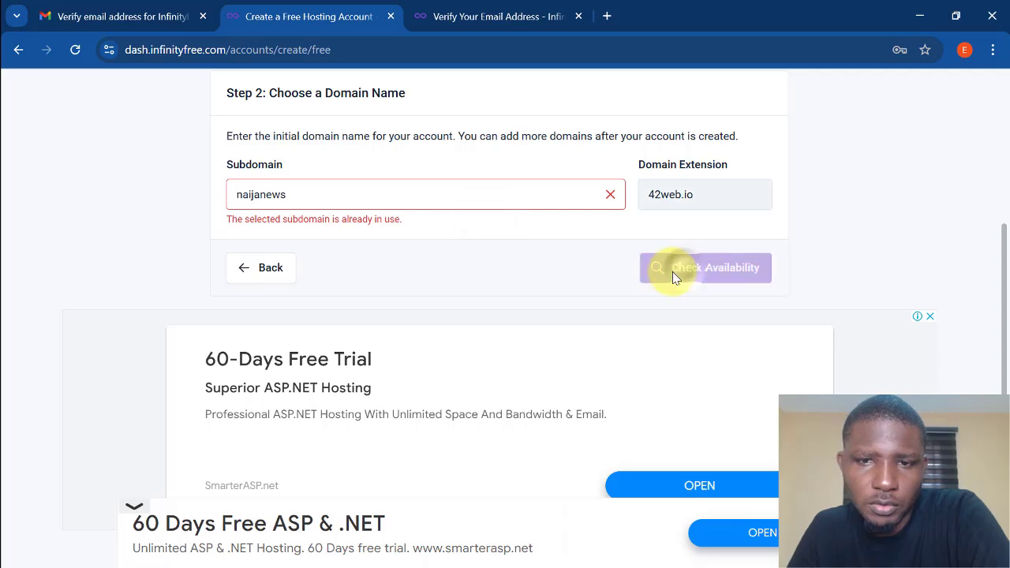
- Set the hosting account label to 'My Blog'
scroll(327, 188, up, 3)
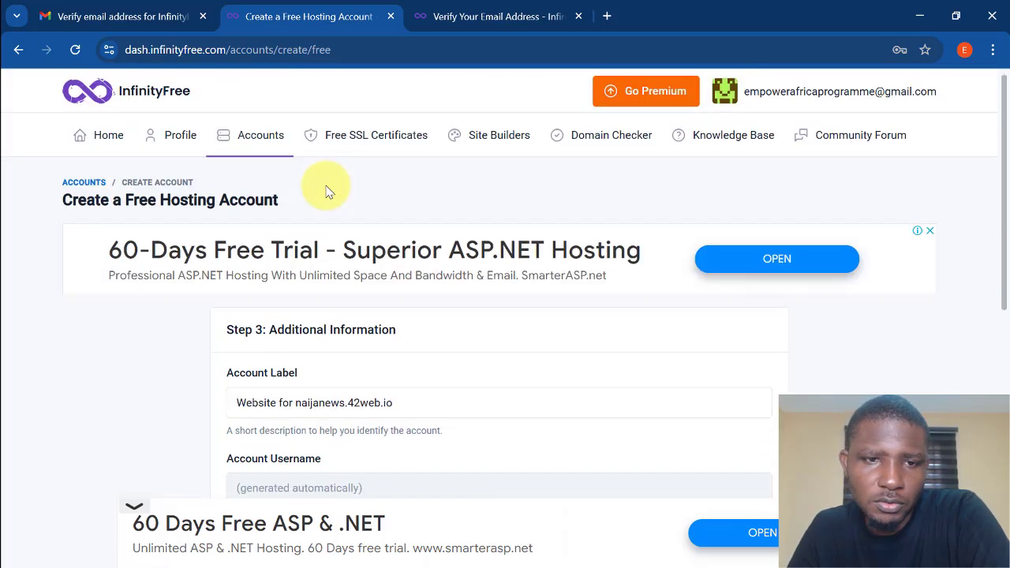
scroll(333, 289, down, 2)
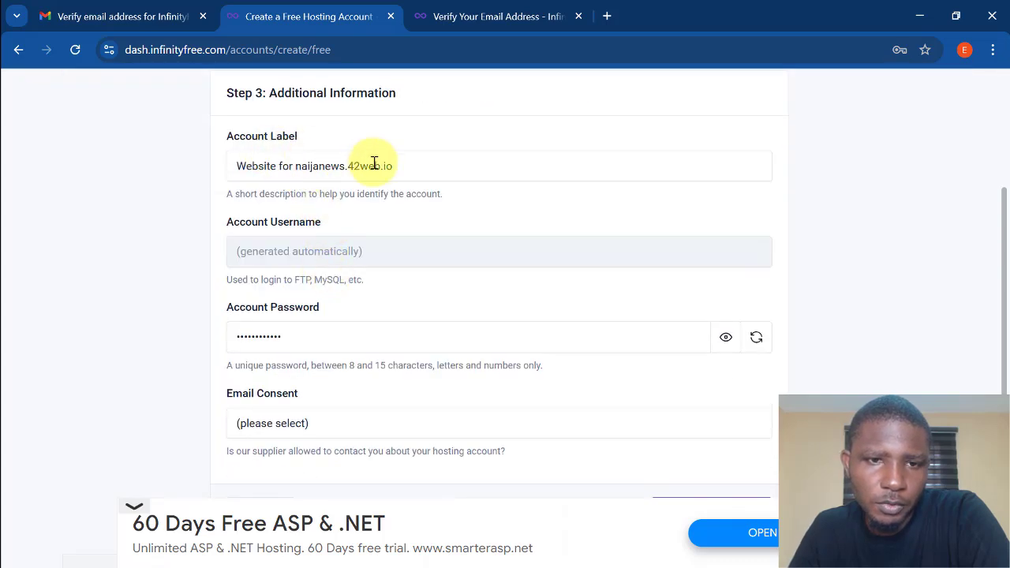
click(409, 164)
triple_click(410, 163)
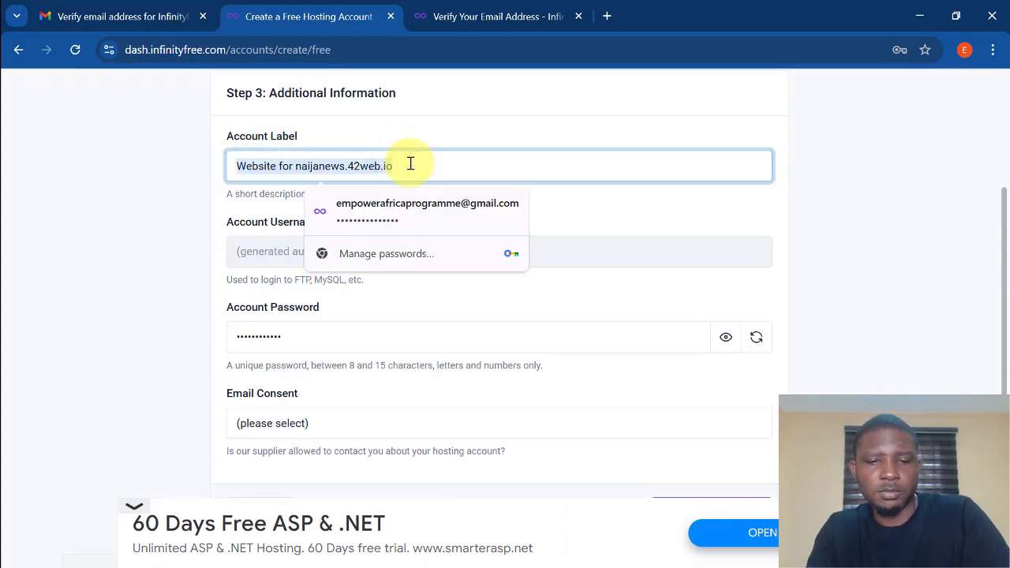
text(My B)
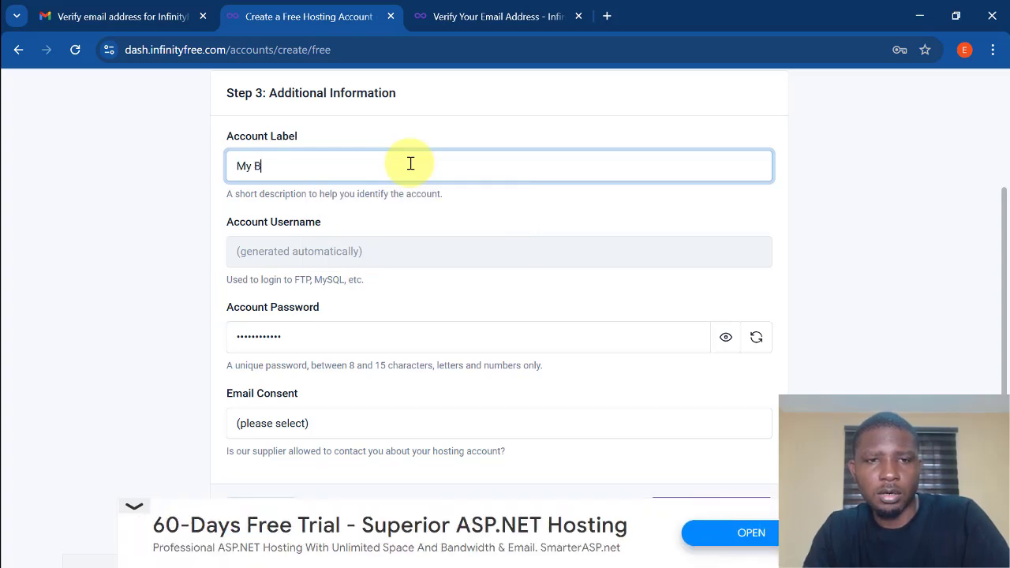
text(log)
click(379, 219)
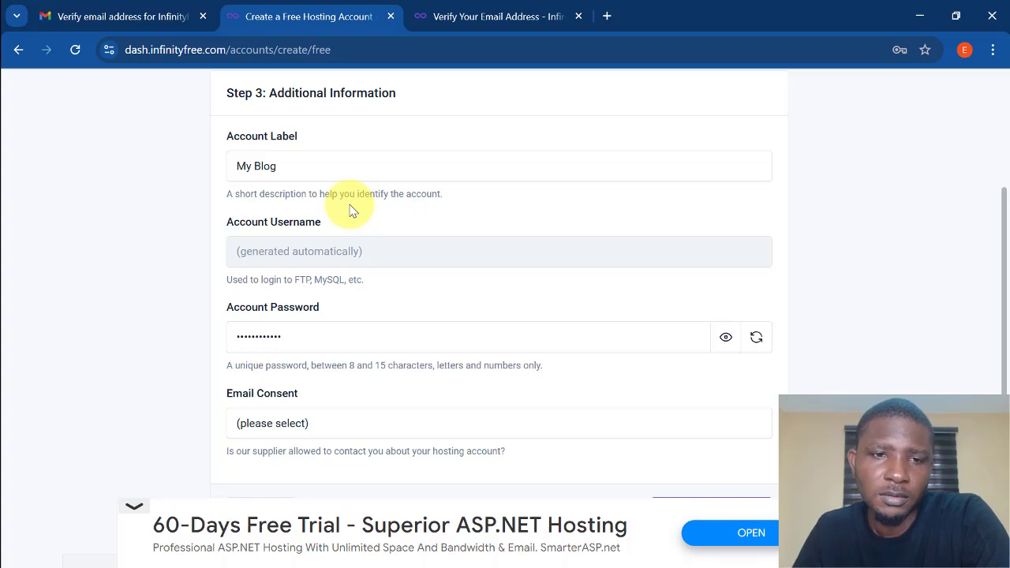
- Check the generated account password and set Email Consent to I Approve
scroll(367, 198, down, 1)
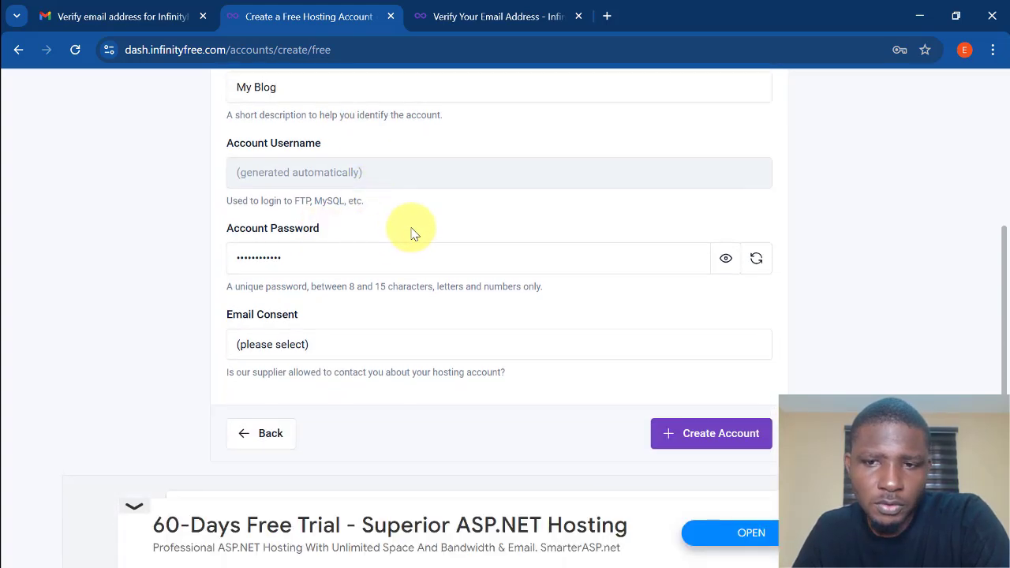
click(727, 259)
click(728, 259)
scroll(311, 273, down, 1)
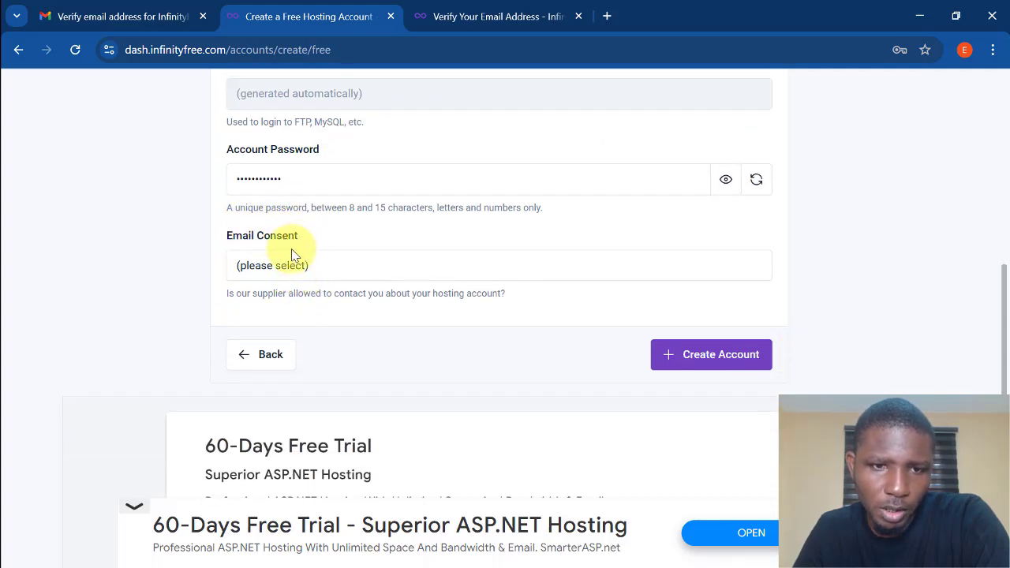
click(313, 268)
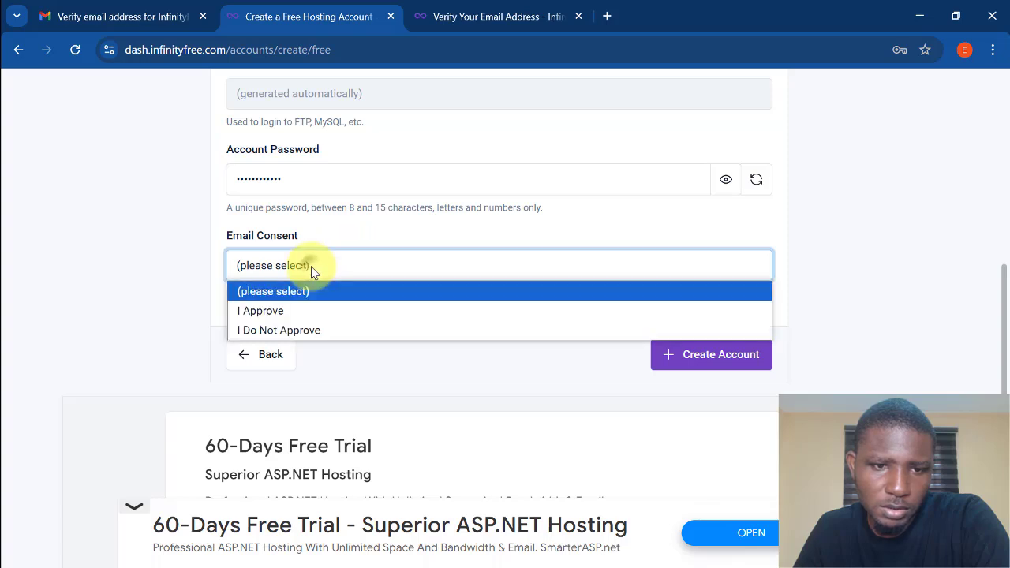
click(299, 310)
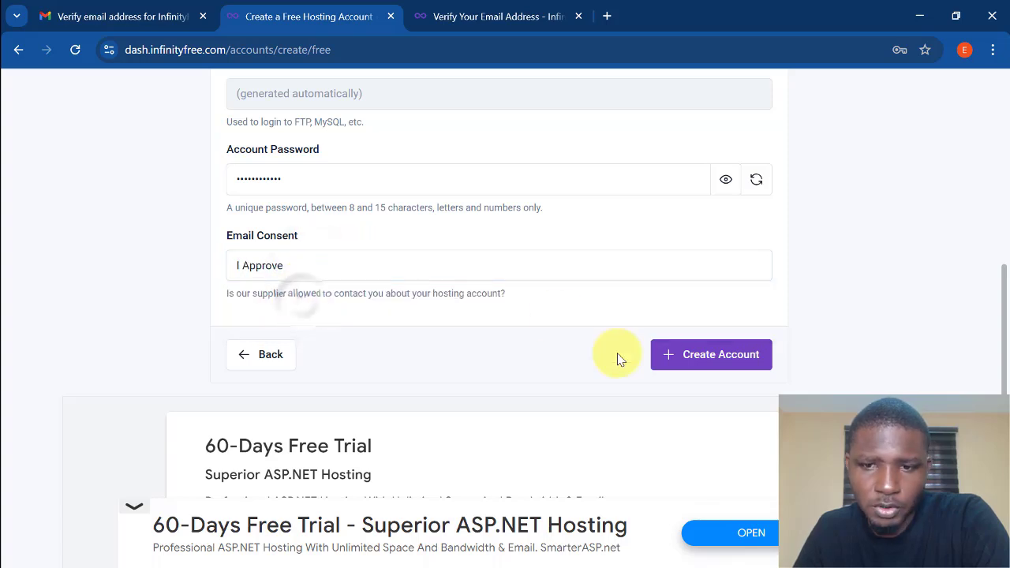
- Create the My Blog hosting account and save its password in Chrome
click(699, 362)
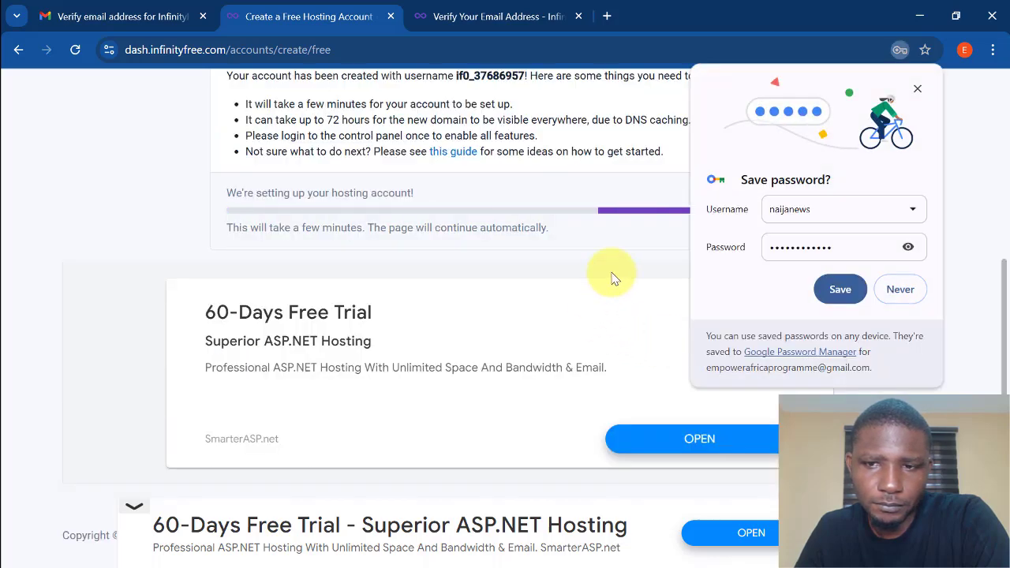
click(862, 298)
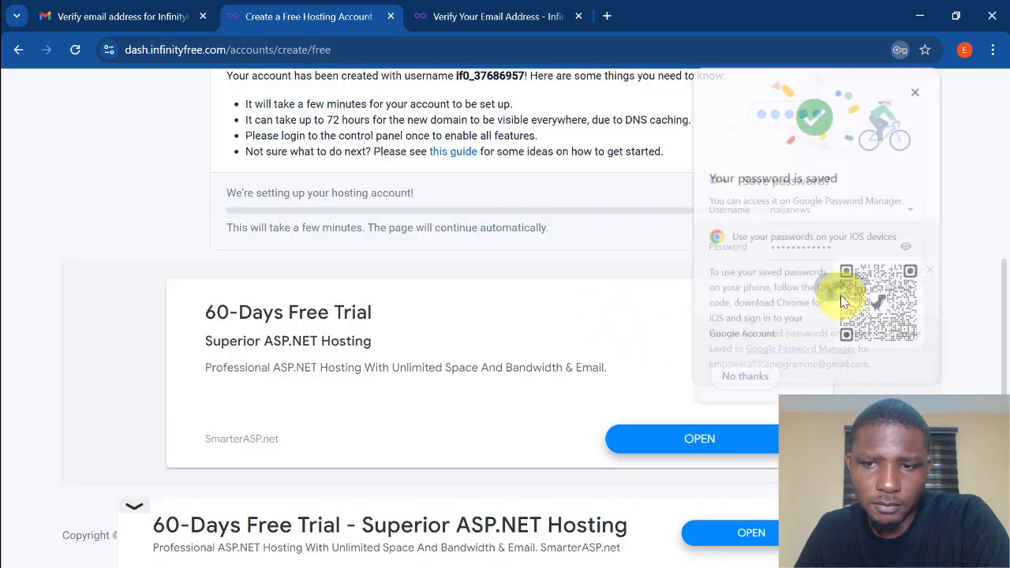
click(743, 379)
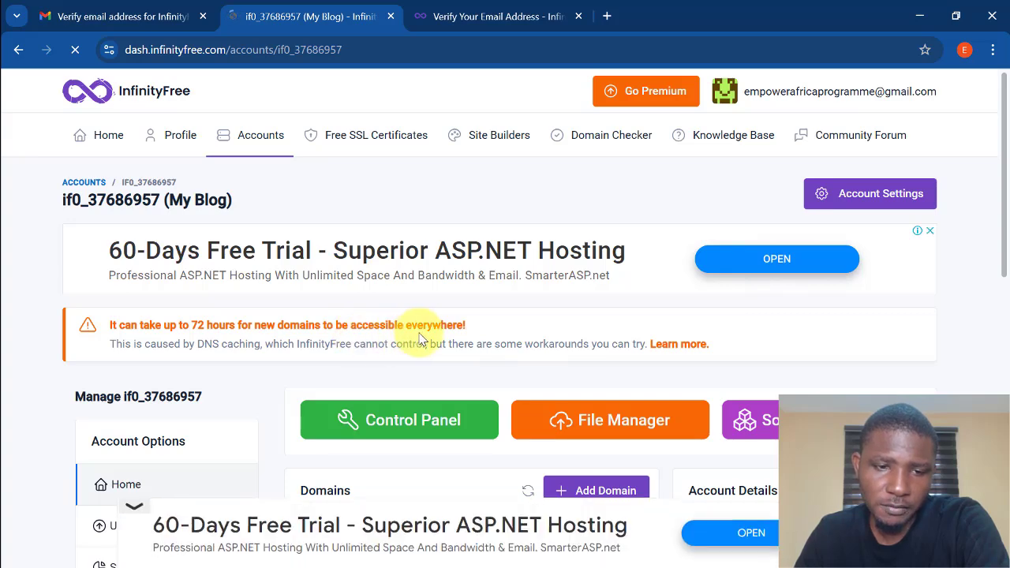
- Open the My Blog account's Control Panel in a new tab
scroll(420, 338, down, 3)
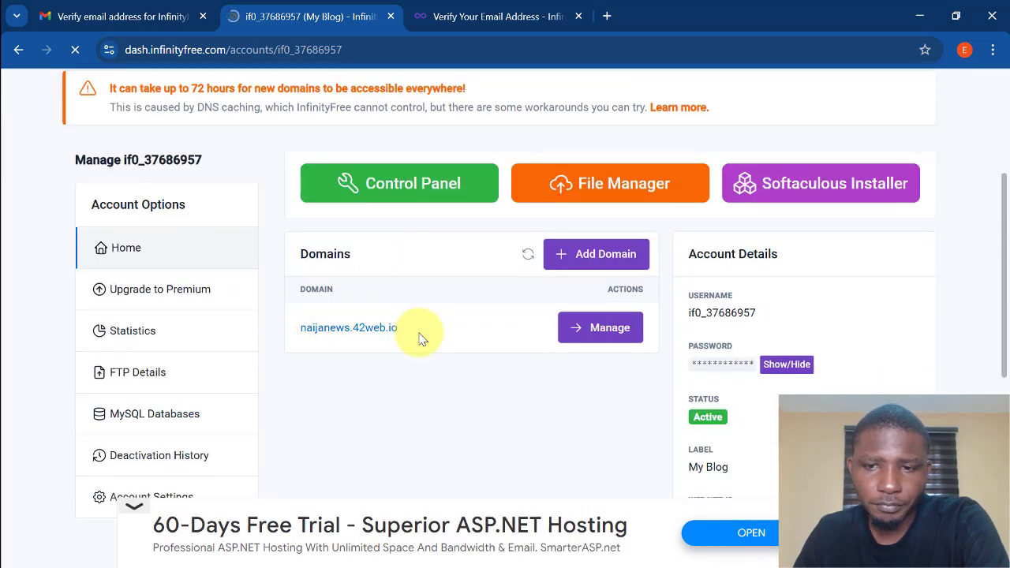
scroll(493, 207, up, 1)
scroll(488, 207, up, 2)
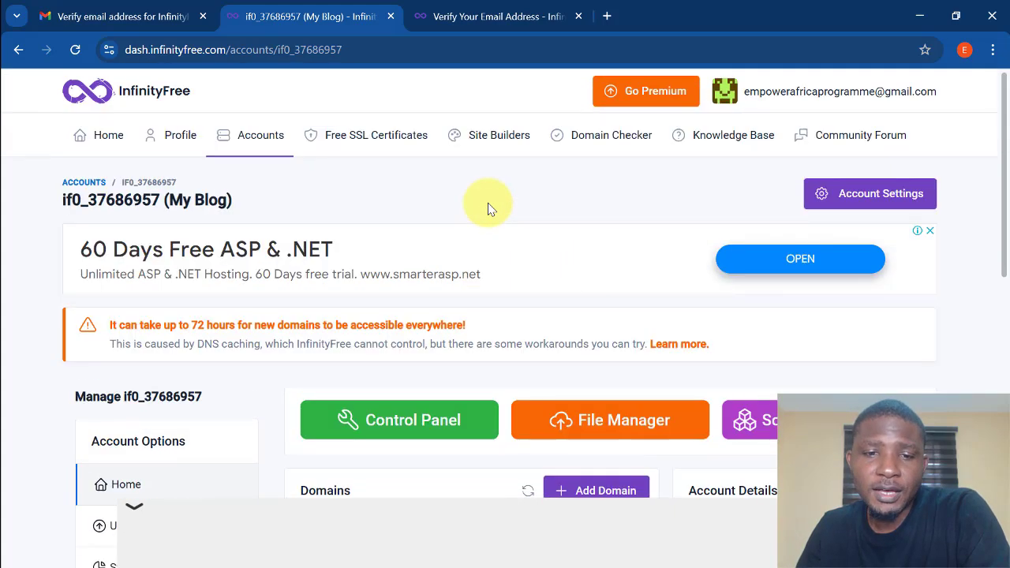
scroll(488, 208, down, 1)
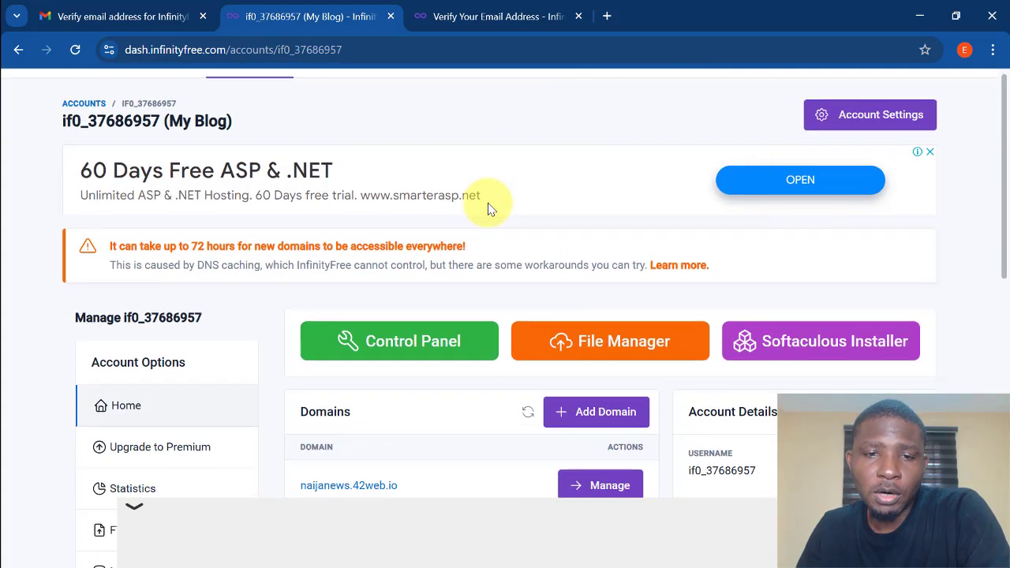
click(405, 345)
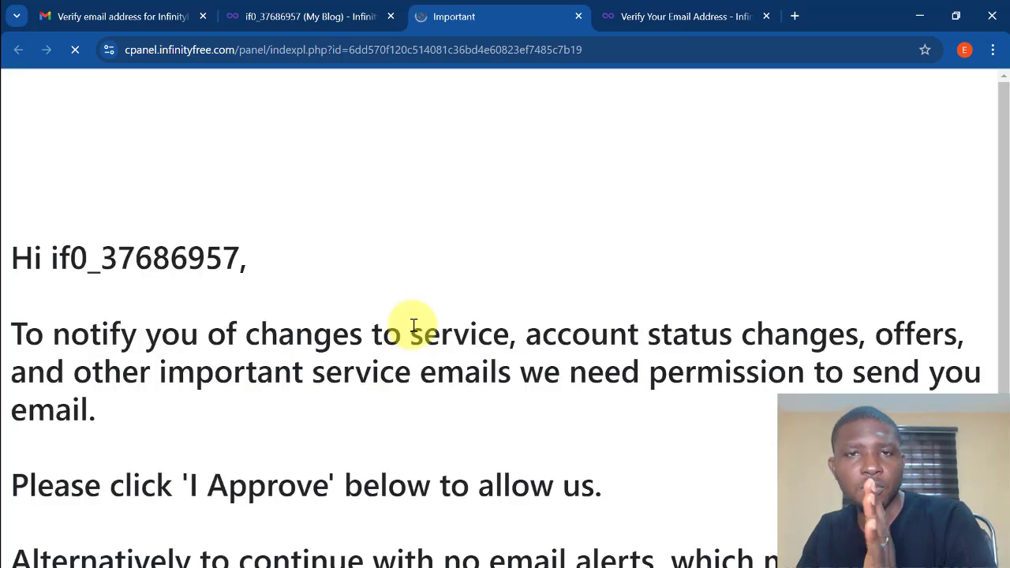
- Approve the service e-mail notice and launch Softaculous Apps Installer from the Software section
scroll(413, 326, down, 3)
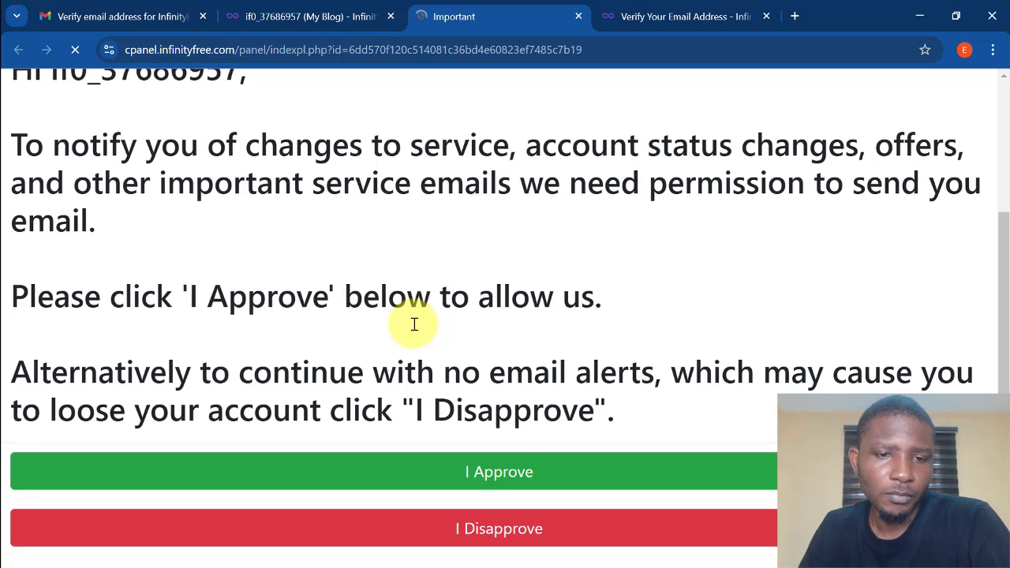
click(500, 476)
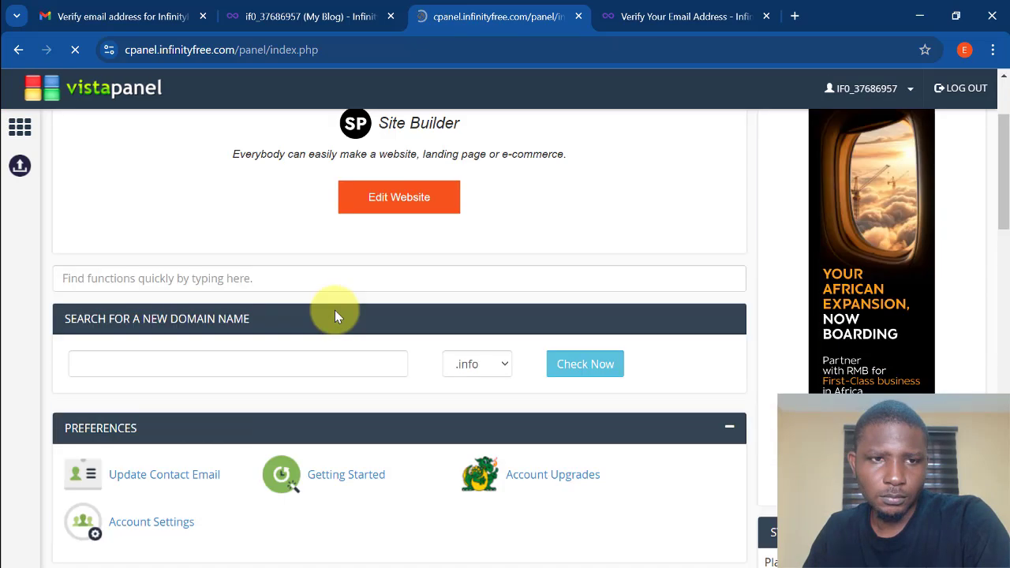
scroll(335, 310, down, 3)
scroll(335, 310, down, 5)
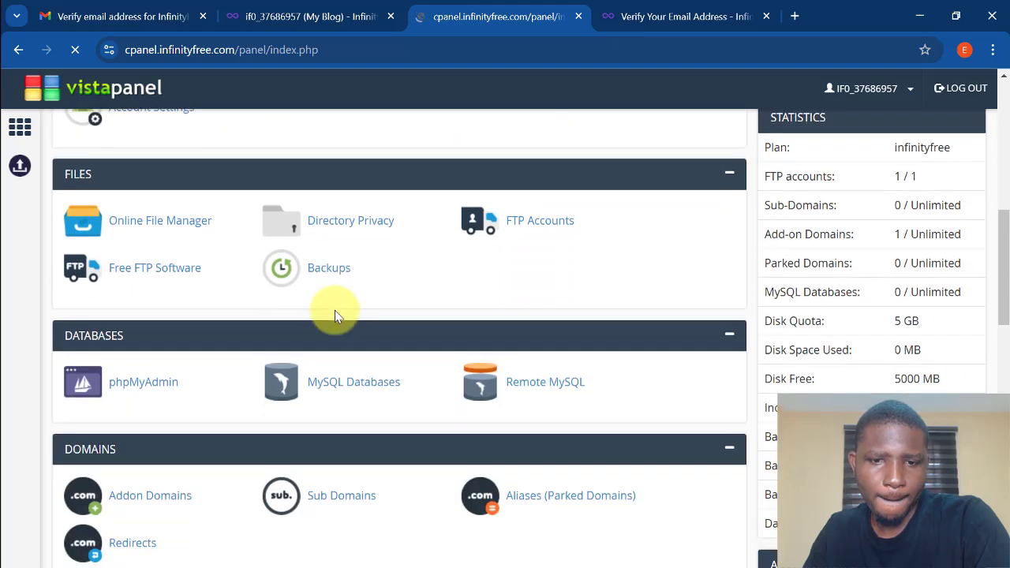
scroll(335, 316, down, 4)
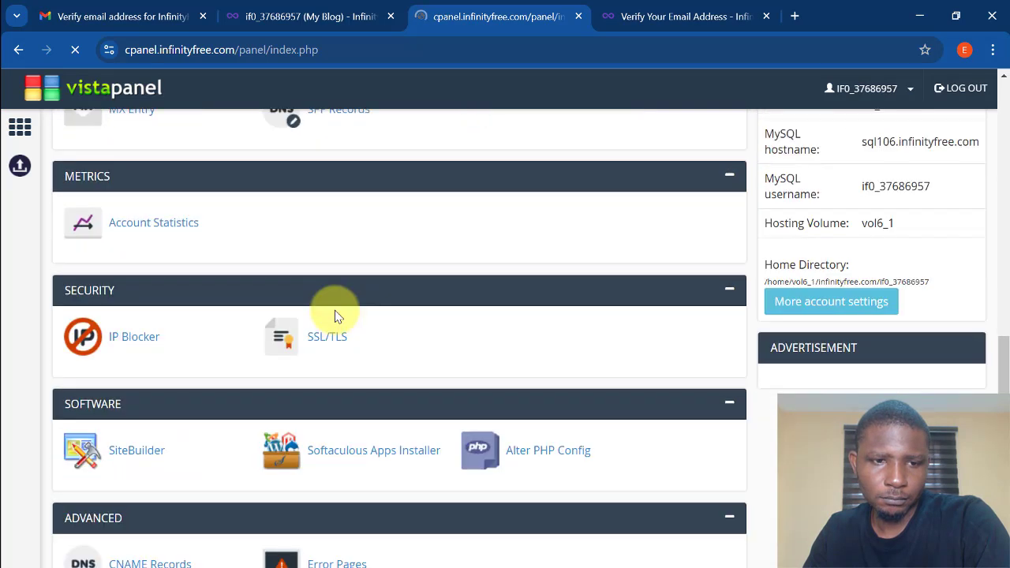
scroll(334, 316, down, 1)
scroll(335, 316, down, 1)
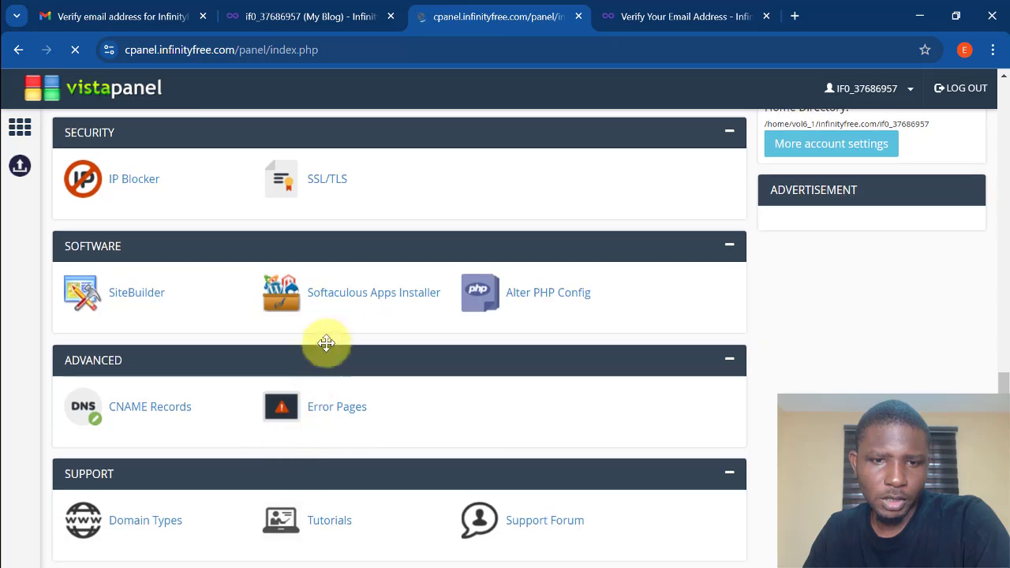
click(360, 297)
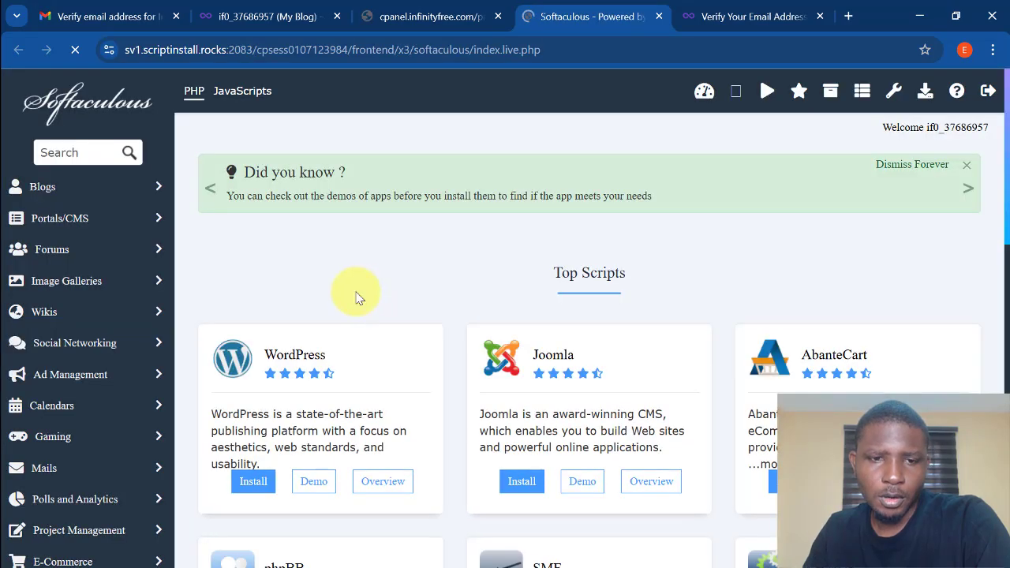
- Start a WordPress install in Softaculous and scroll to its Software Setup form
scroll(339, 300, down, 1)
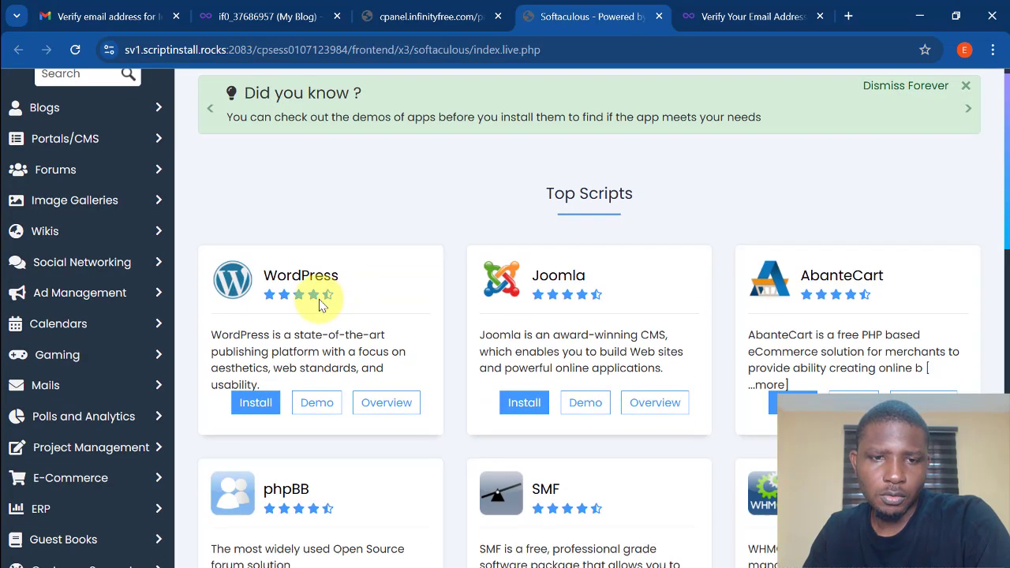
click(260, 404)
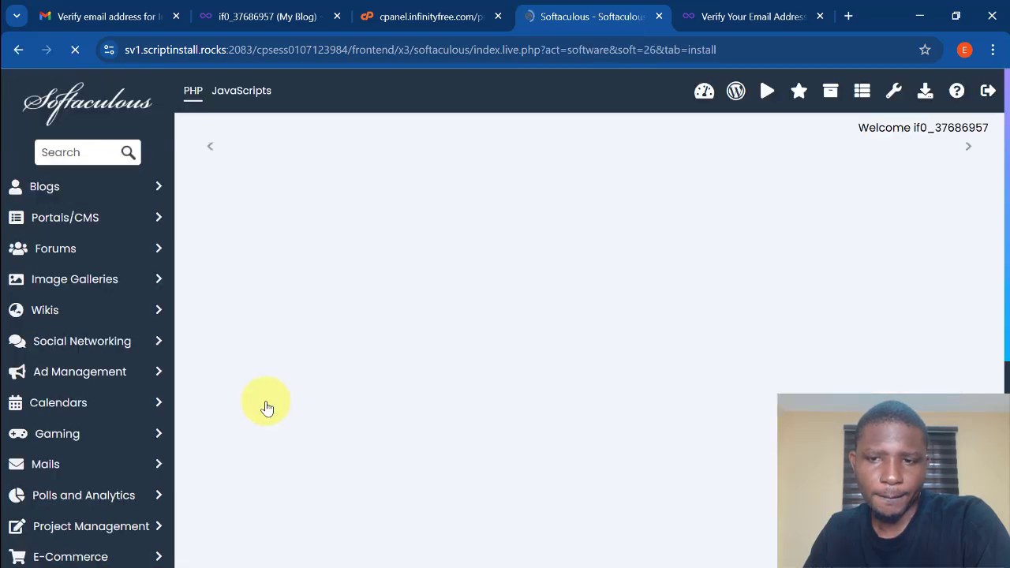
scroll(266, 399, down, 3)
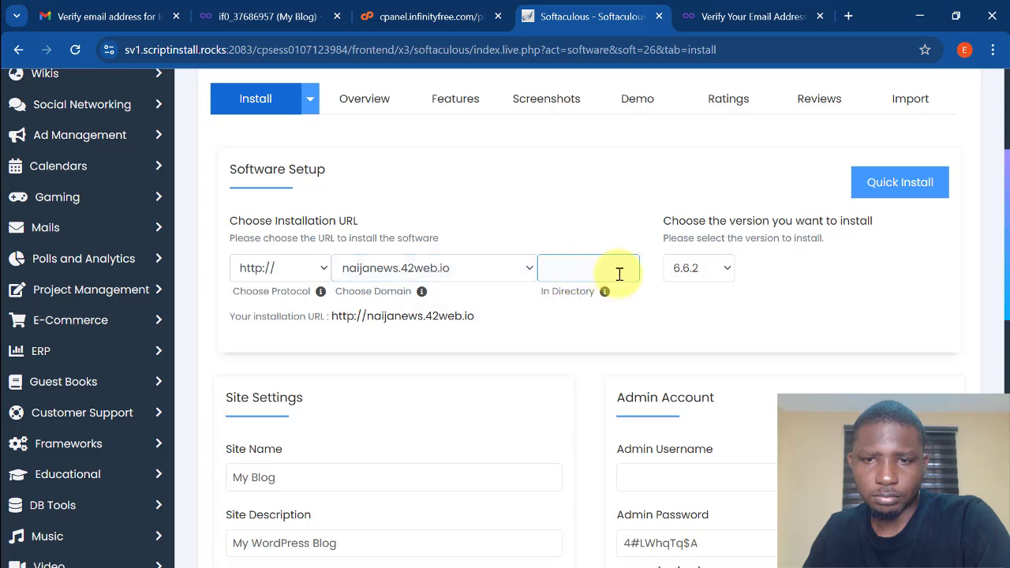
- Keep WordPress version 6.6.2 and change the site name to Naija News Today
click(716, 270)
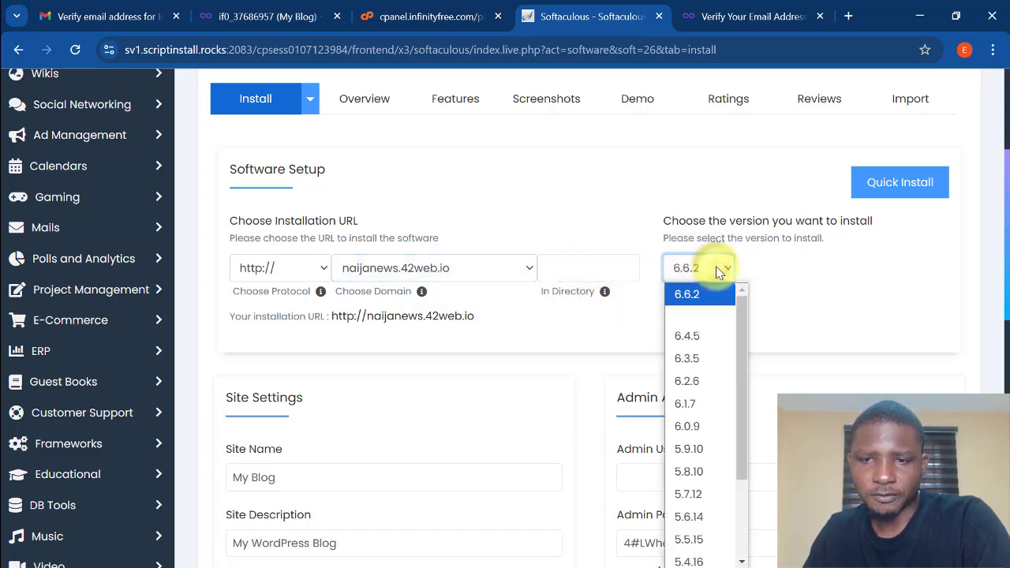
click(719, 272)
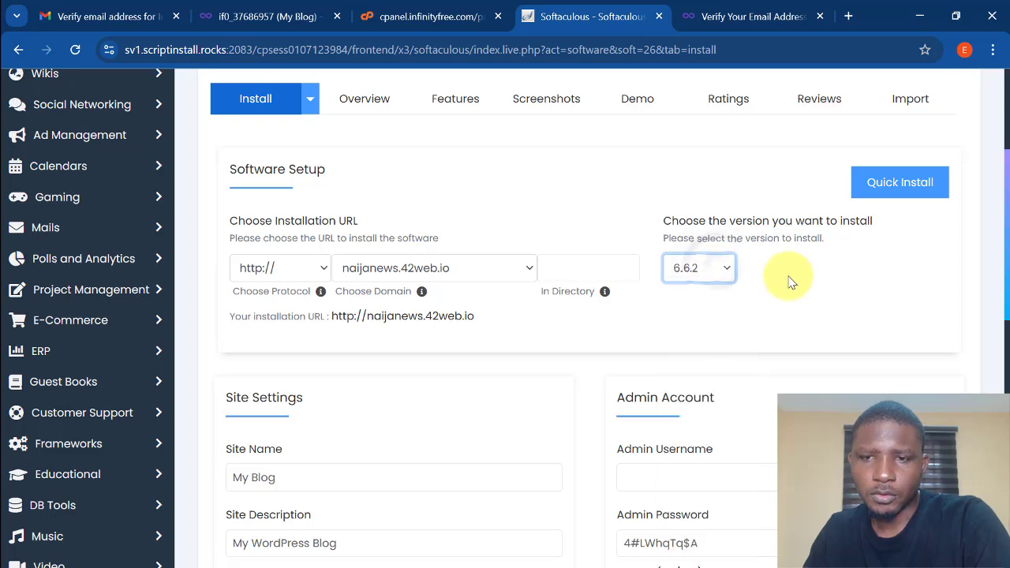
scroll(699, 300, down, 2)
click(313, 321)
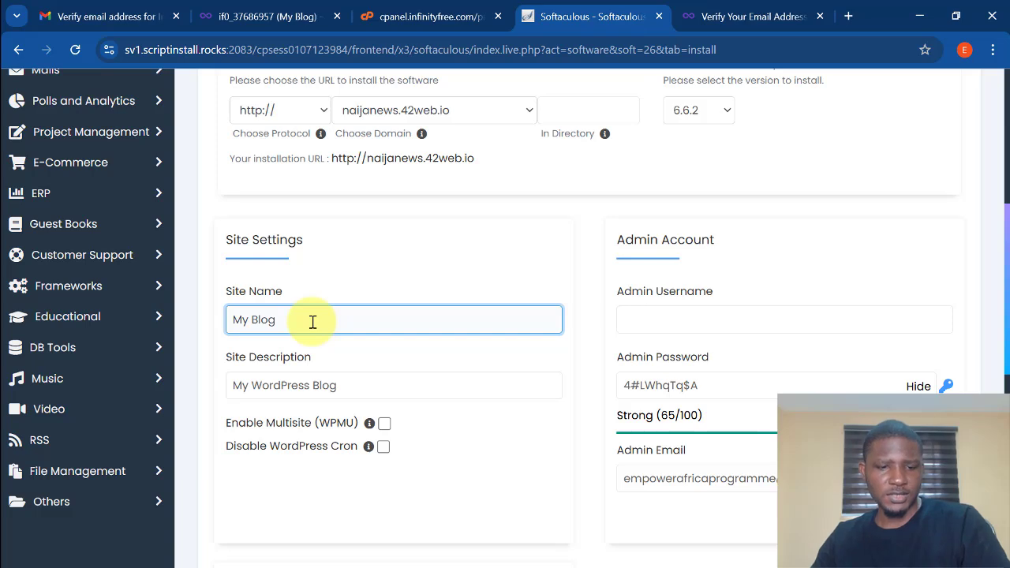
key(ctrl+a)
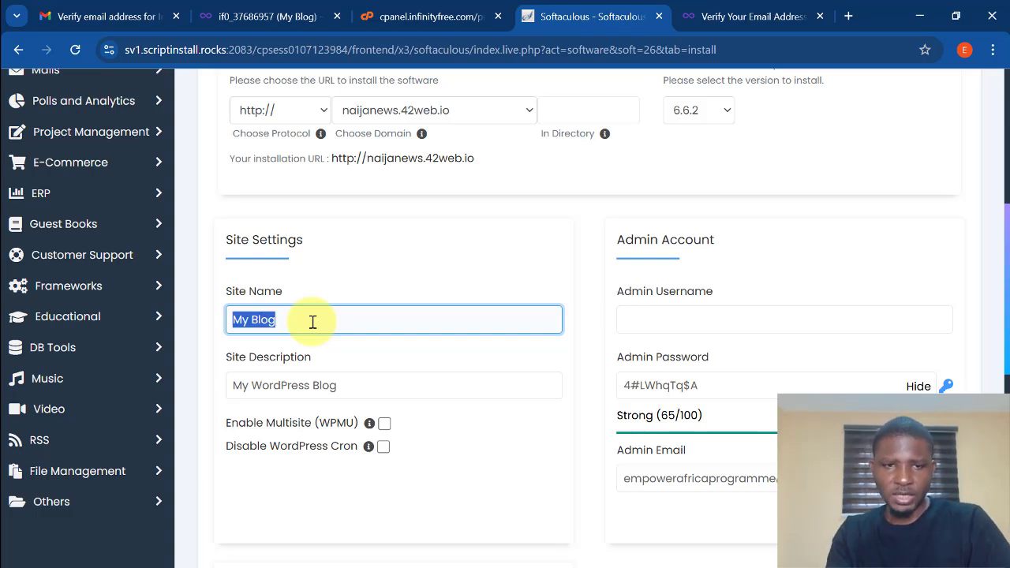
text(Naija News Today)
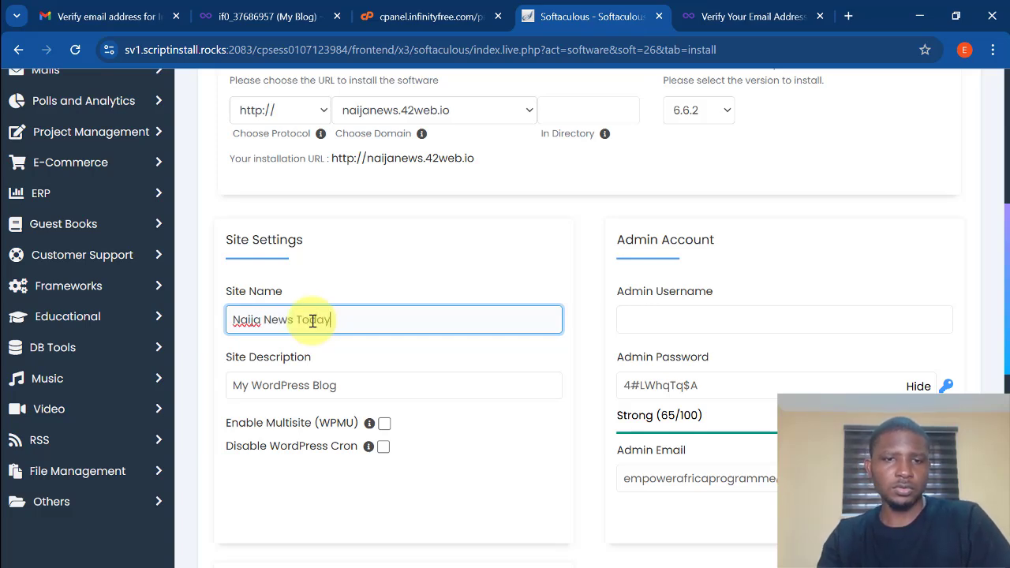
click(624, 383)
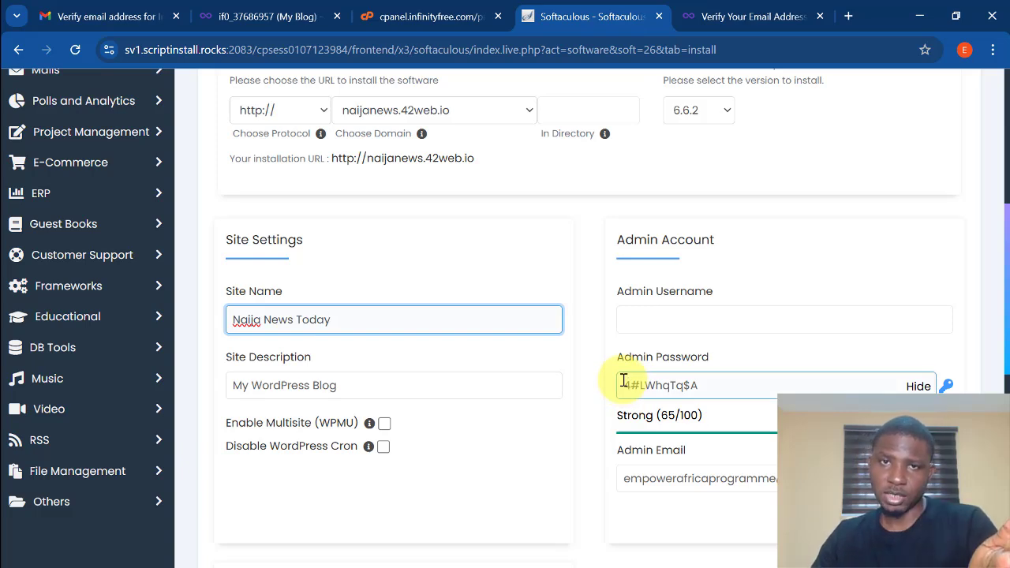
click(594, 357)
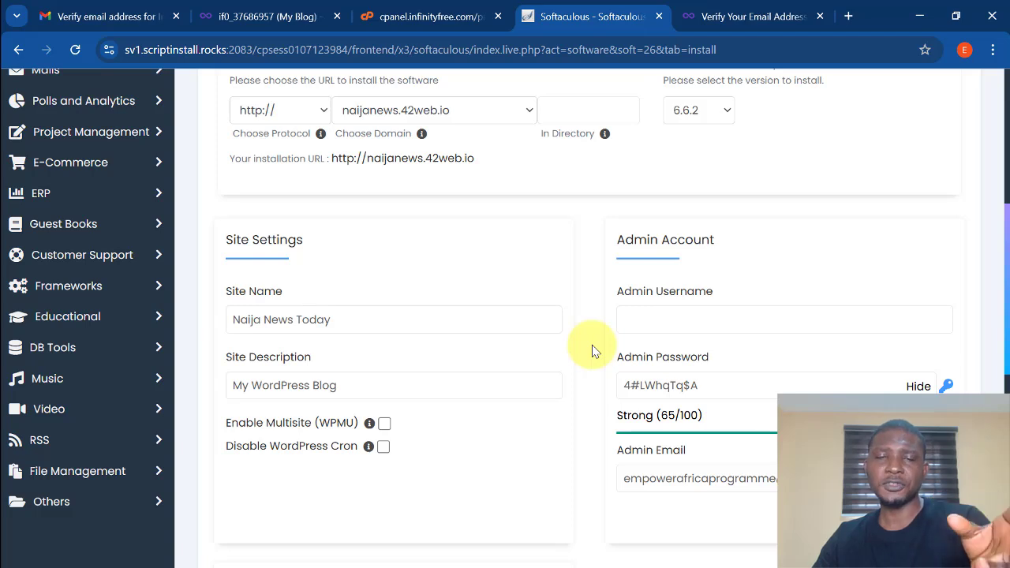
- Replace the site description with Latest Nigerian News
scroll(593, 351, down, 1)
click(349, 305)
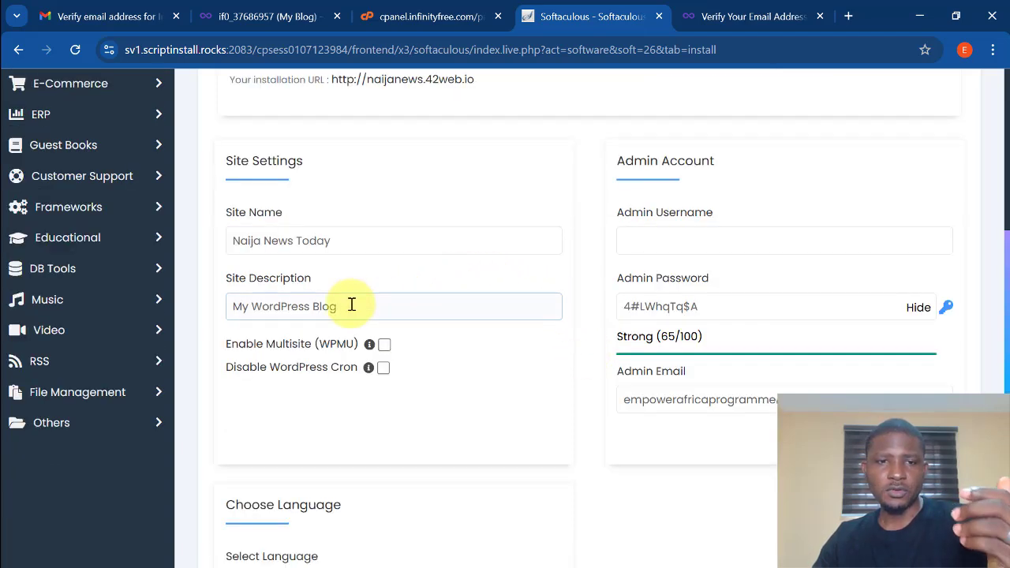
triple_click(392, 313)
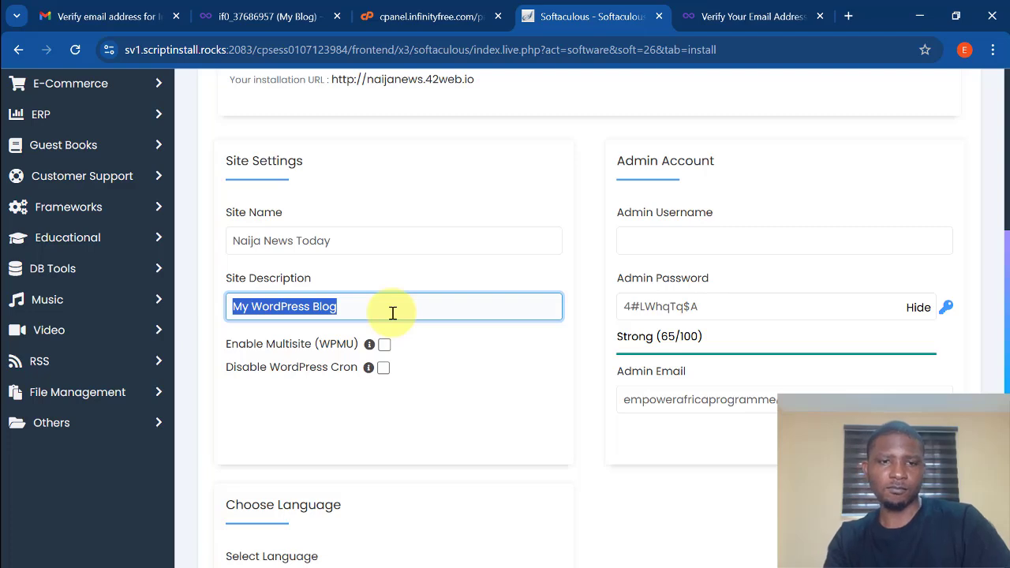
text(Latest Nigerian News)
click(566, 320)
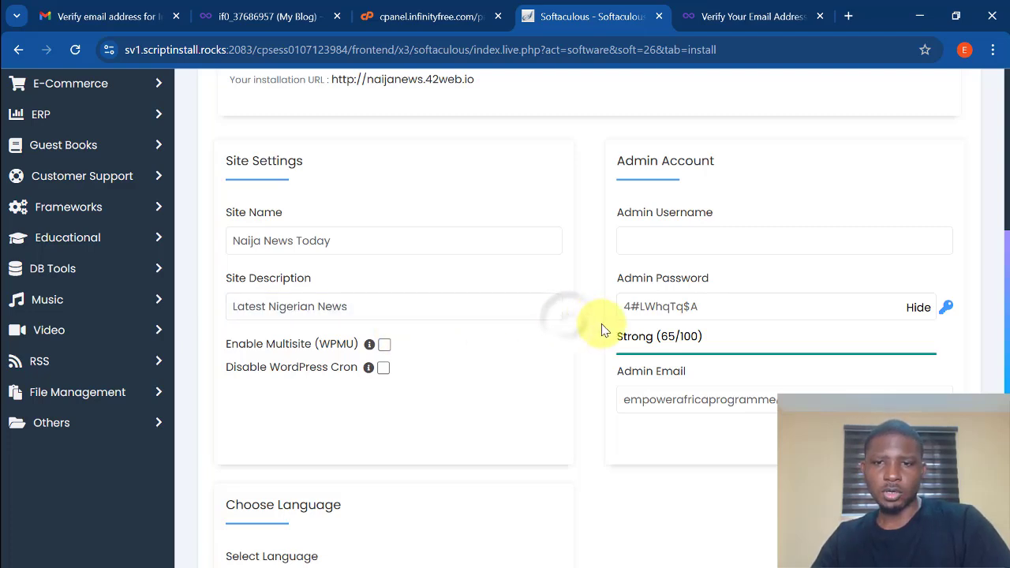
- Clear the default admin password and enter a new one
click(791, 308)
key(ctrl+a)
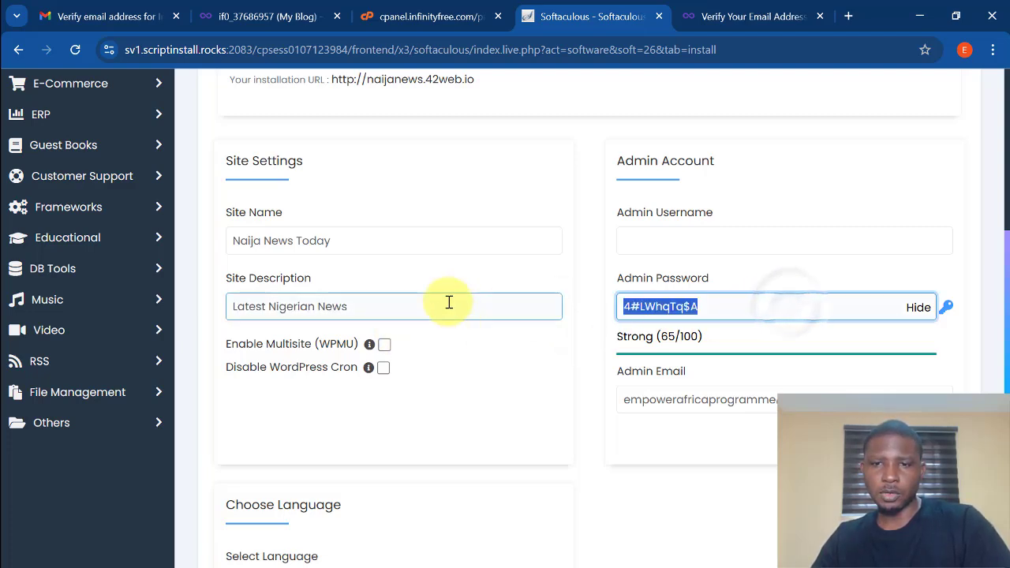
click(918, 309)
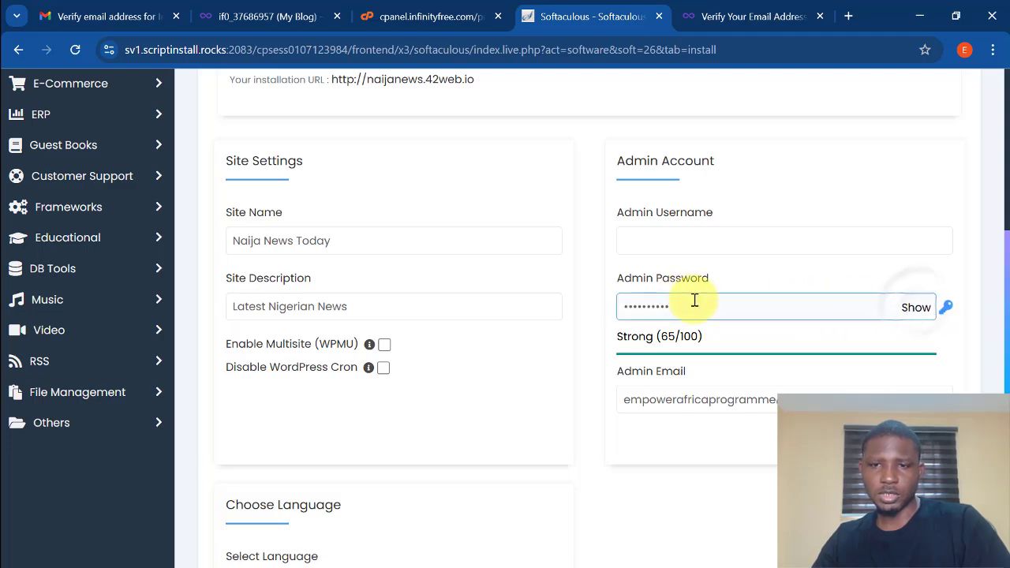
key(ctrl+a)
key(BackSpace)
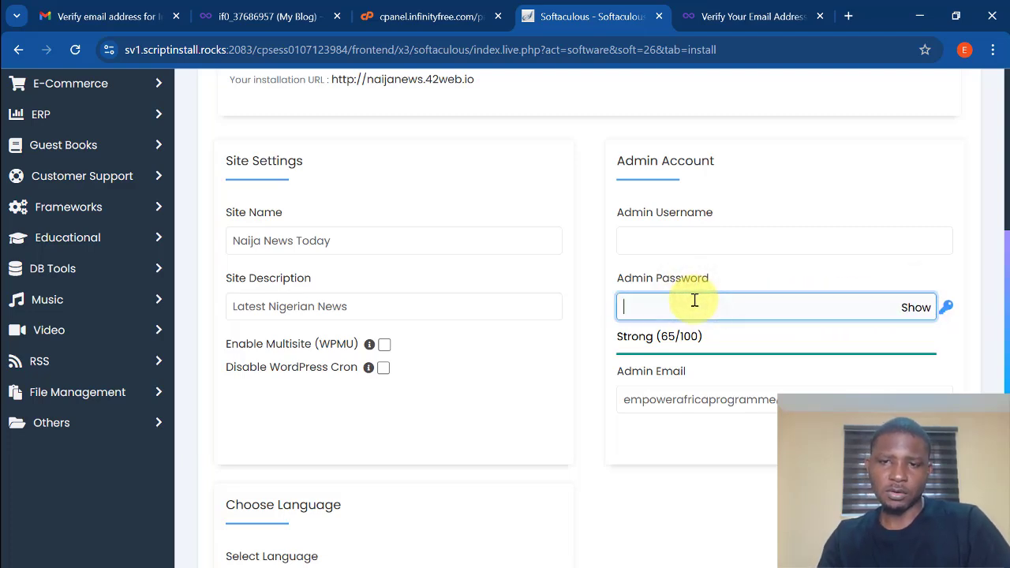
text(••••••••)
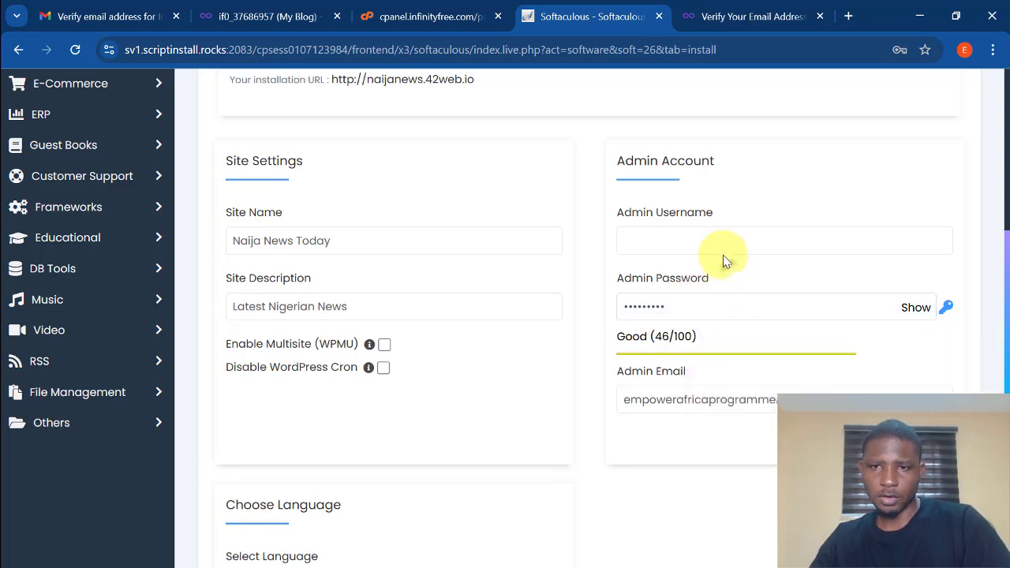
- Fill in the admin username, check the admin email, and scroll down to Install
click(706, 236)
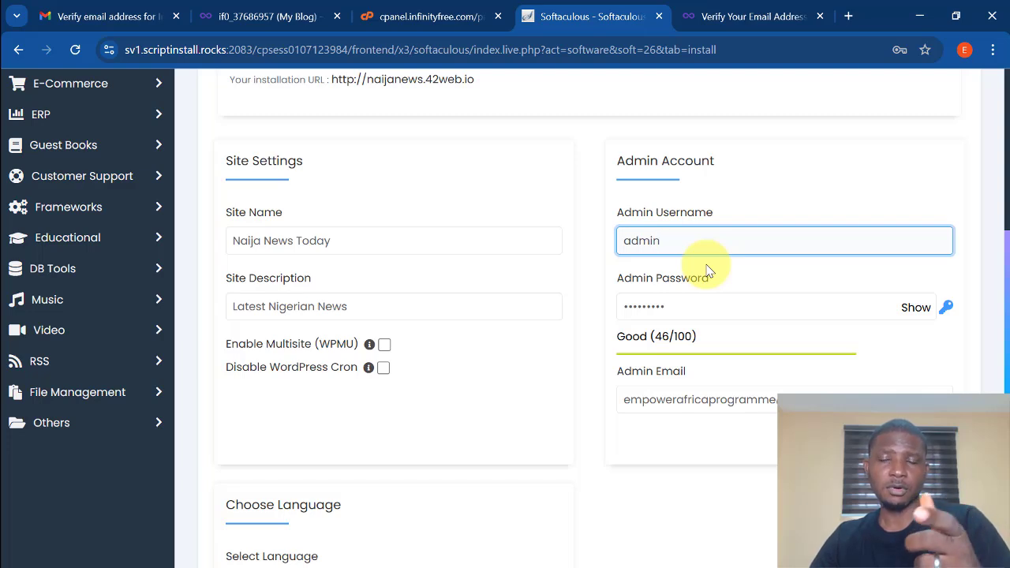
click(727, 280)
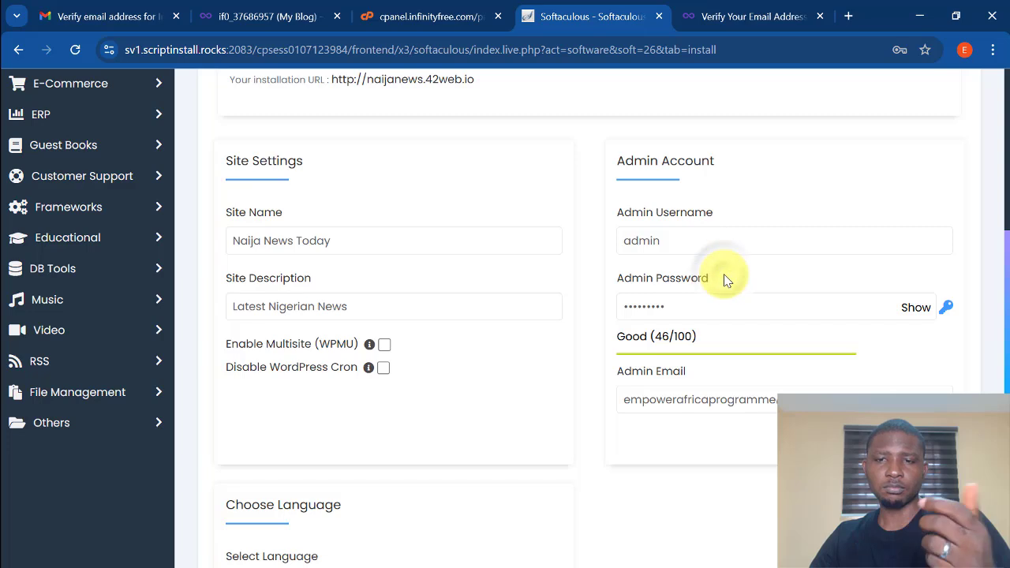
click(695, 241)
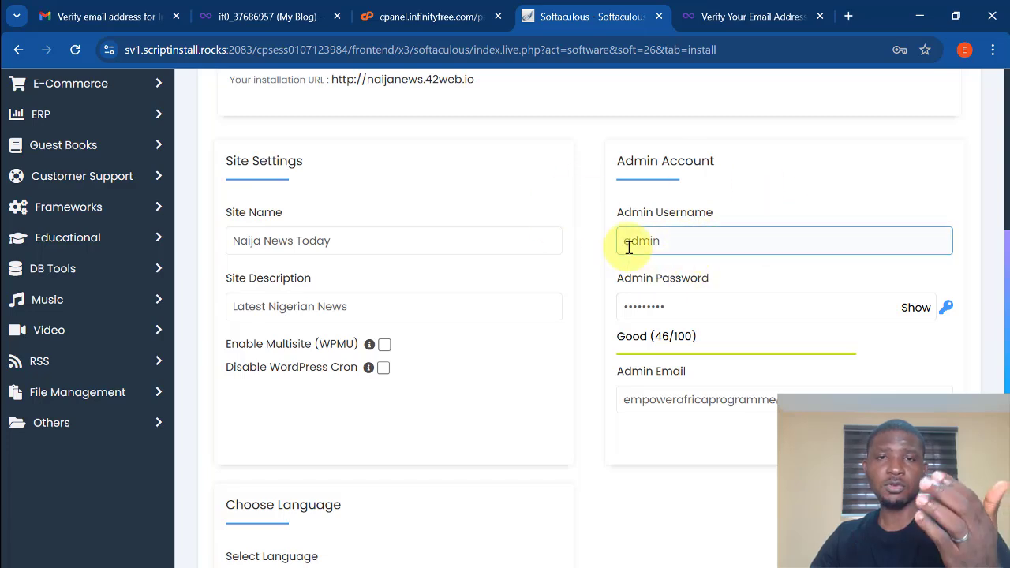
click(552, 271)
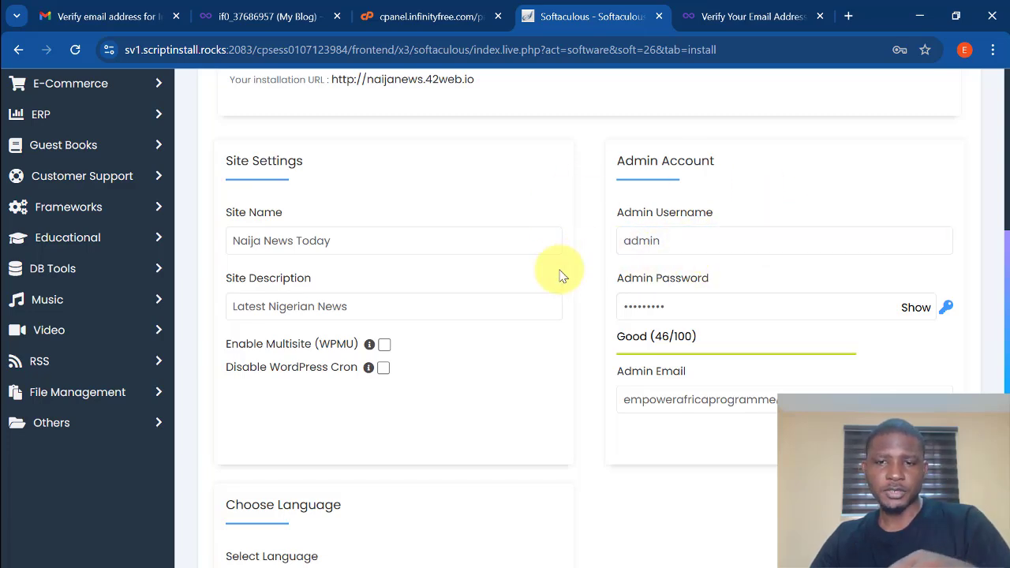
scroll(560, 275, down, 2)
click(661, 249)
click(650, 273)
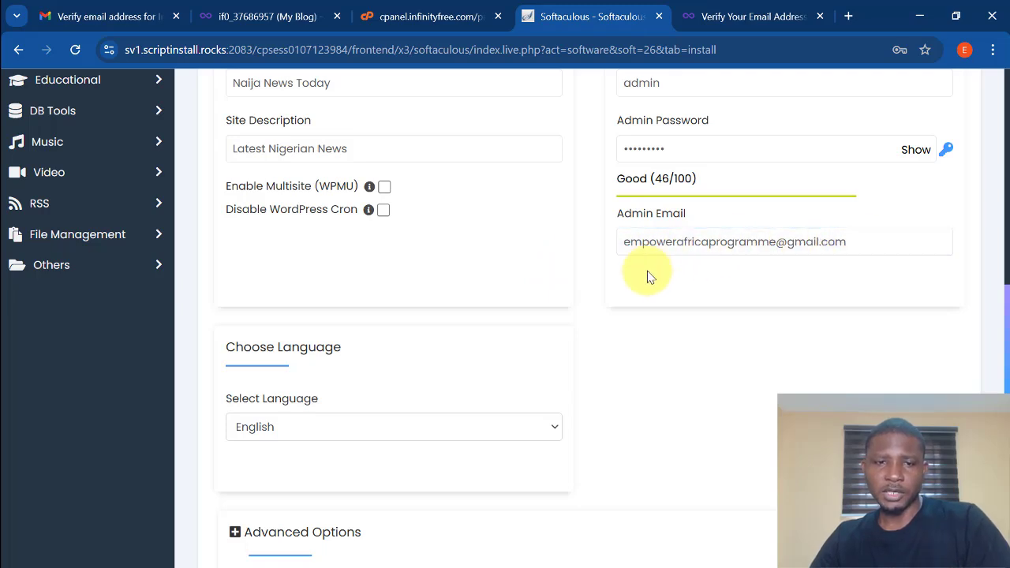
scroll(450, 339, down, 2)
scroll(549, 341, down, 2)
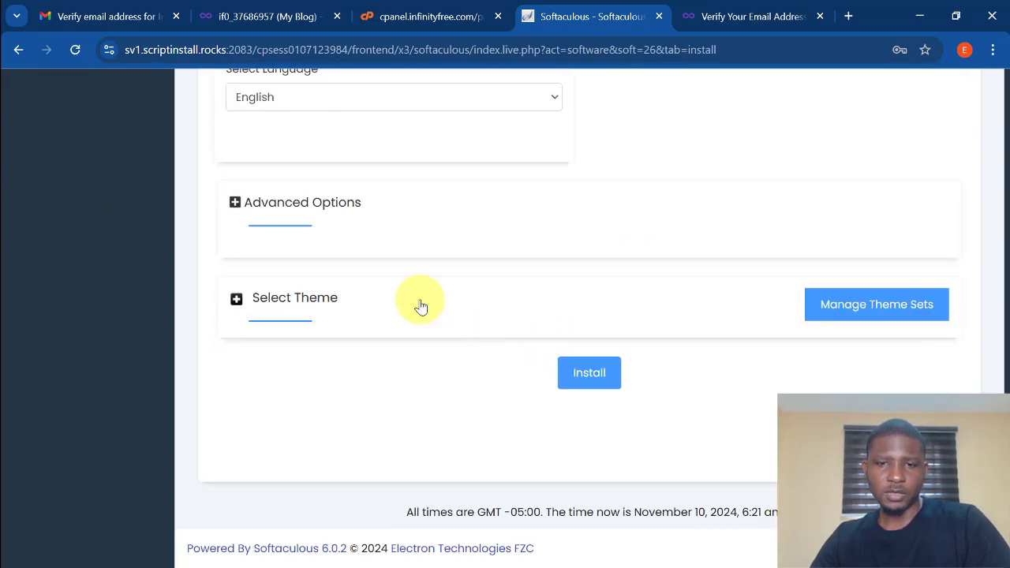
- Install WordPress on naijanews.42web.io, saving the login and dismissing the connection-lost alert
click(588, 373)
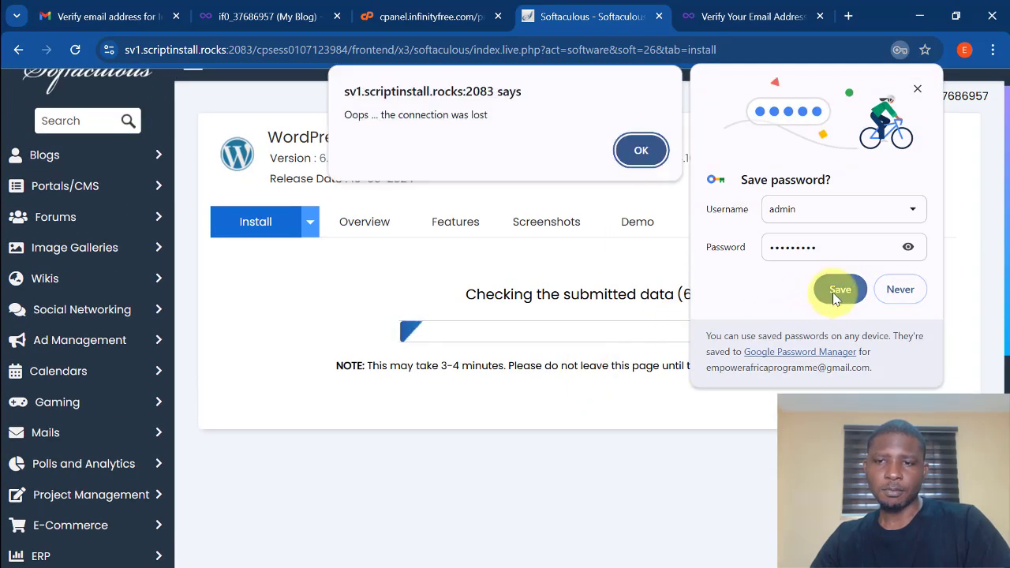
click(835, 294)
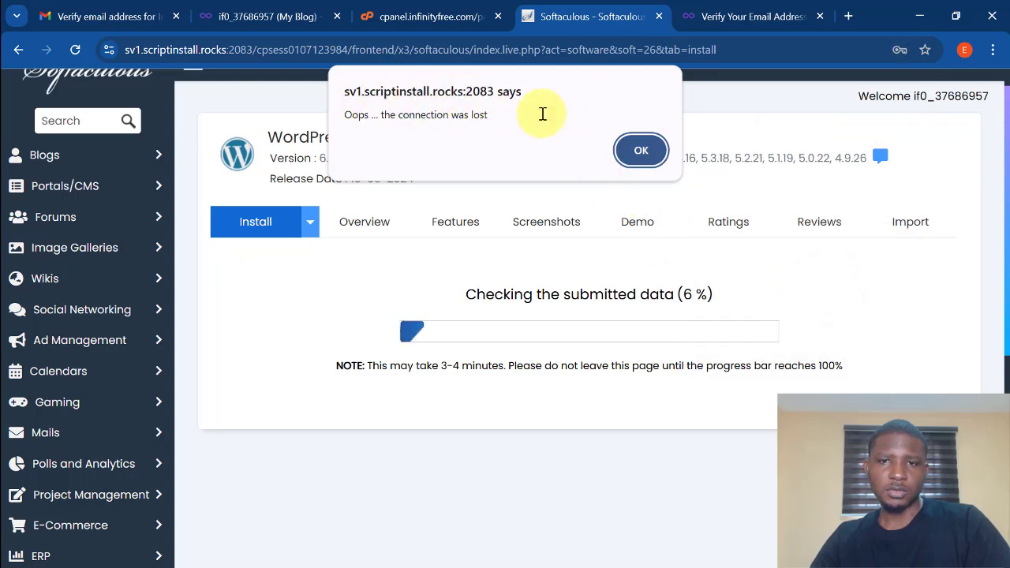
click(642, 153)
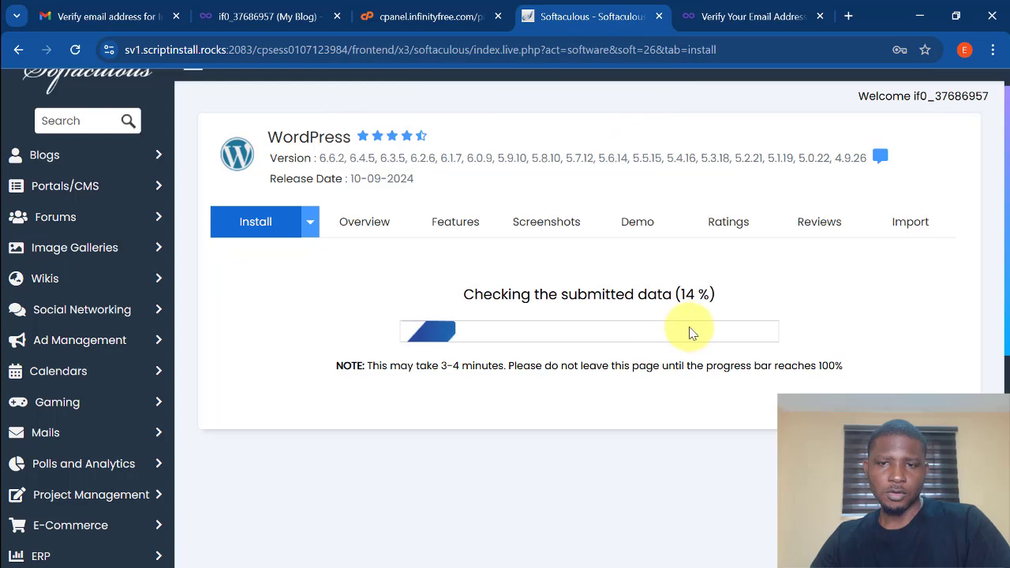
scroll(445, 333, up, 1)
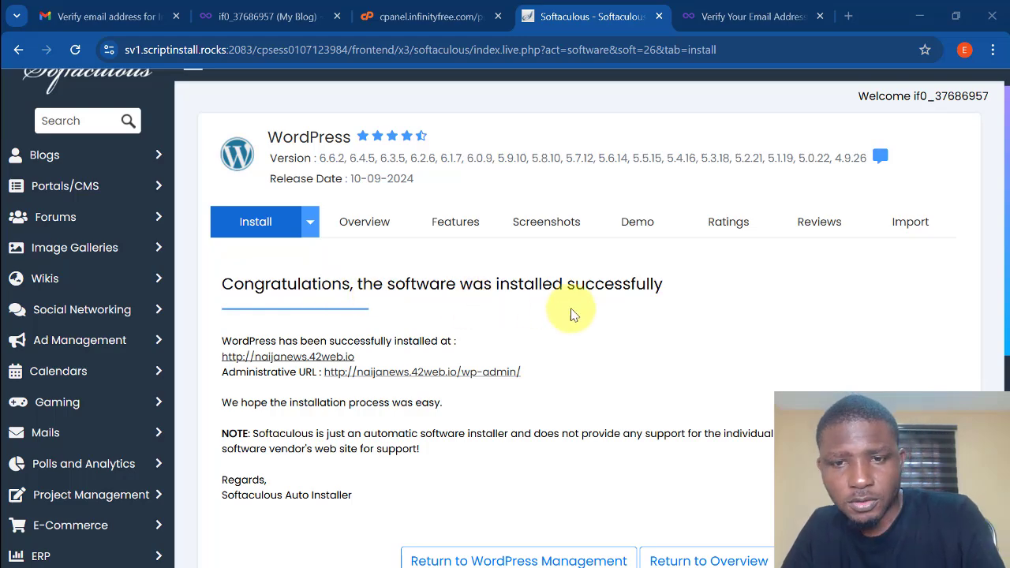
scroll(442, 351, down, 1)
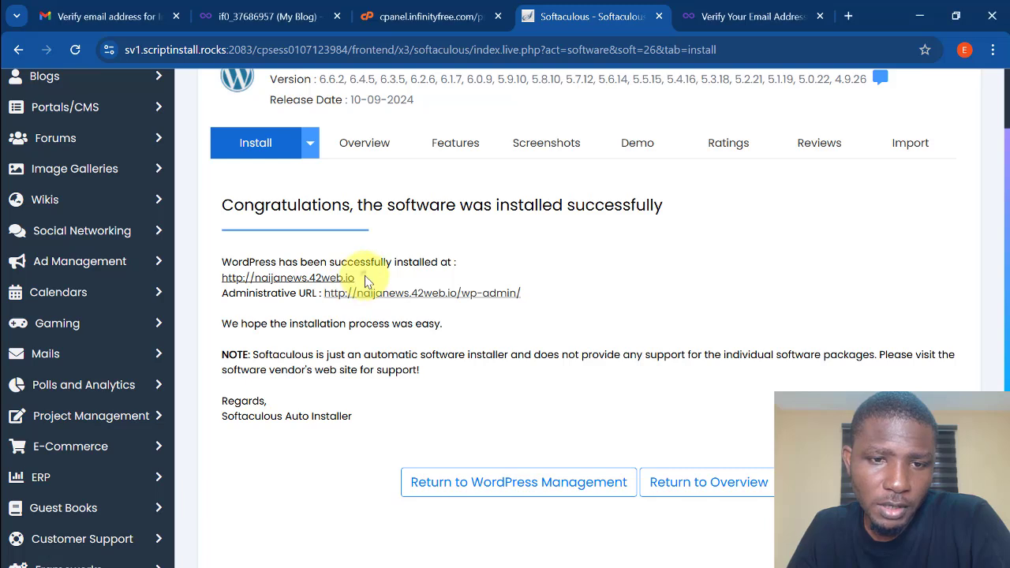
drag(353, 280, 212, 282)
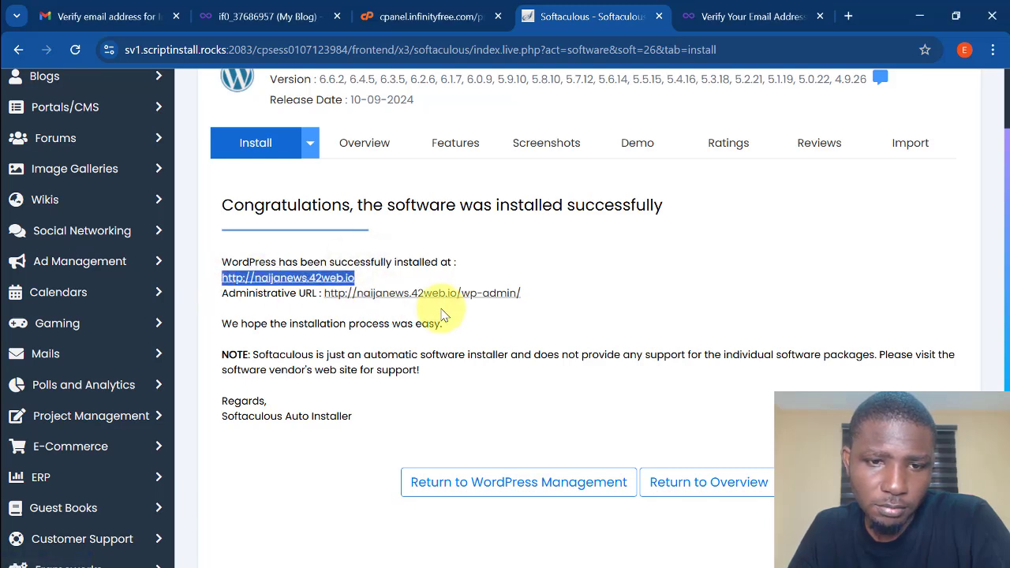
click(525, 295)
drag(329, 314, 322, 298)
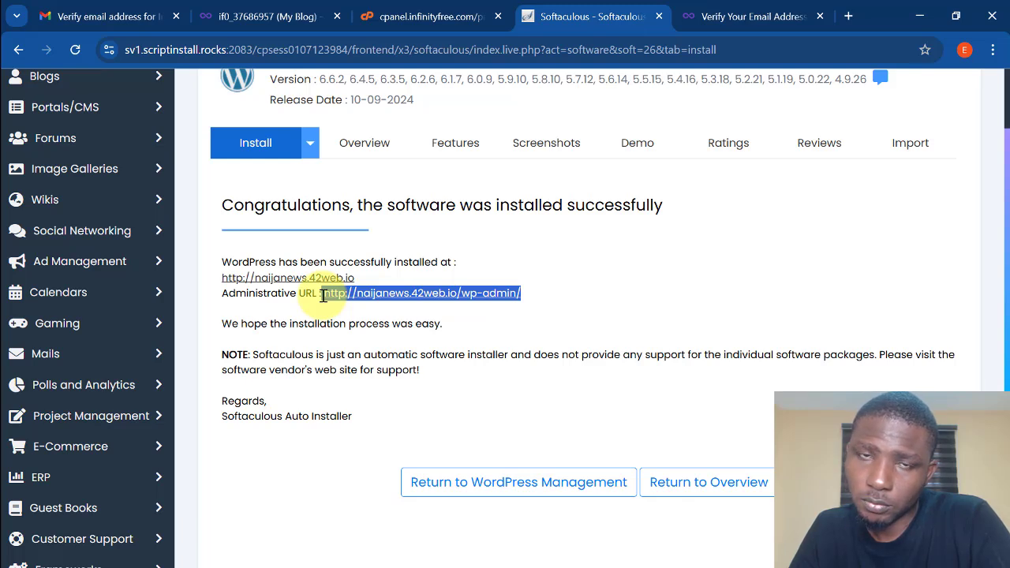
click(322, 296)
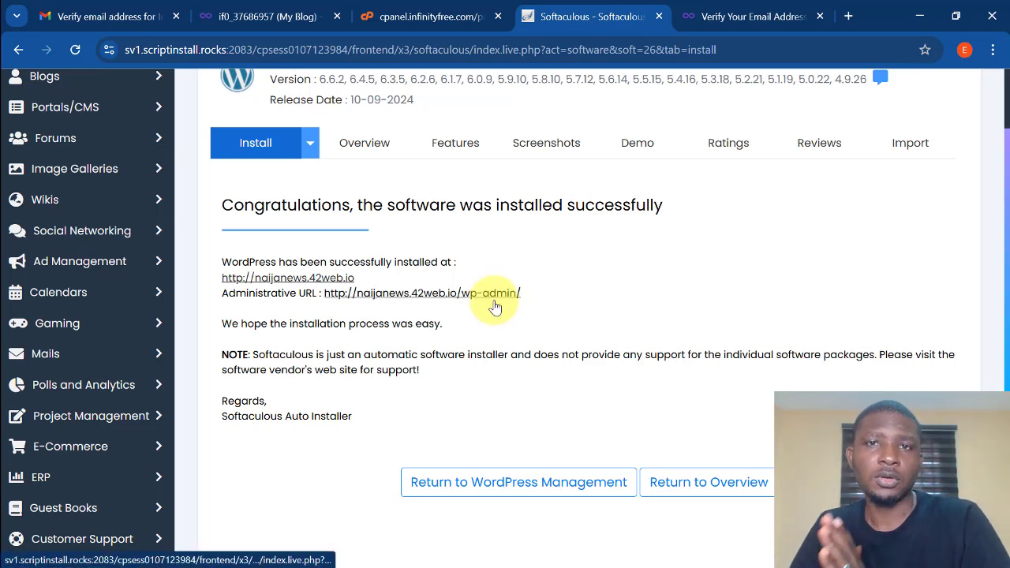
- Open the WordPress dashboard, then open the live Naija News Today site in a new tab
click(452, 296)
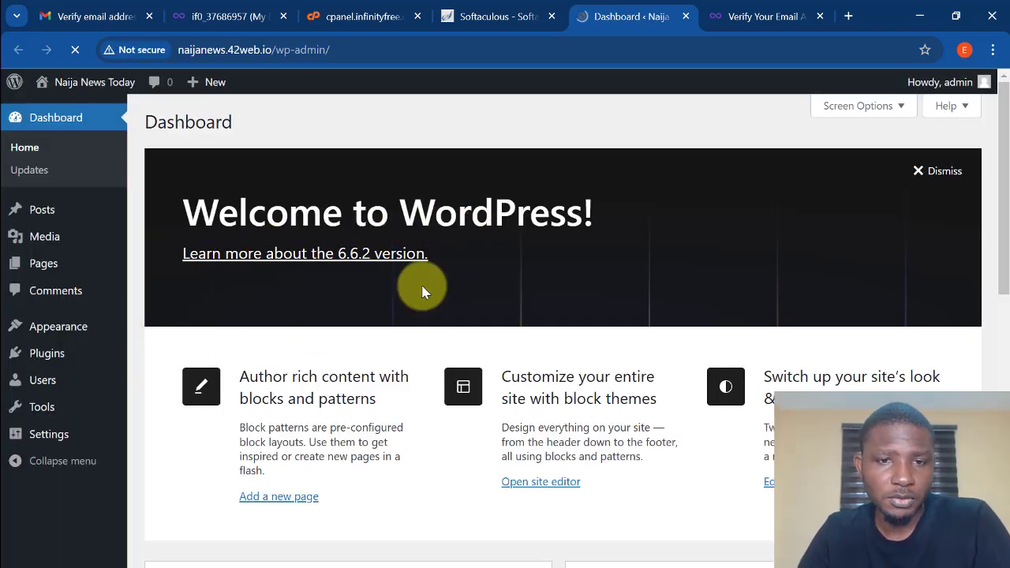
mouse_move(78, 84)
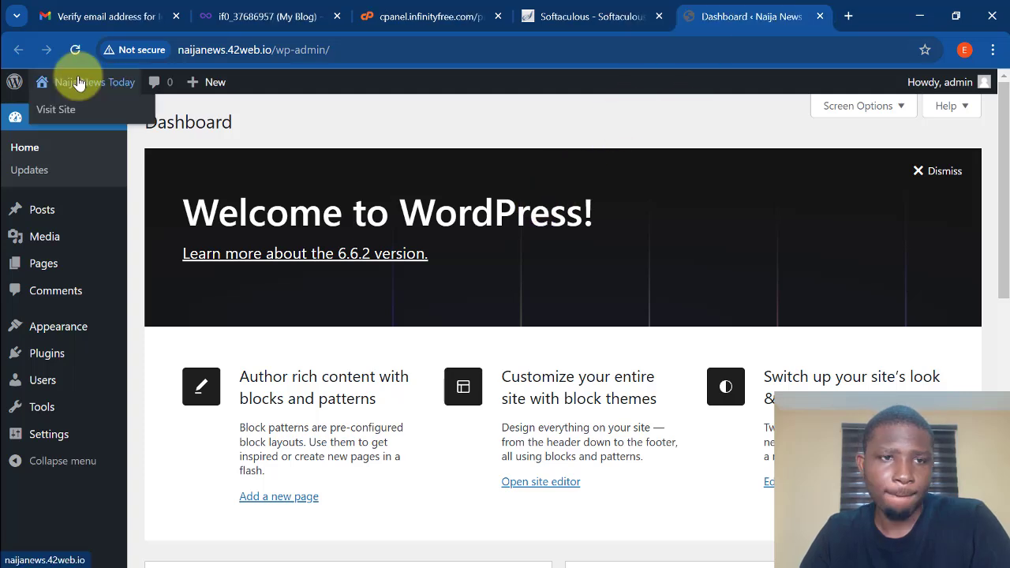
right_click(56, 114)
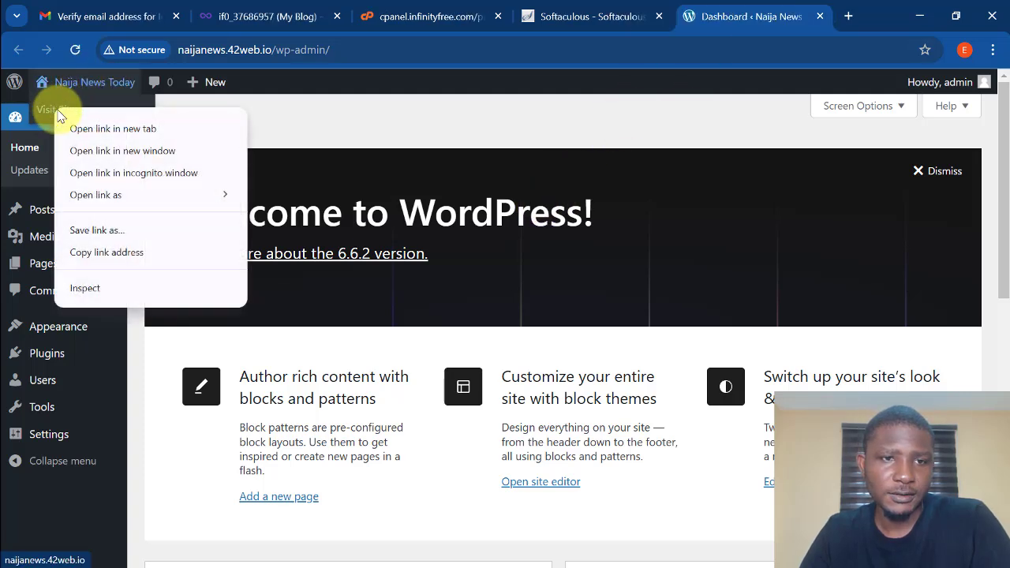
click(115, 131)
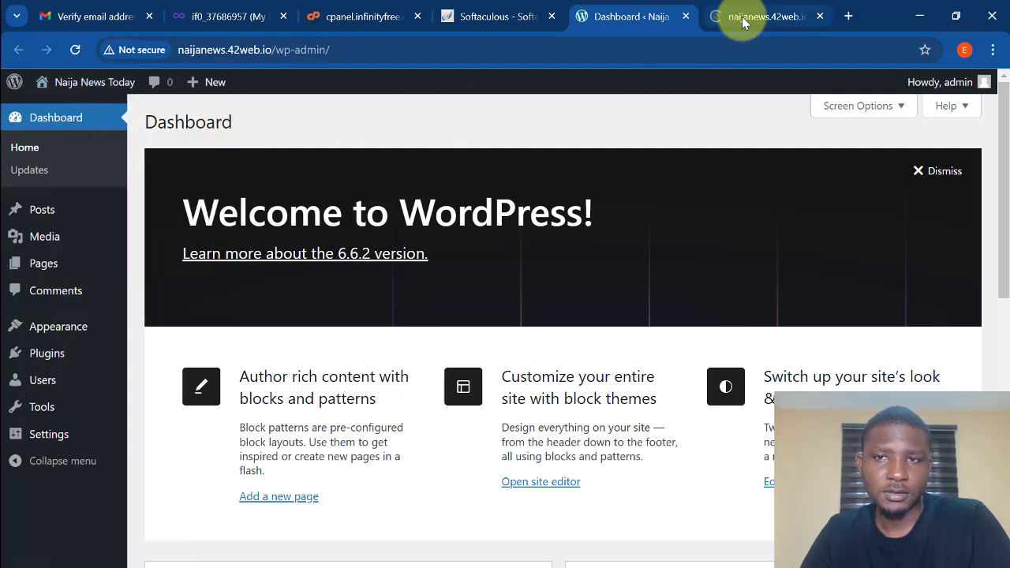
click(742, 17)
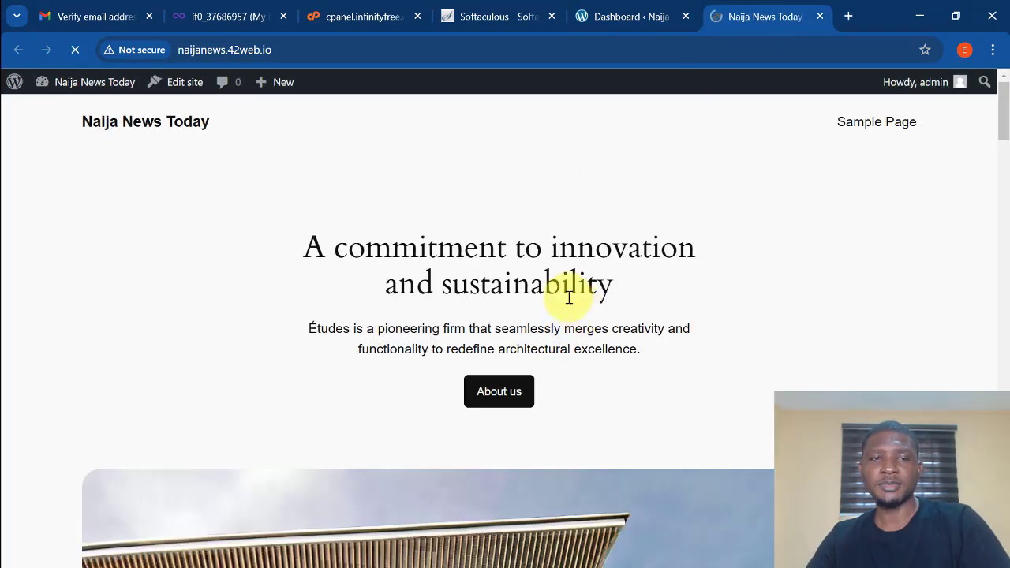
- Browse the live site, close its tab, and go to the Plugins list
scroll(568, 297, down, 10)
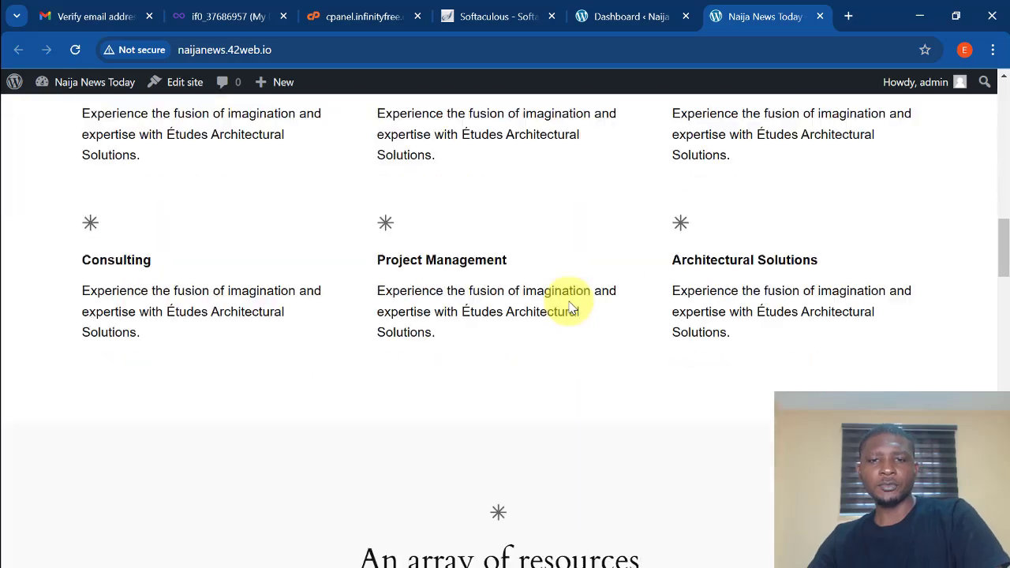
scroll(570, 305, up, 10)
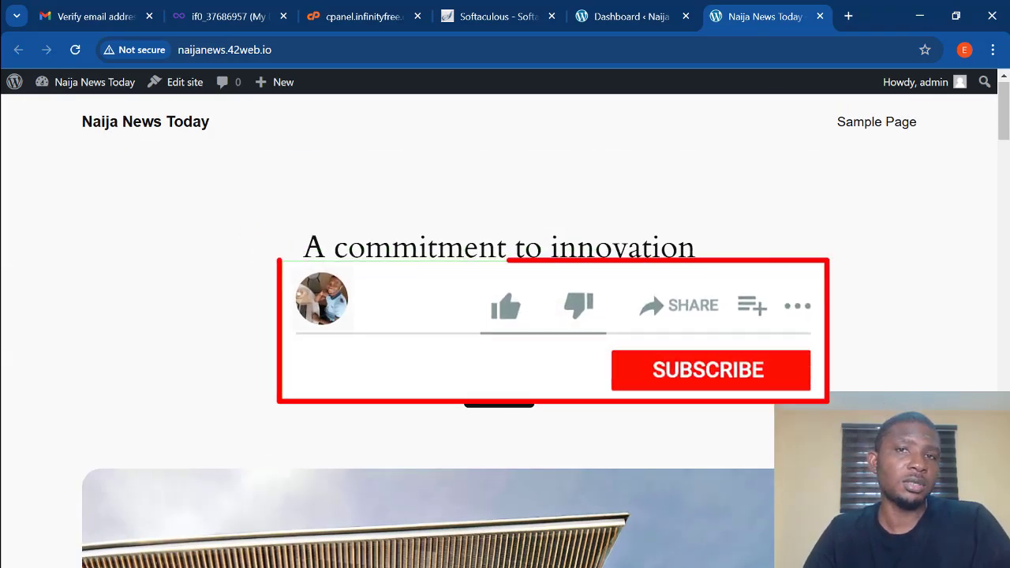
scroll(565, 299, down, 8)
scroll(505, 316, down, 15)
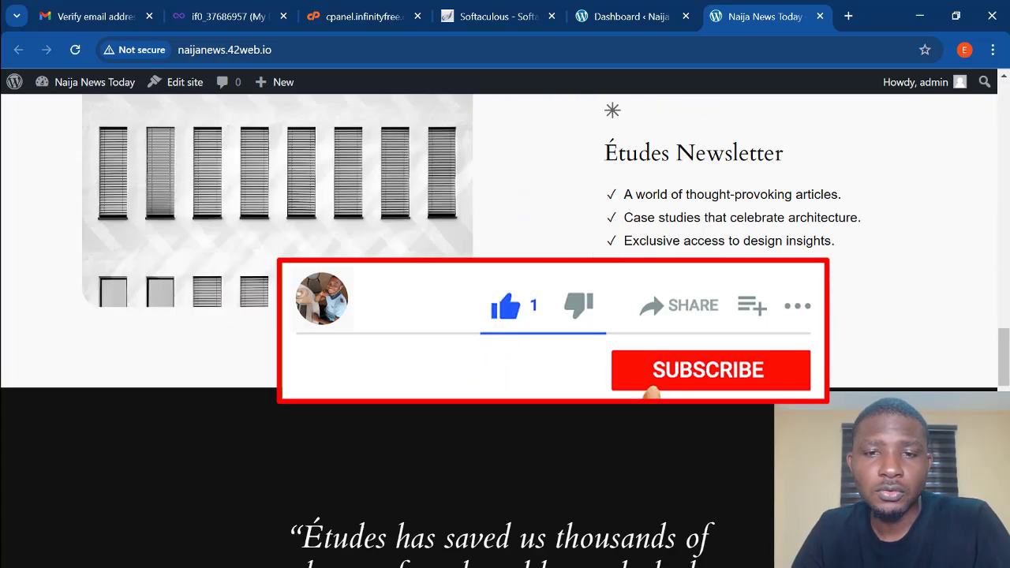
scroll(505, 316, up, 15)
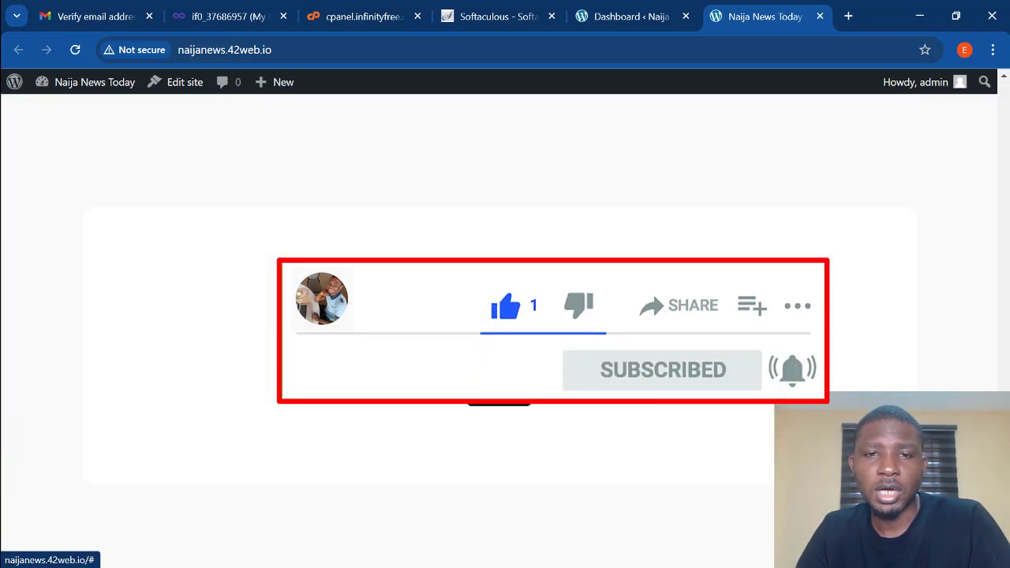
scroll(505, 316, up, 10)
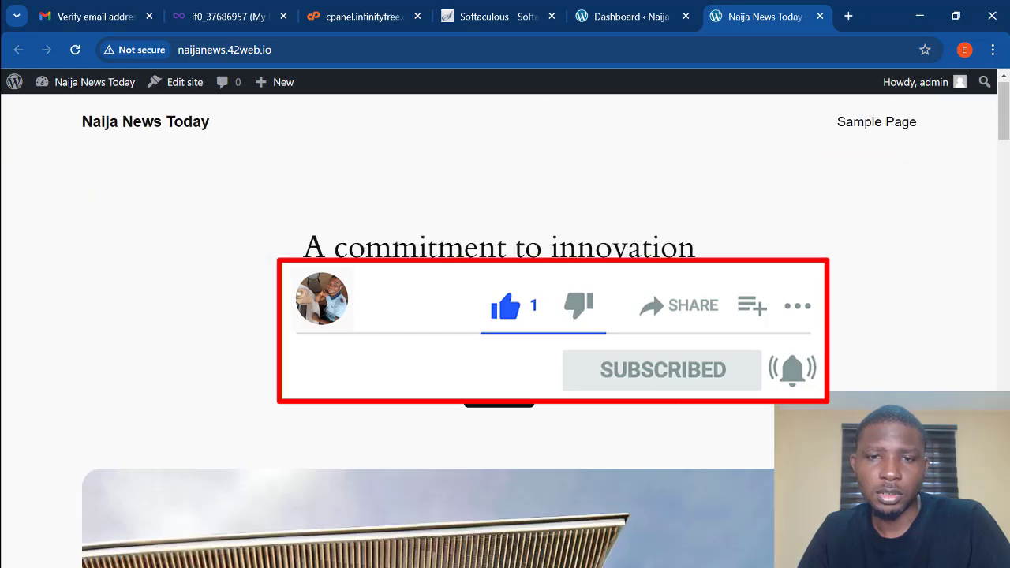
click(821, 16)
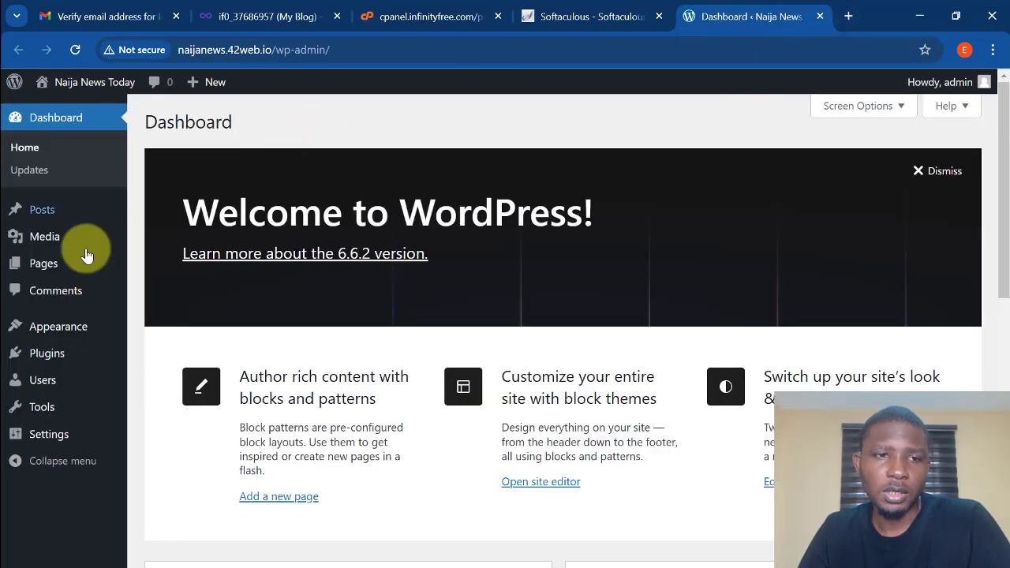
click(40, 354)
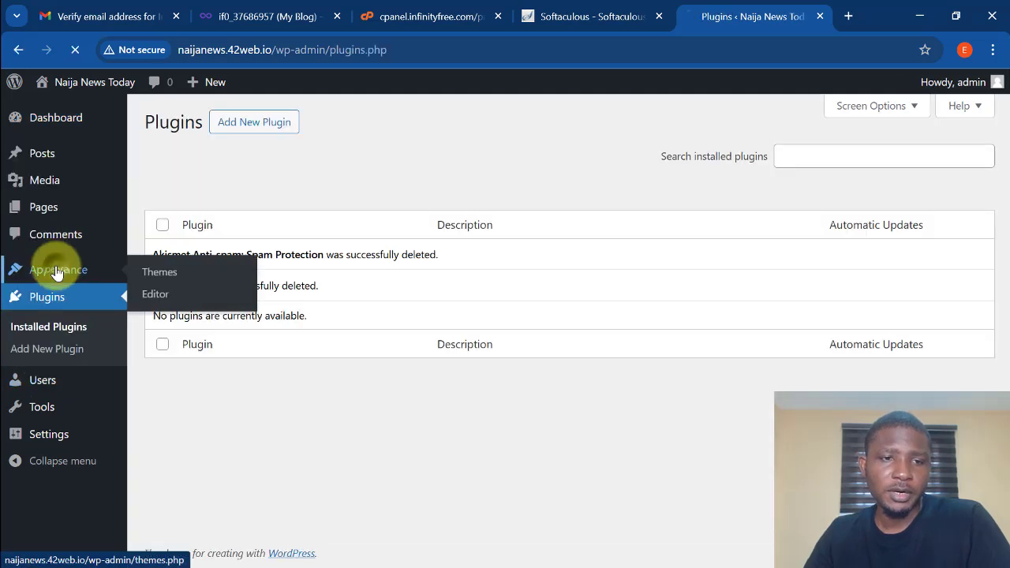
- Go to Appearance > Themes and browse the Popular themes available to add
click(56, 271)
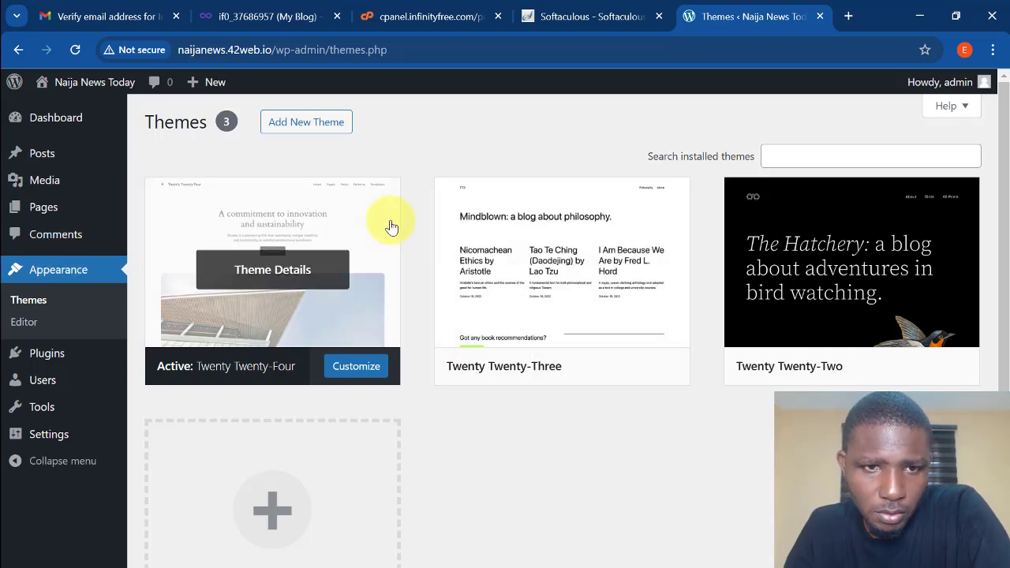
scroll(391, 316, down, 2)
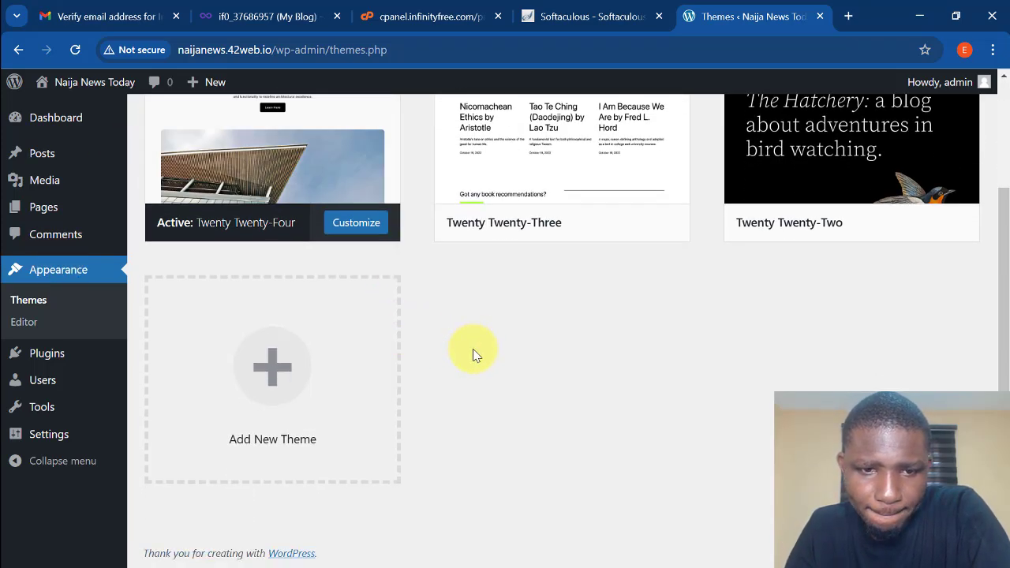
scroll(474, 355, up, 2)
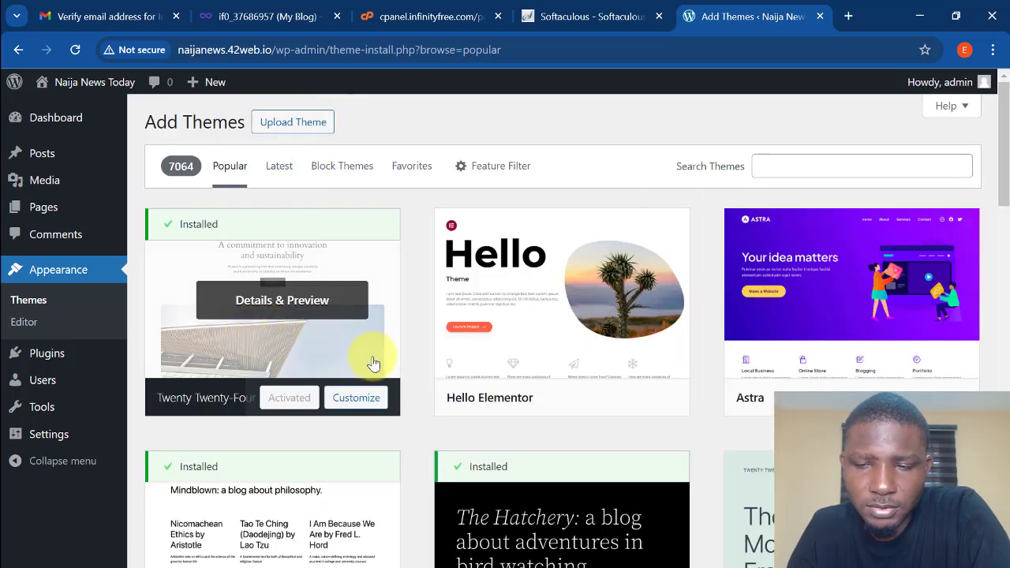
- Find NewsExo in the theme list, preview its details and install it
scroll(783, 373, down, 3)
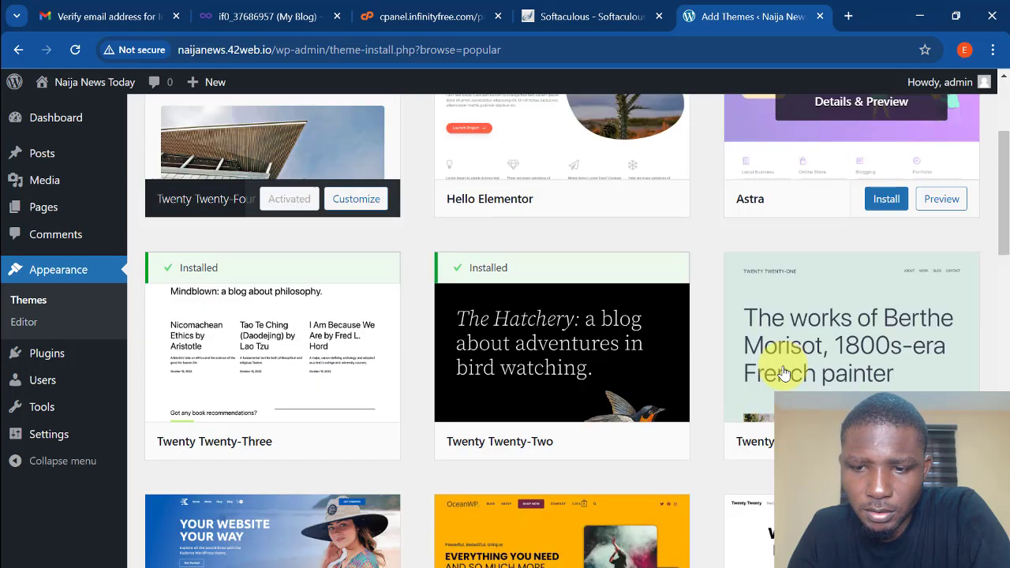
scroll(794, 266, up, 3)
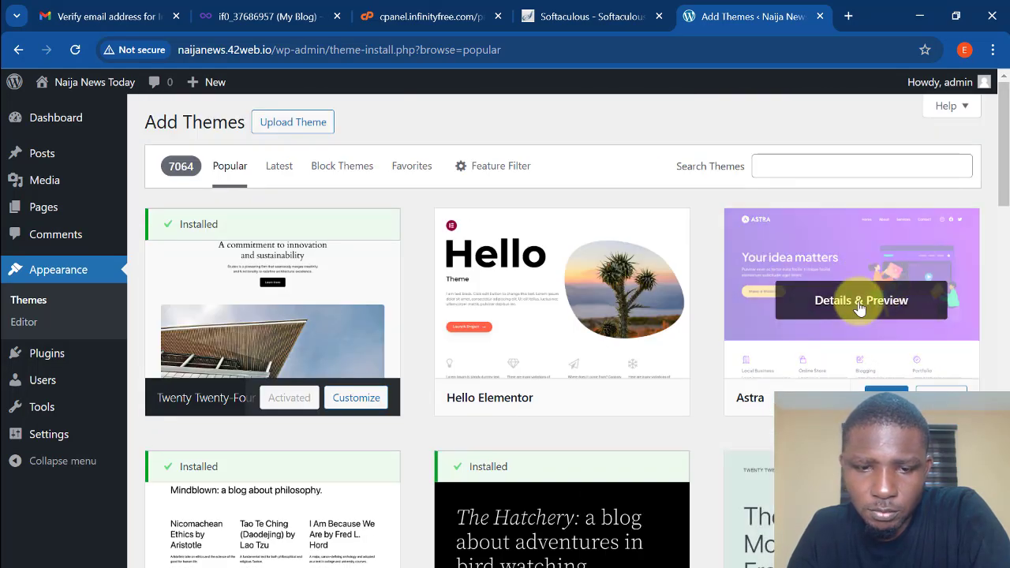
scroll(861, 308, down, 4)
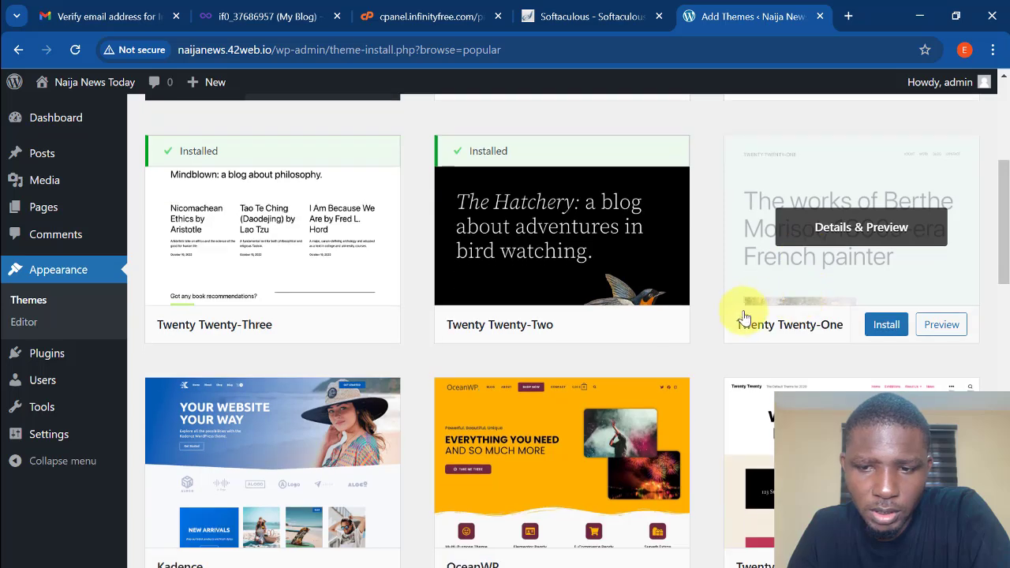
scroll(742, 319, down, 2)
scroll(732, 337, down, 7)
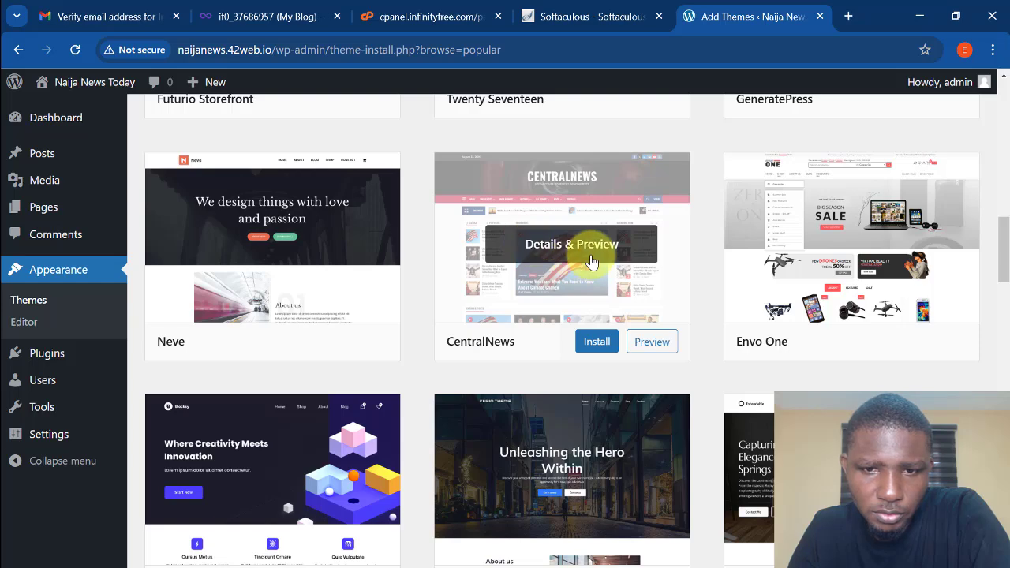
scroll(576, 316, down, 6)
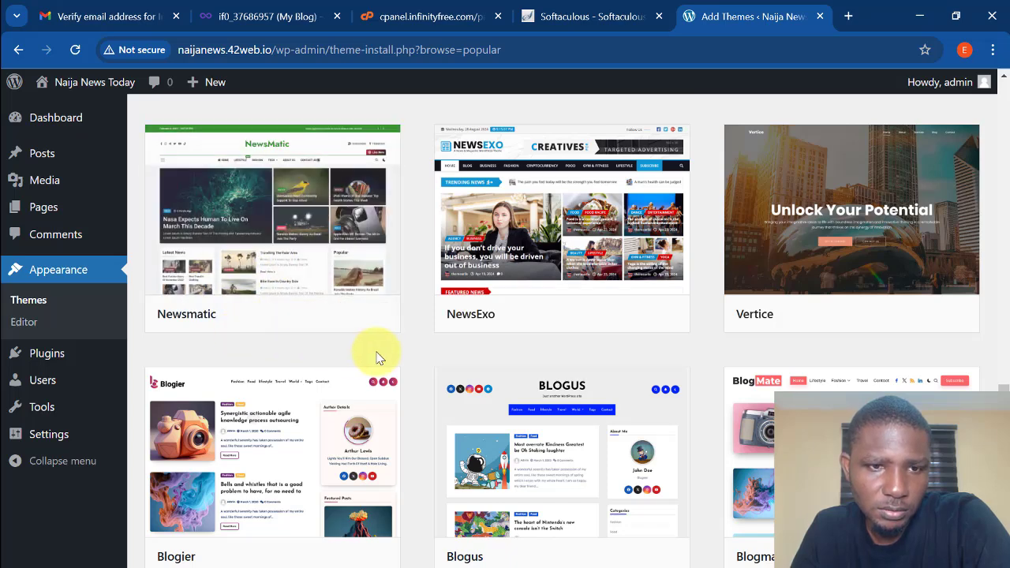
scroll(718, 303, up, 1)
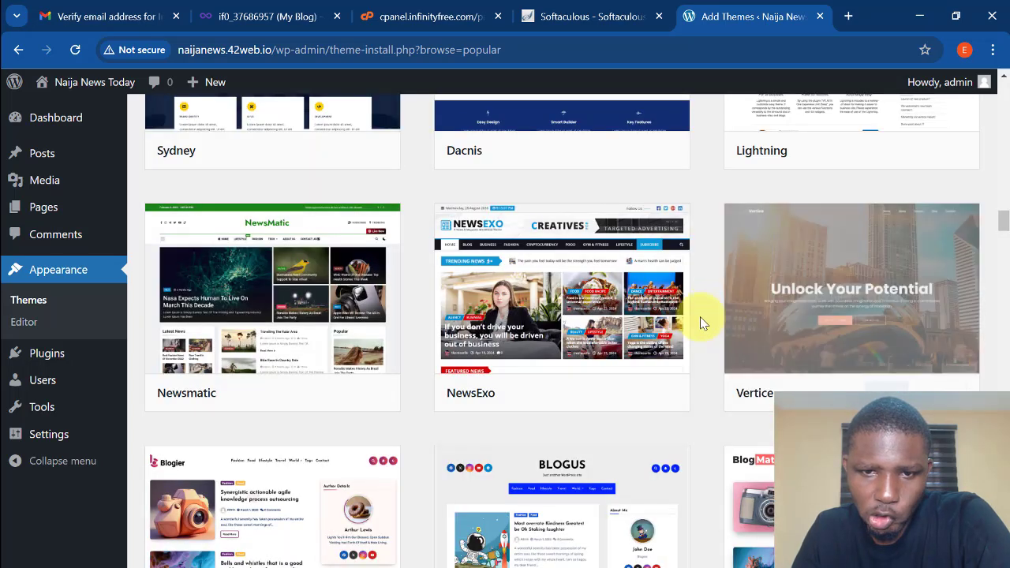
click(573, 299)
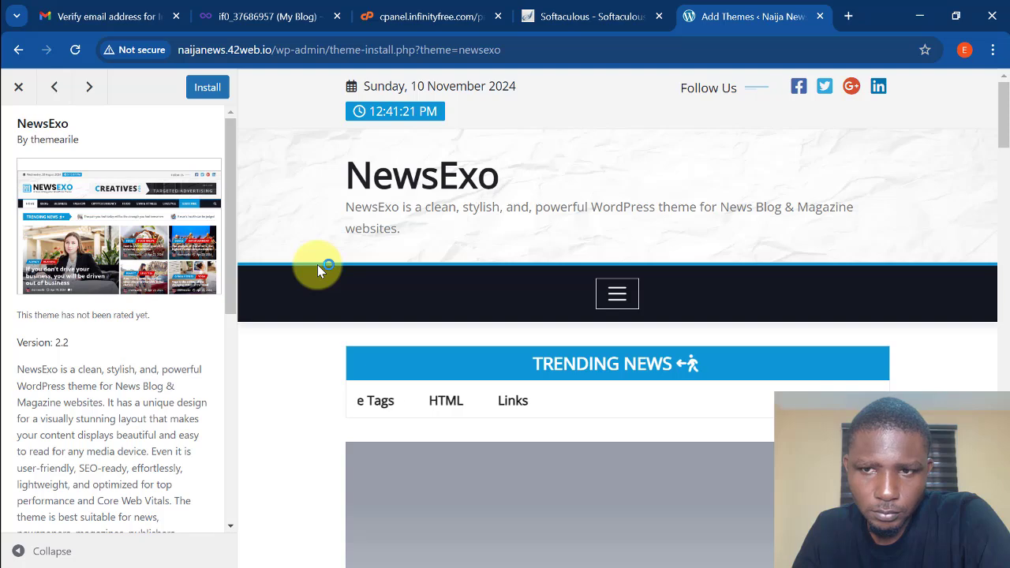
click(212, 87)
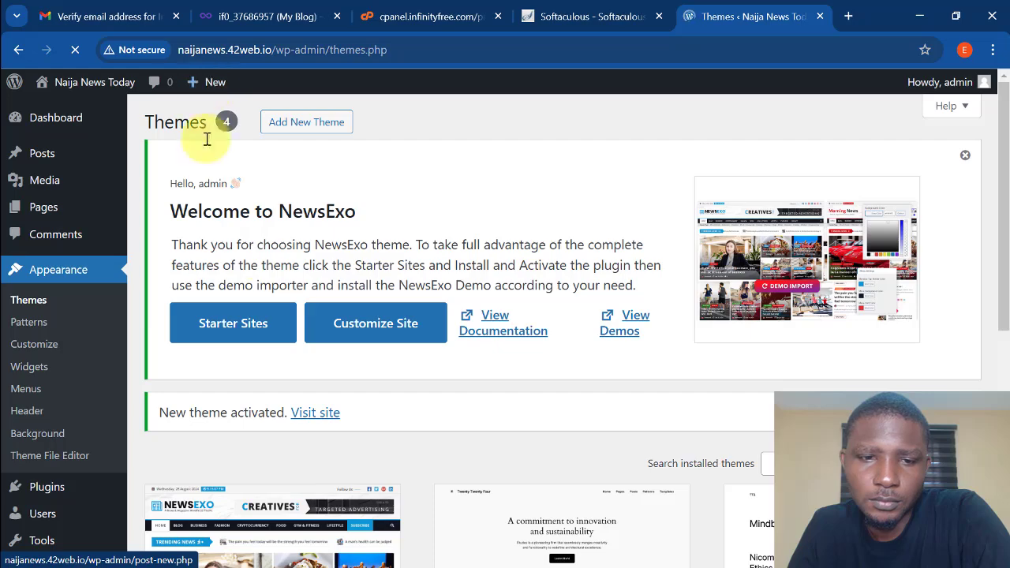
- View the live site with NewsExo in a new tab, then return to the Themes page
scroll(300, 322, down, 3)
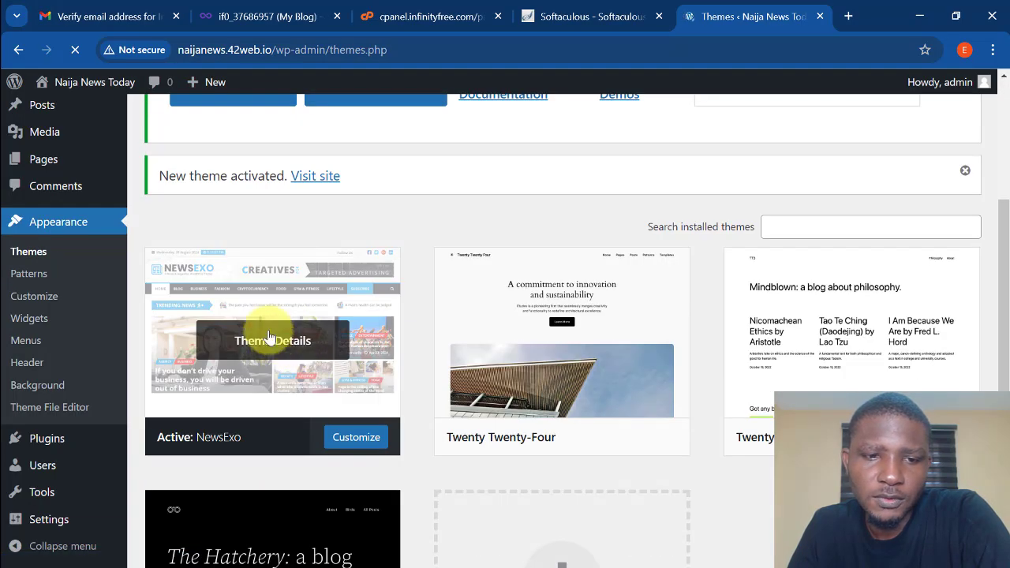
scroll(268, 334, up, 3)
mouse_move(86, 82)
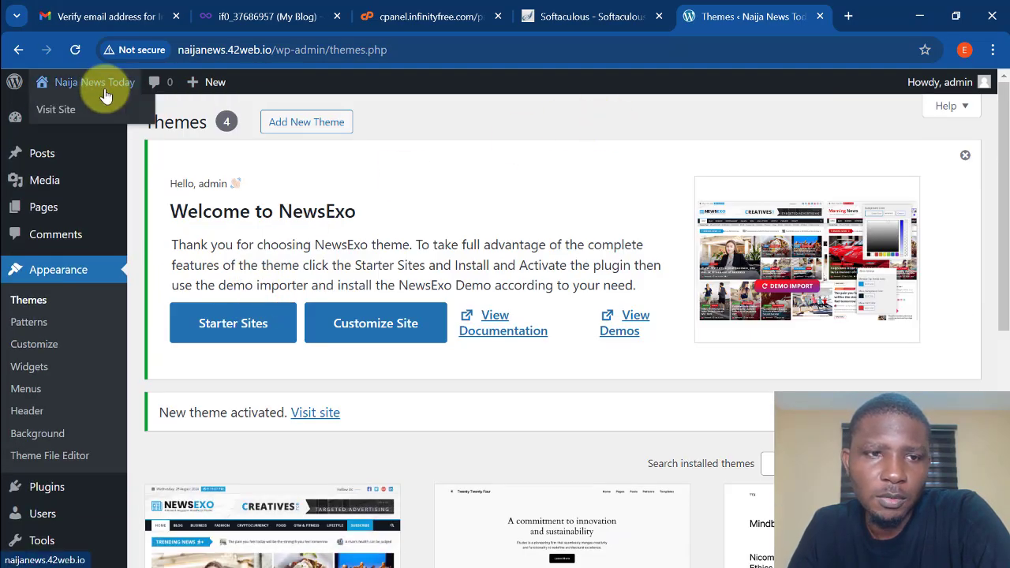
right_click(58, 115)
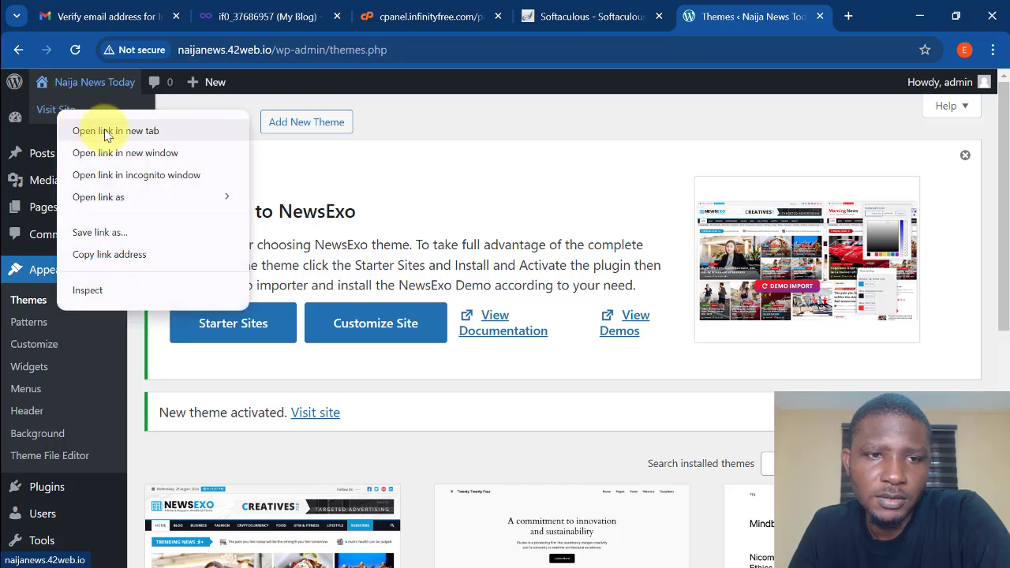
click(106, 131)
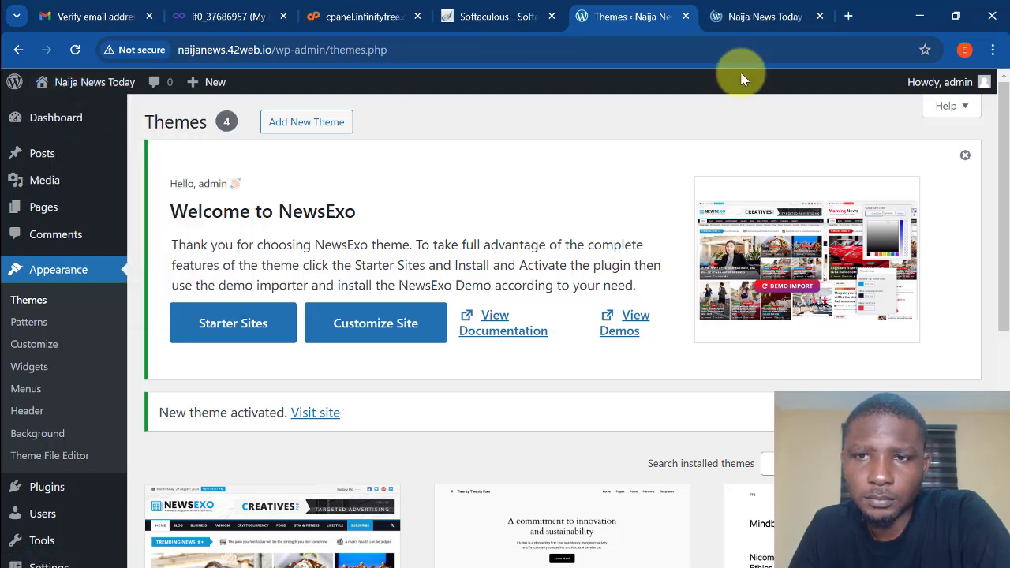
click(750, 22)
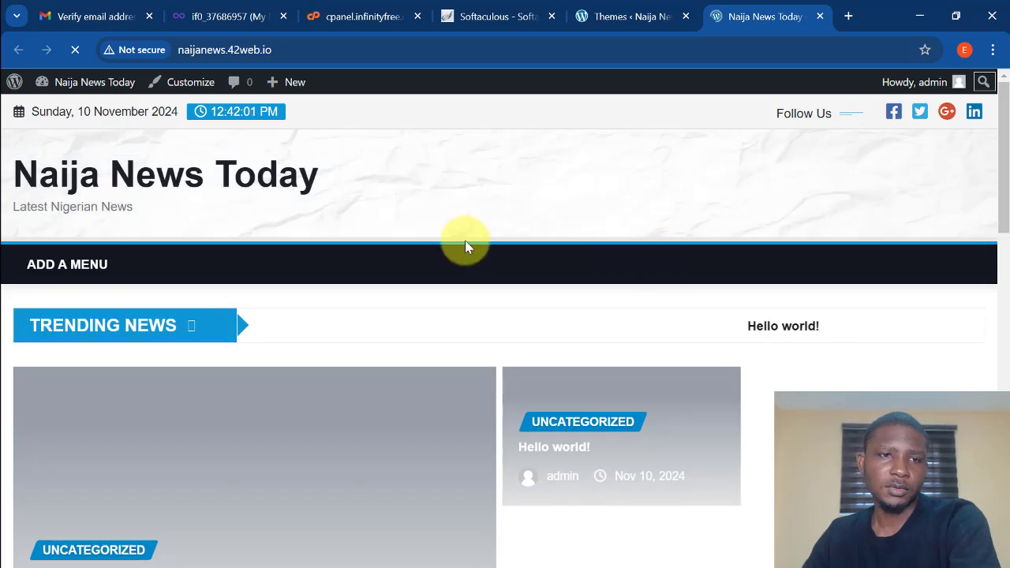
scroll(311, 248, down, 3)
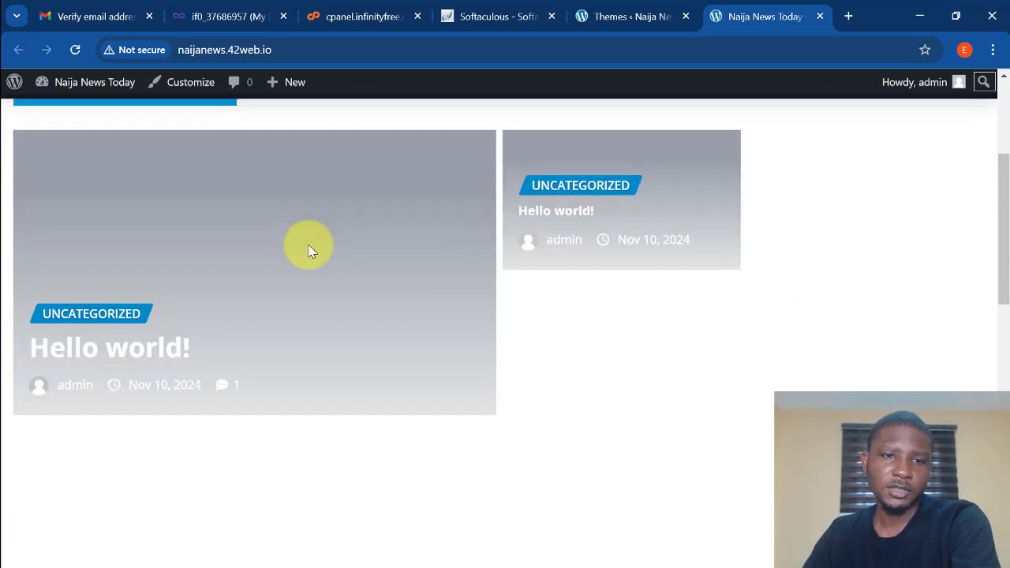
scroll(647, 183, up, 3)
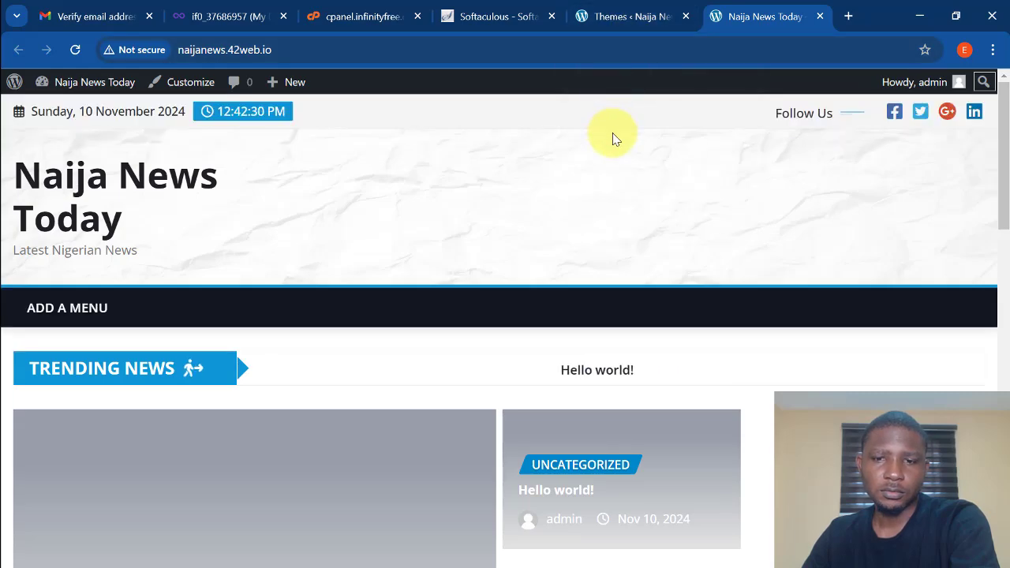
click(608, 16)
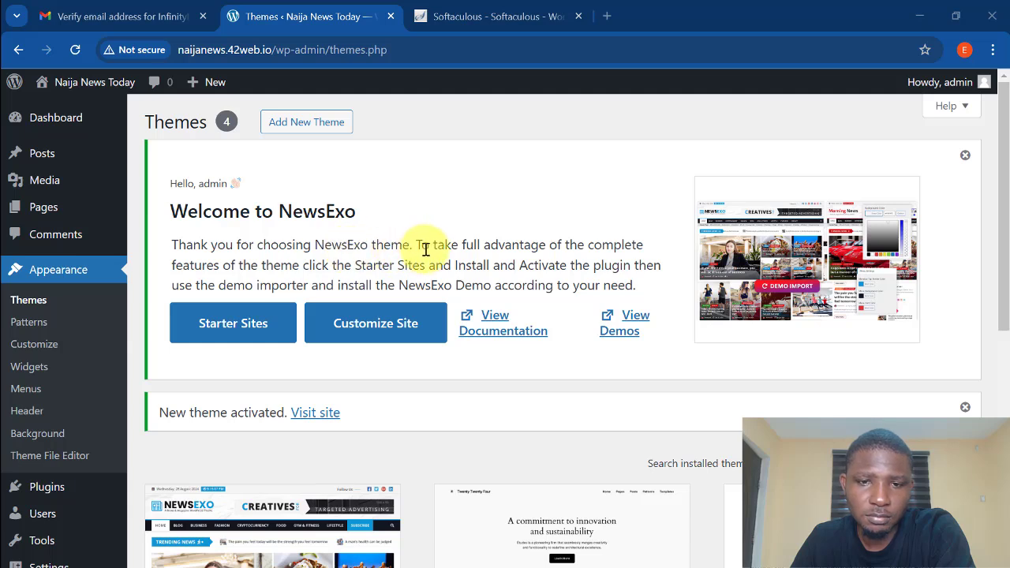
click(240, 326)
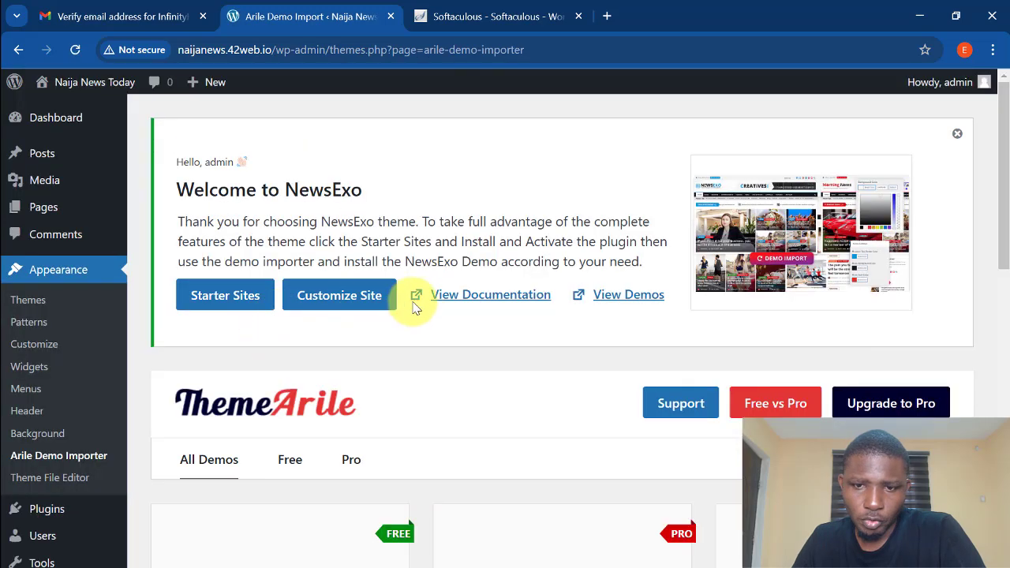
scroll(373, 322, down, 3)
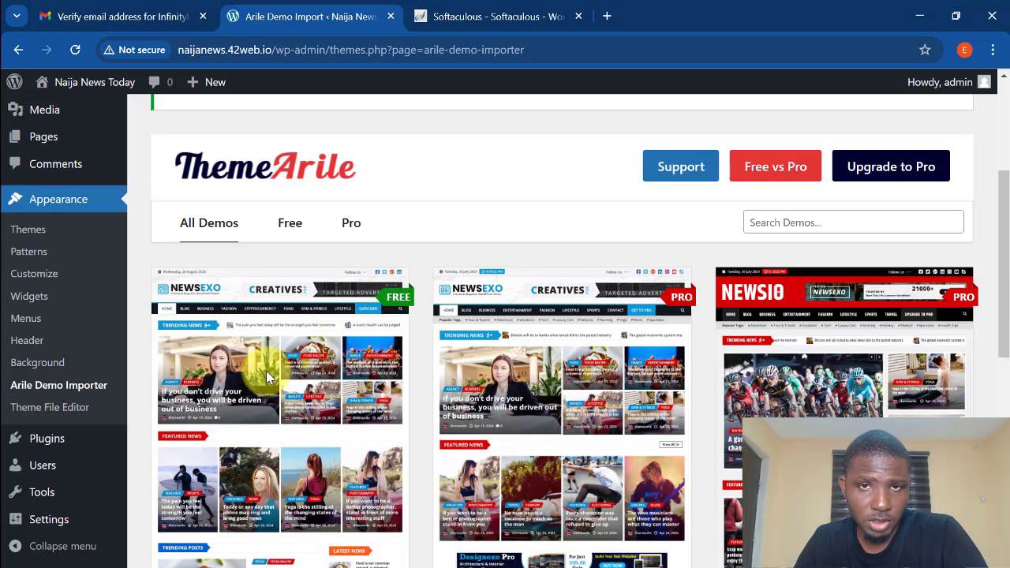
scroll(266, 377, down, 9)
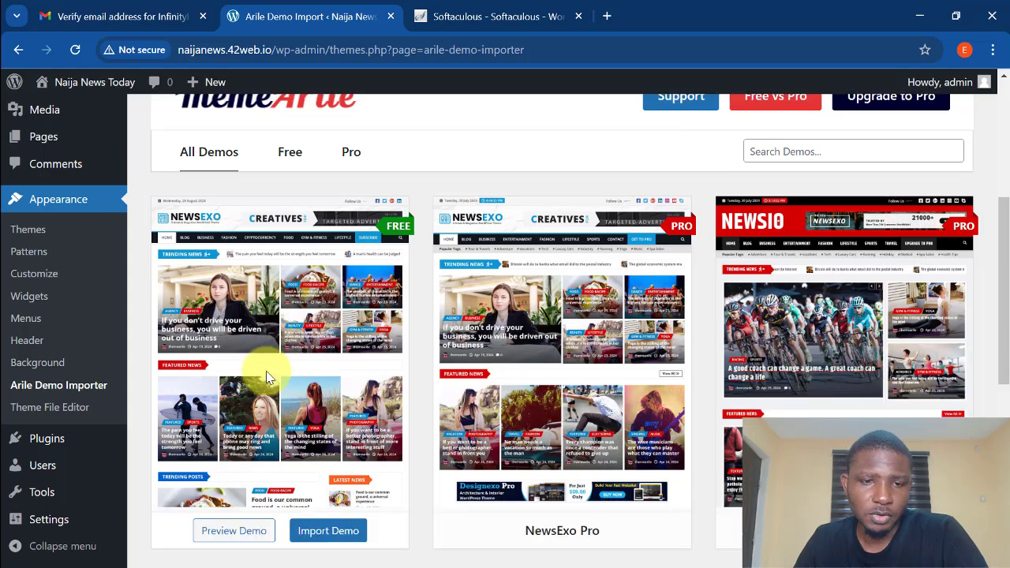
scroll(426, 384, up, 8)
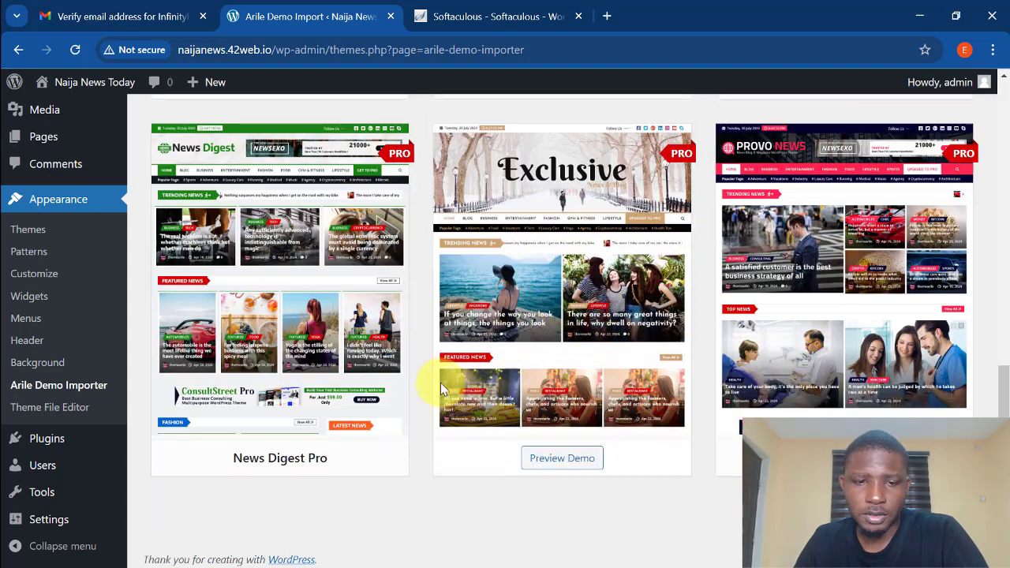
scroll(352, 345, down, 3)
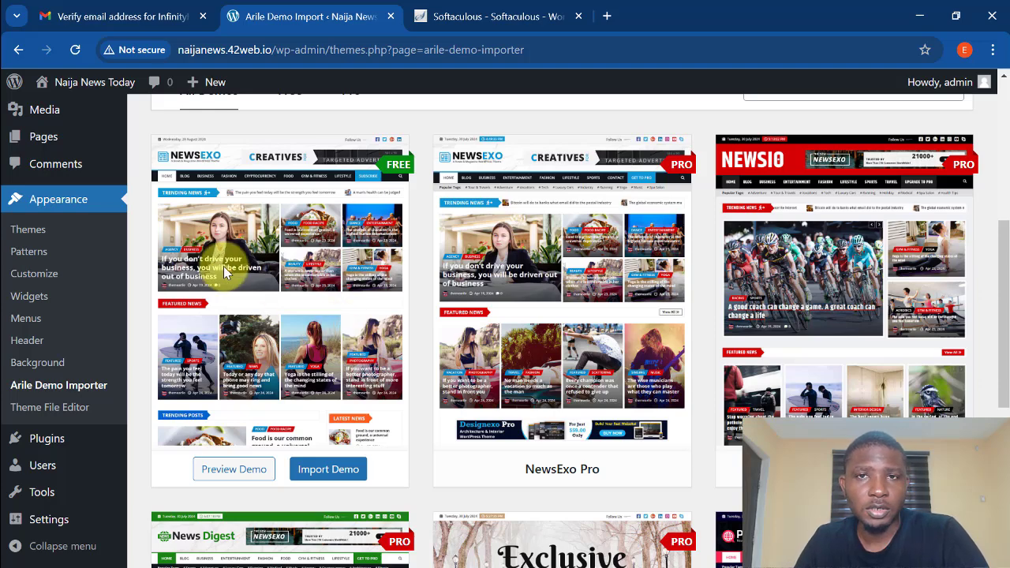
- Start the free NewsExo demo import and review its recommended plugins
click(328, 470)
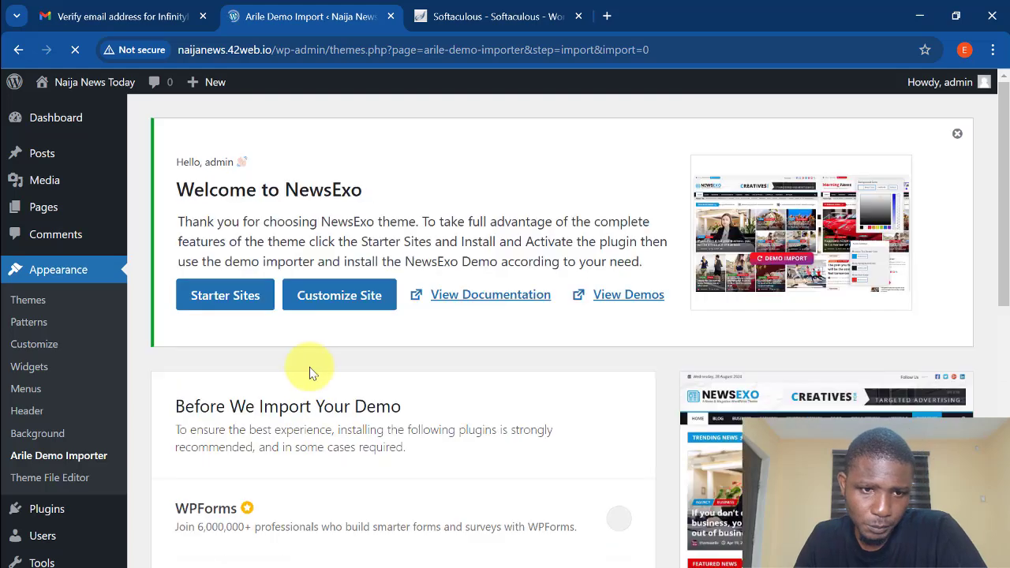
scroll(270, 260, down, 2)
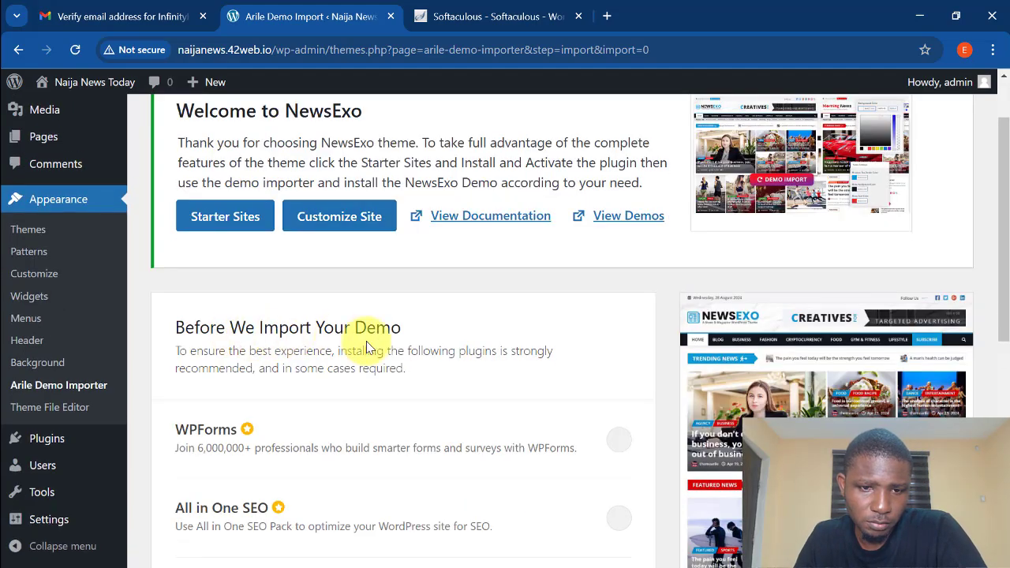
scroll(370, 337, down, 2)
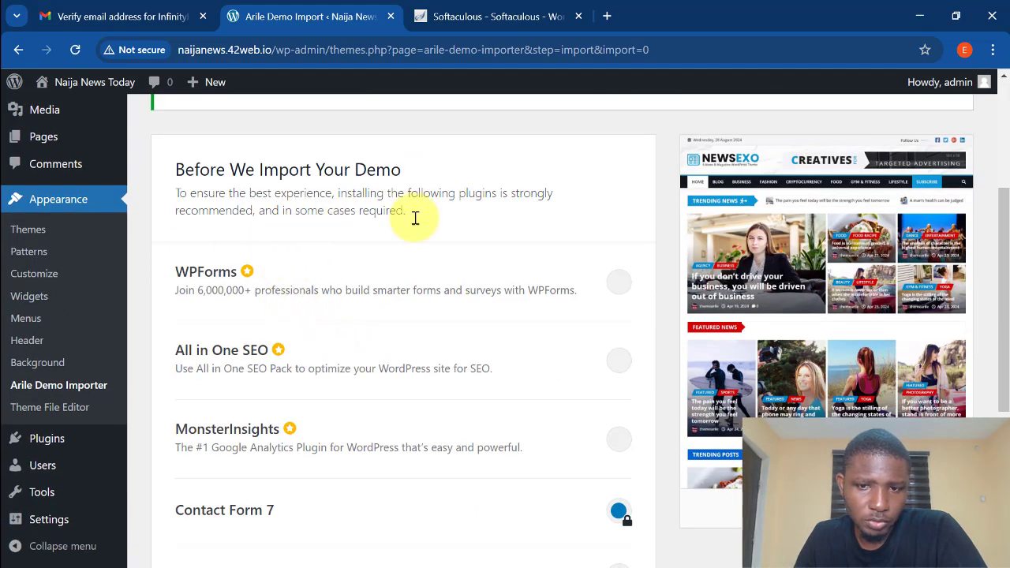
scroll(340, 332, down, 2)
scroll(572, 189, up, 2)
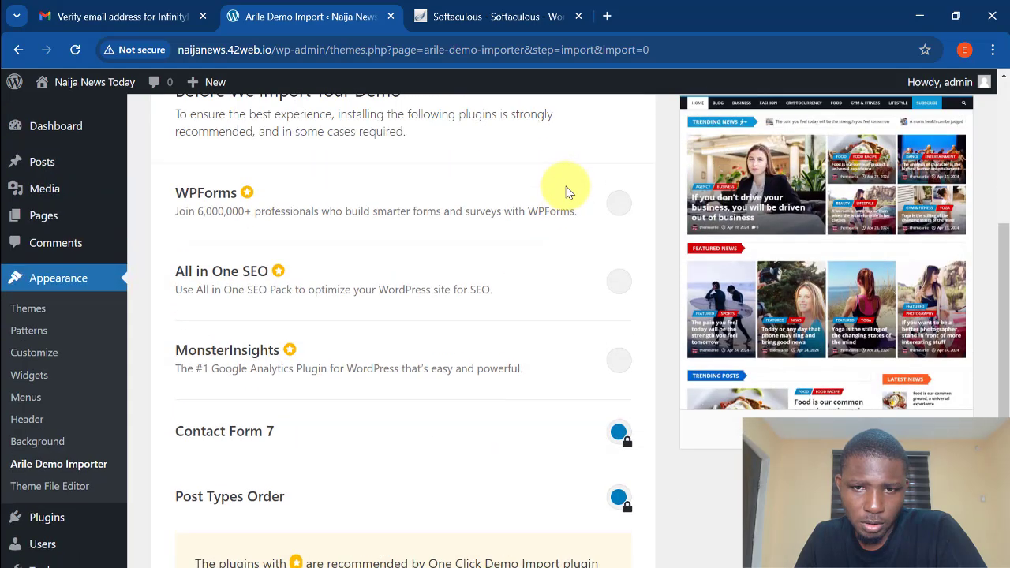
scroll(322, 303, down, 3)
scroll(324, 302, up, 5)
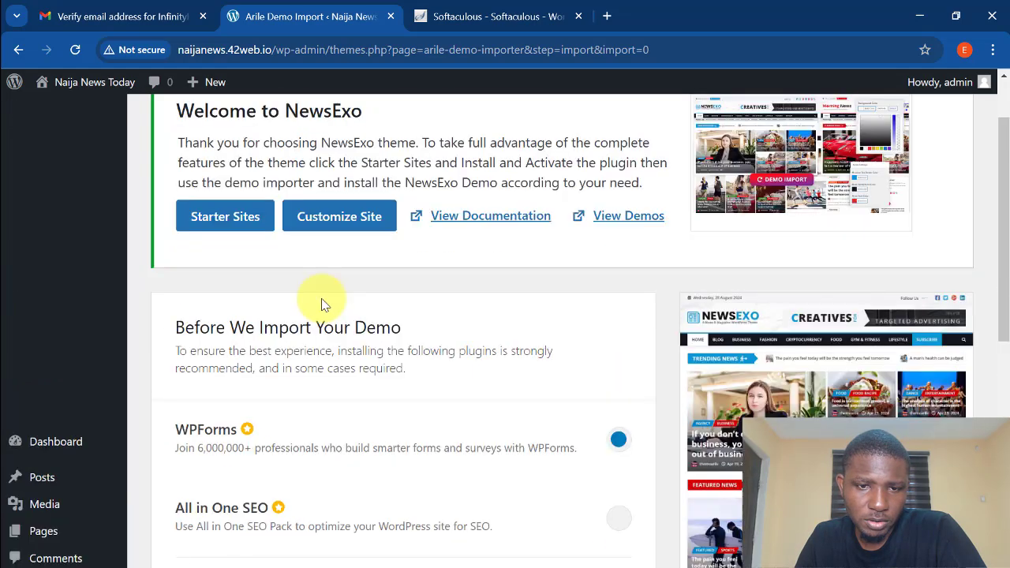
scroll(324, 302, down, 3)
scroll(322, 315, up, 1)
scroll(322, 324, up, 2)
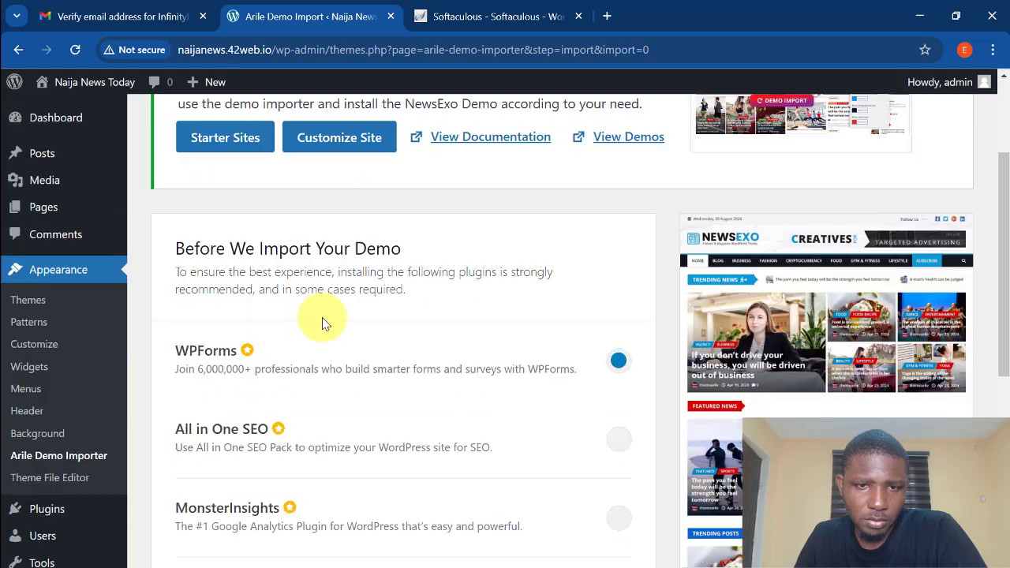
scroll(322, 324, down, 4)
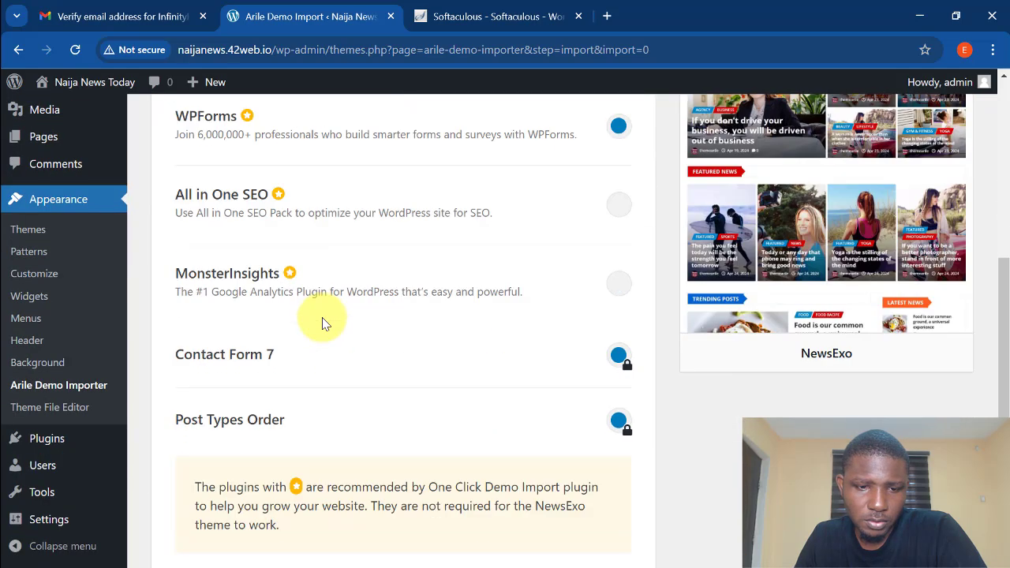
scroll(322, 324, down, 1)
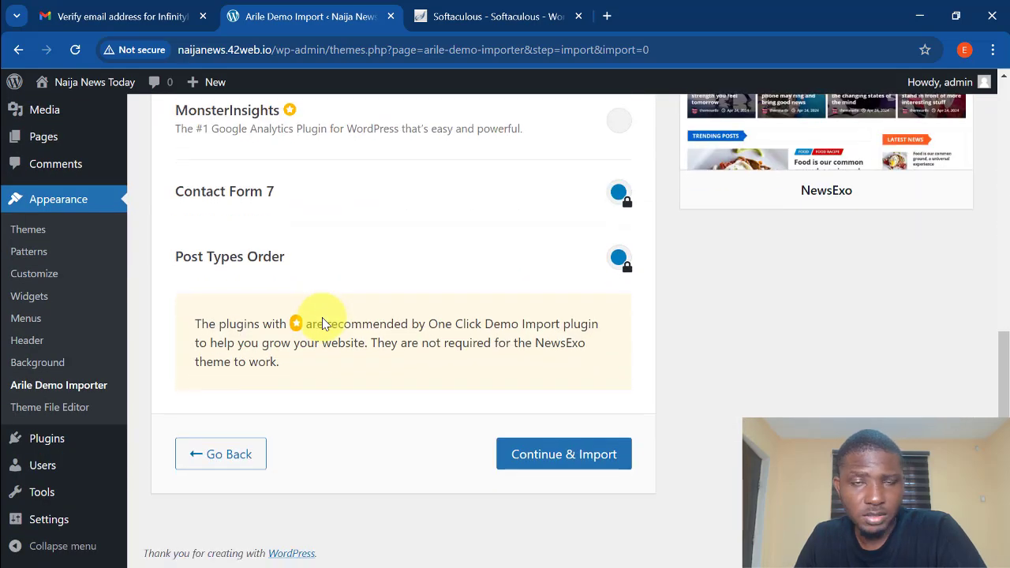
scroll(328, 312, up, 1)
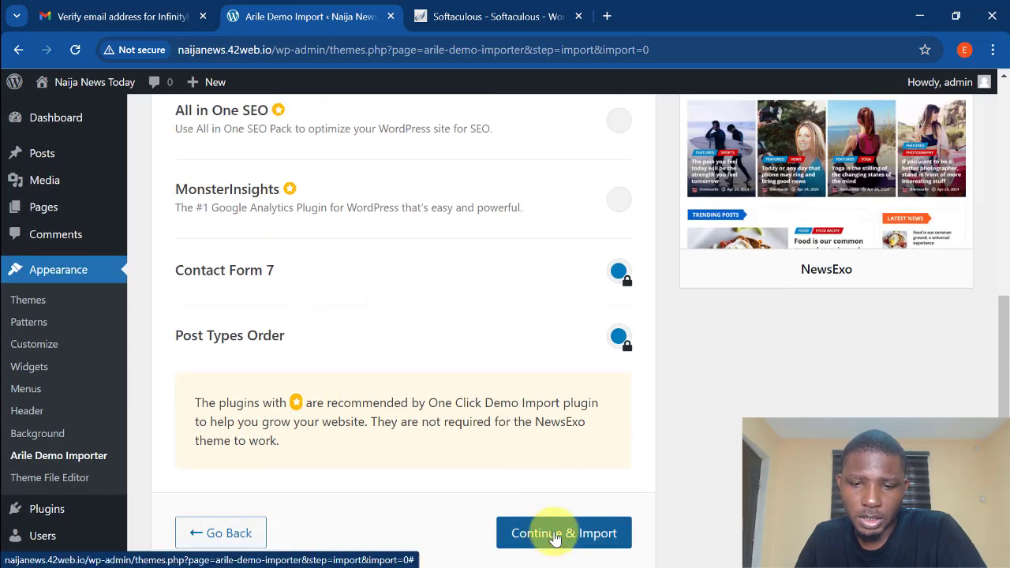
- Run Continue & Import and wait for the Import Complete confirmation
click(555, 535)
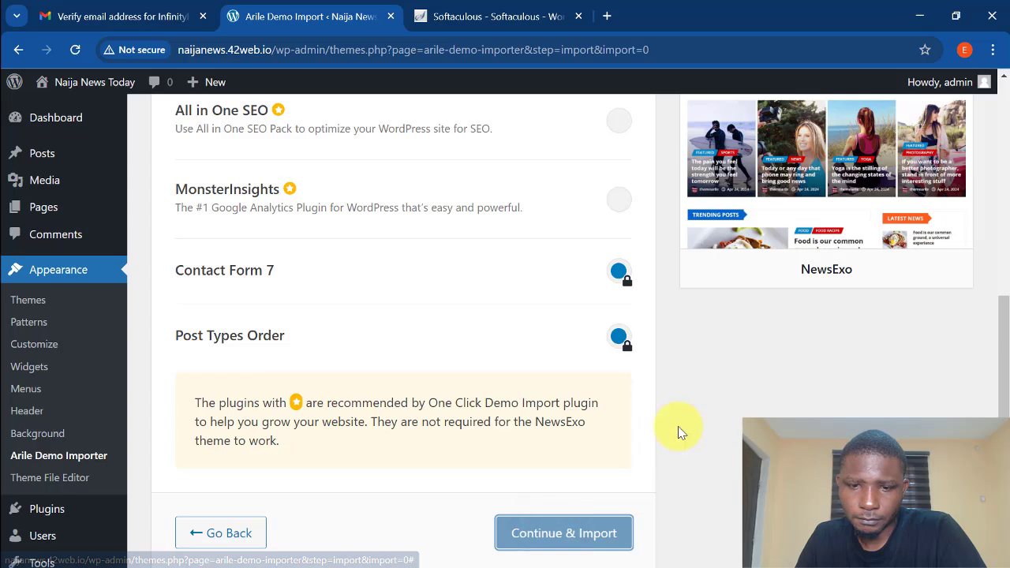
scroll(596, 418, down, 1)
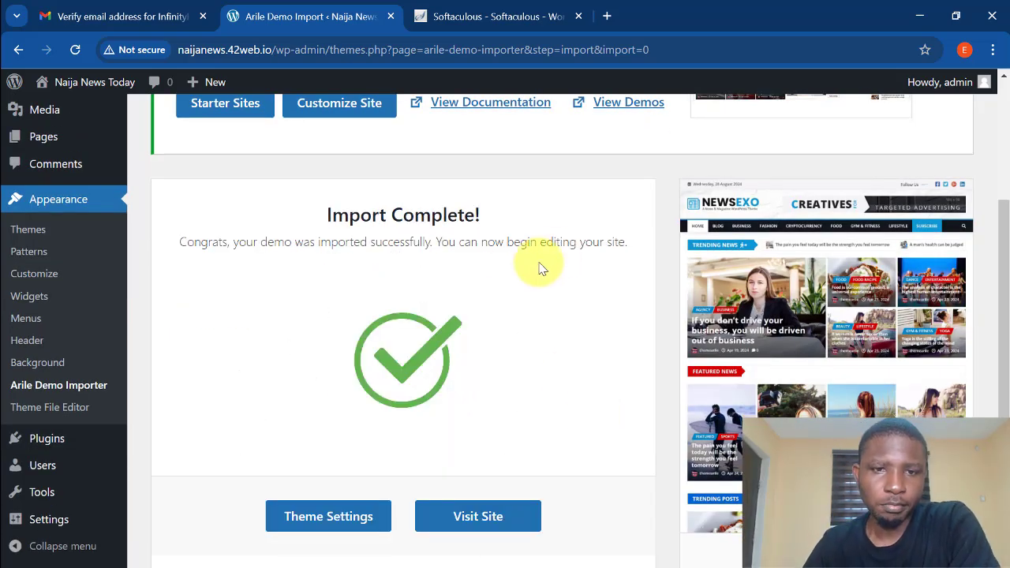
scroll(394, 419, down, 1)
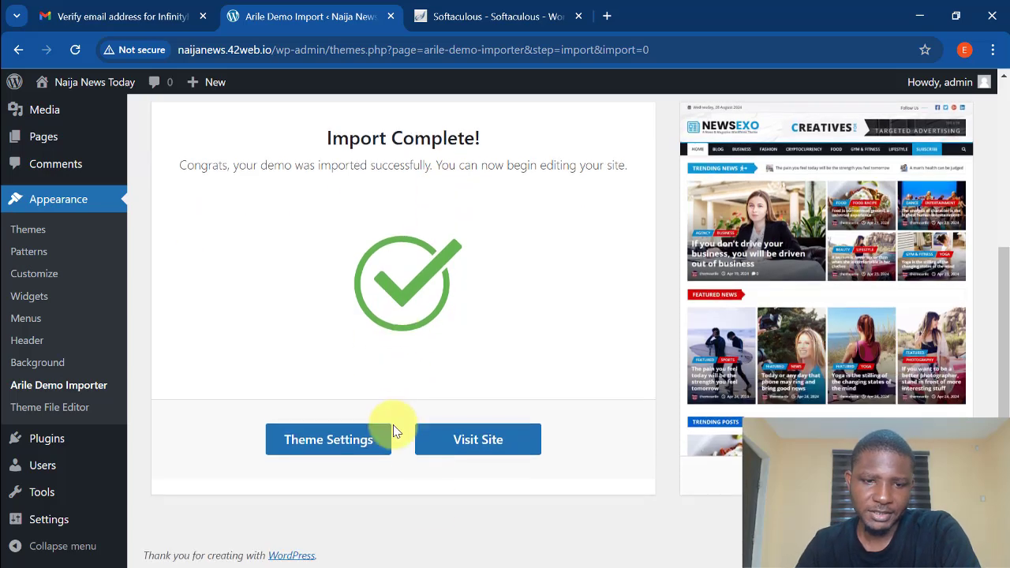
scroll(356, 288, up, 1)
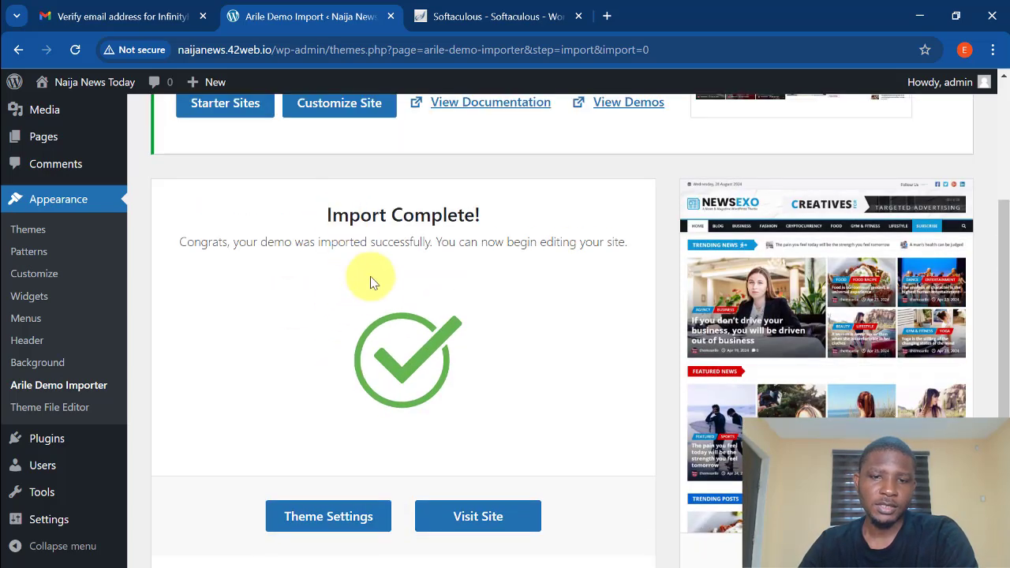
scroll(454, 310, down, 1)
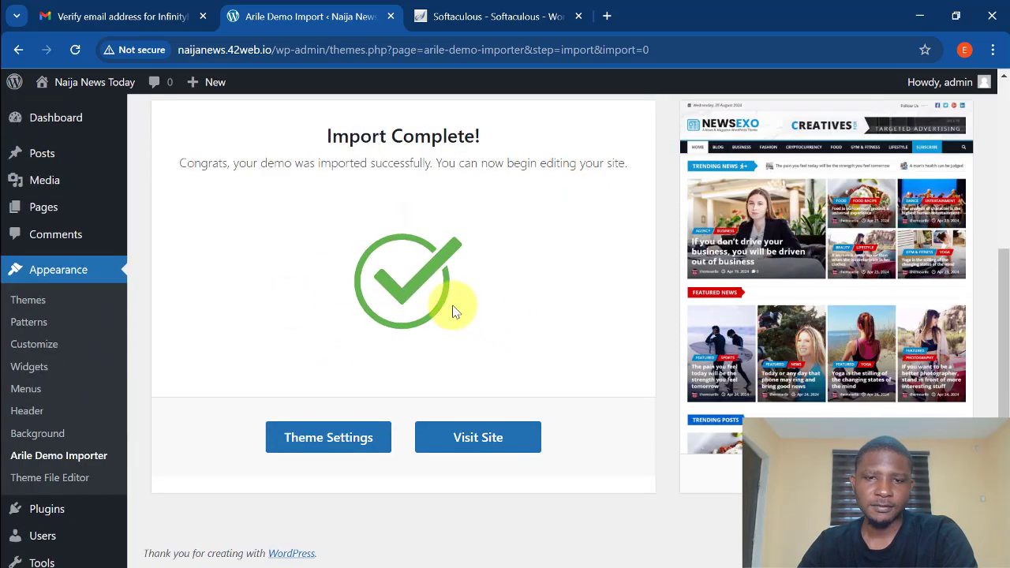
- Open the live site and scroll through the imported NewsExo homepage sections
click(476, 442)
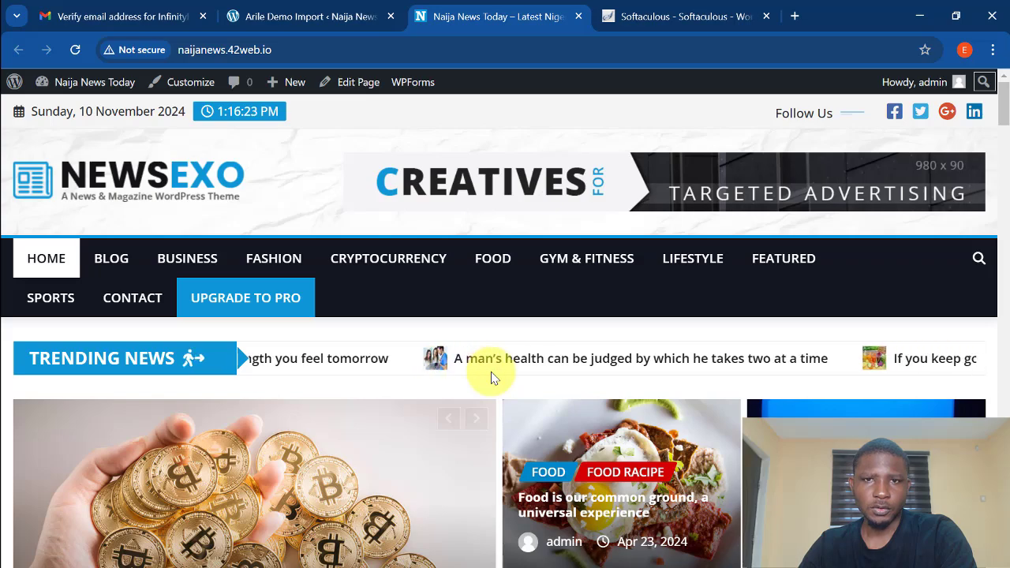
scroll(492, 378, down, 2)
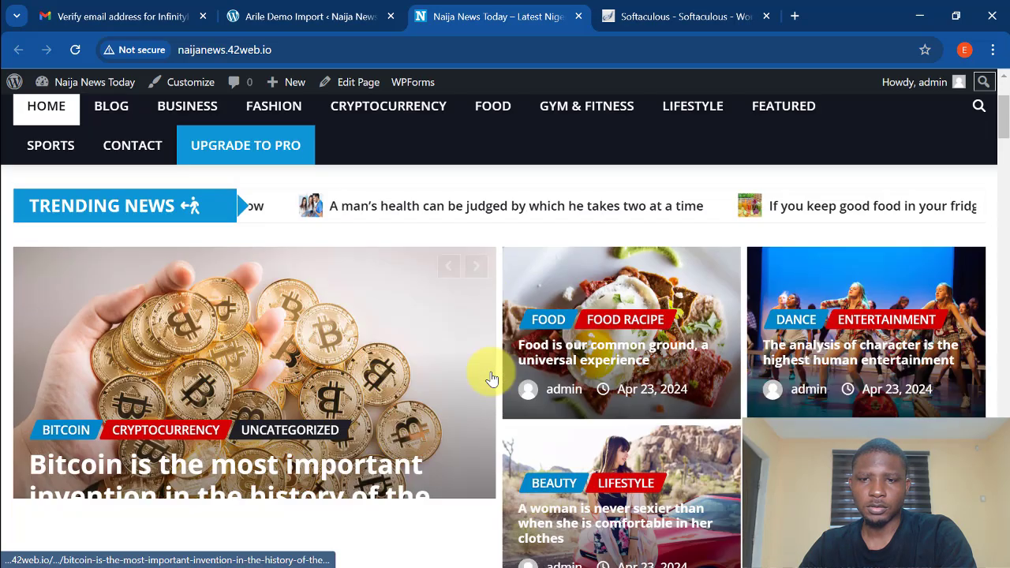
scroll(492, 379, down, 5)
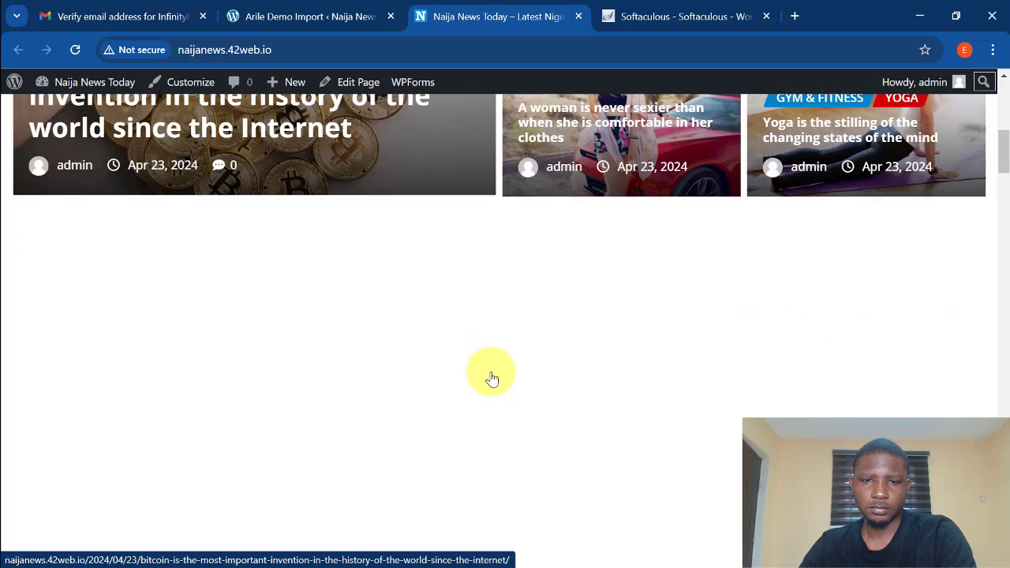
scroll(492, 378, down, 3)
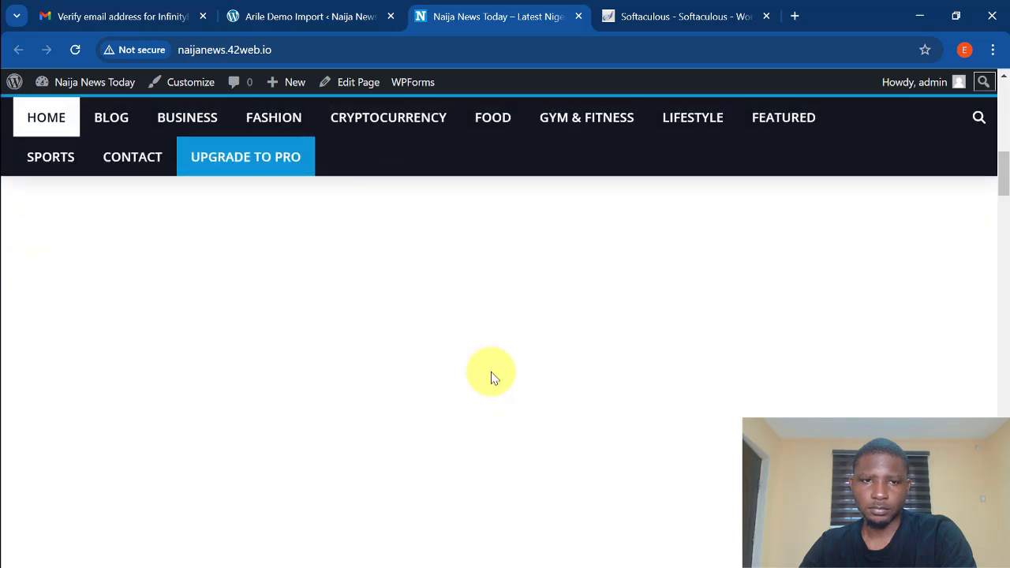
scroll(492, 378, up, 3)
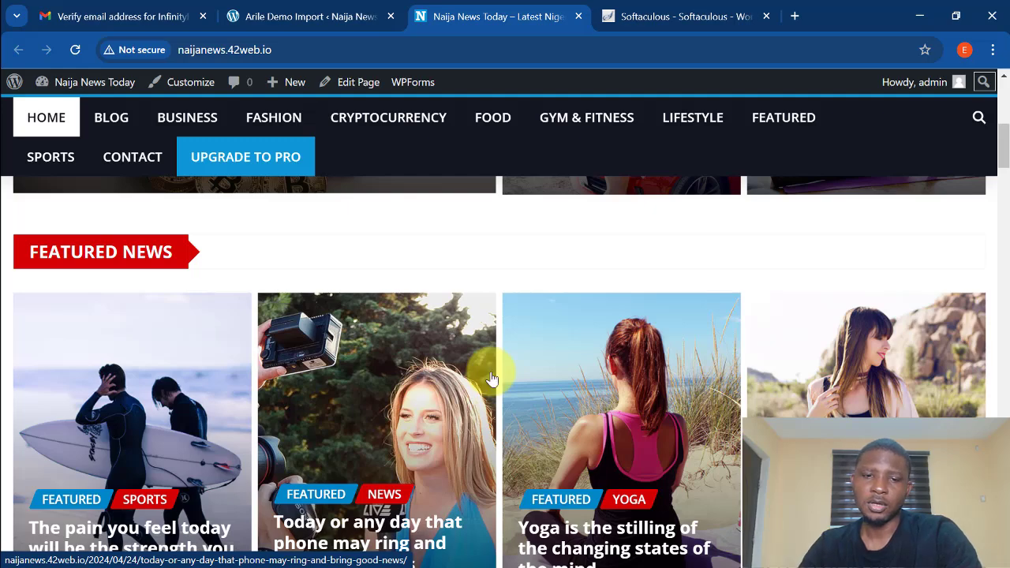
scroll(490, 377, down, 2)
scroll(491, 373, down, 2)
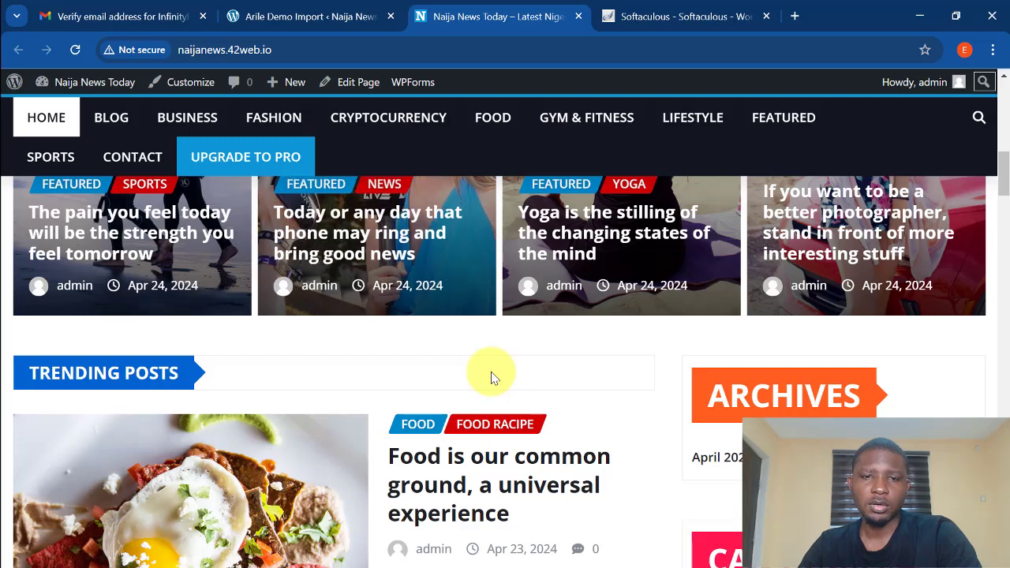
scroll(491, 376, down, 5)
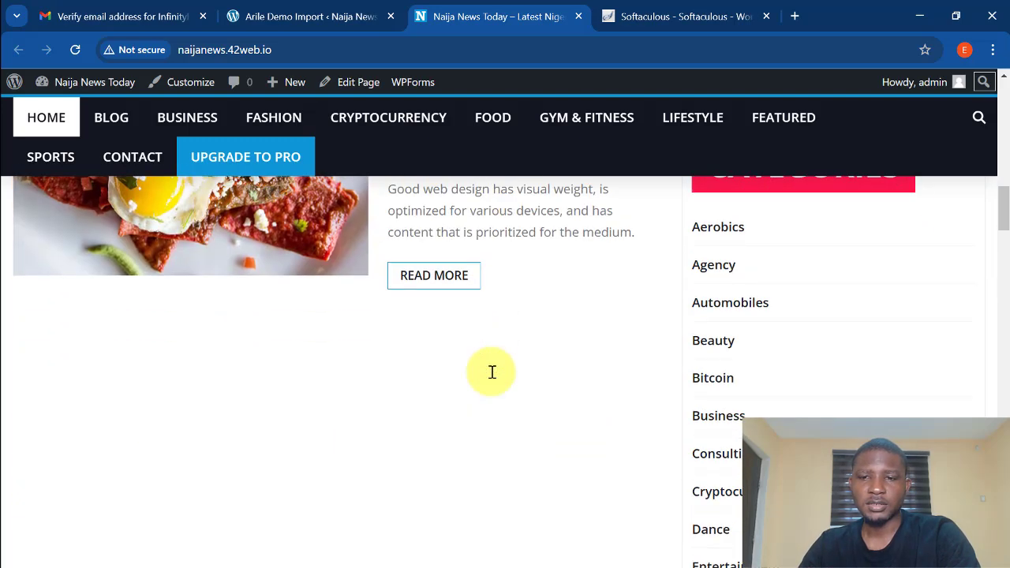
scroll(491, 371, down, 4)
scroll(608, 349, up, 5)
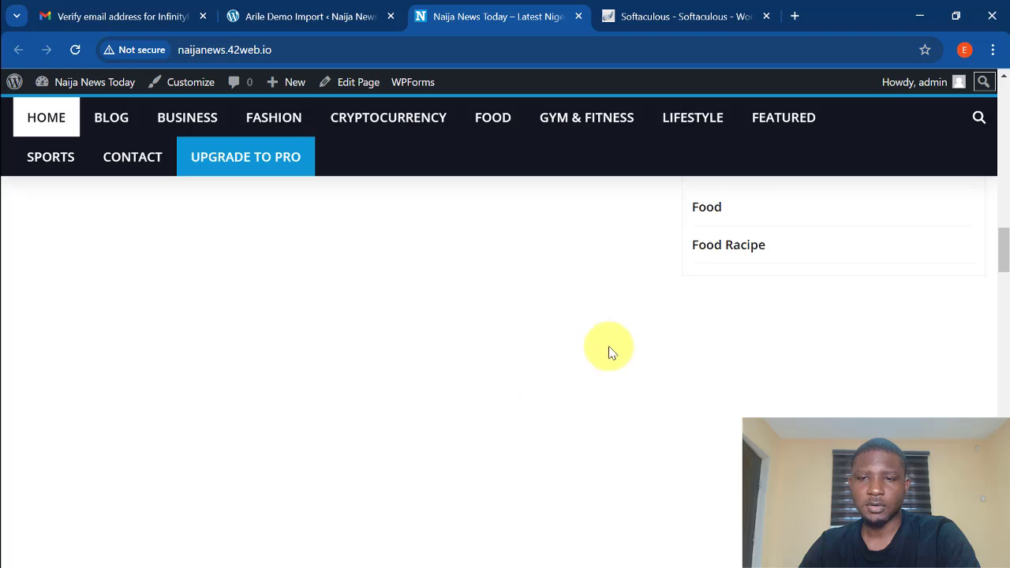
scroll(672, 333, up, 1)
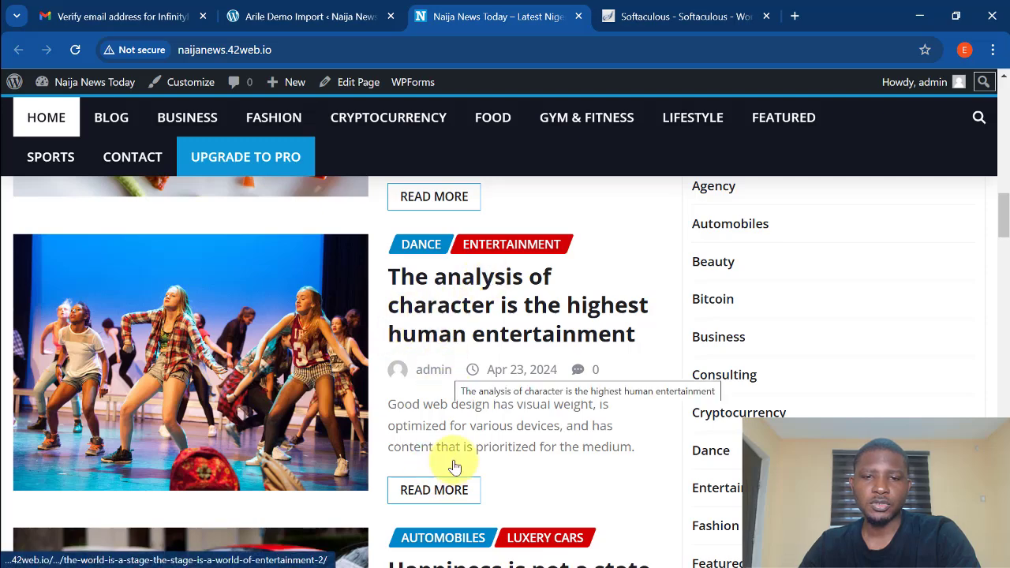
scroll(450, 442, down, 2)
scroll(456, 401, down, 6)
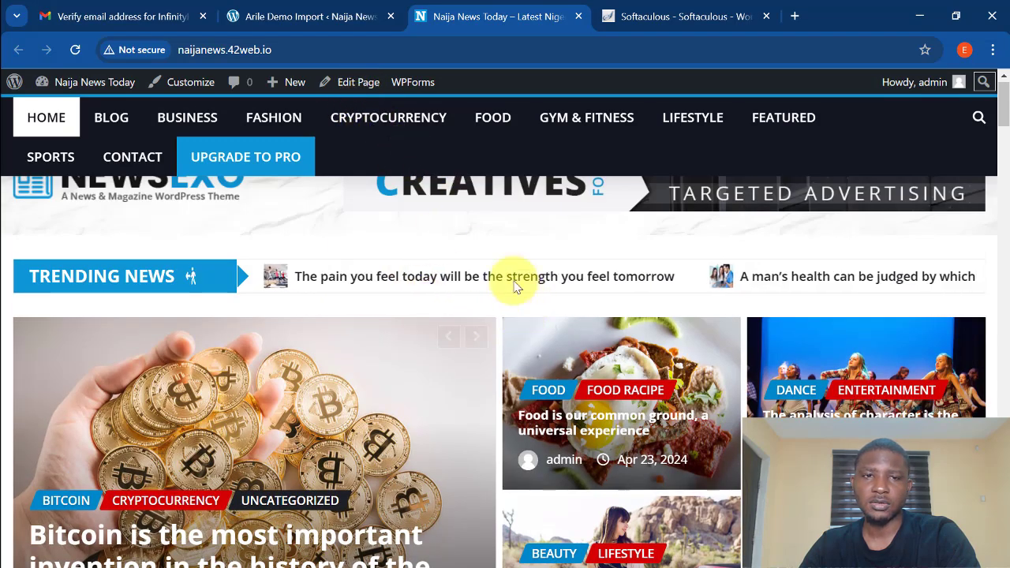
scroll(241, 119, up, 2)
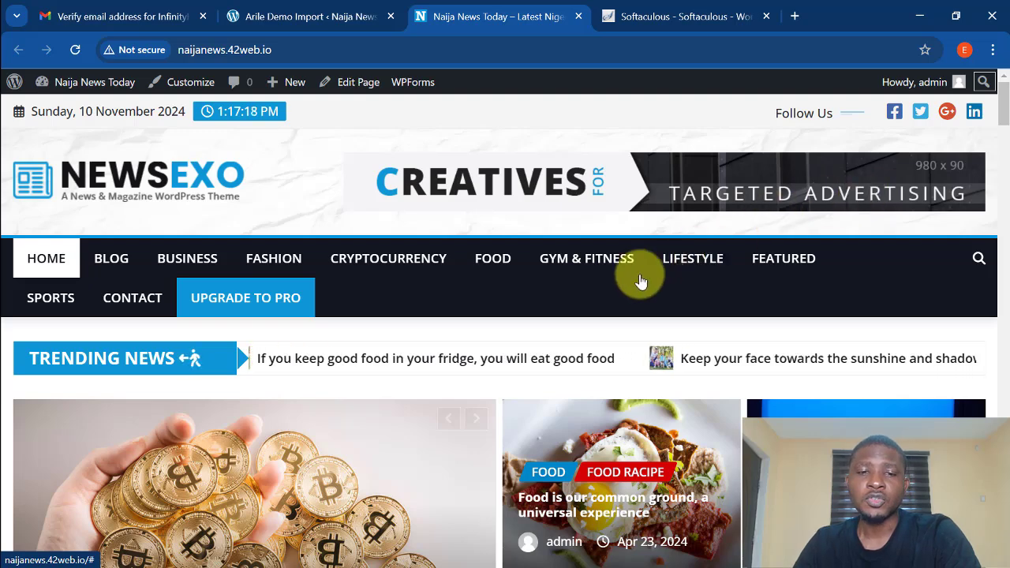
- Switch back to the live site tab and scroll its homepage, ending at the top
click(334, 14)
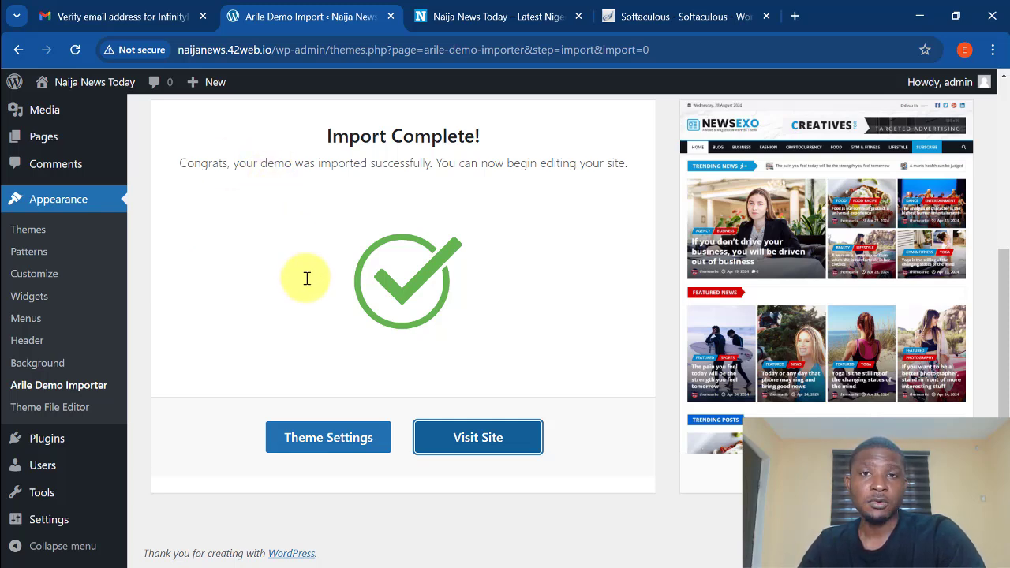
key(ctrl+Tab)
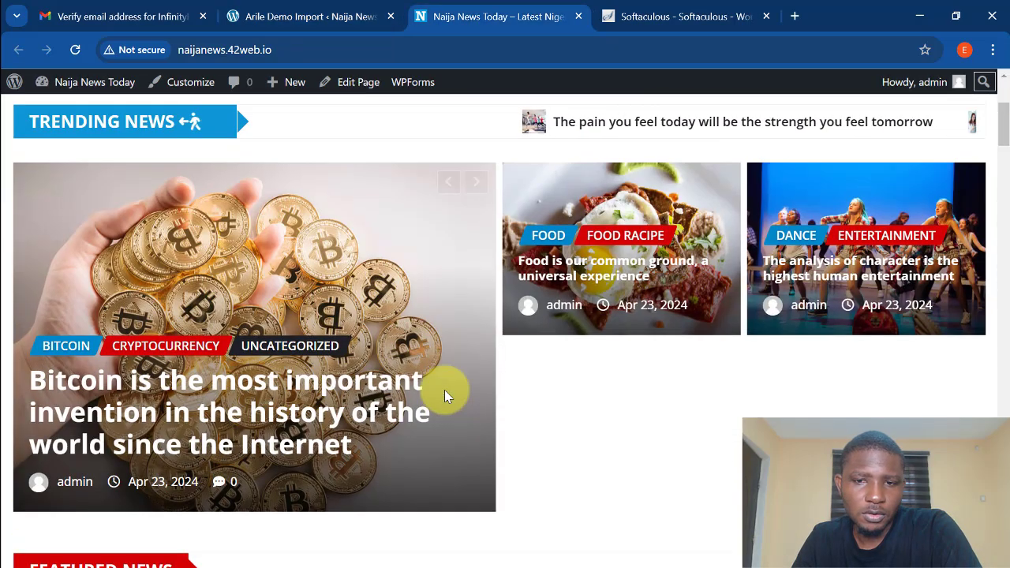
scroll(473, 394, down, 3)
scroll(500, 409, down, 4)
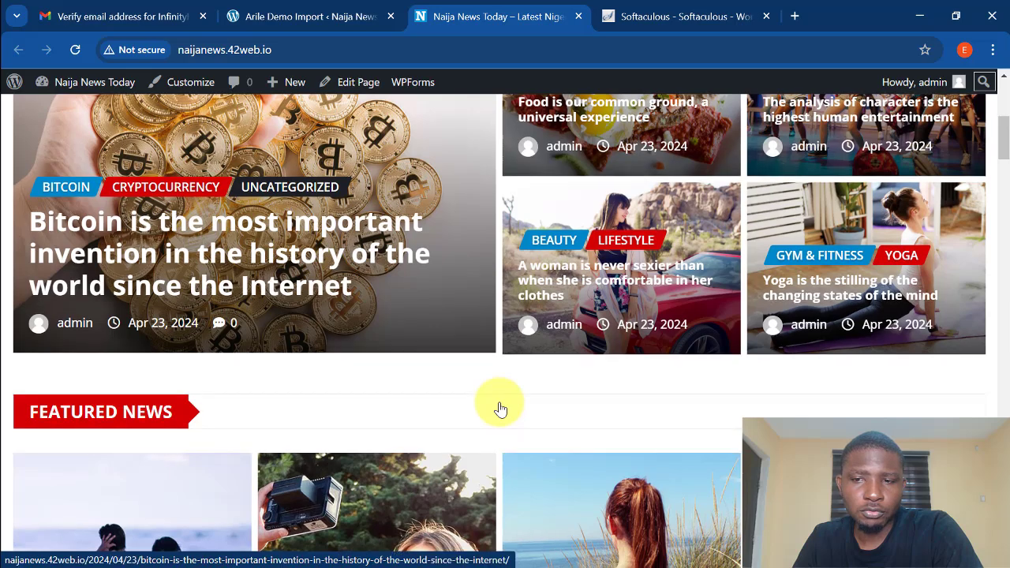
scroll(501, 406, up, 3)
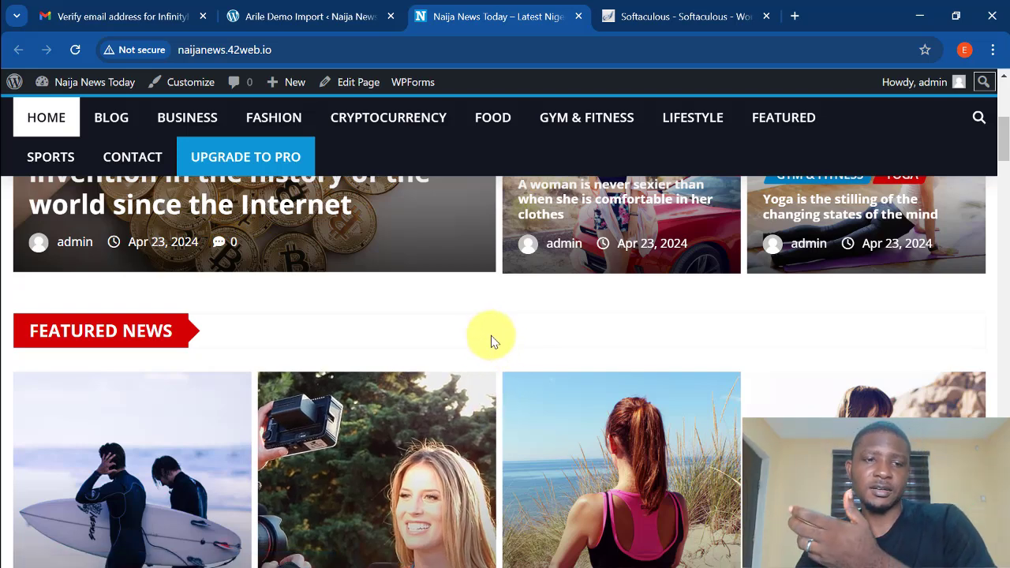
scroll(490, 340, up, 1)
scroll(490, 341, up, 5)
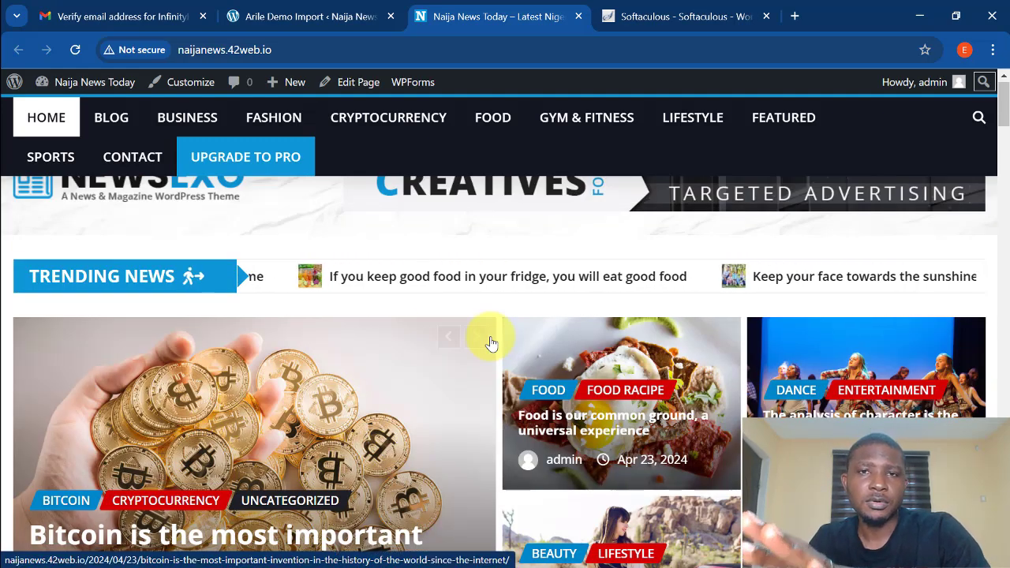
scroll(490, 340, up, 2)
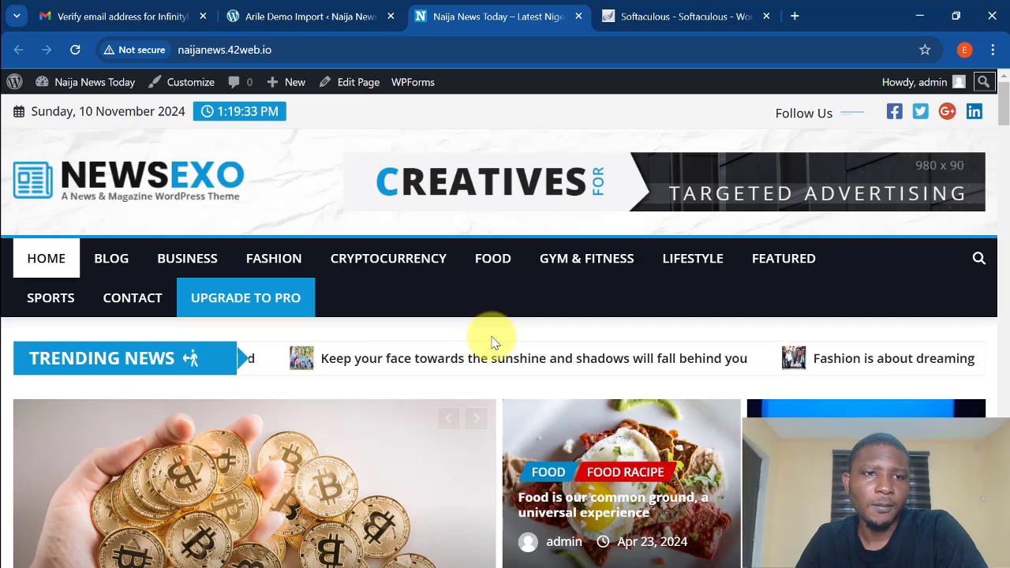
- Back in WordPress admin, open the Plugins list and dismiss the NewsExo theme welcome notice
click(324, 18)
scroll(71, 217, up, 3)
scroll(67, 269, down, 2)
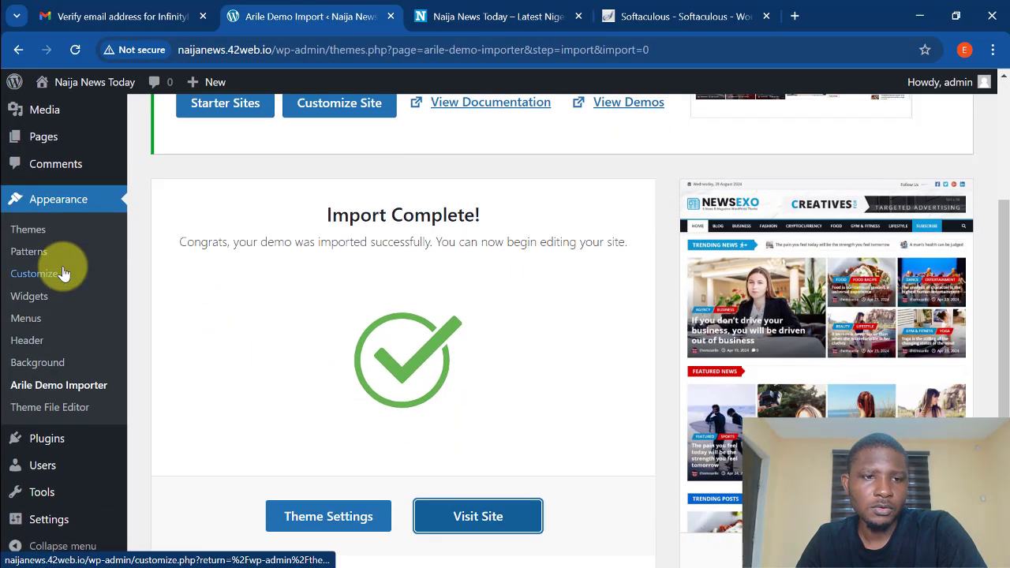
scroll(39, 394, down, 1)
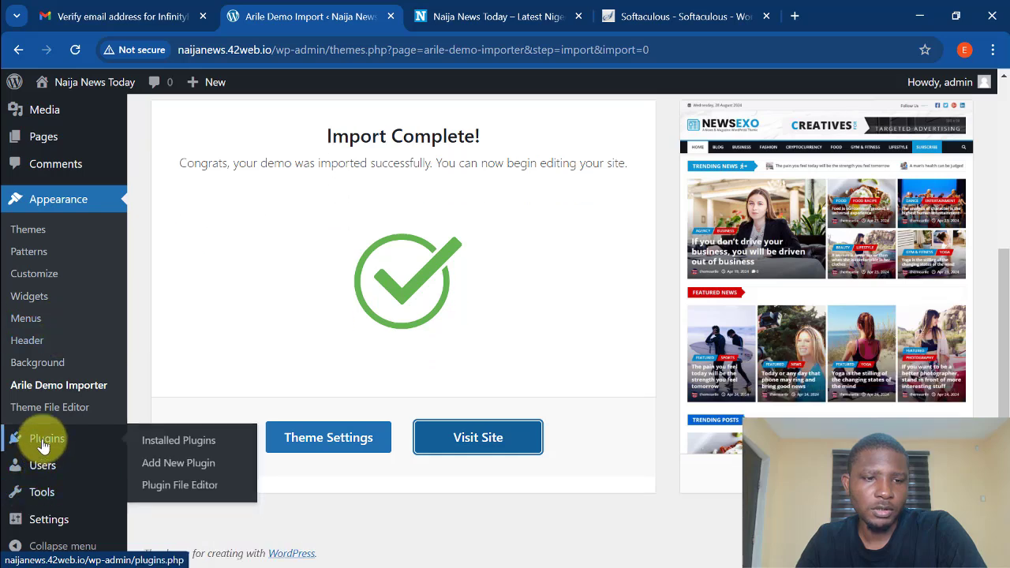
click(43, 444)
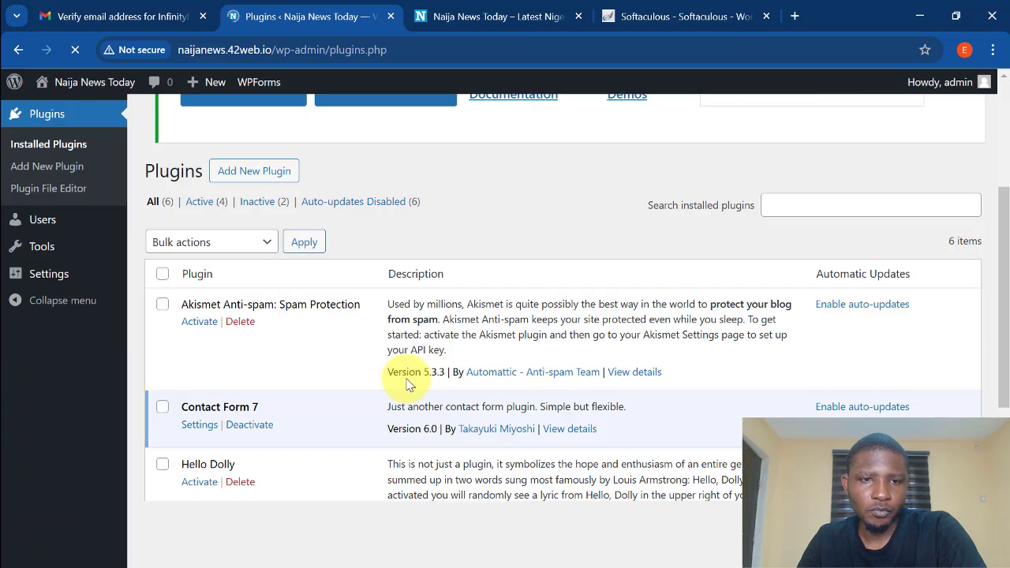
scroll(261, 379, down, 1)
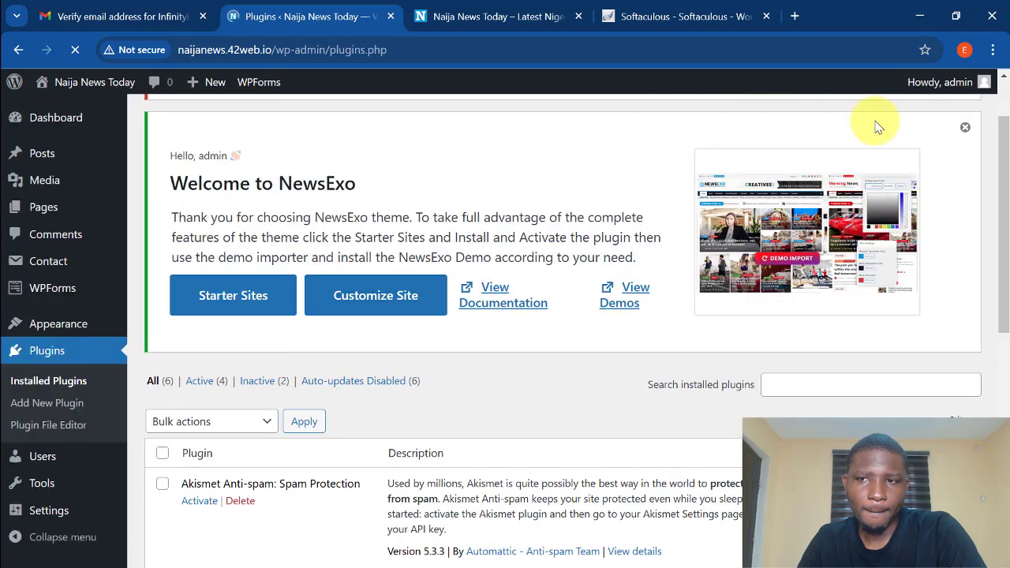
click(966, 128)
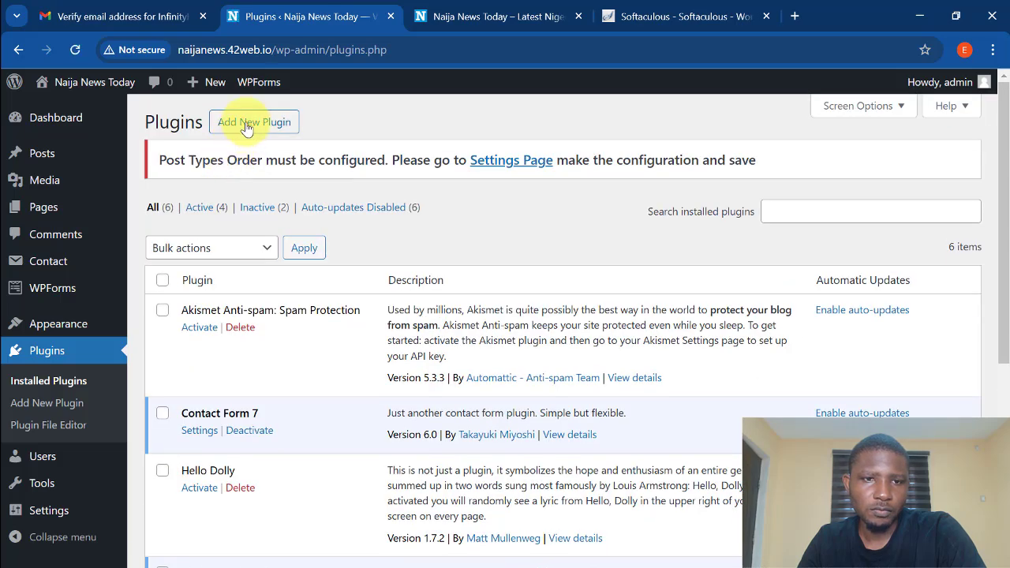
- Search the plugin directory for 'yoast seo' and install the Yoast SEO plugin
click(247, 124)
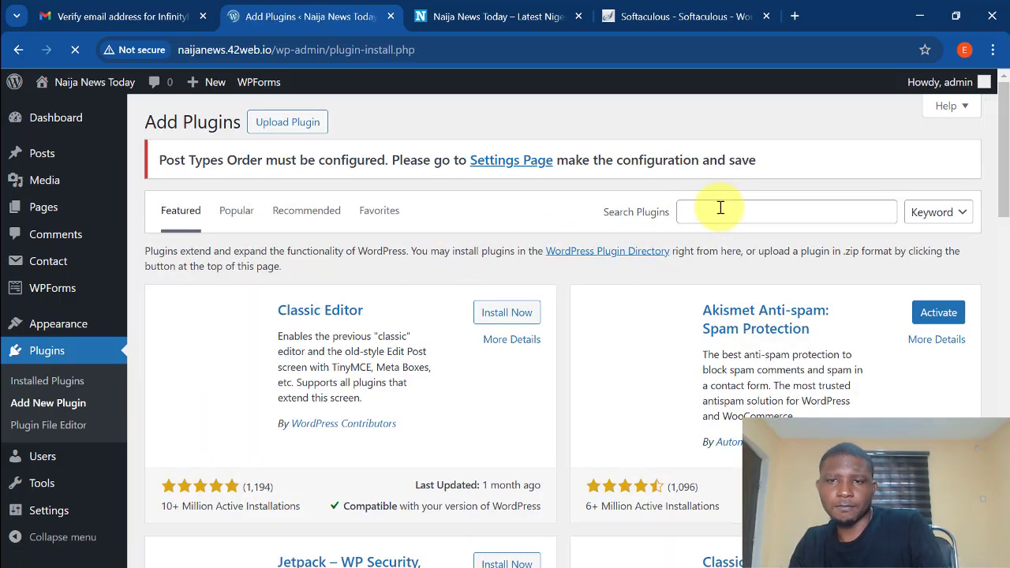
click(720, 209)
text(y)
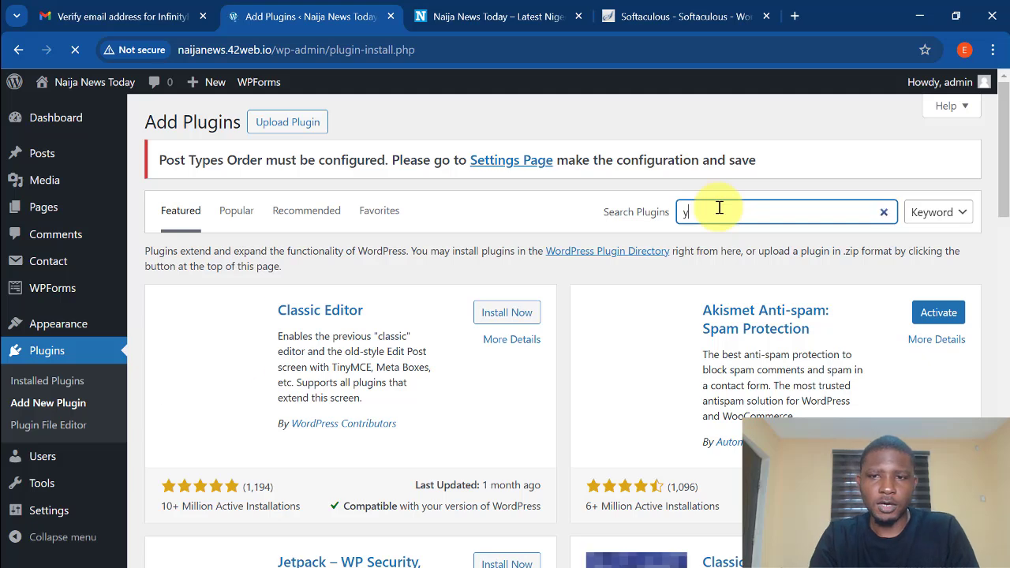
text(oast)
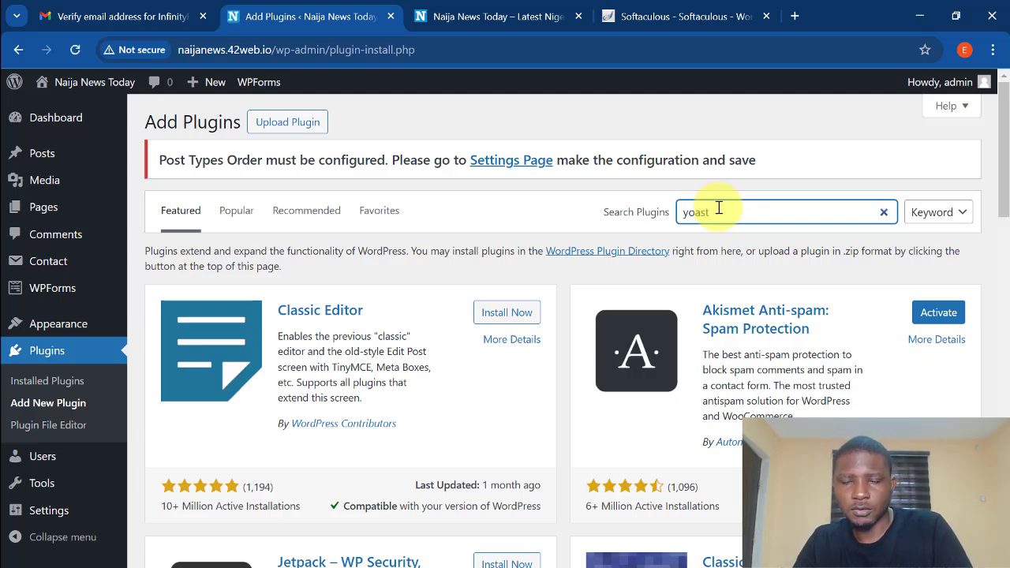
text( seo)
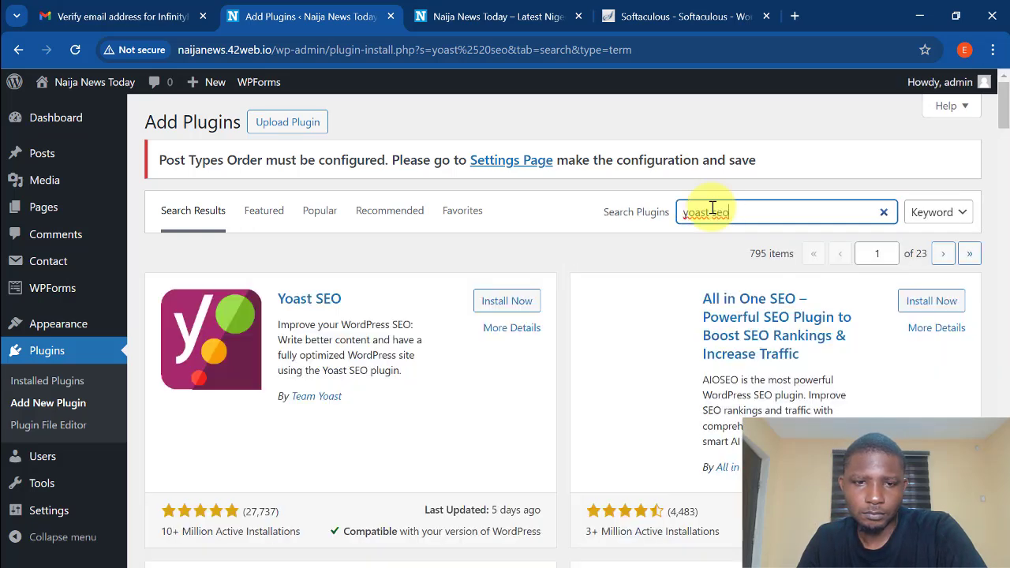
click(506, 306)
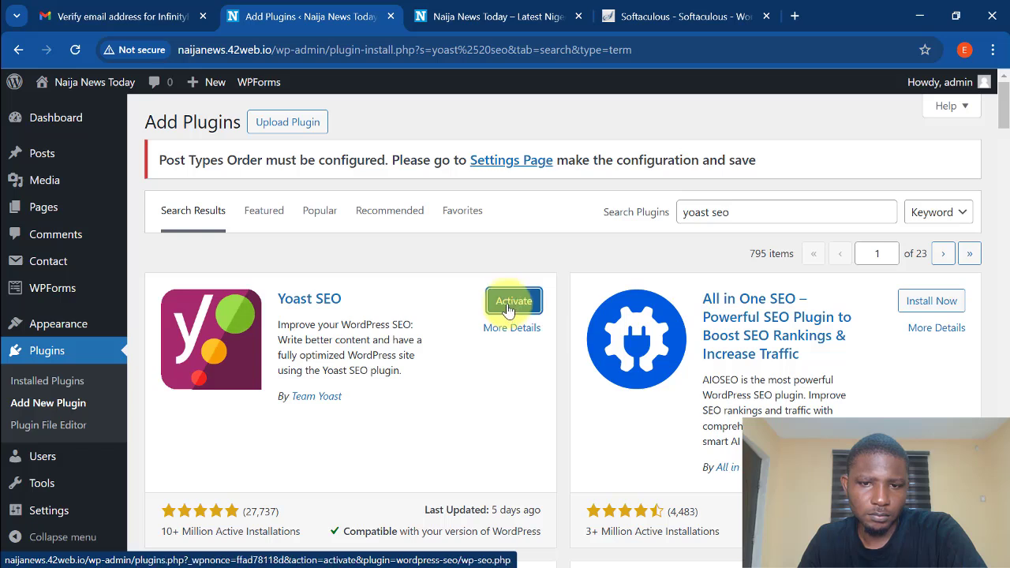
- Activate the newly installed Yoast SEO plugin
click(509, 307)
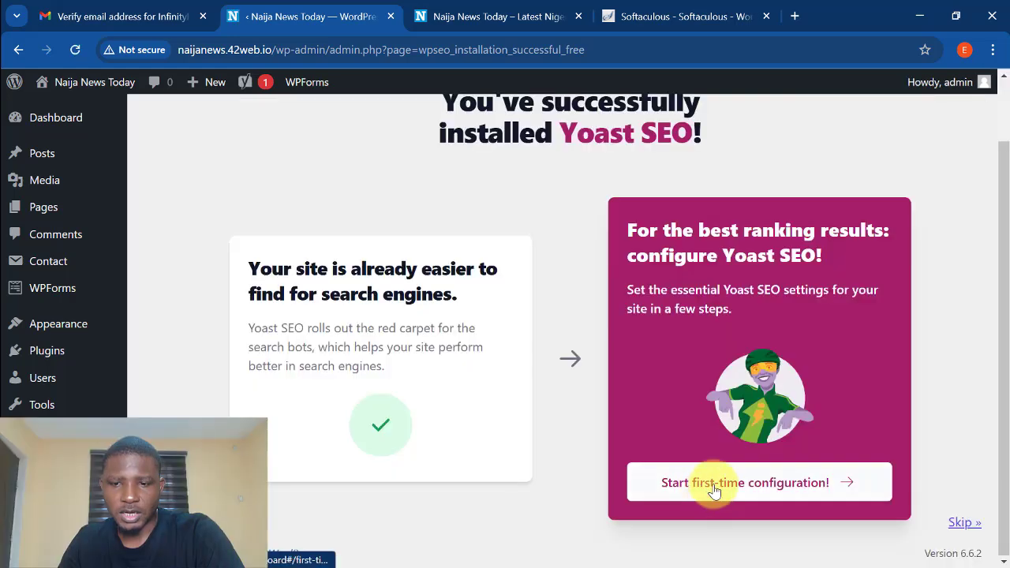
- Start Yoast's first-time configuration, dismiss the AI upsell, and run SEO data optimization
click(714, 489)
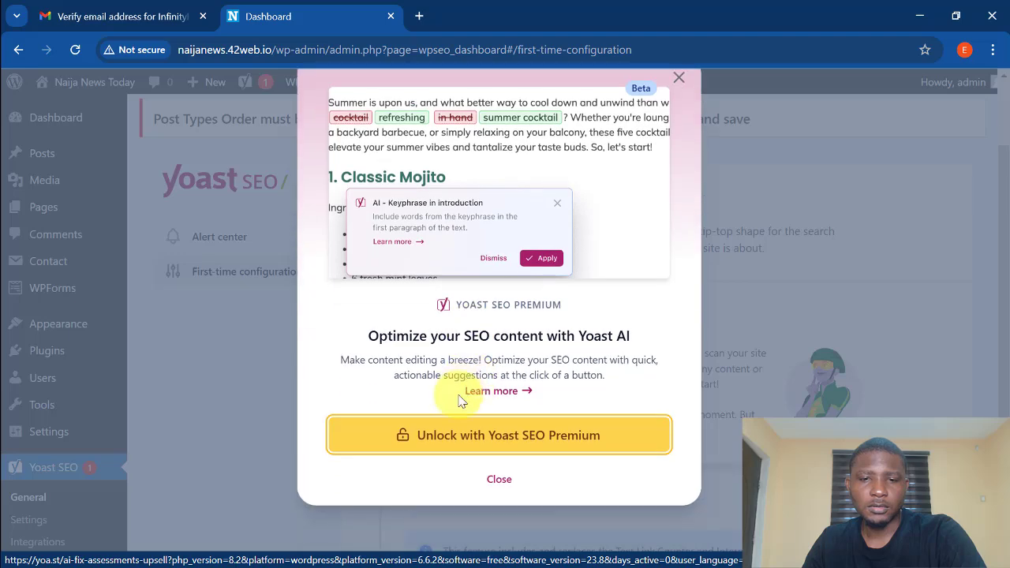
click(499, 483)
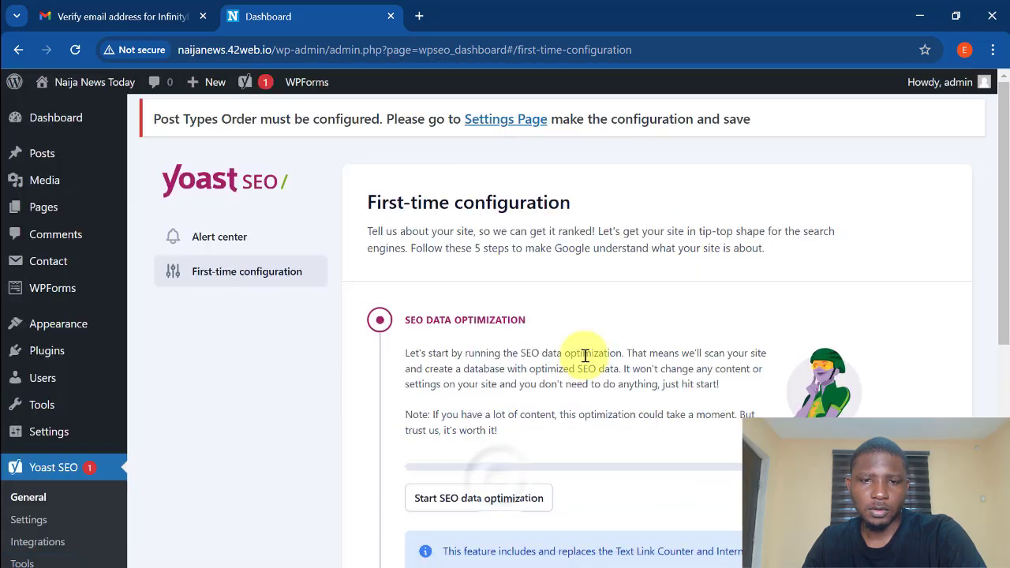
scroll(513, 351, down, 2)
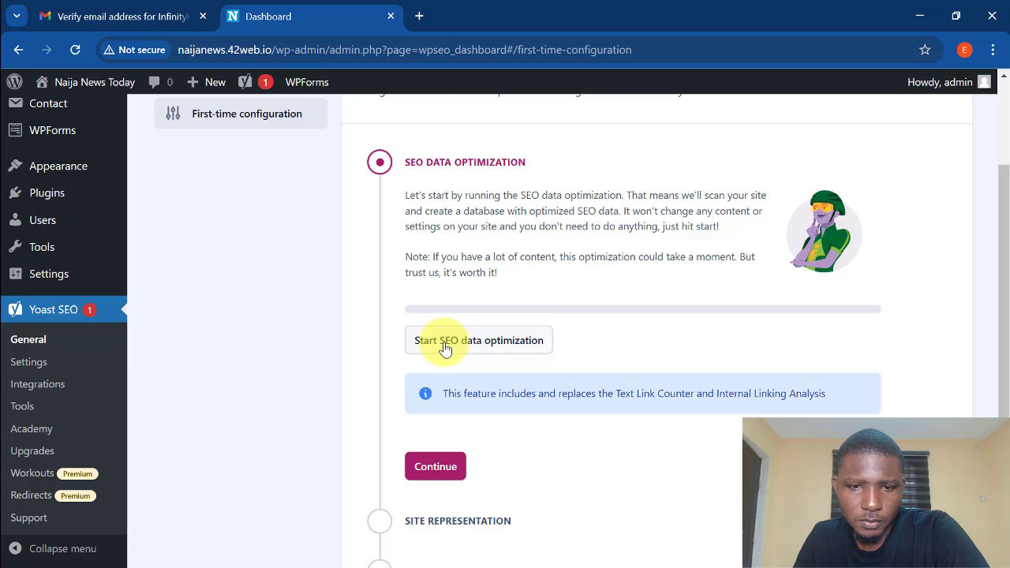
click(484, 345)
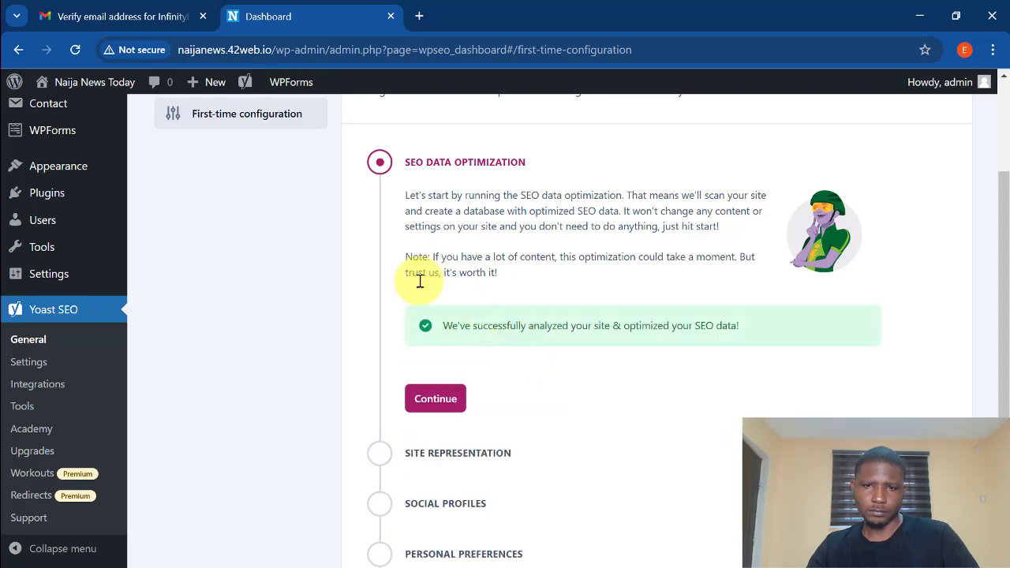
- In site representation, keep the site type as Organization (Naija News Today)
click(432, 401)
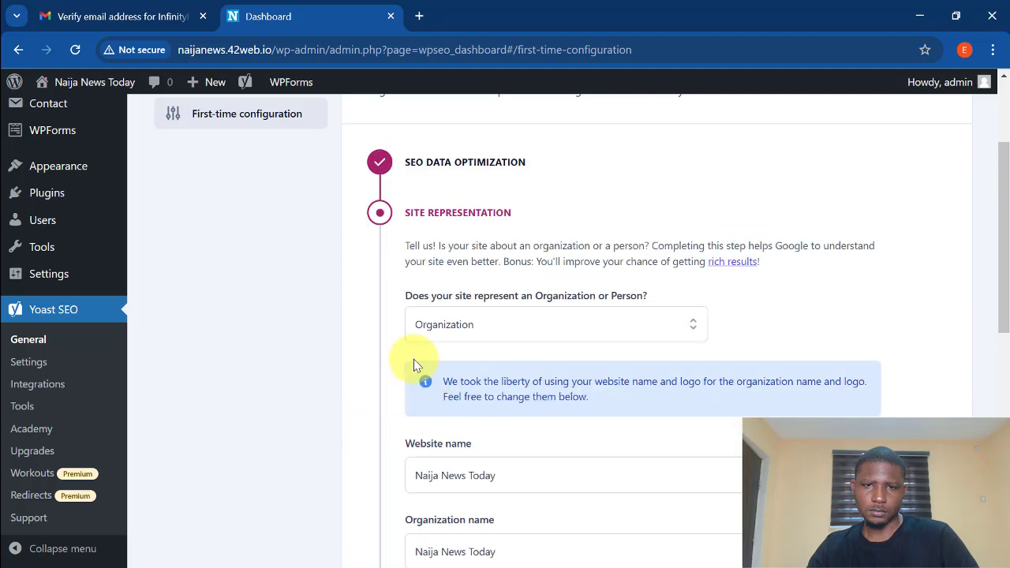
scroll(419, 355, down, 2)
click(472, 248)
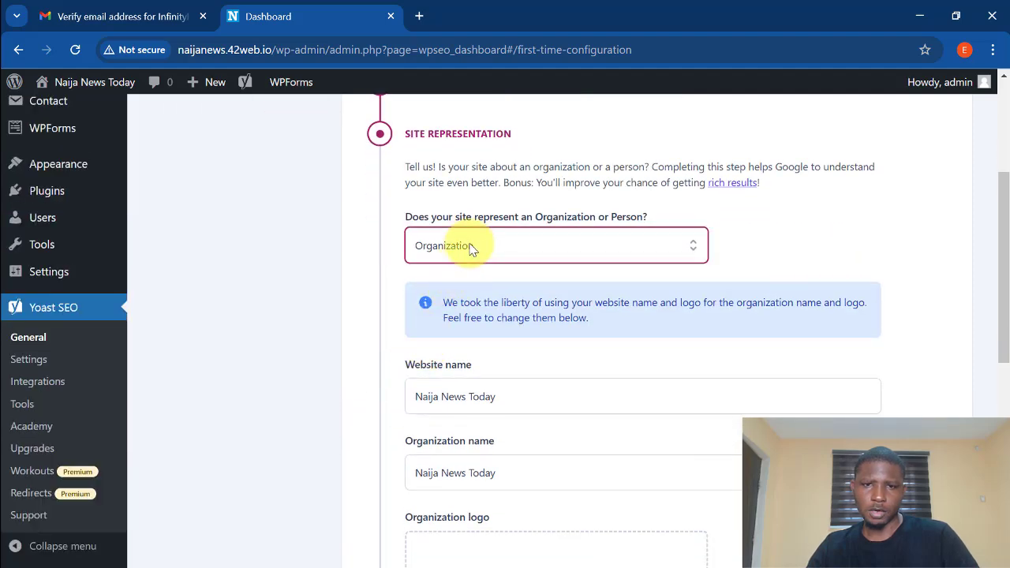
click(472, 248)
click(472, 248)
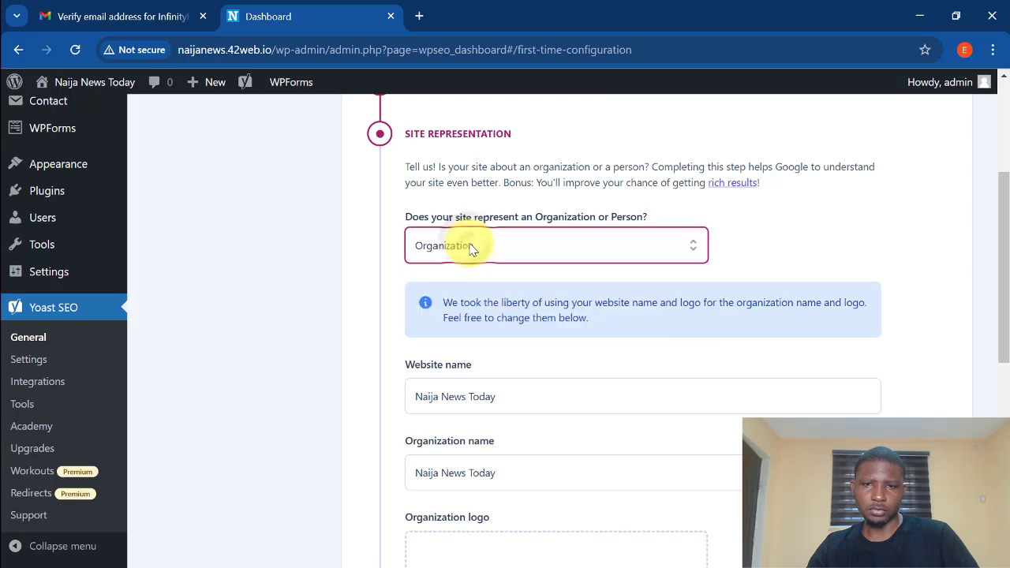
click(464, 248)
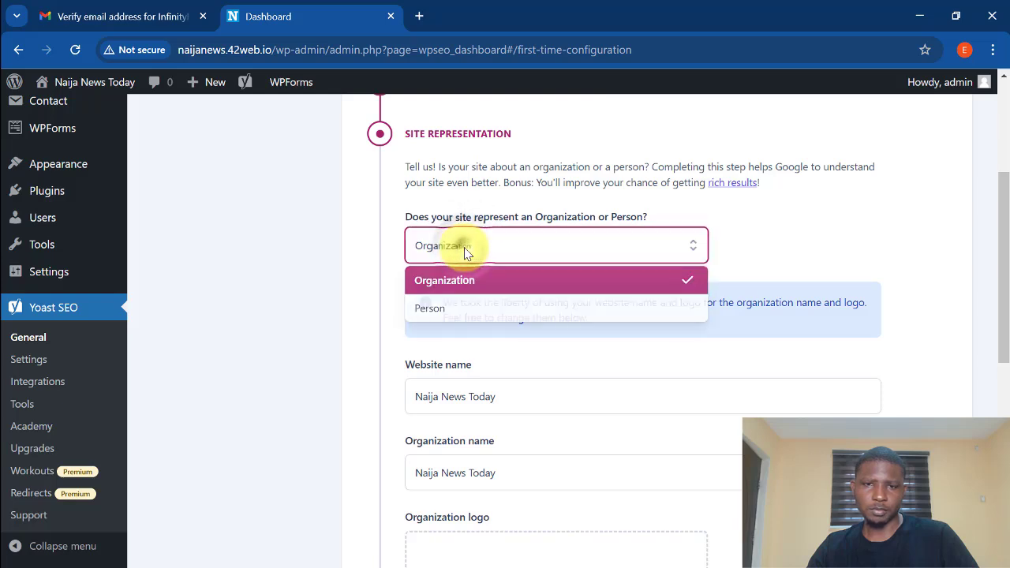
click(442, 276)
scroll(429, 311, down, 2)
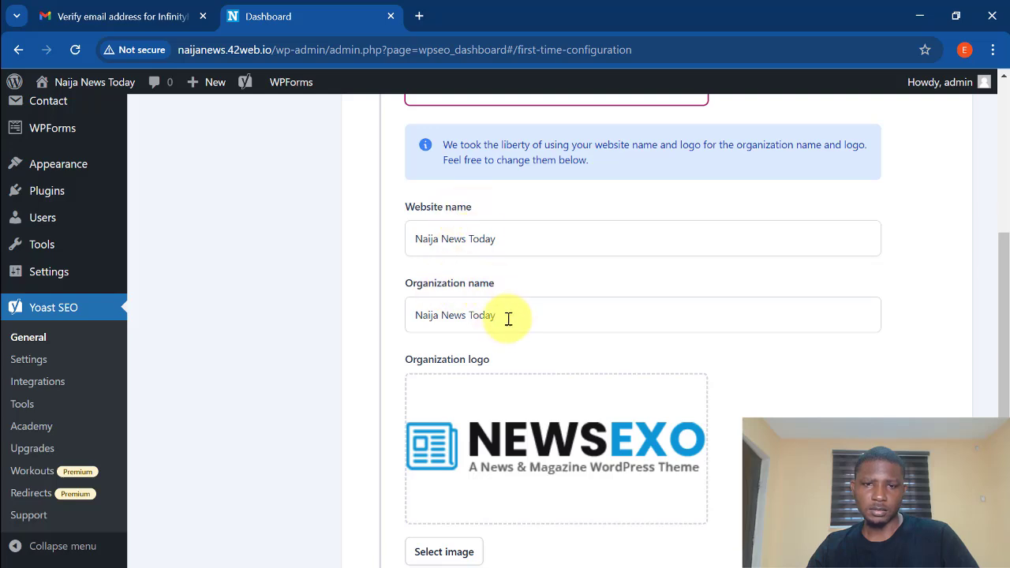
scroll(509, 319, down, 2)
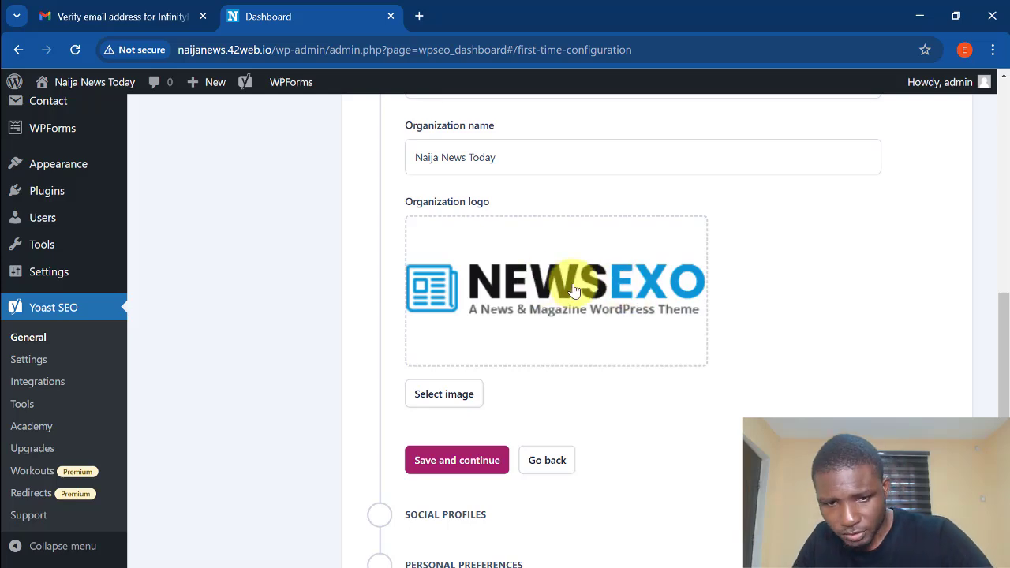
- Keep the existing NewsExo logo and save the site representation step
click(450, 394)
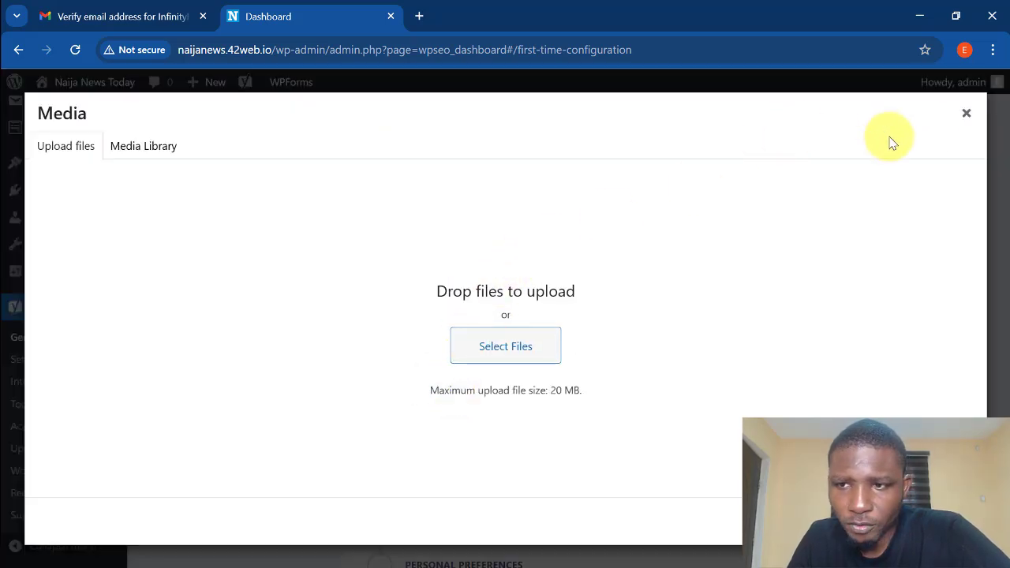
click(967, 115)
scroll(552, 418, down, 2)
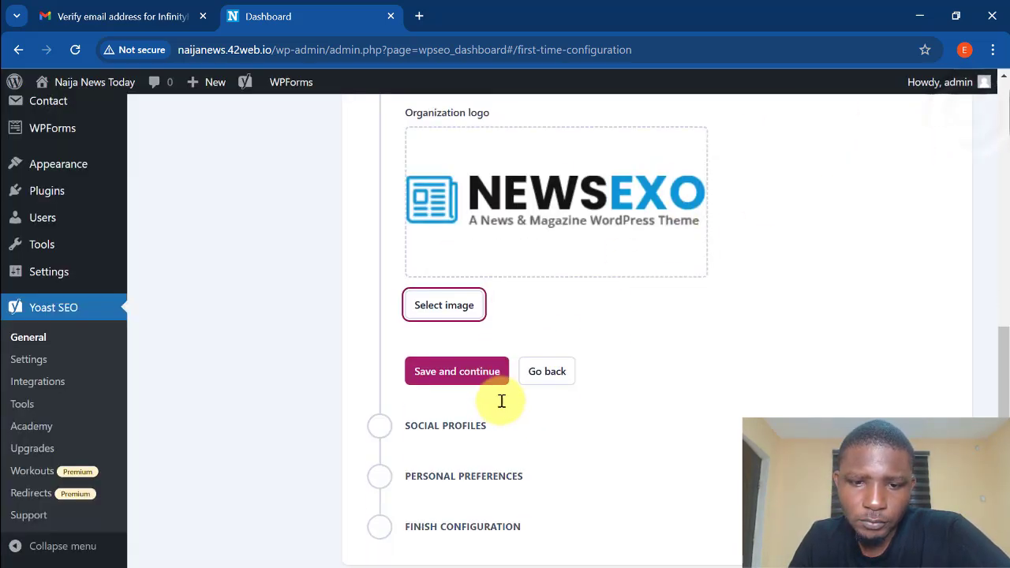
click(474, 306)
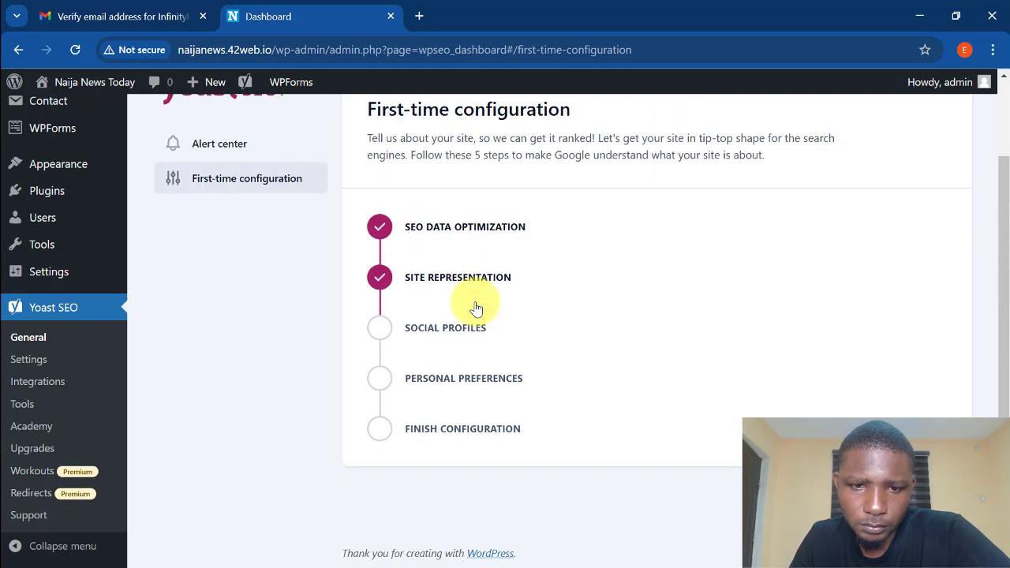
scroll(476, 308, down, 1)
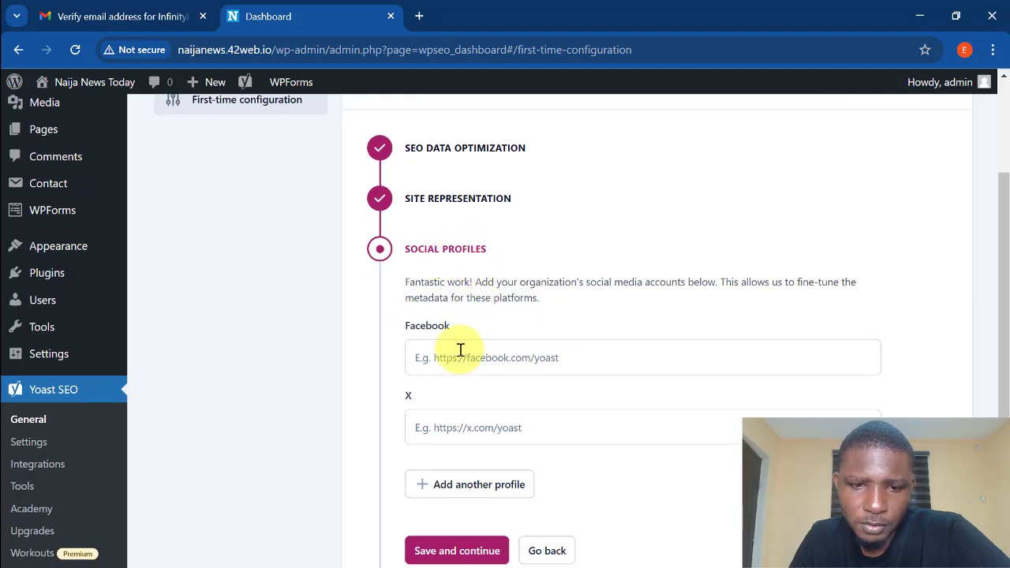
- Leave social profiles empty, decline sharing site data, and finish the Yoast setup
scroll(458, 349, down, 2)
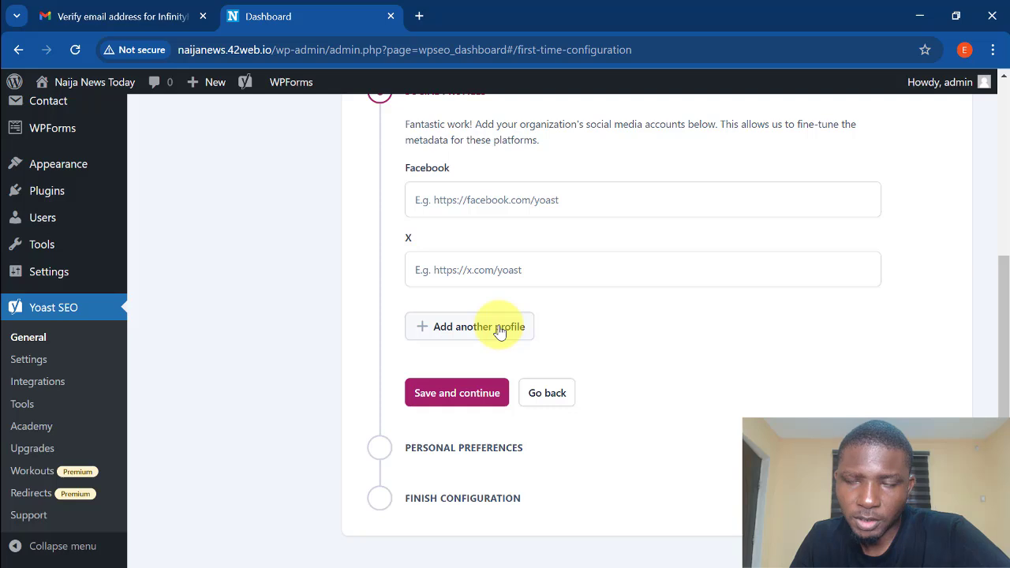
click(462, 395)
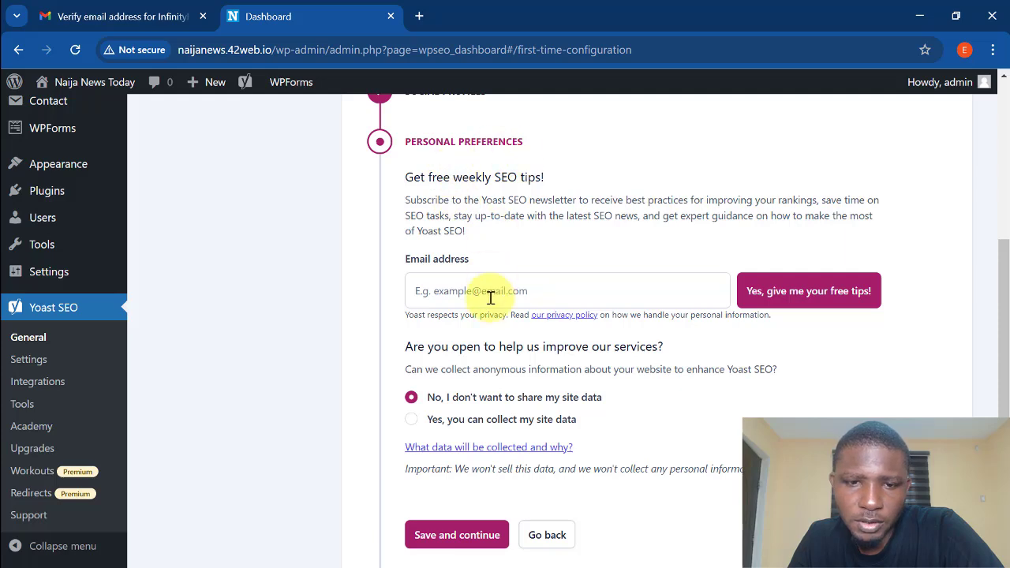
scroll(476, 286, down, 1)
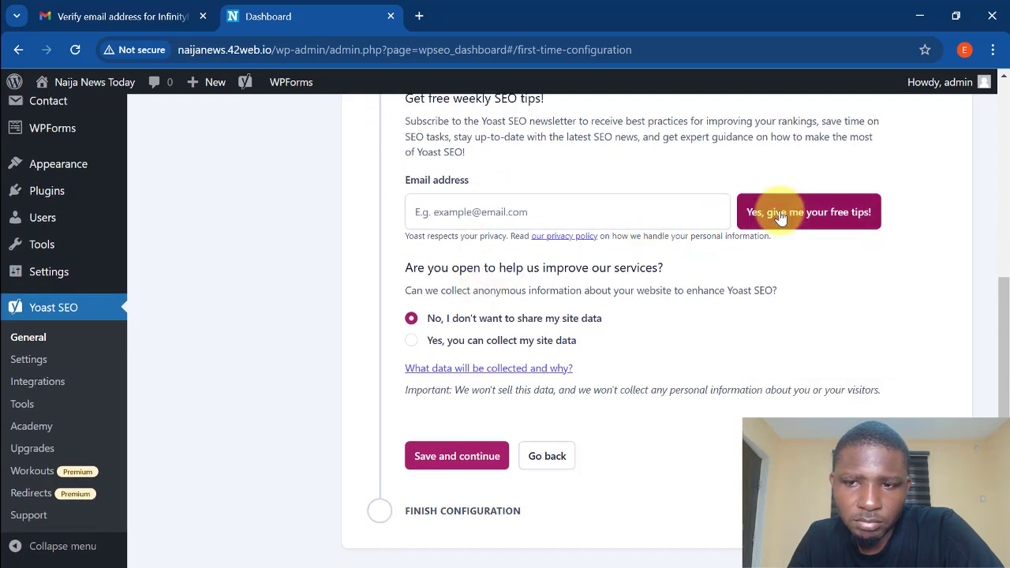
scroll(502, 236, up, 1)
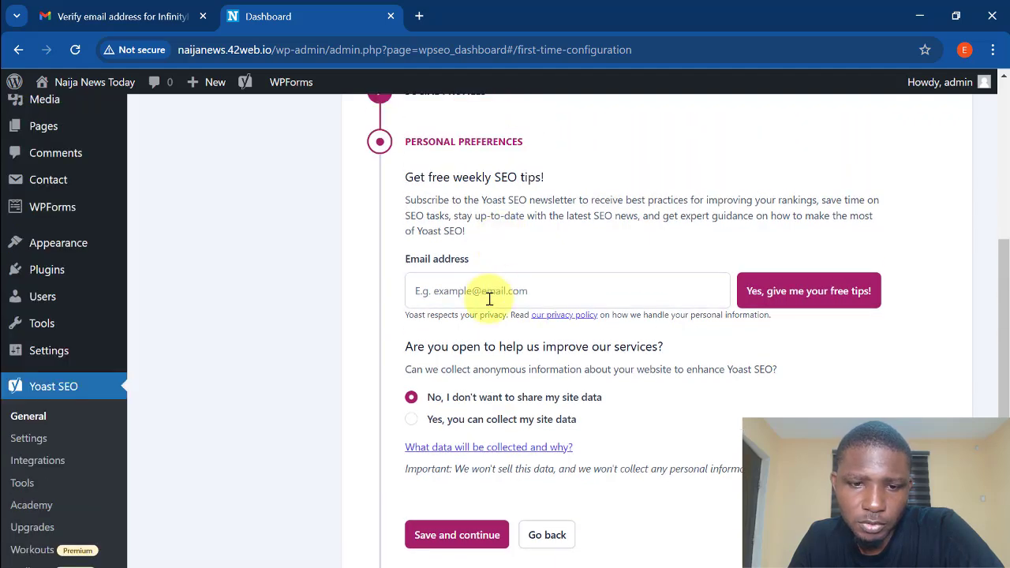
scroll(490, 298, down, 1)
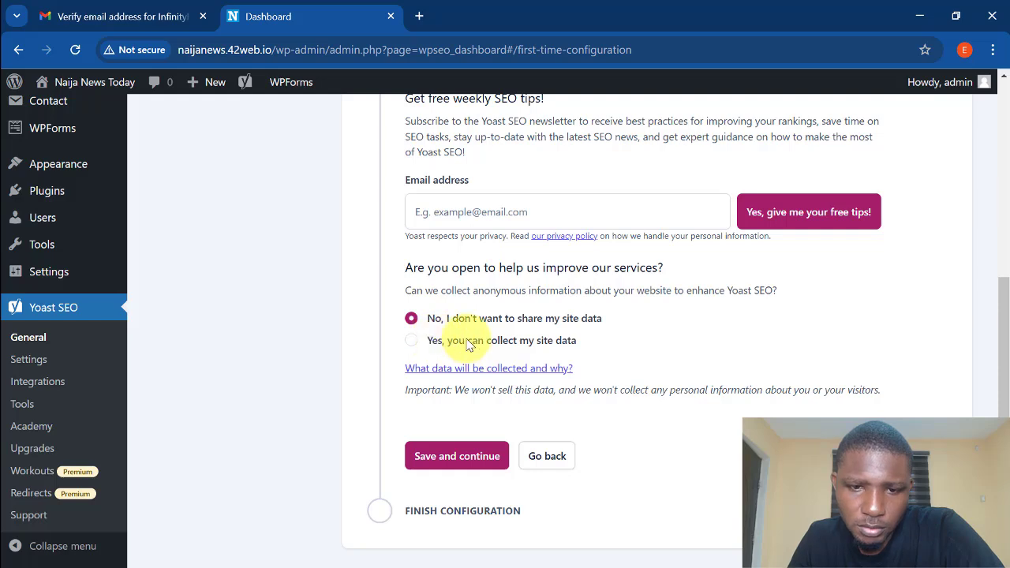
scroll(489, 308, down, 1)
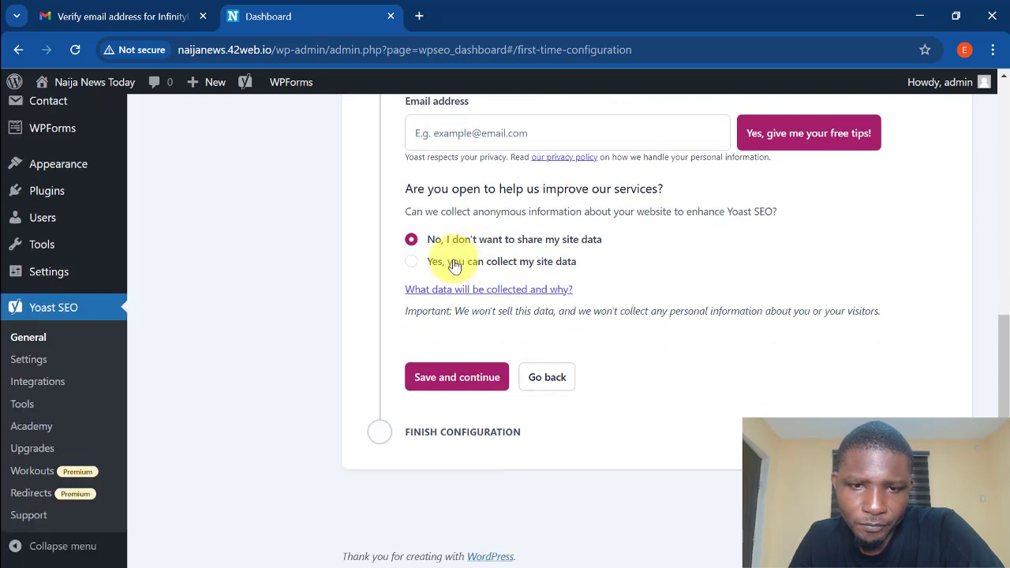
click(444, 380)
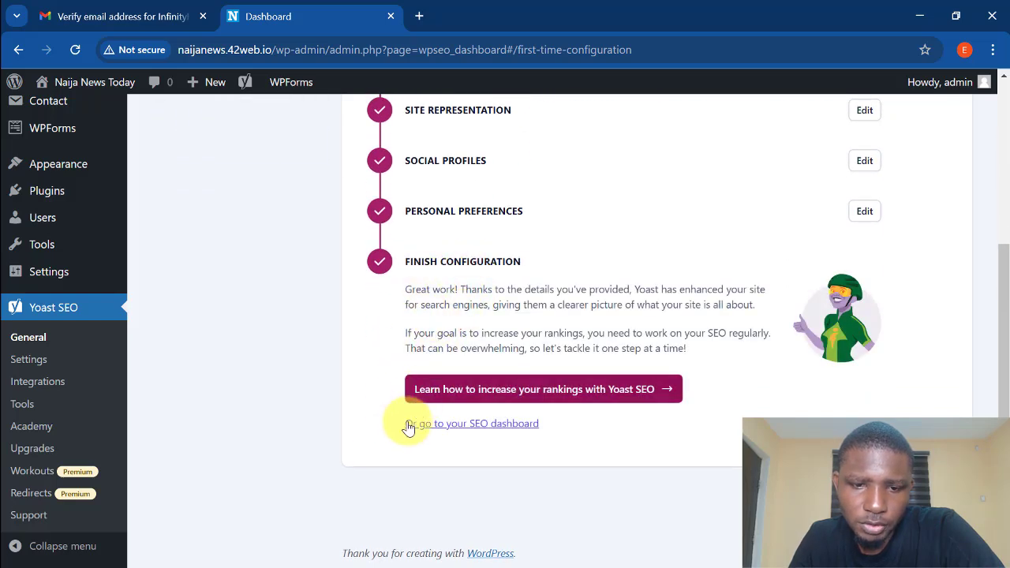
- Open the Yoast SEO dashboard, then start a new empty browser tab
click(470, 426)
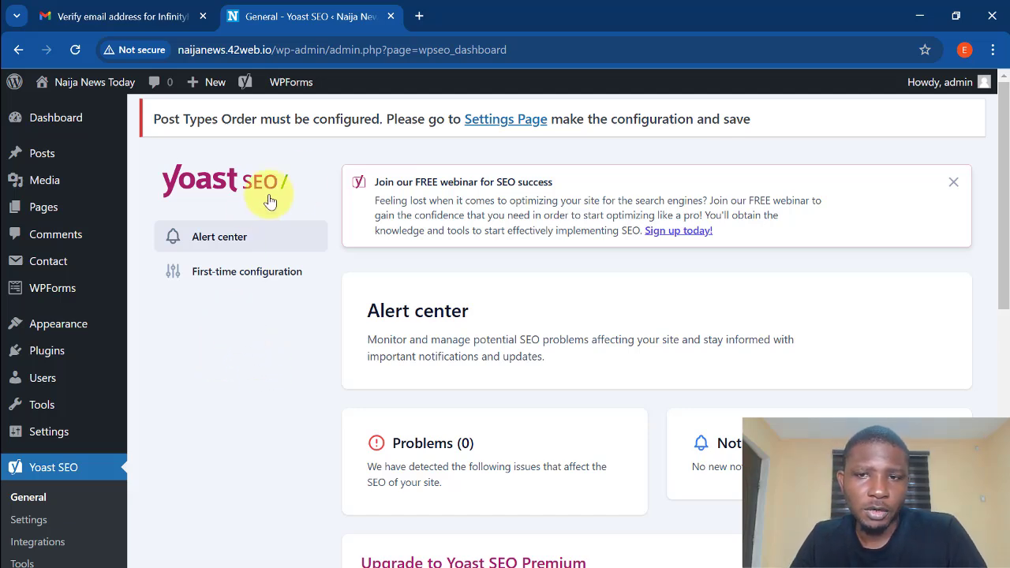
click(418, 15)
click(471, 52)
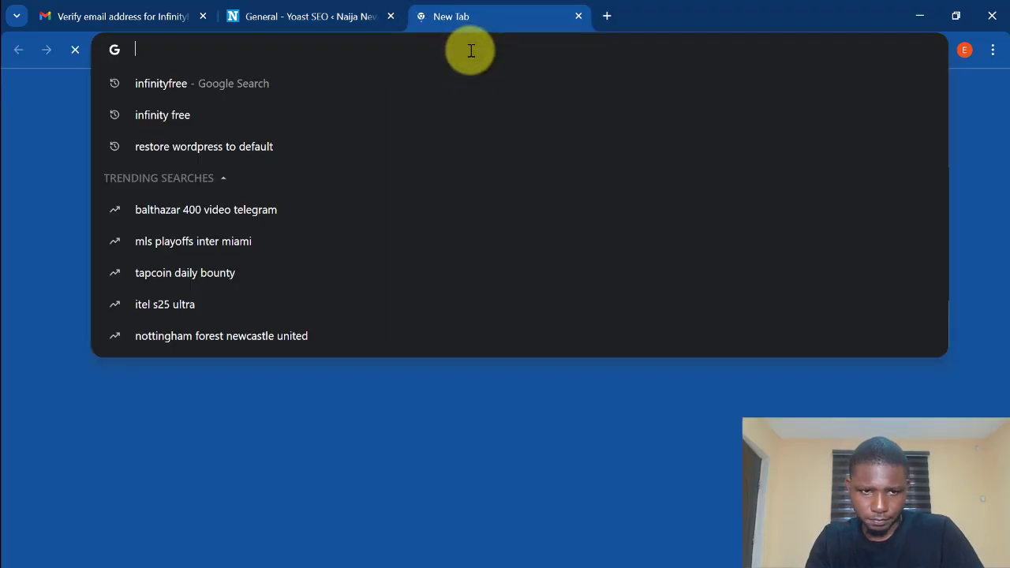
- Search Google for chatgpt and reach chatgpt.com through OpenAI's Introducing ChatGPT page
text(chatgpt)
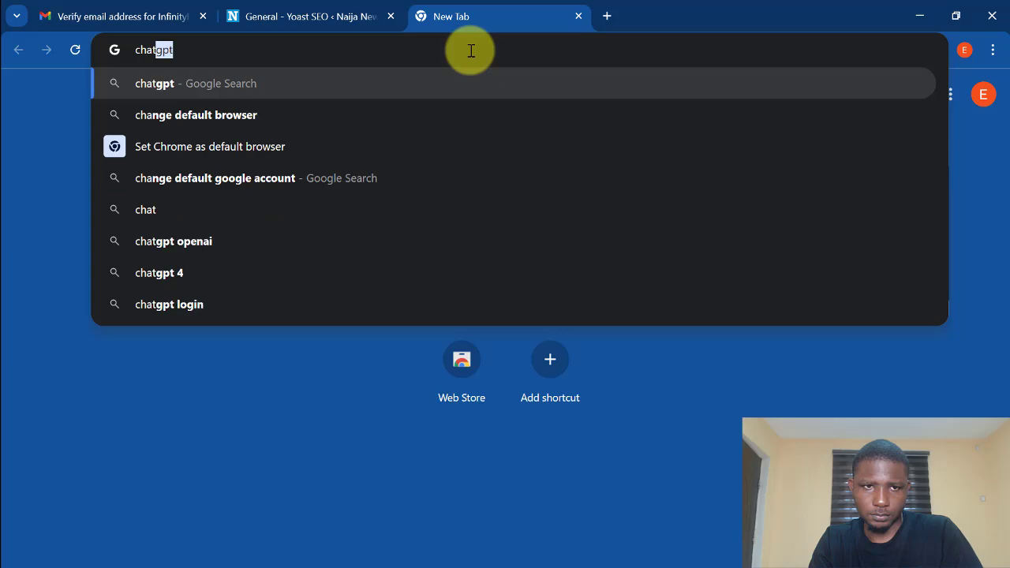
key(Return)
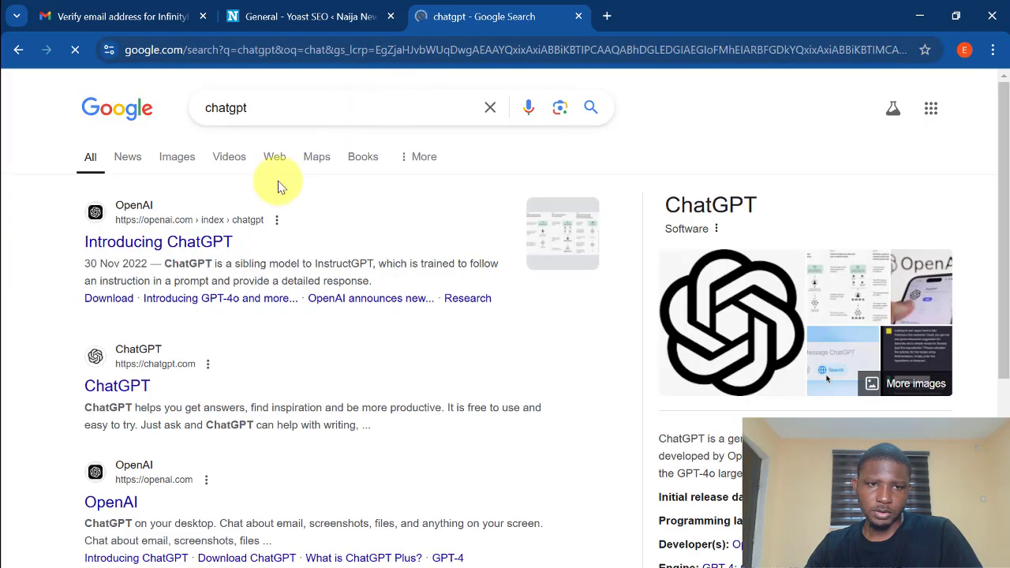
click(183, 250)
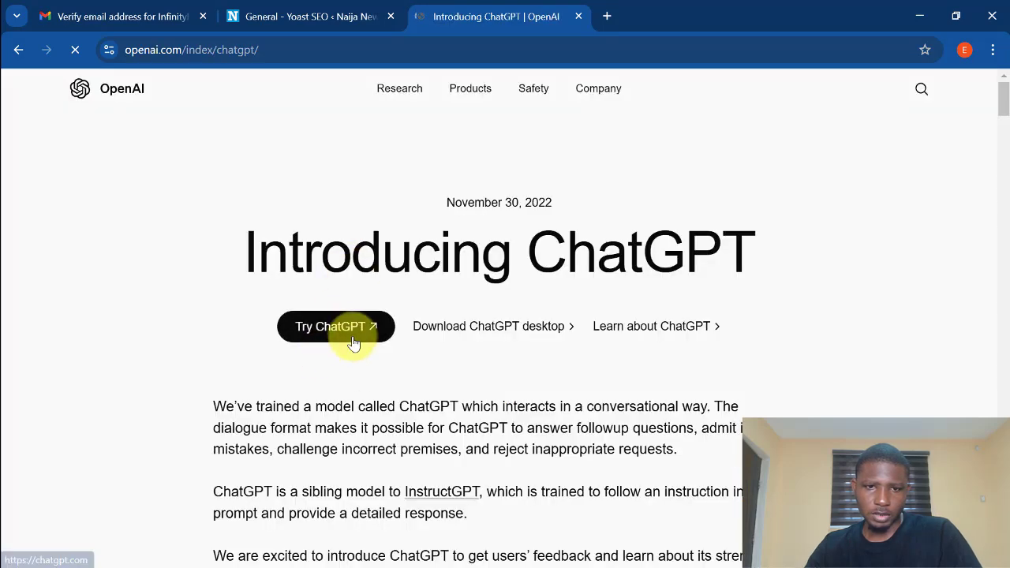
click(353, 336)
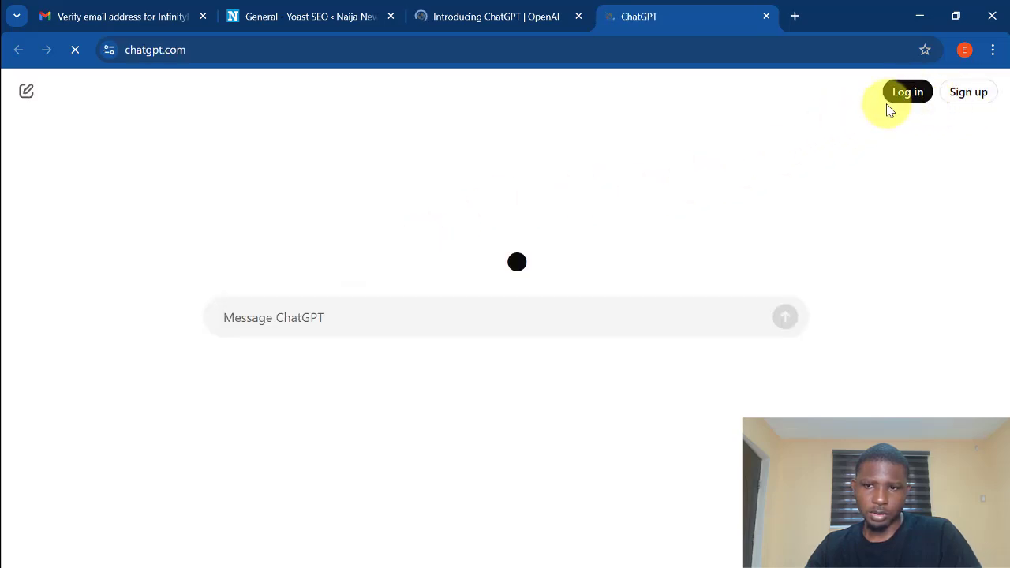
- Ask ChatGPT to write an SEO friendly blog article on the 10 richest people in Nigeria
click(289, 318)
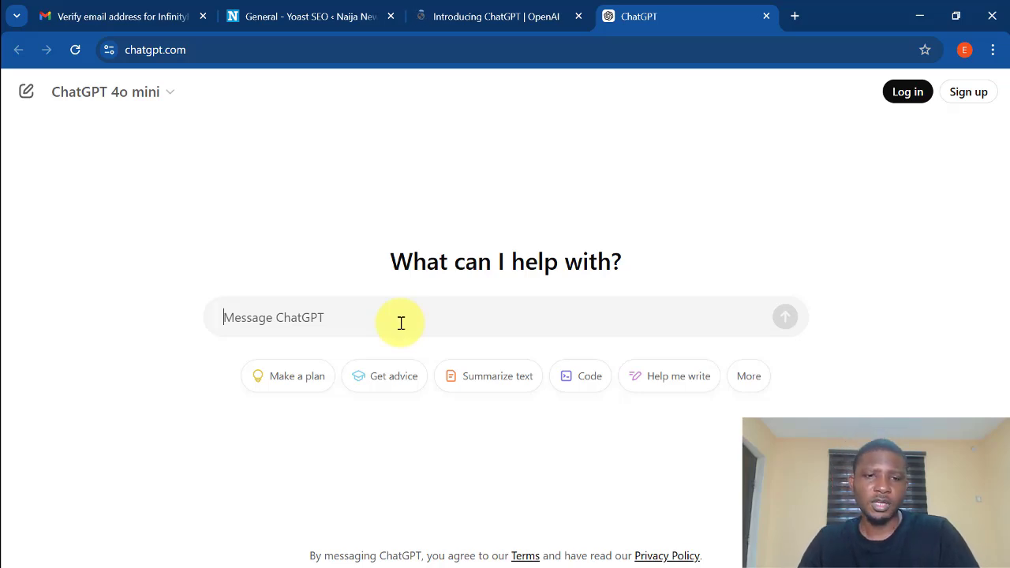
text(W)
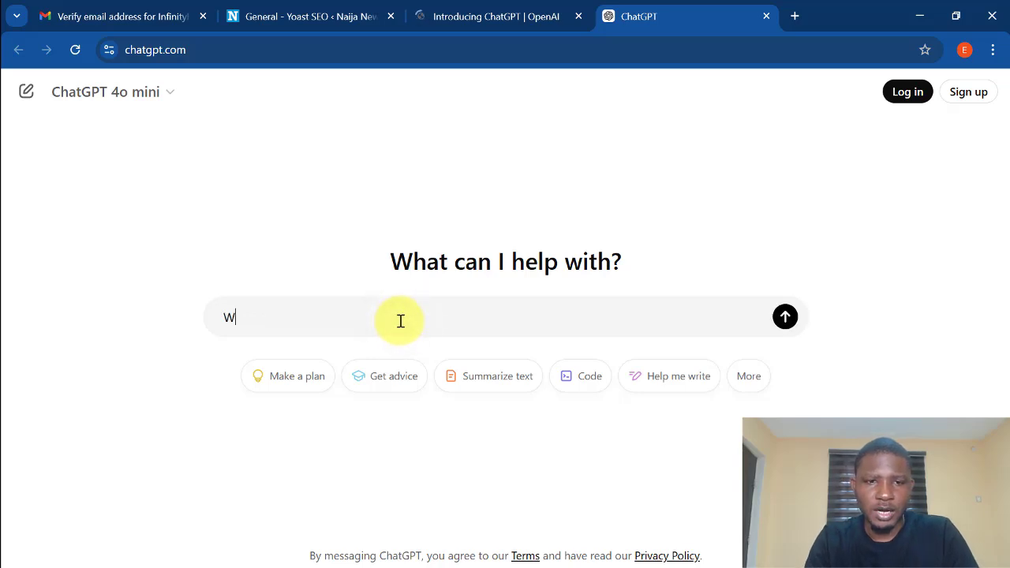
key(BackSpace)
key(BackSpace)
key(BackSpace)
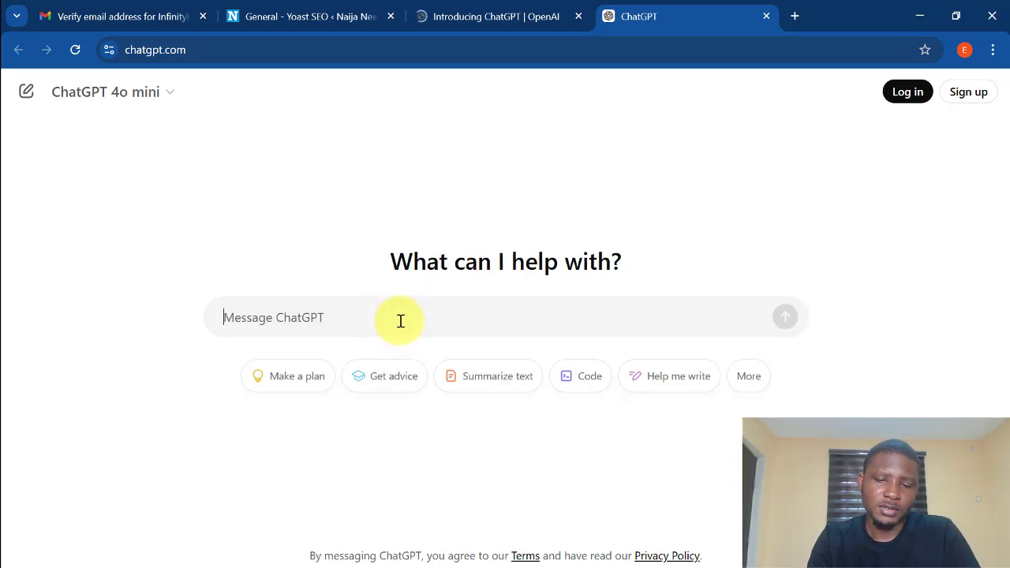
text(I run a news blog and I w)
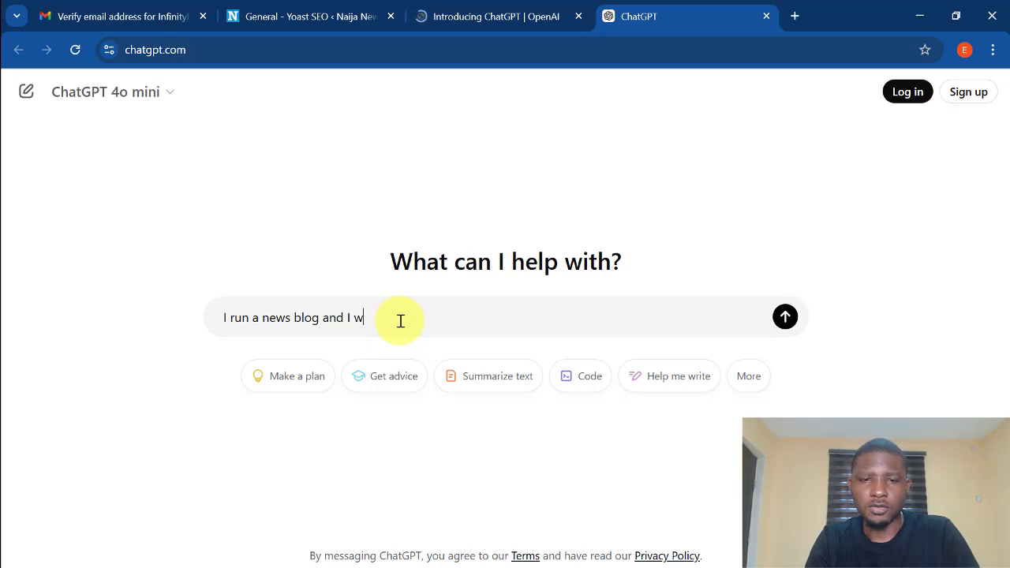
key(BackSpace)
key(BackSpace)
key(BackSpace)
text(ant you to write an SEO friendly blog article on 10 richest peole in Nigeria.)
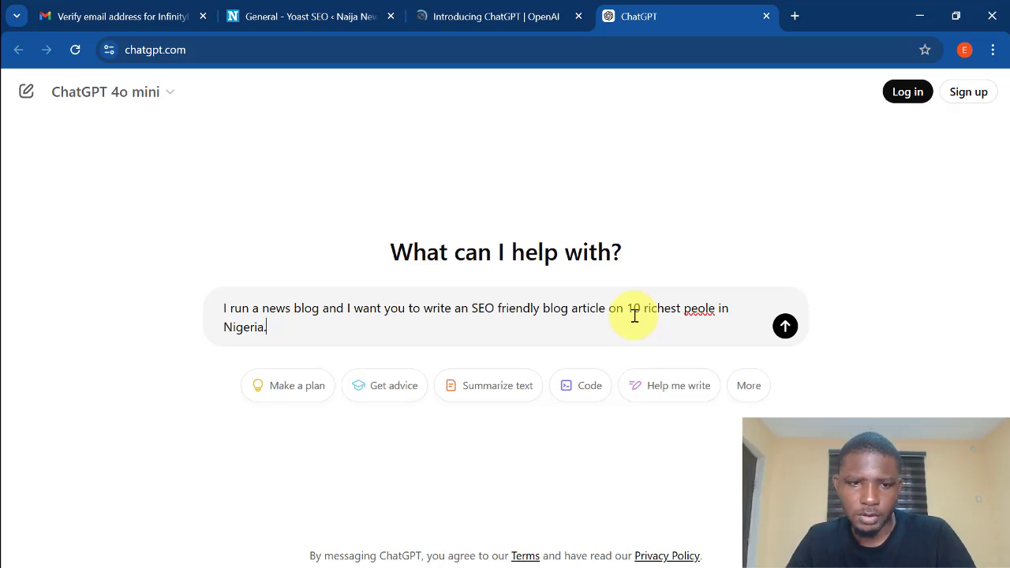
key(Return)
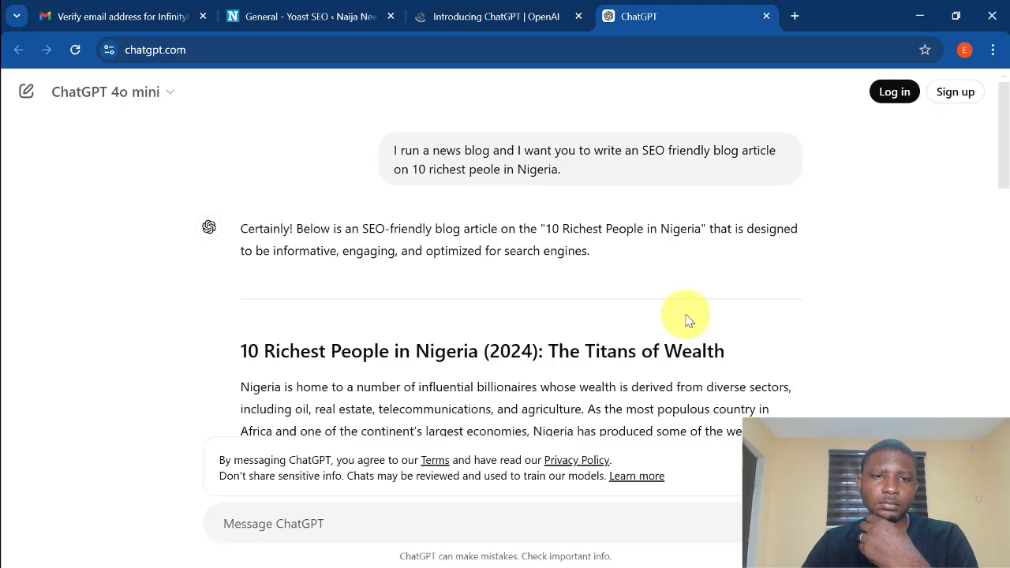
scroll(686, 315, down, 20)
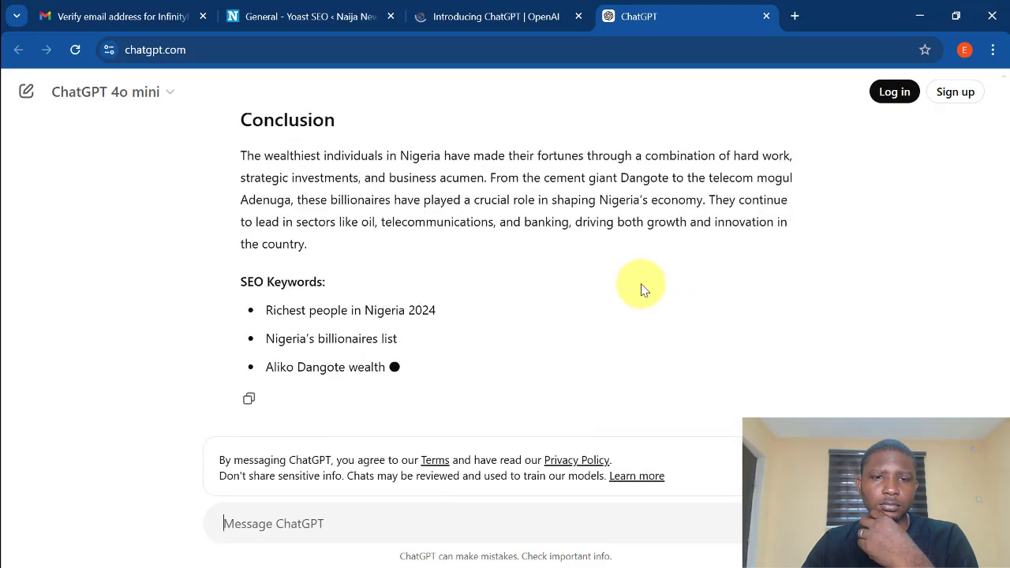
scroll(639, 288, up, 4)
scroll(639, 287, up, 20)
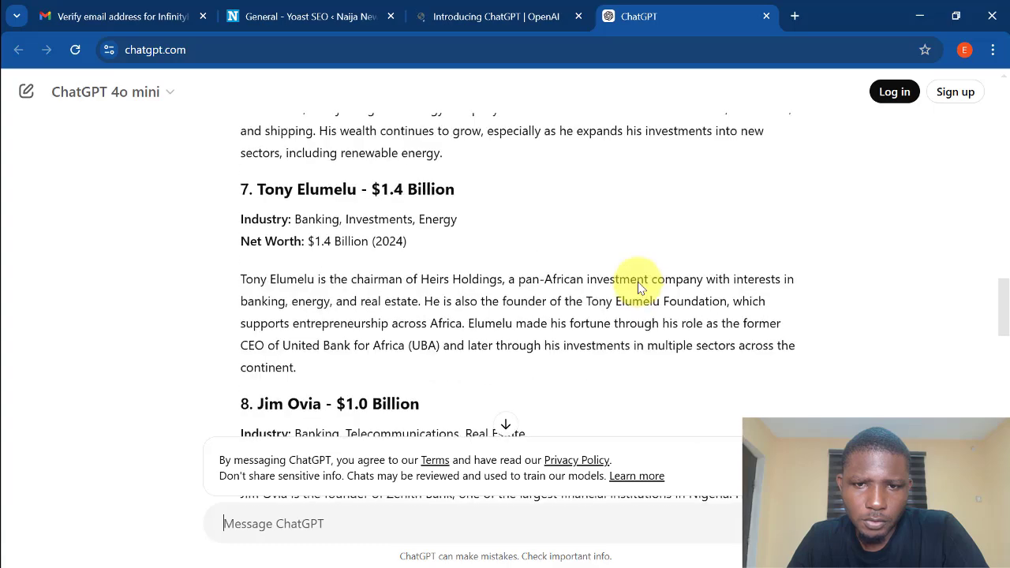
scroll(640, 283, up, 10)
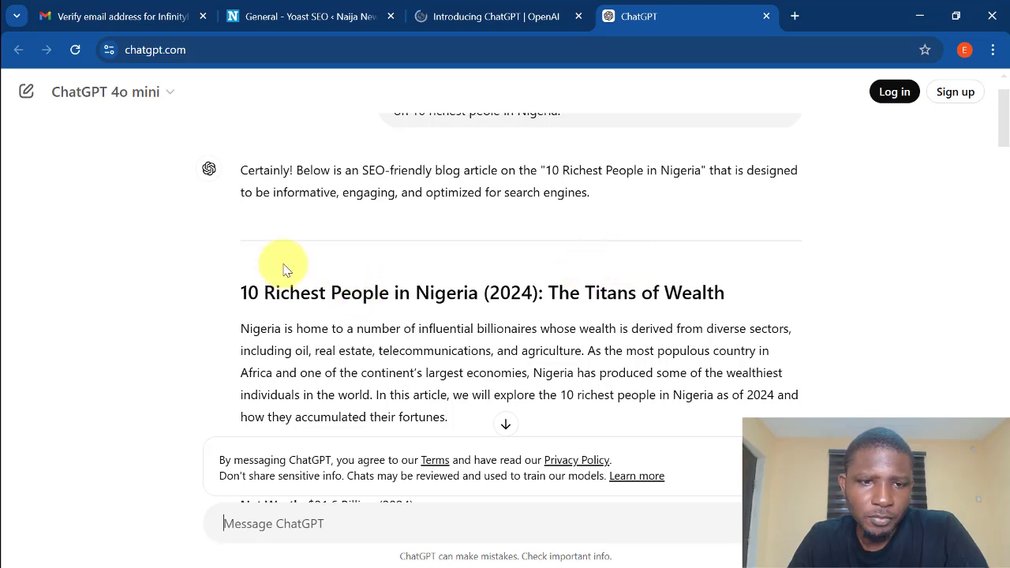
scroll(355, 264, down, 1)
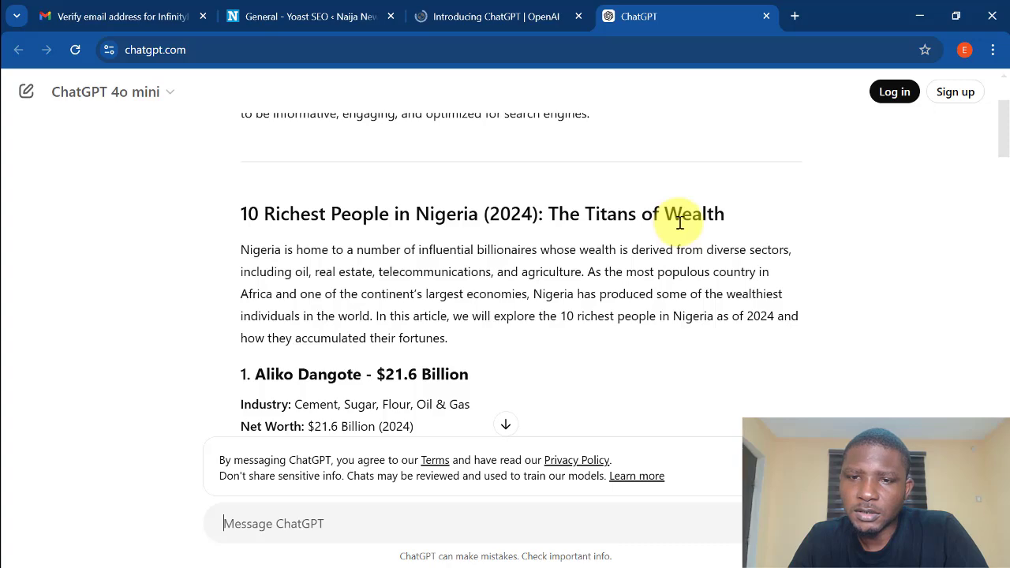
scroll(291, 237, down, 1)
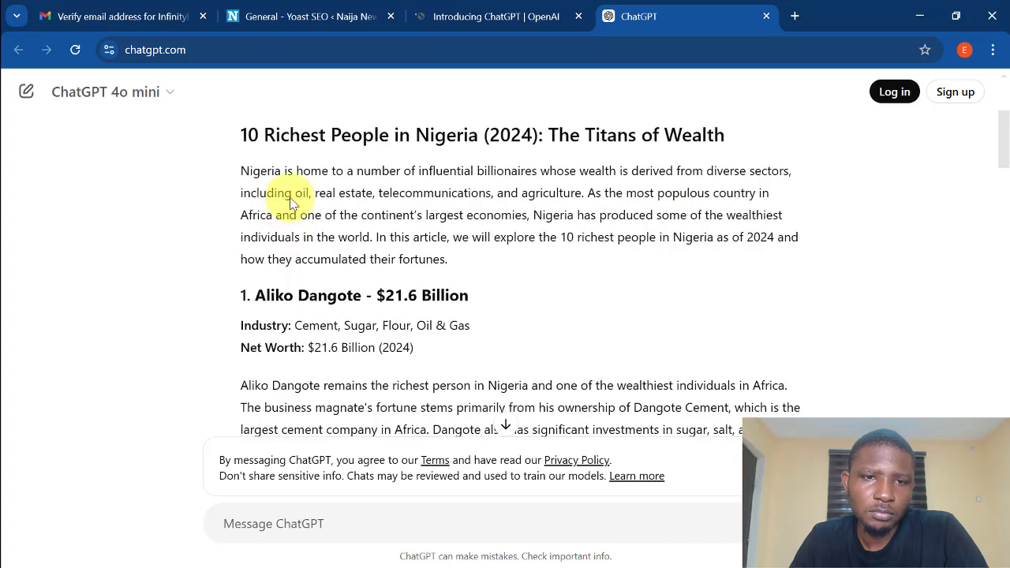
scroll(297, 271, down, 1)
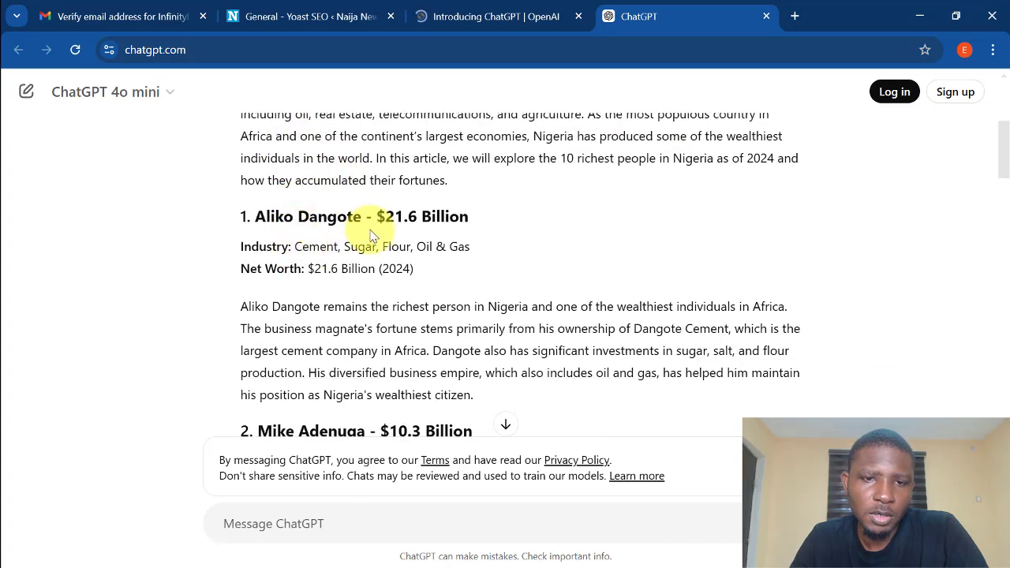
scroll(371, 236, down, 3)
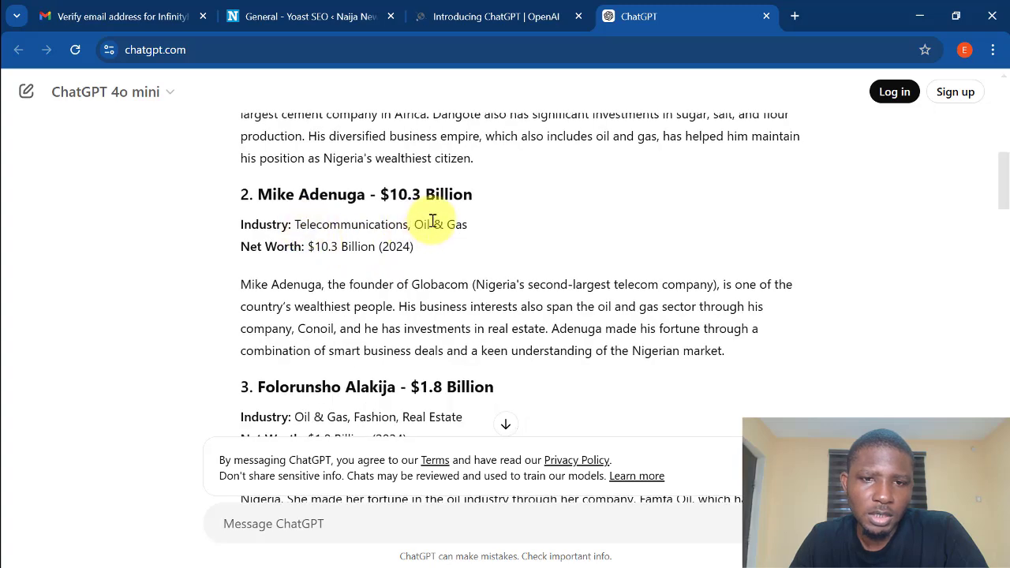
scroll(418, 237, down, 2)
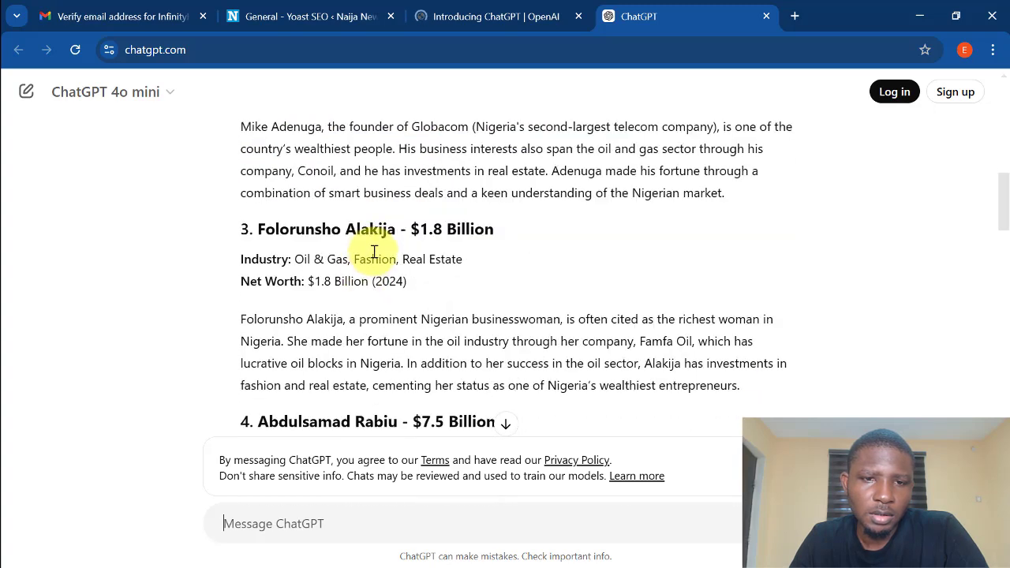
scroll(371, 248, down, 3)
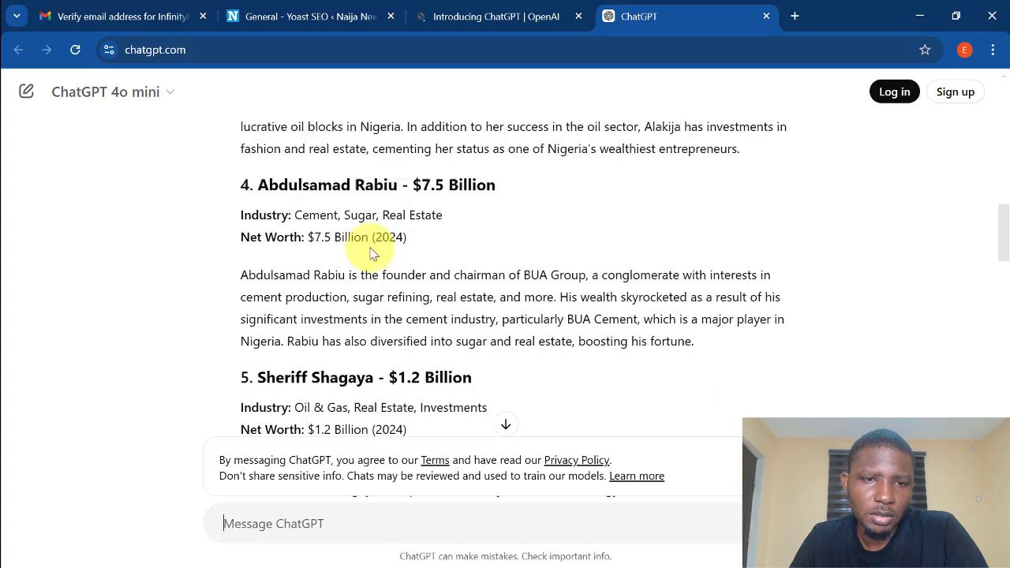
scroll(351, 323, down, 1)
scroll(355, 321, down, 2)
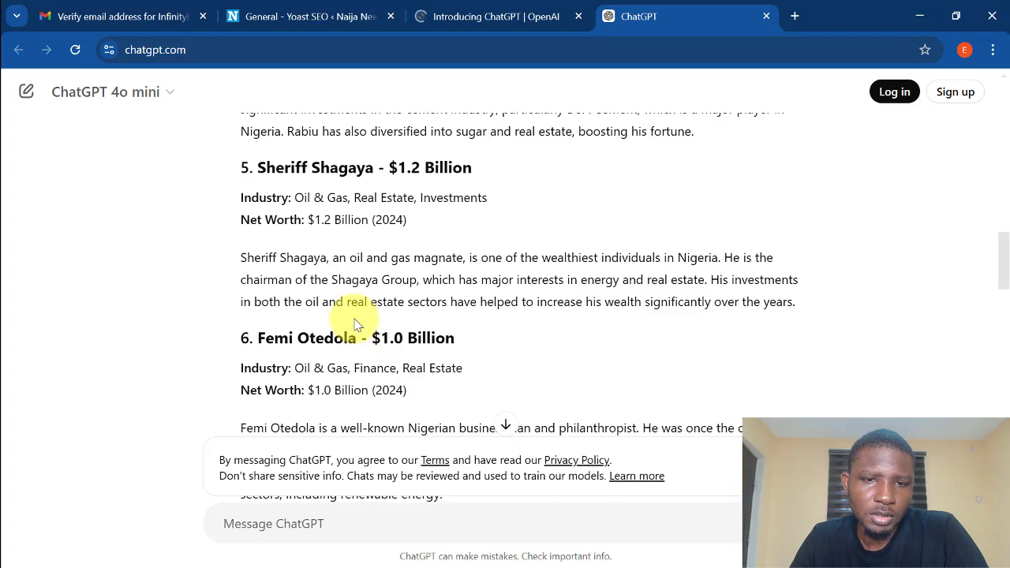
scroll(367, 304, down, 3)
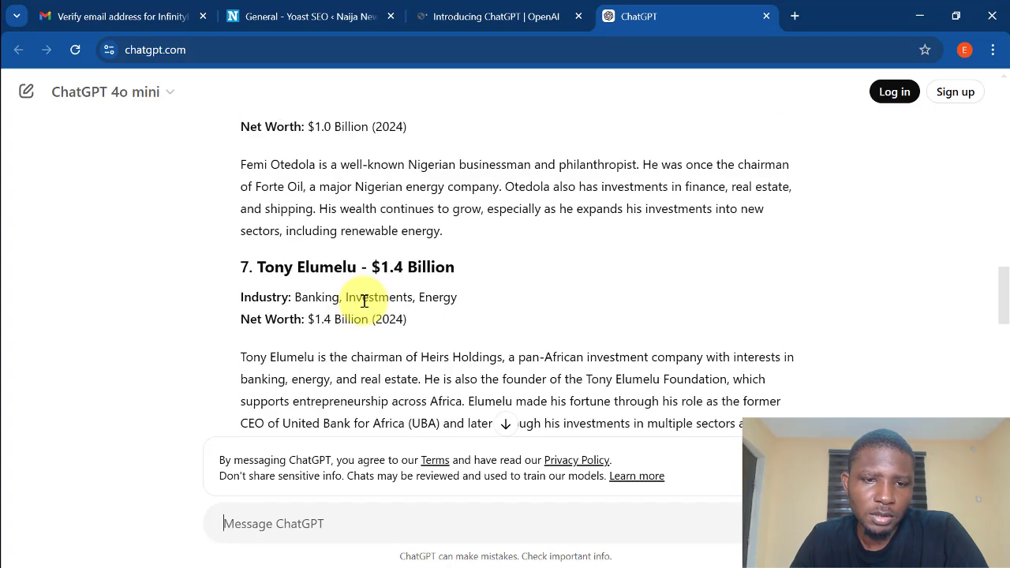
scroll(365, 299, down, 3)
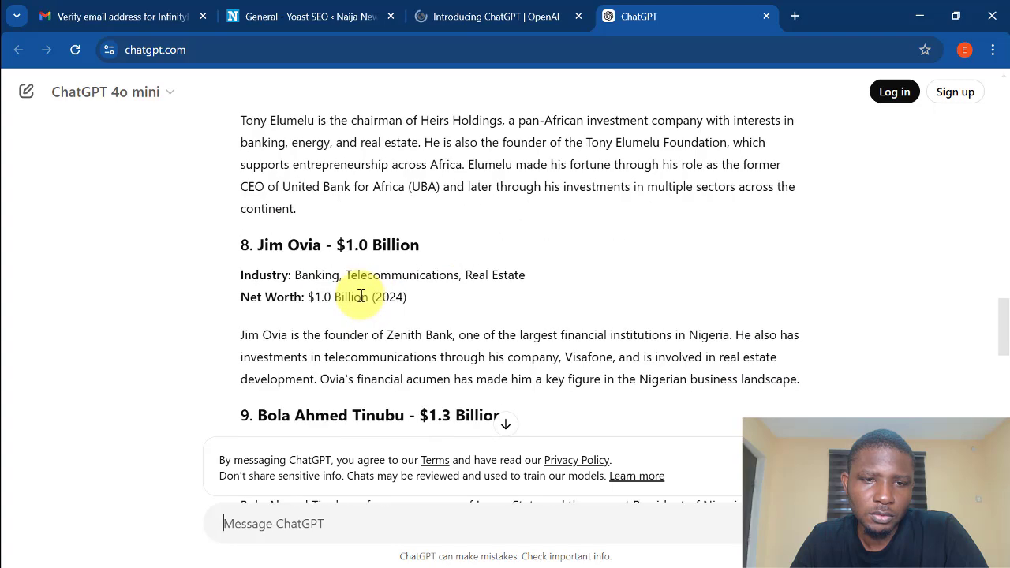
scroll(338, 273, down, 1)
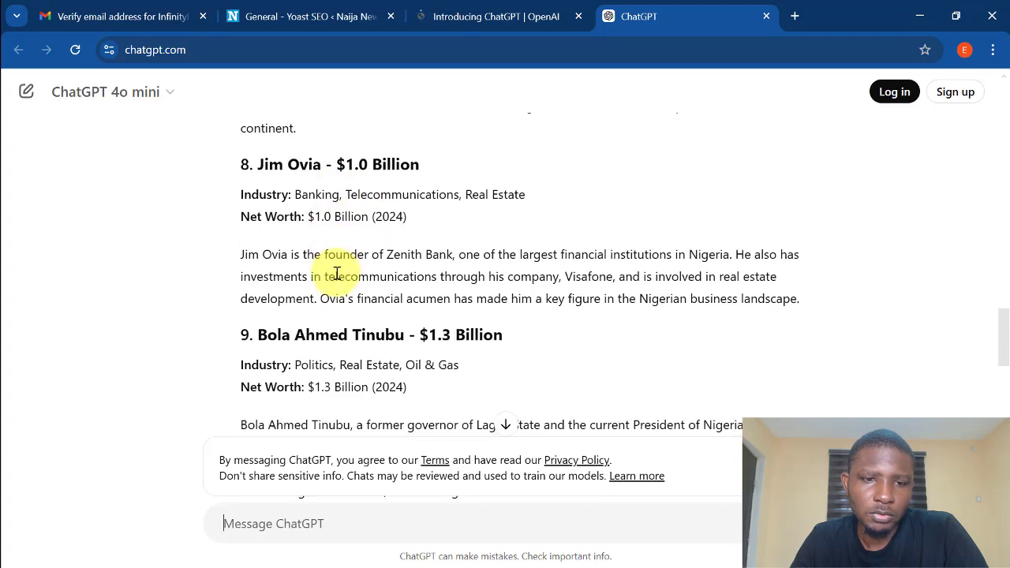
scroll(337, 273, down, 3)
scroll(337, 236, down, 2)
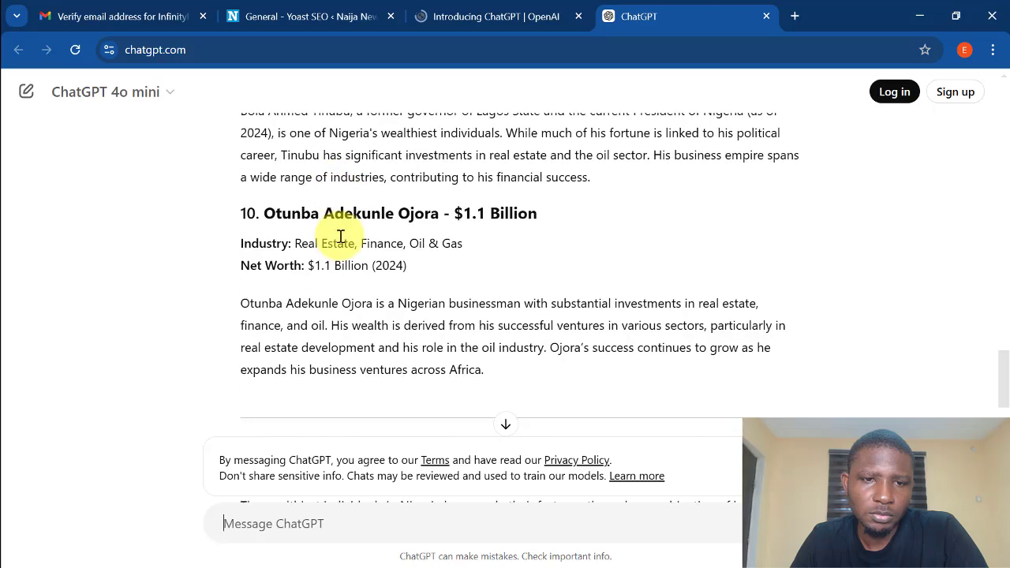
scroll(417, 237, down, 1)
scroll(405, 229, down, 1)
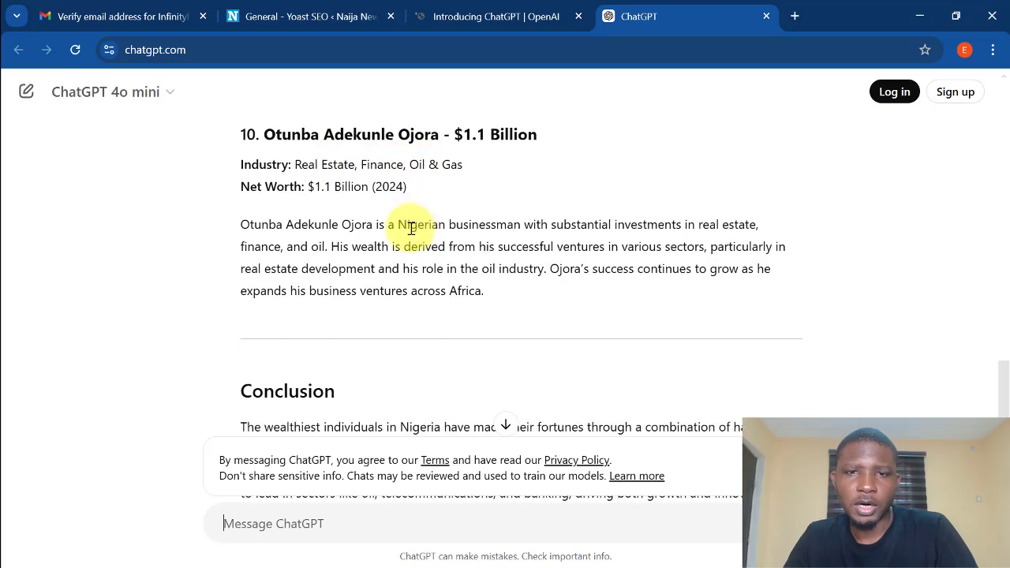
scroll(407, 233, up, 3)
scroll(394, 246, down, 10)
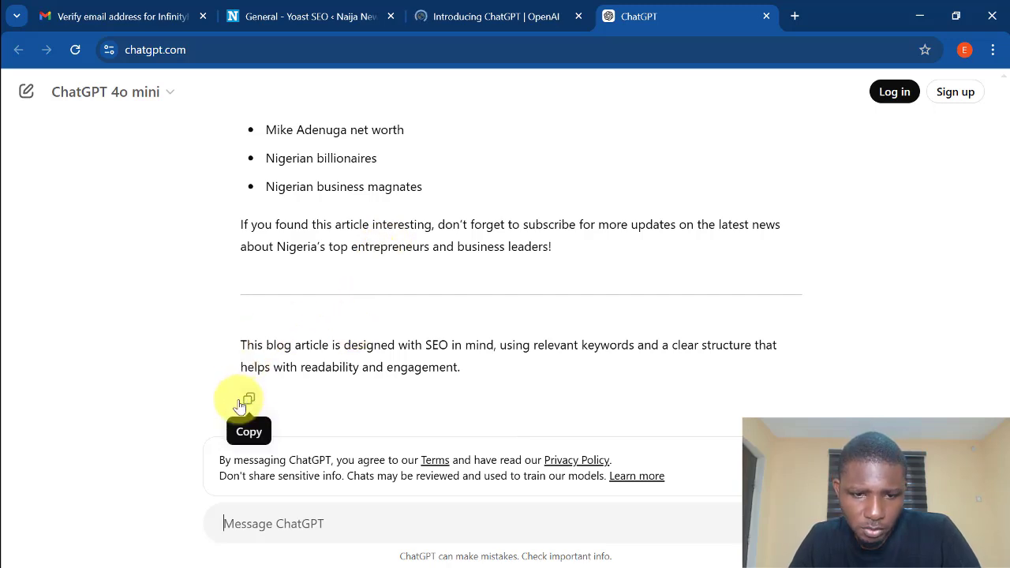
scroll(261, 347, up, 1)
scroll(261, 347, up, 2)
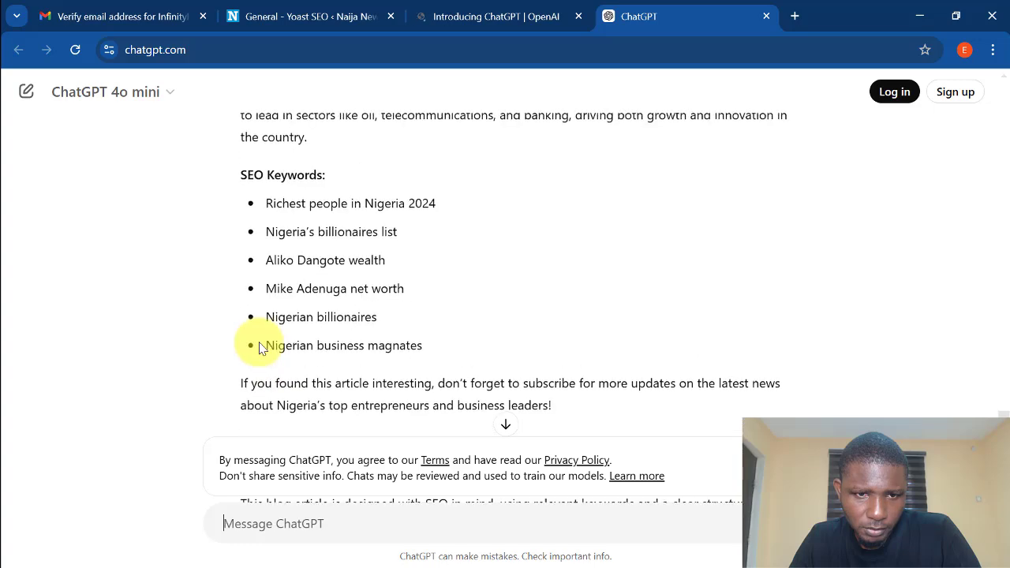
scroll(260, 347, up, 2)
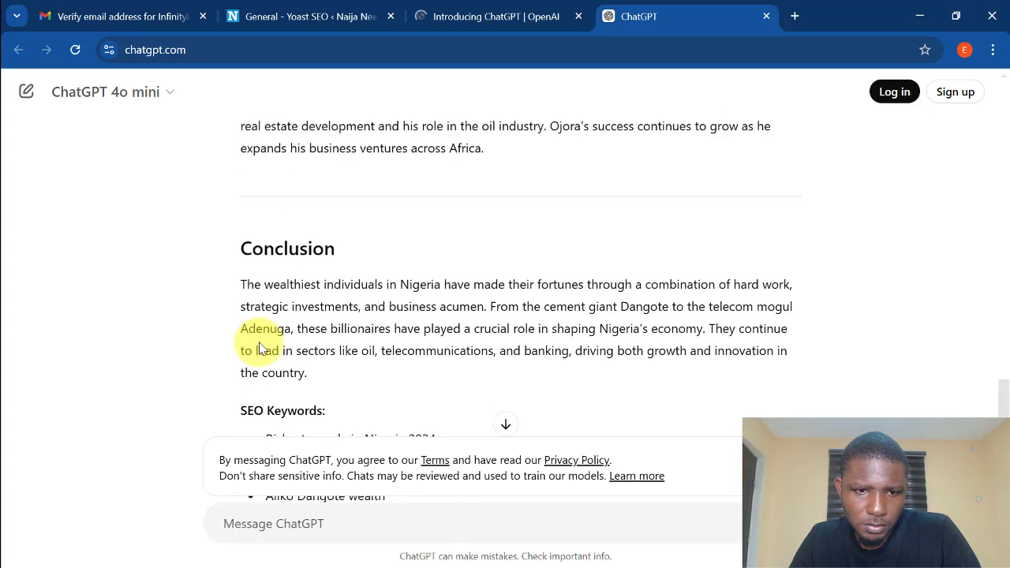
scroll(262, 345, down, 1)
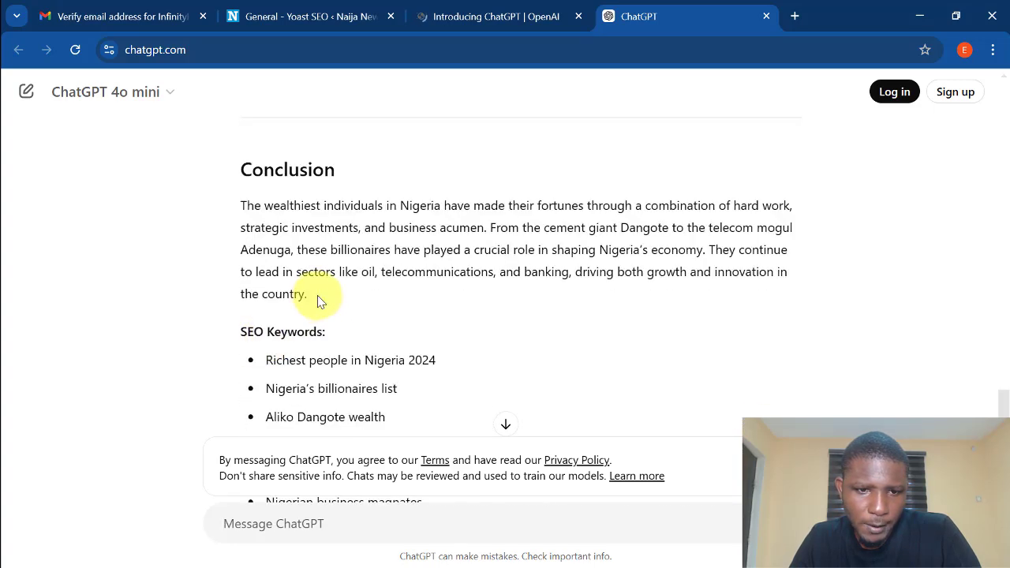
- Copy the whole '10 Richest People in Nigeria (2024)' article and return to the Yoast tab
drag(318, 296, 245, 197)
scroll(316, 146, up, 3)
scroll(309, 144, up, 12)
scroll(305, 139, up, 9)
scroll(305, 138, up, 6)
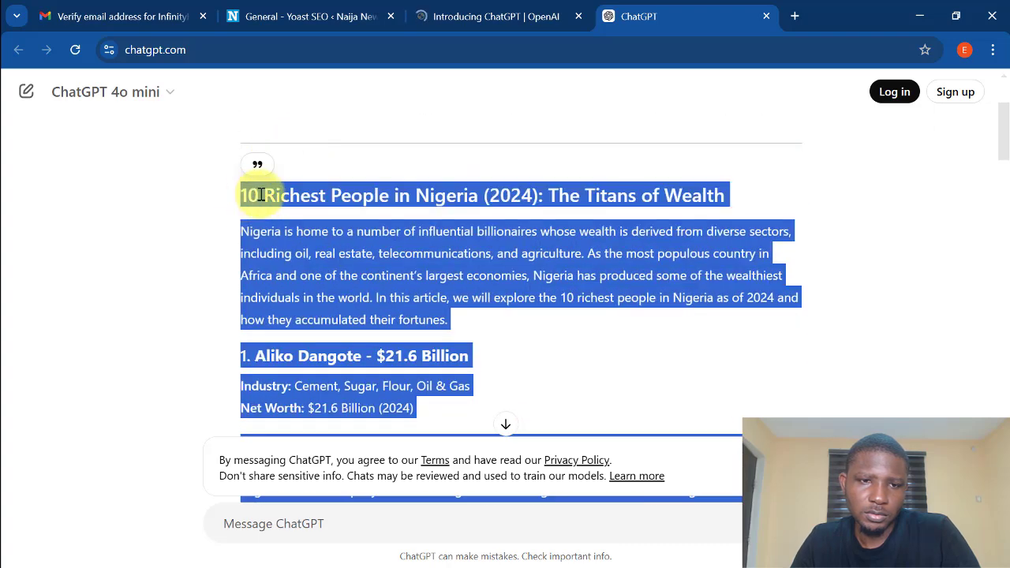
right_click(261, 195)
click(281, 214)
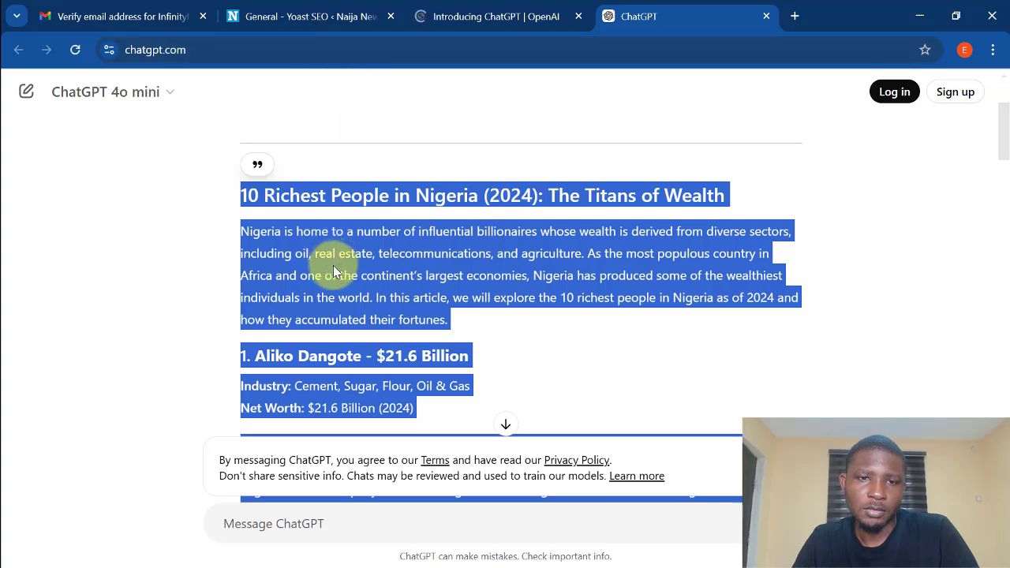
click(327, 17)
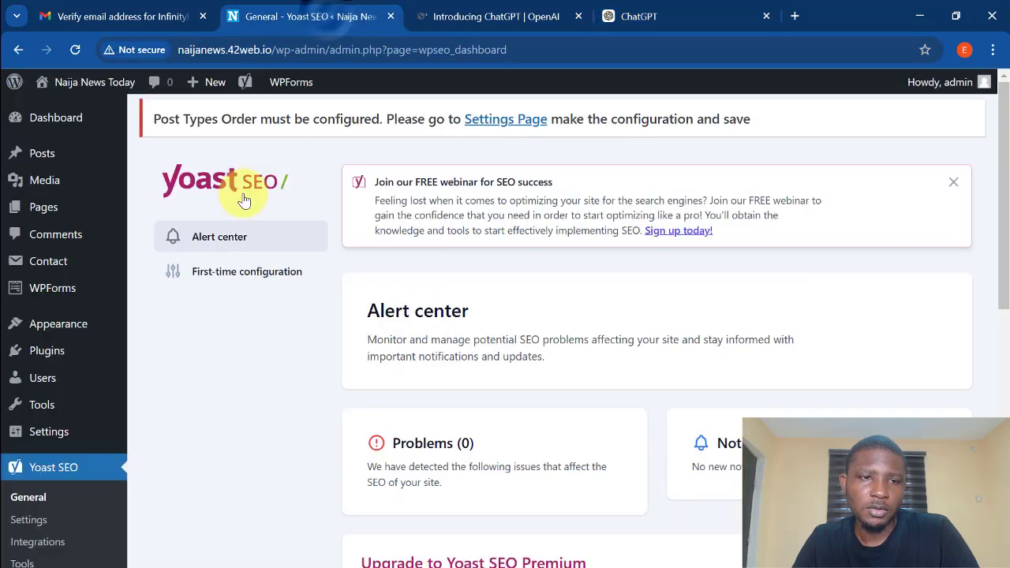
- Close OpenAI's 'Introducing ChatGPT' tab and scroll through the WordPress admin page
mouse_move(45, 157)
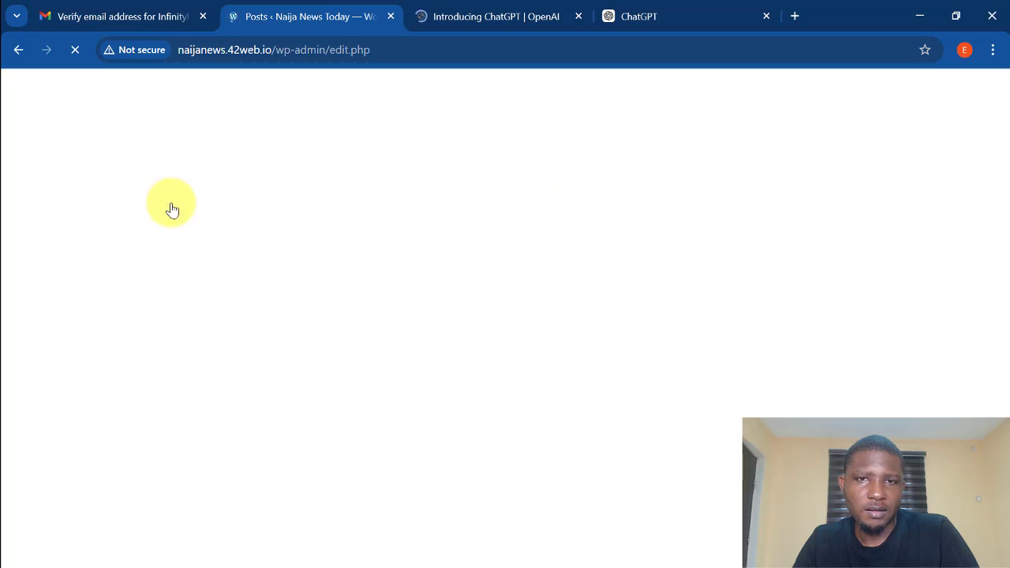
click(579, 16)
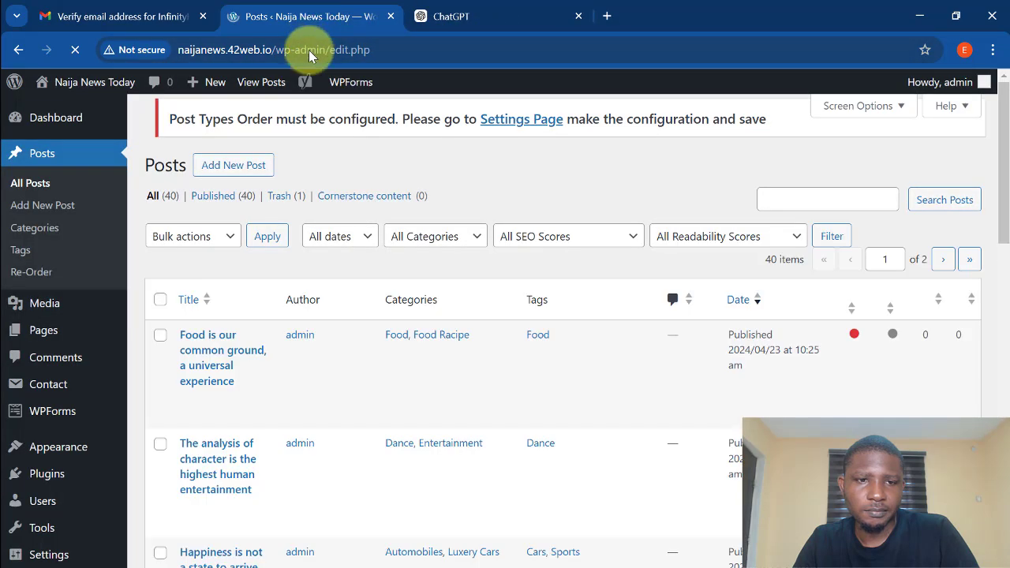
scroll(271, 418, down, 8)
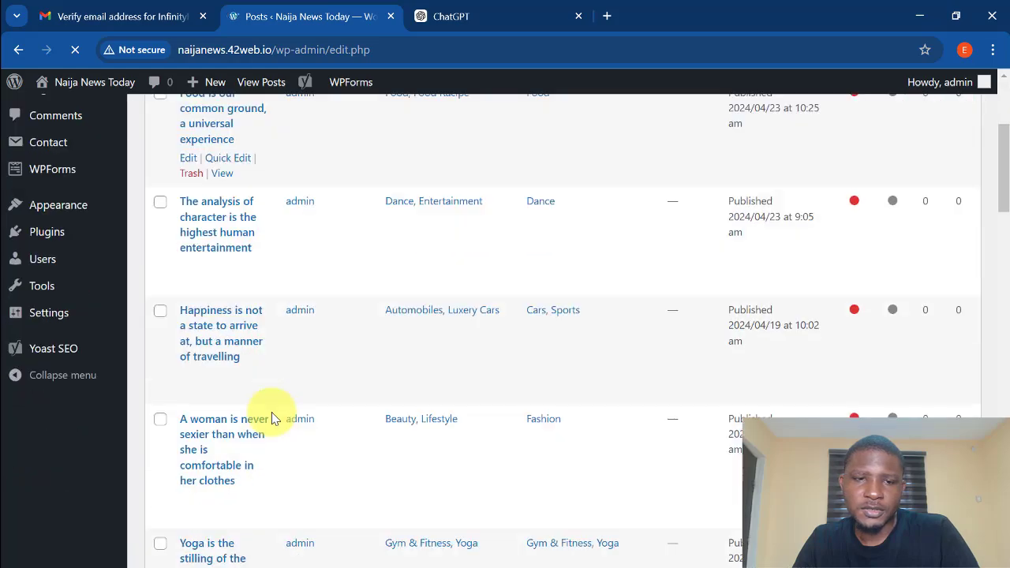
scroll(271, 419, down, 15)
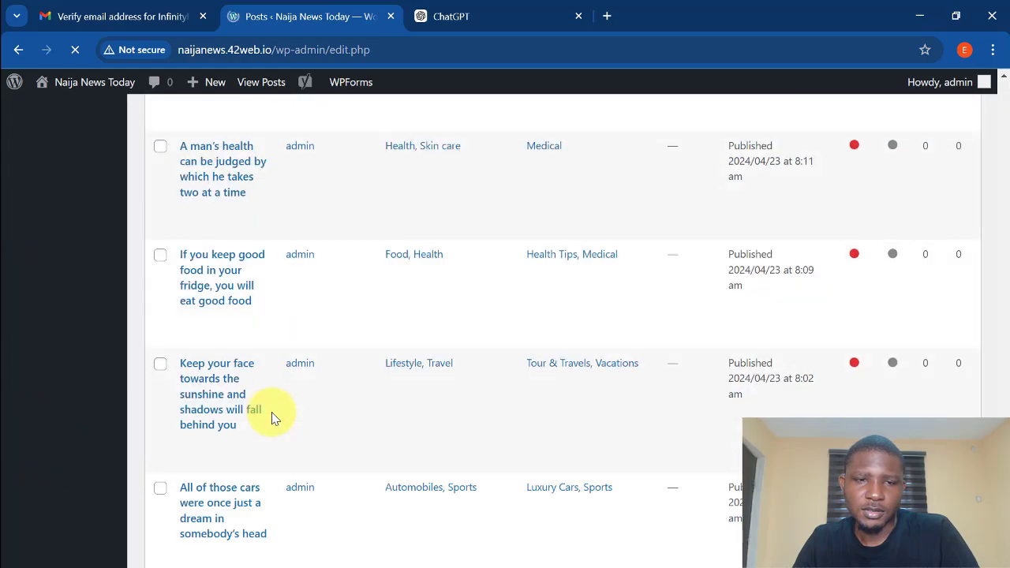
scroll(272, 418, up, 5)
scroll(271, 418, up, 18)
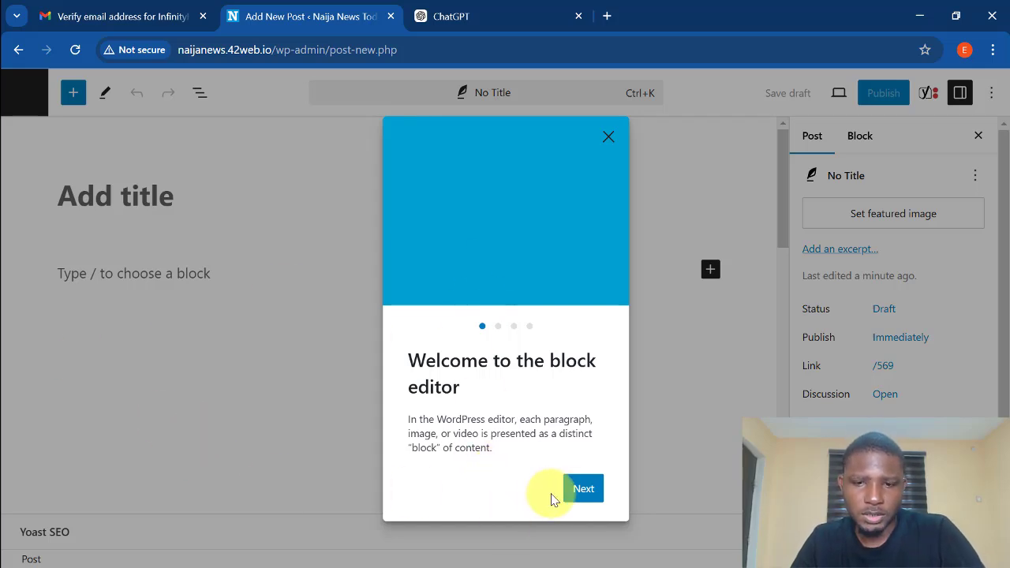
- Page through and close the block editor welcome guide, then place the cursor in the title field
click(583, 489)
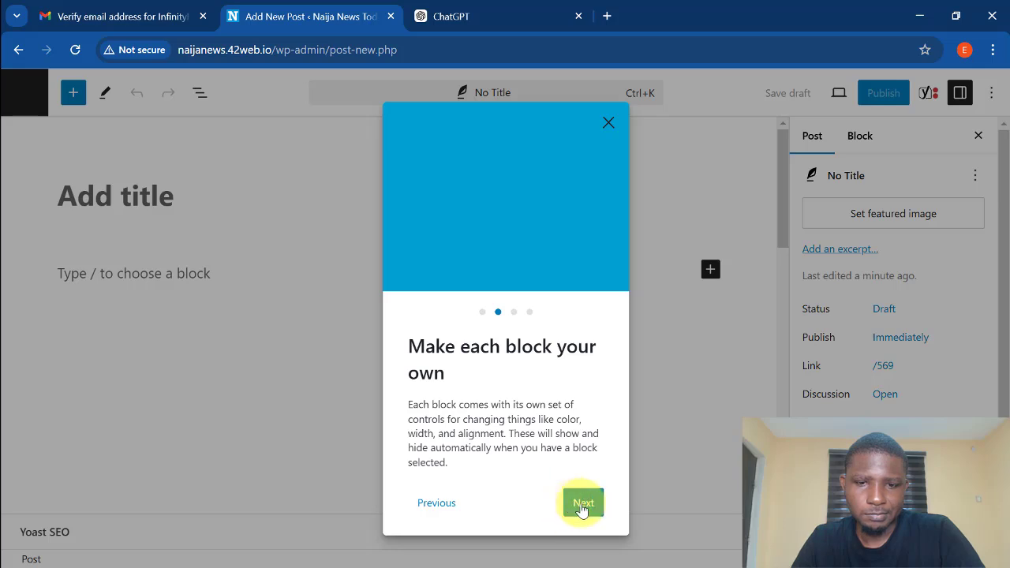
click(582, 505)
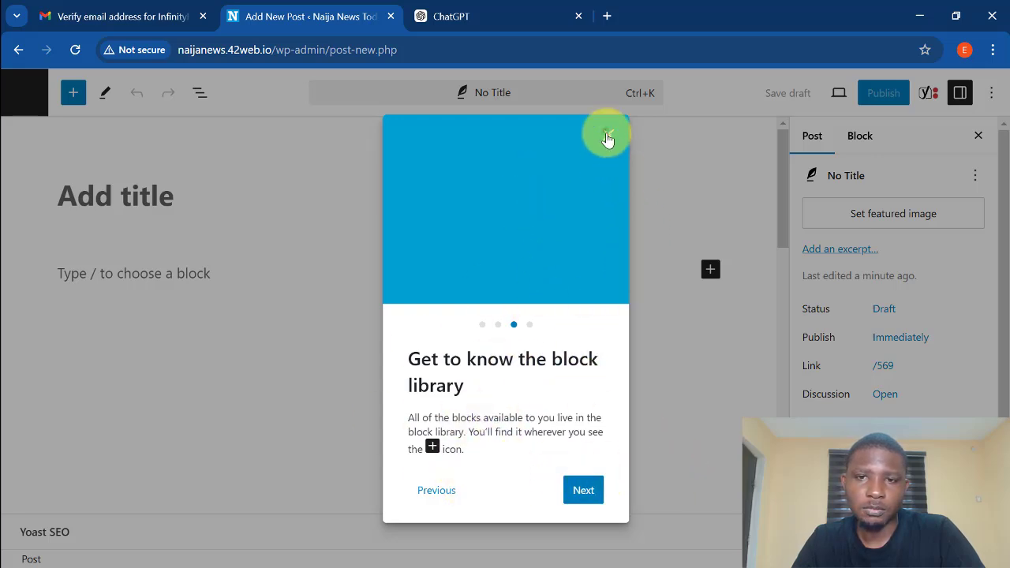
click(607, 134)
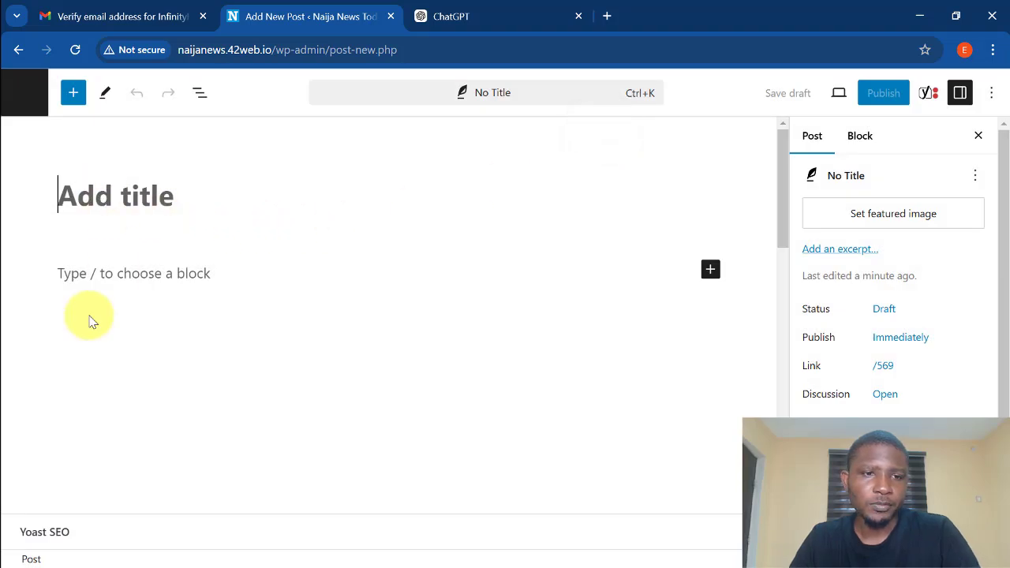
click(142, 191)
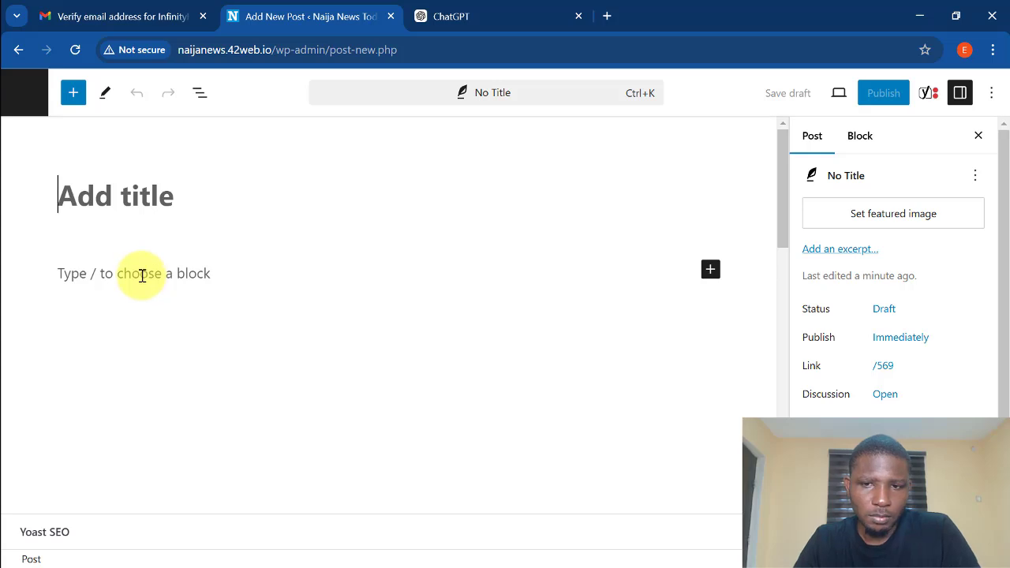
- Paste the copied article into the empty post body
click(97, 274)
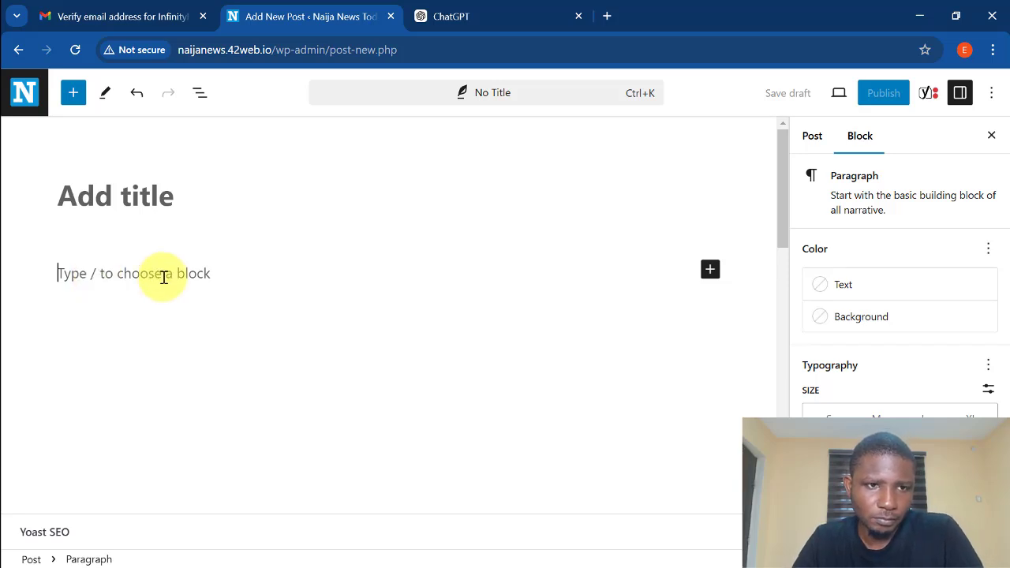
key(ctrl+v)
scroll(163, 273, up, 7)
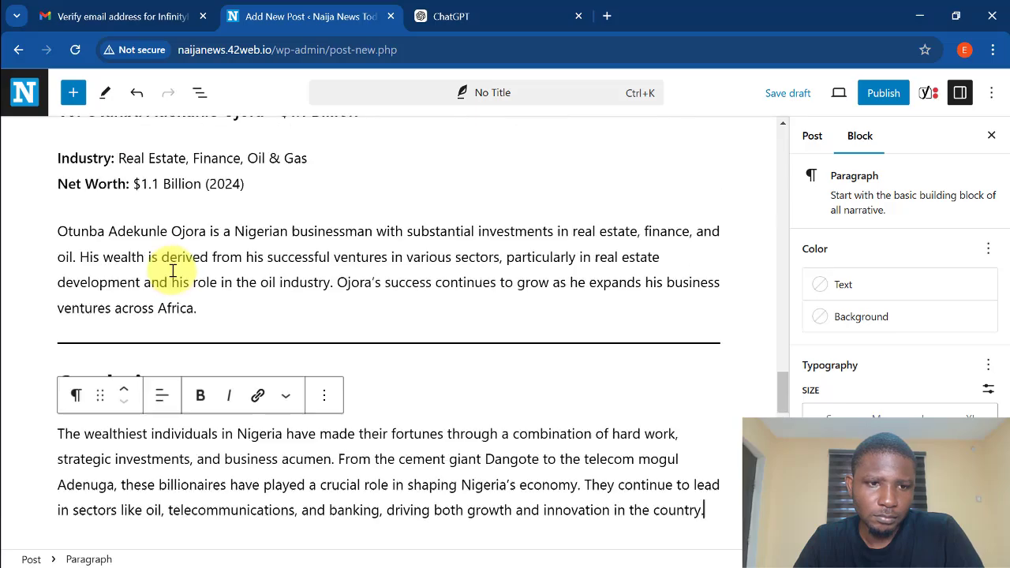
scroll(213, 275, up, 18)
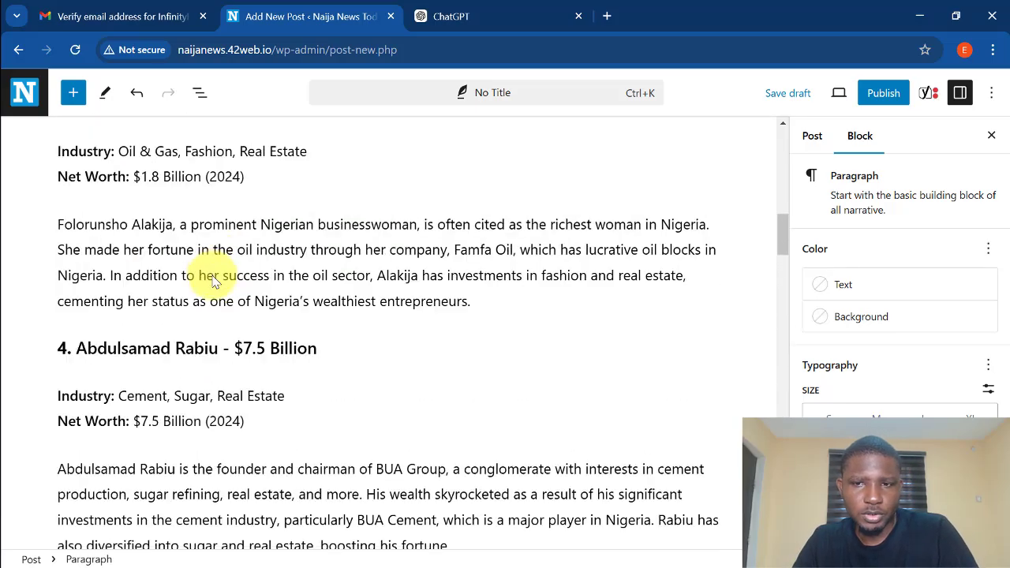
scroll(213, 275, up, 10)
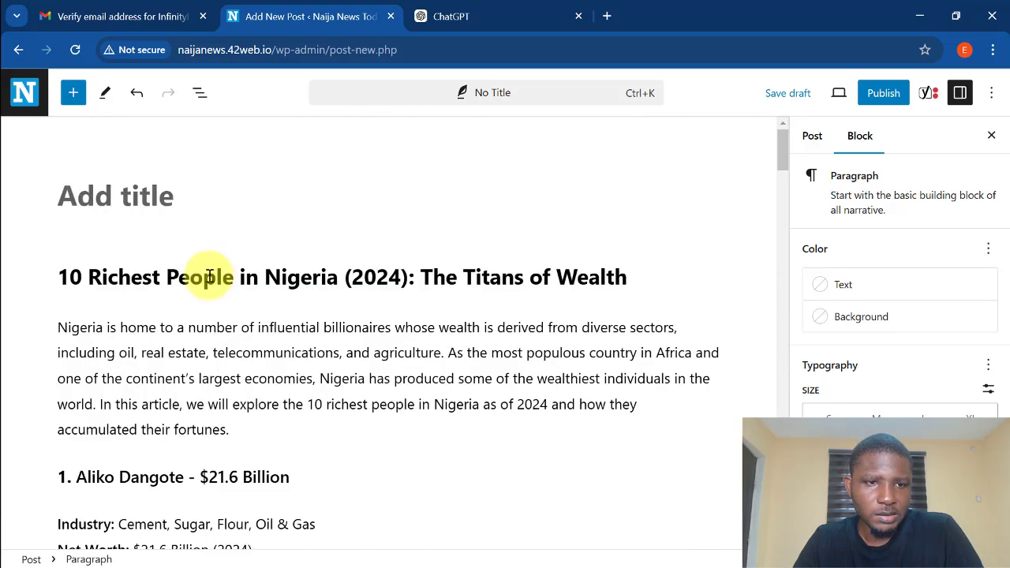
- Move the heading '10 Richest People in Nigeria (2024): The Titans of Wealth' into the post title
click(67, 273)
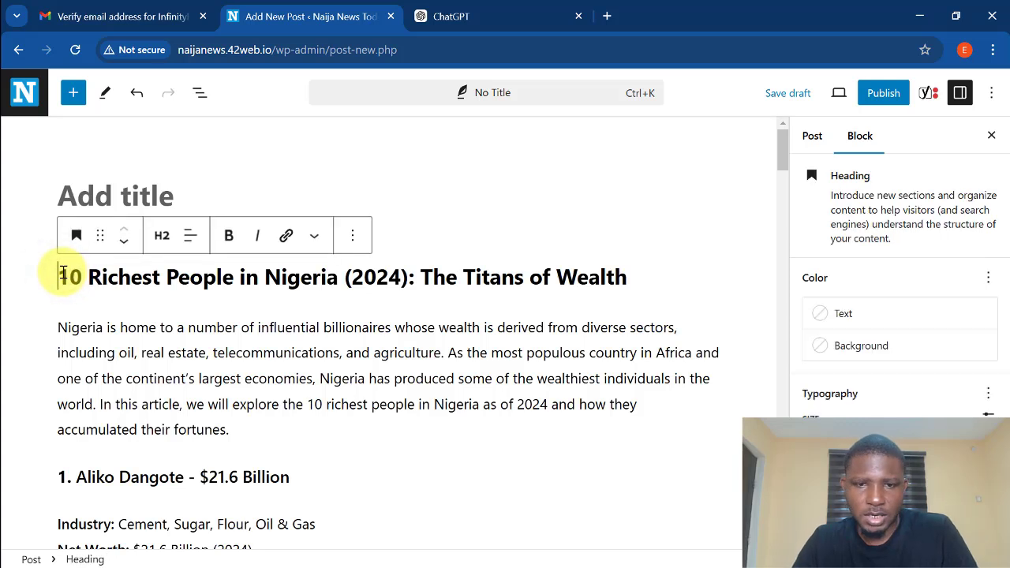
triple_click(63, 273)
key(ctrl+x)
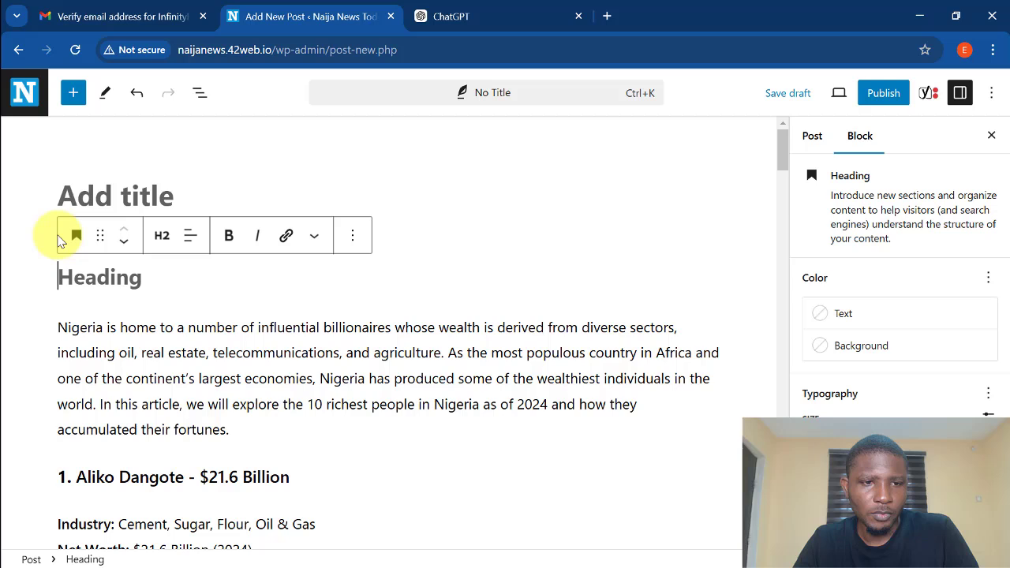
click(126, 196)
key(ctrl+v)
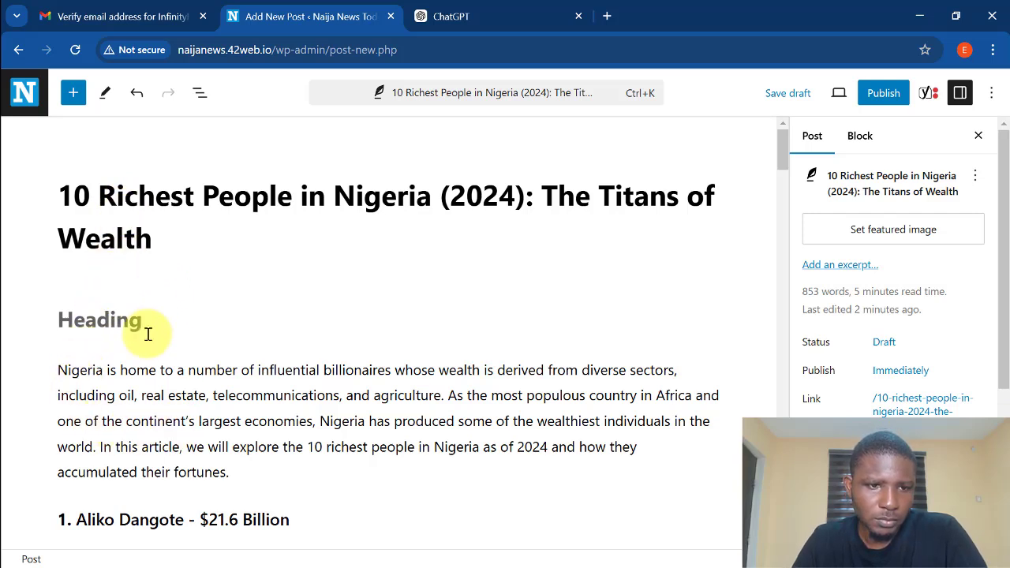
- Select the leftover empty Heading block and open its options menu
click(124, 320)
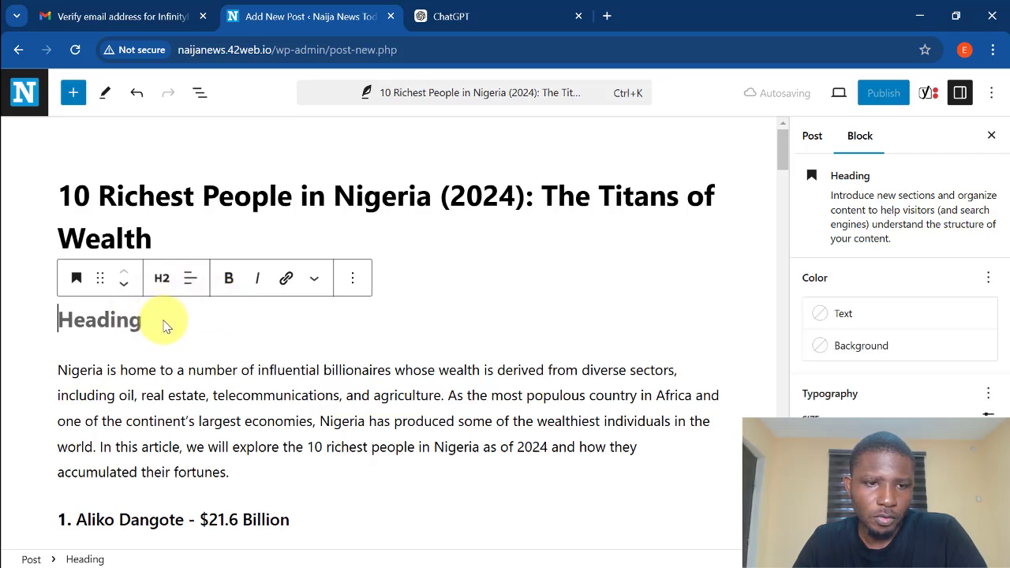
scroll(162, 323, down, 1)
scroll(158, 288, down, 1)
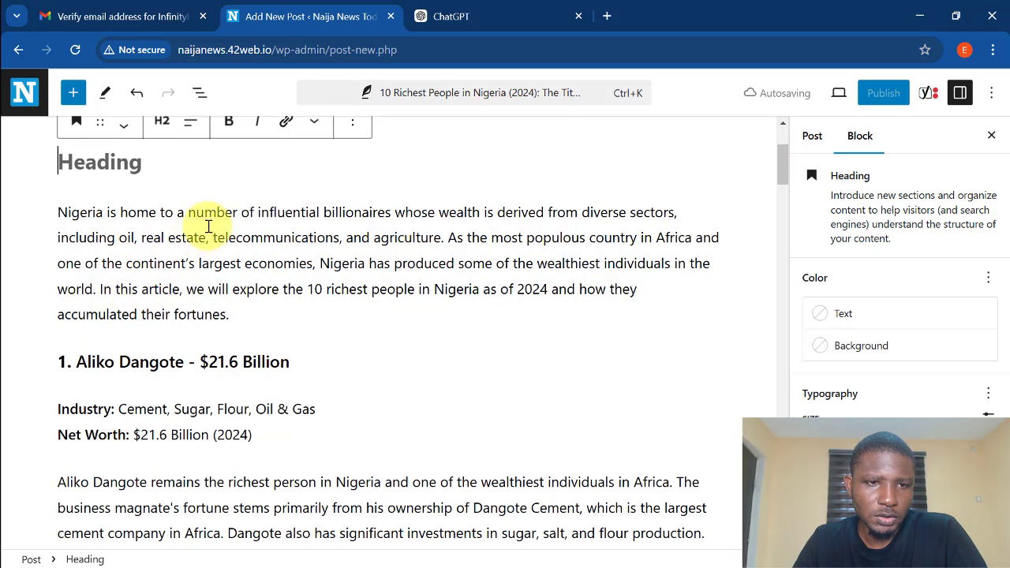
scroll(236, 233, up, 2)
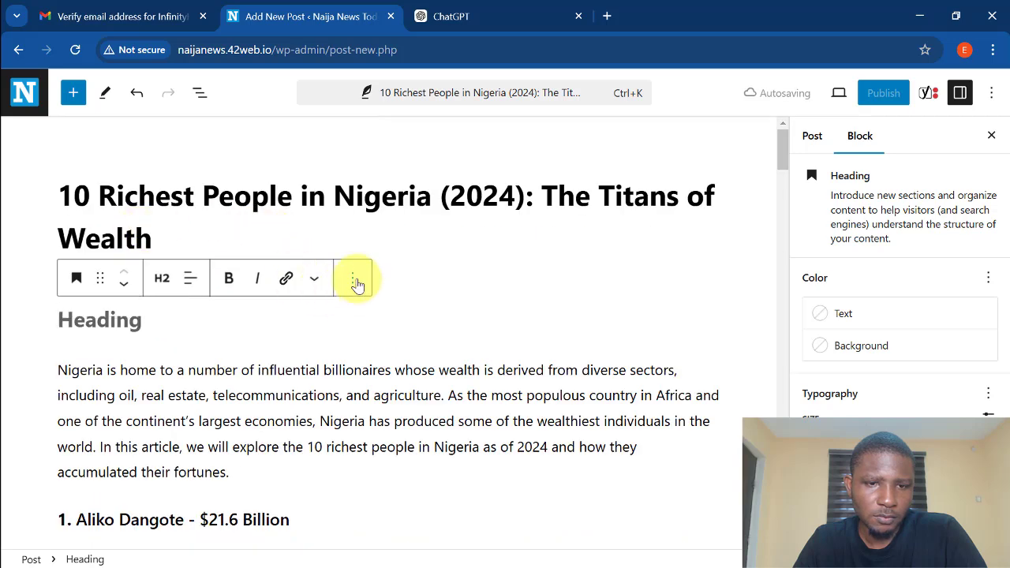
click(356, 283)
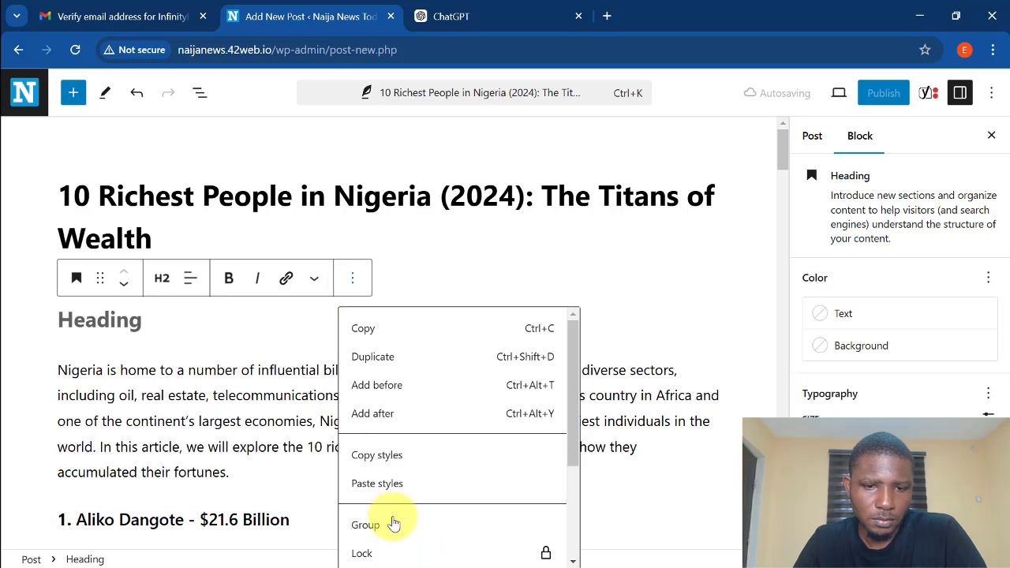
scroll(383, 523, down, 2)
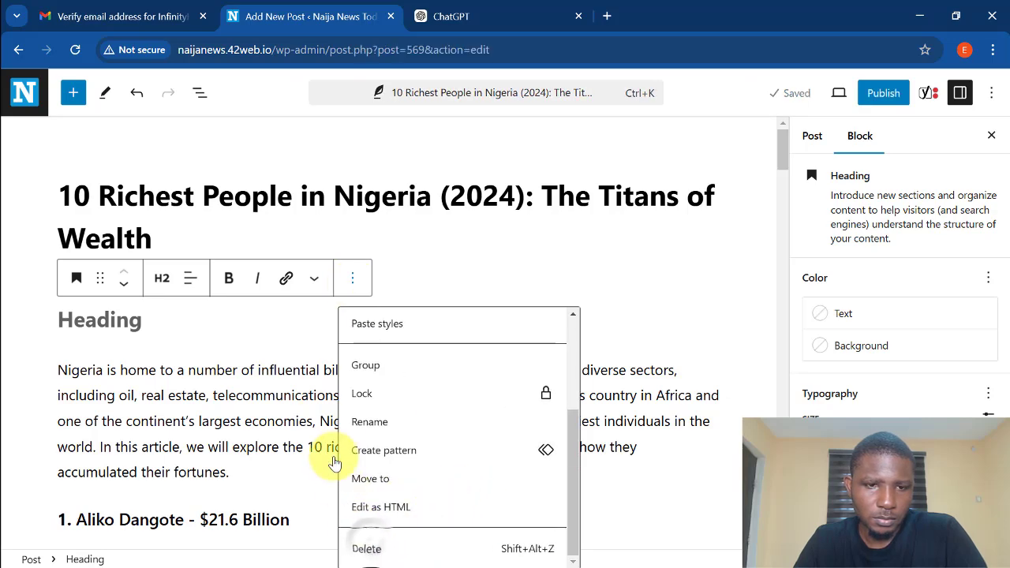
- Delete the empty Heading block with Shift+Alt+Z
key(shift+alt+z)
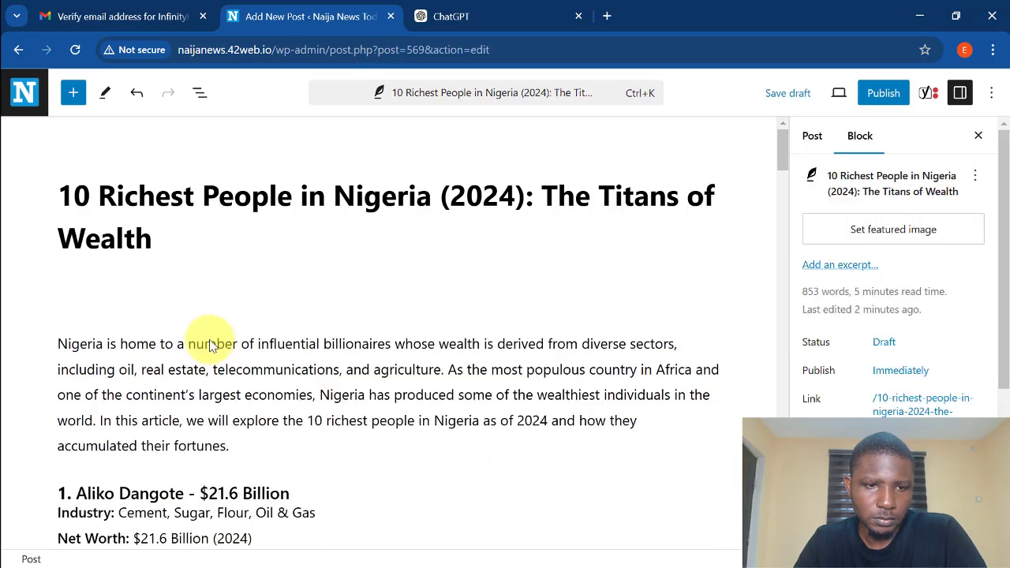
scroll(308, 352, down, 2)
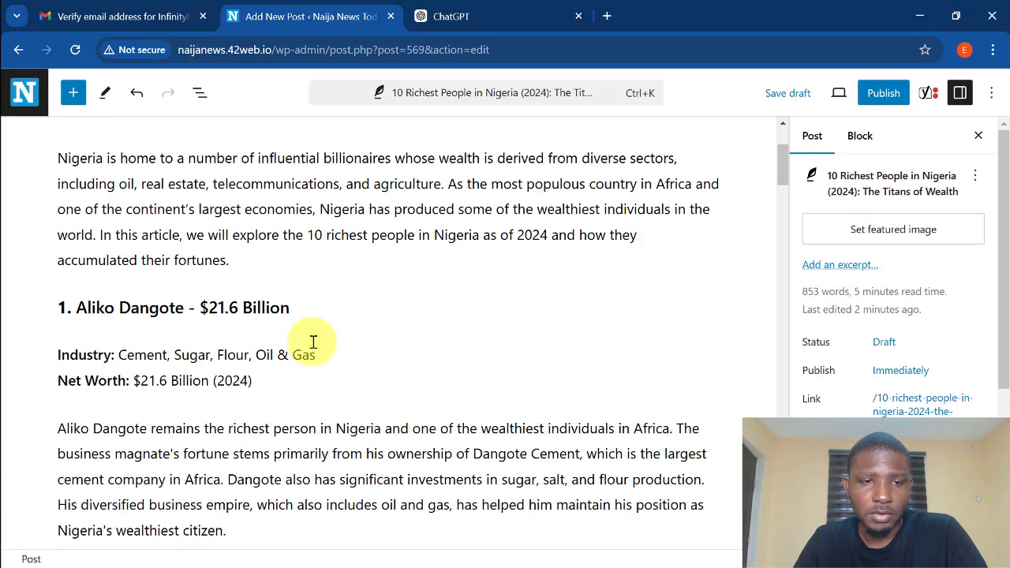
scroll(313, 342, down, 7)
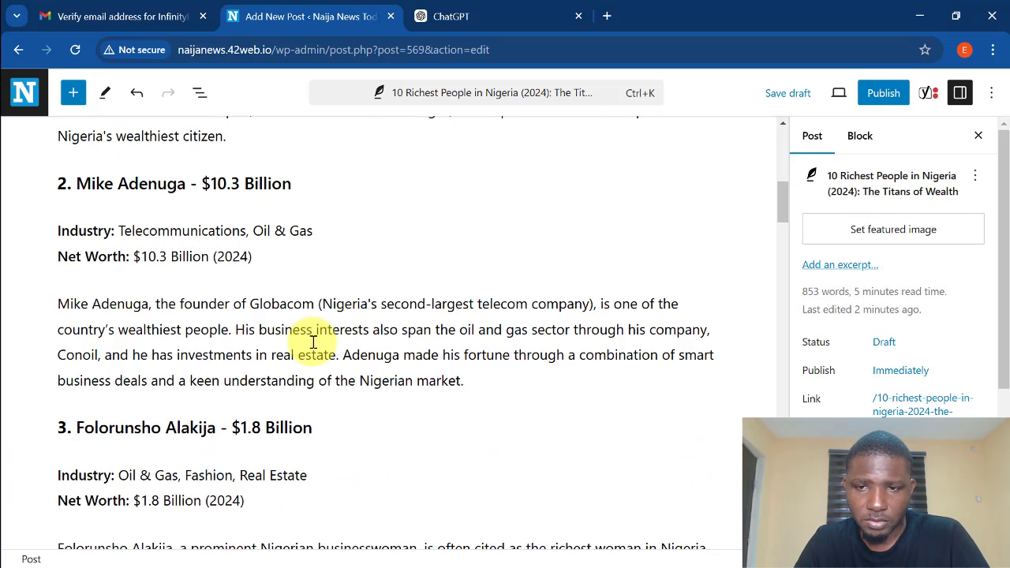
scroll(313, 341, down, 7)
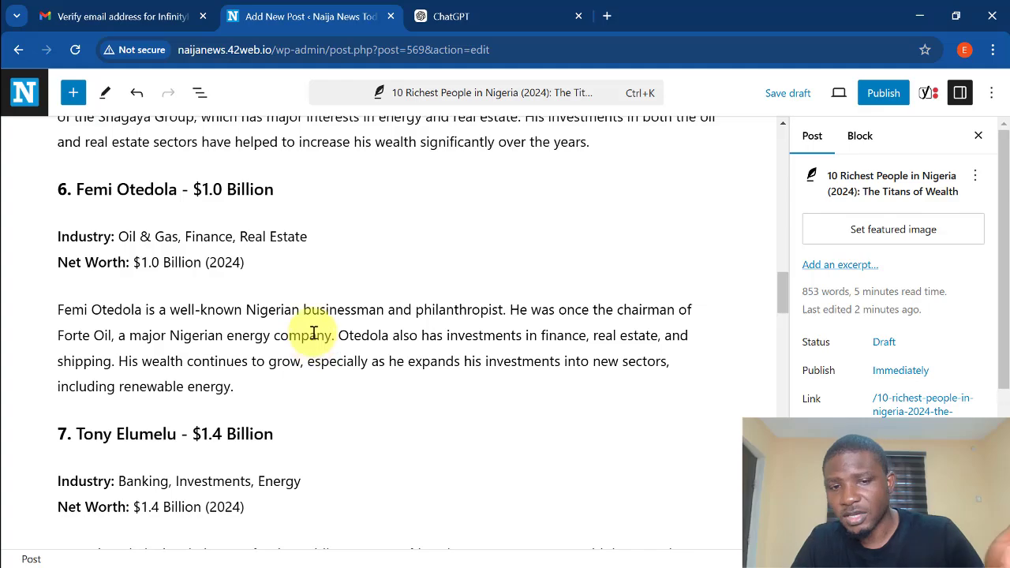
- Scroll through the article down to the Yoast SEO panel's empty Focus keyphrase field
scroll(313, 332, down, 3)
scroll(313, 332, down, 12)
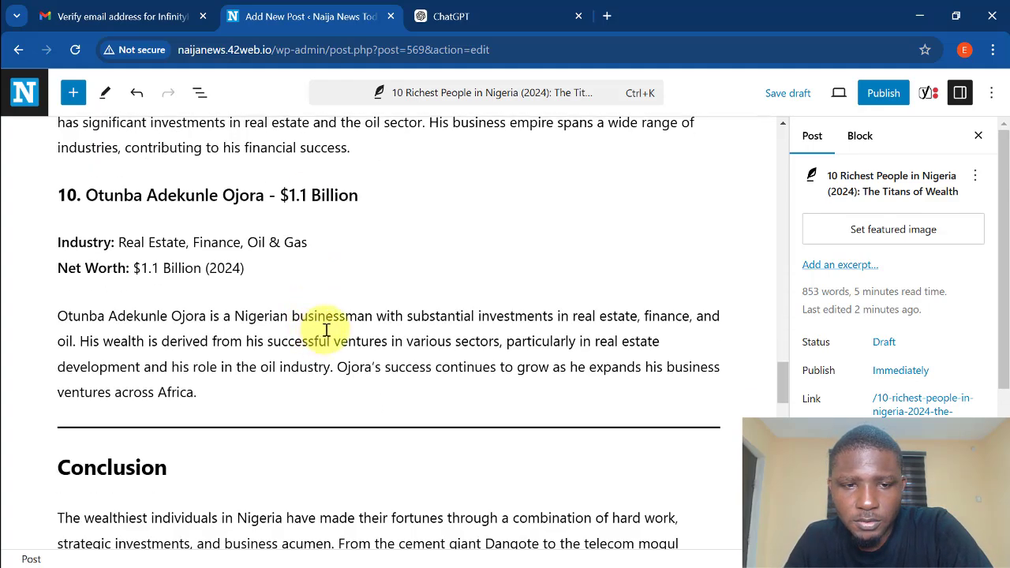
scroll(405, 353, down, 5)
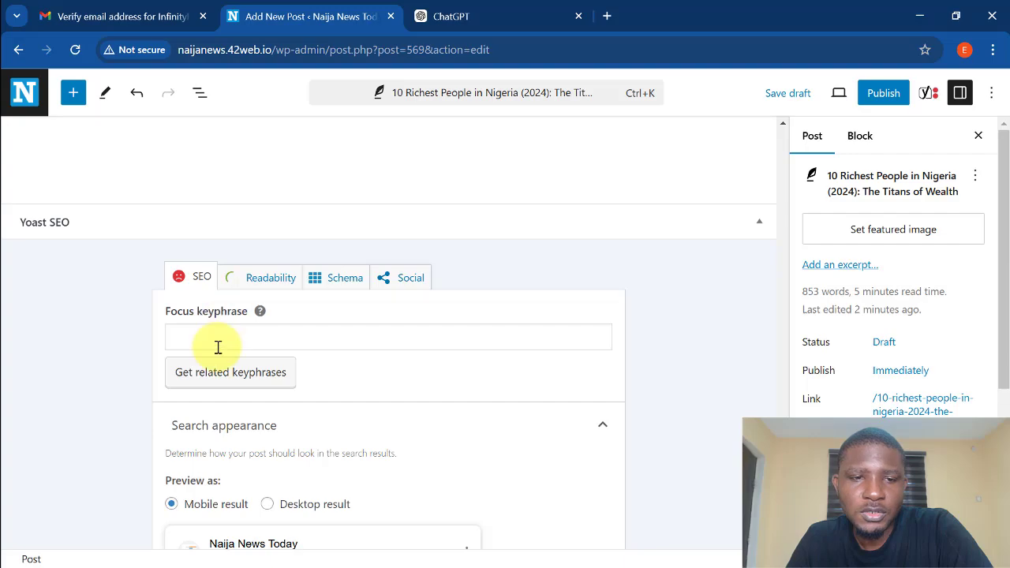
scroll(363, 255, up, 5)
scroll(365, 262, up, 15)
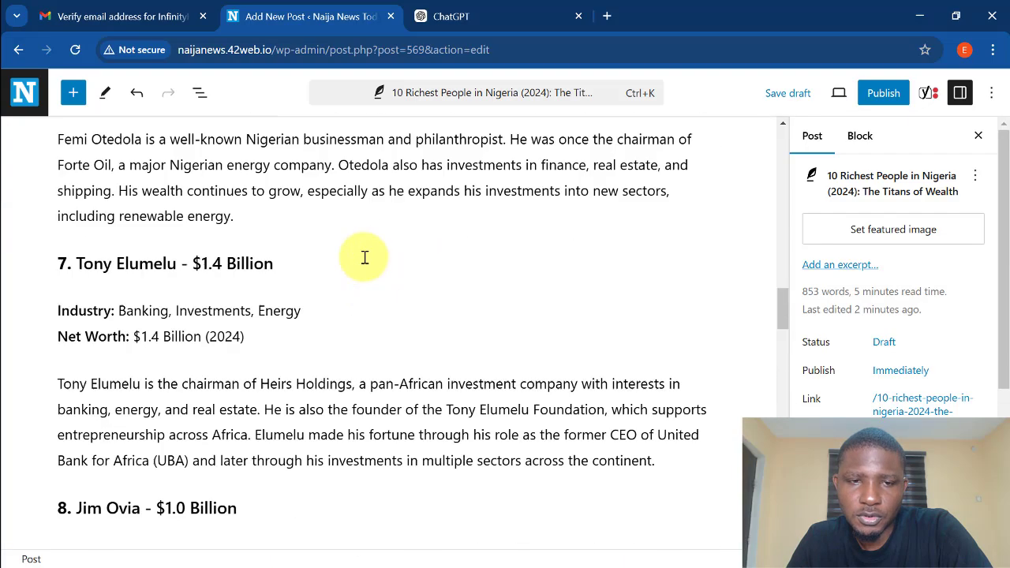
scroll(364, 263, down, 12)
scroll(365, 263, down, 6)
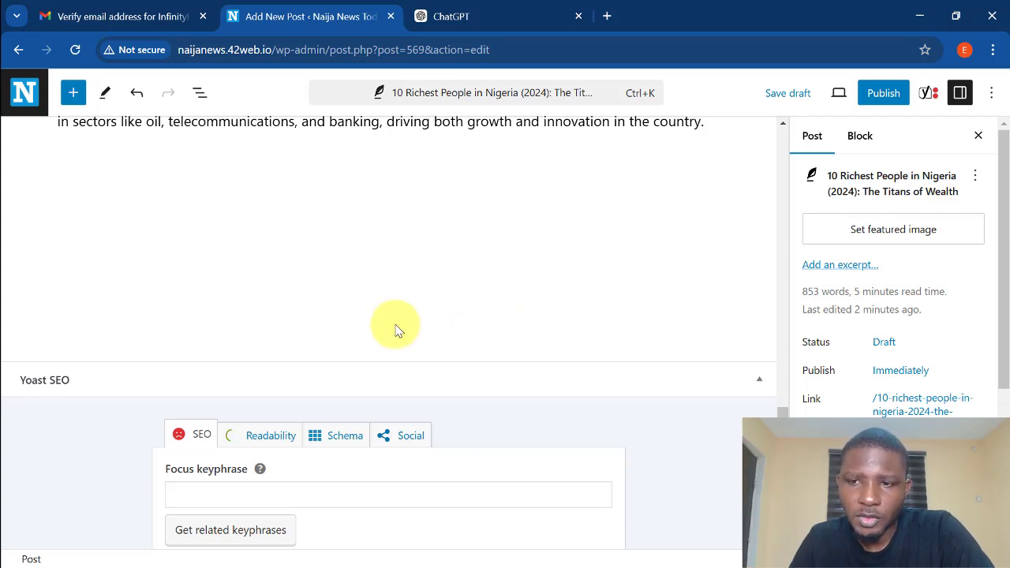
scroll(269, 361, down, 2)
scroll(236, 289, down, 1)
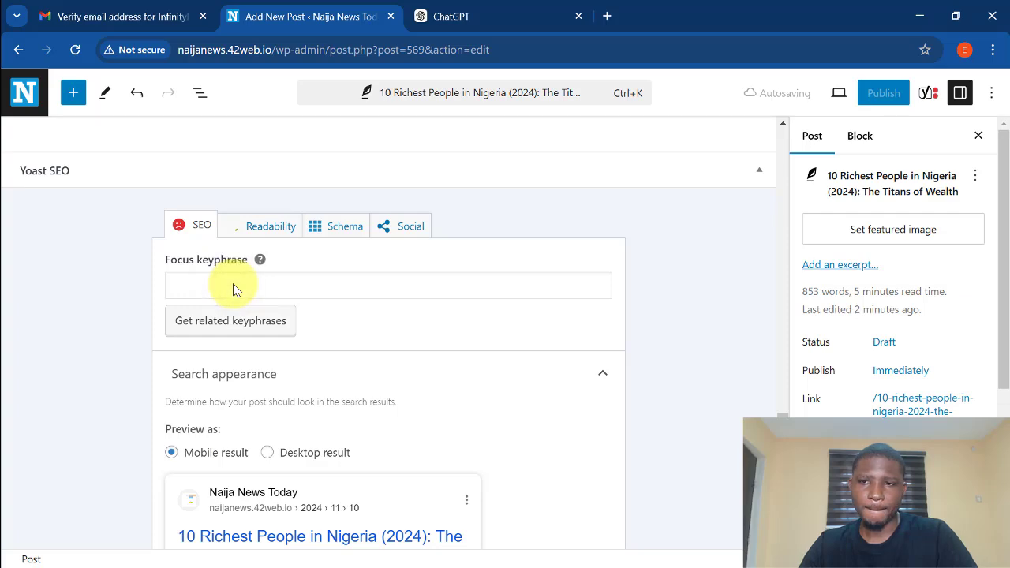
- Enter '10 Richest People in Nigeria' as the Yoast focus keyphrase, trimmed from the pasted title
scroll(233, 290, down, 1)
click(300, 232)
key(ctrl+v)
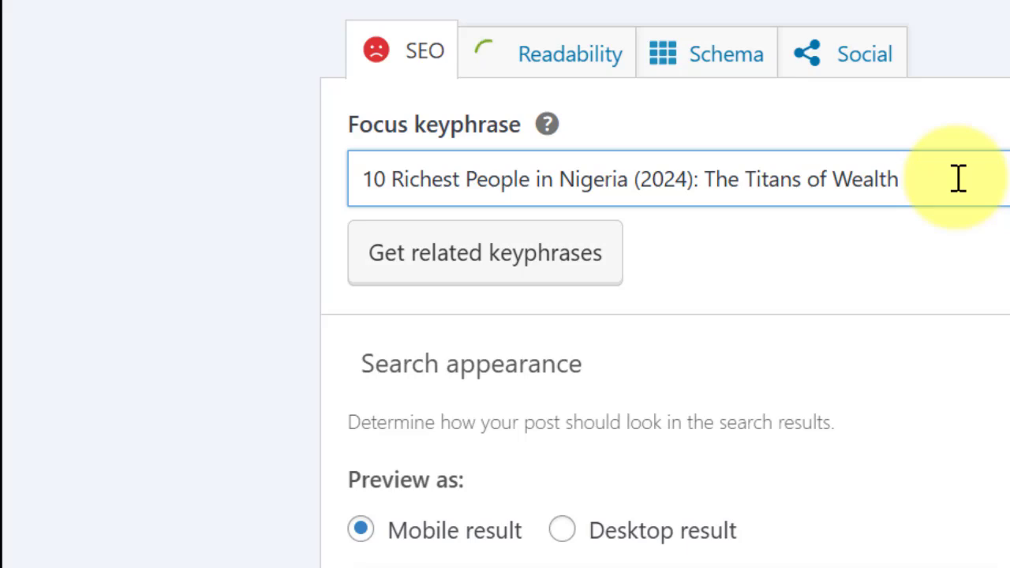
key(BackSpace)
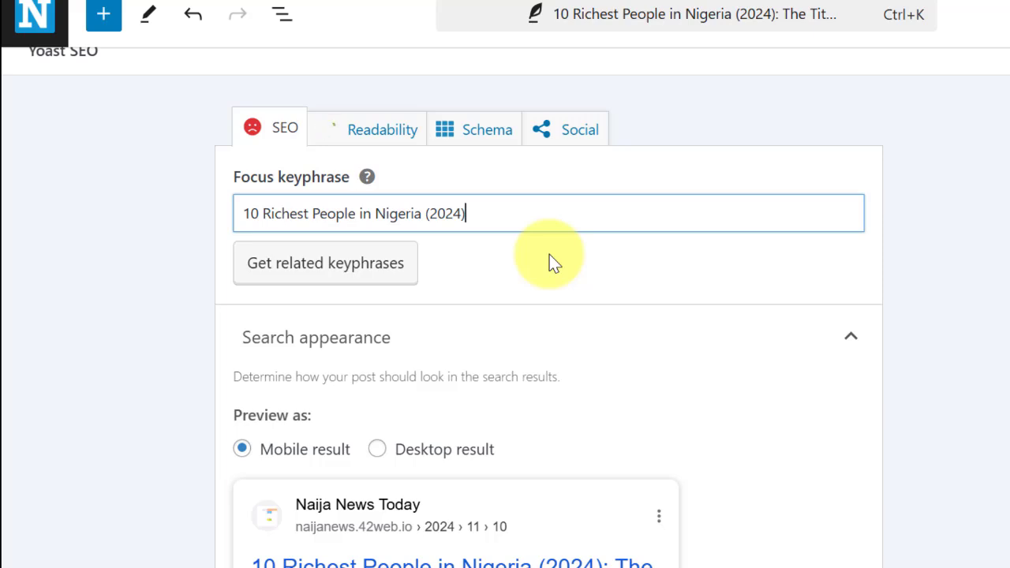
key(BackSpace)
key(BackSpace)
key(BackSpace)
key(BackSpace)
key(BackSpace)
key(BackSpace)
key(BackSpace)
click(530, 265)
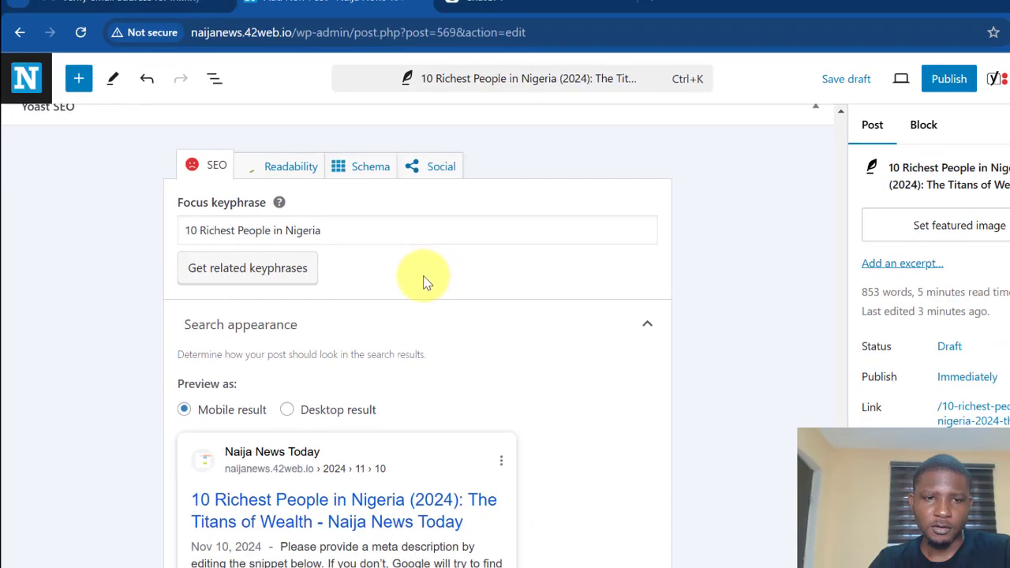
scroll(555, 274, down, 1)
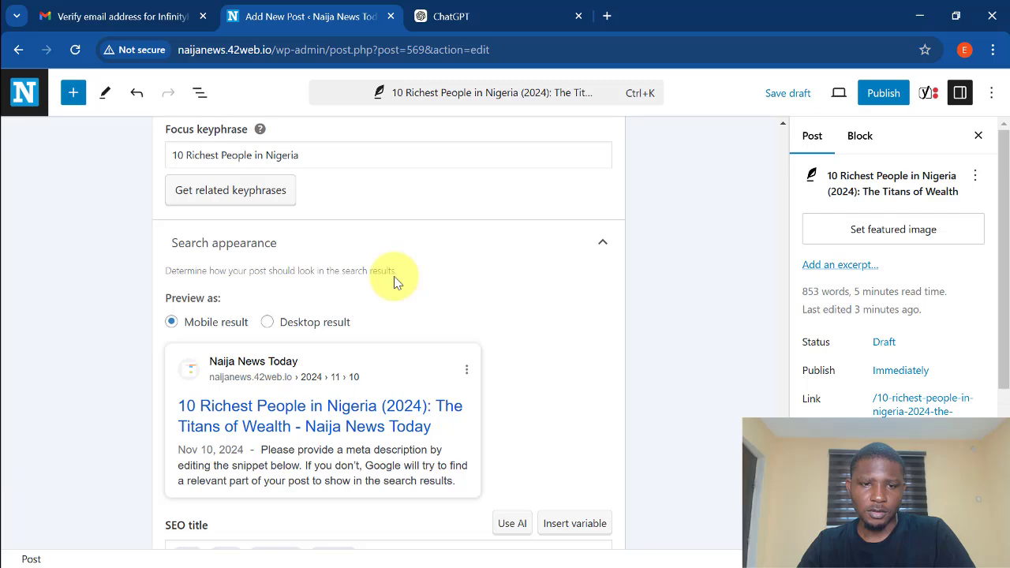
scroll(394, 278, up, 1)
scroll(232, 280, down, 2)
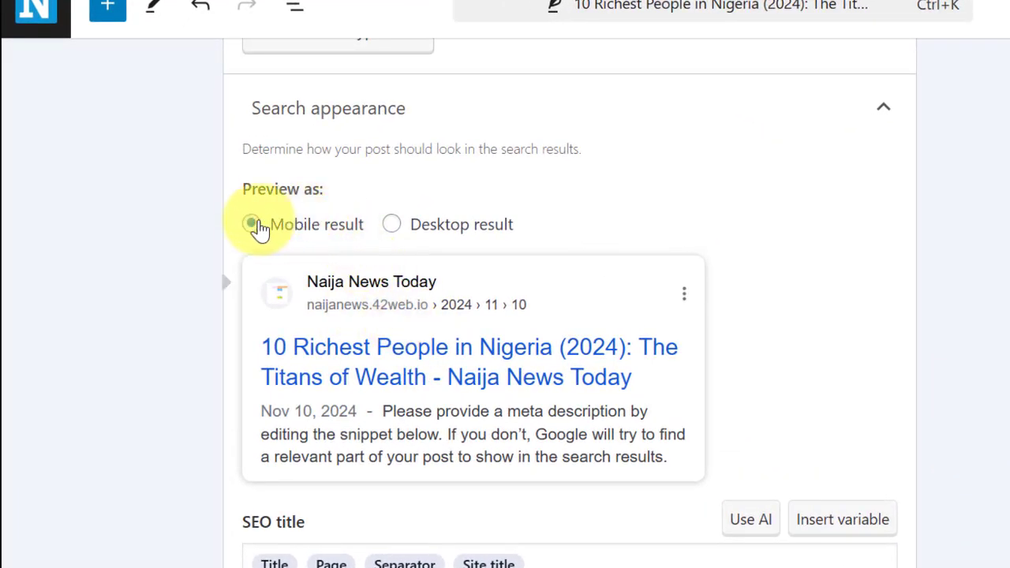
click(391, 227)
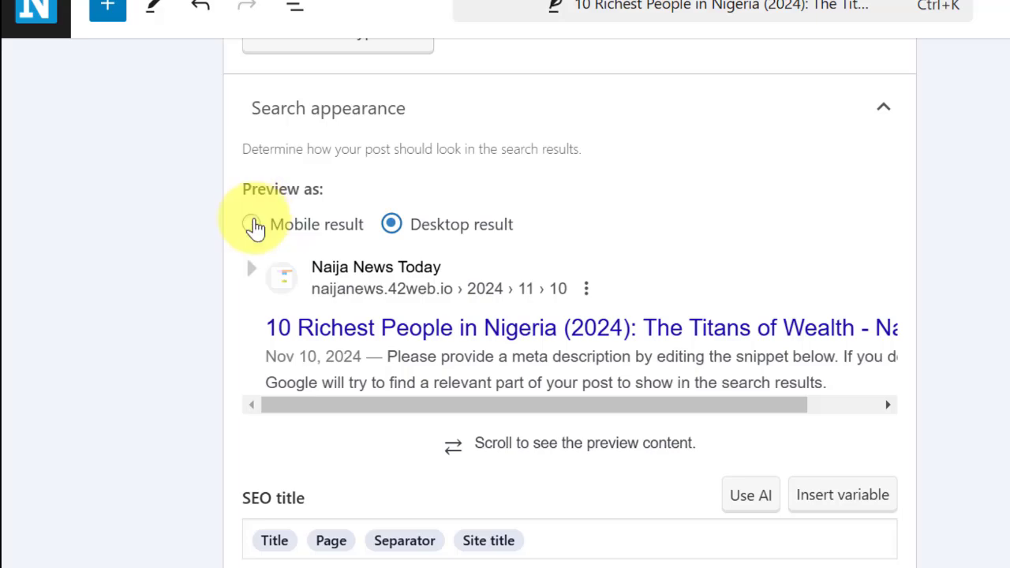
click(253, 225)
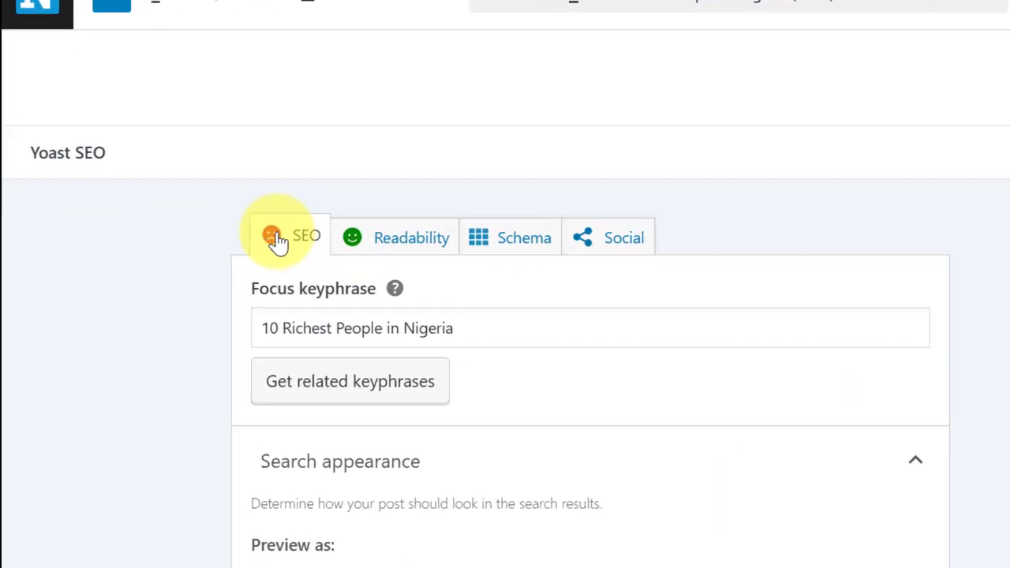
- Read the Yoast SEO analysis: 7 problems, like missing meta description and links, and 6 good results
scroll(276, 241, down, 6)
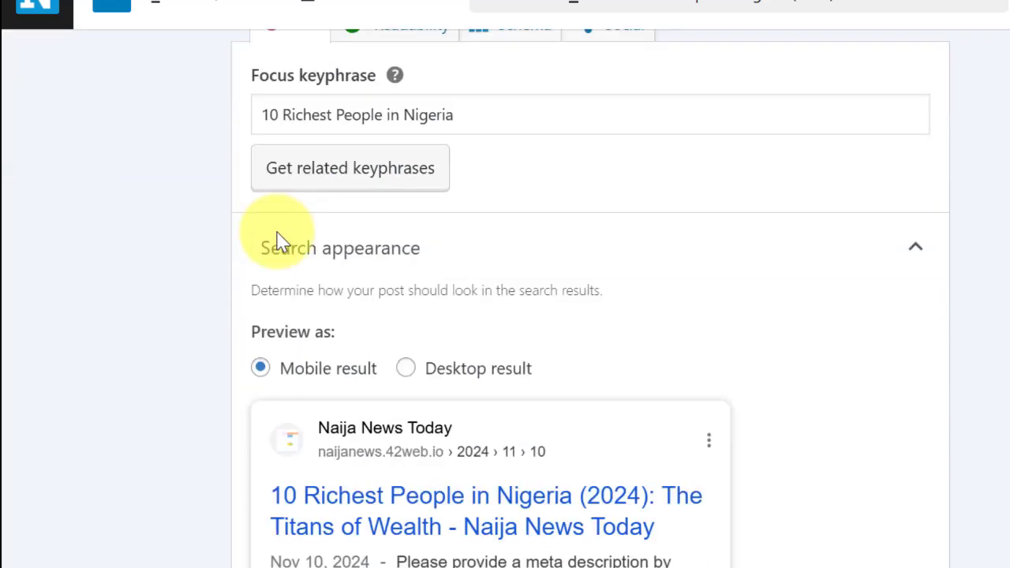
scroll(331, 339, down, 3)
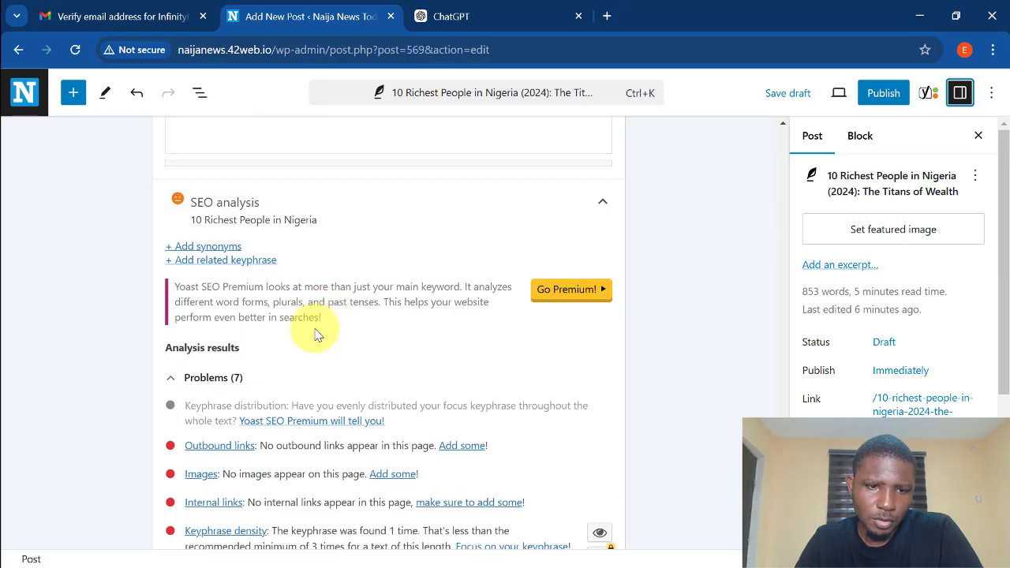
scroll(192, 299, down, 1)
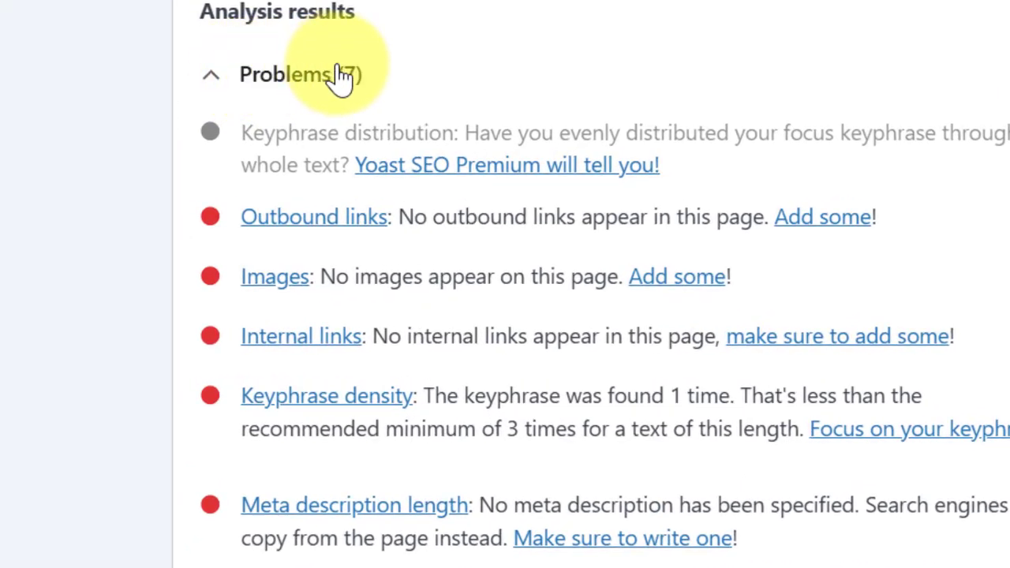
scroll(399, 318, down, 3)
scroll(405, 316, down, 3)
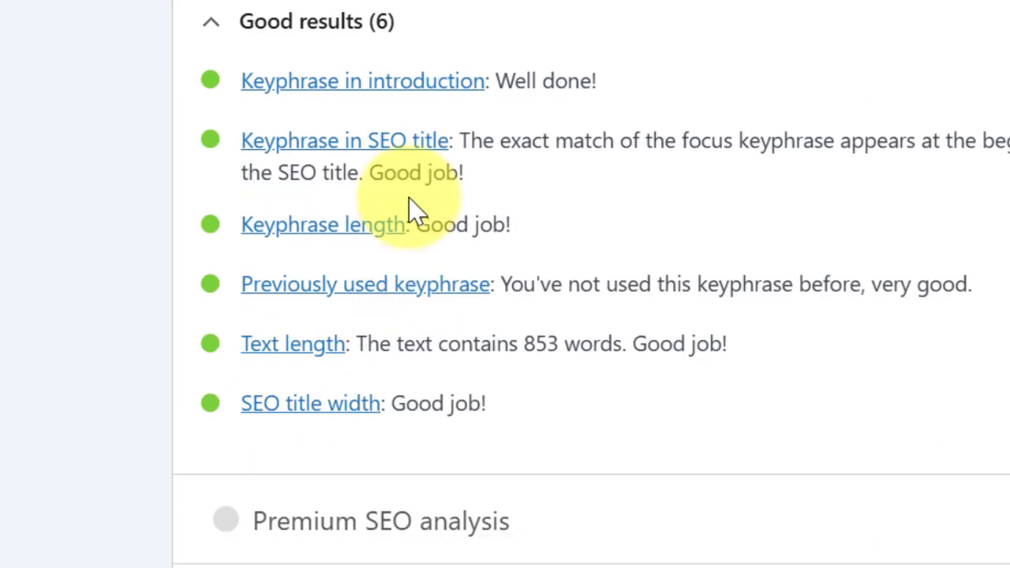
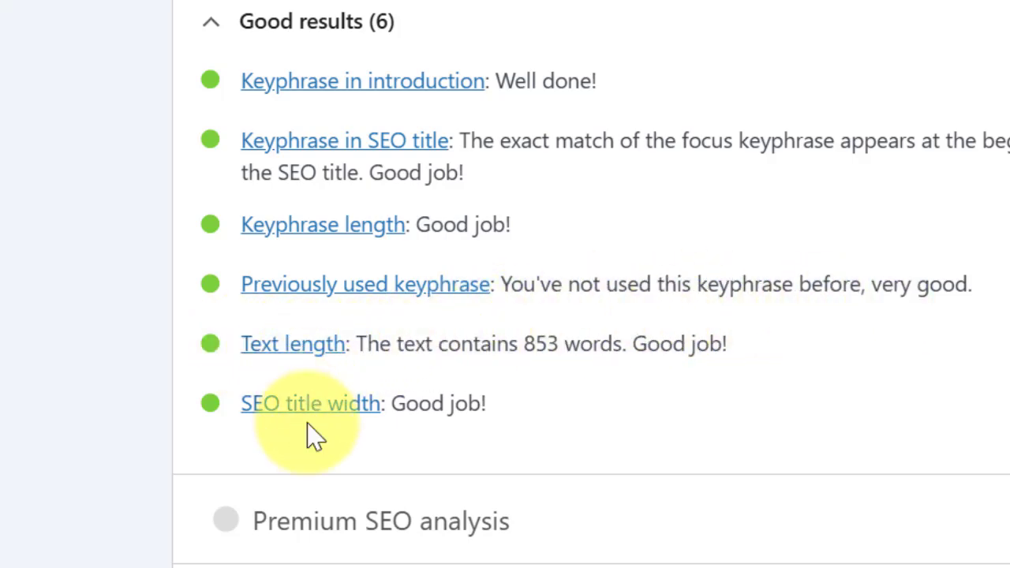
scroll(307, 432, up, 2)
scroll(316, 493, up, 6)
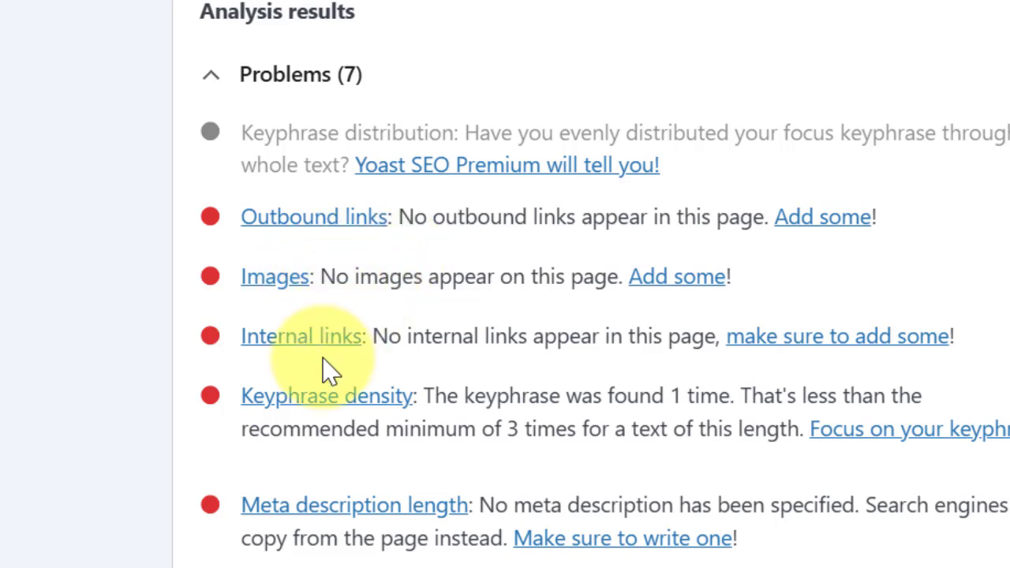
scroll(323, 357, down, 2)
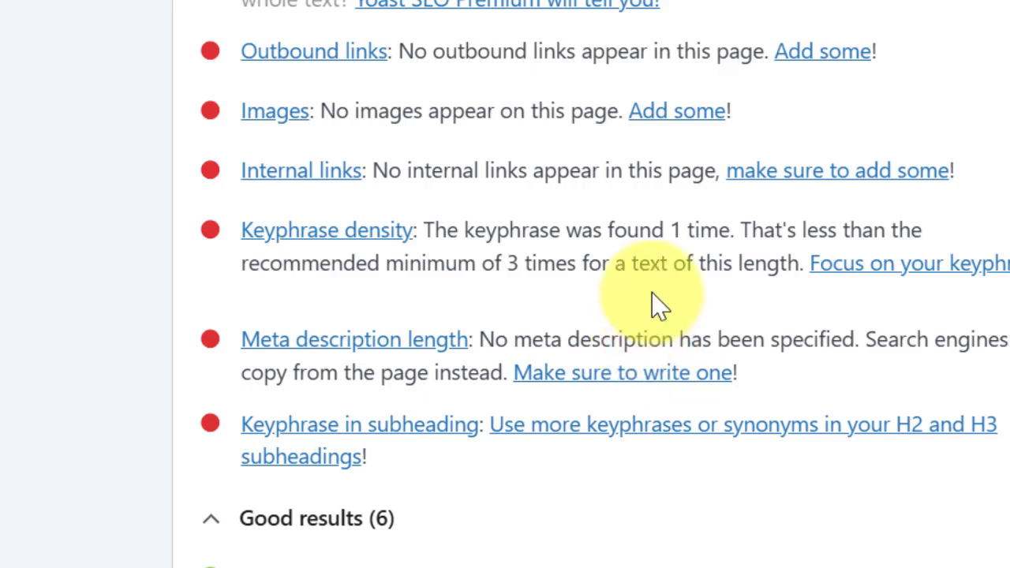
scroll(654, 305, down, 3)
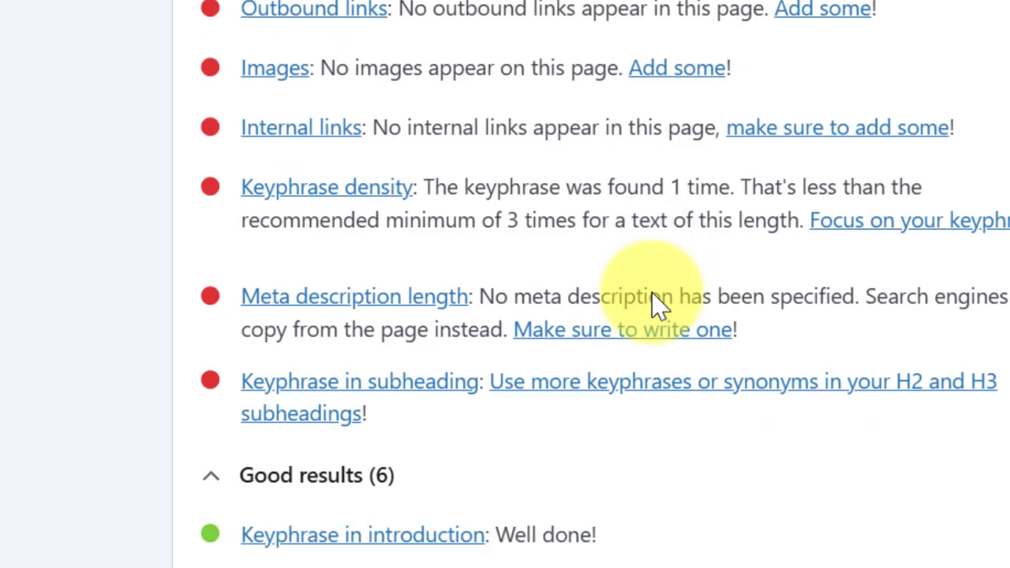
scroll(404, 300, up, 5)
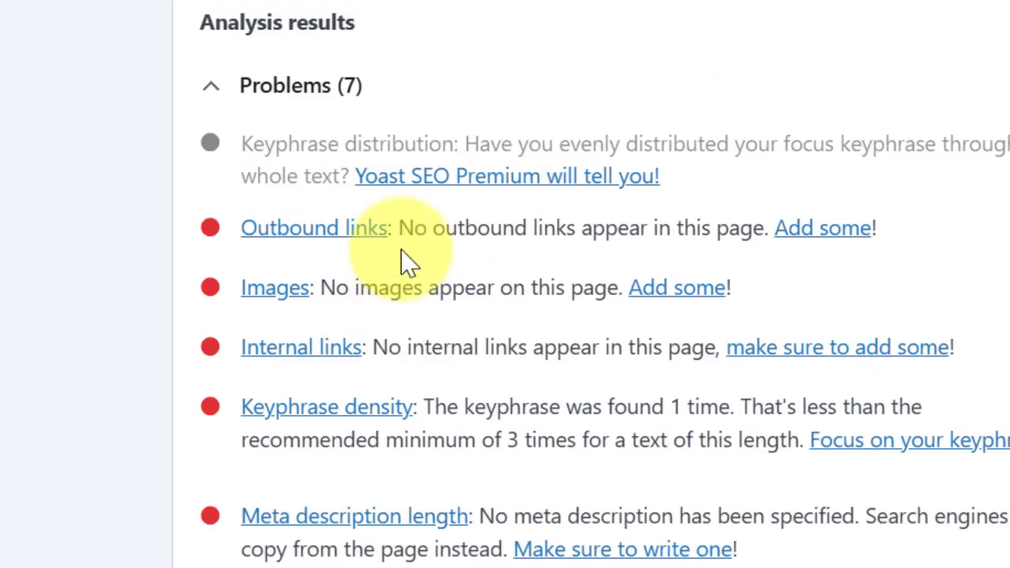
scroll(405, 276, up, 4)
scroll(252, 379, down, 6)
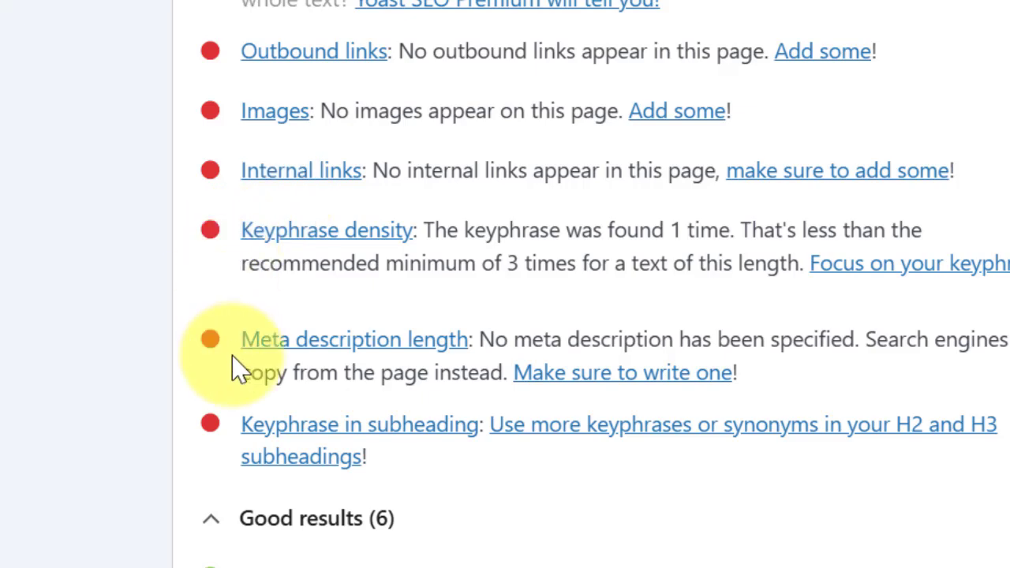
scroll(339, 290, up, 6)
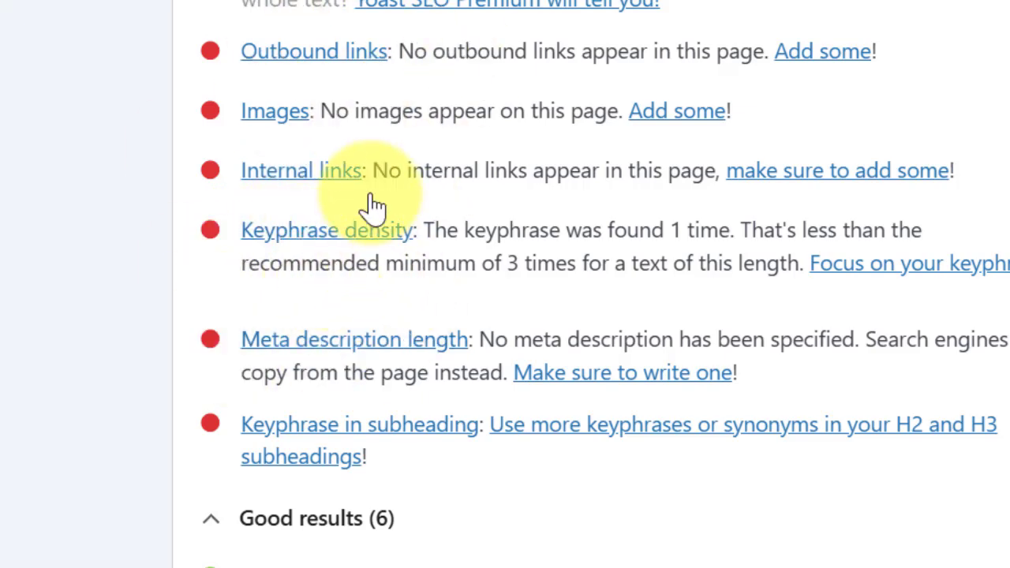
scroll(702, 240, up, 8)
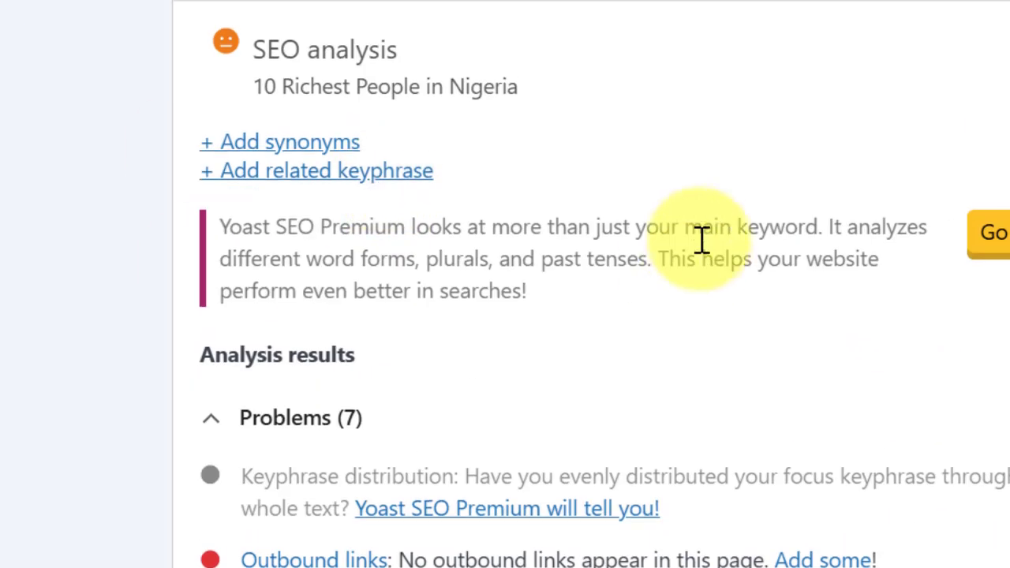
scroll(701, 240, down, 6)
scroll(701, 239, down, 6)
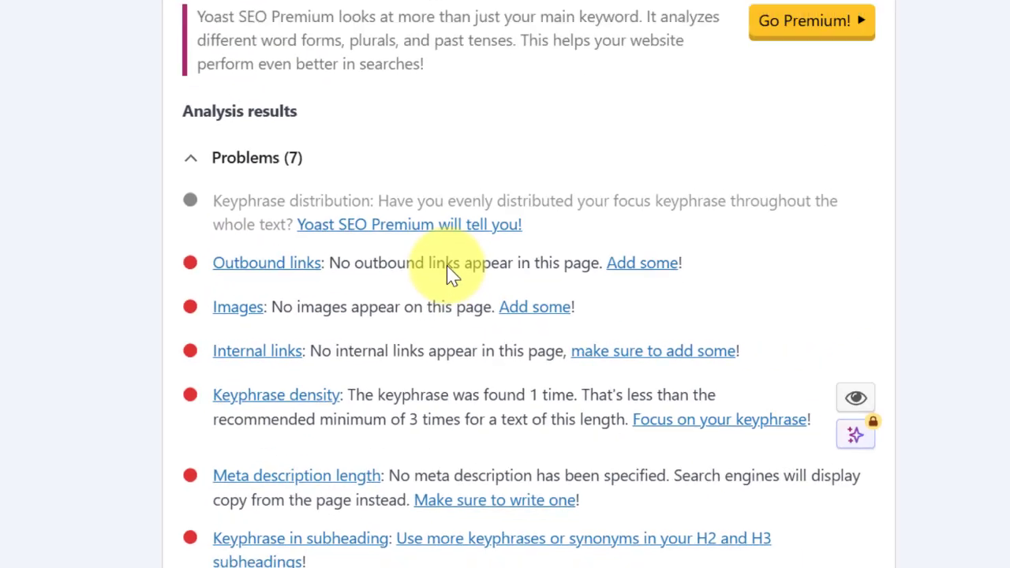
scroll(338, 306, up, 15)
scroll(338, 305, up, 15)
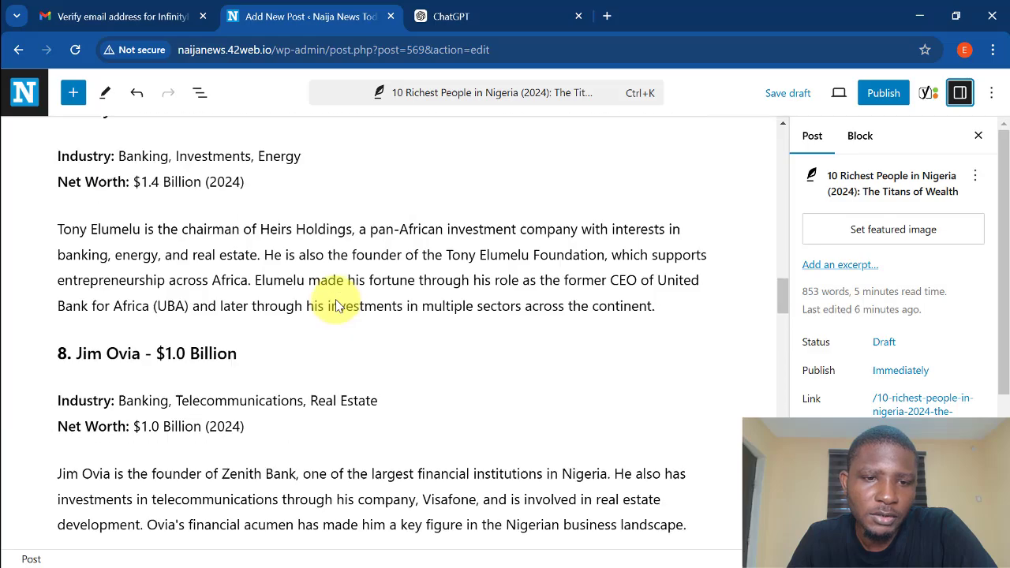
scroll(336, 305, up, 4)
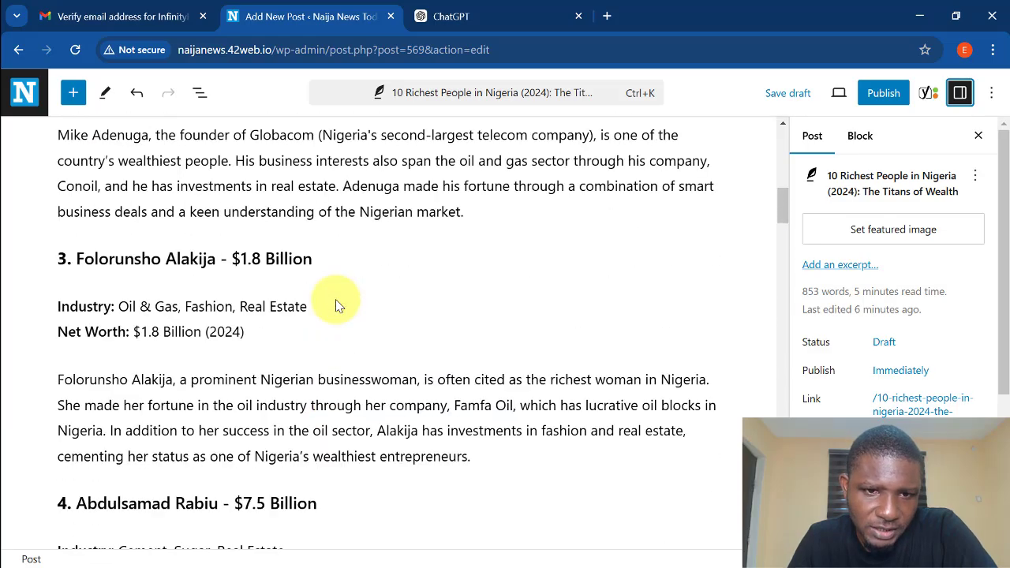
scroll(336, 305, up, 4)
scroll(335, 306, up, 5)
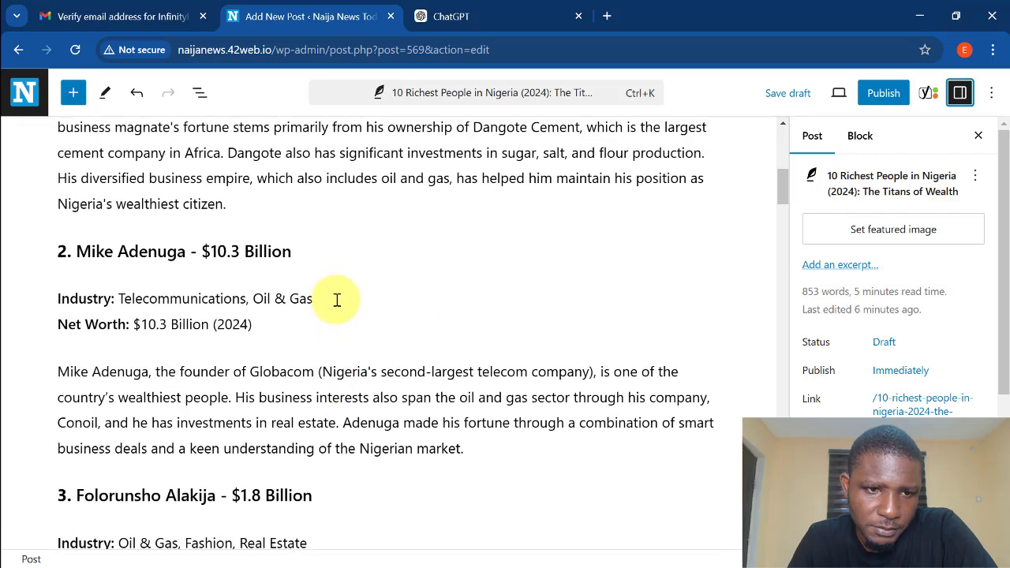
drag(76, 217, 338, 219)
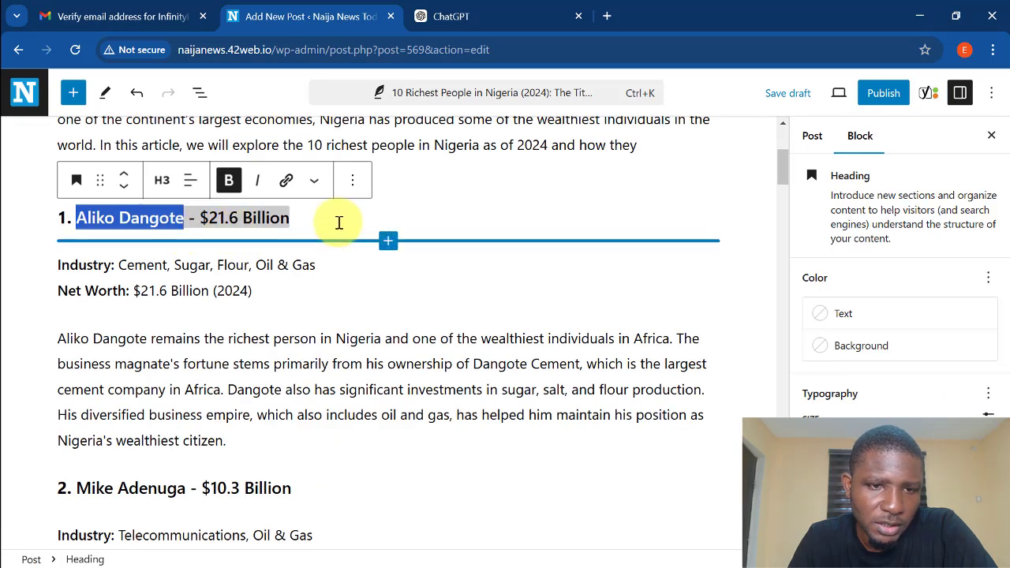
click(335, 219)
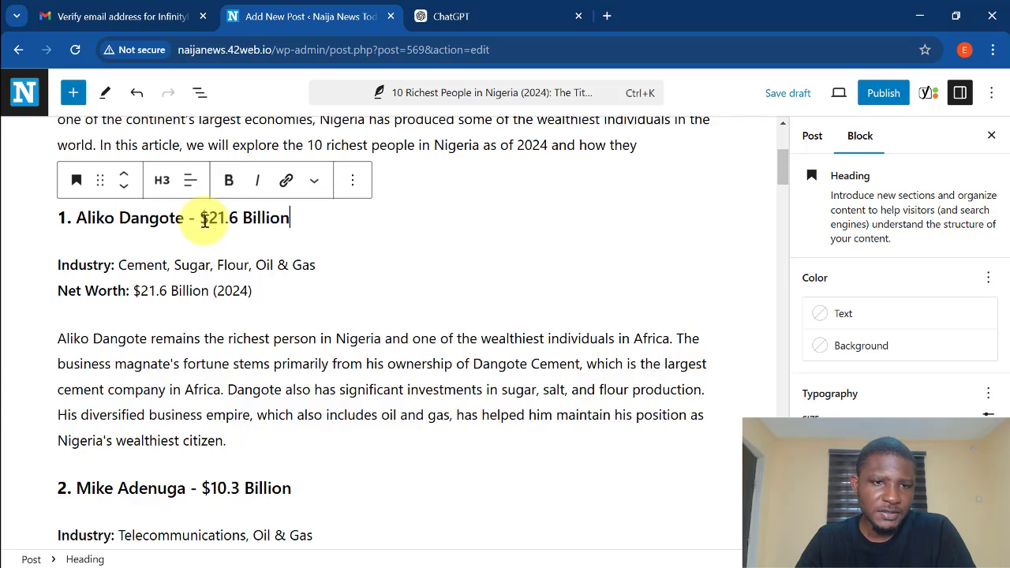
drag(203, 218, 299, 227)
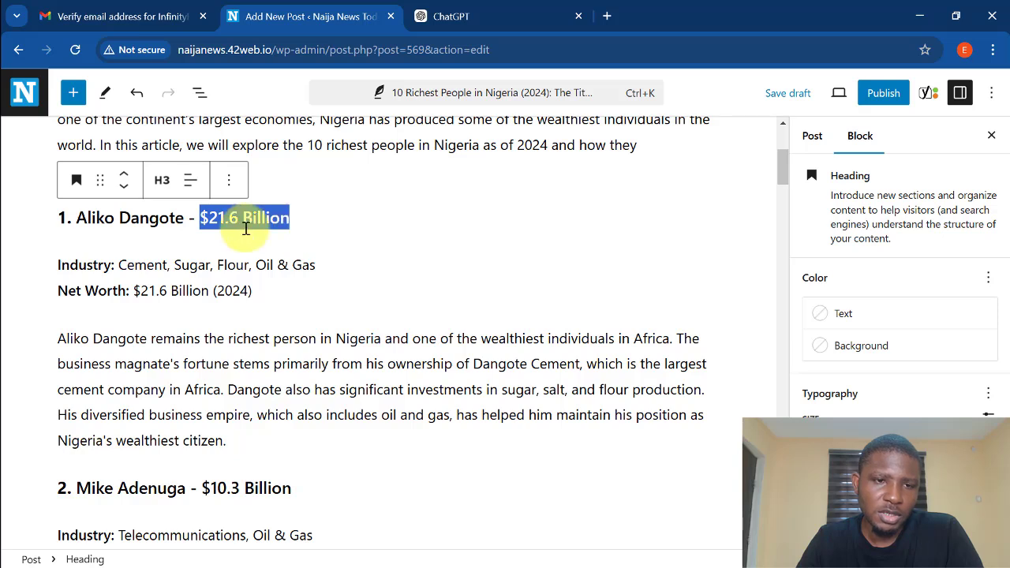
drag(185, 220, 79, 220)
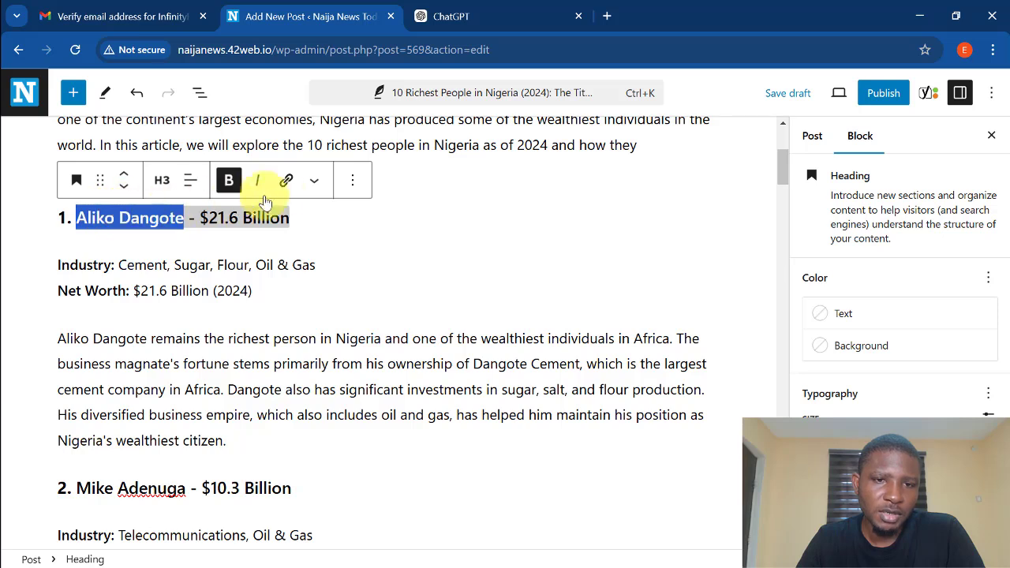
click(288, 181)
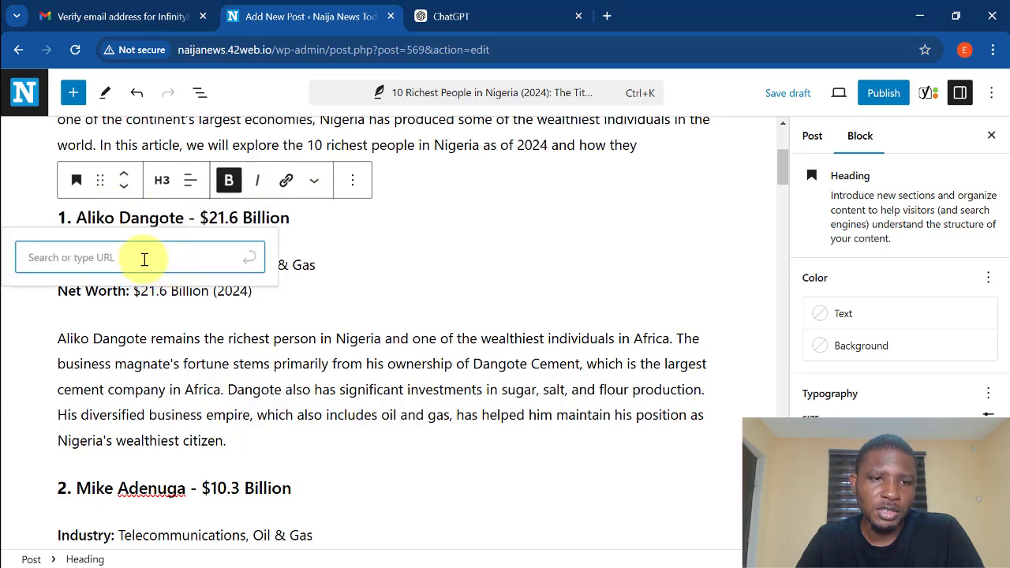
text(www.dangote.com)
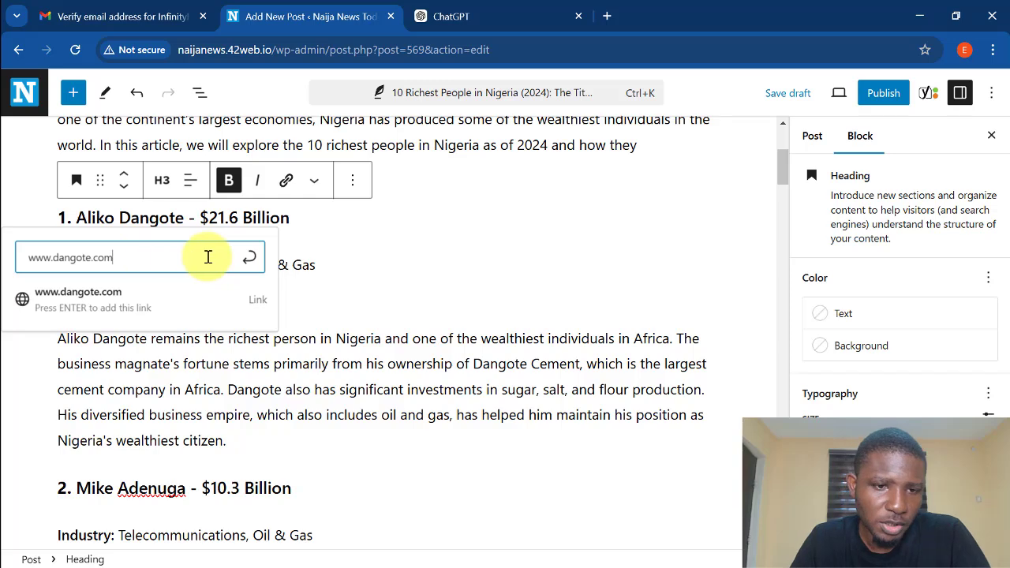
click(249, 257)
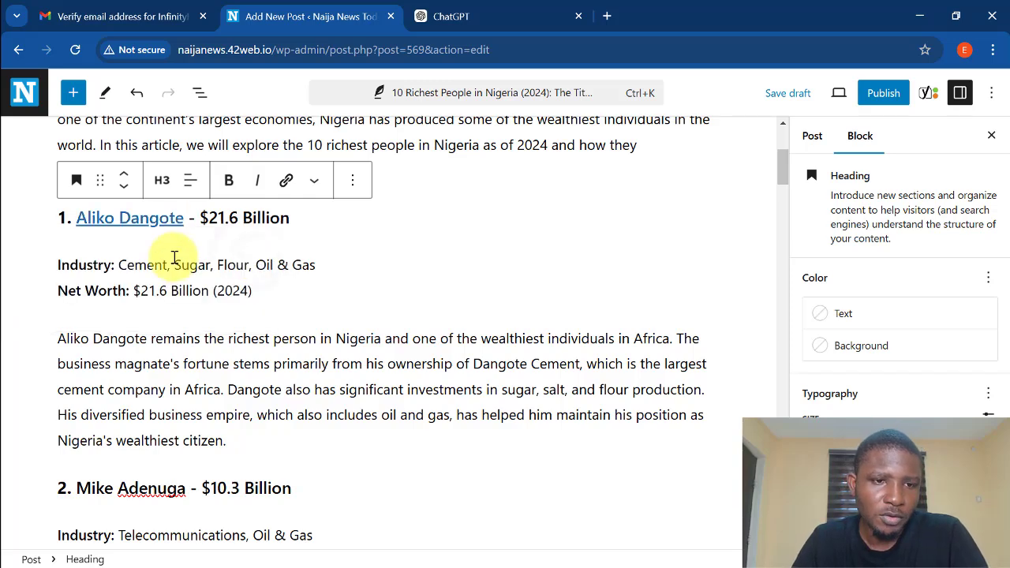
scroll(162, 272, down, 3)
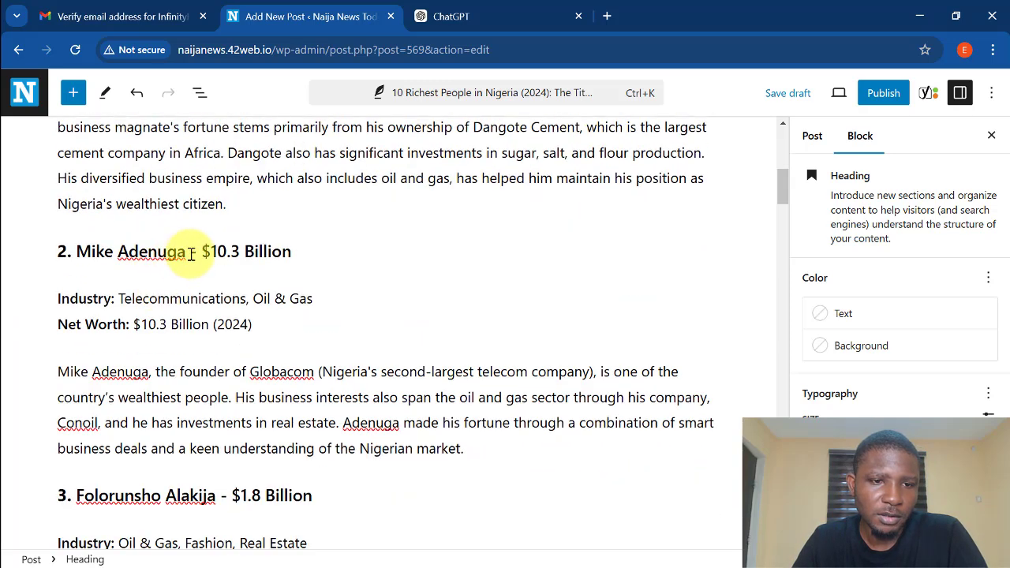
drag(188, 253, 77, 253)
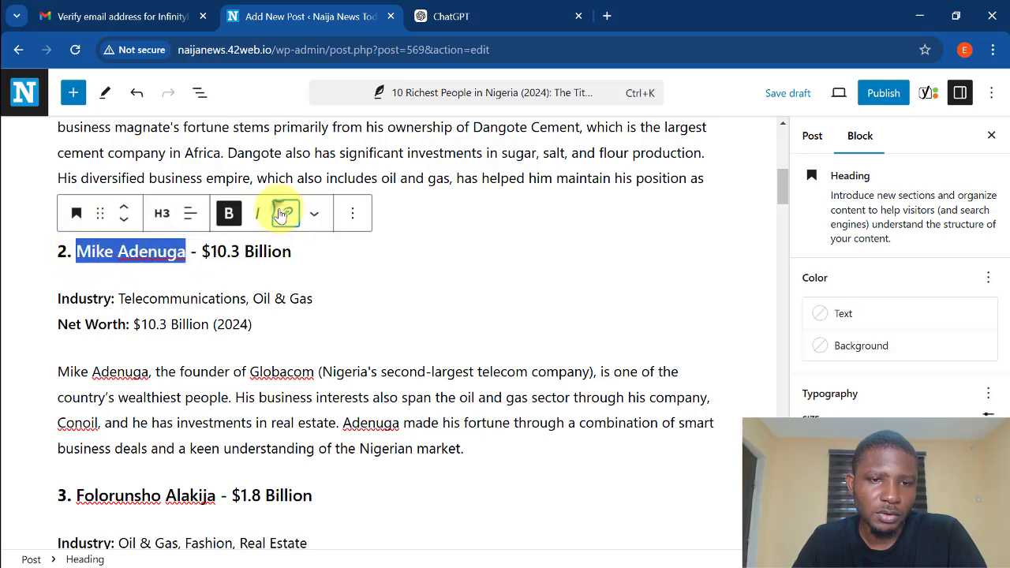
click(280, 215)
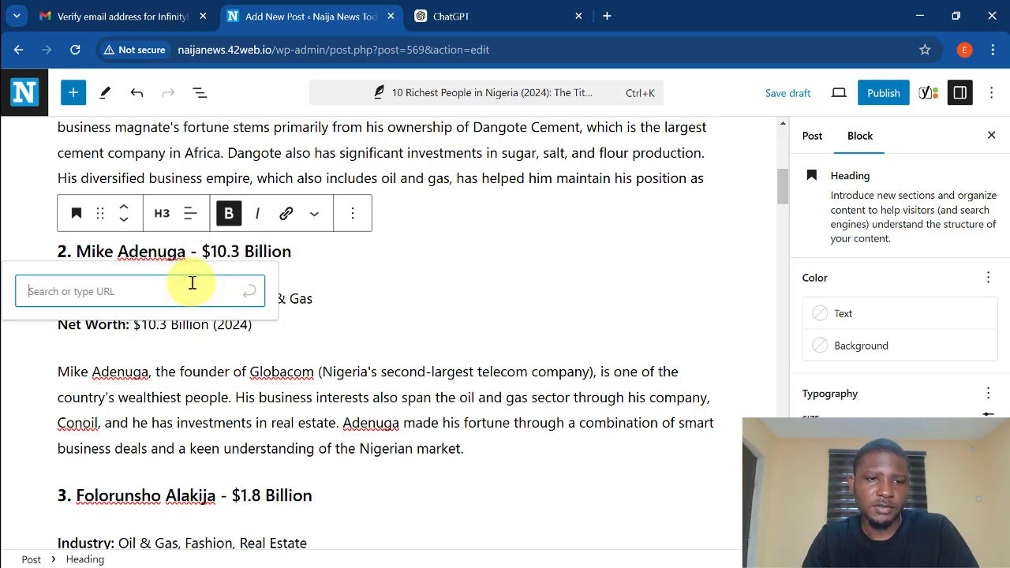
text(www.adenuga.com)
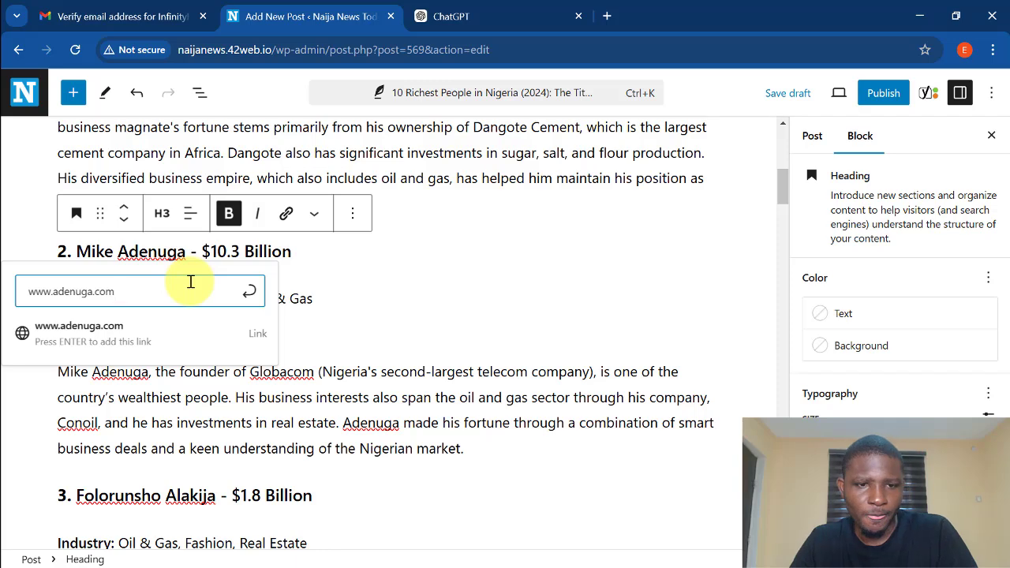
click(246, 291)
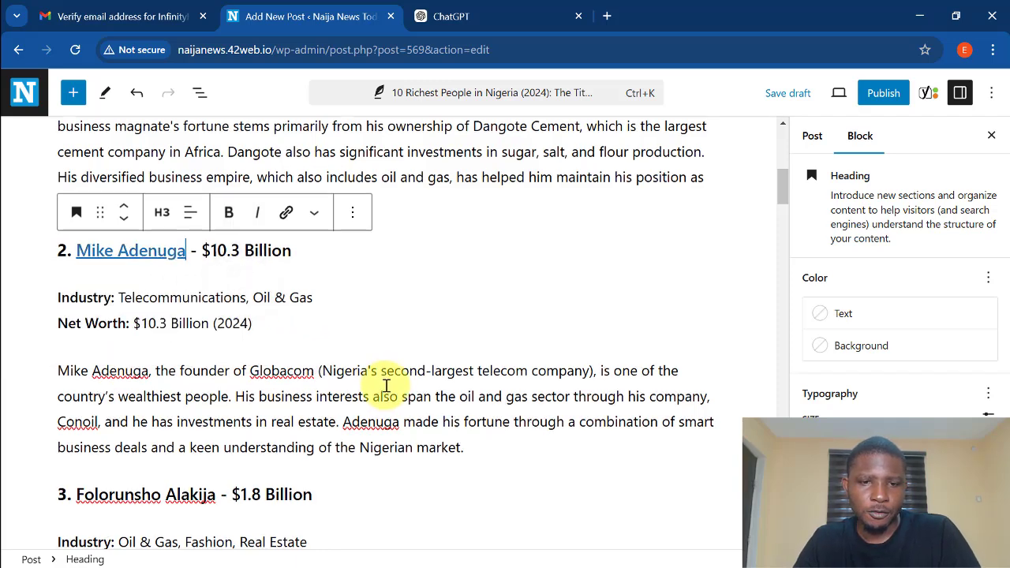
scroll(386, 386, down, 2)
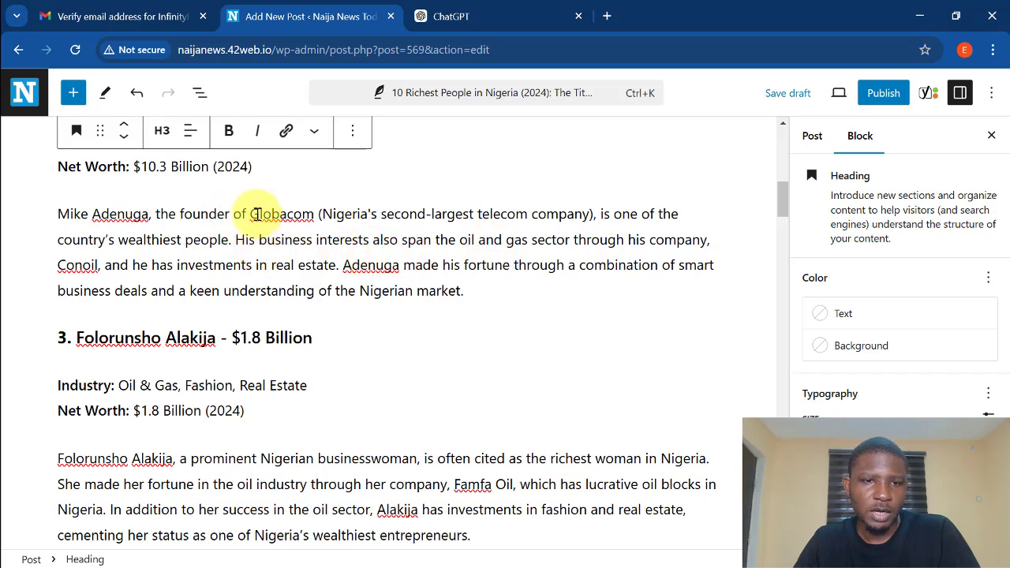
drag(251, 215, 316, 219)
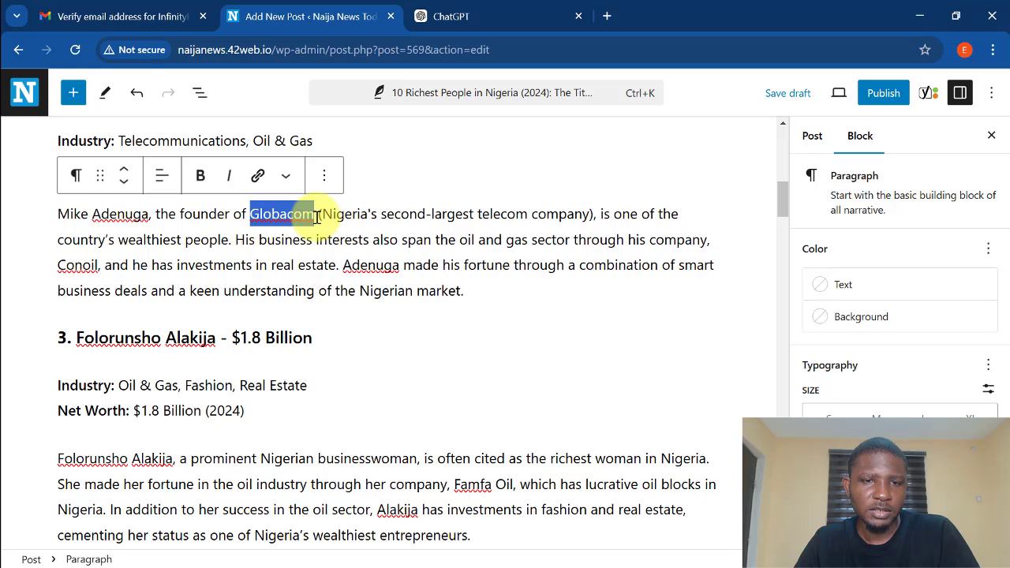
click(259, 176)
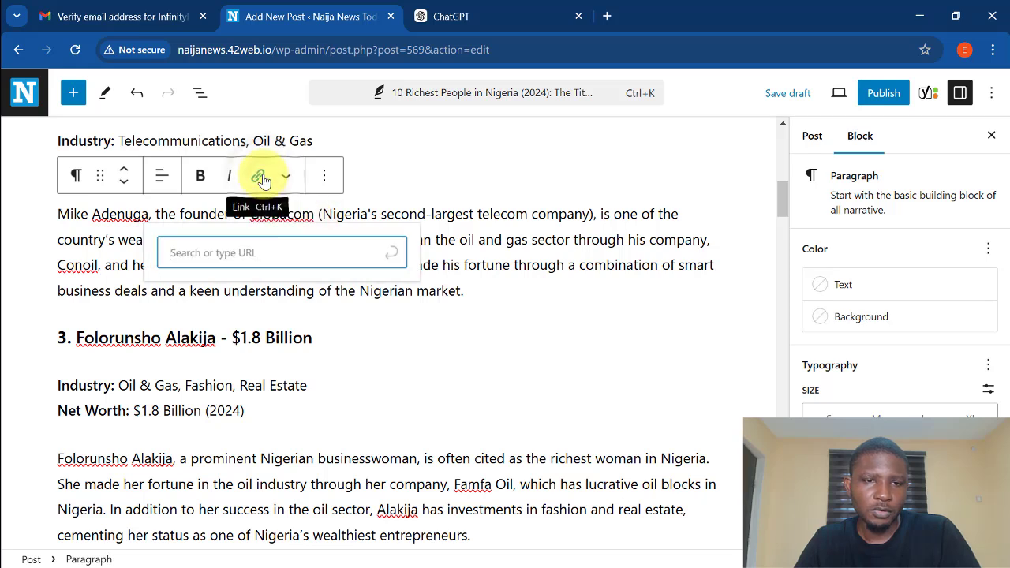
text(www)
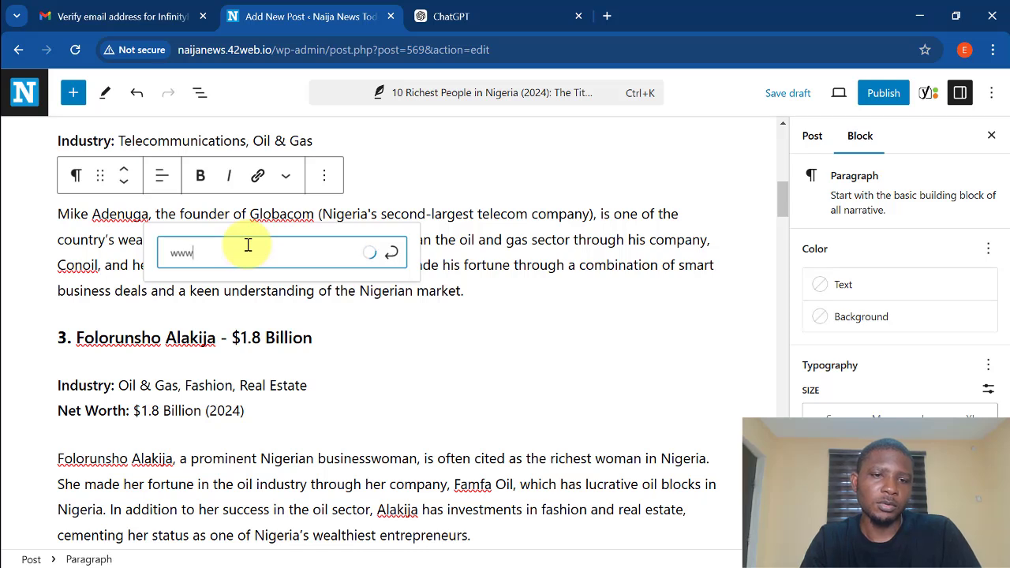
text(.glong.com)
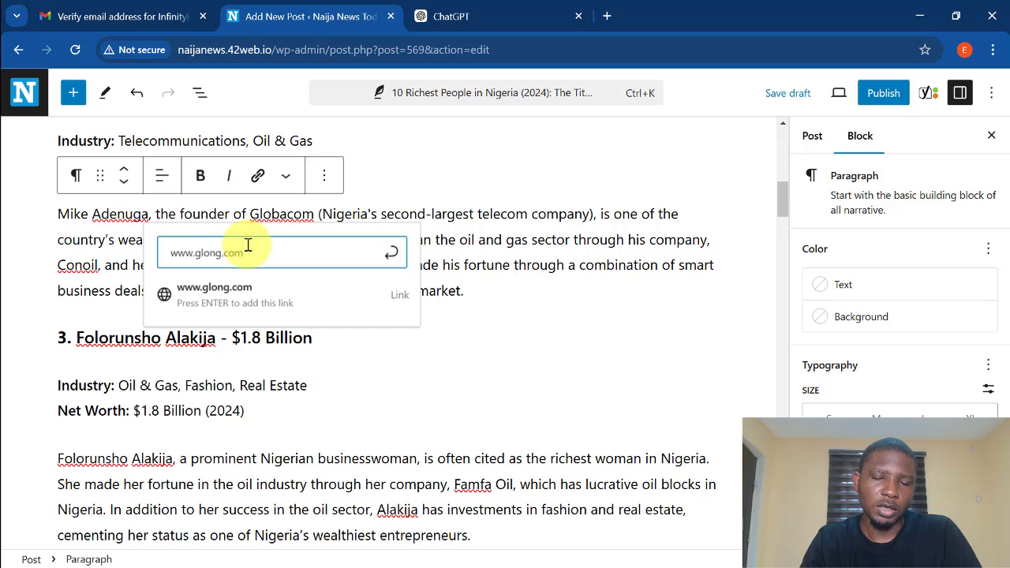
key(Return)
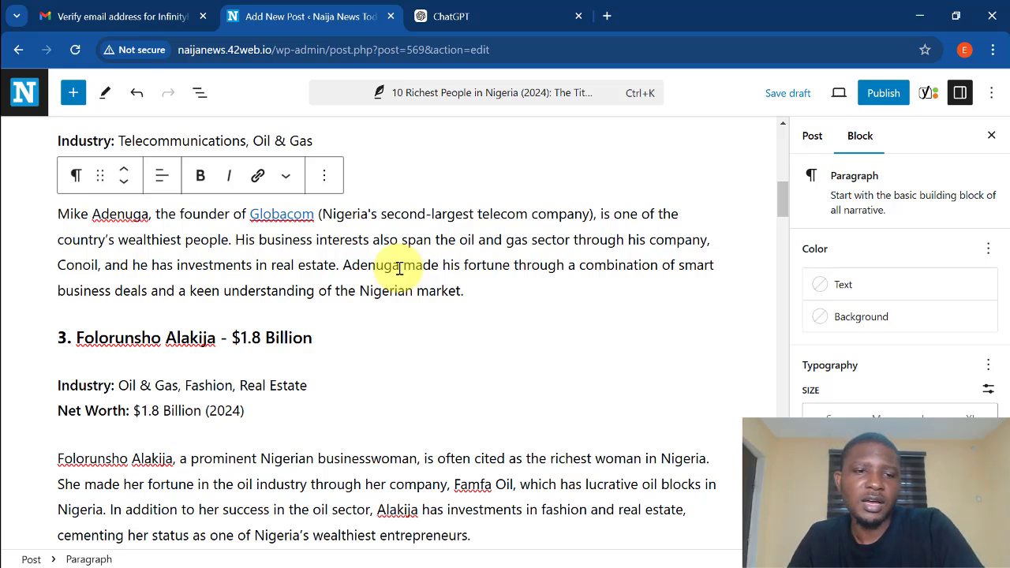
scroll(406, 327, down, 2)
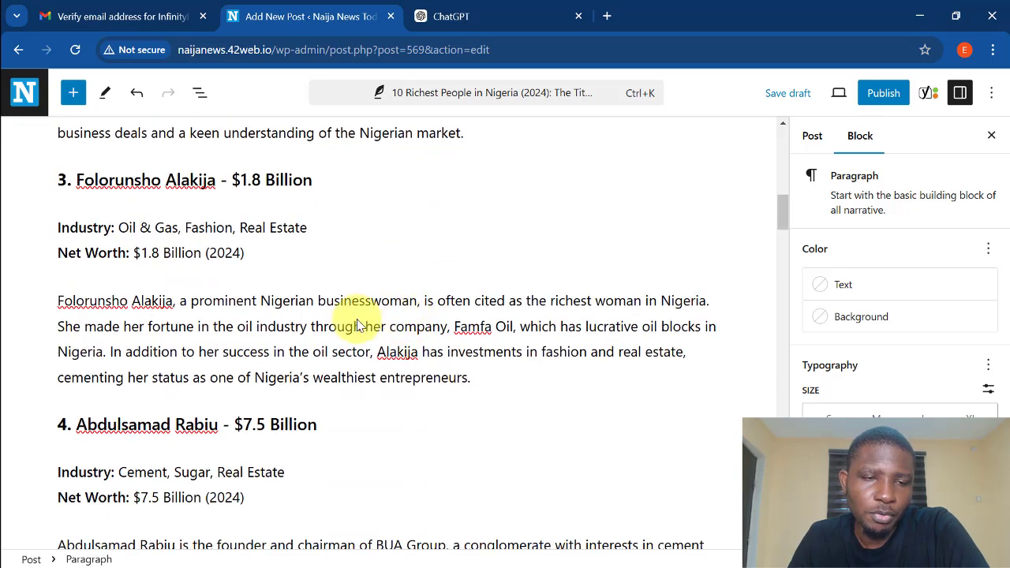
scroll(260, 285, down, 2)
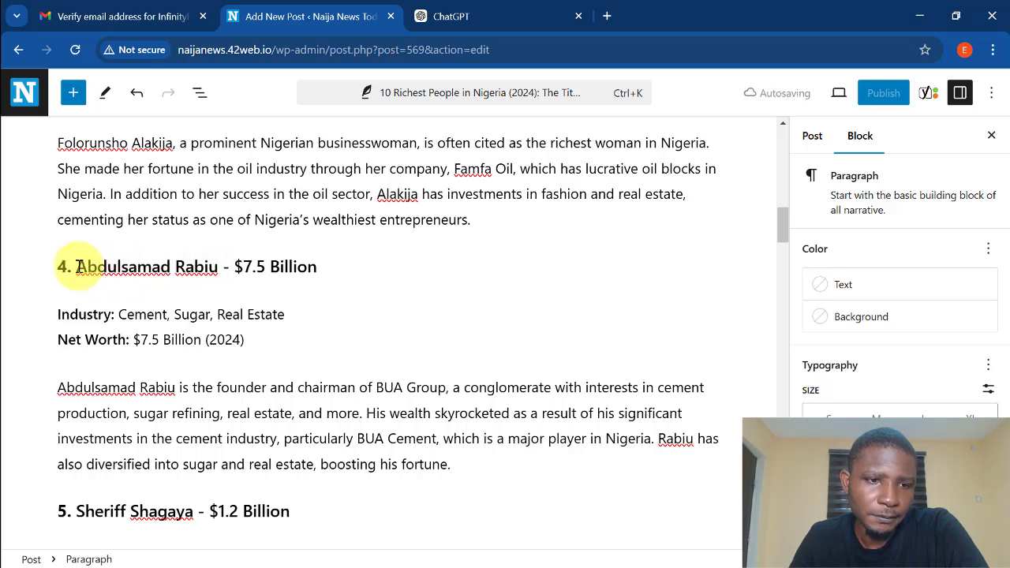
click(217, 268)
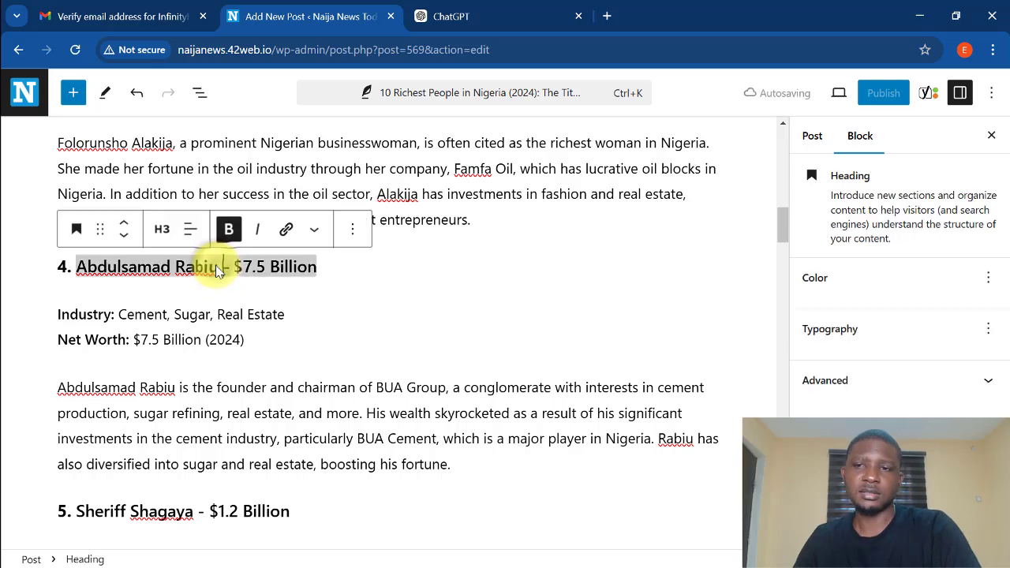
click(287, 233)
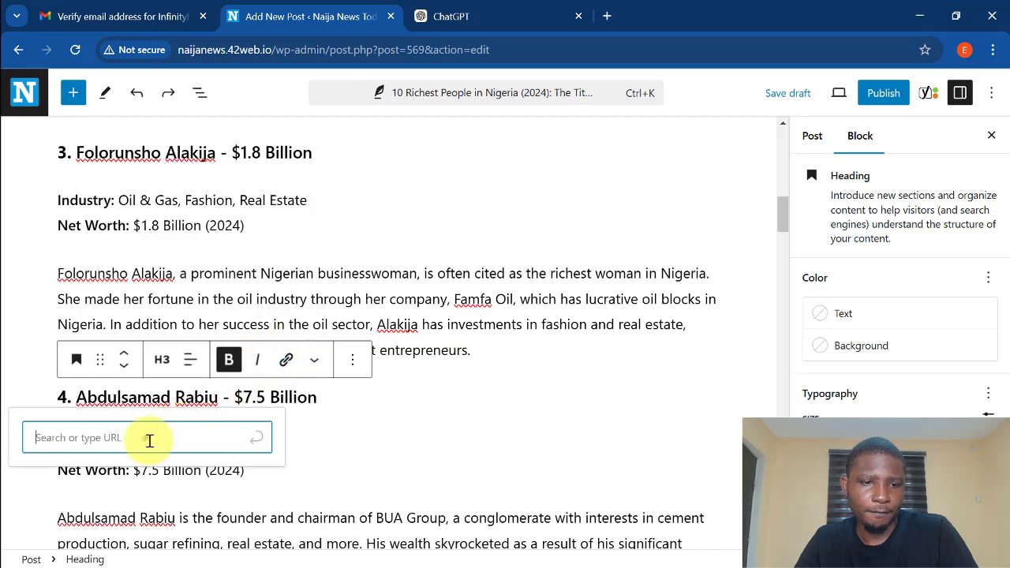
text(www)
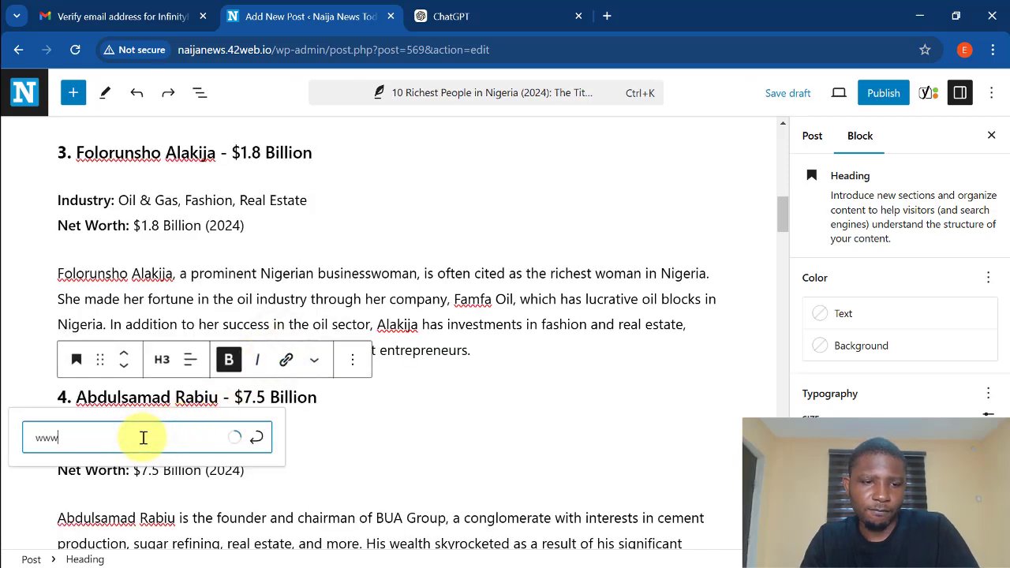
text(.rabiou)
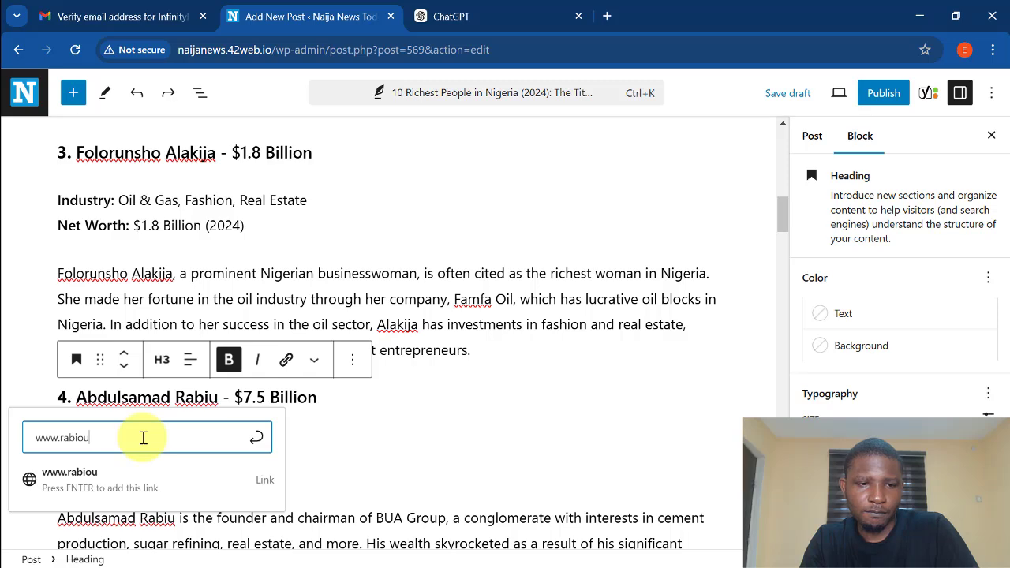
text(.com)
key(Return)
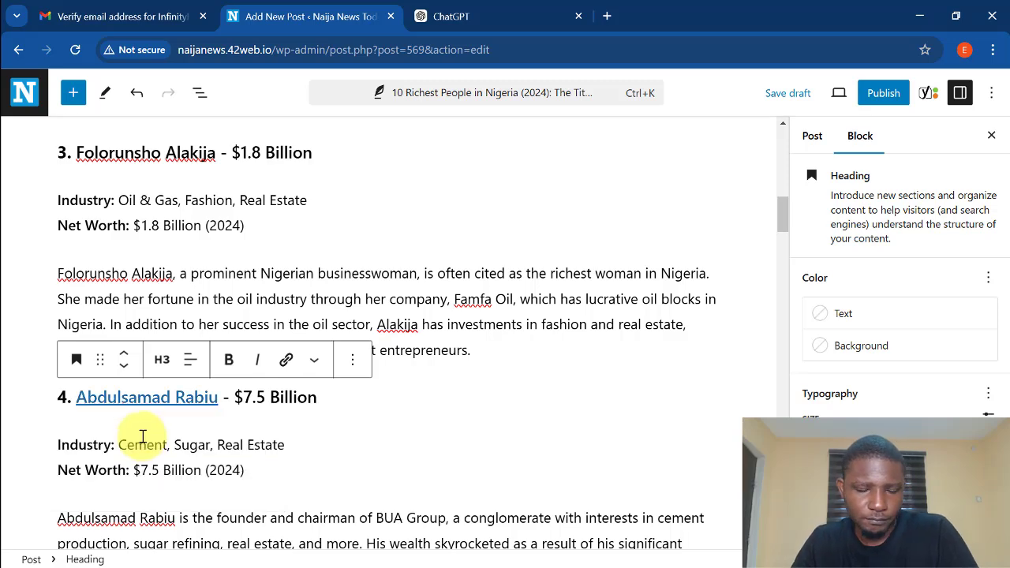
scroll(336, 426, down, 20)
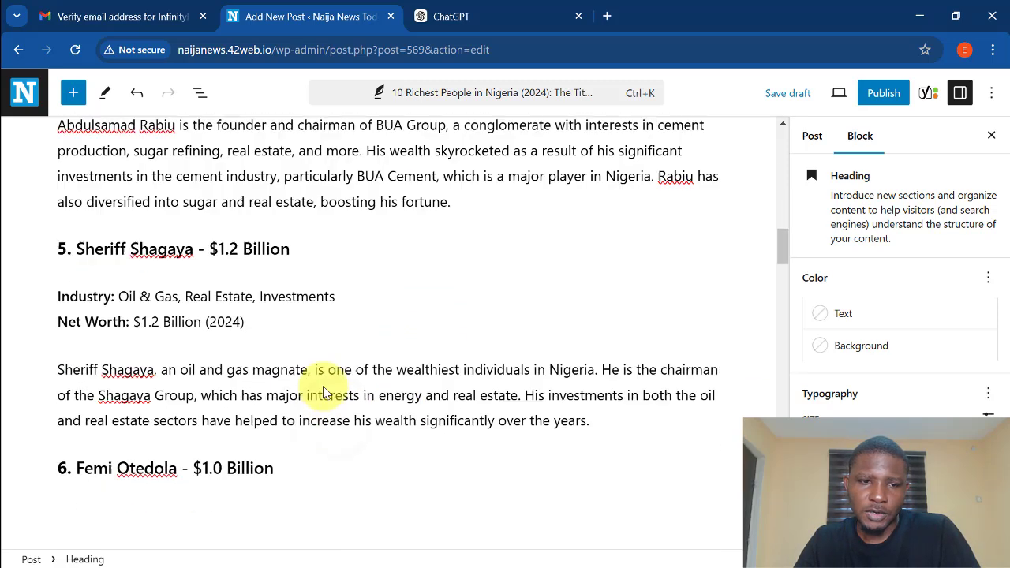
scroll(241, 474, down, 15)
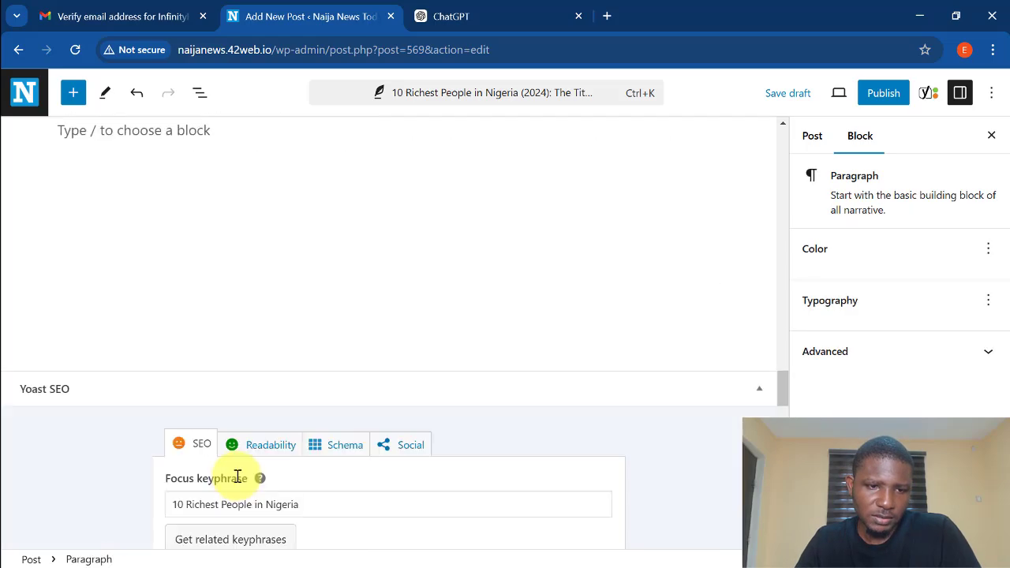
scroll(236, 467, down, 5)
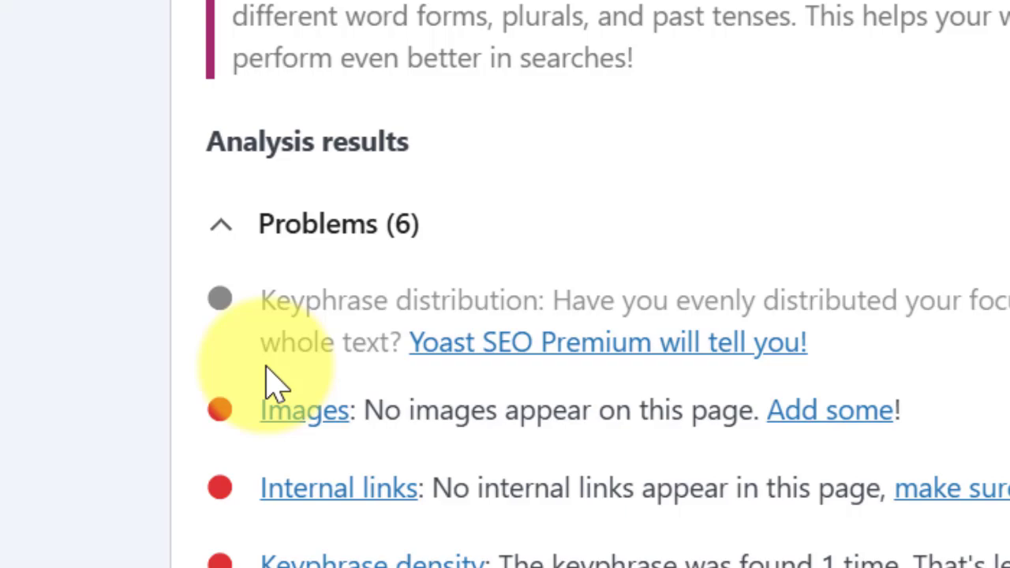
scroll(371, 562, down, 3)
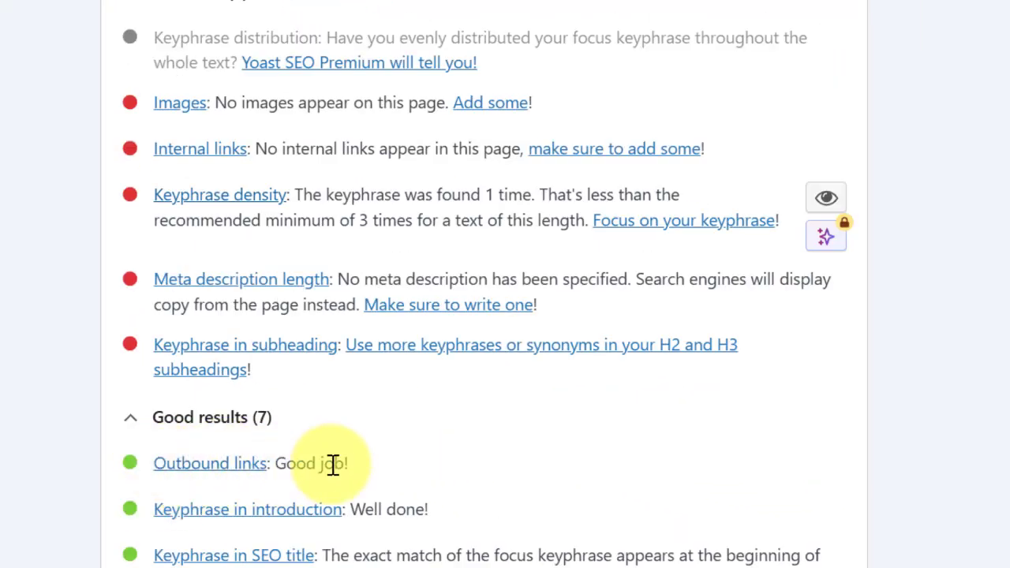
scroll(331, 464, up, 3)
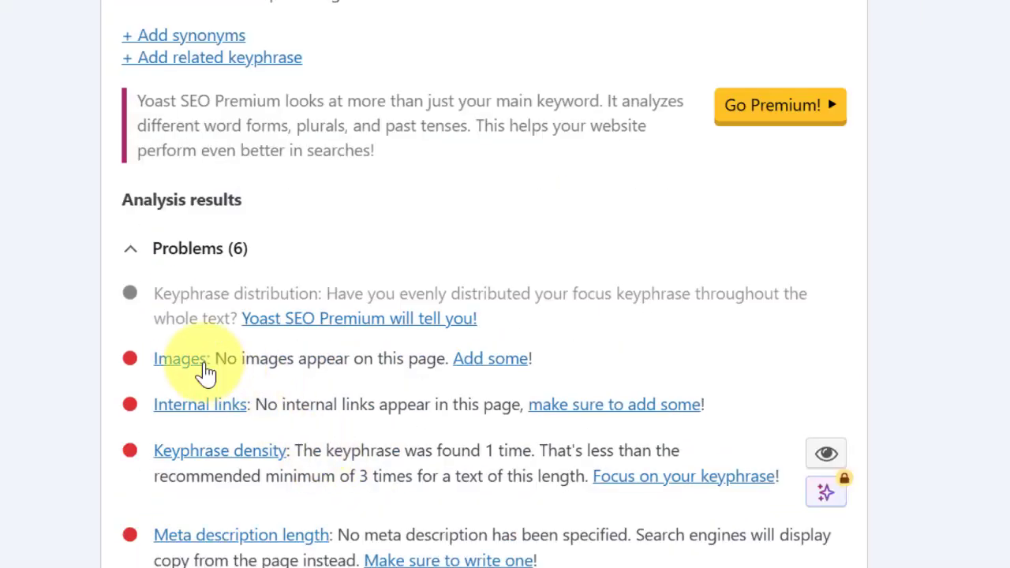
scroll(226, 387, up, 10)
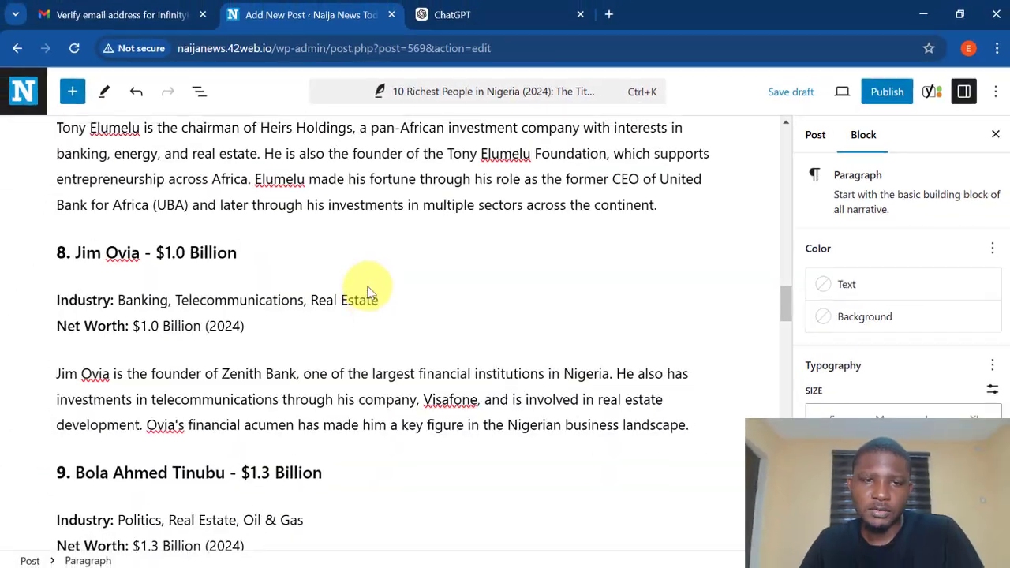
scroll(367, 292, up, 20)
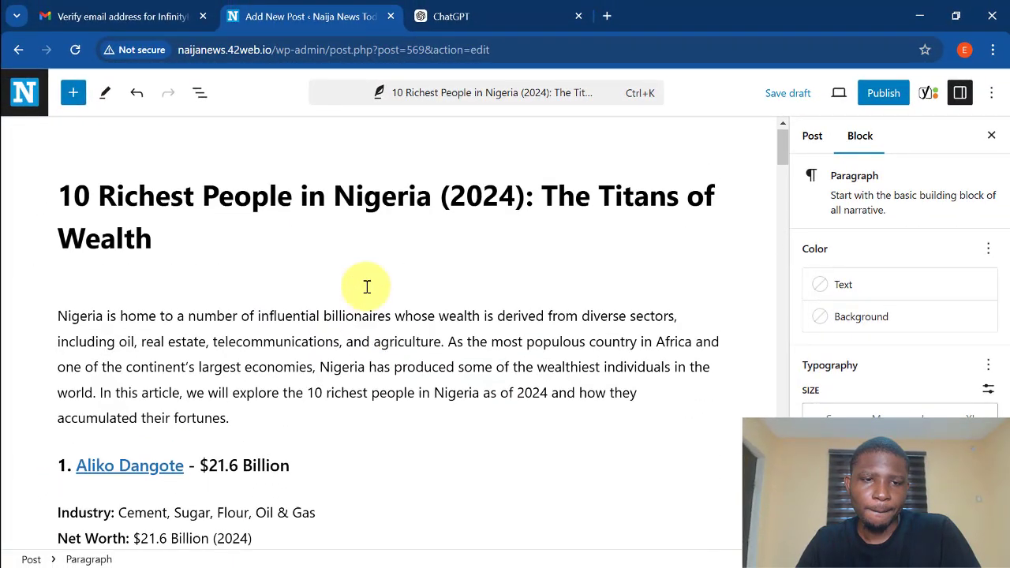
scroll(361, 282, down, 4)
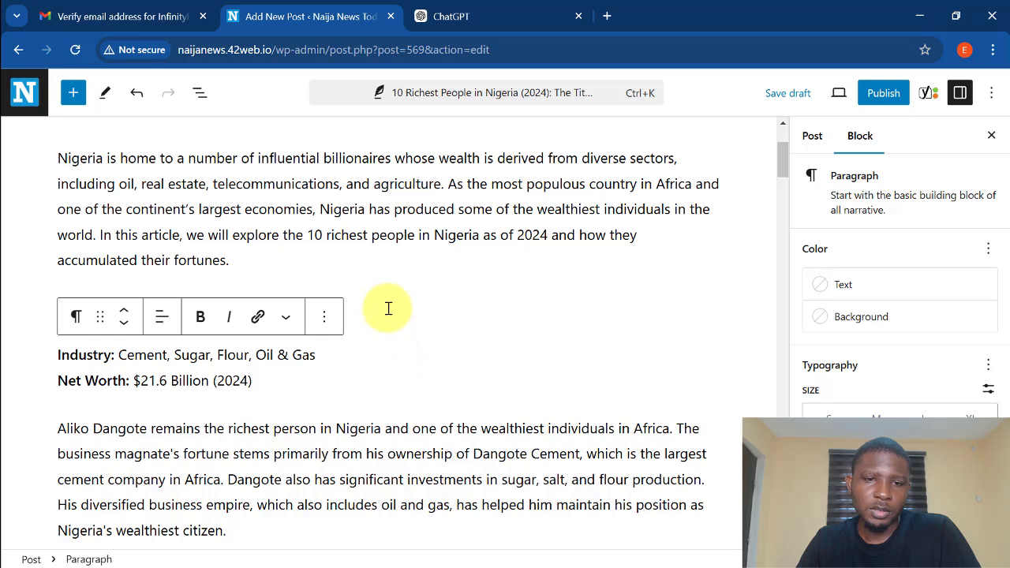
click(362, 231)
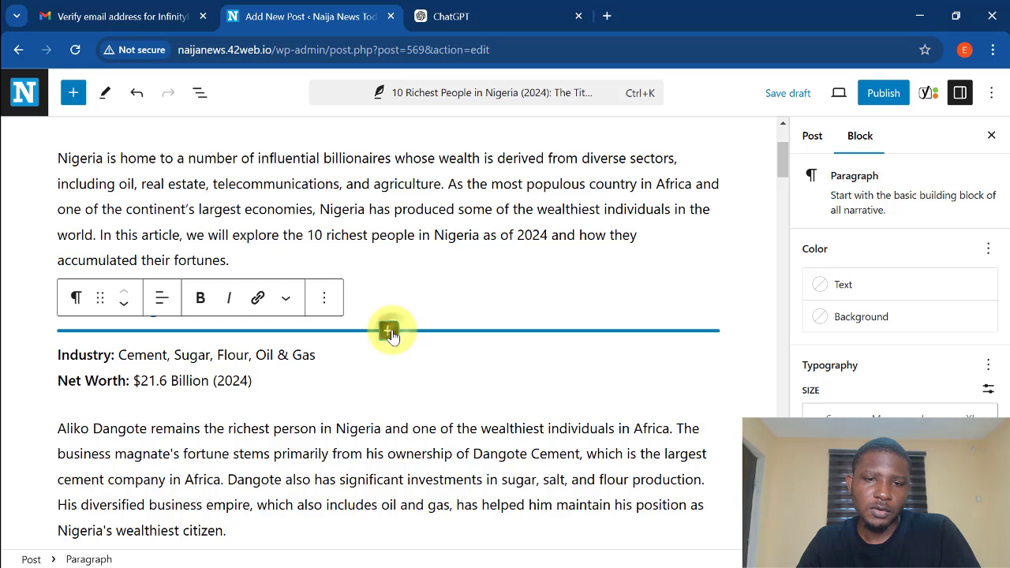
- Insert media-reporter.jpg from the Media Library as an image block under the Aliko Dangote heading
click(390, 332)
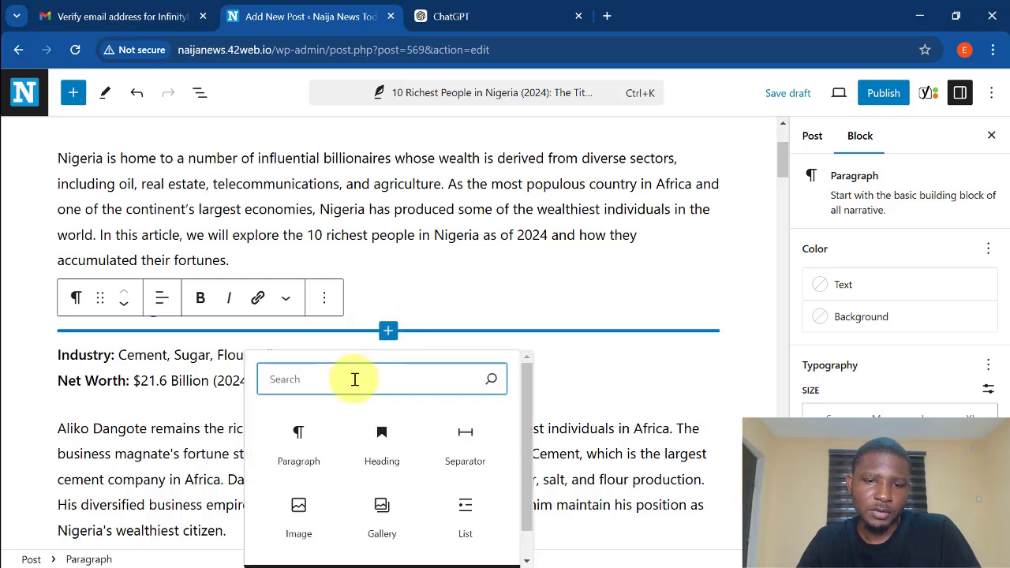
click(306, 518)
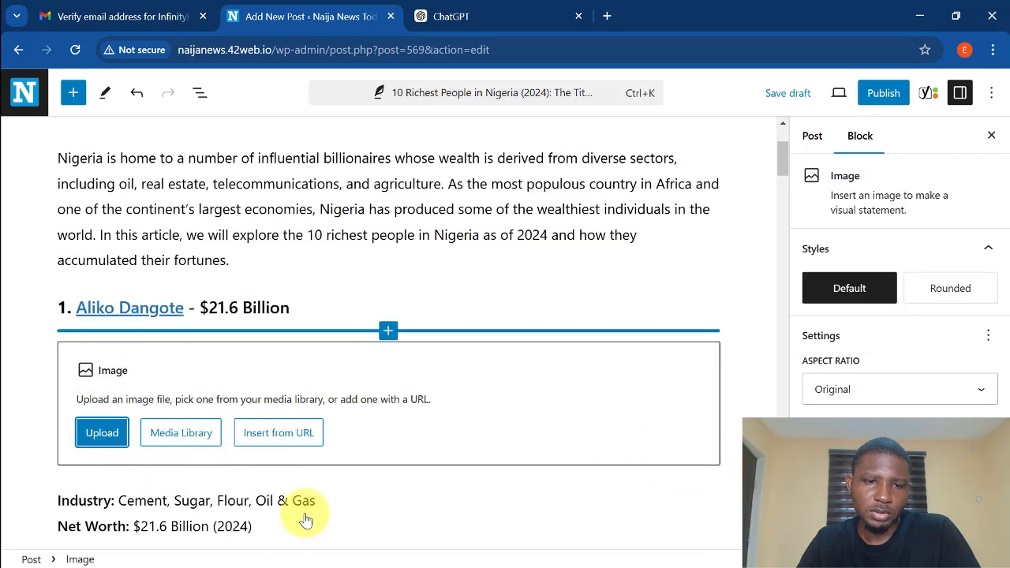
click(175, 440)
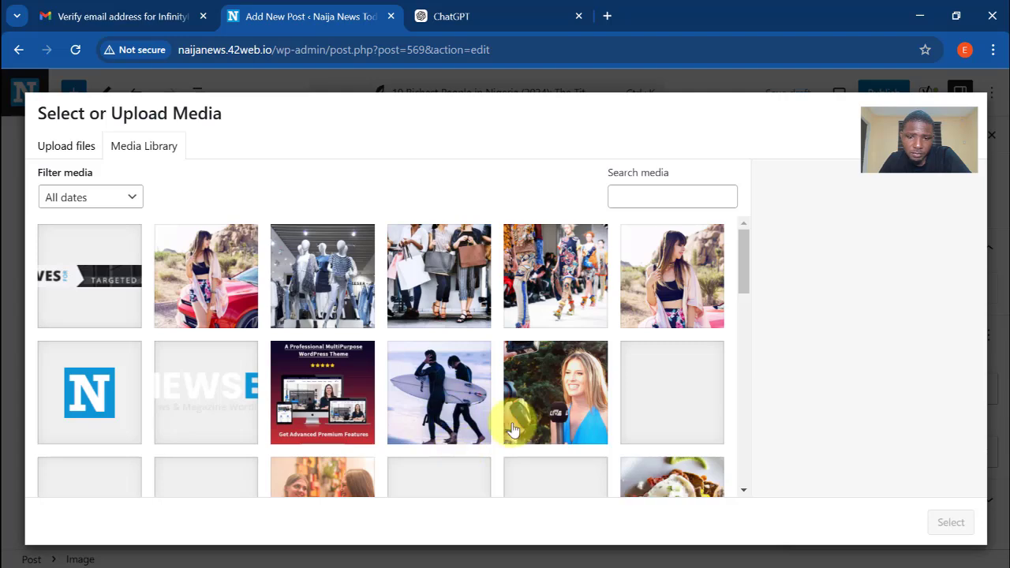
click(522, 409)
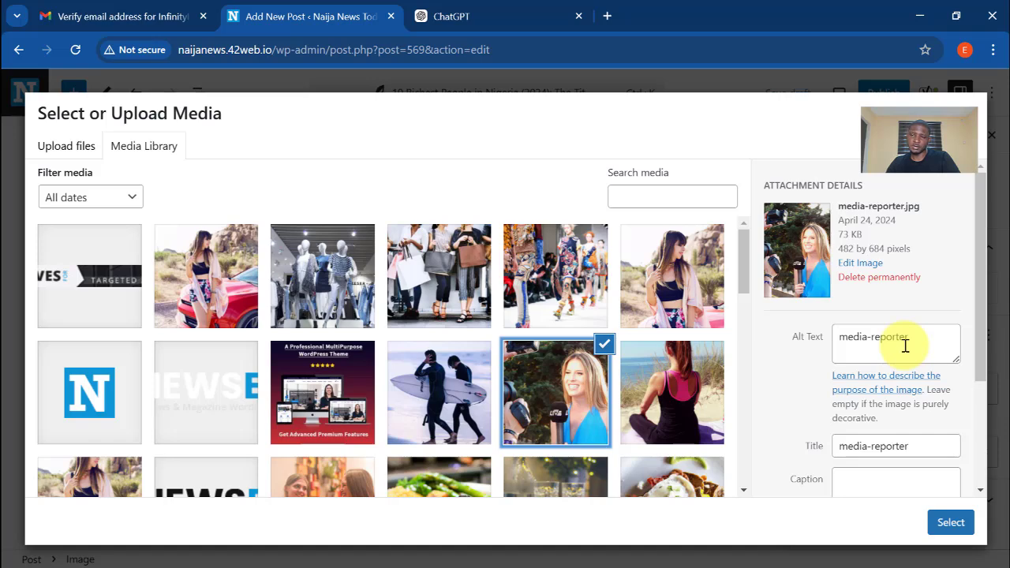
click(950, 523)
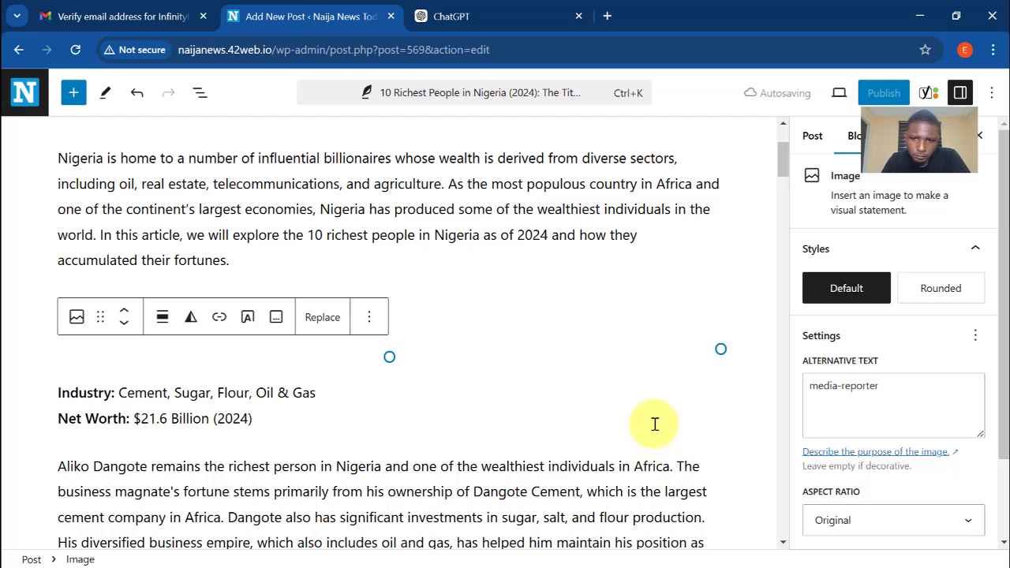
- Select the reporter photo and drag its corner handle to shrink it
scroll(473, 401, down, 5)
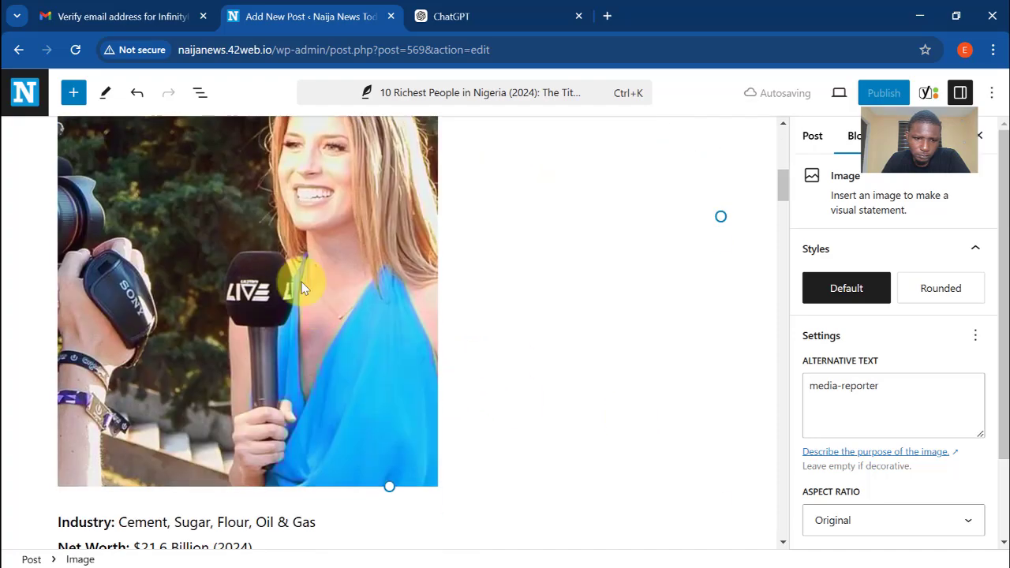
click(392, 491)
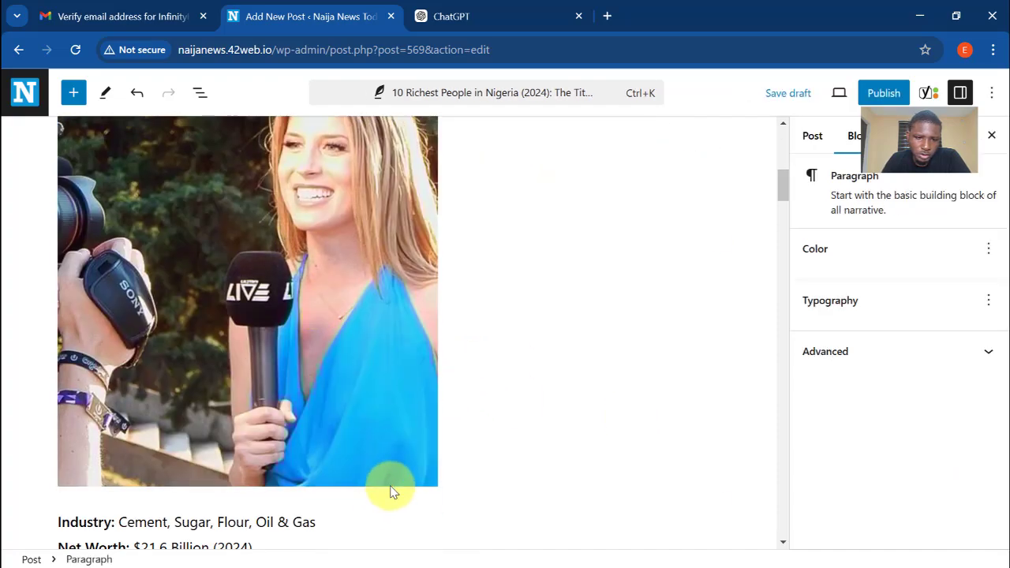
scroll(372, 415, up, 5)
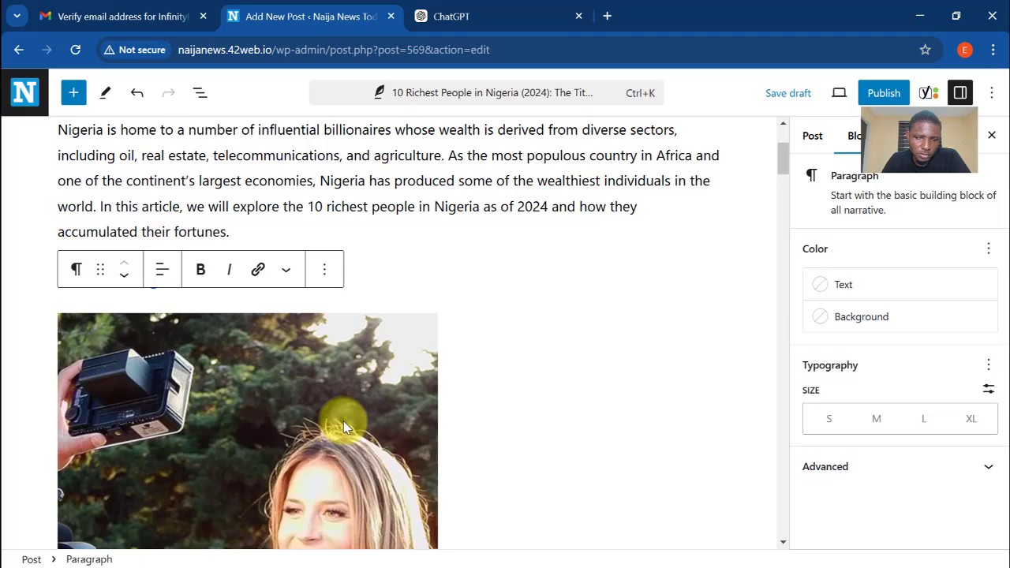
click(343, 426)
scroll(343, 418, down, 5)
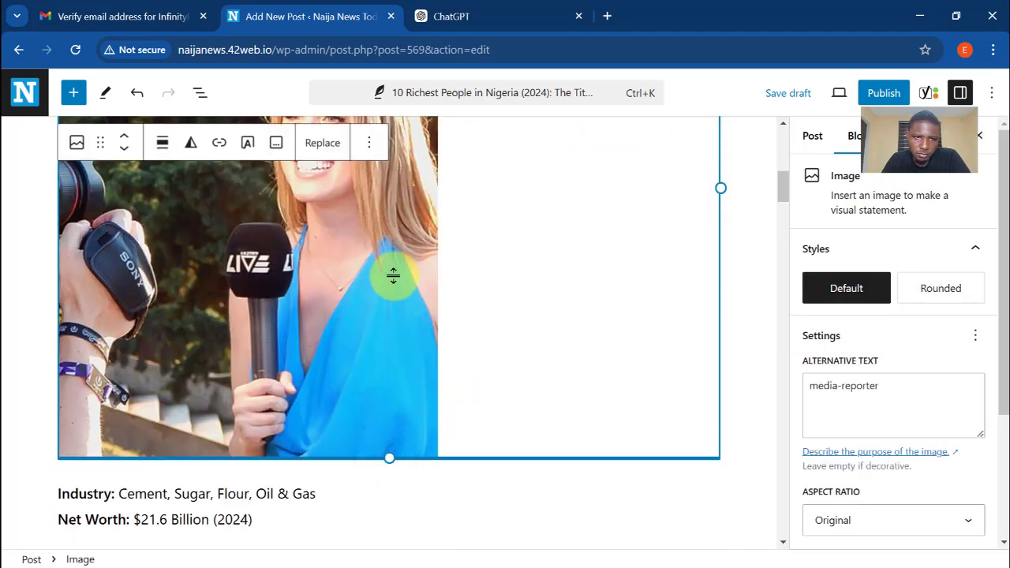
drag(393, 276, 387, 356)
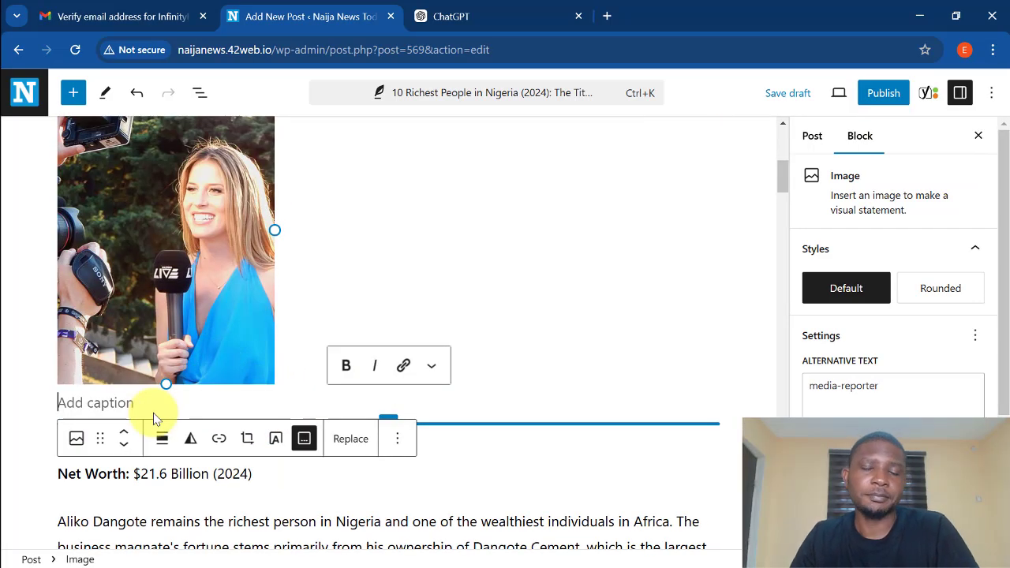
- Caption the photo 'jslhdlshklhs lth' and reselect the image block
text(ljslhdls)
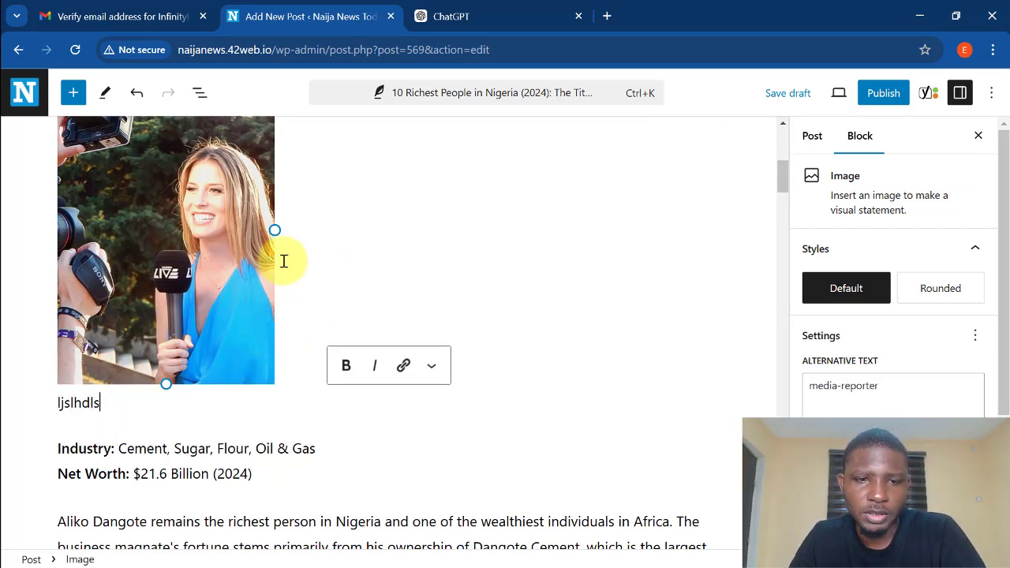
text(hklhs lth)
scroll(197, 246, up, 2)
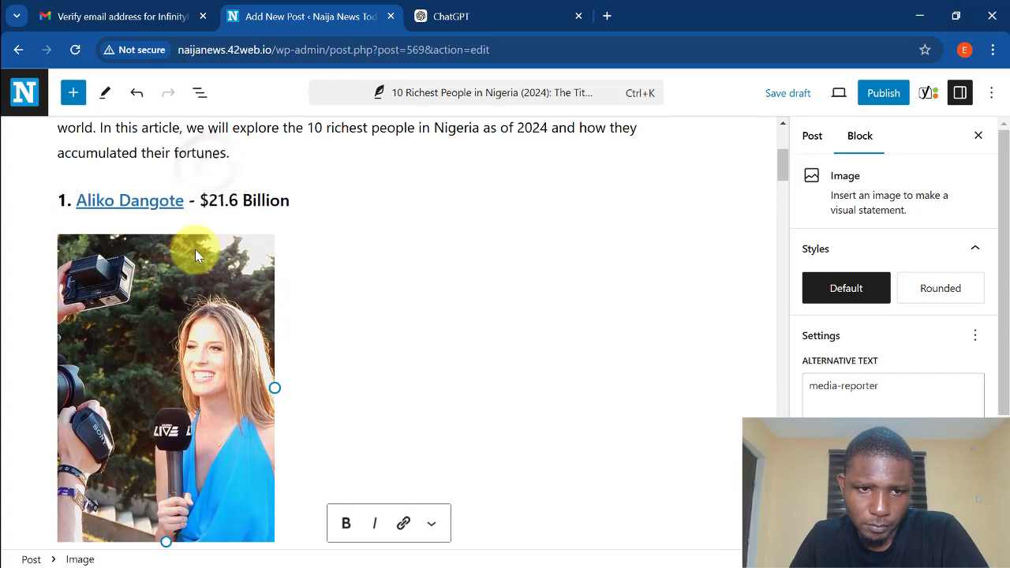
click(195, 253)
scroll(196, 248, down, 3)
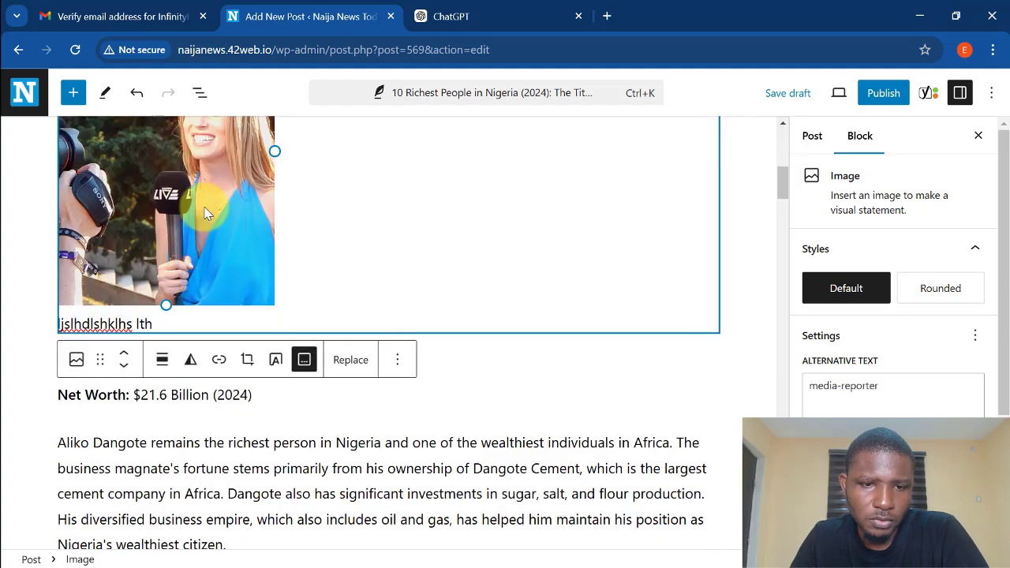
scroll(201, 228, up, 1)
scroll(199, 237, up, 1)
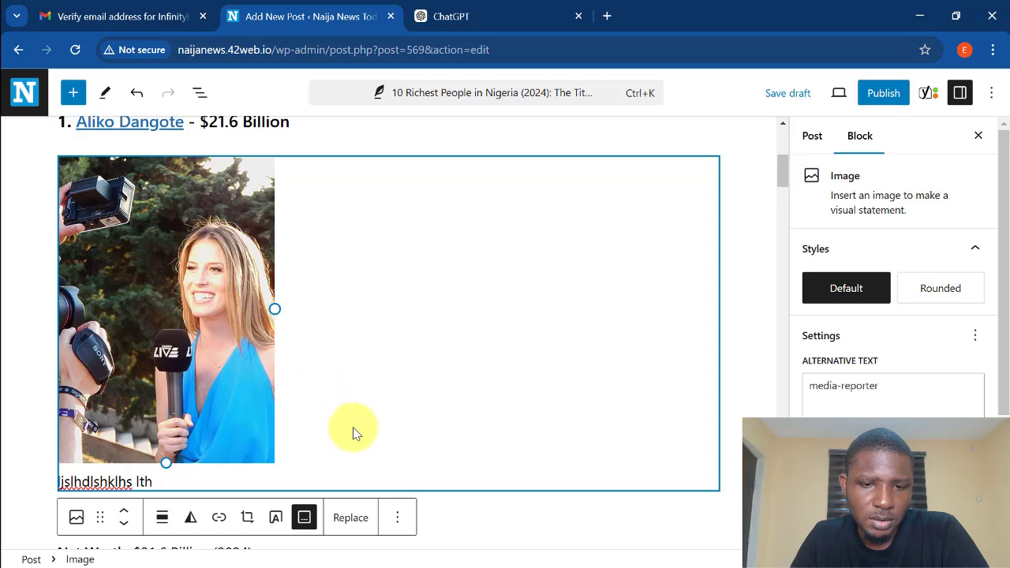
- Duplicate the reporter photo and move the copy under the Mike Adenuga heading
click(397, 518)
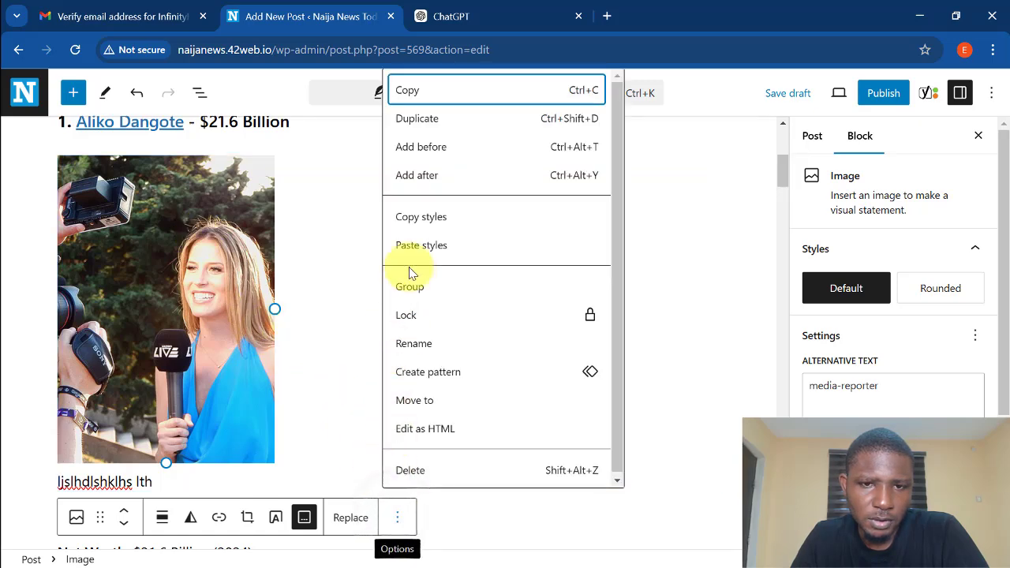
click(411, 119)
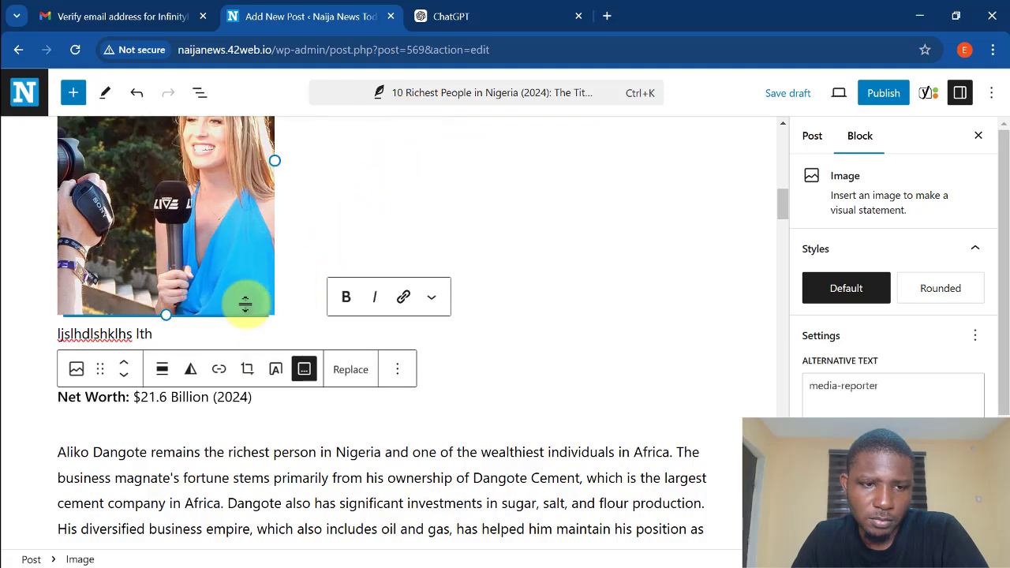
scroll(237, 292, up, 3)
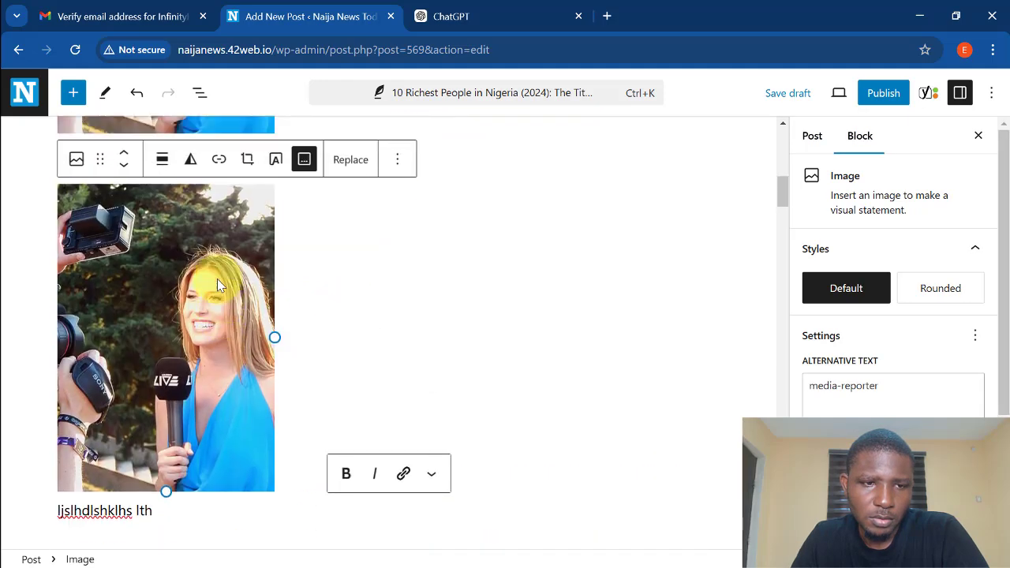
scroll(218, 281, down, 1)
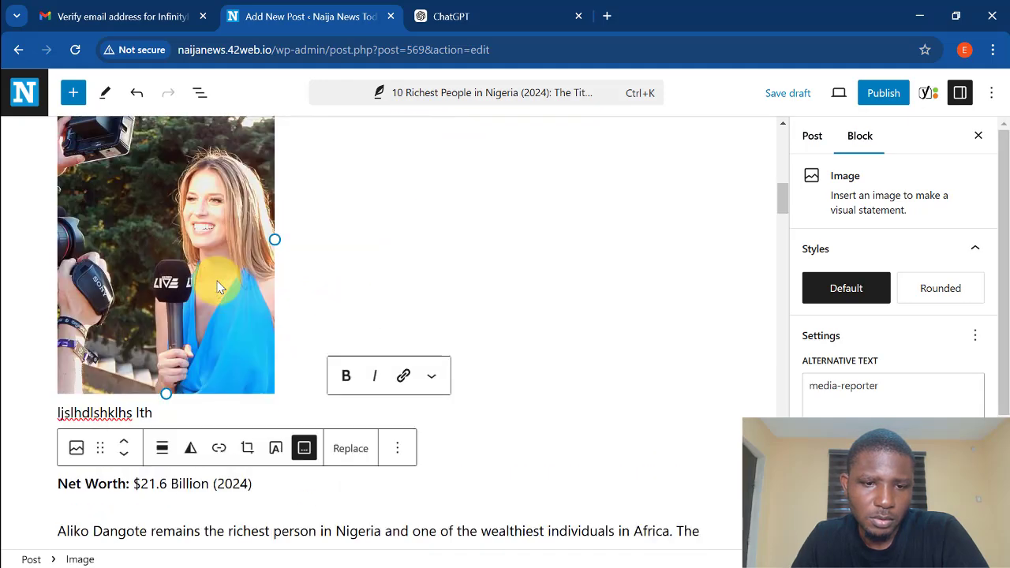
click(124, 458)
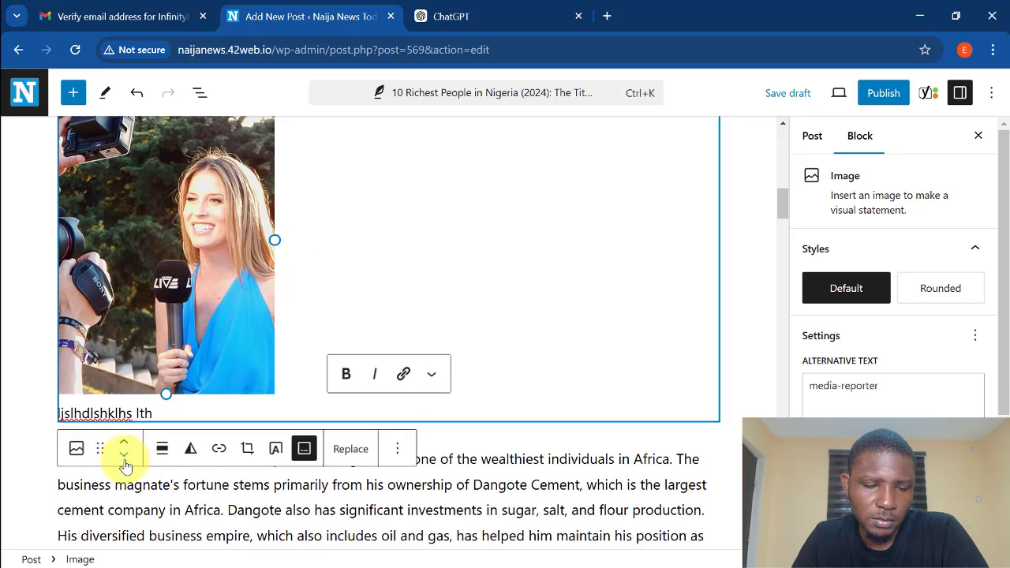
click(124, 458)
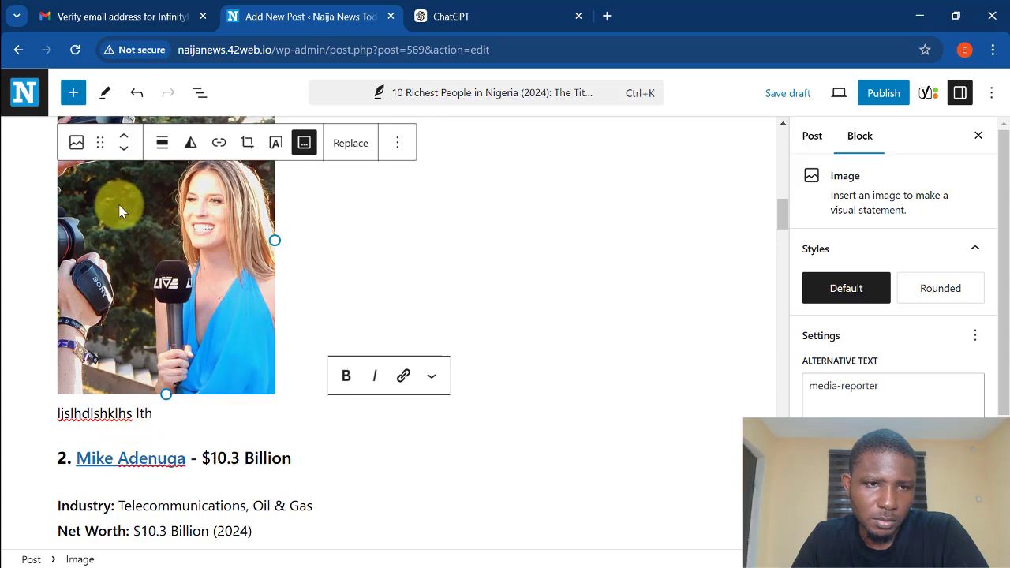
click(124, 151)
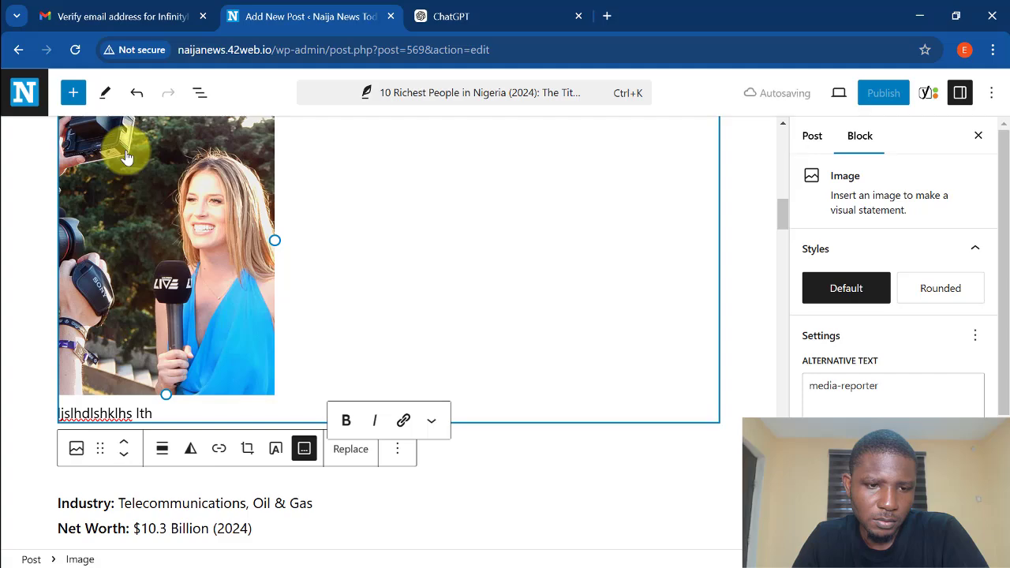
- Duplicate the photo in the Adenuga section once more
scroll(151, 218, up, 6)
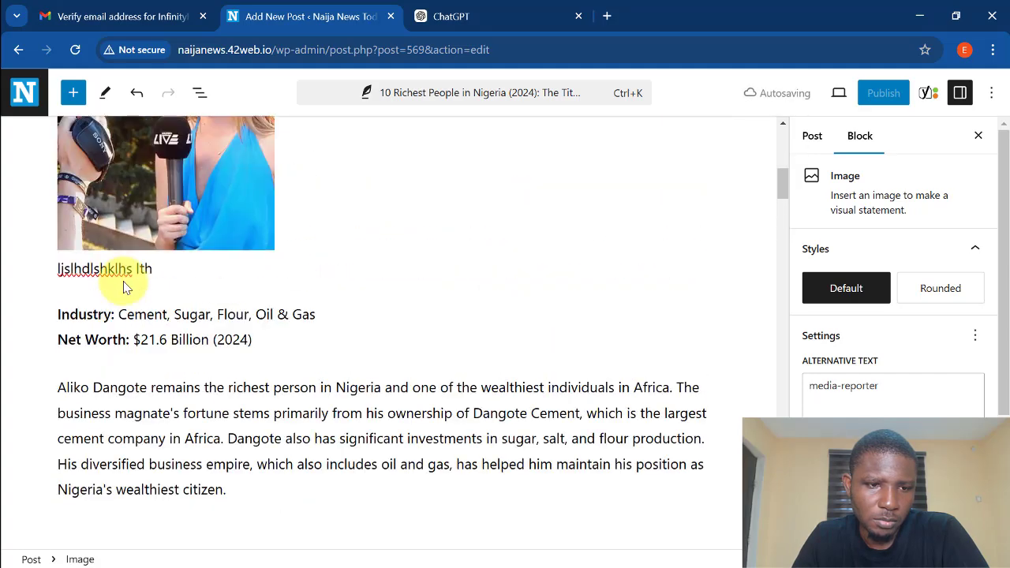
scroll(123, 286, down, 6)
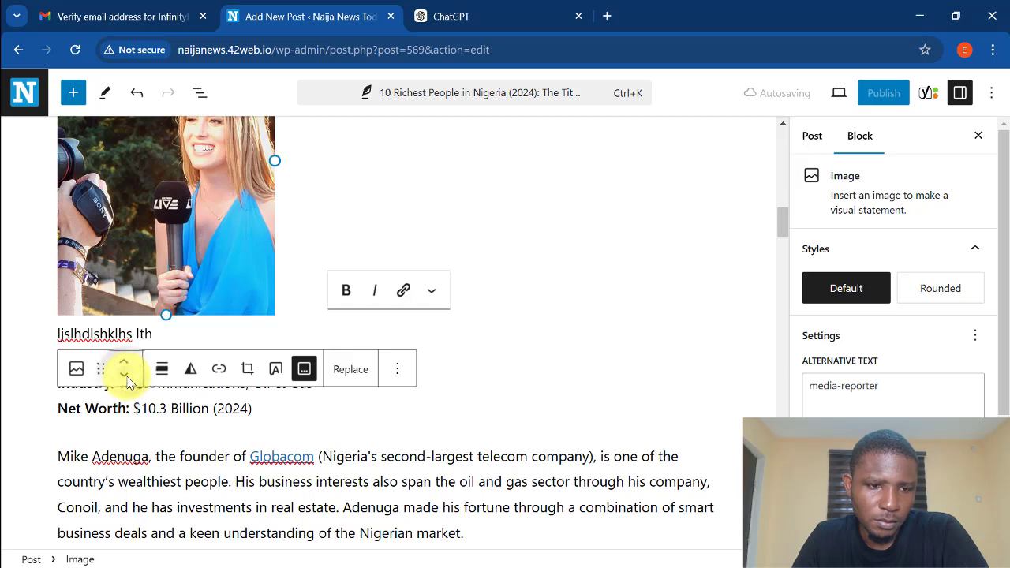
scroll(126, 379, up, 2)
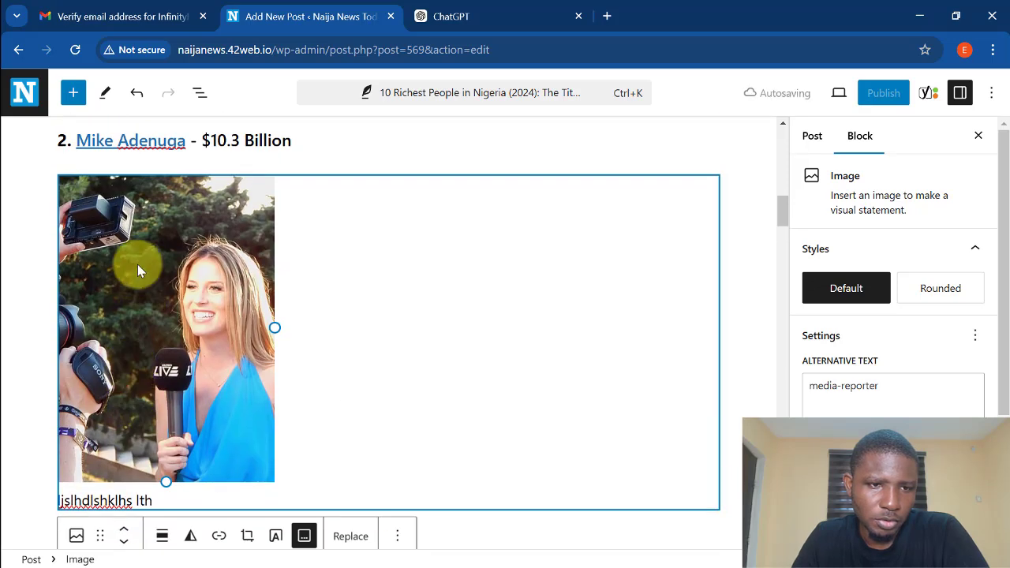
scroll(137, 271, up, 2)
scroll(135, 309, down, 4)
scroll(210, 311, up, 1)
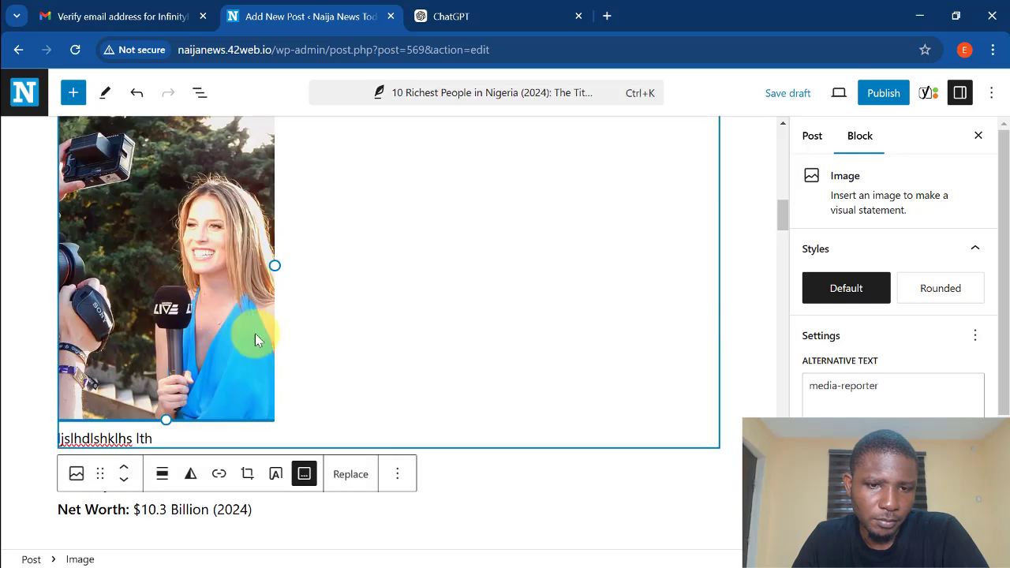
scroll(256, 335, up, 1)
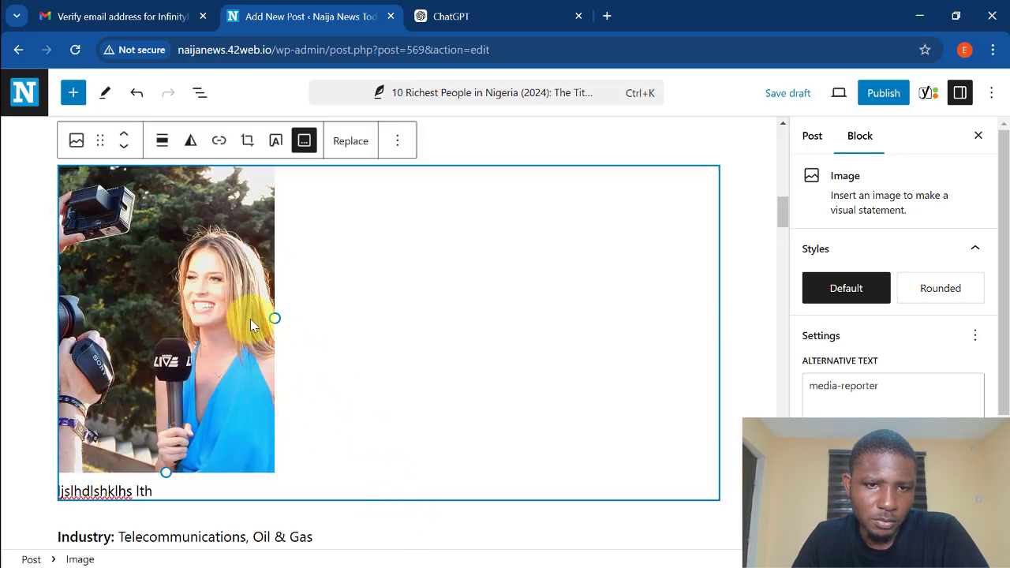
click(394, 147)
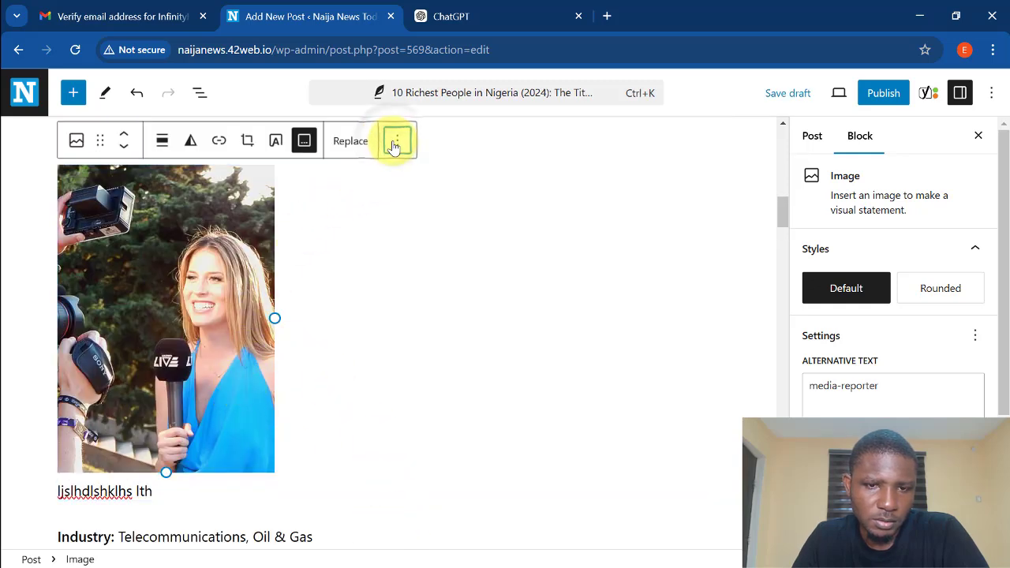
click(394, 147)
click(415, 227)
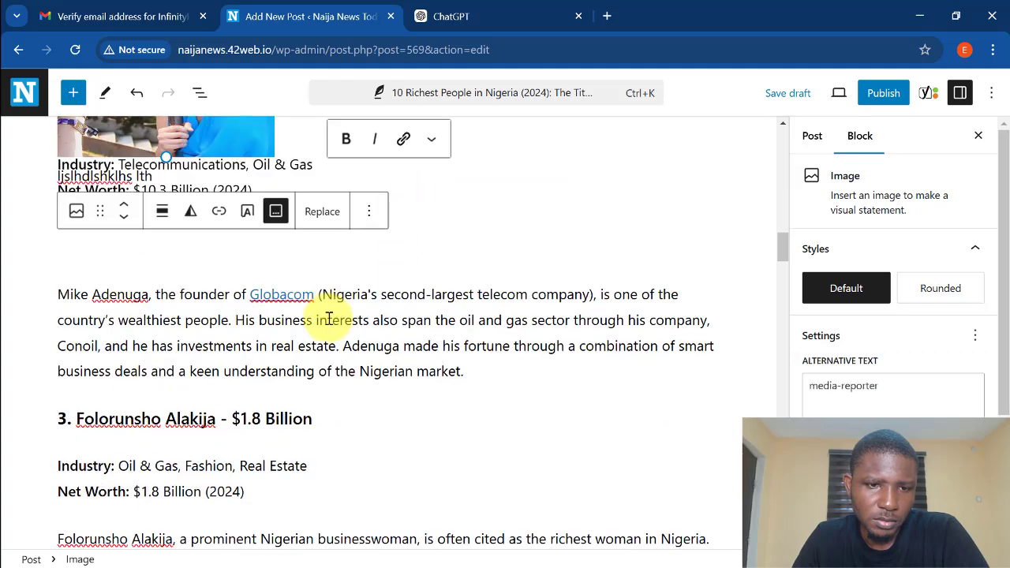
- Move the new copy down six places to below Folorunsho Alakija's Net Worth line
scroll(225, 288, down, 5)
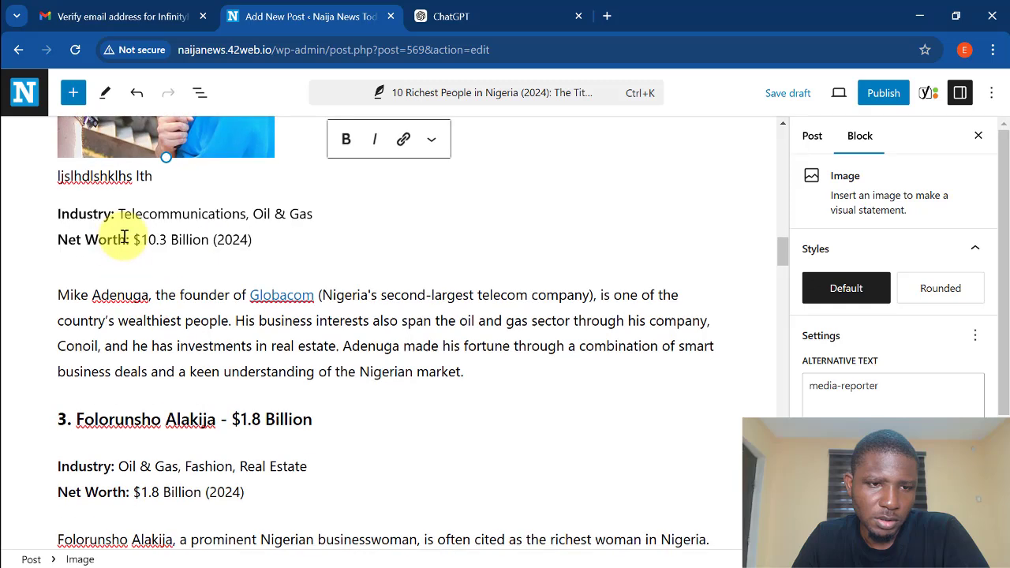
scroll(124, 237, up, 3)
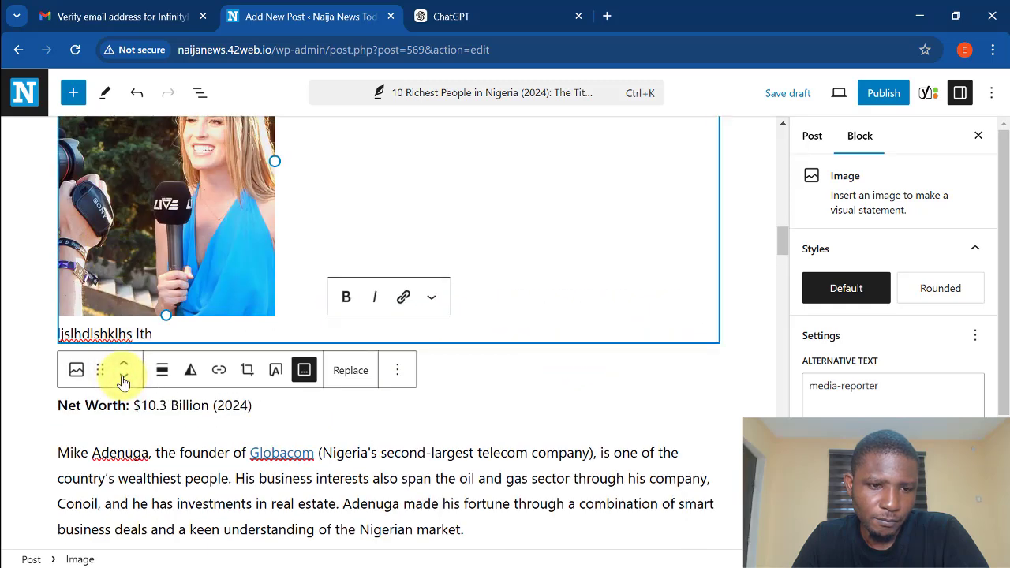
click(123, 377)
click(123, 377)
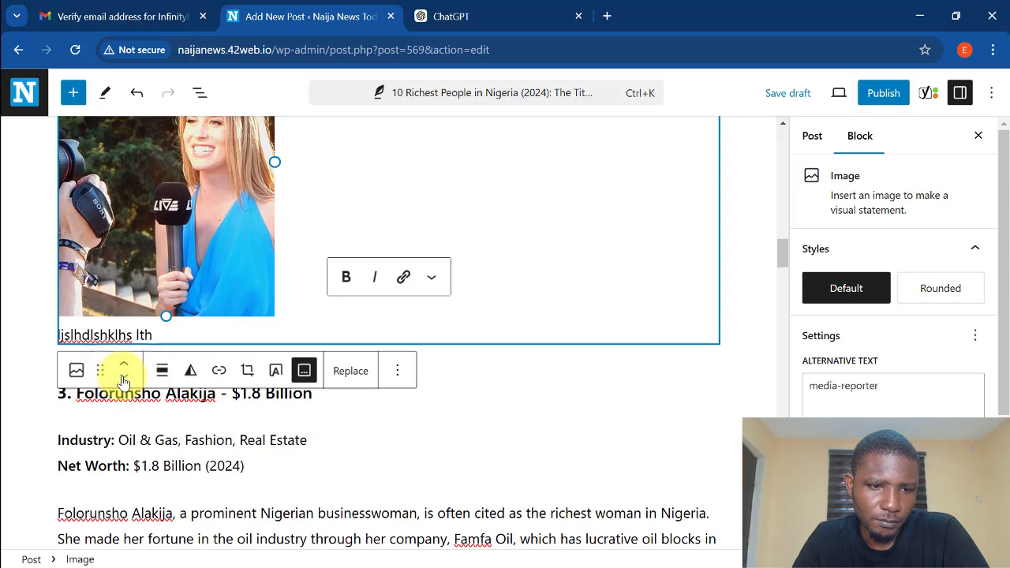
click(123, 377)
click(123, 378)
click(123, 378)
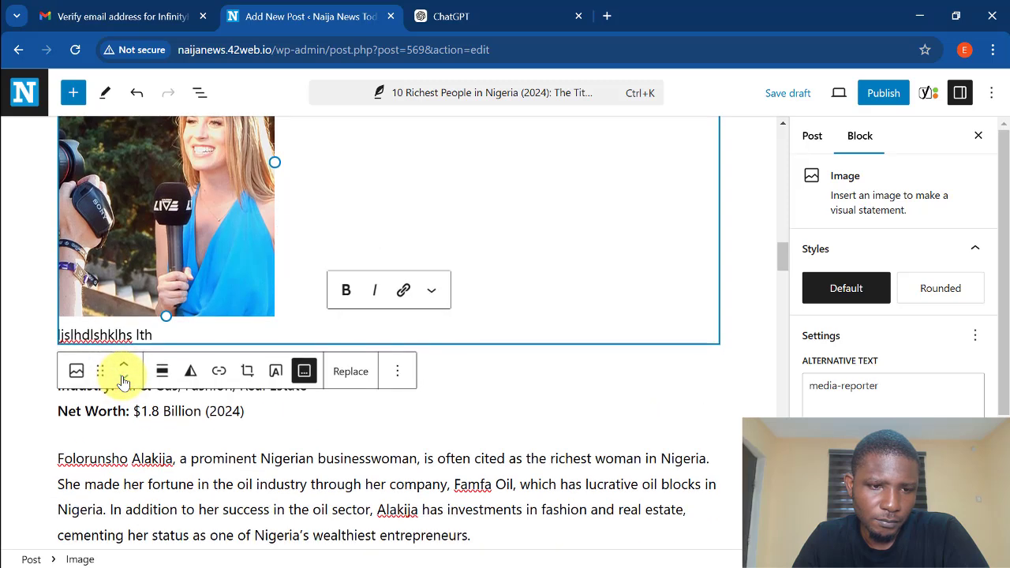
click(124, 377)
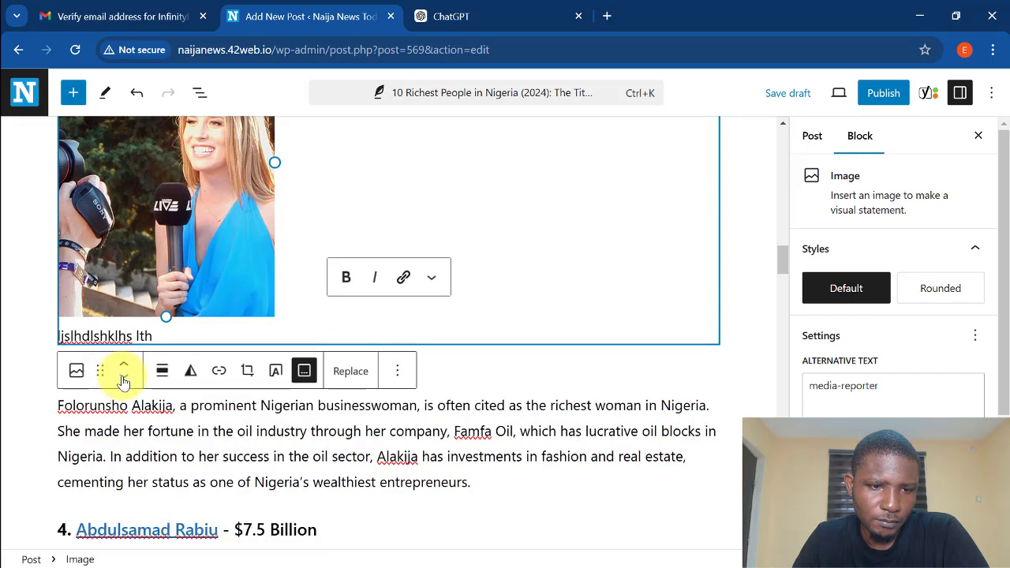
scroll(124, 378, up, 4)
scroll(104, 225, down, 4)
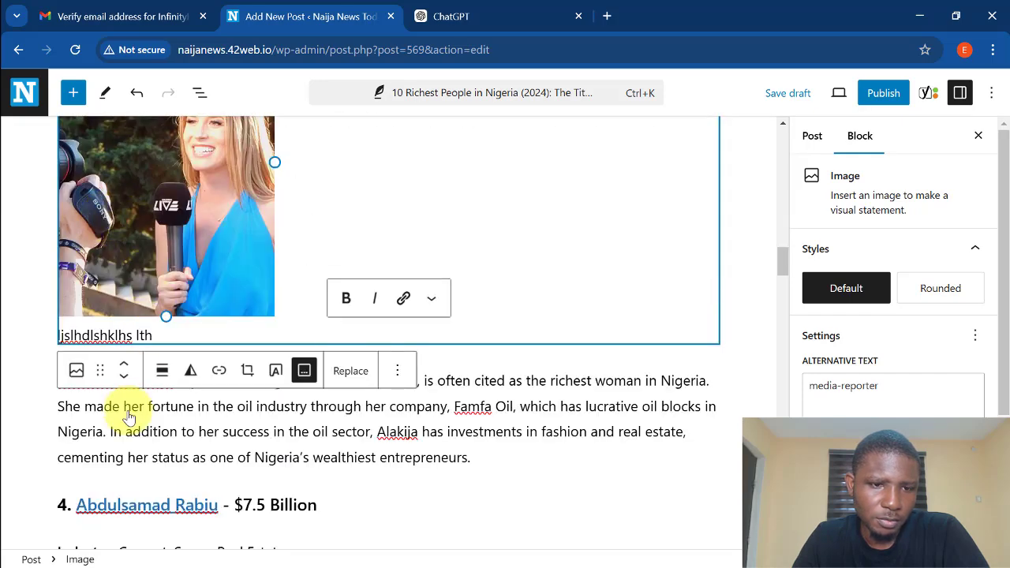
scroll(127, 411, down, 3)
scroll(157, 331, up, 7)
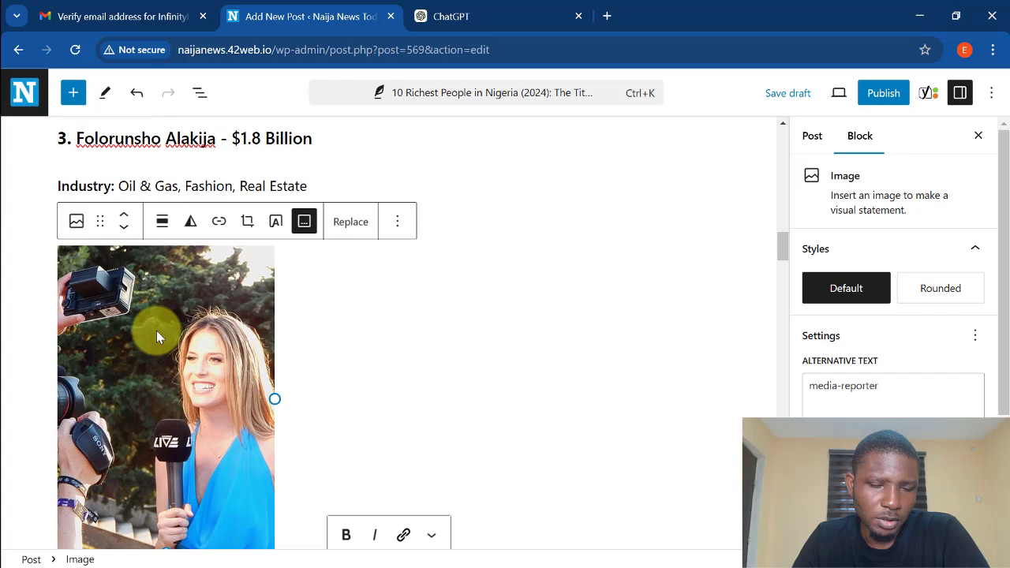
scroll(156, 337, down, 4)
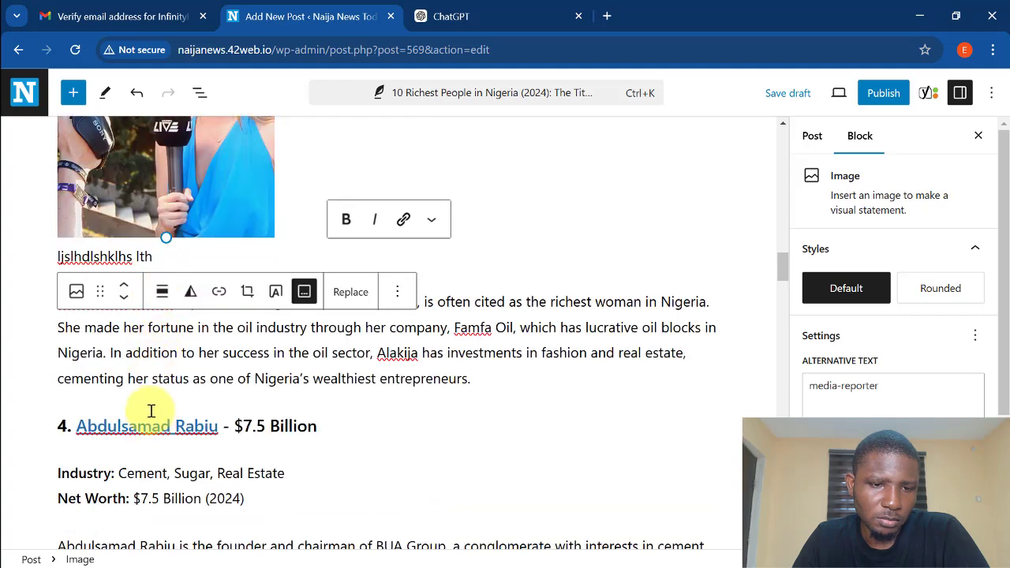
scroll(244, 363, up, 1)
scroll(266, 327, down, 20)
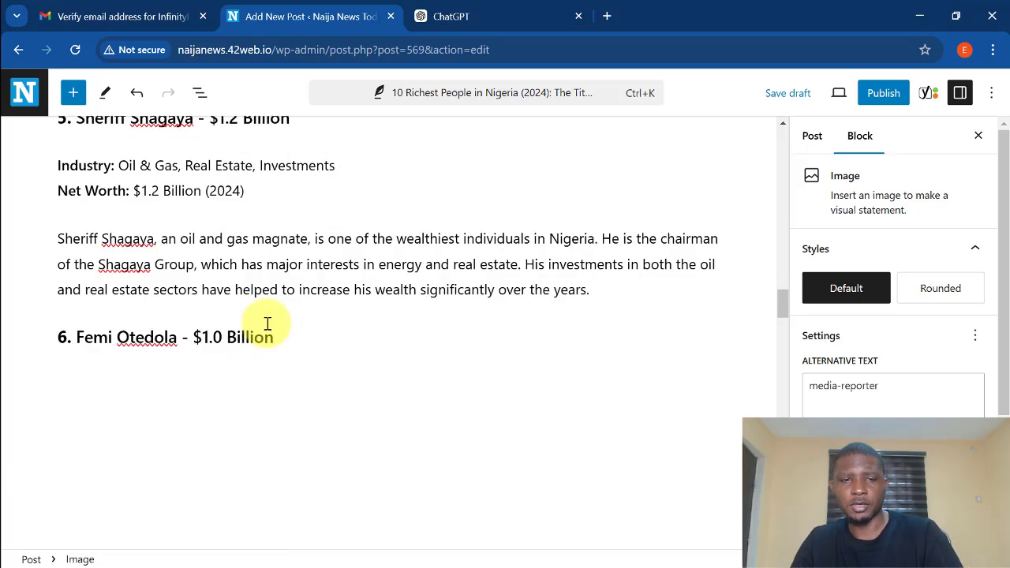
scroll(266, 340, down, 3)
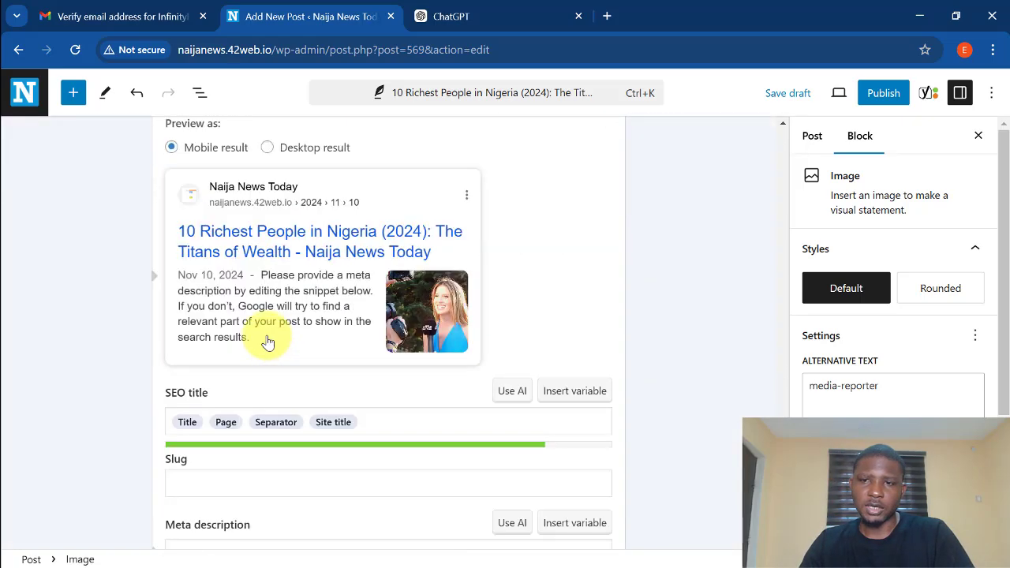
scroll(181, 384, down, 7)
scroll(209, 397, down, 1)
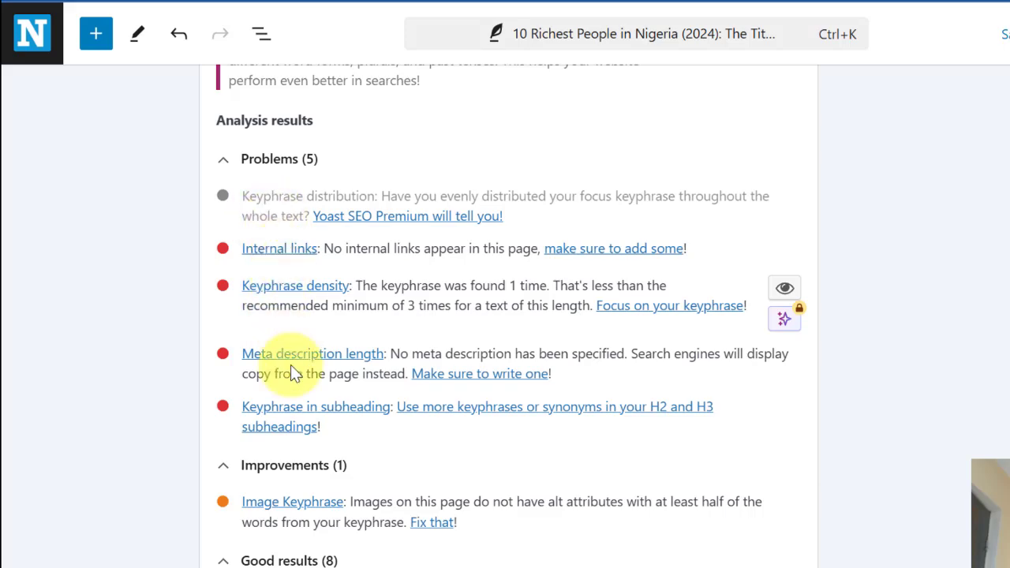
scroll(308, 477, down, 3)
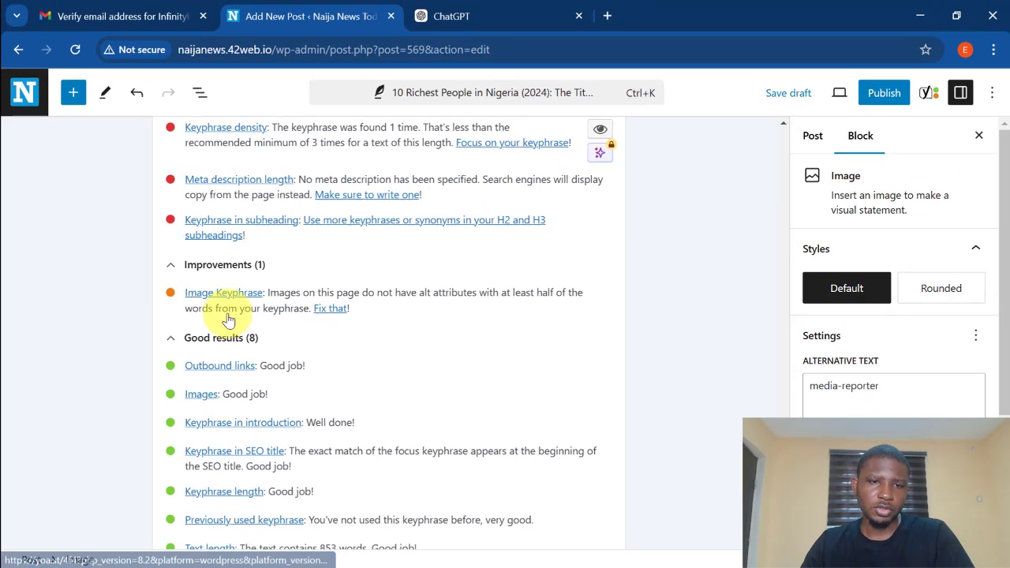
scroll(296, 331, up, 5)
scroll(192, 340, down, 1)
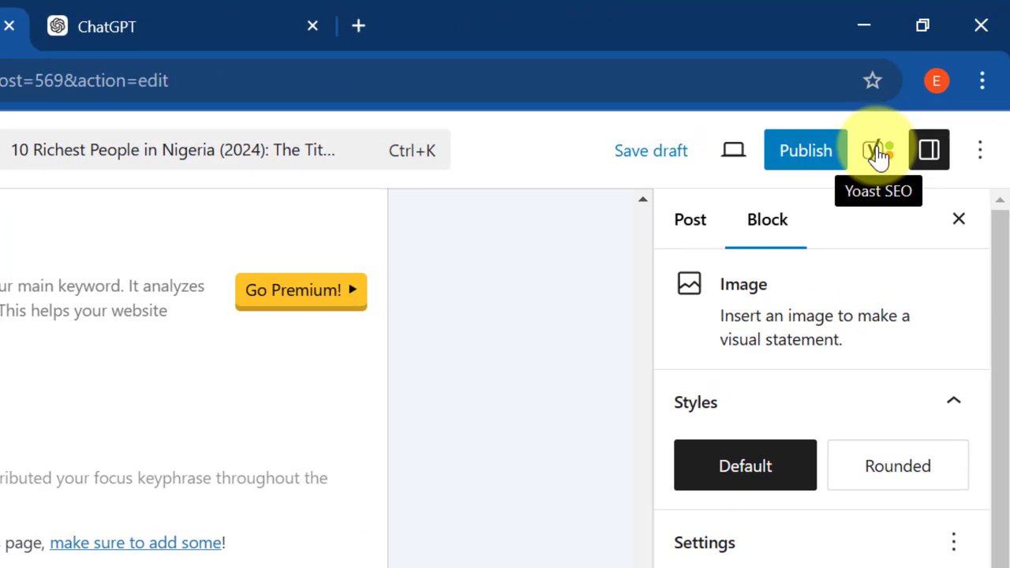
click(878, 154)
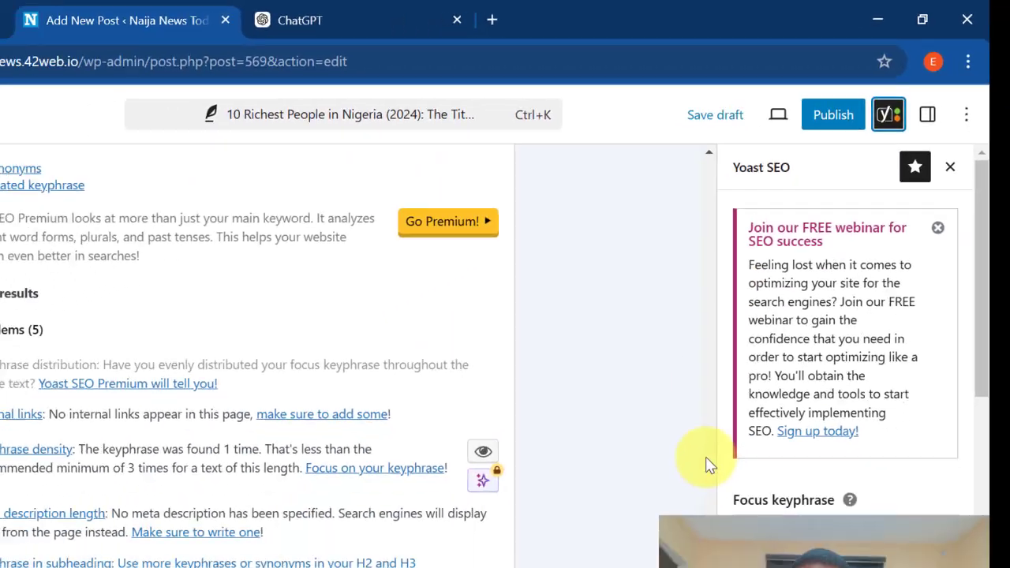
scroll(799, 473, down, 2)
scroll(839, 326, down, 3)
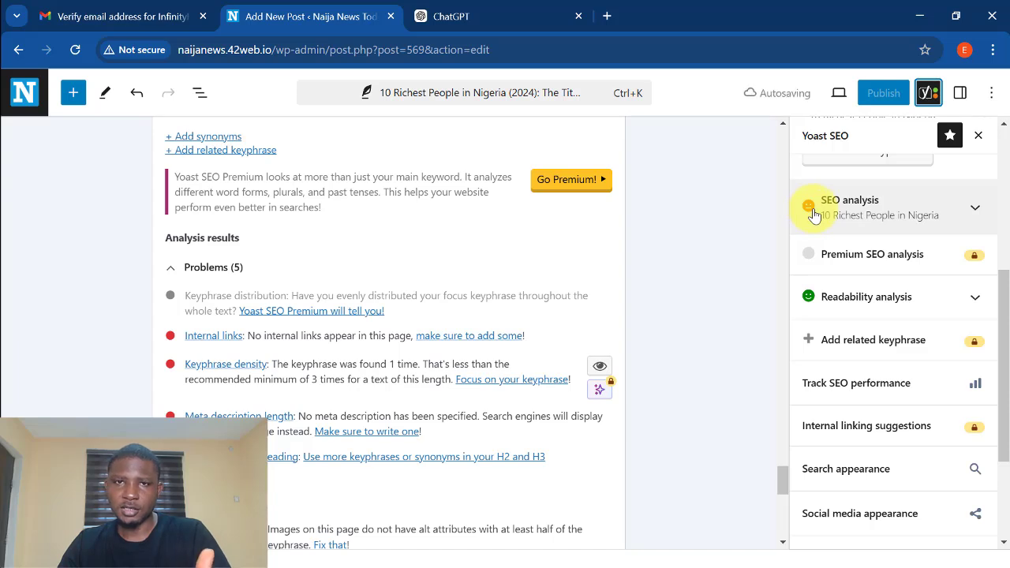
click(839, 208)
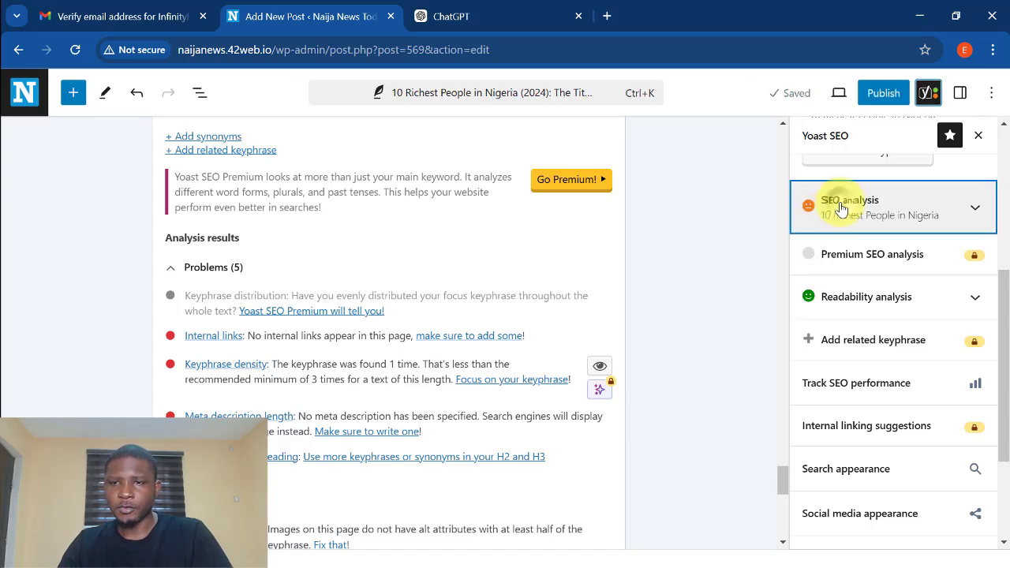
scroll(839, 319, down, 3)
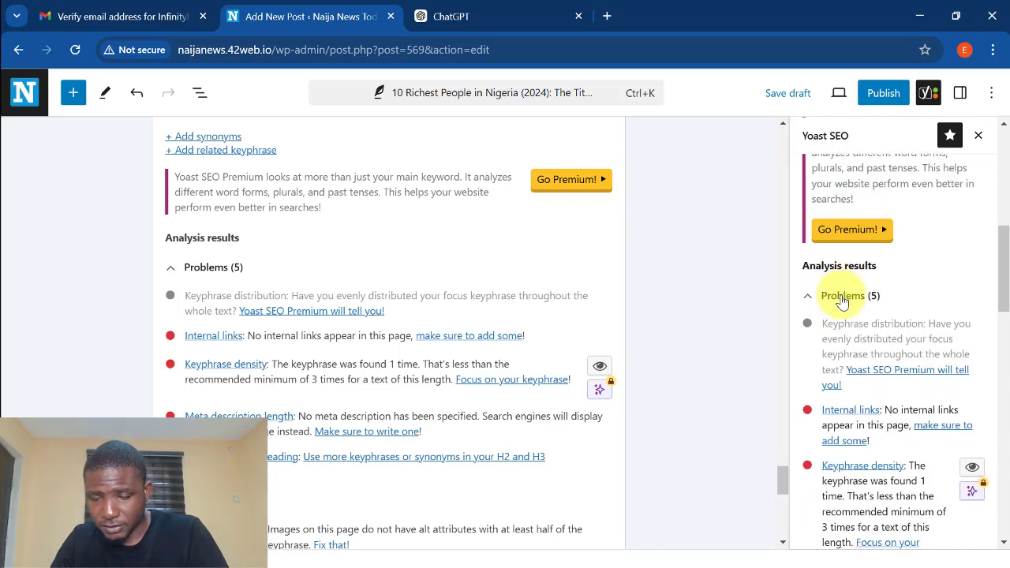
scroll(870, 226, down, 5)
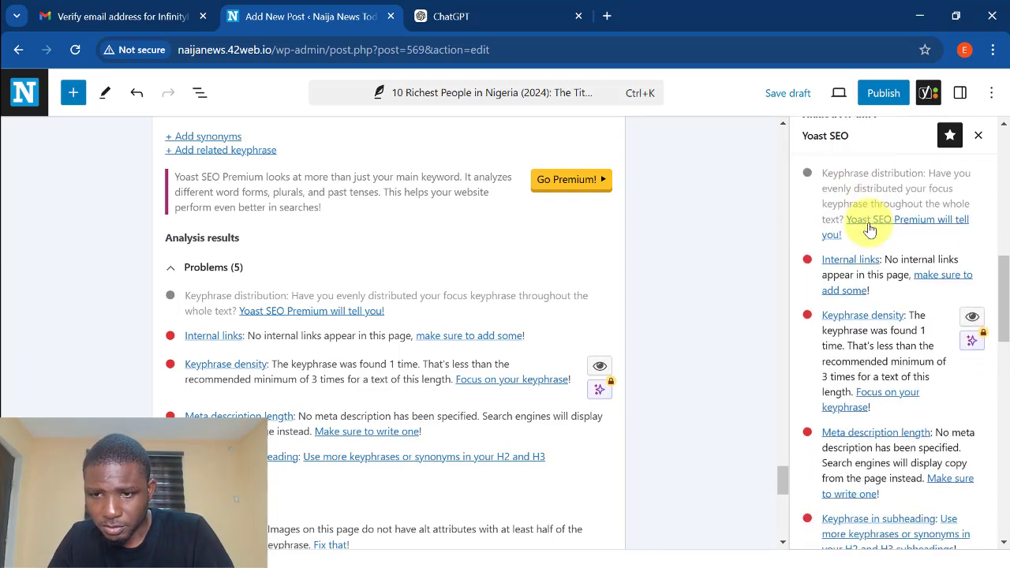
scroll(865, 300, down, 2)
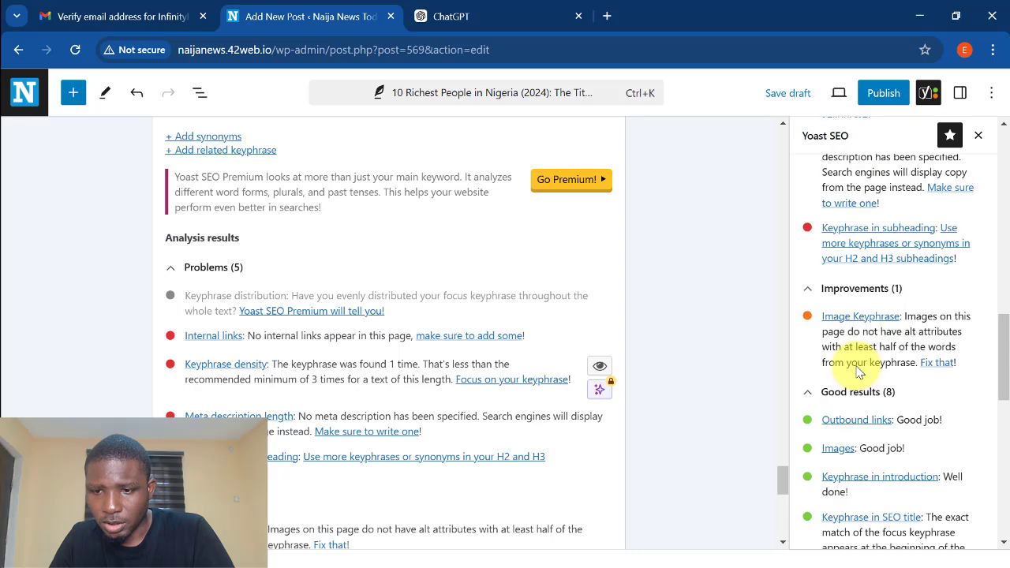
scroll(884, 300, up, 1)
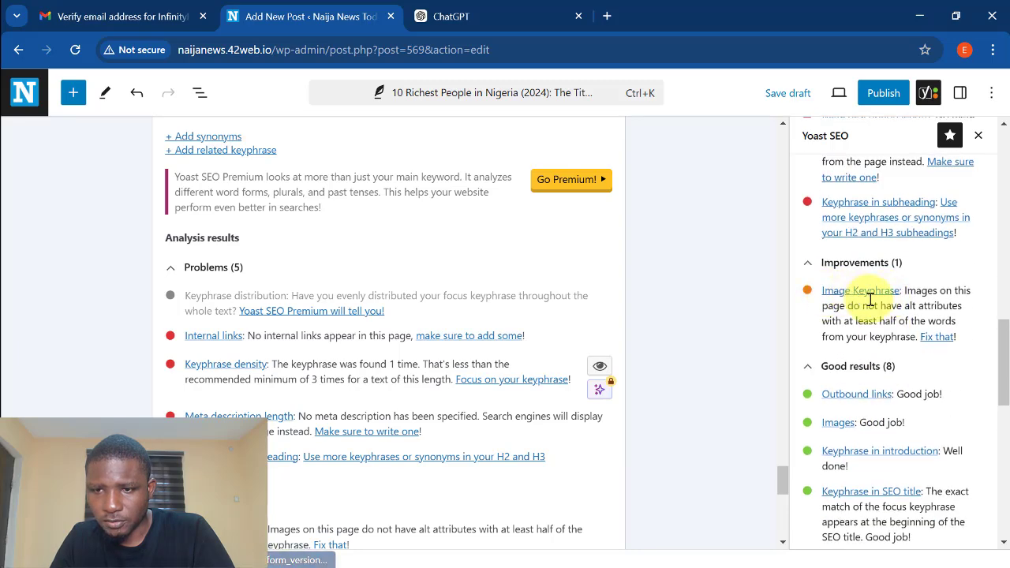
scroll(874, 274, up, 2)
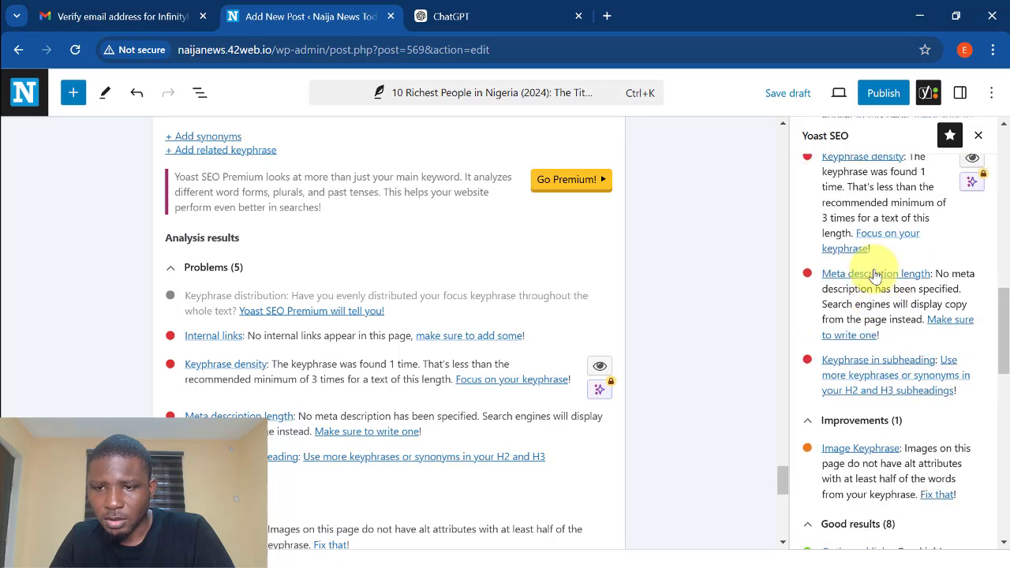
scroll(874, 275, up, 3)
scroll(864, 280, down, 2)
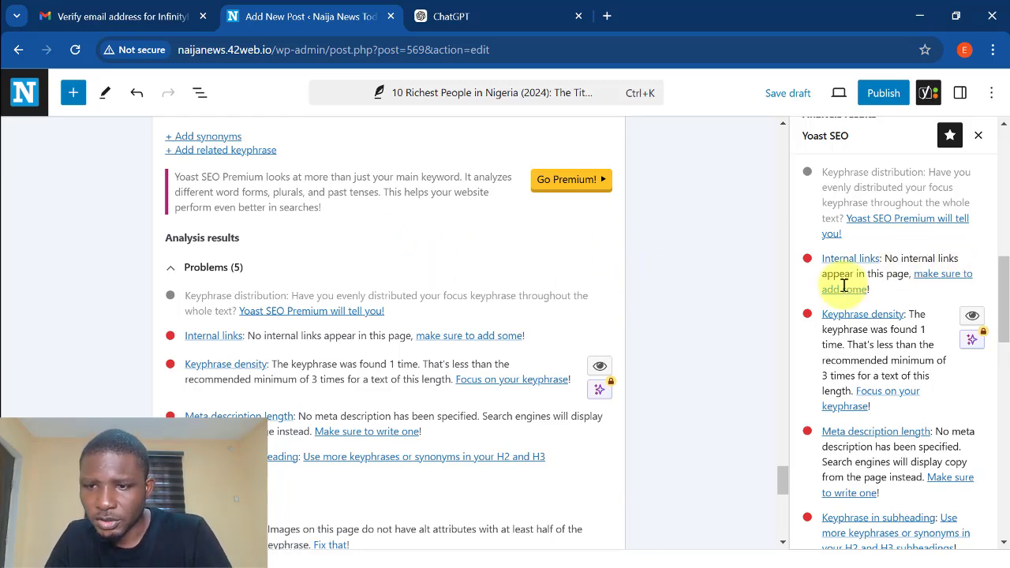
scroll(429, 243, up, 10)
scroll(436, 235, up, 10)
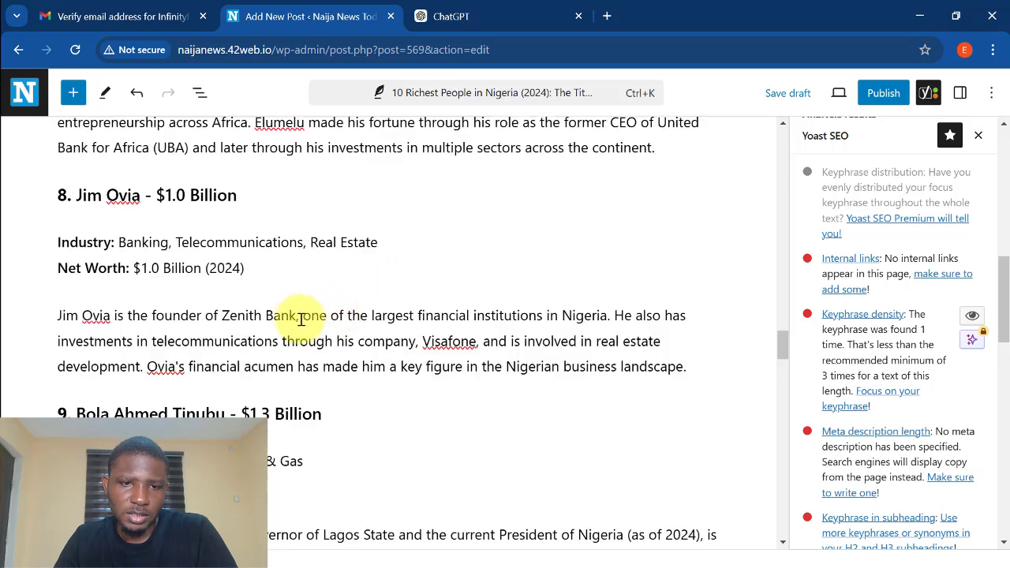
- Link 'Zenith Bank' in the Jim Ovia paragraph to the site's 'Bitcoin will do to banks what email did…' post
drag(221, 315, 297, 320)
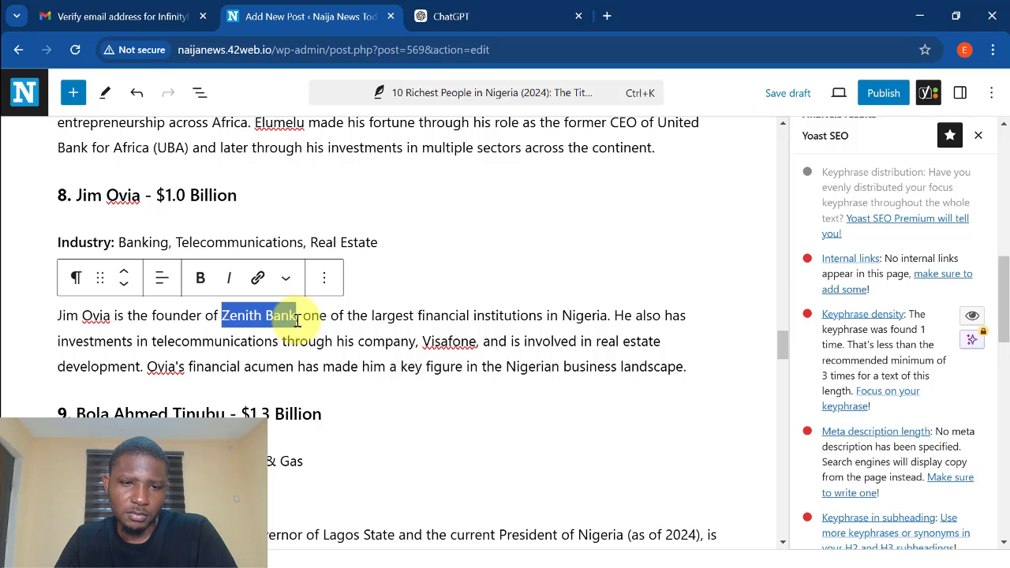
click(258, 280)
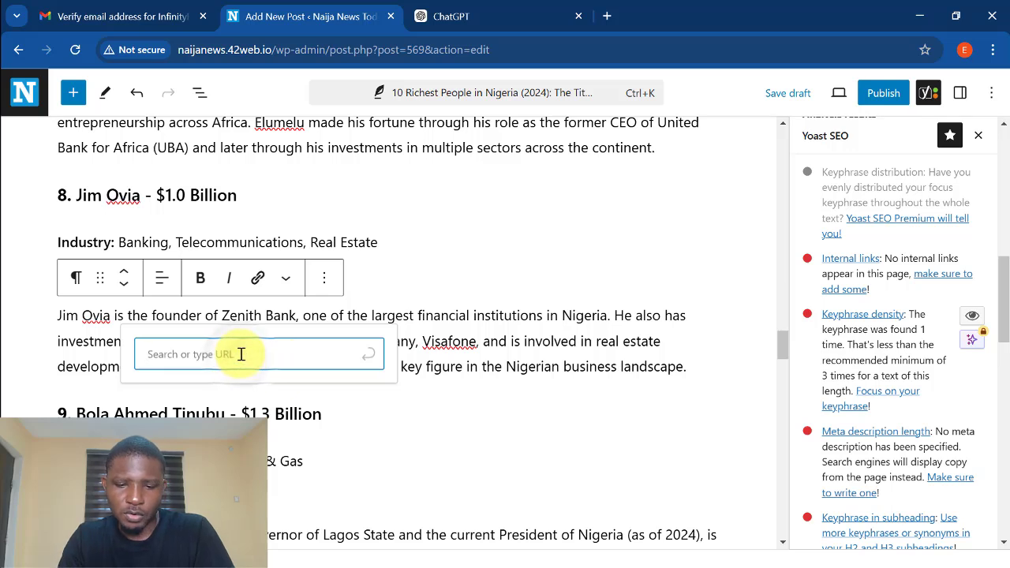
text(post)
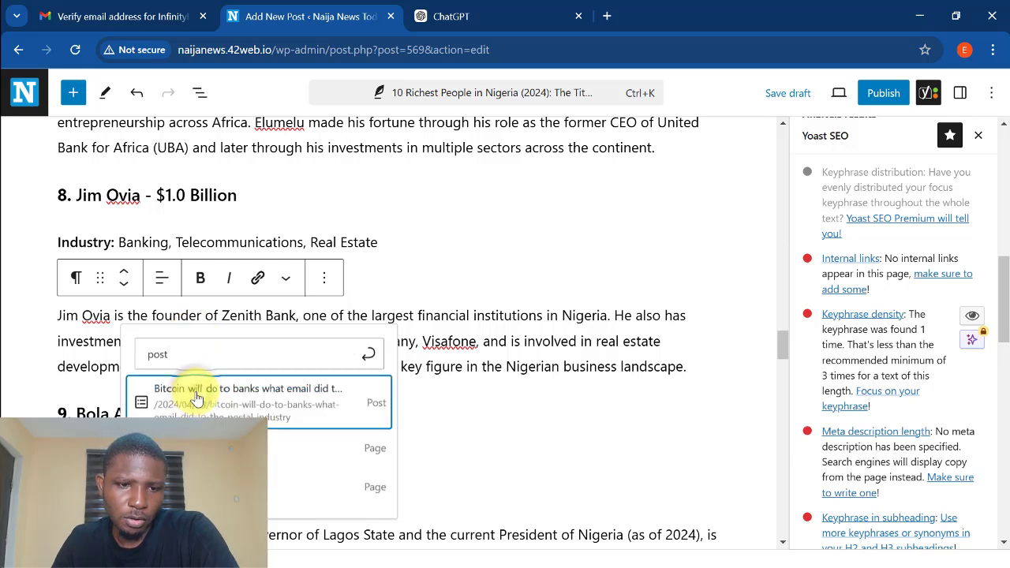
click(197, 399)
- Link 'Lagos State' in the Bola Ahmed Tinubu paragraph to the Sample Page
scroll(305, 381, down, 3)
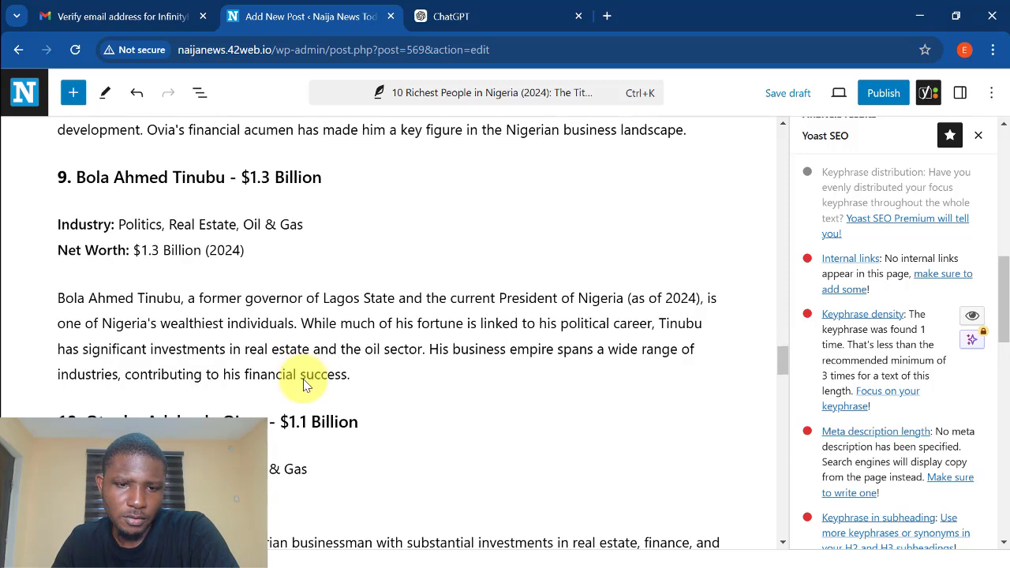
click(320, 299)
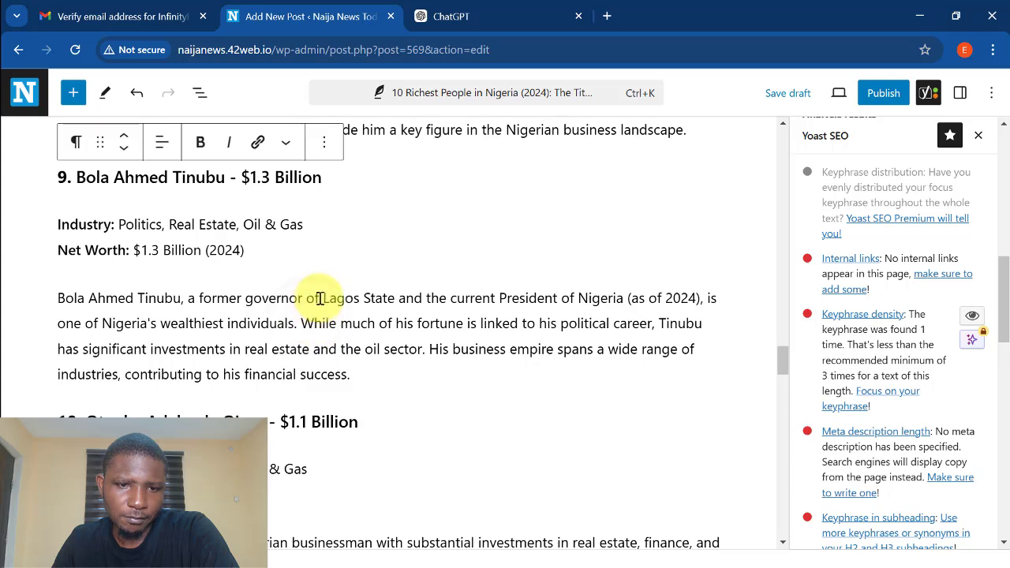
drag(323, 298, 398, 298)
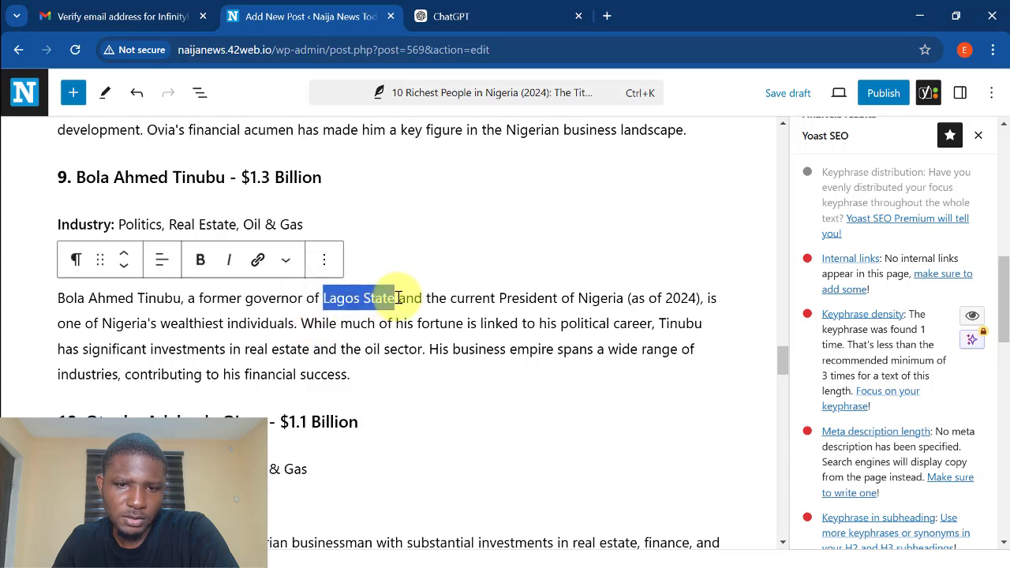
click(258, 260)
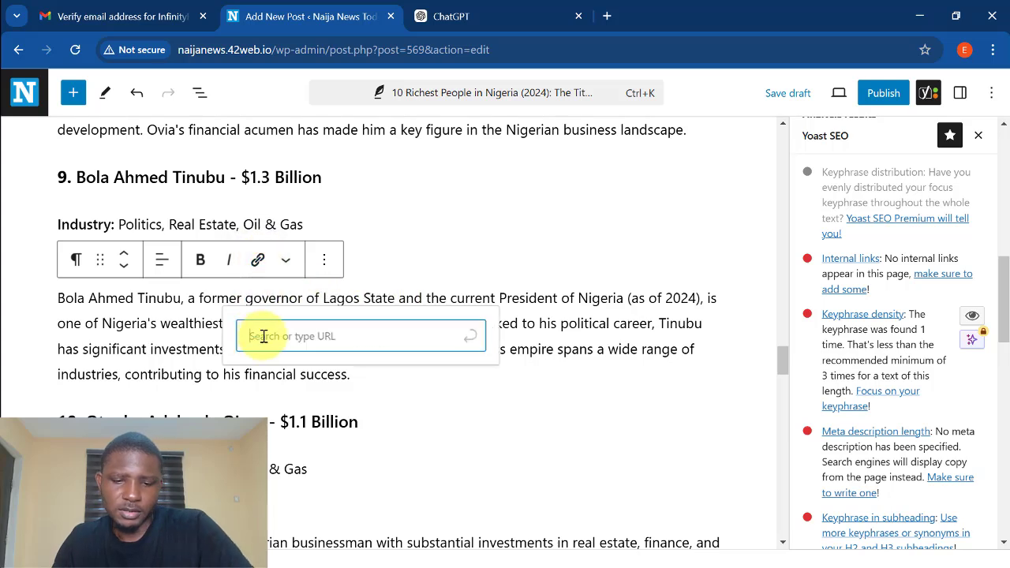
key(Return)
text(po)
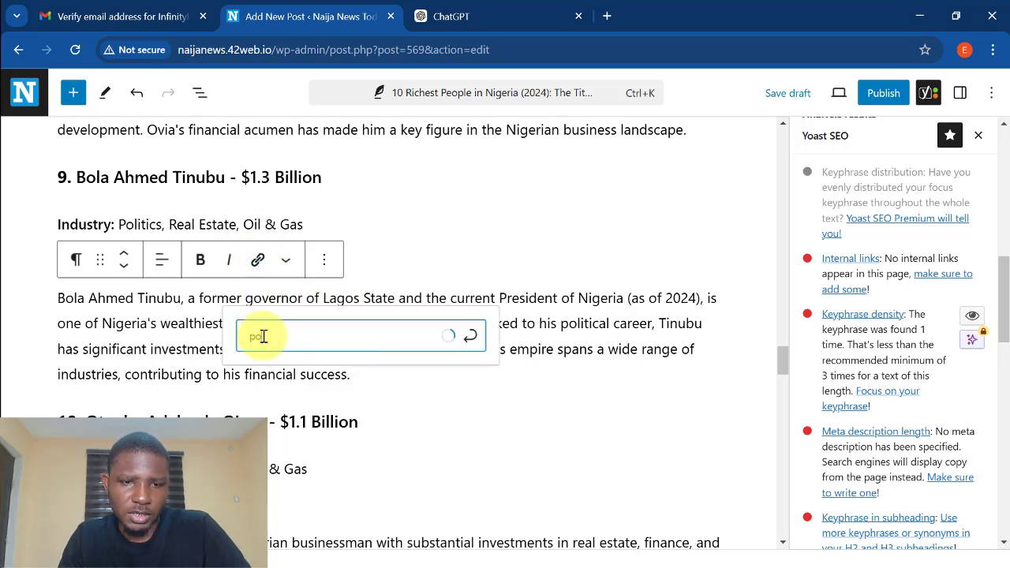
text(st)
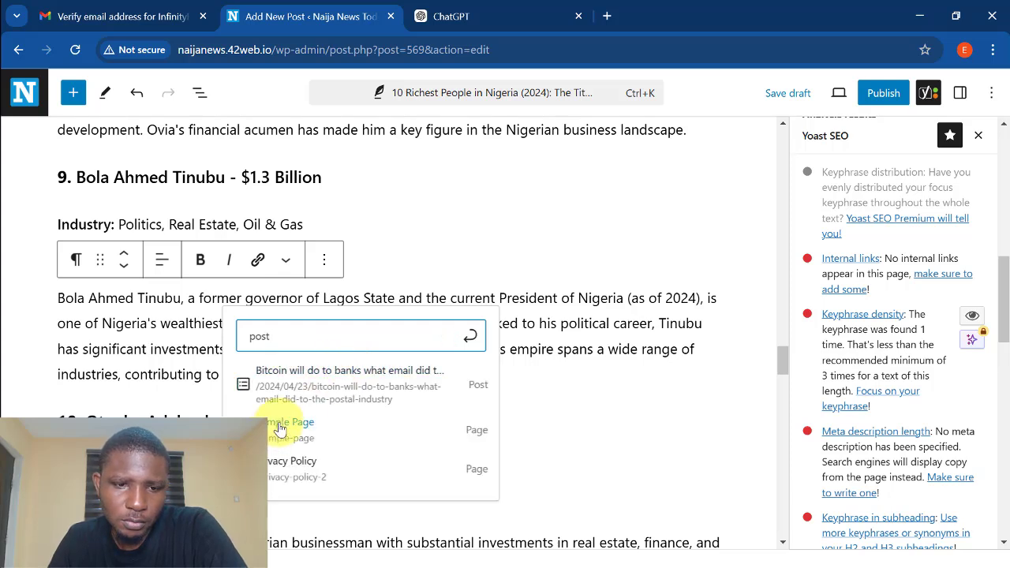
click(280, 428)
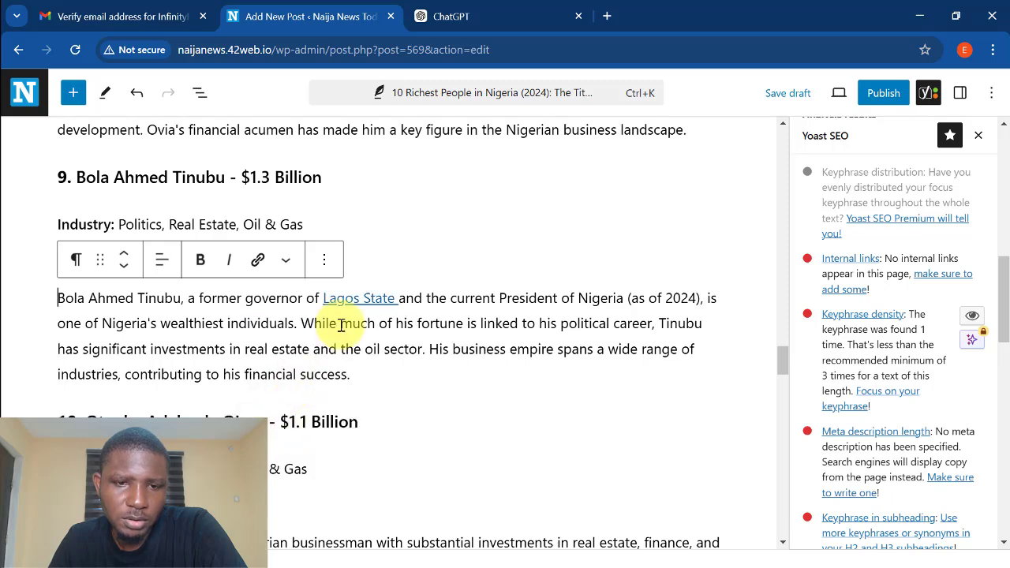
- Link 'businessman' in the Ojora paragraph to the Privacy Policy page
scroll(339, 322, down, 3)
scroll(341, 323, down, 1)
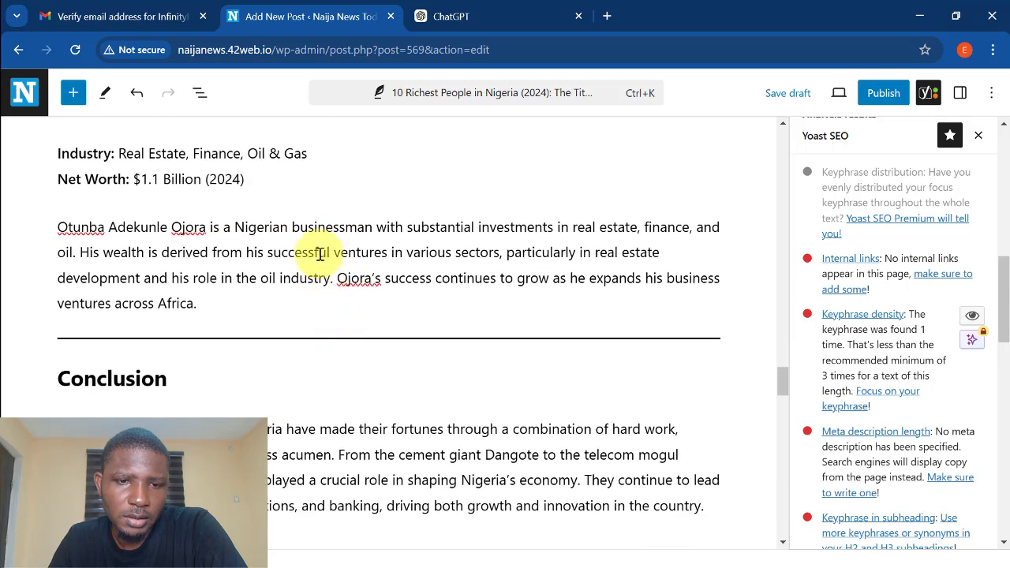
double_click(363, 231)
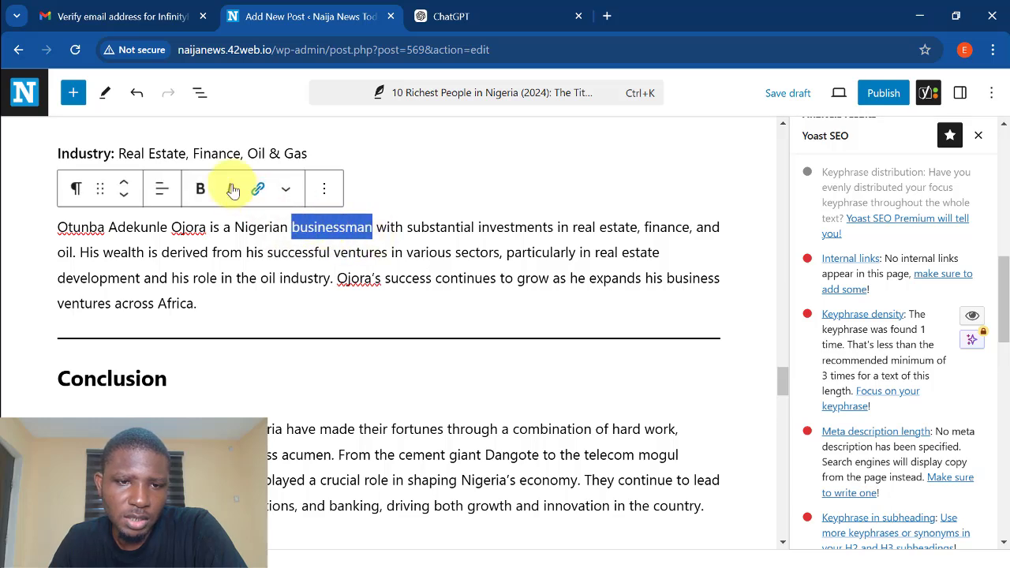
click(257, 190)
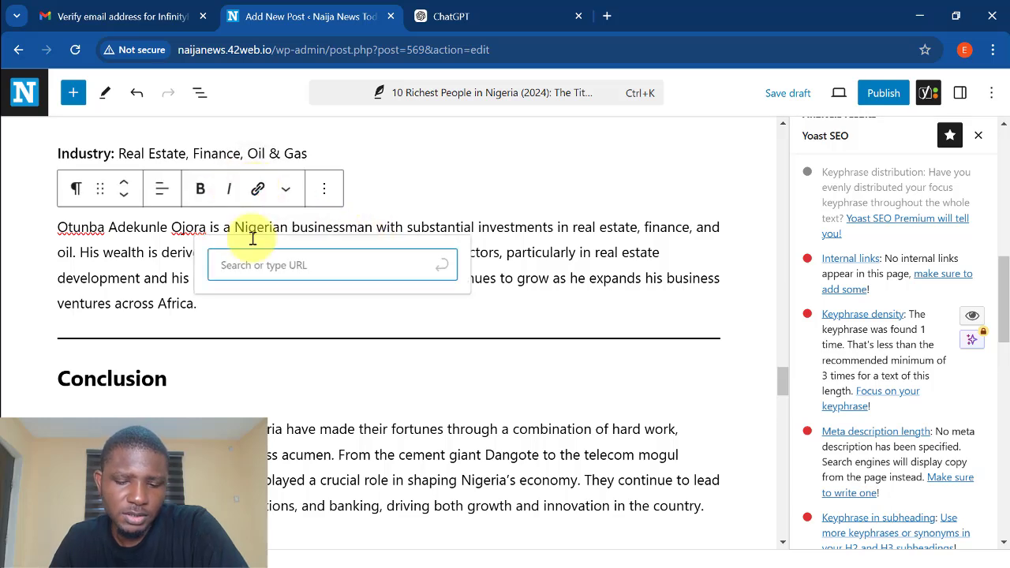
text(post)
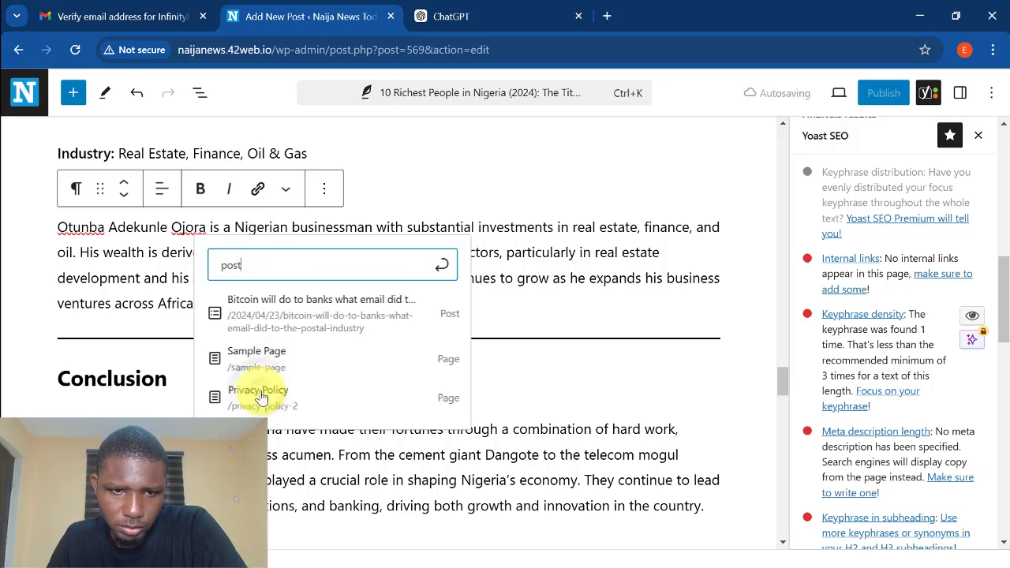
click(259, 395)
scroll(466, 302, up, 2)
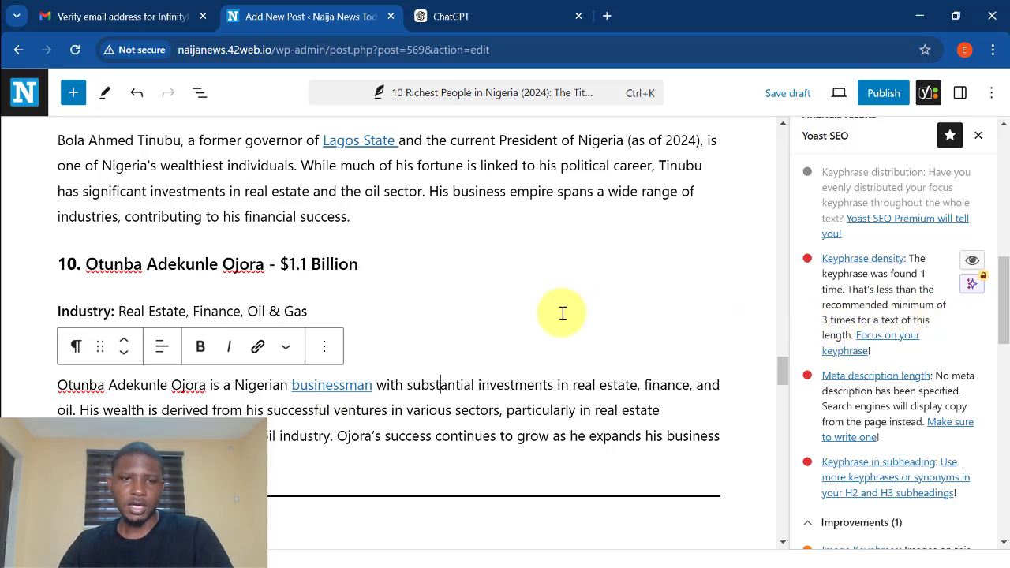
- Select the Yoast focus keyphrase '10 Richest People in Nigeria' text for reuse
scroll(429, 346, down, 10)
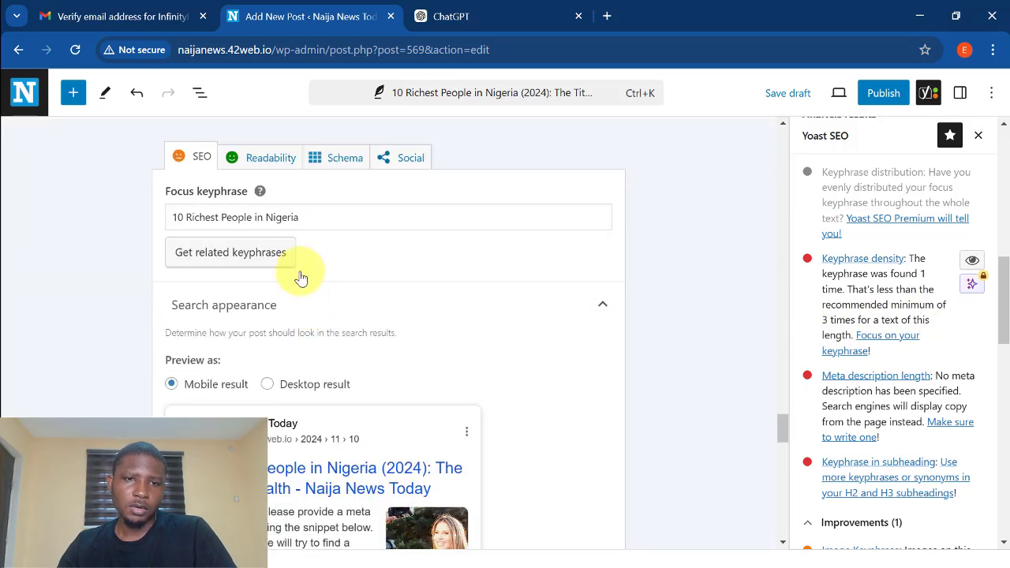
click(315, 225)
key(ctrl+a)
key(ctrl+c)
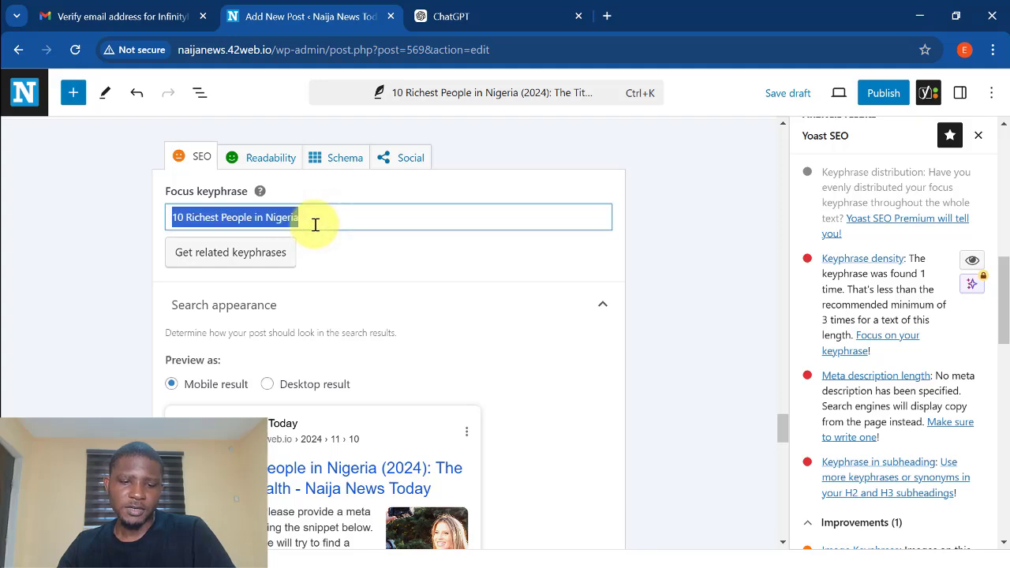
scroll(315, 225, up, 15)
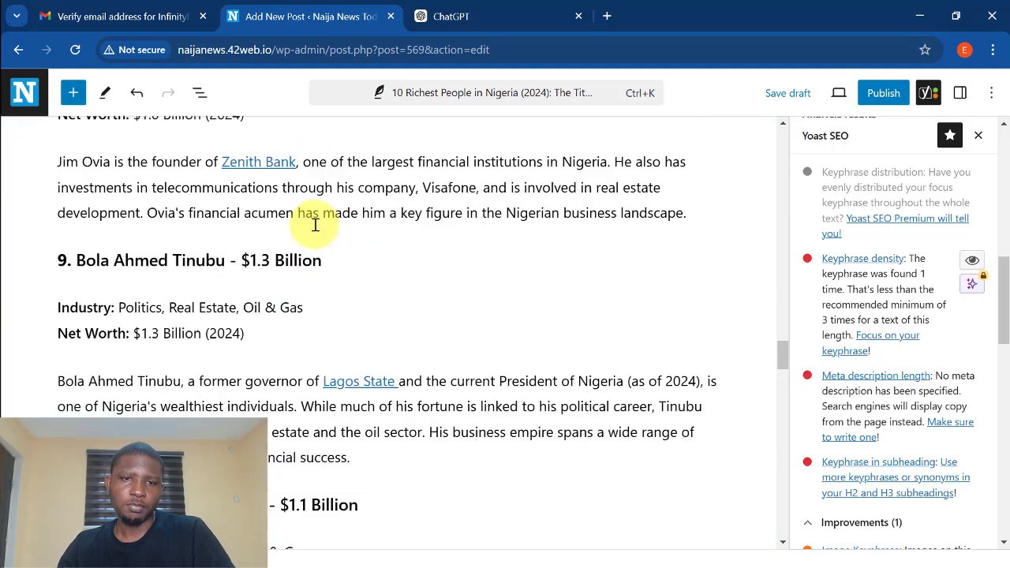
scroll(315, 225, up, 6)
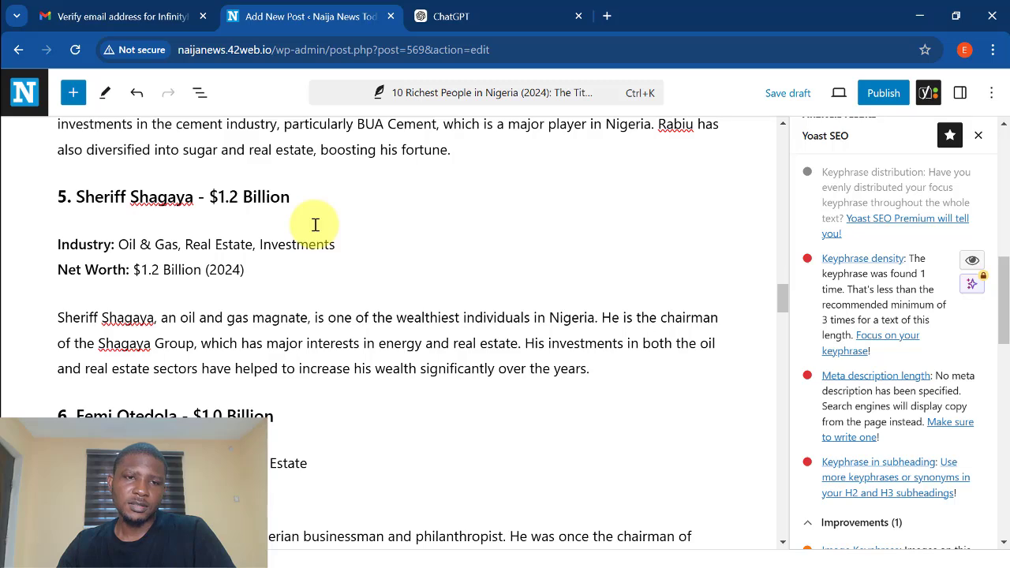
scroll(315, 224, up, 1)
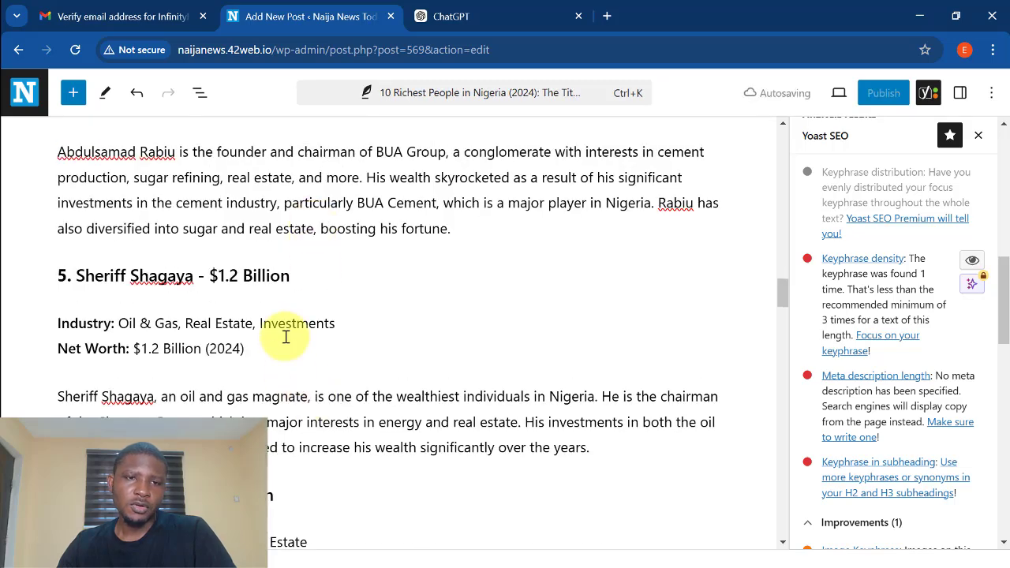
scroll(284, 337, up, 8)
scroll(287, 336, up, 1)
scroll(255, 313, down, 2)
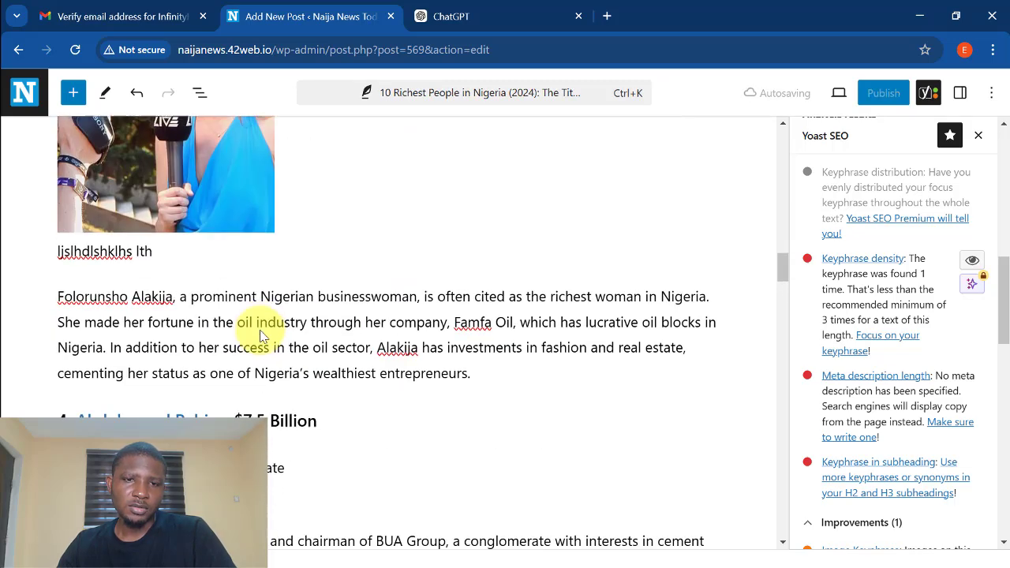
scroll(264, 331, up, 2)
scroll(261, 331, down, 4)
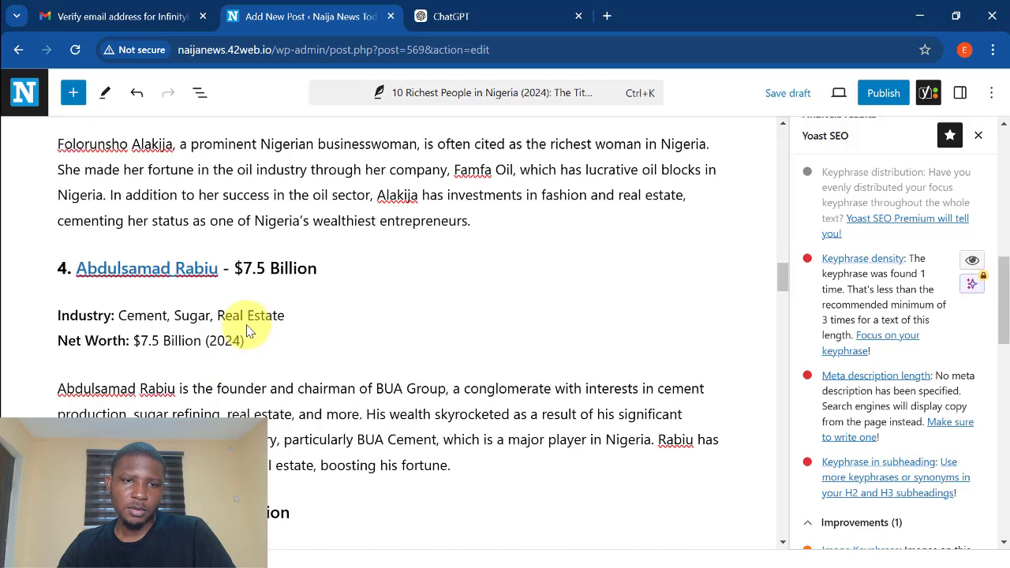
scroll(234, 370, down, 1)
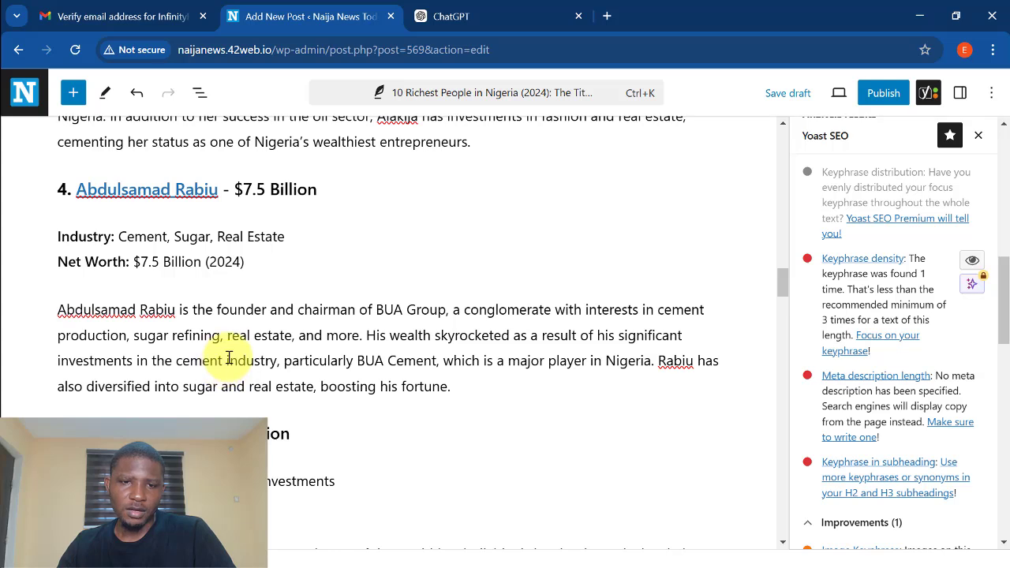
- Work 'also on the list of the 10 Richest People in Nigeria' into the fourth entry's paragraph
click(191, 308)
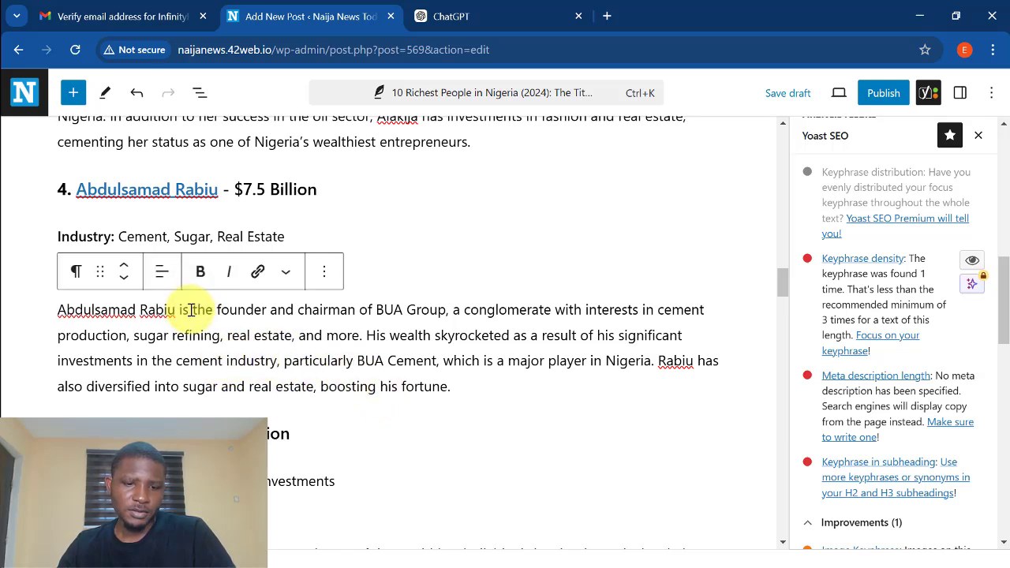
key(ctrl+v)
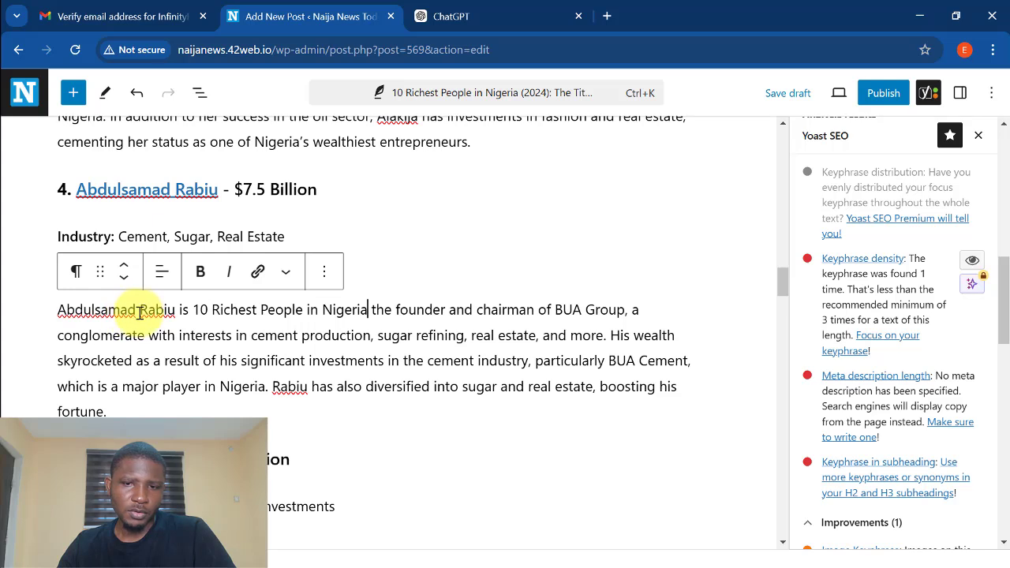
click(195, 309)
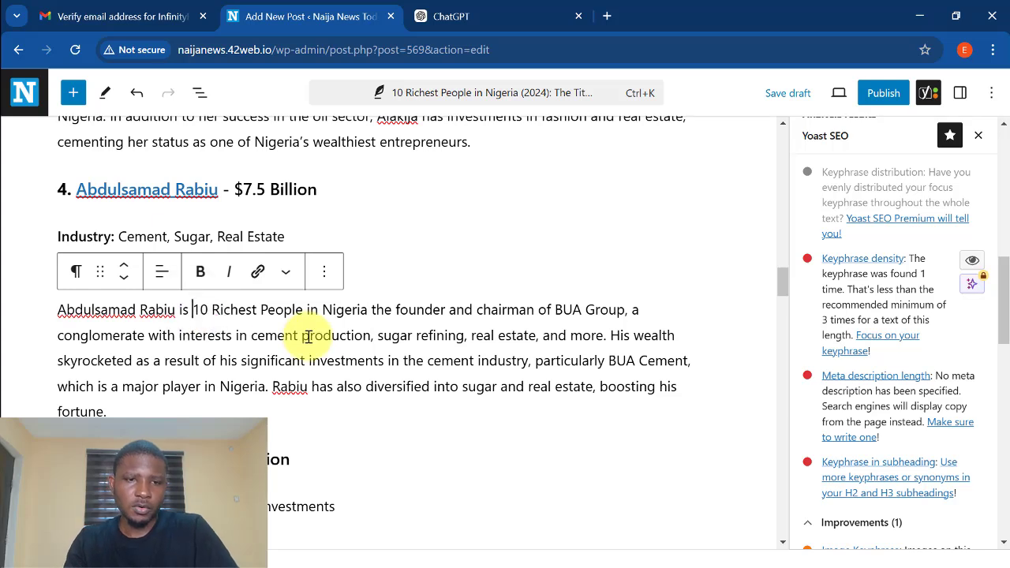
text(also o)
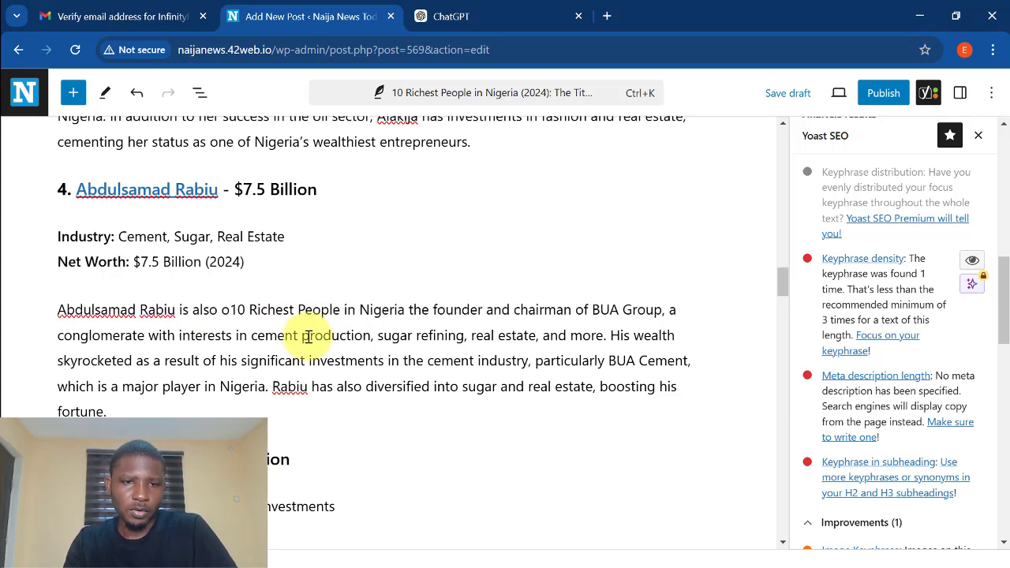
text(n th)
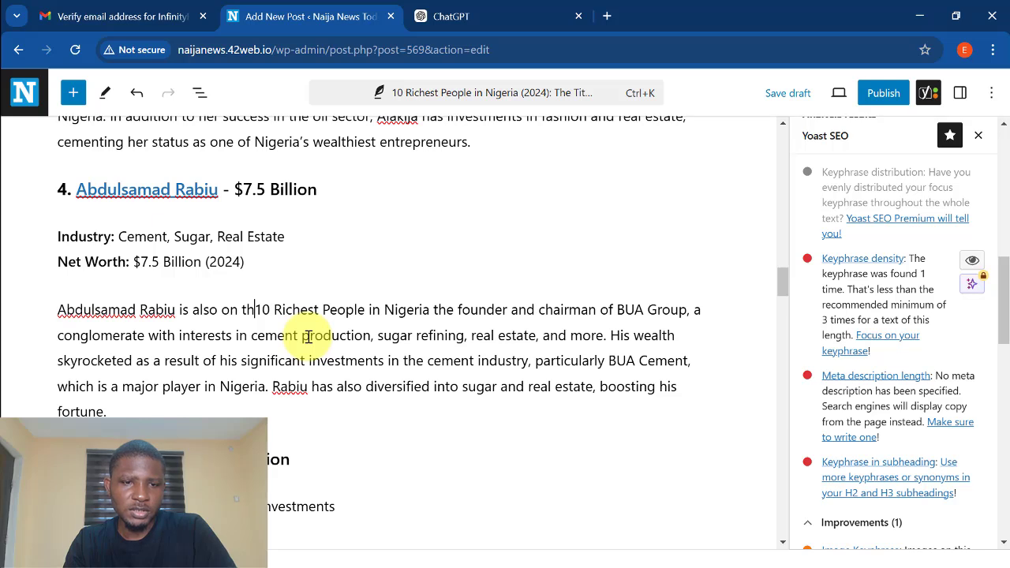
text(e list of th)
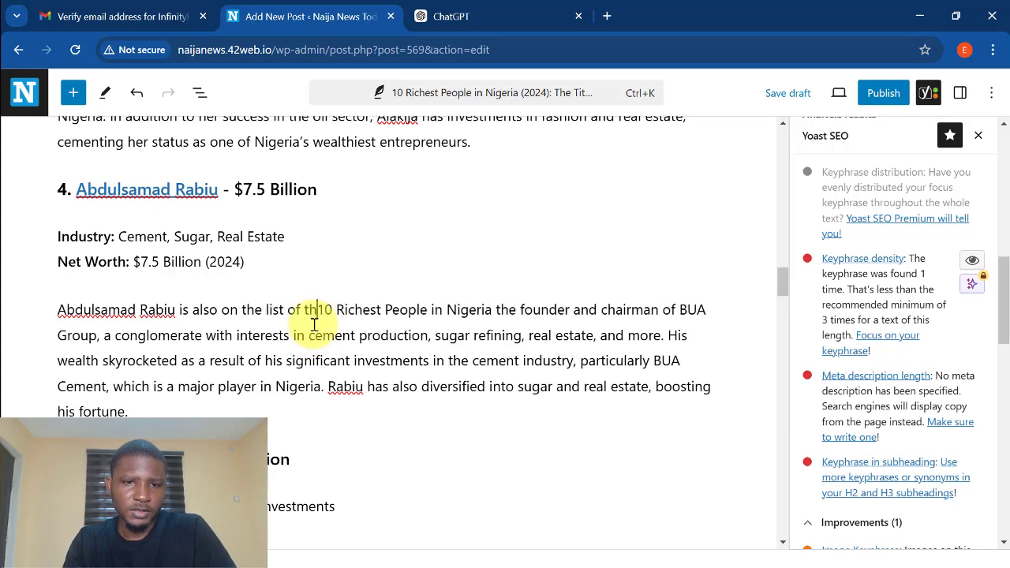
text(e)
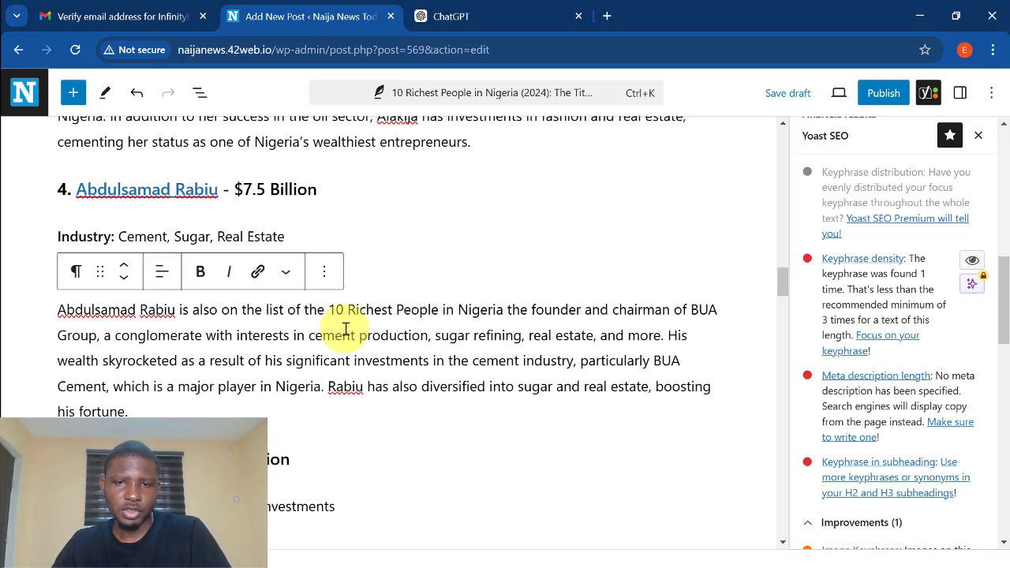
click(506, 312)
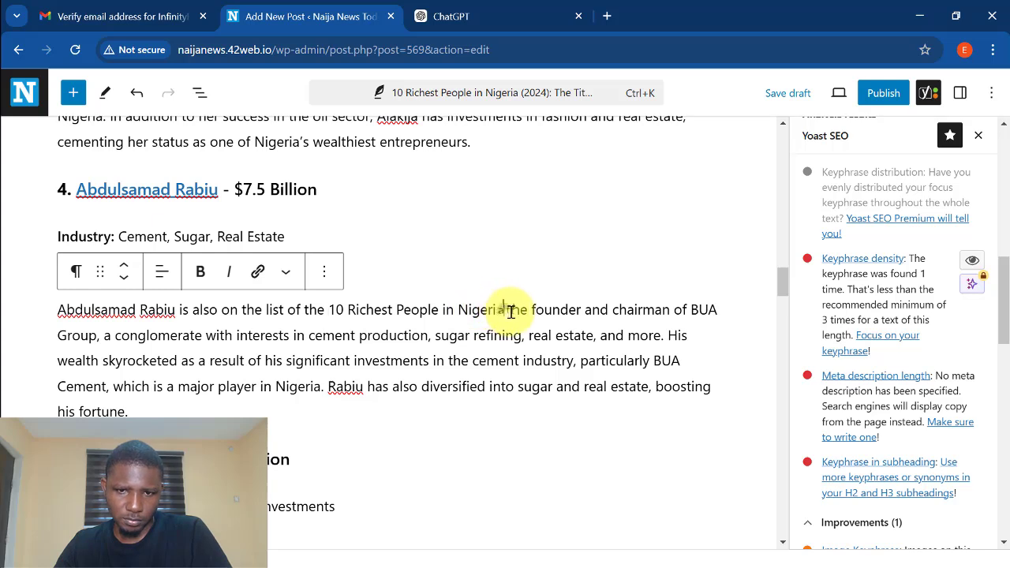
text(,)
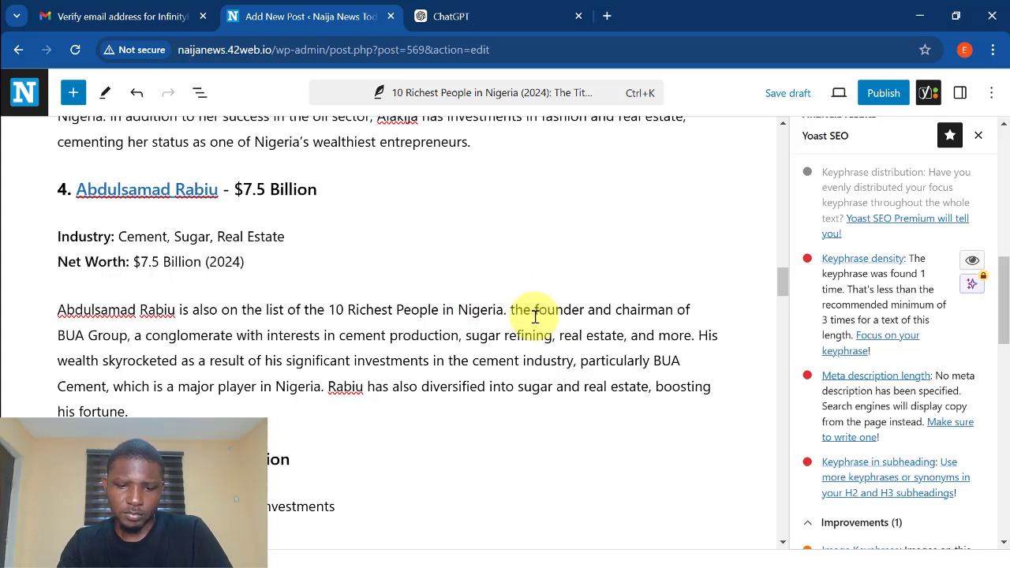
text( He)
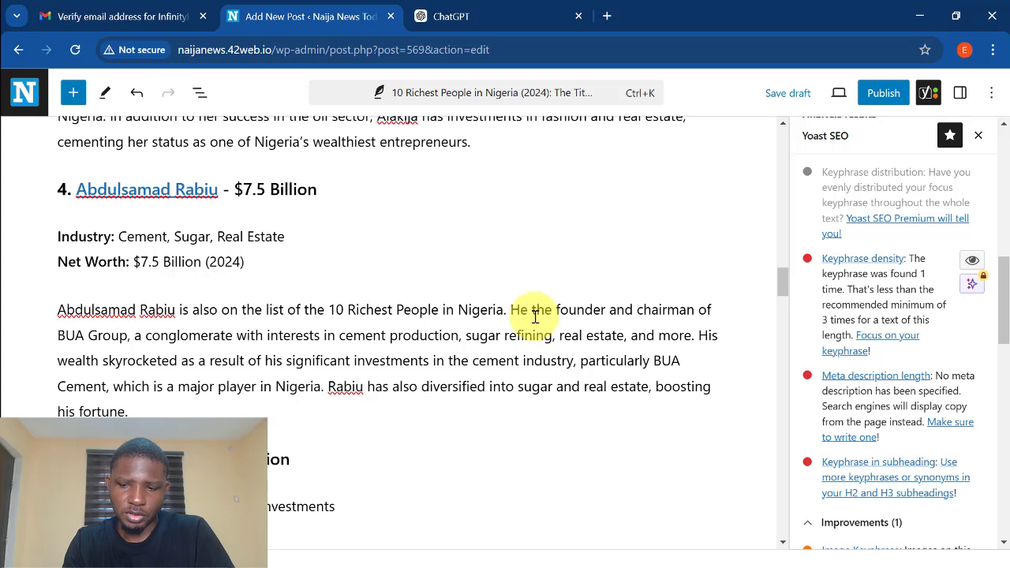
key(Delete)
key(Delete)
key(Delete)
key(Delete)
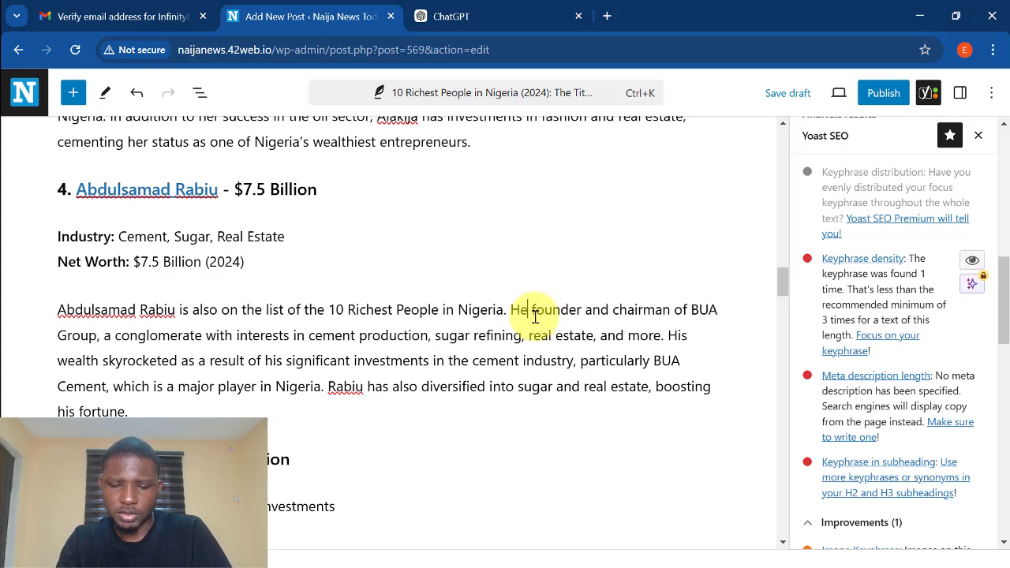
text(is)
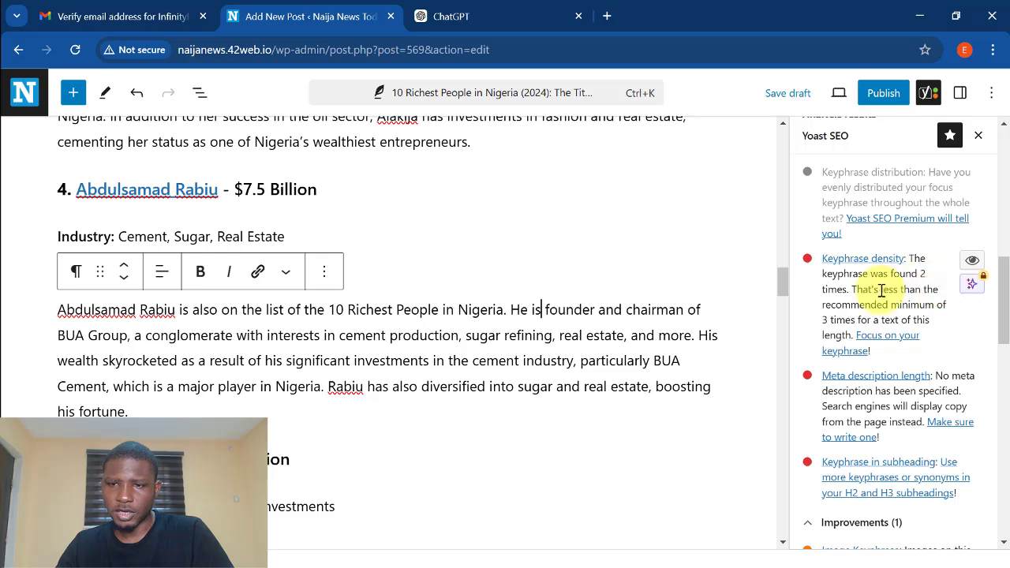
- End the sixth entry's paragraph with a sentence about making the list of 10 Richest People in Nigeria
scroll(374, 341, down, 7)
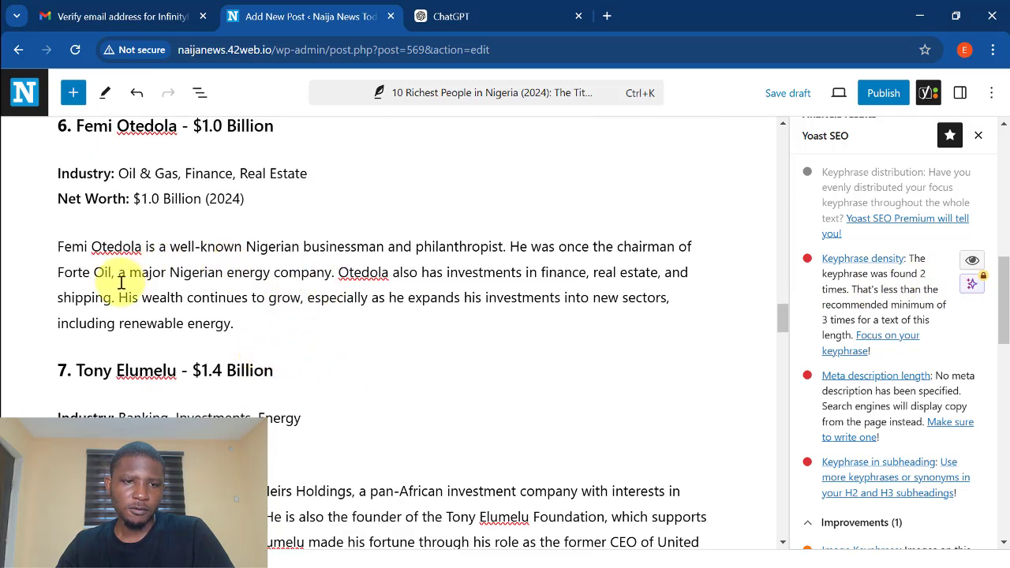
click(266, 321)
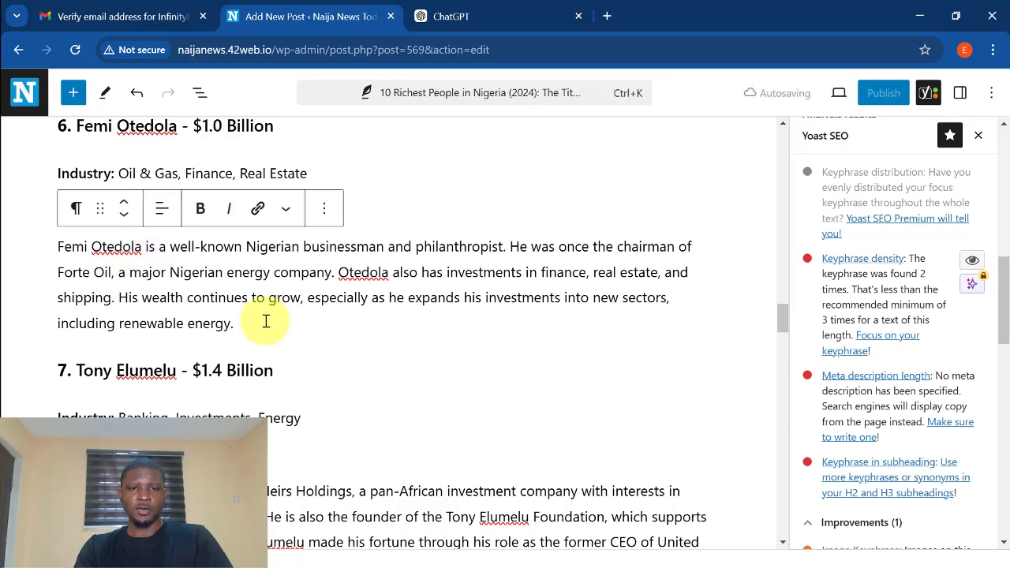
text(H)
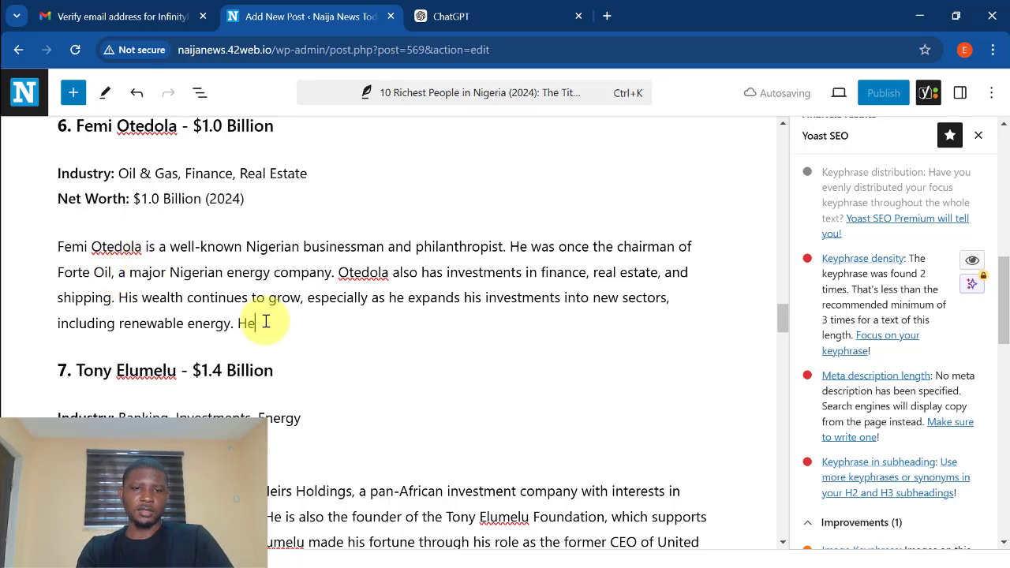
text(e)
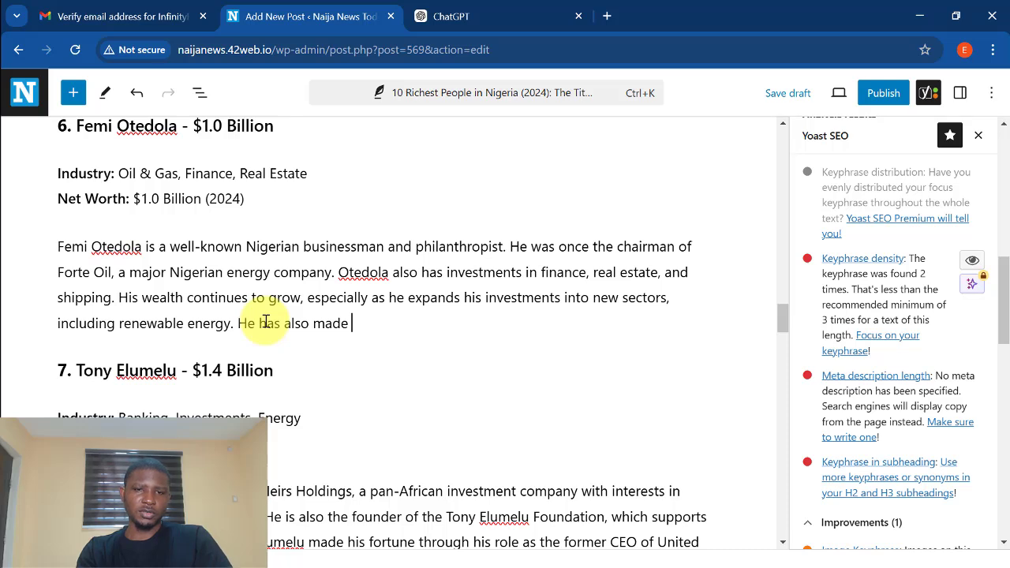
text(it to the list of)
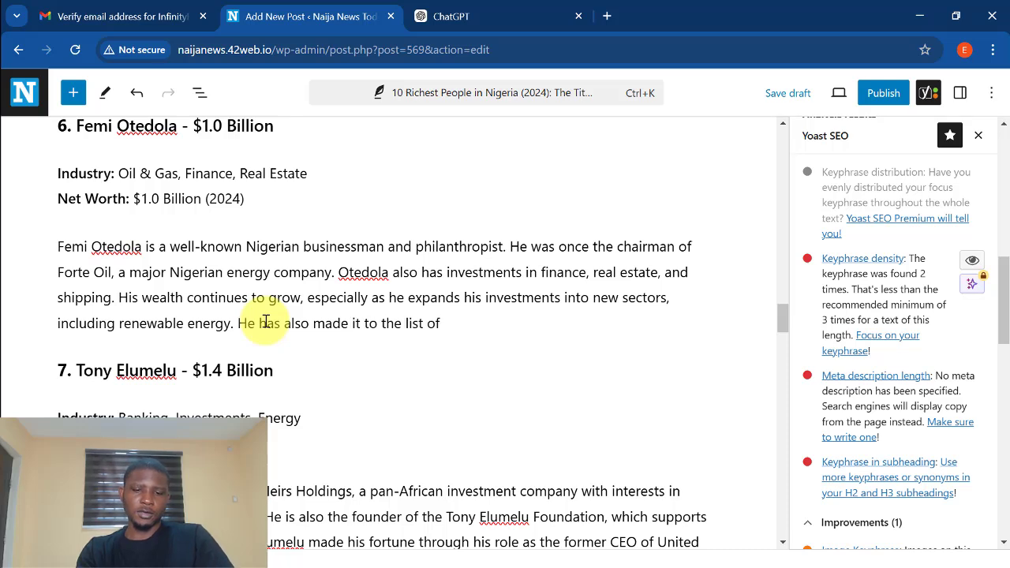
text( 10 Richest People in Nigeria.)
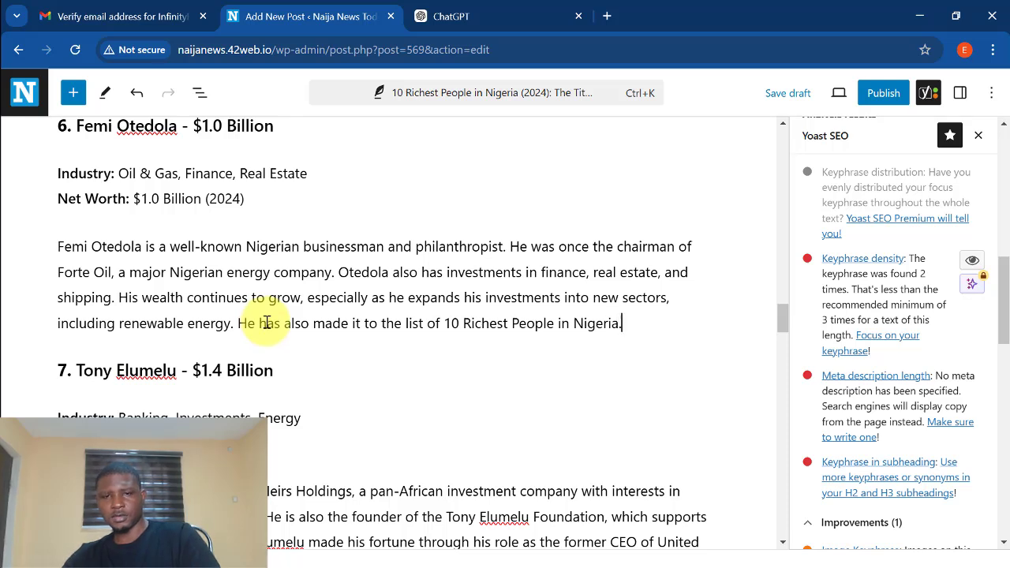
click(629, 326)
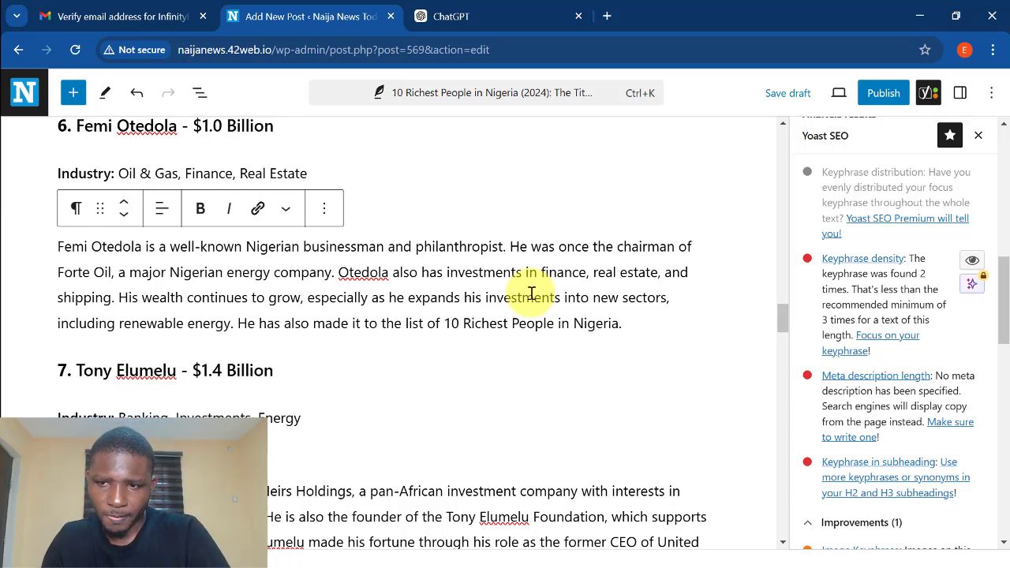
- Append 'Tony has been on the list of 10 Richest People in Nigeria since 2011.' to the seventh entry
scroll(289, 307, down, 3)
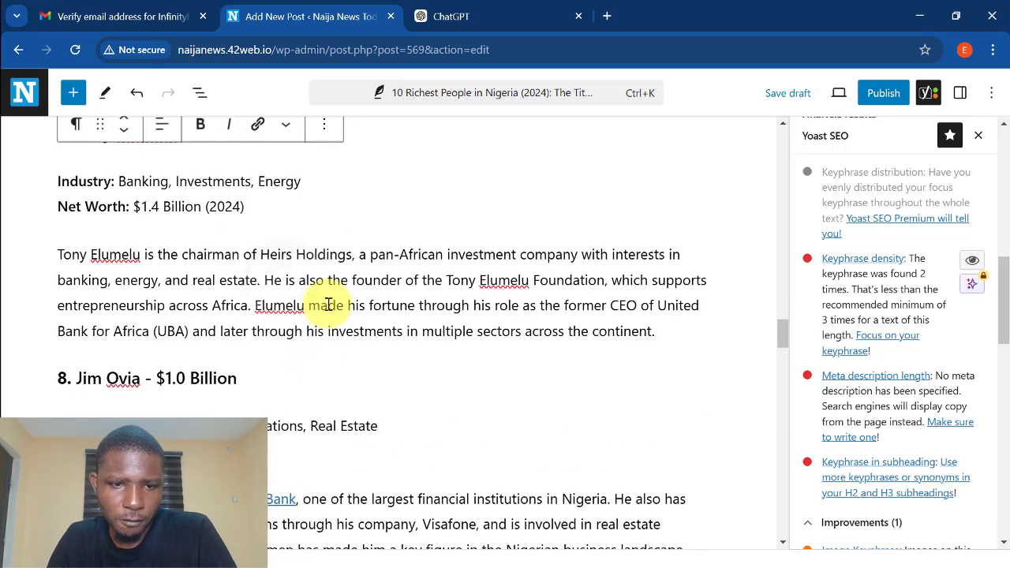
click(327, 304)
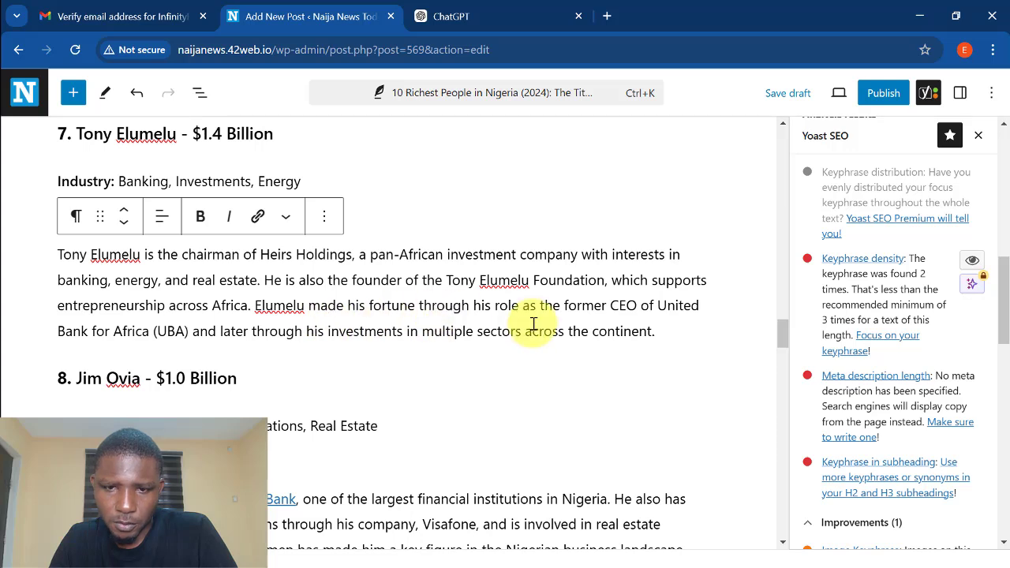
click(657, 332)
text(Tony has been on the list of)
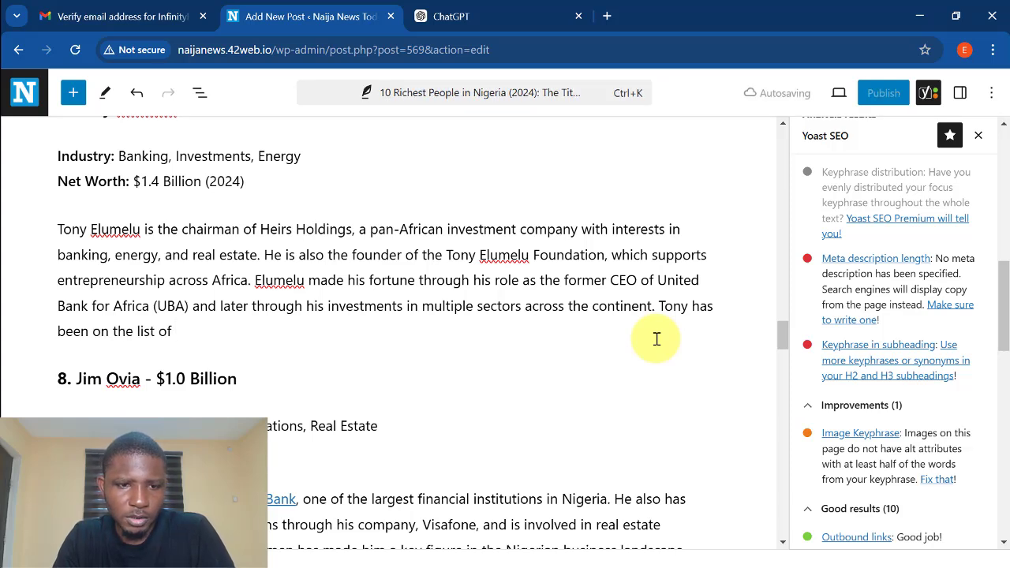
text(10 Richest People in Nigeria)
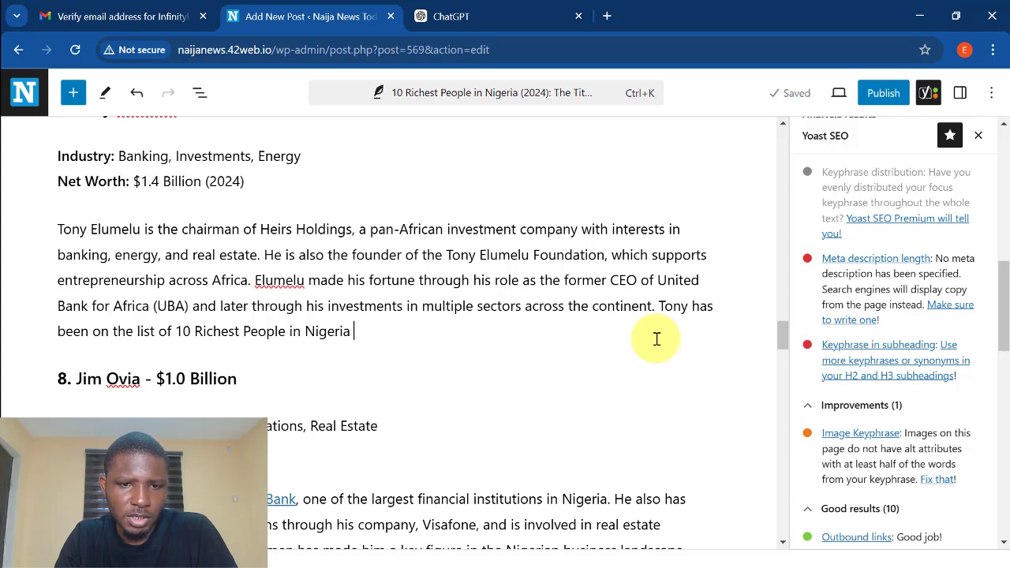
text(since 2011.)
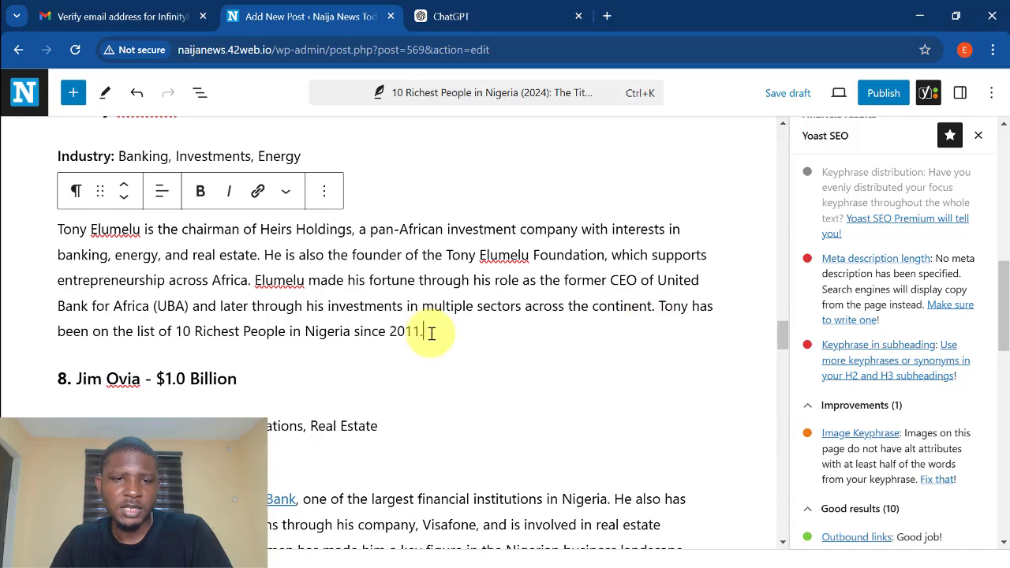
scroll(403, 310, down, 1)
scroll(403, 311, down, 3)
- Scroll down the post past the Conclusion to the empty Yoast SEO meta description field
scroll(396, 314, down, 6)
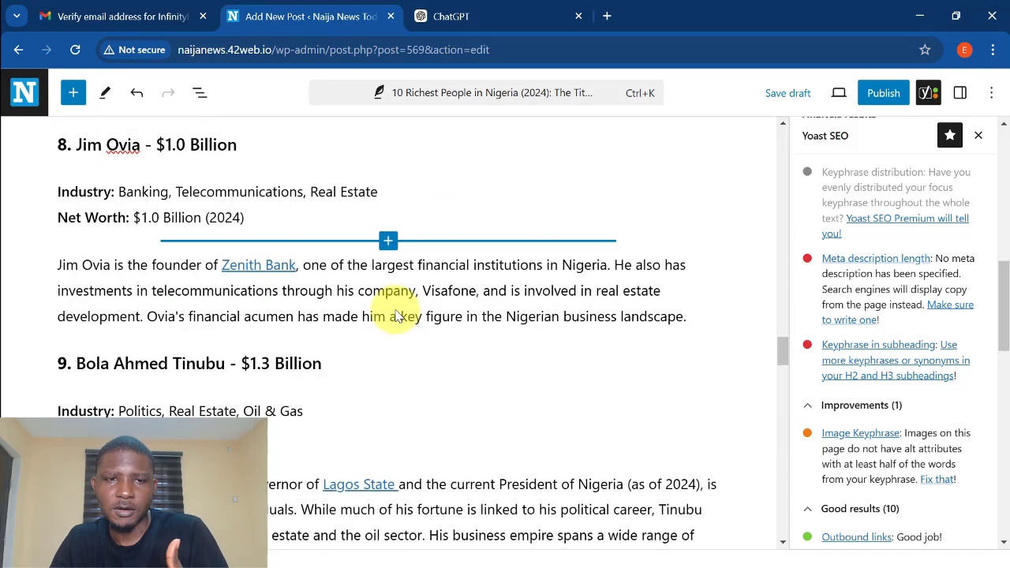
scroll(396, 310, up, 6)
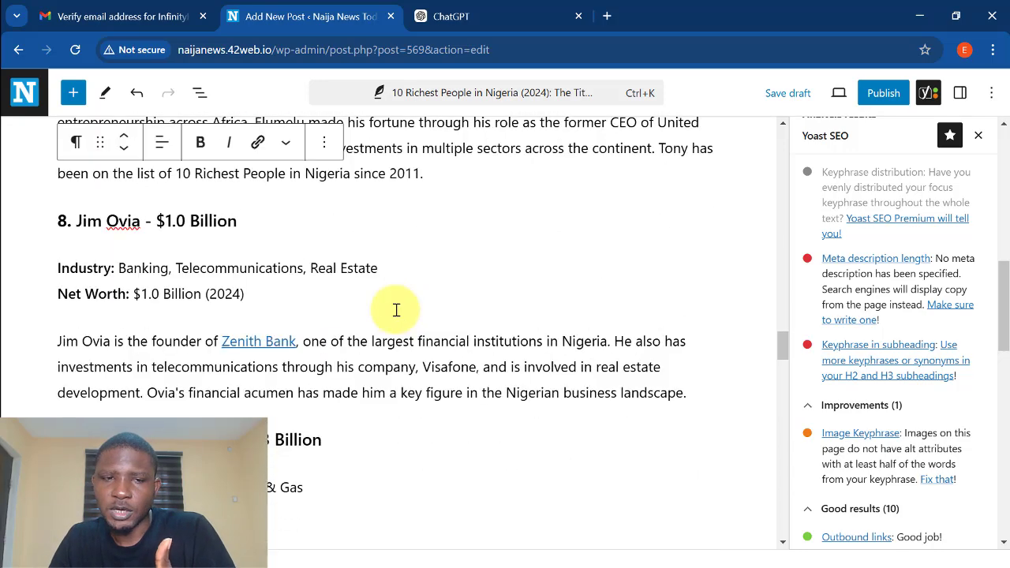
scroll(396, 312, down, 2)
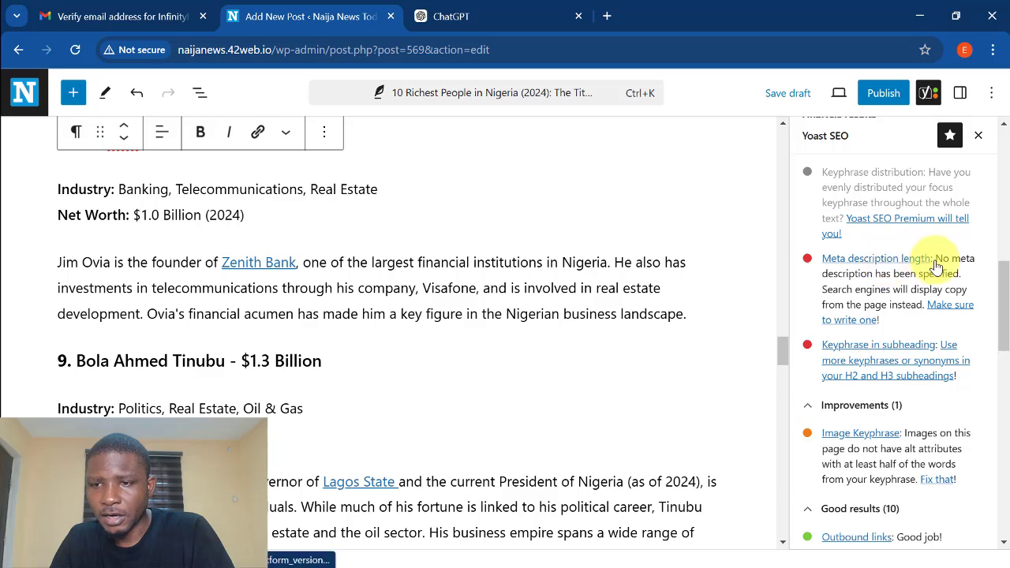
scroll(889, 272, up, 2)
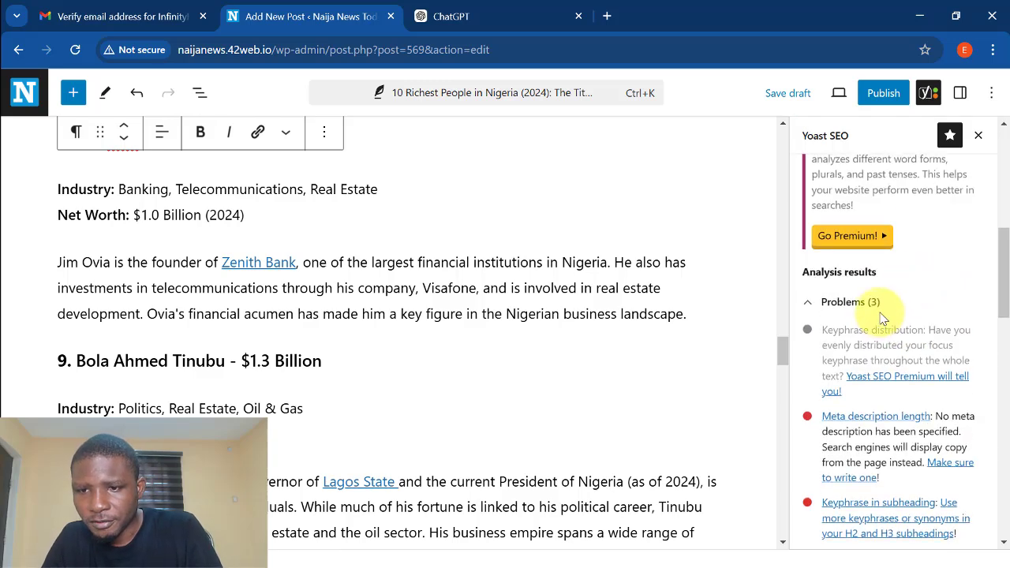
scroll(876, 311, down, 2)
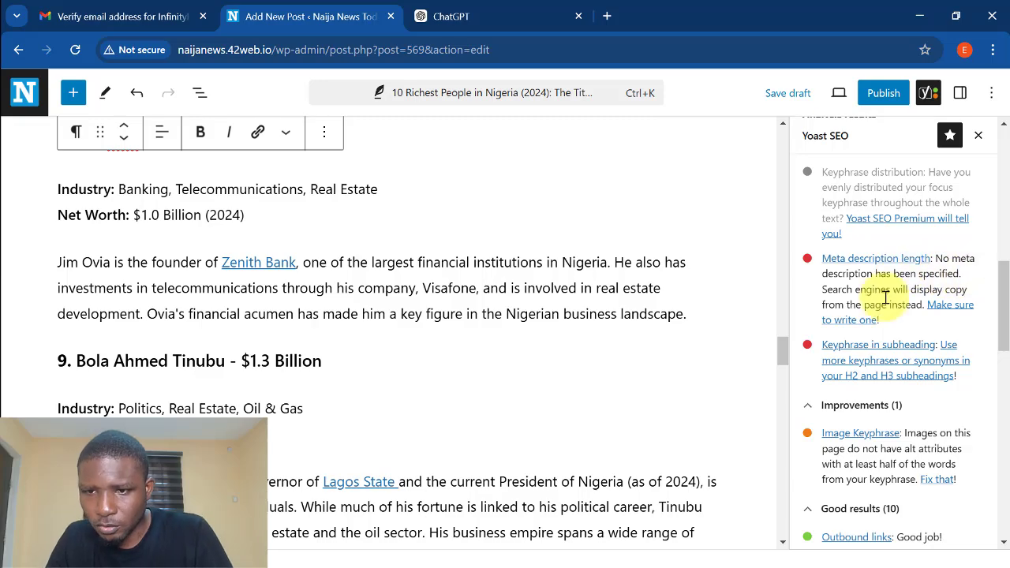
scroll(426, 335, down, 5)
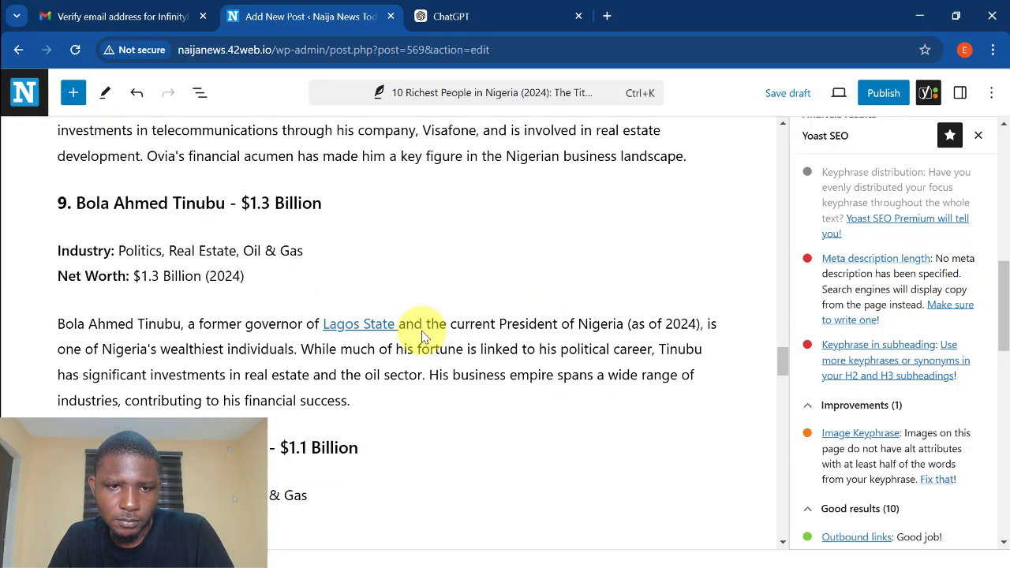
scroll(422, 338, down, 2)
scroll(422, 338, up, 14)
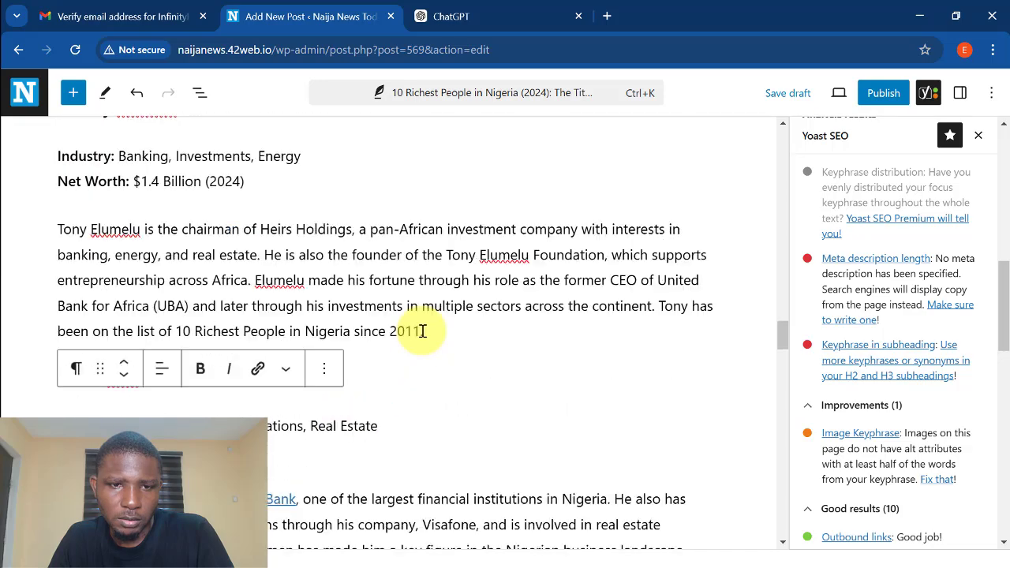
scroll(423, 331, down, 14)
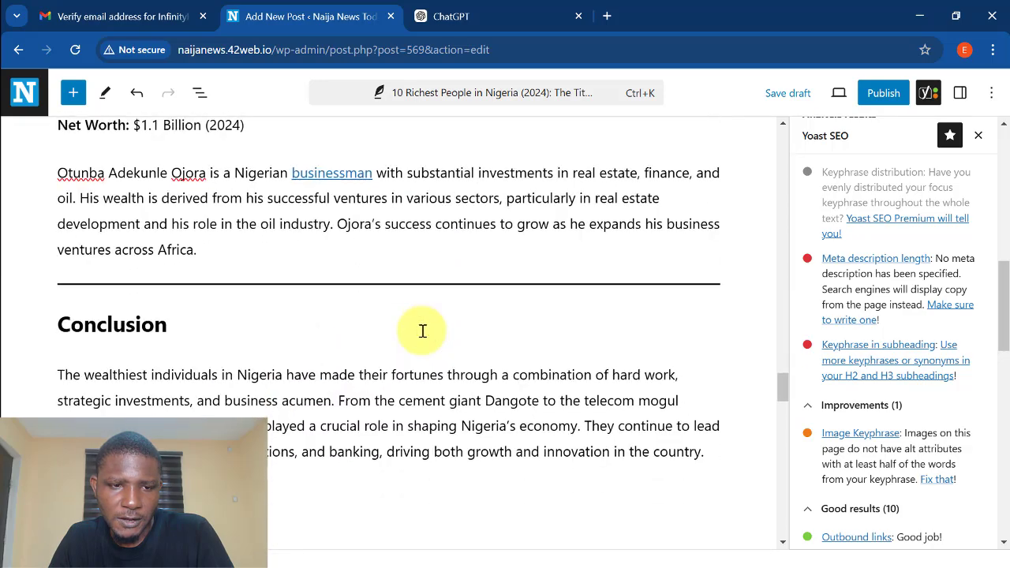
scroll(422, 331, down, 5)
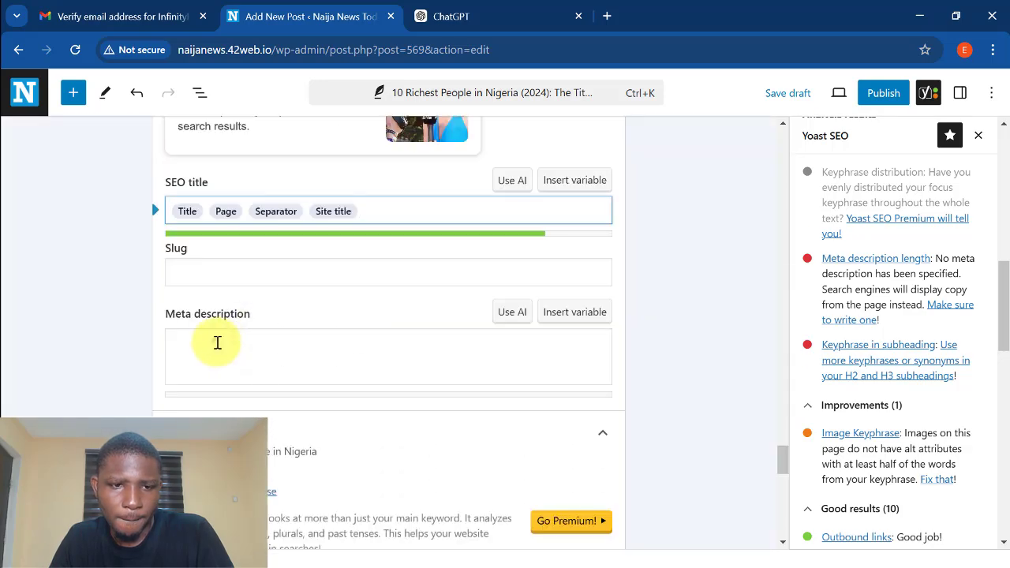
- Write a meta description with the pasted keyphrase, prefixed 'New List: You can believe who…'
click(217, 341)
text(10 Richest People in Nigeria)
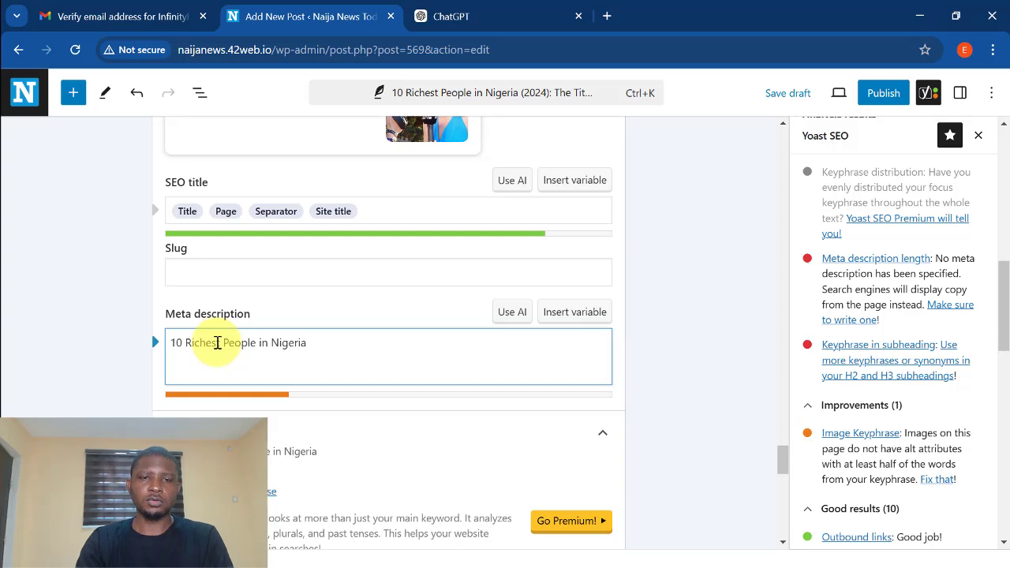
key(BackSpace)
key(BackSpace)
key(BackSpace)
key(BackSpace)
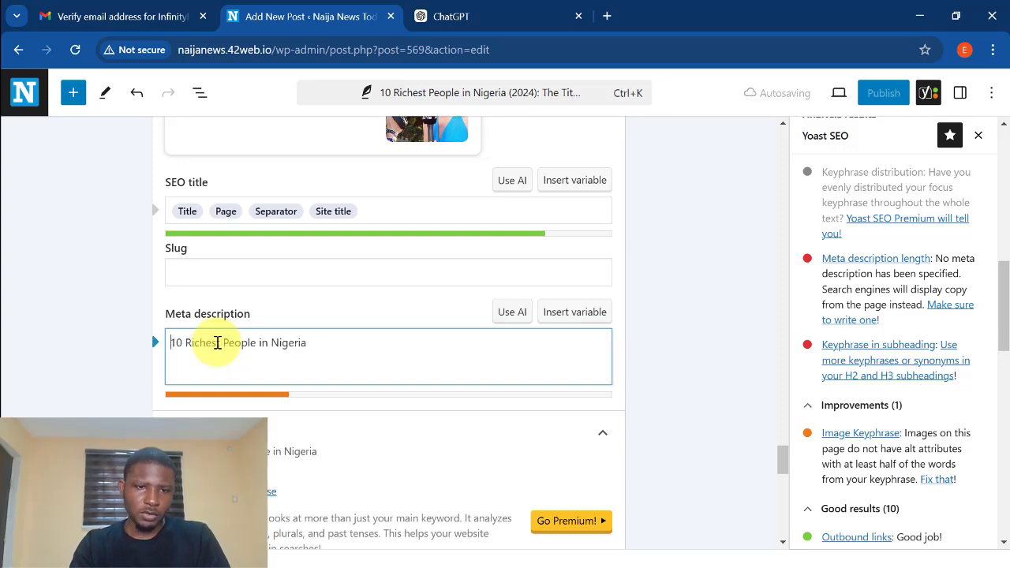
text(You can believe who is)
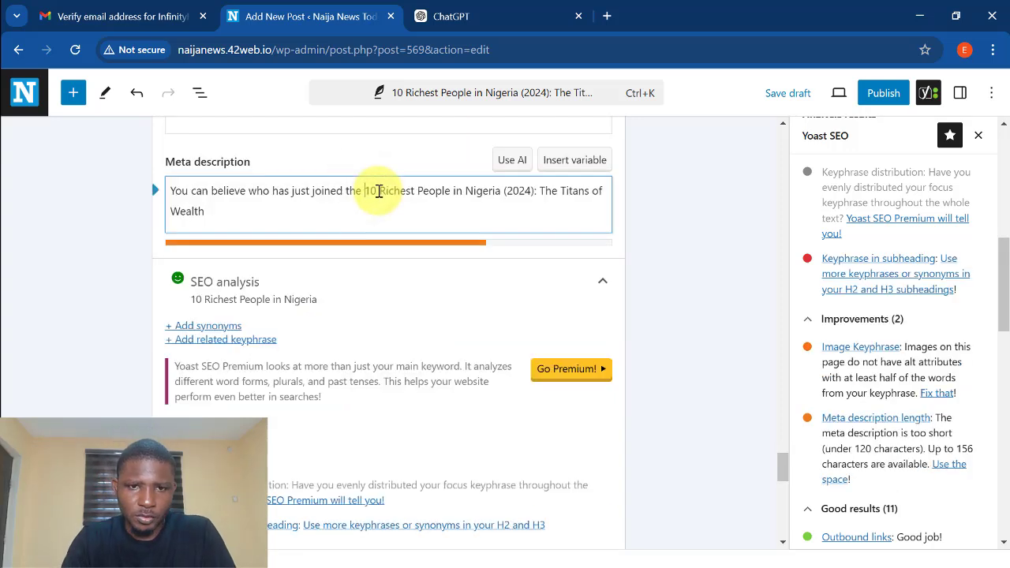
text(to p)
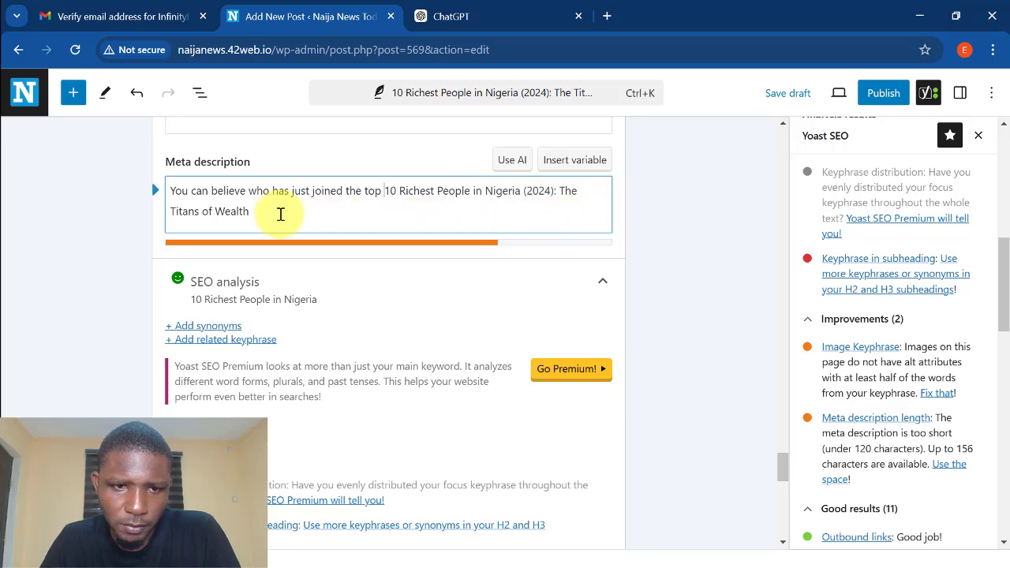
text(.)
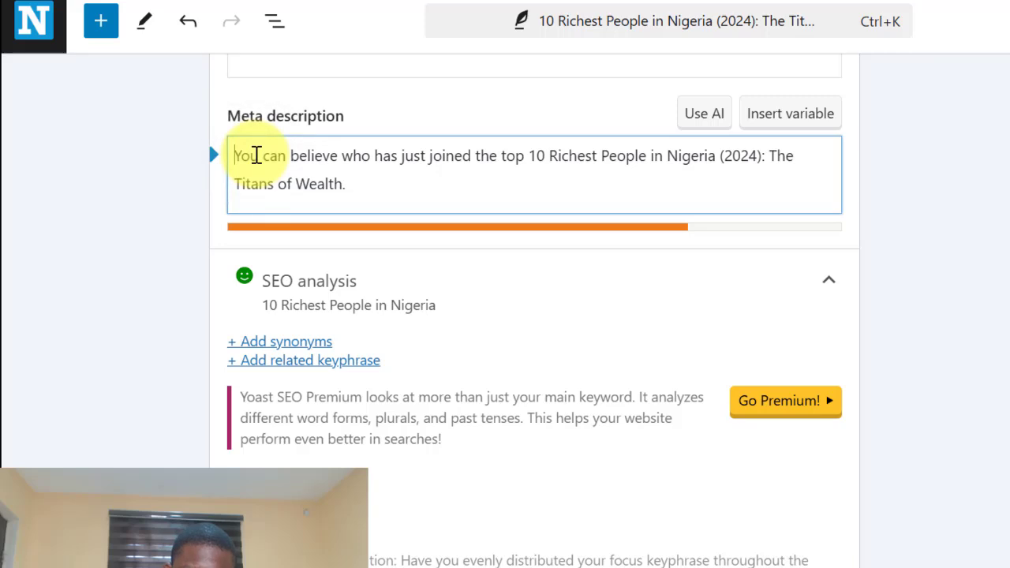
text(Ne)
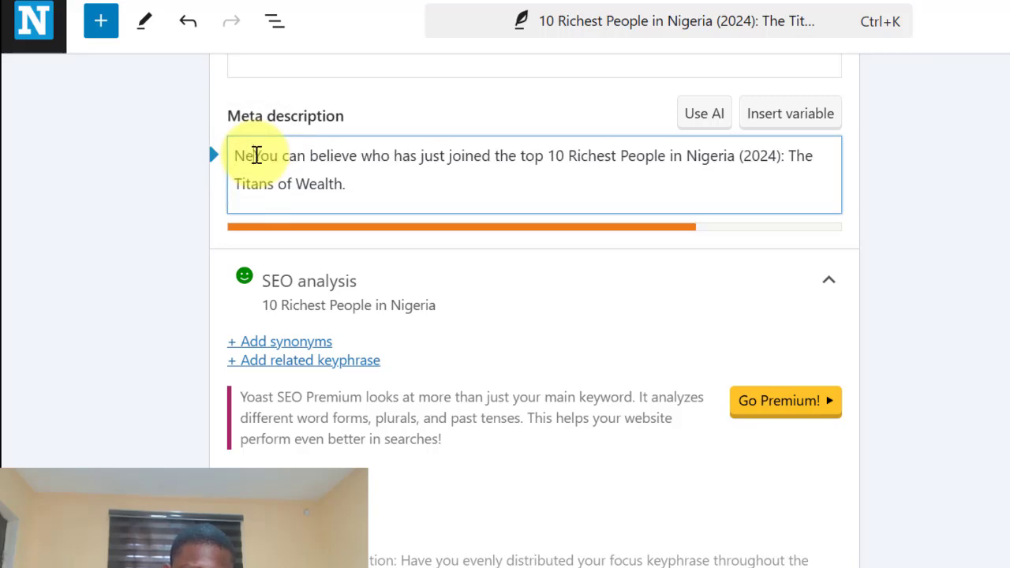
text(w Li)
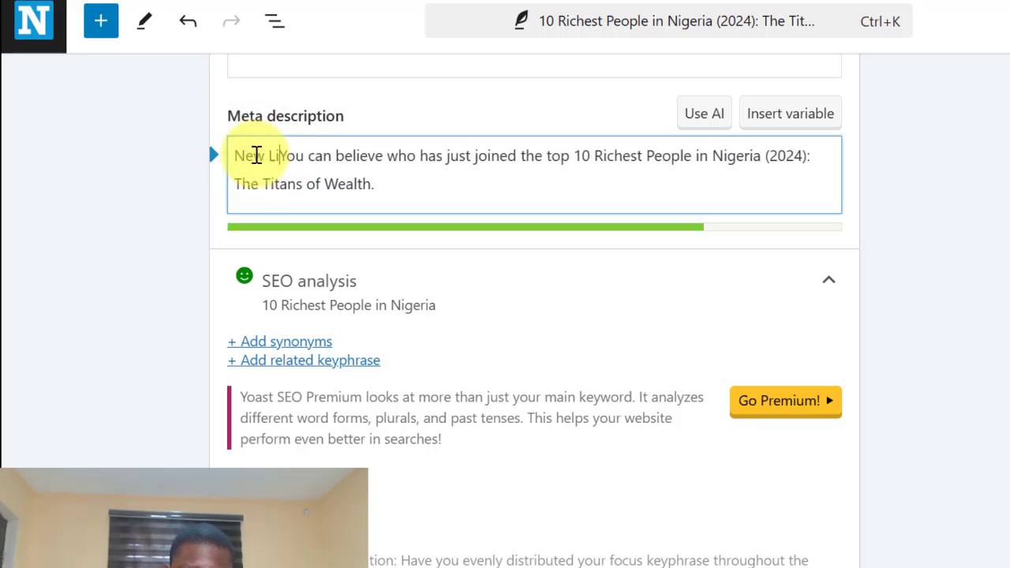
text(st)
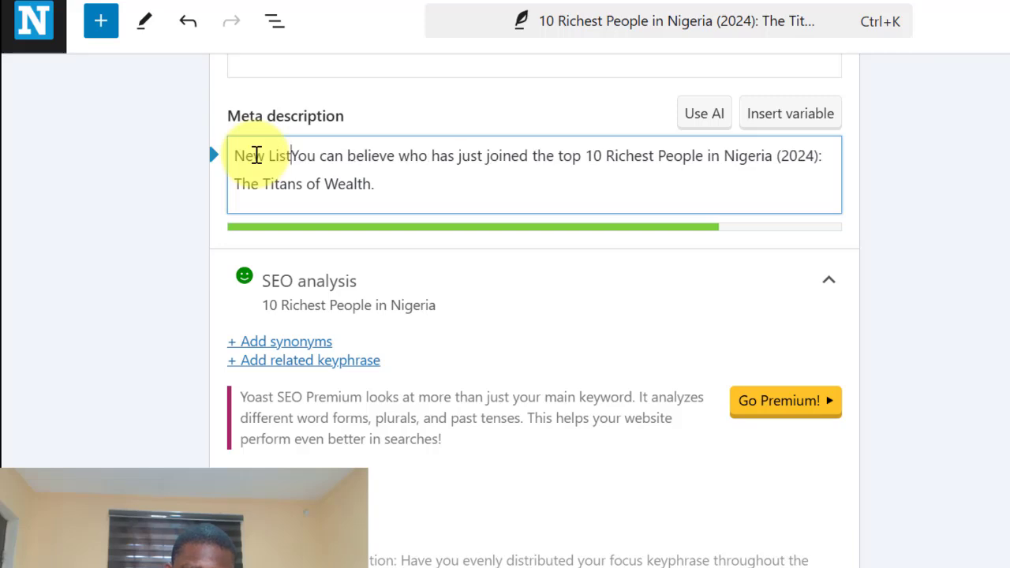
text(:)
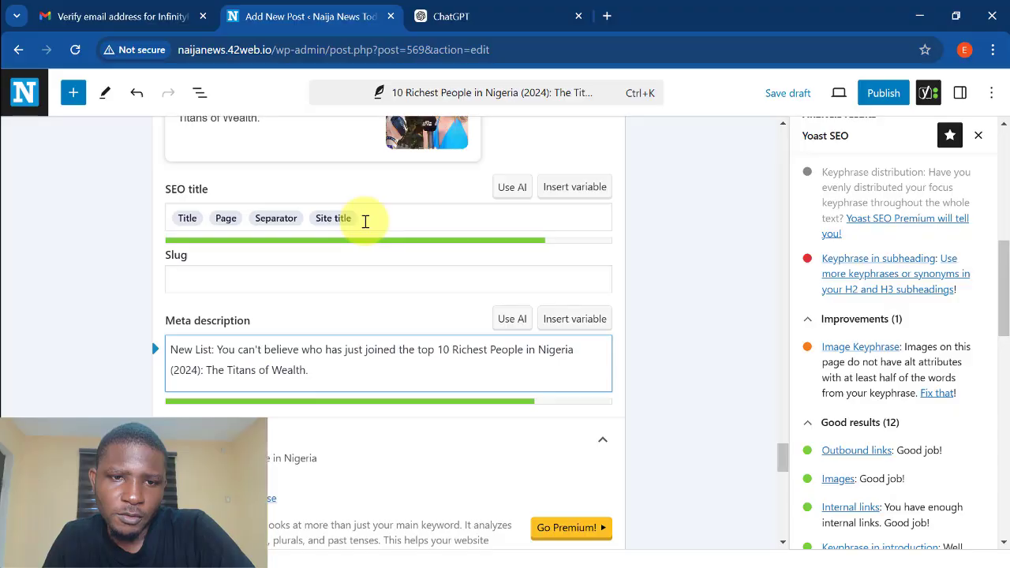
scroll(366, 221, up, 1)
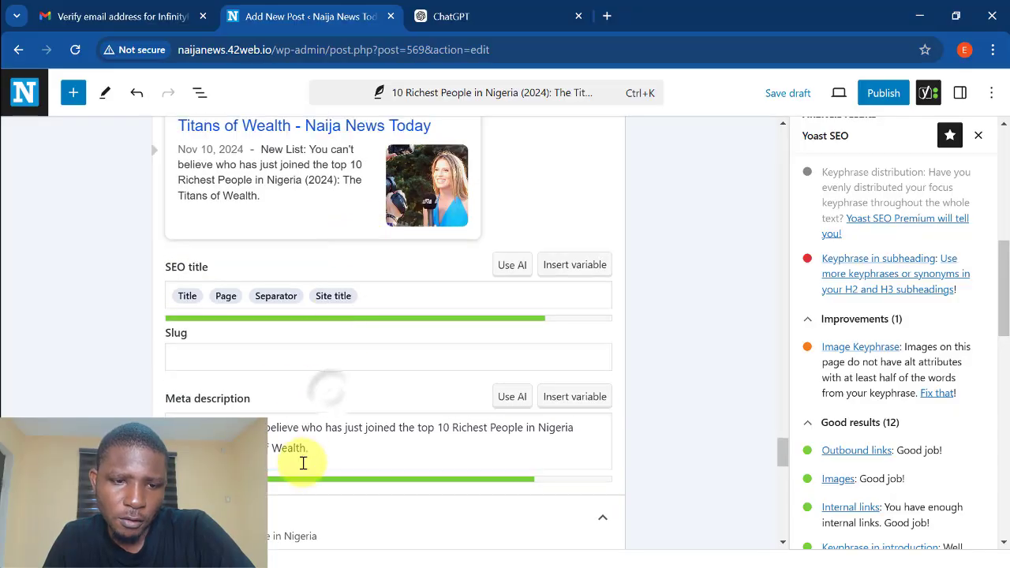
scroll(289, 402, up, 2)
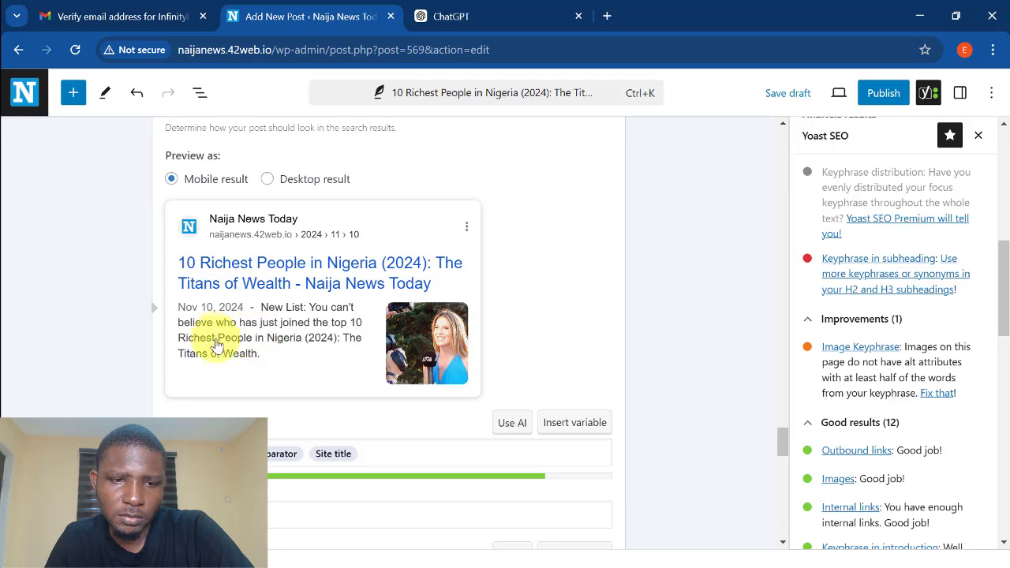
scroll(265, 318, down, 1)
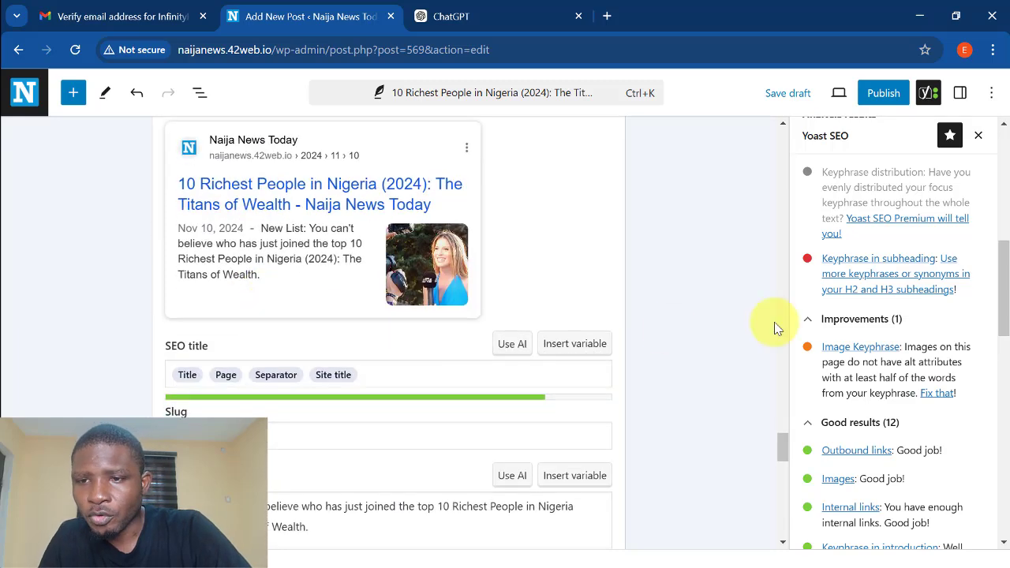
scroll(984, 266, up, 2)
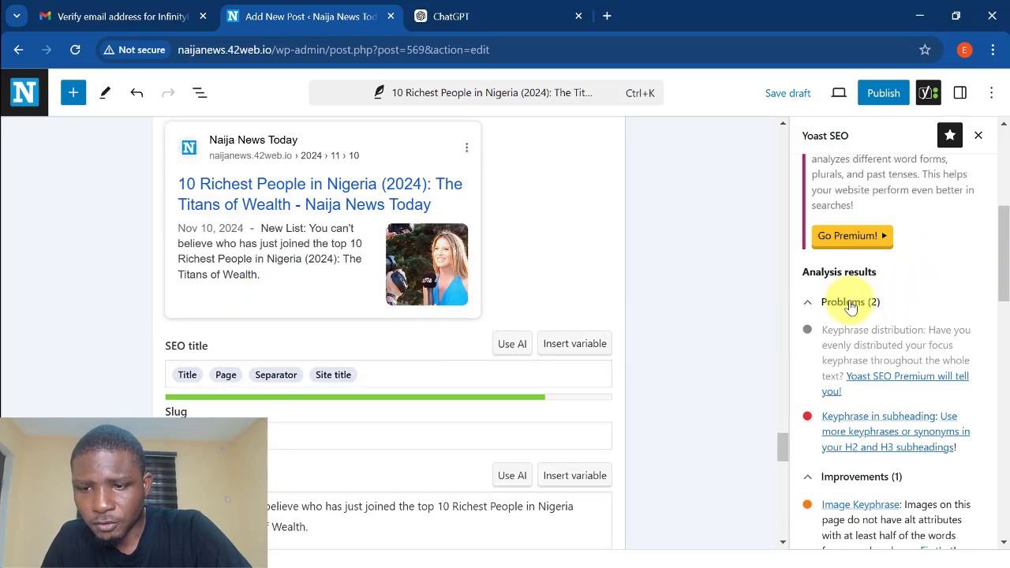
scroll(850, 306, down, 1)
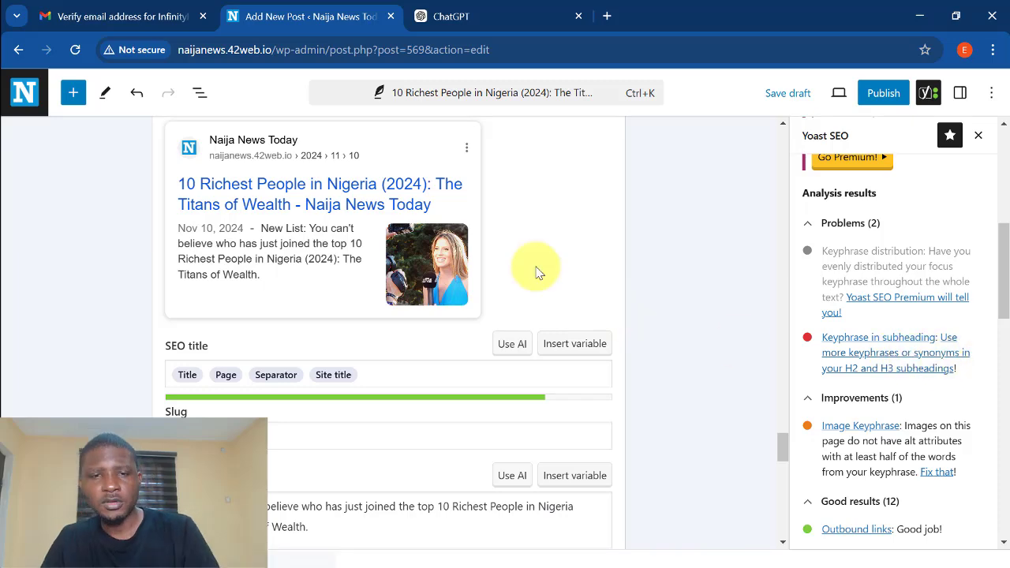
scroll(536, 270, up, 1)
scroll(535, 266, up, 20)
scroll(354, 304, down, 5)
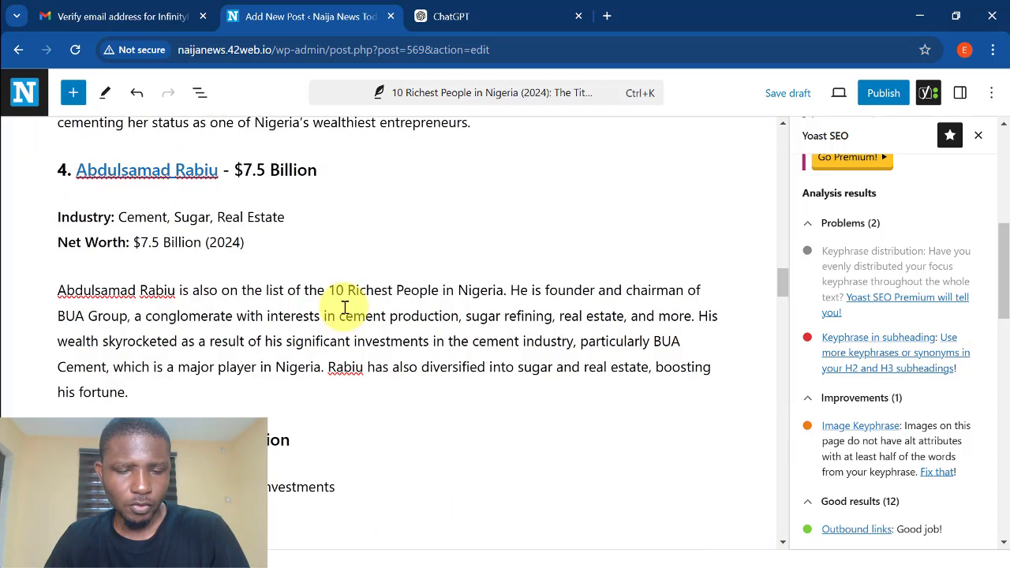
scroll(331, 316, down, 2)
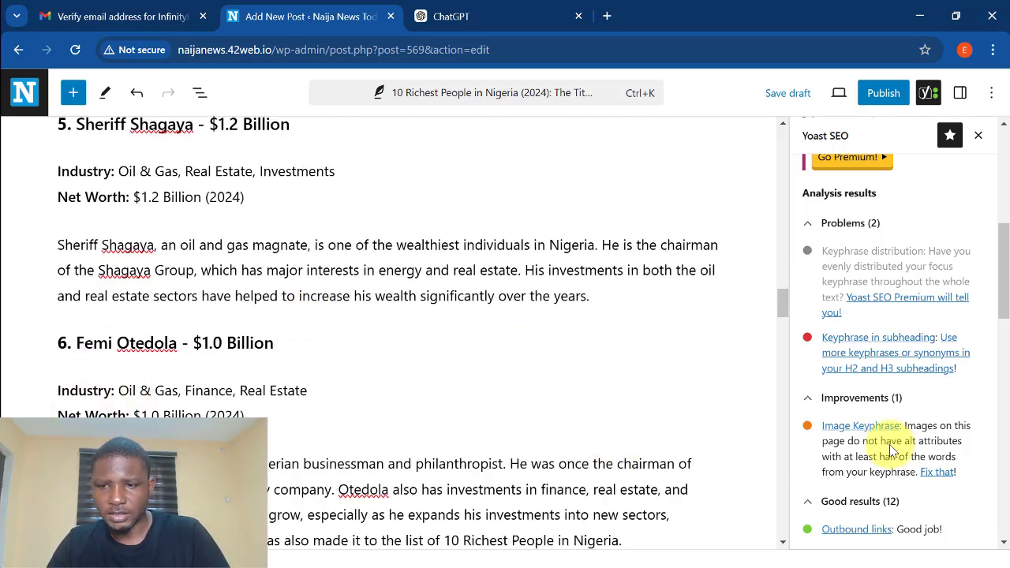
scroll(884, 434, down, 2)
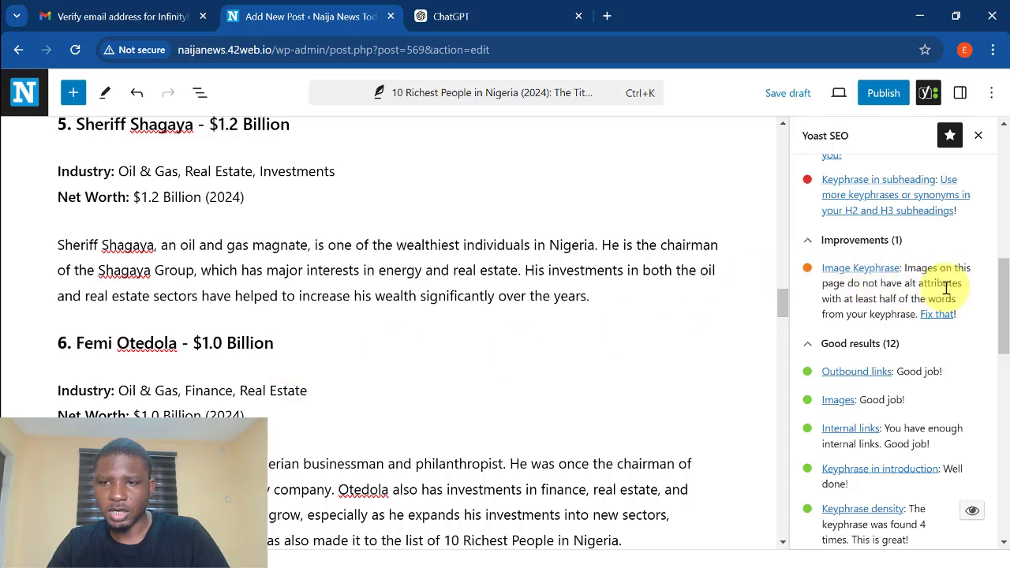
scroll(149, 284, up, 10)
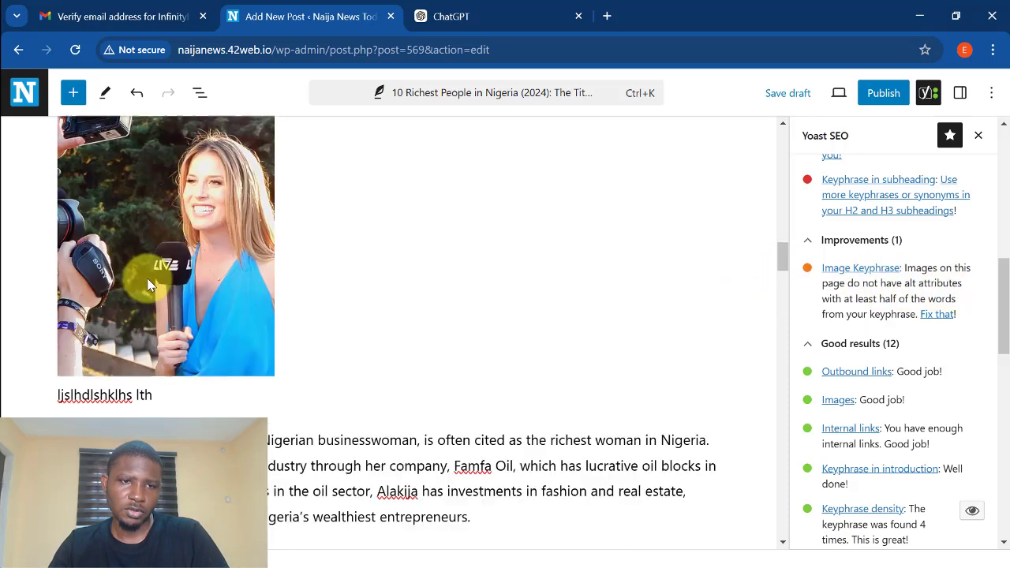
- Replace the first reporter image's 'media-reporter' alt text with '10 Richest People in Nigeria'
click(159, 239)
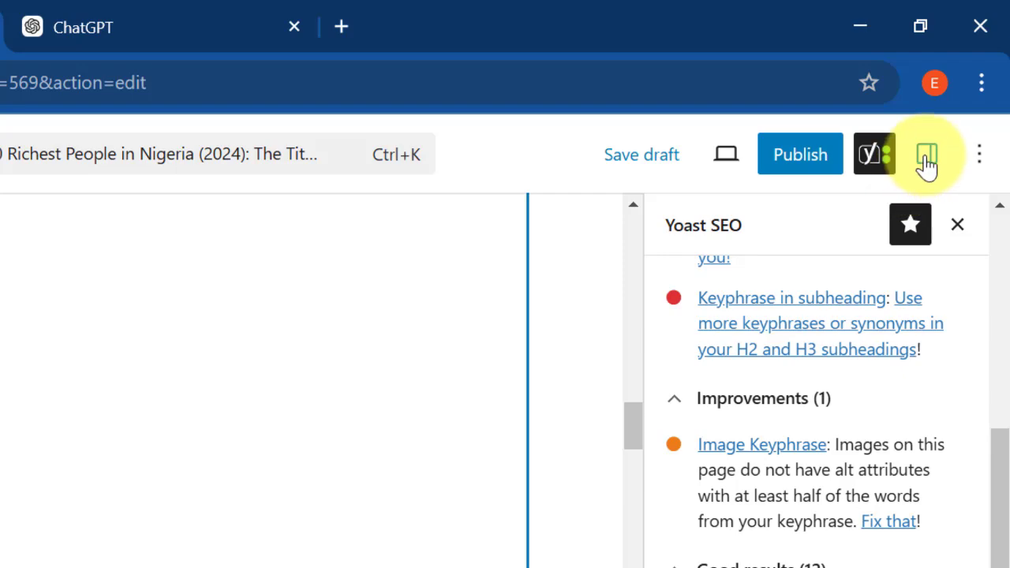
click(928, 158)
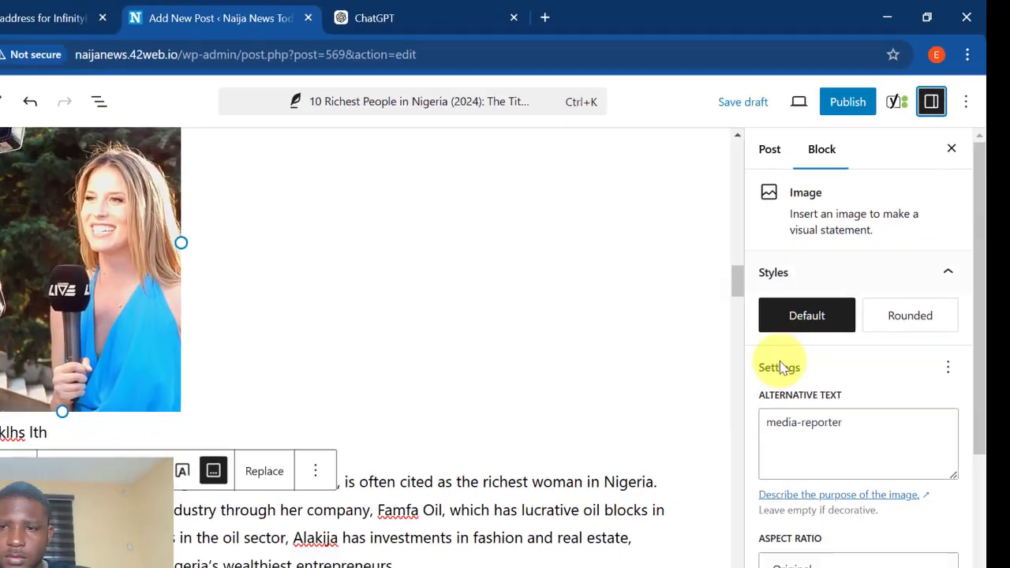
scroll(797, 434, down, 2)
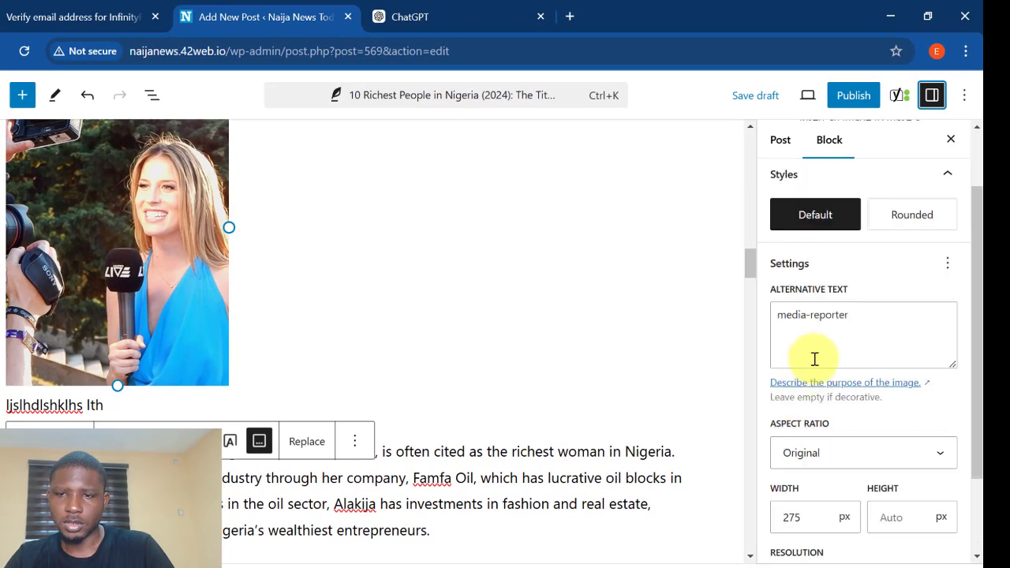
click(862, 319)
triple_click(858, 318)
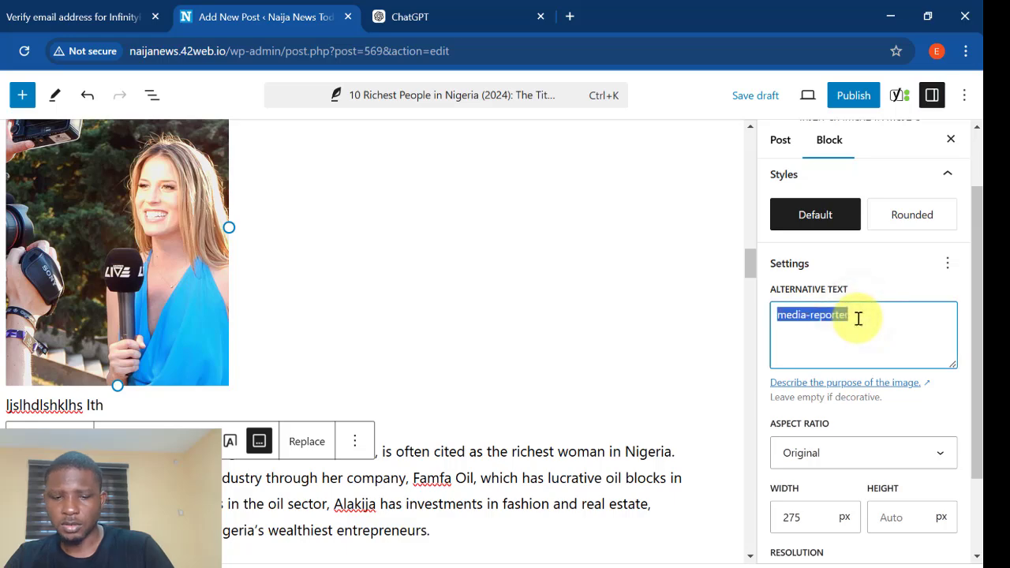
text(10 Richest People in Nigeria)
- Set the same '10 Richest People in Nigeria' alt text on the reporter image higher up
scroll(252, 289, up, 4)
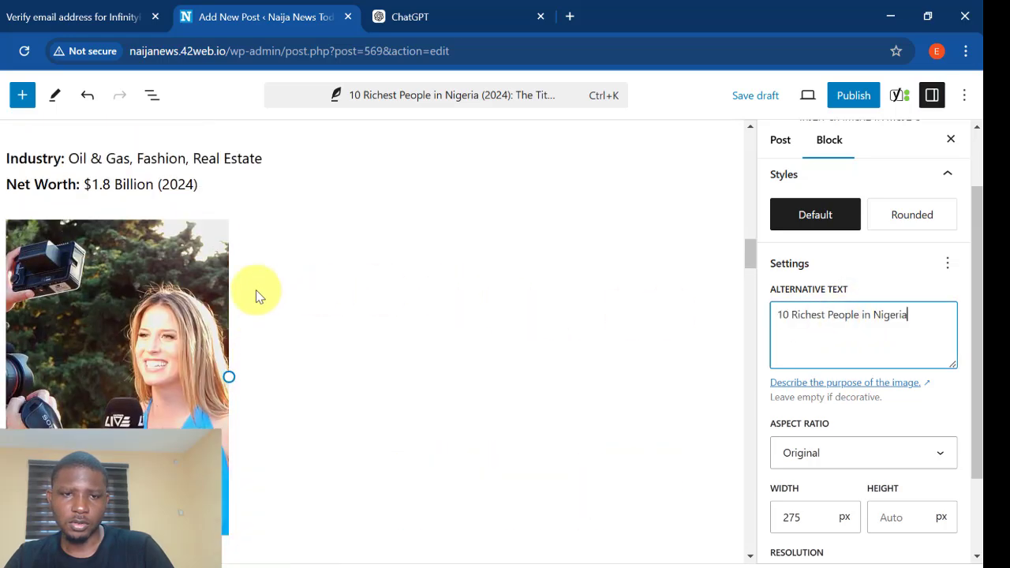
scroll(241, 278, up, 3)
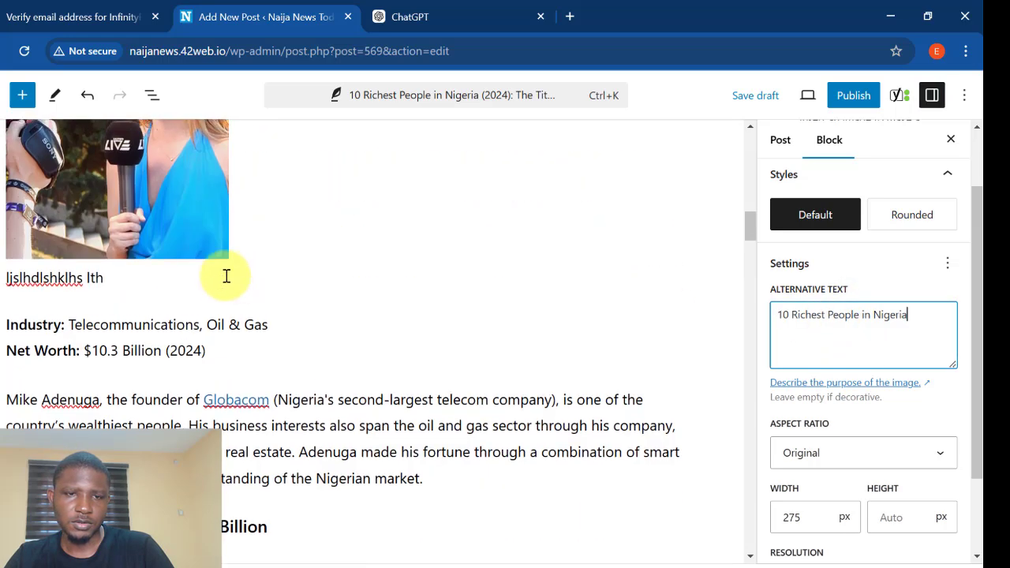
click(140, 184)
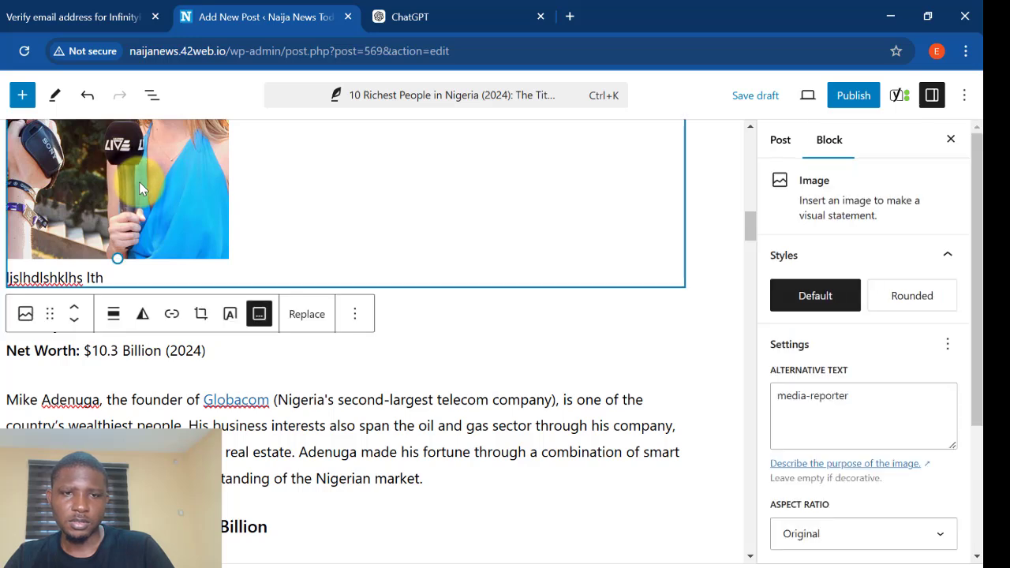
click(878, 402)
key(ctrl+a)
text(10 Richest People in Nigeria)
- Give the reporter image above the Dangote section that alt text as well
scroll(366, 278, up, 5)
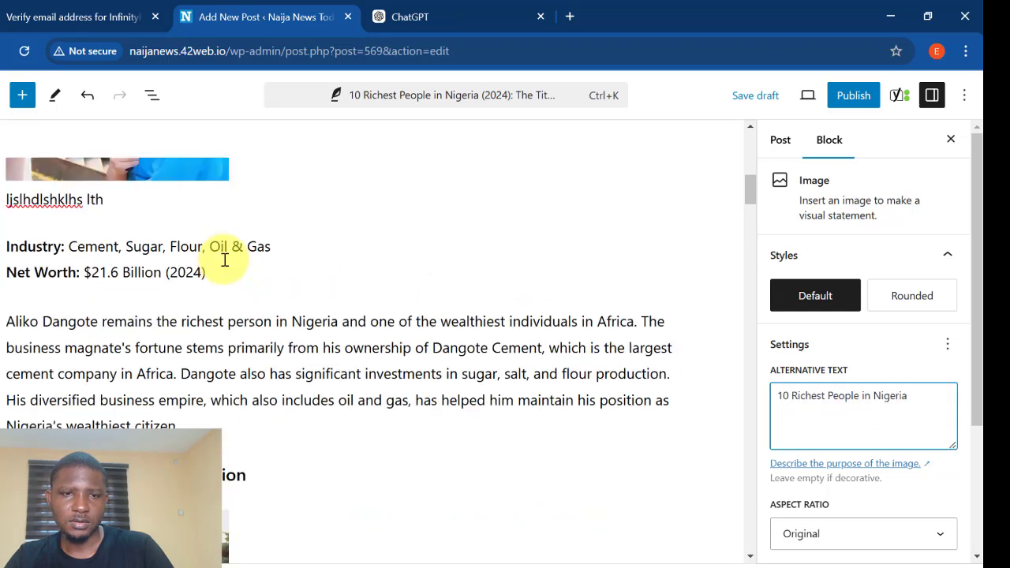
scroll(129, 248, up, 3)
click(128, 242)
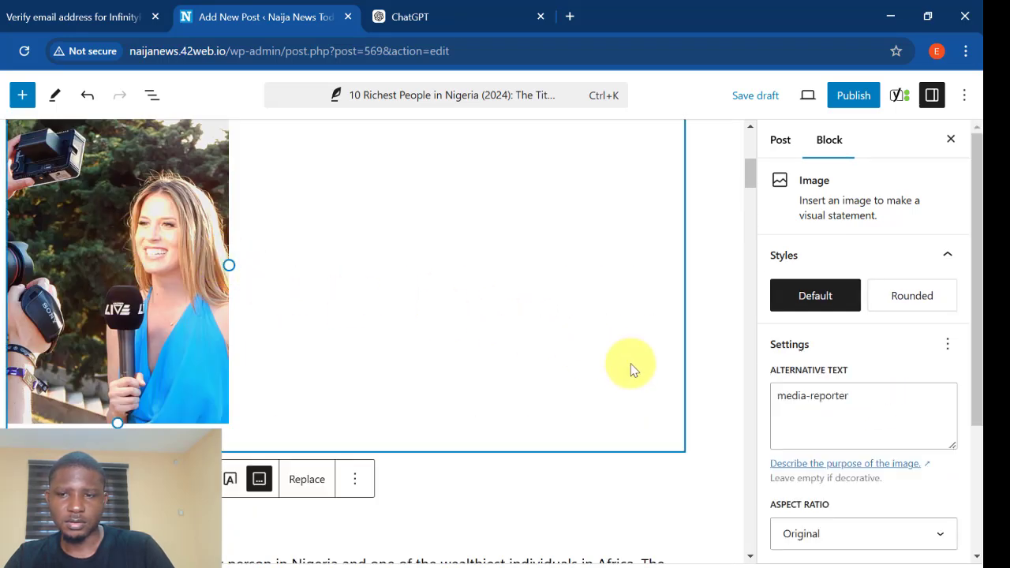
click(886, 409)
key(ctrl+a)
text(10 Richest People in Nigeria)
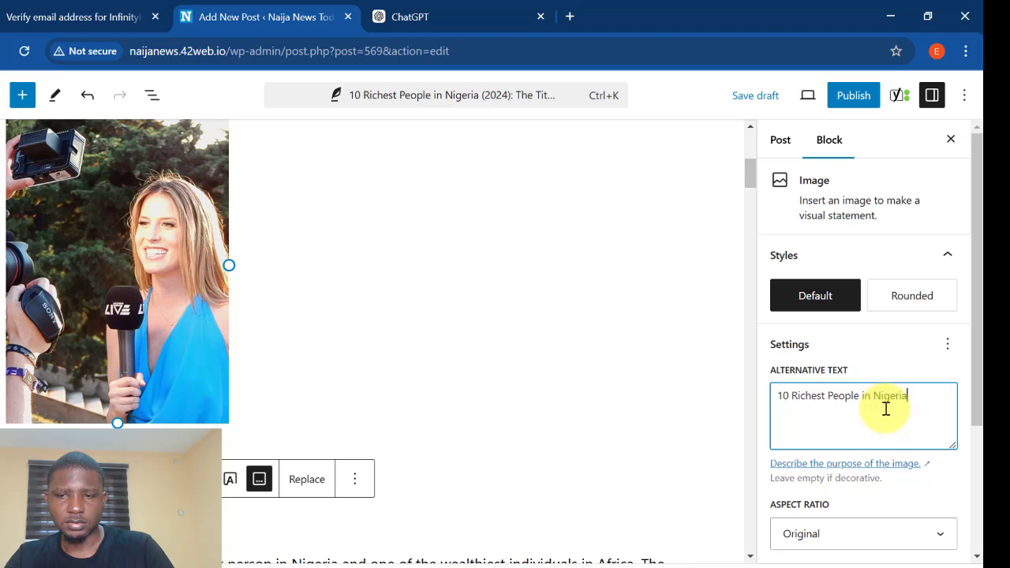
scroll(781, 417, down, 3)
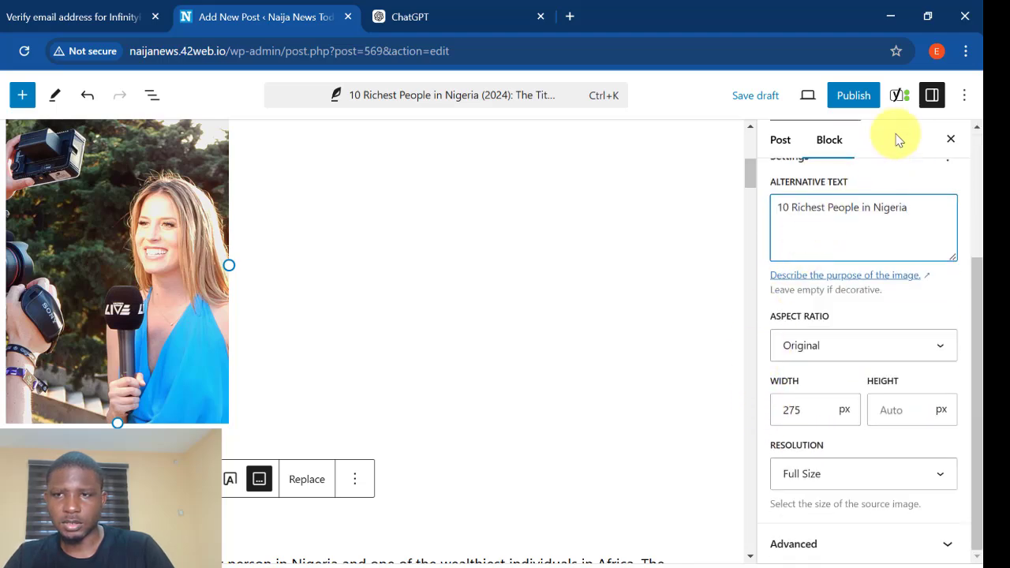
click(906, 98)
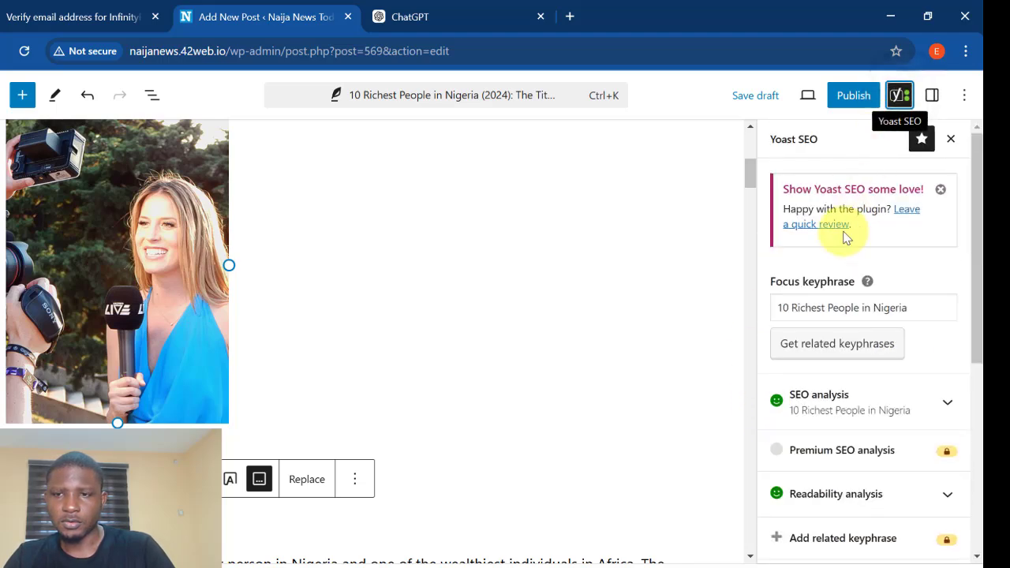
scroll(828, 316, down, 4)
scroll(827, 322, up, 1)
click(825, 320)
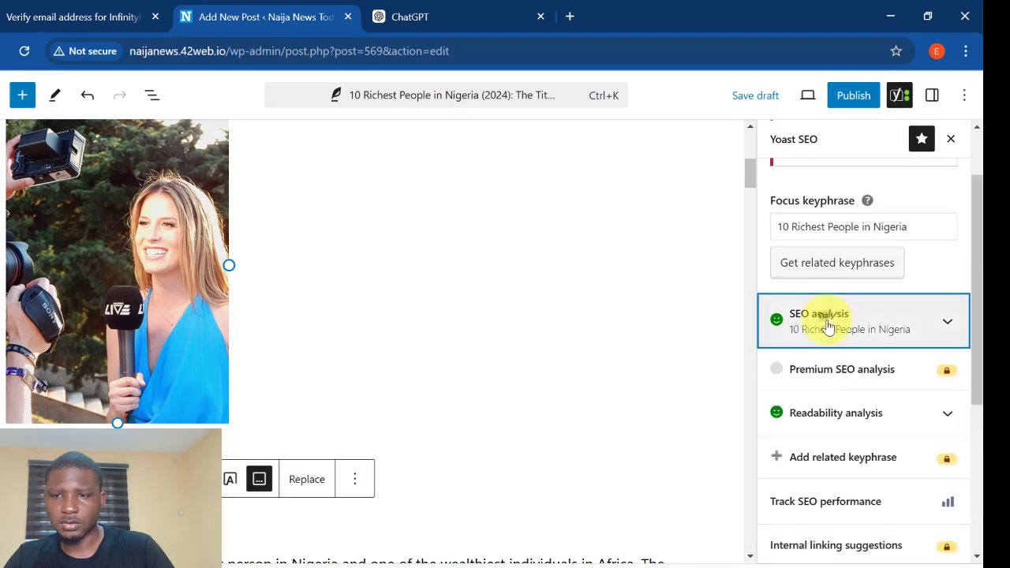
scroll(815, 319, down, 1)
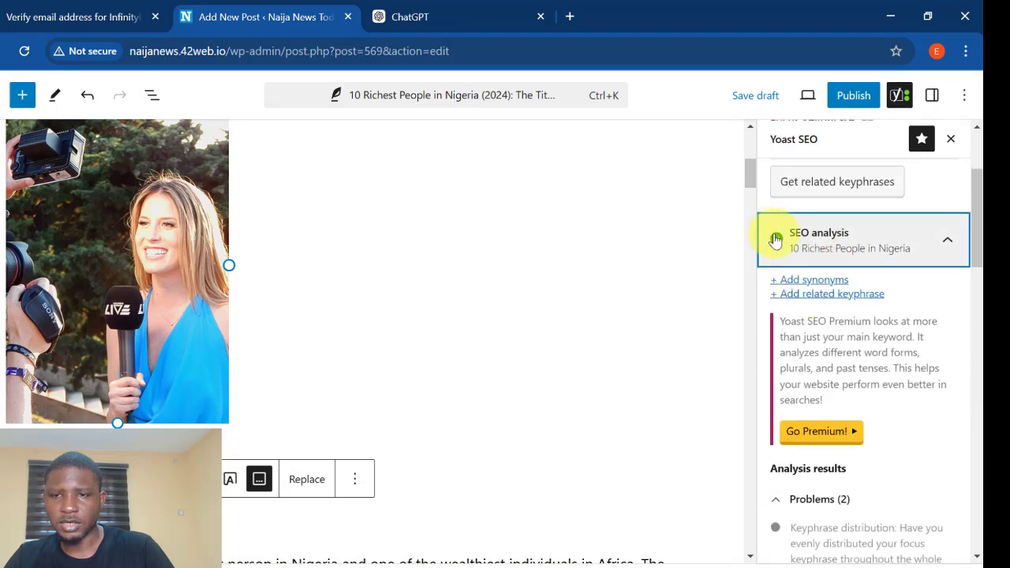
scroll(792, 245, down, 4)
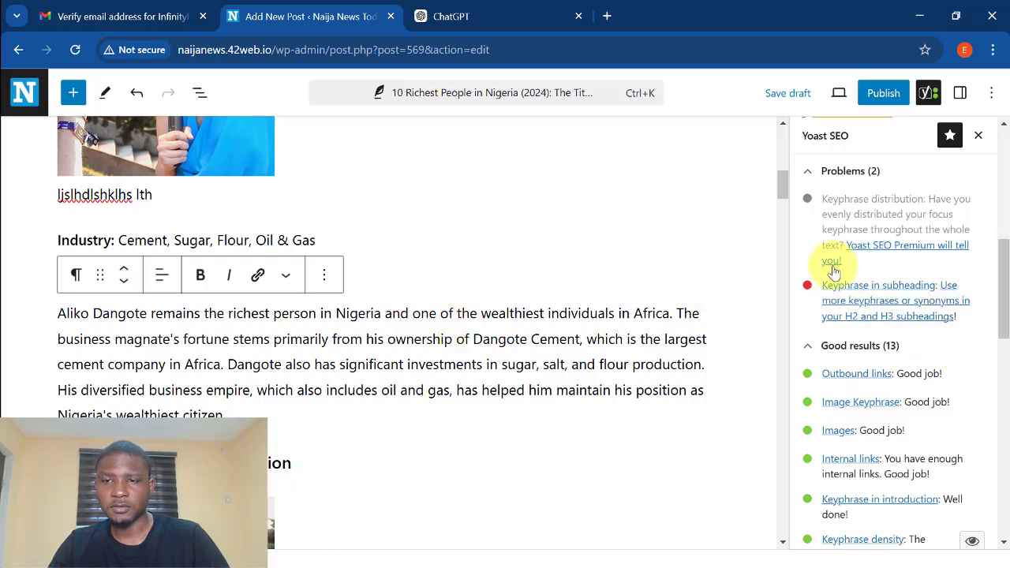
scroll(898, 277, up, 1)
scroll(892, 293, down, 1)
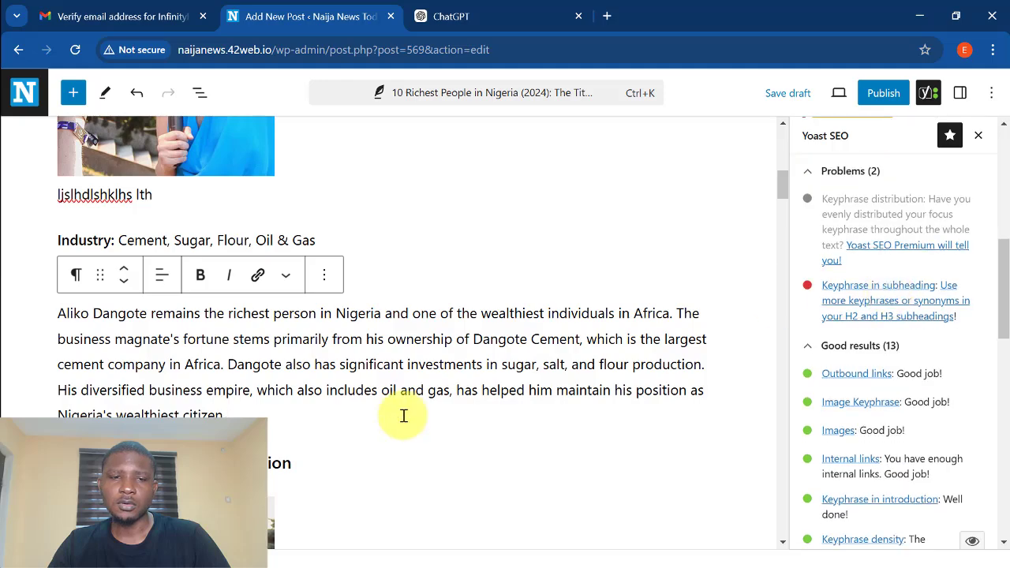
scroll(401, 418, down, 4)
scroll(646, 367, up, 11)
scroll(646, 367, up, 2)
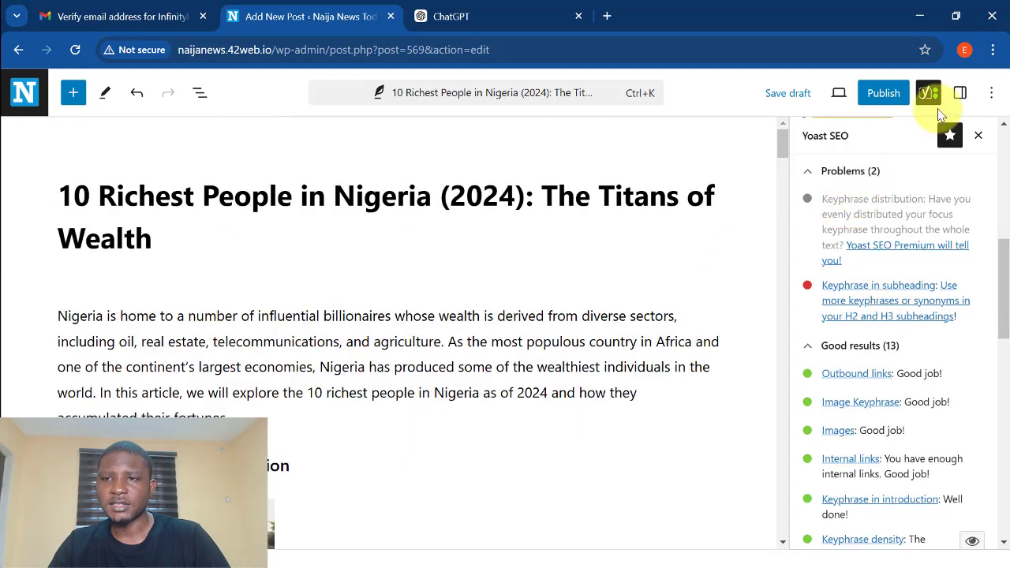
- Set food-restaurant.jpg as featured image, with alt text '10 Richest People in Nigeria'
click(960, 95)
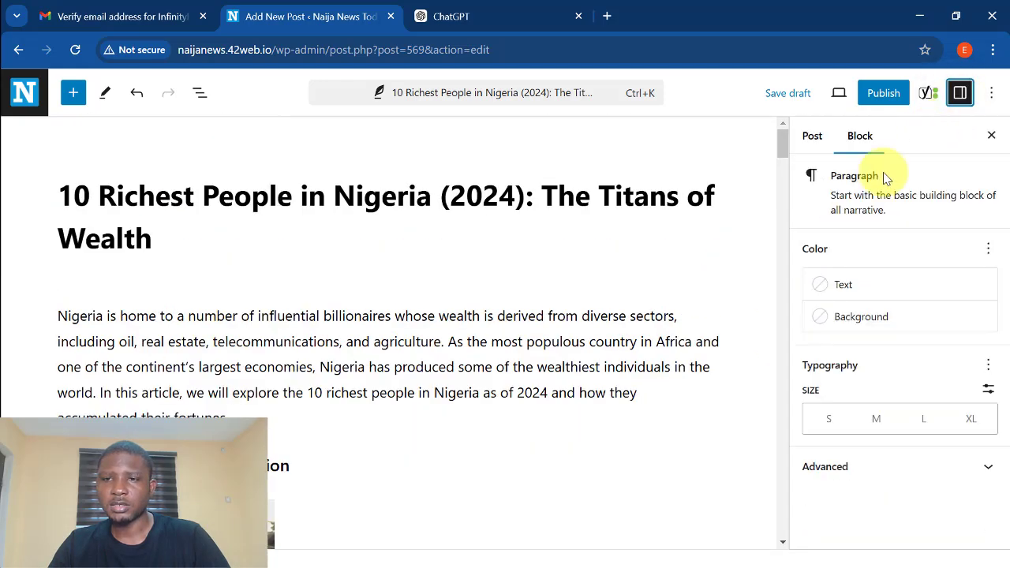
click(811, 137)
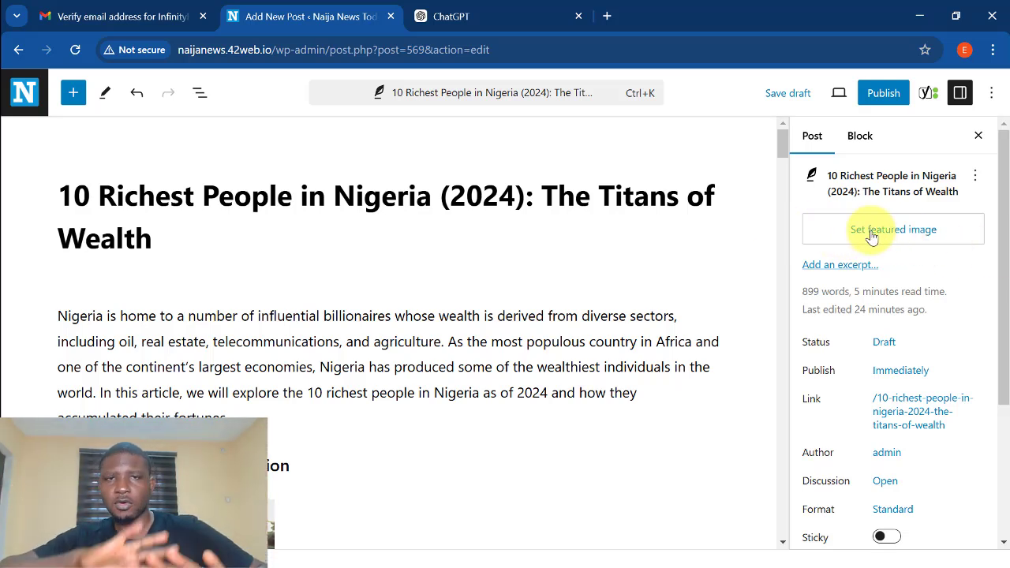
click(888, 231)
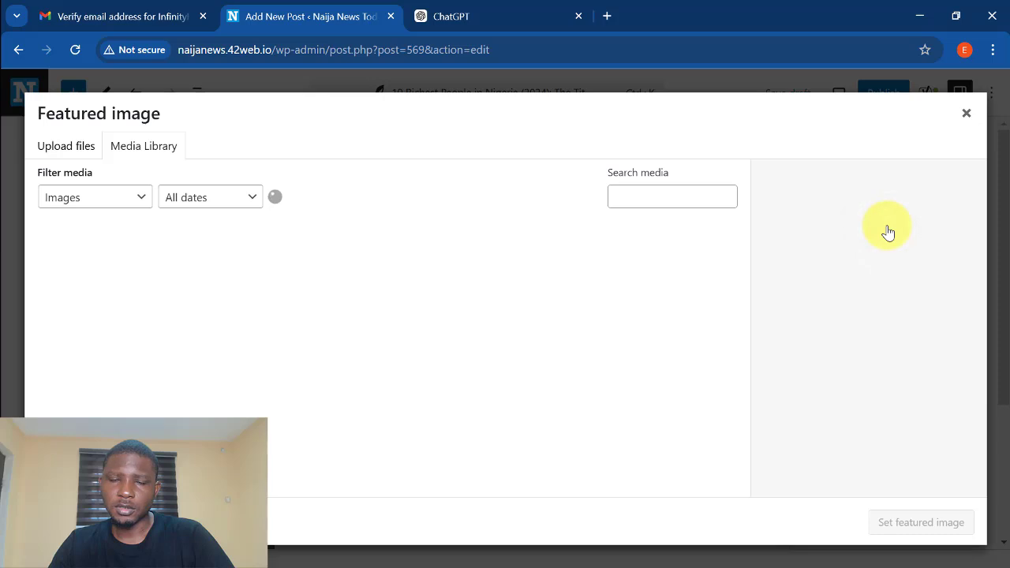
click(331, 356)
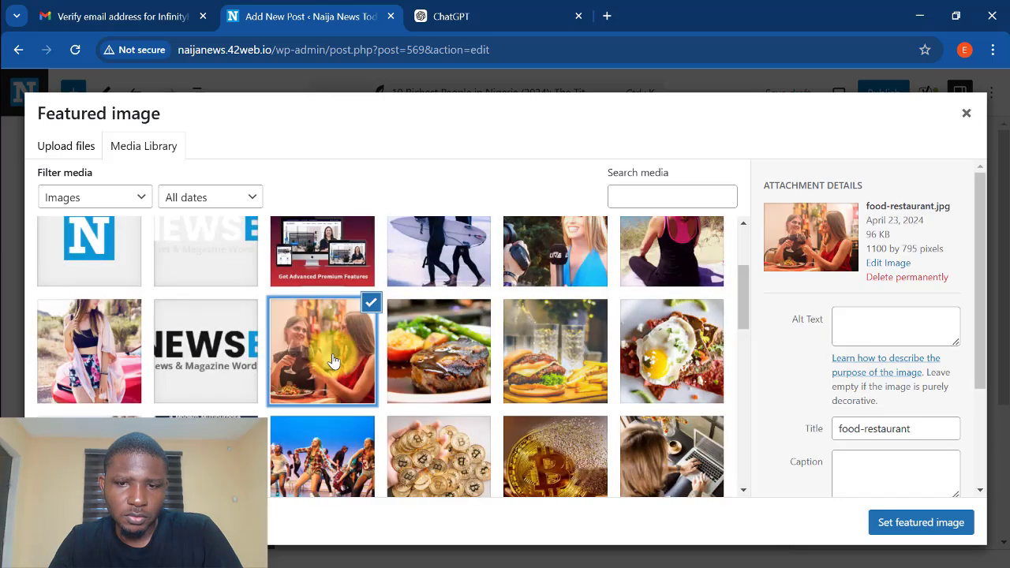
click(872, 328)
text(10 Richest People in Nigeria)
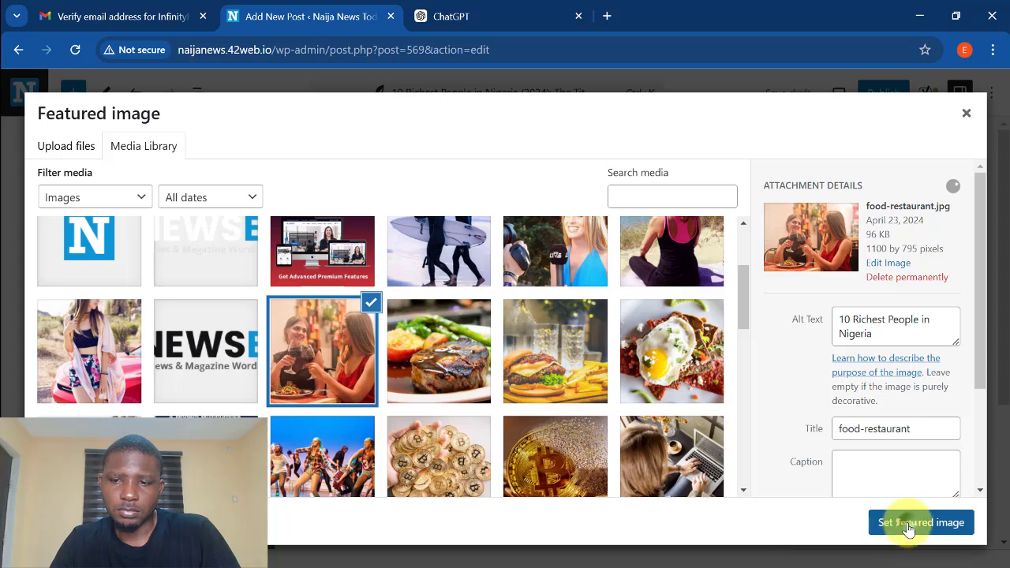
click(908, 528)
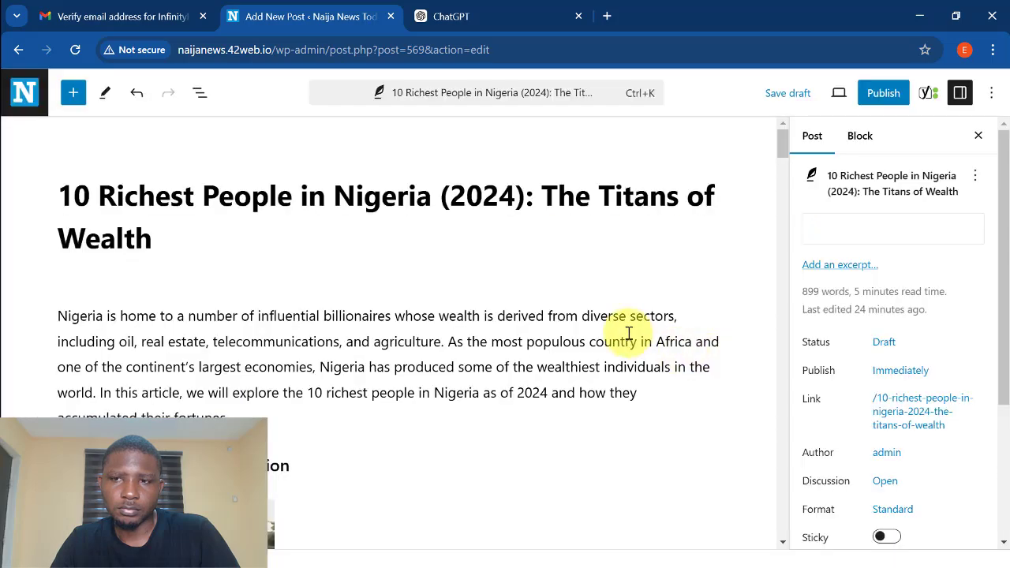
scroll(379, 323, down, 3)
scroll(377, 333, up, 3)
- Publish '10 Richest People in Nigeria (2024): The Titans of Wealth', confirming in the pre-publish panel
click(828, 136)
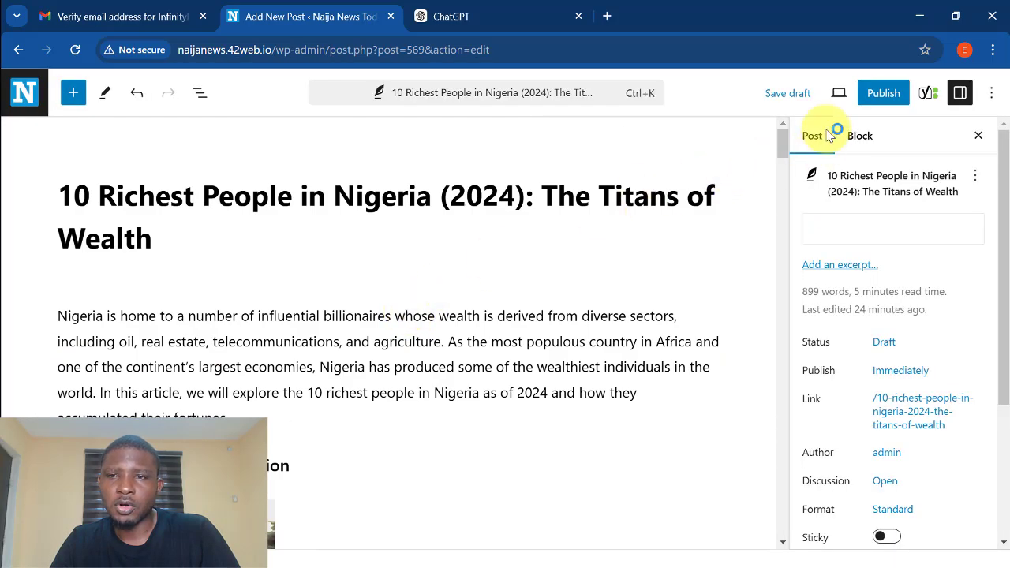
click(883, 95)
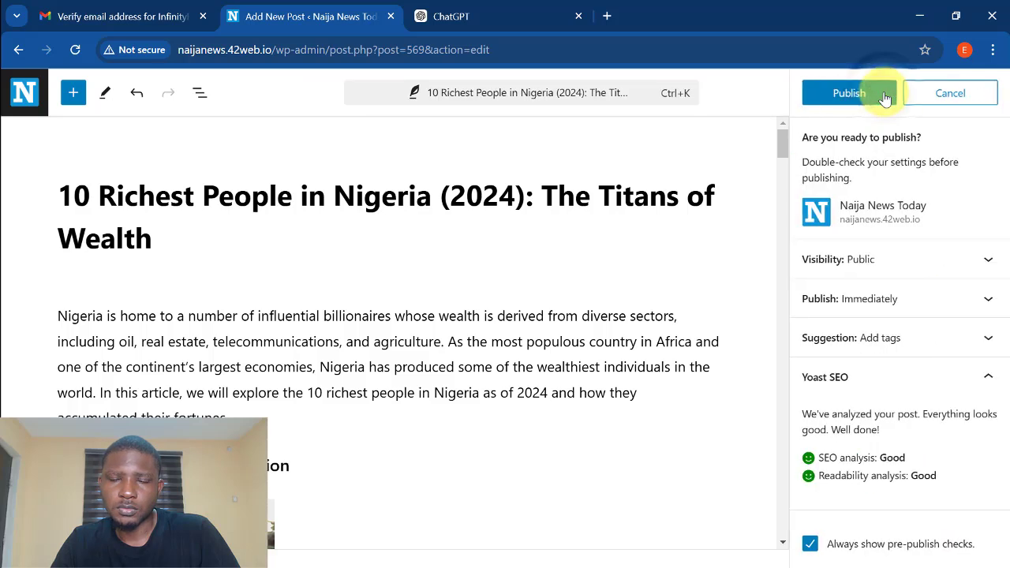
click(833, 96)
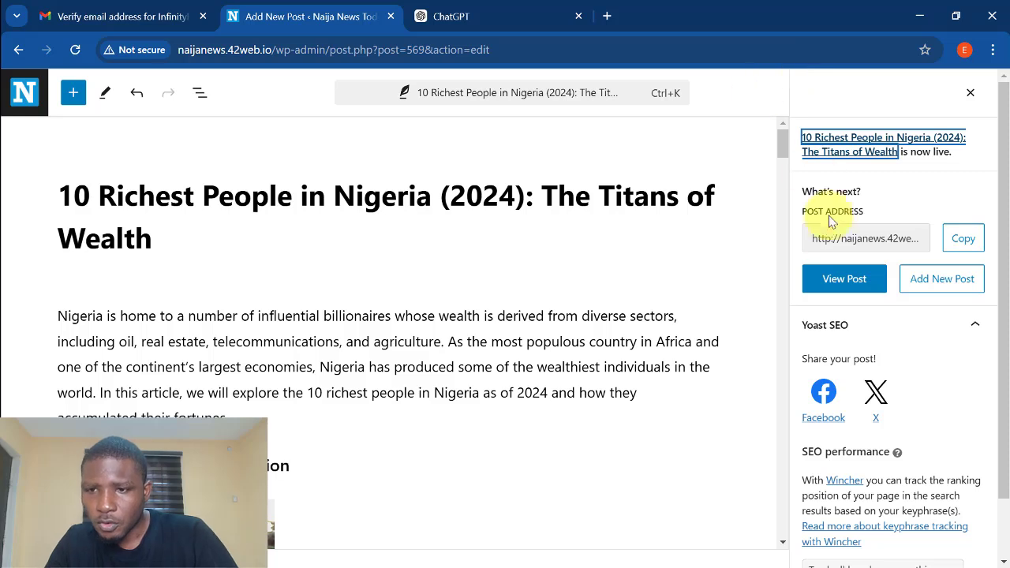
- Open the published post on the live site through the View Post link
right_click(847, 282)
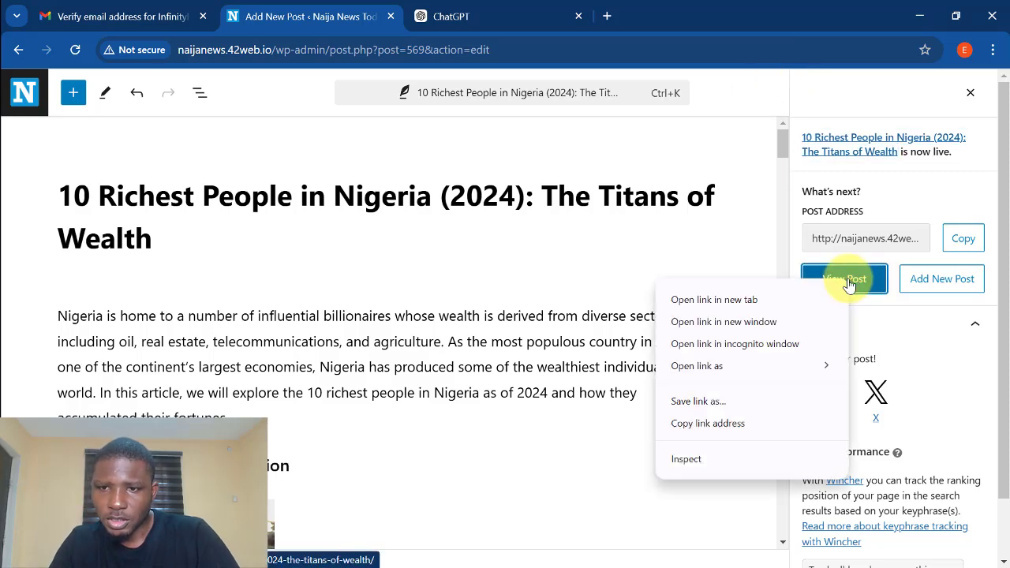
click(740, 350)
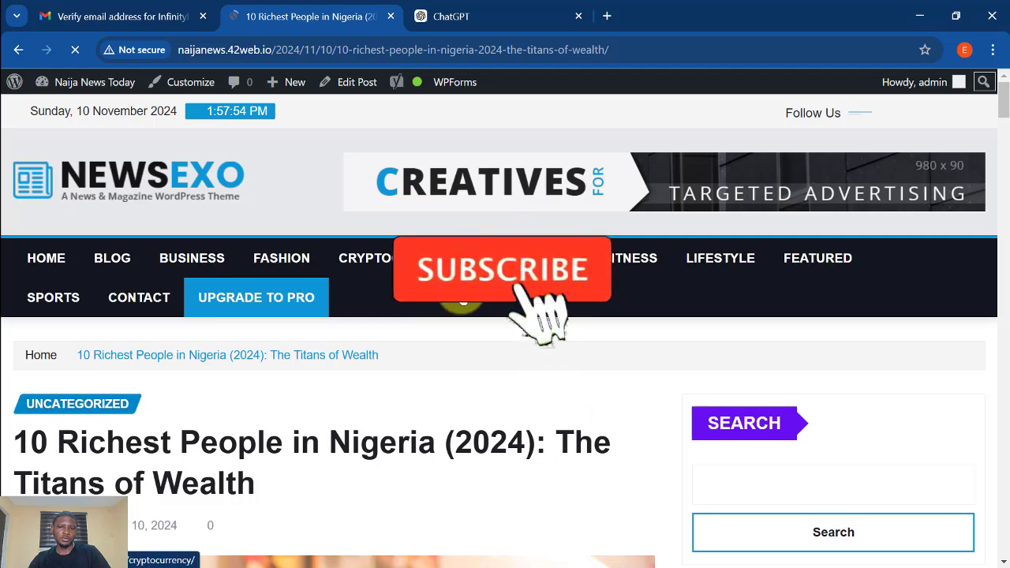
scroll(352, 329, down, 3)
scroll(352, 328, down, 1)
- Scroll through the live article's photos and list entries down to the Conclusion
scroll(225, 246, up, 2)
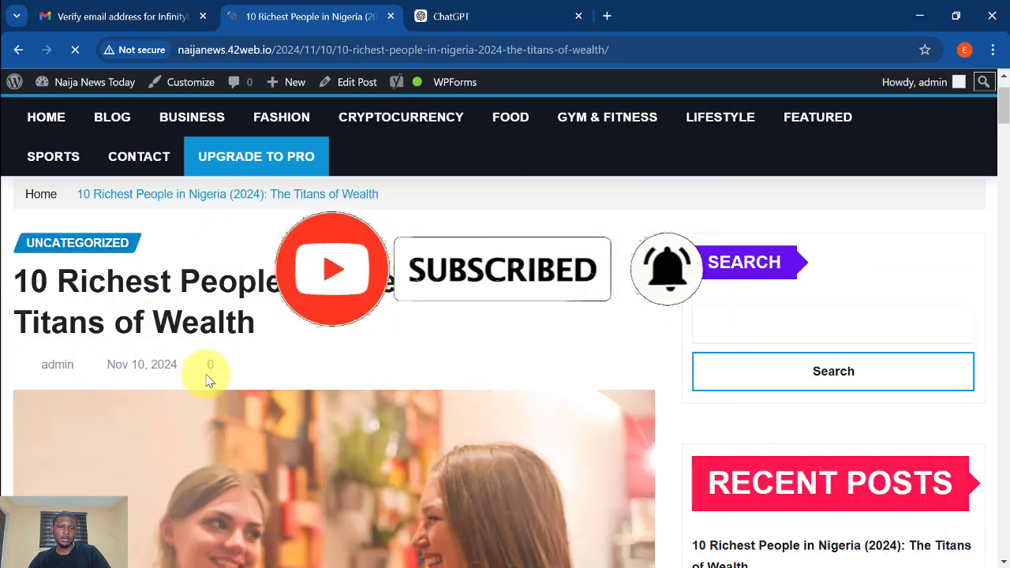
scroll(309, 405, down, 2)
scroll(309, 405, down, 6)
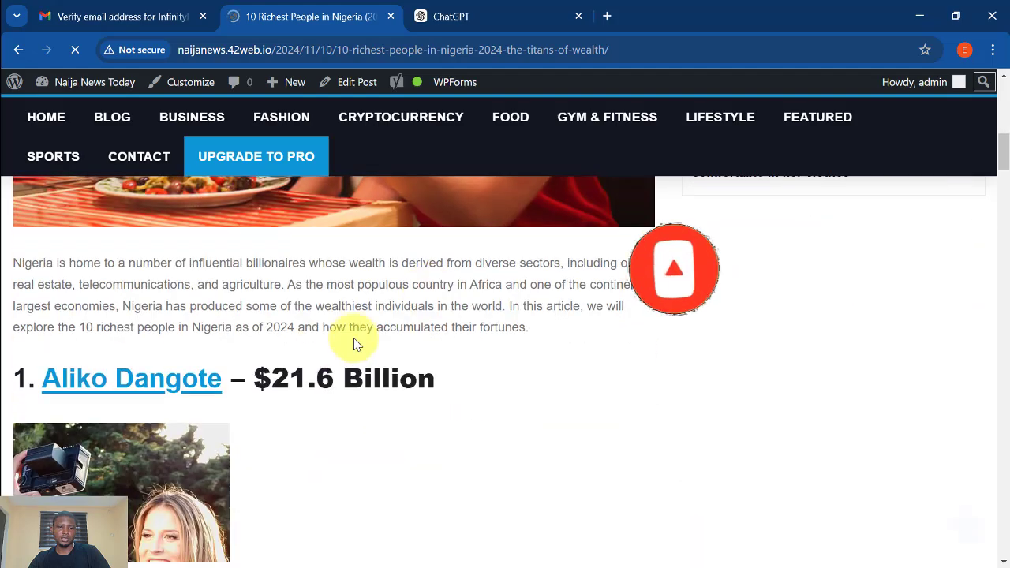
scroll(222, 335, down, 1)
scroll(277, 326, down, 3)
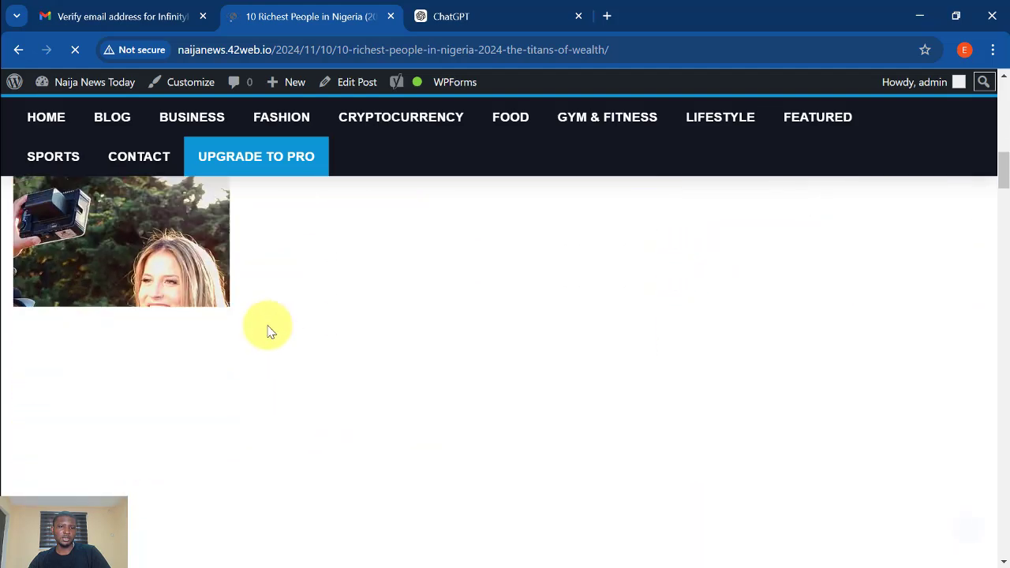
scroll(241, 324, up, 1)
scroll(188, 325, down, 2)
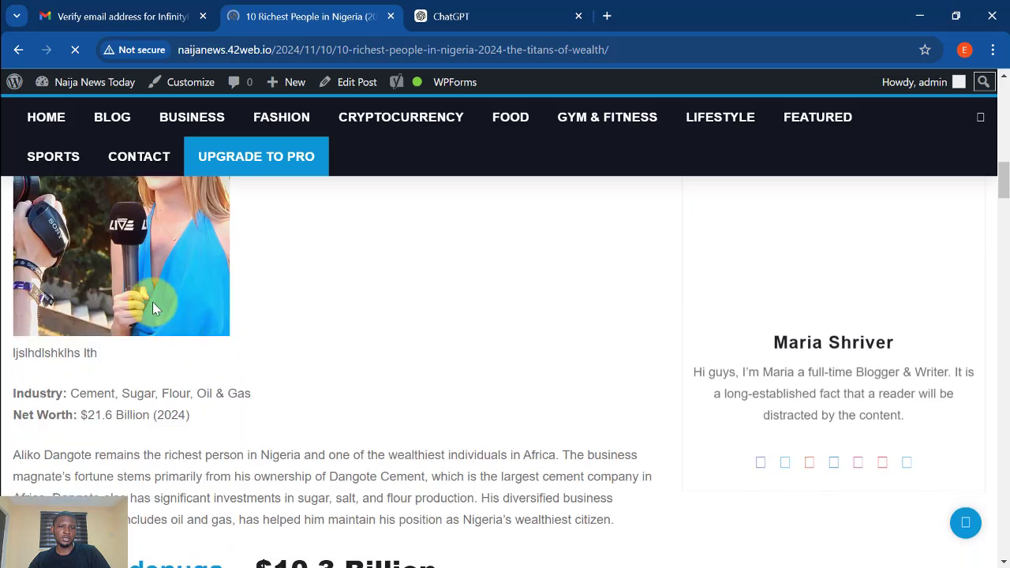
scroll(152, 302, down, 5)
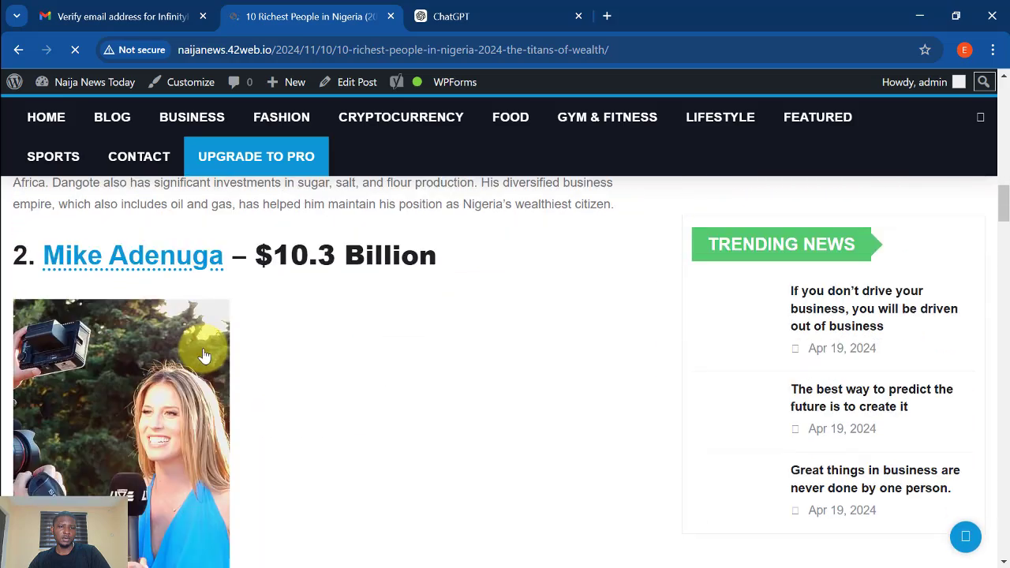
scroll(169, 333, up, 2)
scroll(165, 337, down, 5)
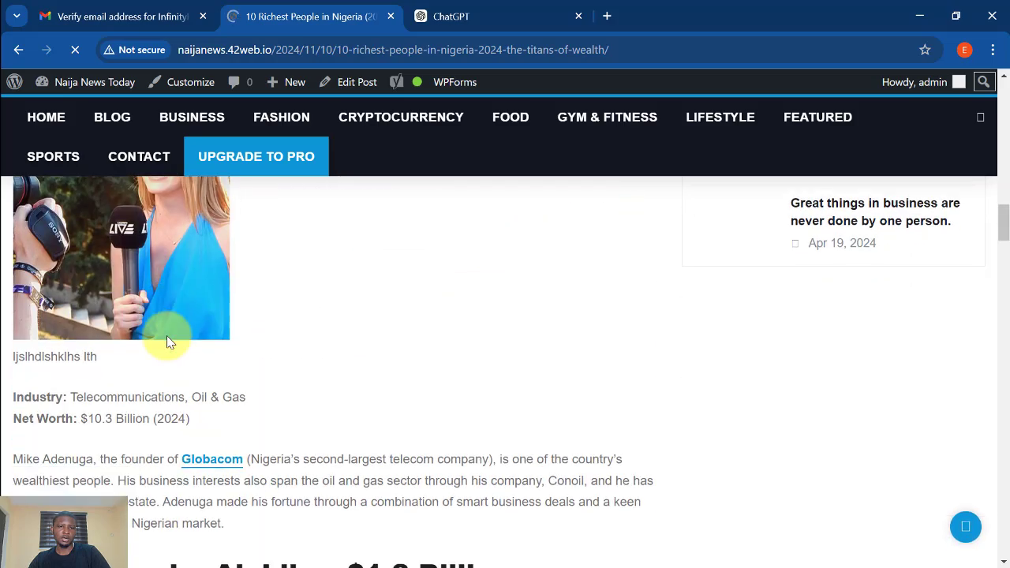
scroll(163, 359, down, 3)
scroll(163, 361, down, 1)
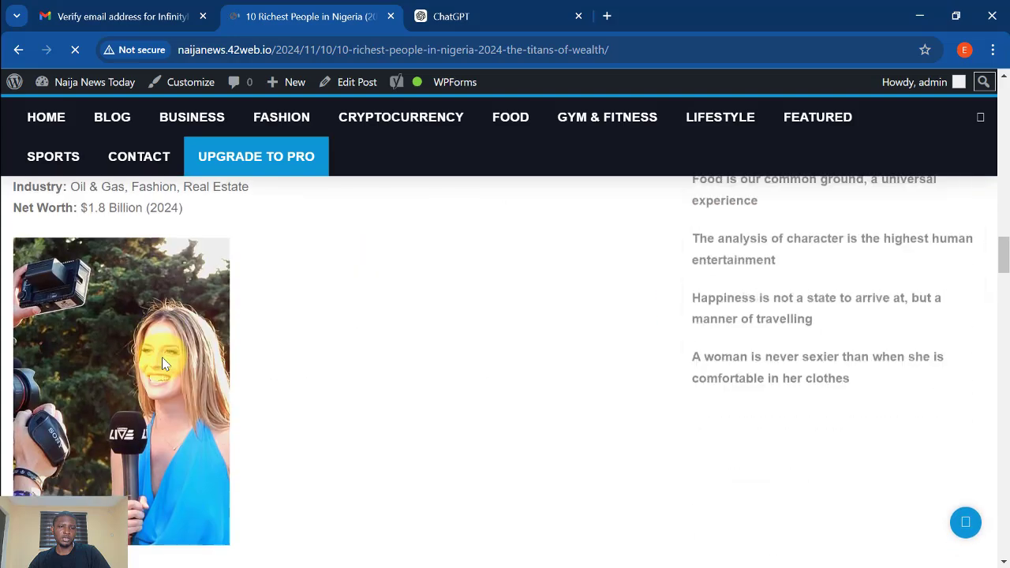
scroll(163, 362, up, 1)
scroll(164, 363, down, 6)
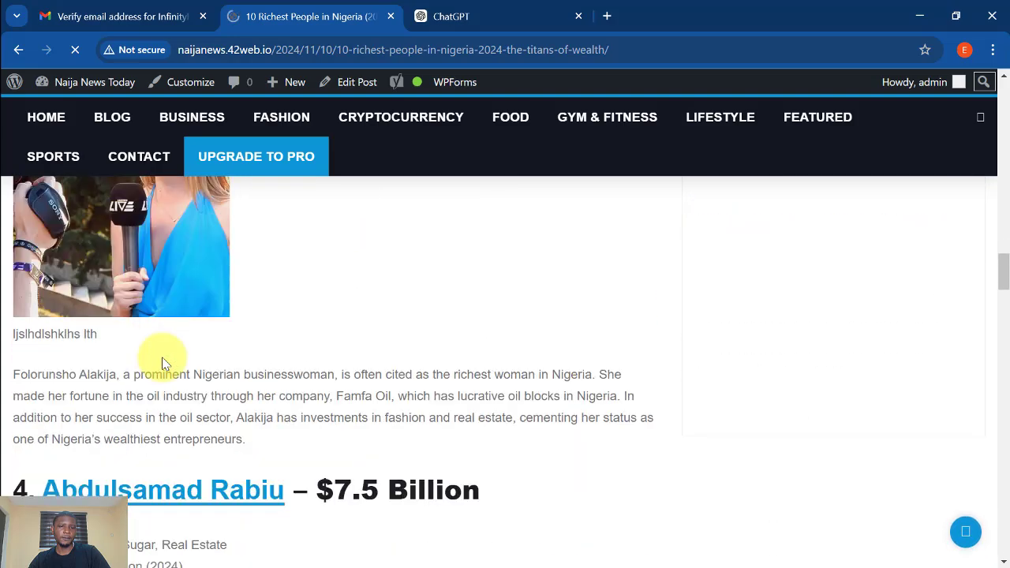
scroll(164, 363, down, 14)
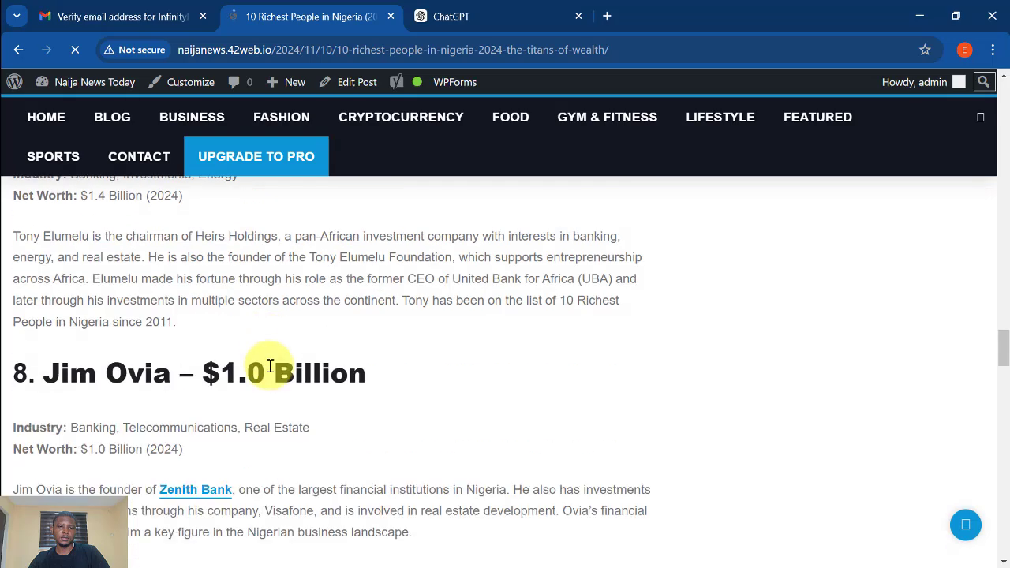
scroll(275, 367, down, 5)
scroll(275, 367, up, 2)
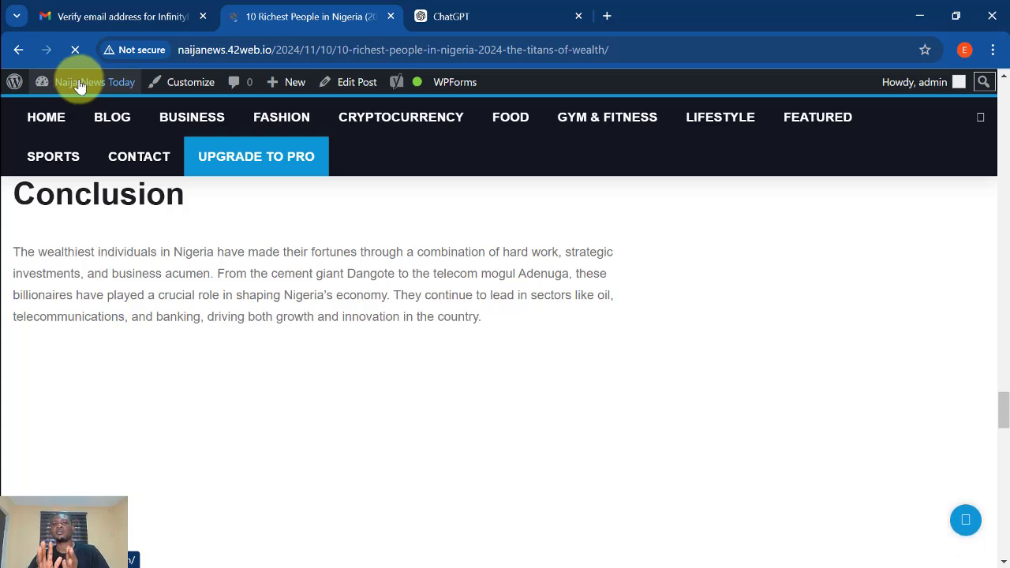
mouse_move(80, 87)
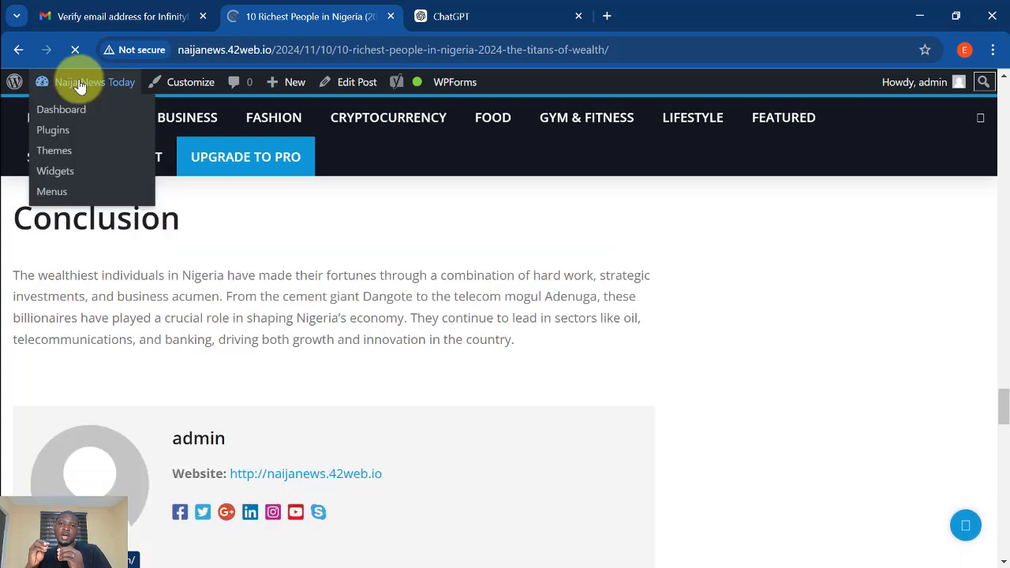
click(80, 87)
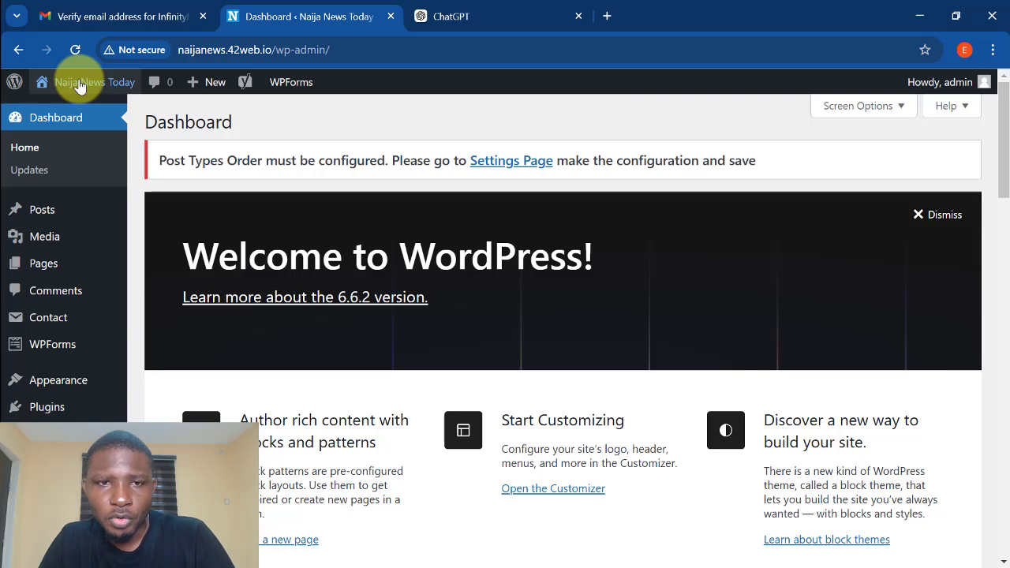
scroll(353, 308, down, 2)
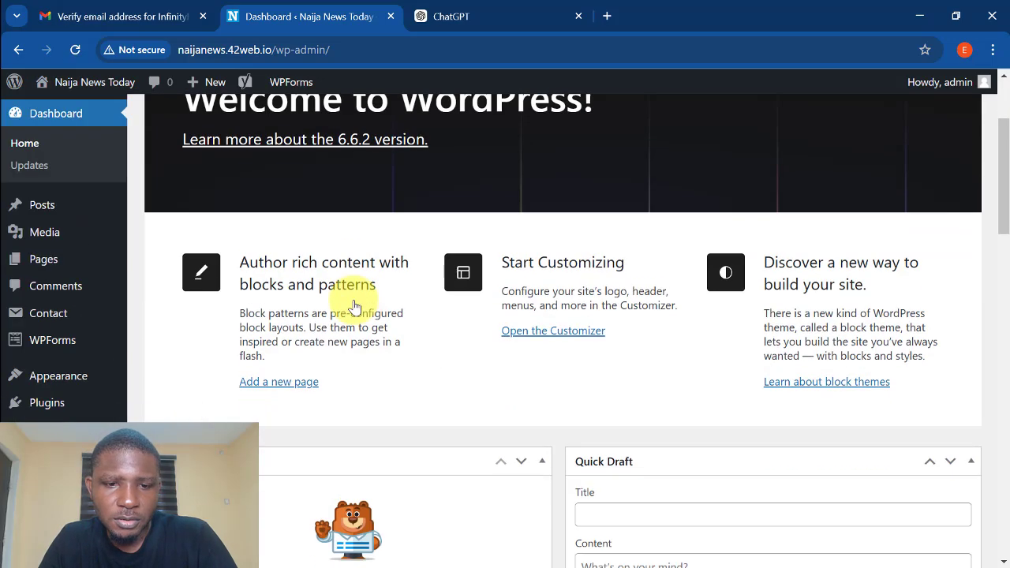
scroll(353, 308, up, 2)
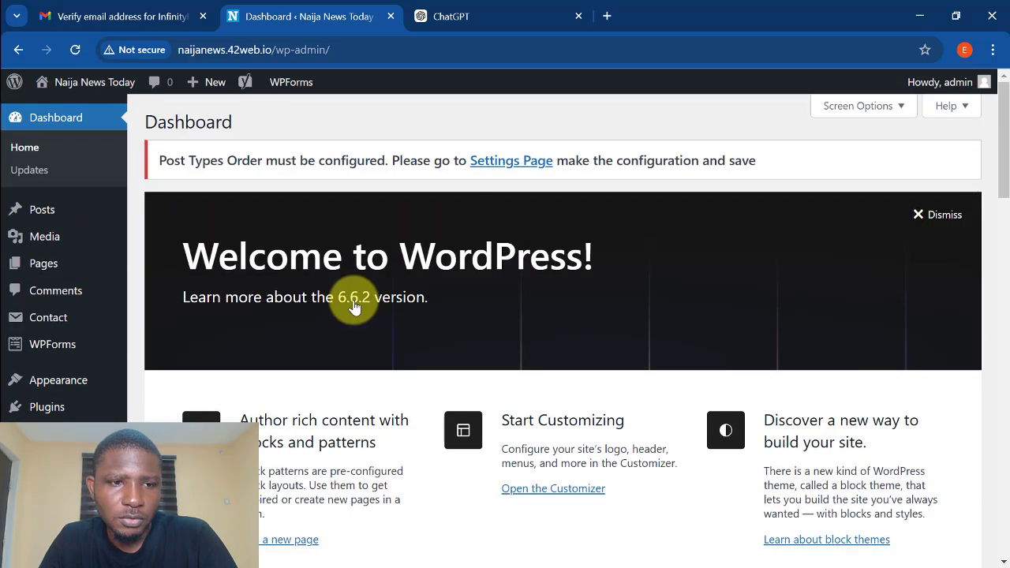
- Switch back to the ChatGPT tab and select the chatgpt.com address
click(511, 15)
click(490, 48)
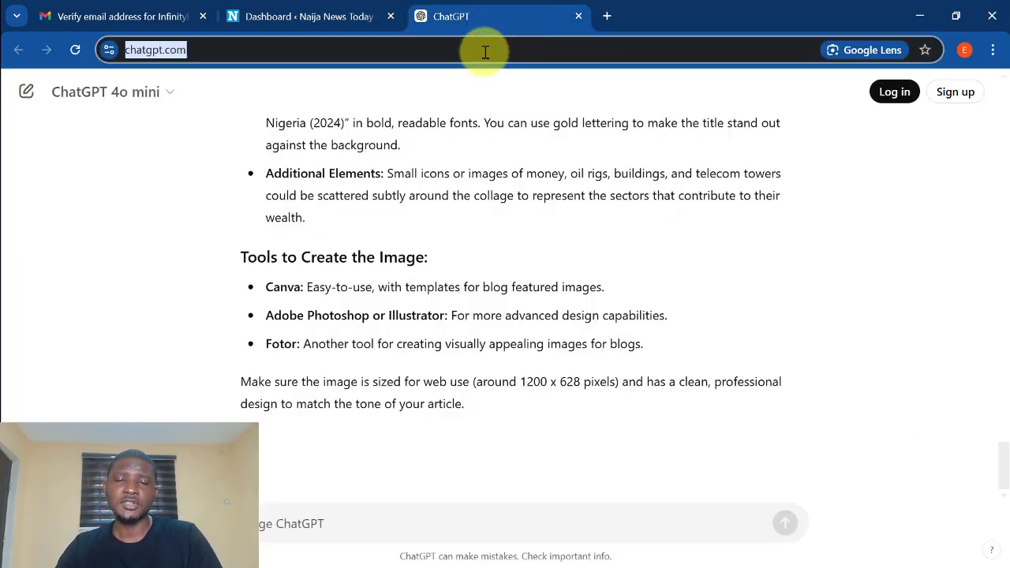
mouse_move(335, 28)
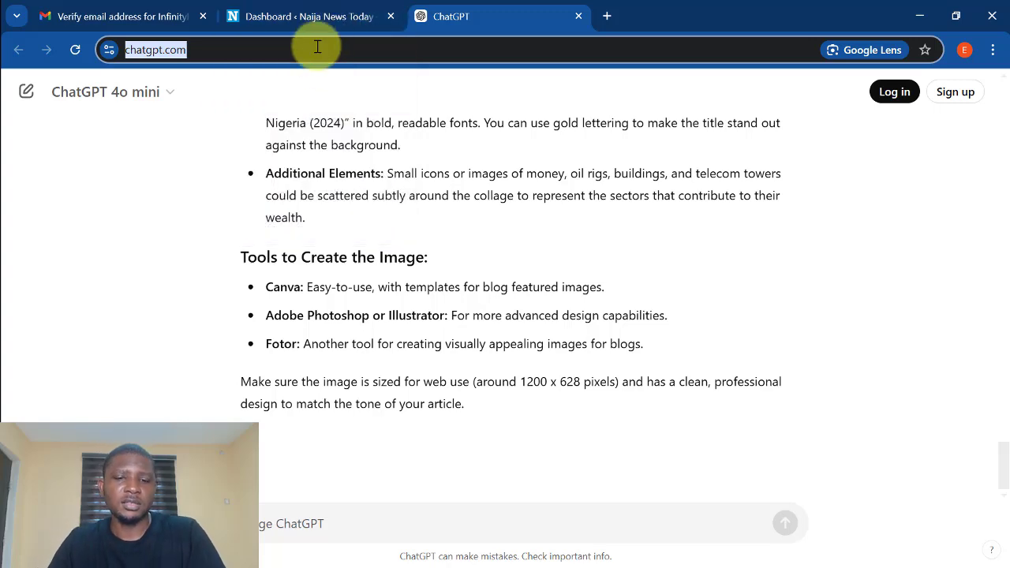
- Search 'adstra', open the Adsterra site and choose Sign up as a Publisher
text(adstra)
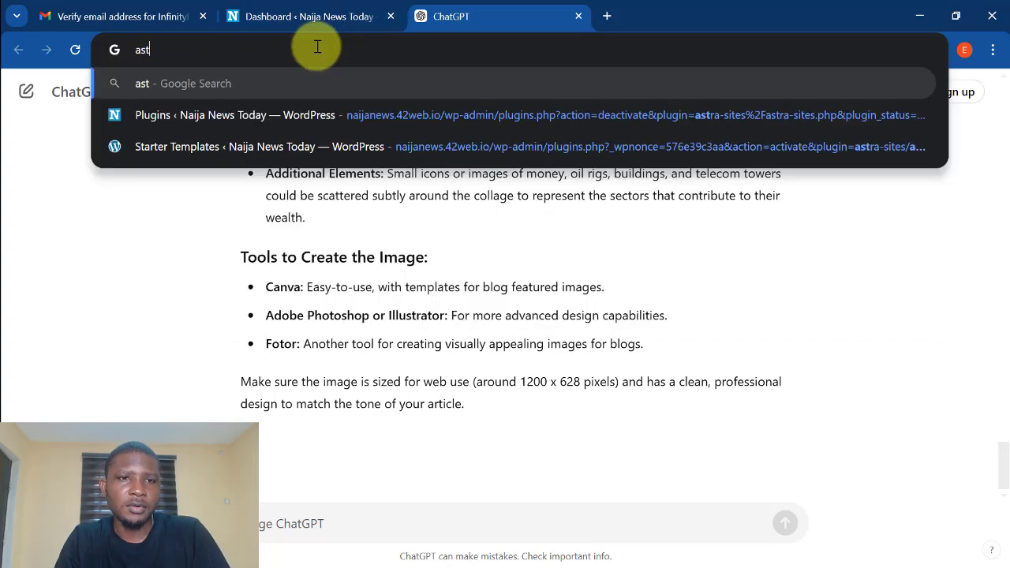
key(Return)
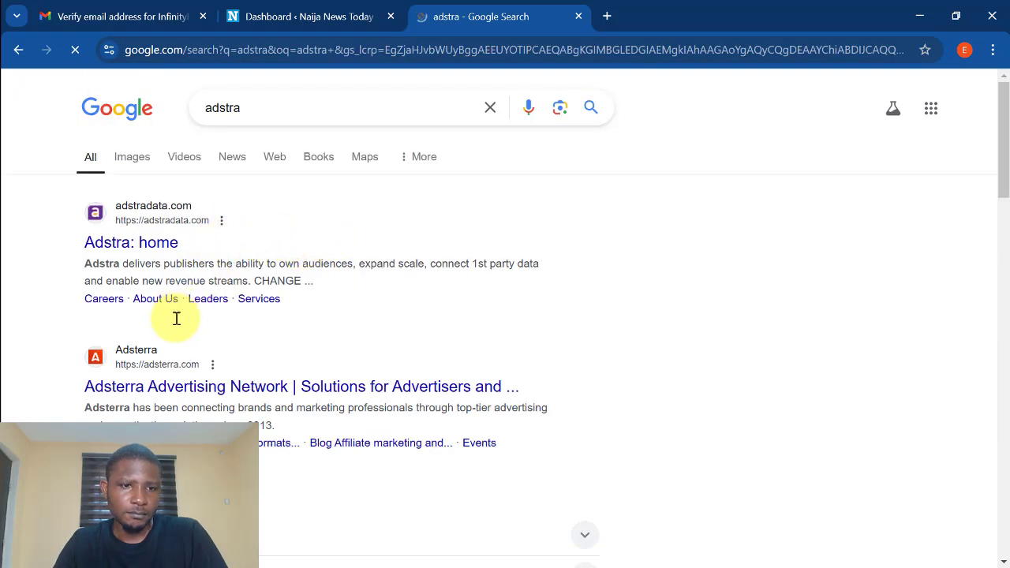
click(127, 392)
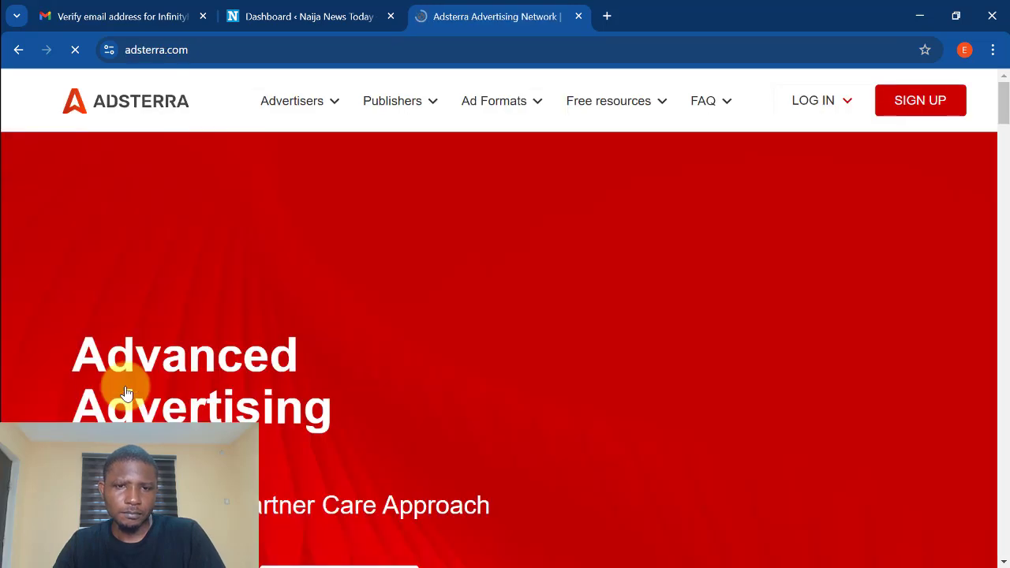
click(918, 101)
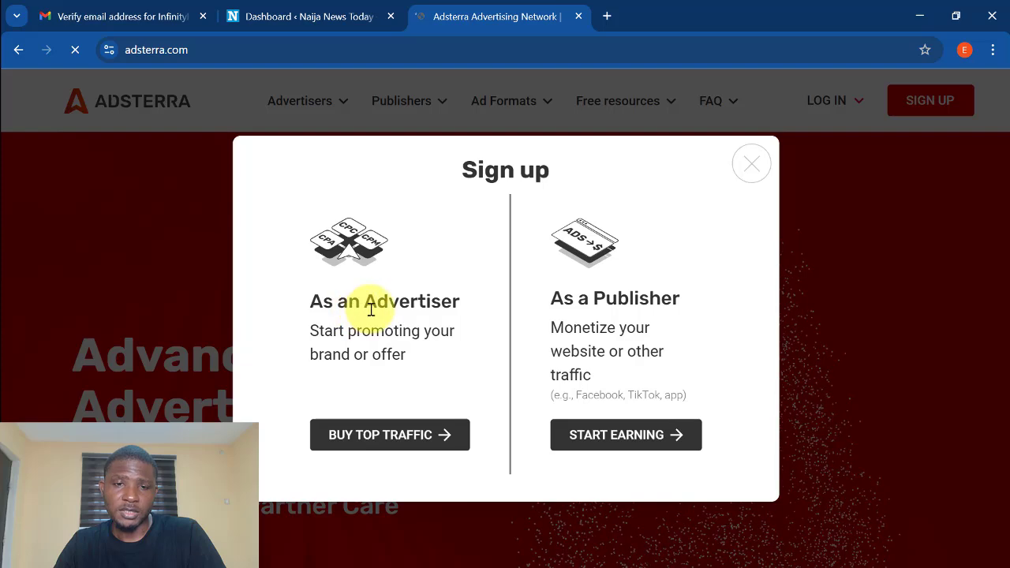
click(620, 438)
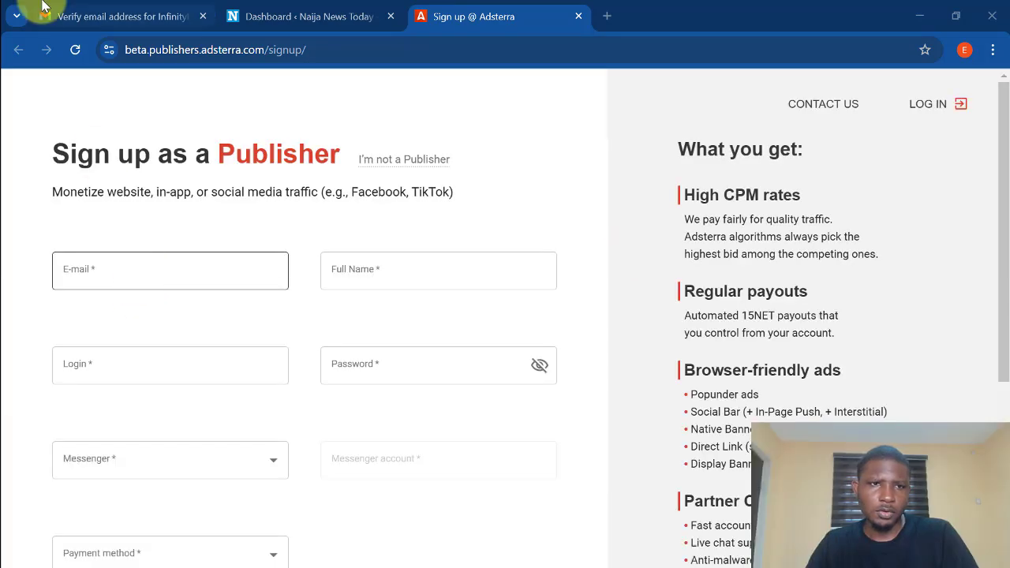
- Fill in the sign-up form's e-mail, full name and login fields
click(89, 18)
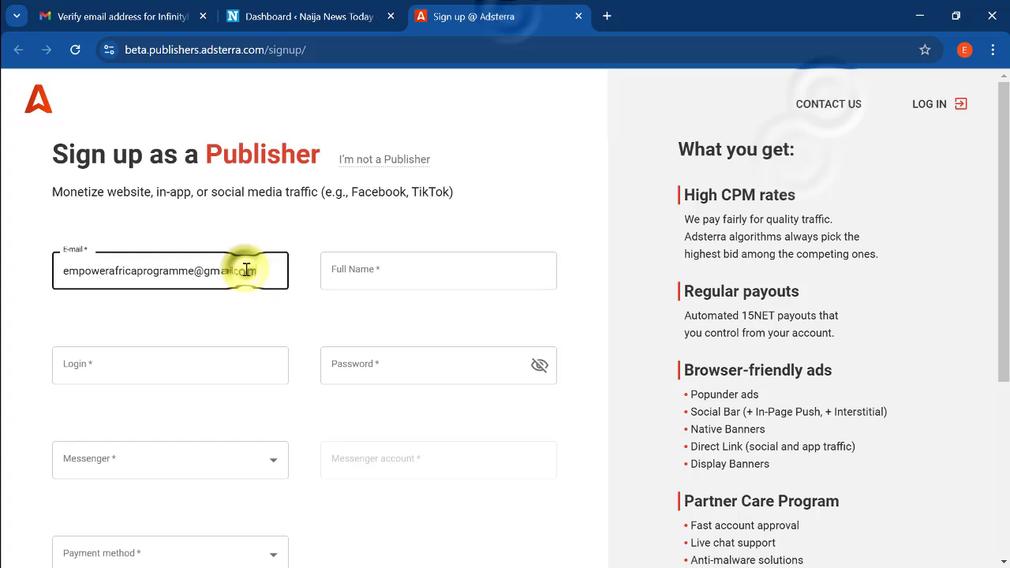
click(364, 274)
text(Naija News)
scroll(165, 308, down, 1)
click(165, 308)
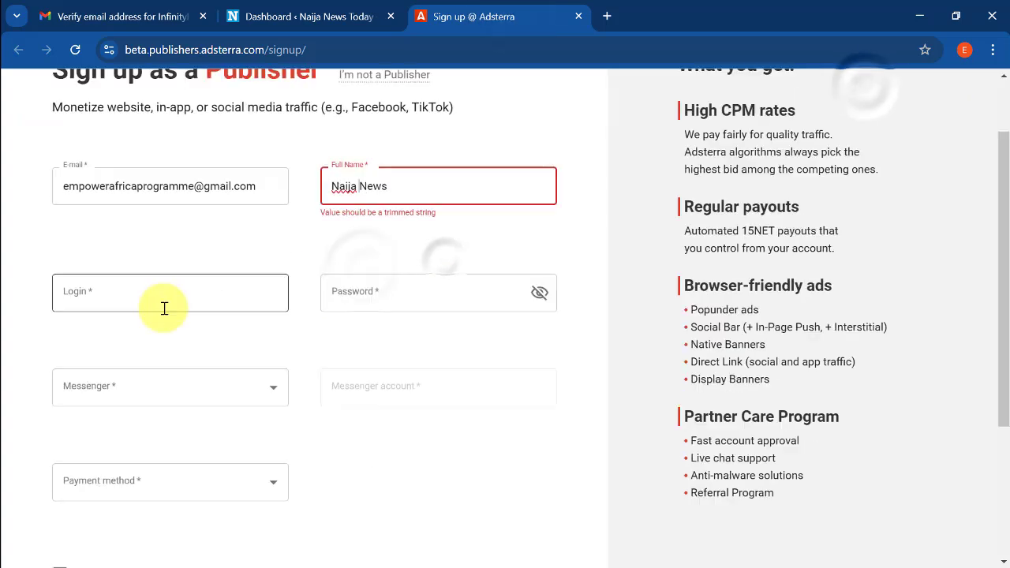
scroll(165, 300, down, 1)
text(manymany)
key(ctrl+a)
key(BackSpace)
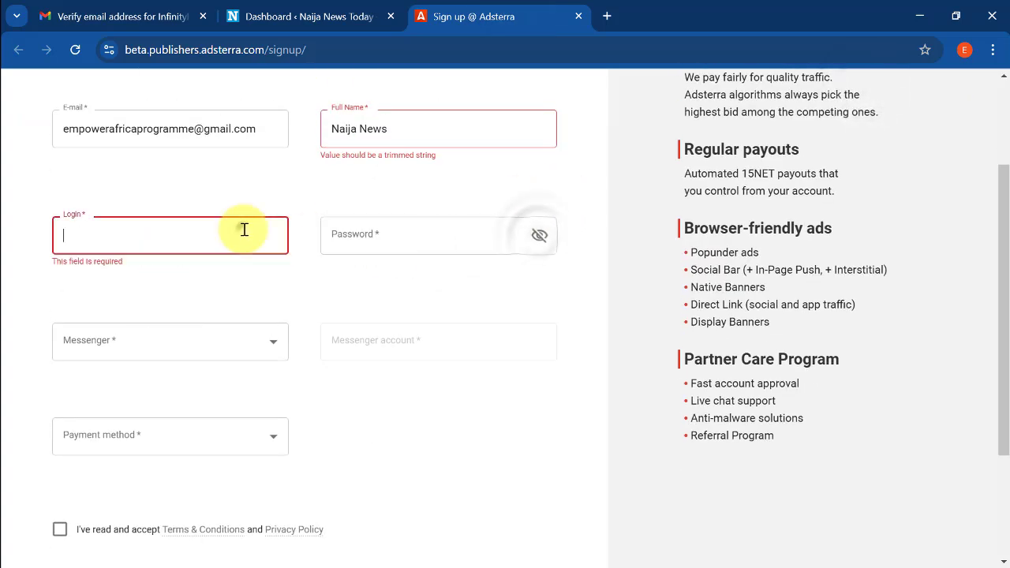
text(najanews)
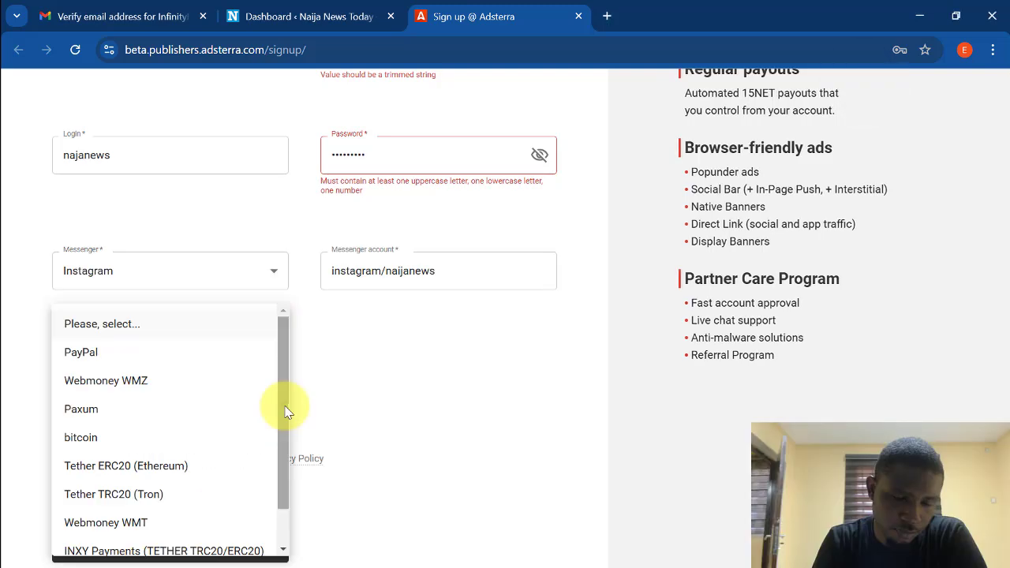
- Choose Instagram messenger and Bank Transfer payment, accept the terms, and submit
scroll(281, 454, down, 1)
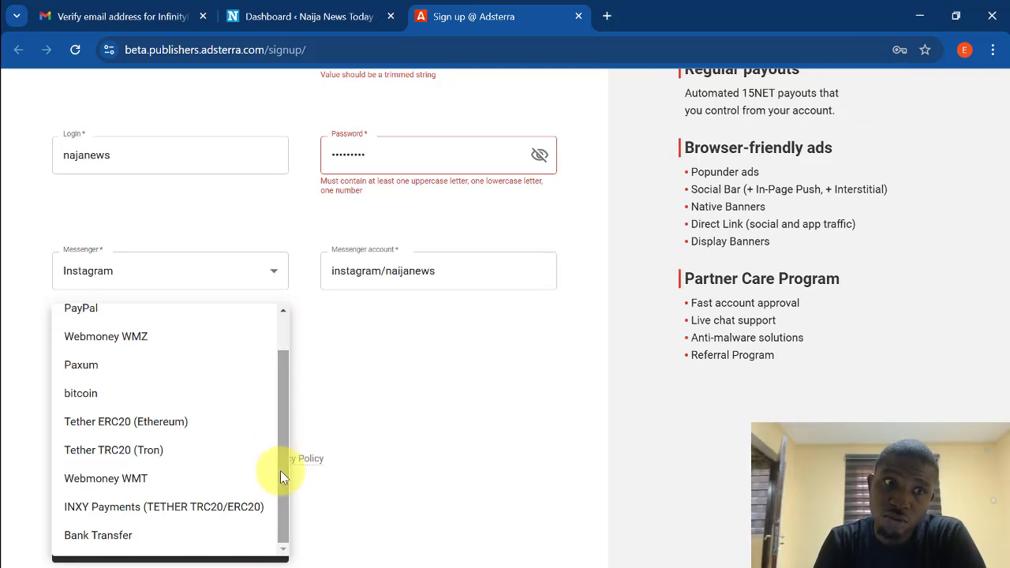
drag(280, 471, 294, 417)
drag(281, 463, 287, 496)
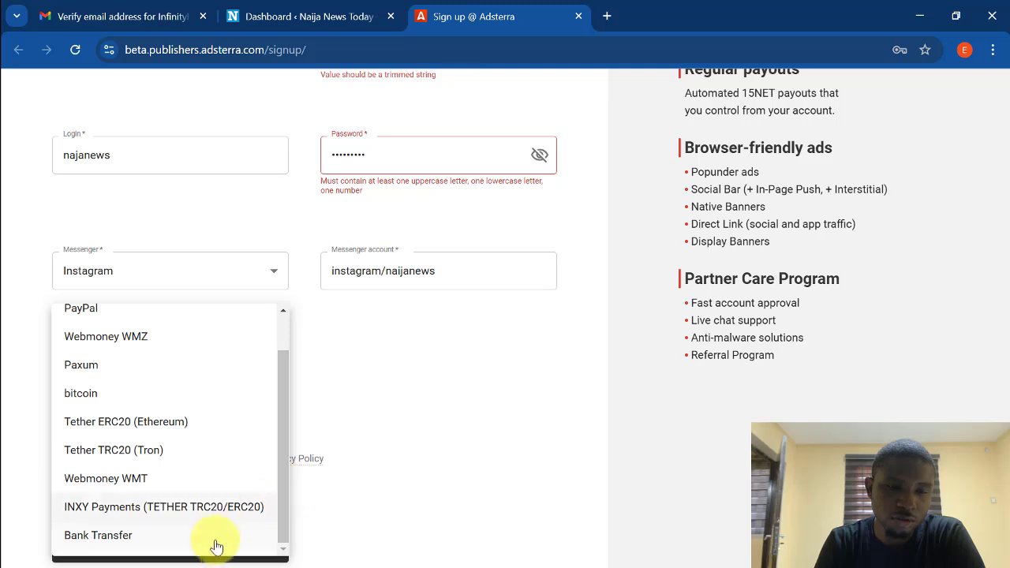
click(181, 535)
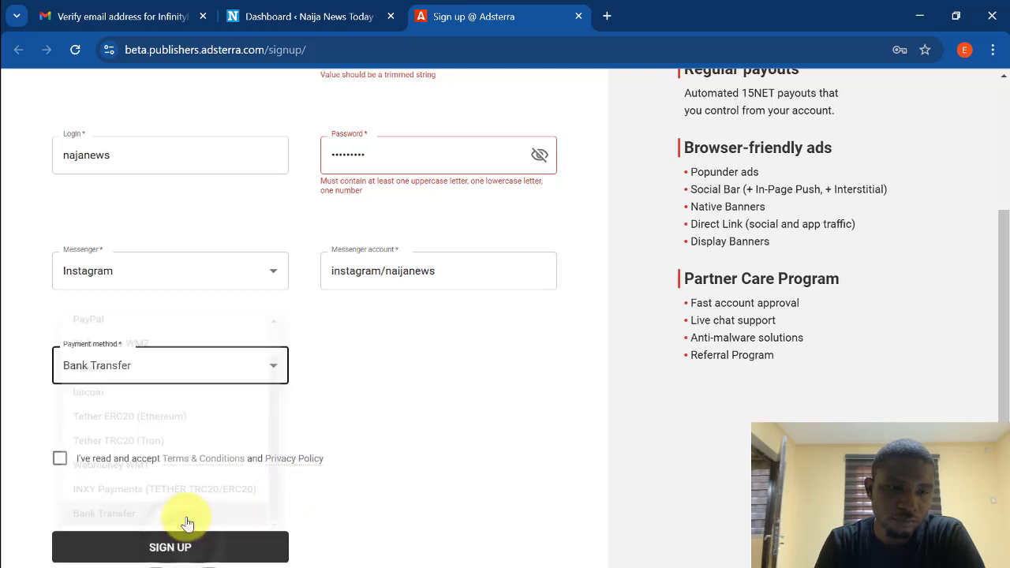
click(223, 421)
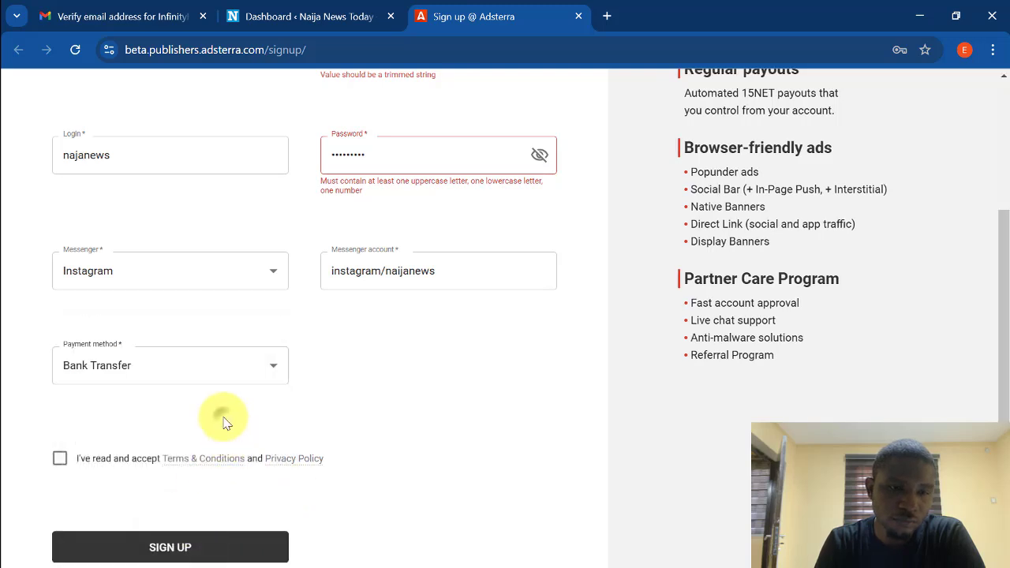
click(60, 460)
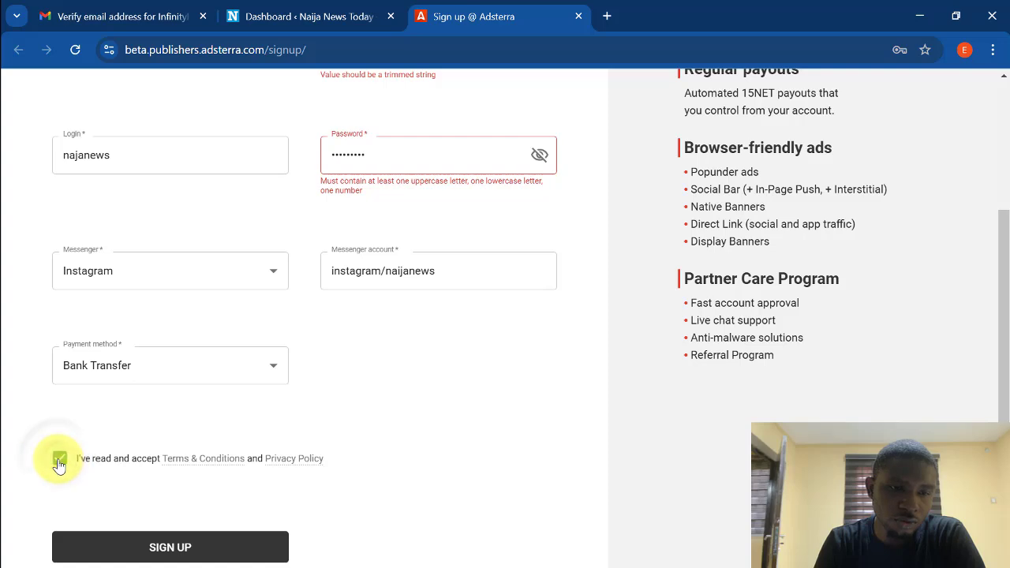
scroll(127, 423, up, 2)
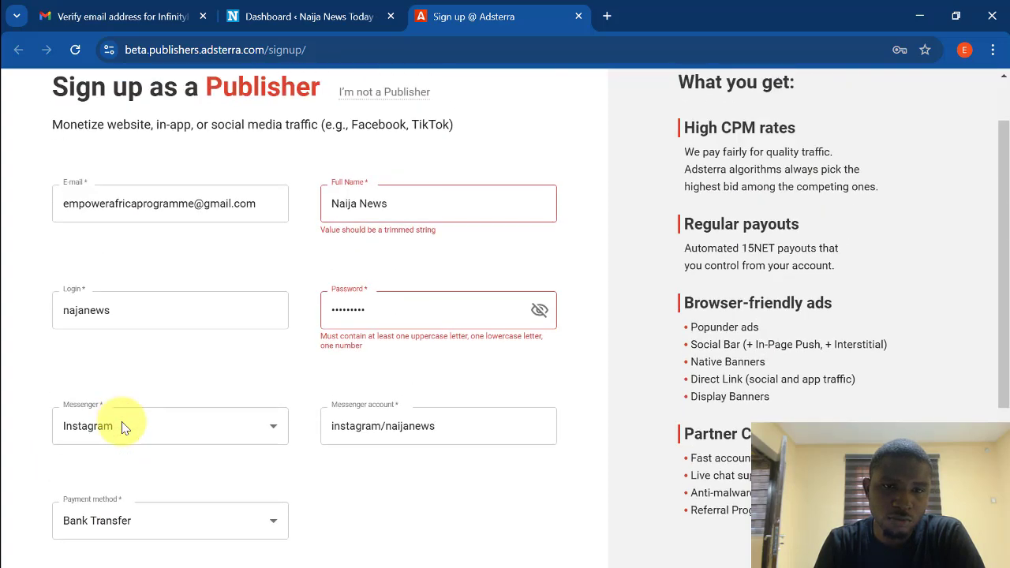
scroll(332, 291, down, 3)
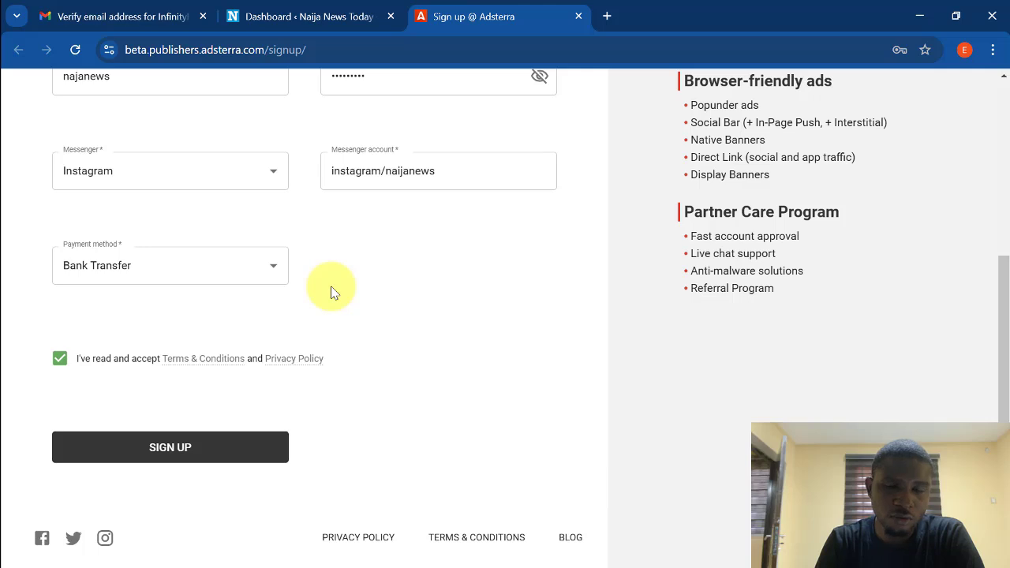
click(166, 450)
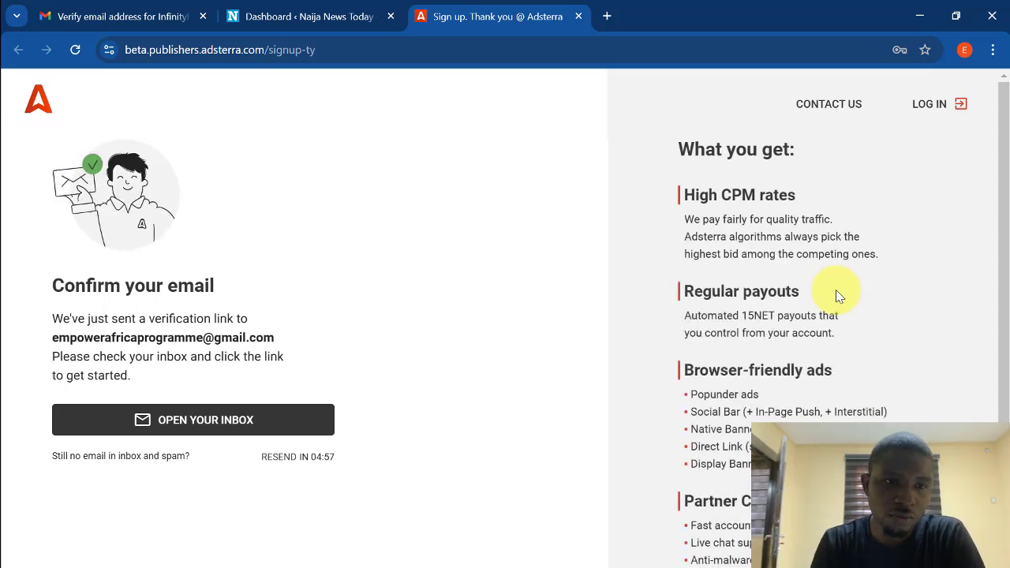
- Open the Adsterra Team registration email in the Gmail inbox and click Confirm email
click(111, 14)
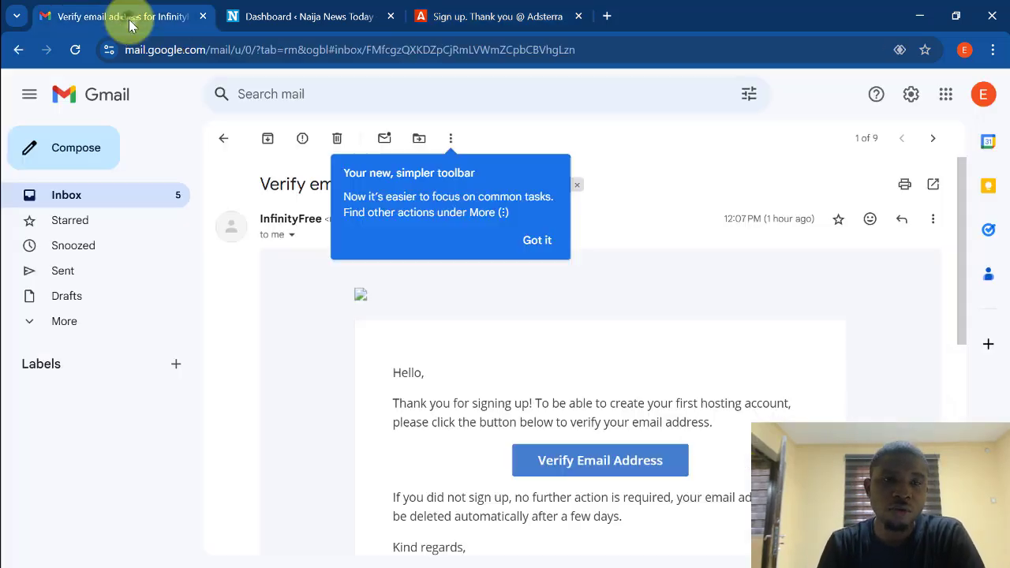
click(85, 195)
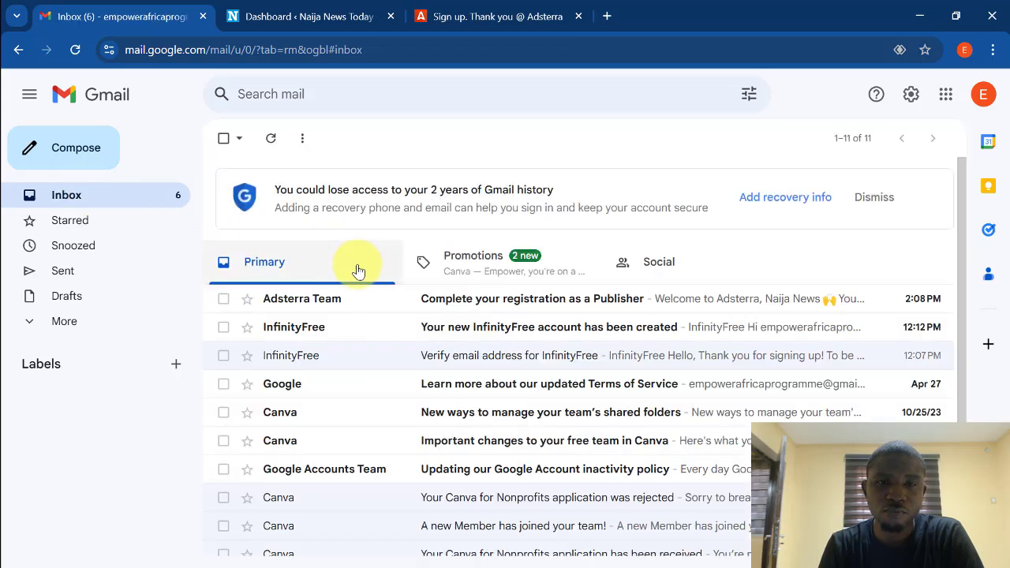
click(442, 305)
scroll(442, 304, down, 3)
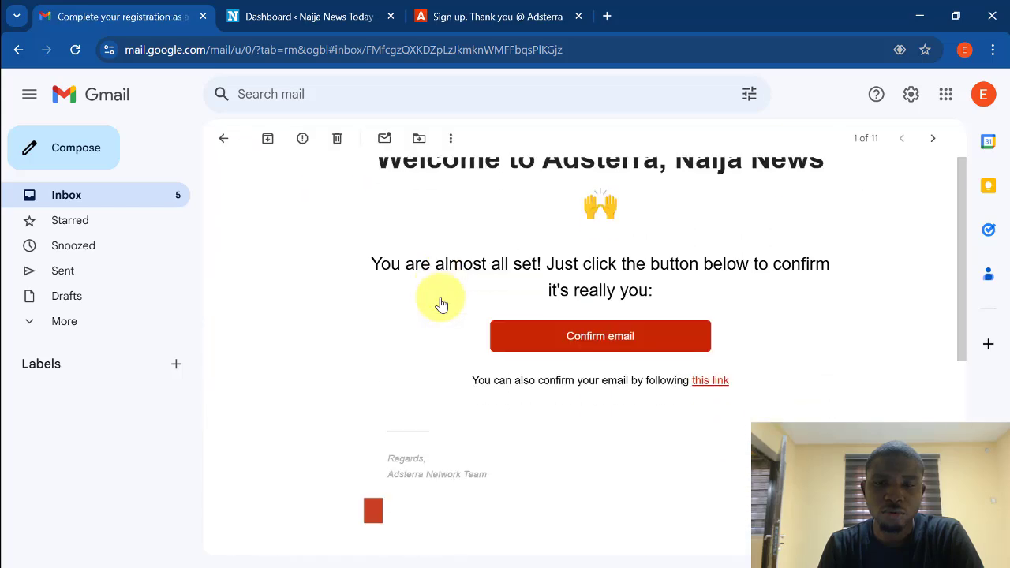
click(587, 347)
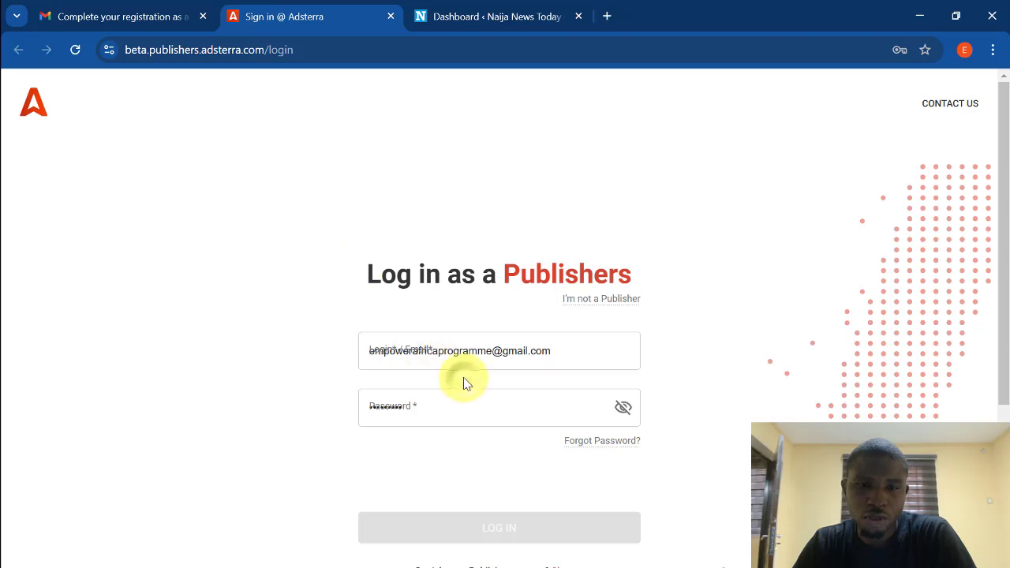
- Pass the Cloudflare human check and log in to the Adsterra publisher account
scroll(461, 377, down, 2)
scroll(466, 276, up, 1)
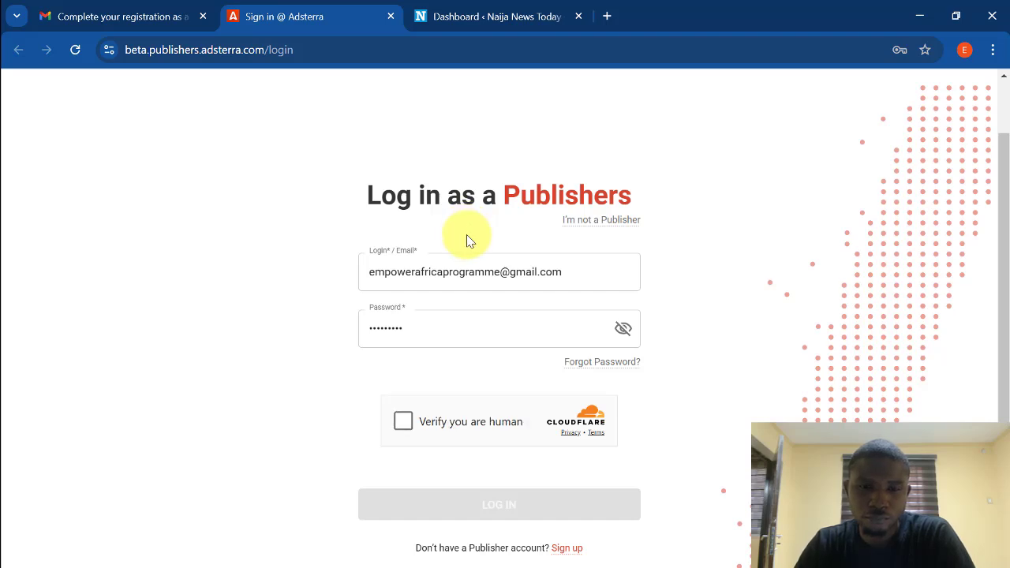
click(403, 427)
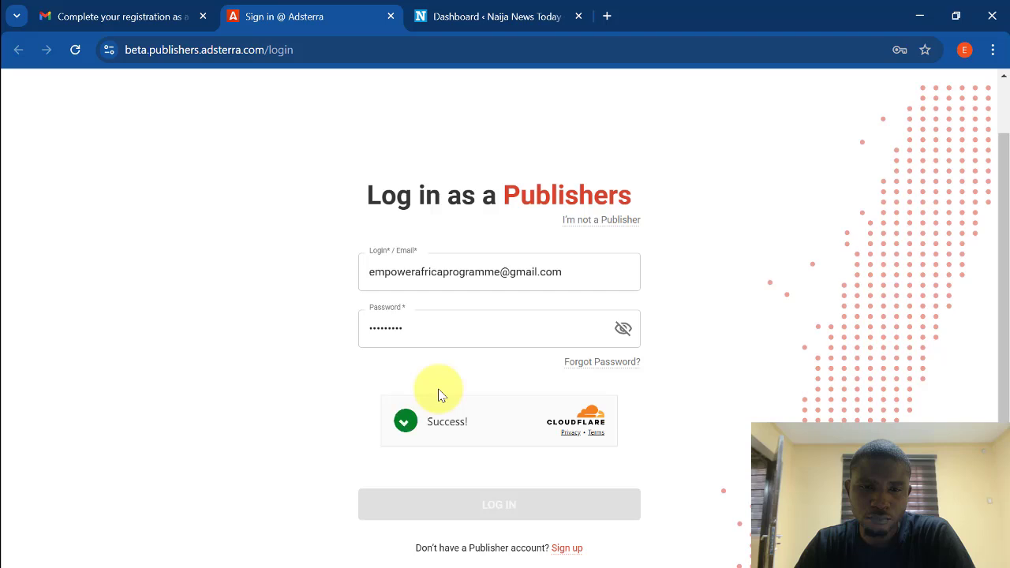
click(483, 506)
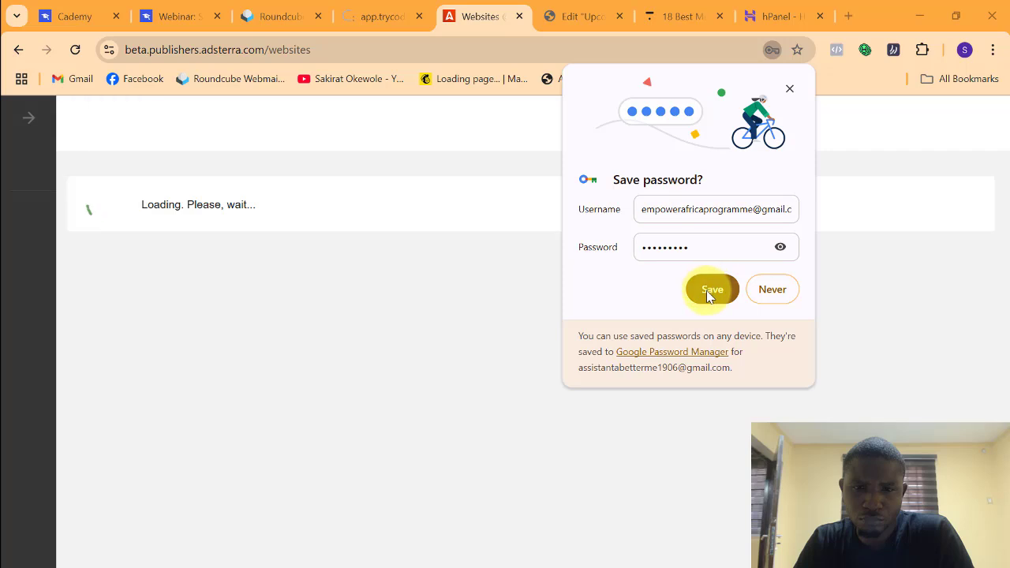
click(710, 290)
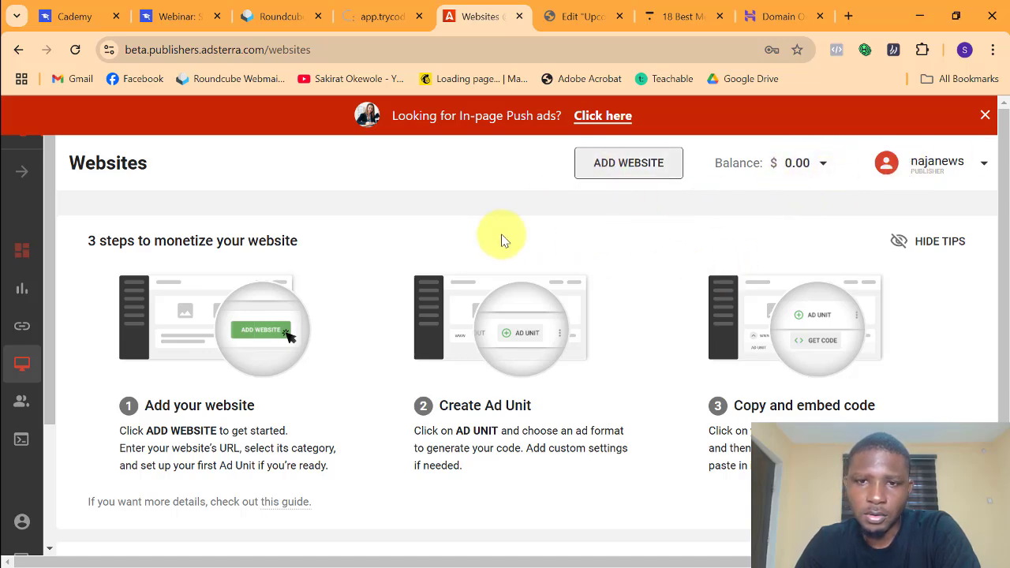
scroll(369, 334, down, 2)
scroll(342, 379, up, 2)
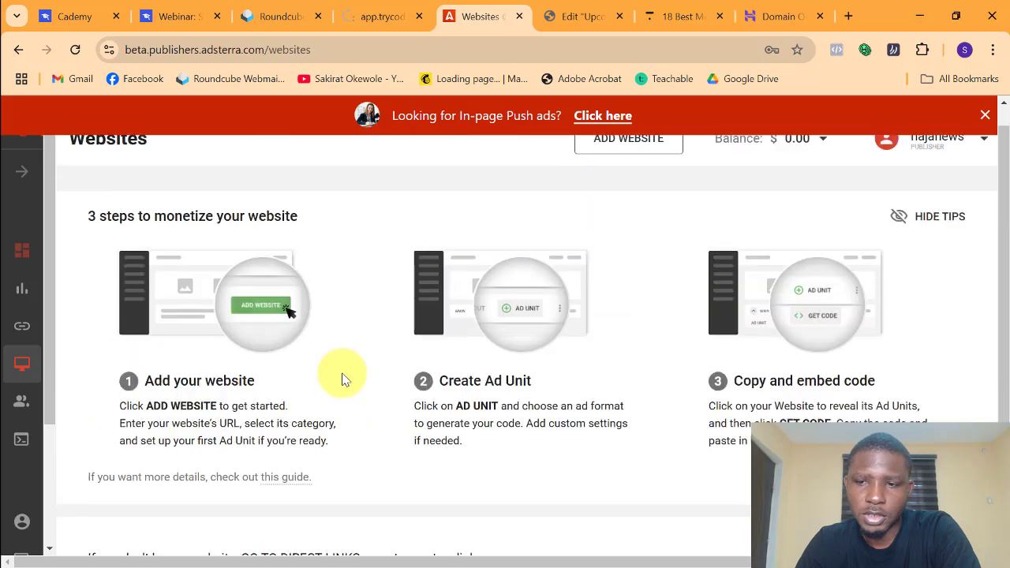
scroll(489, 379, down, 2)
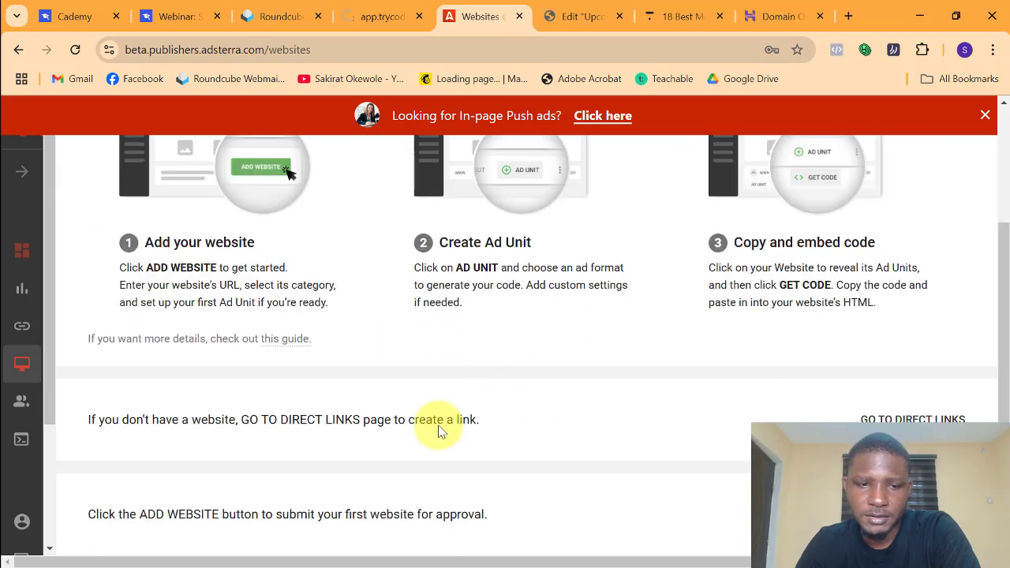
scroll(203, 514, up, 2)
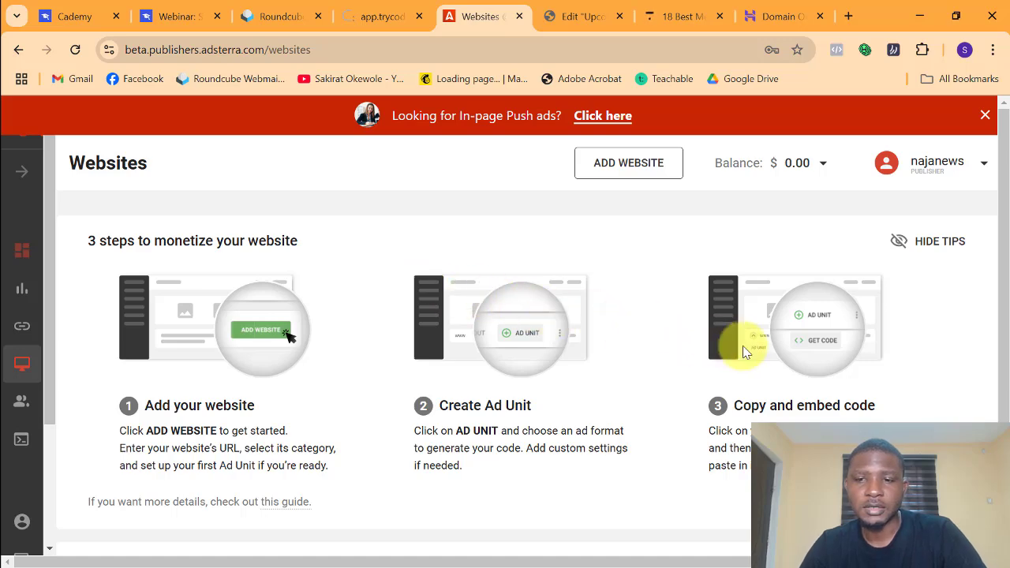
scroll(268, 269, down, 1)
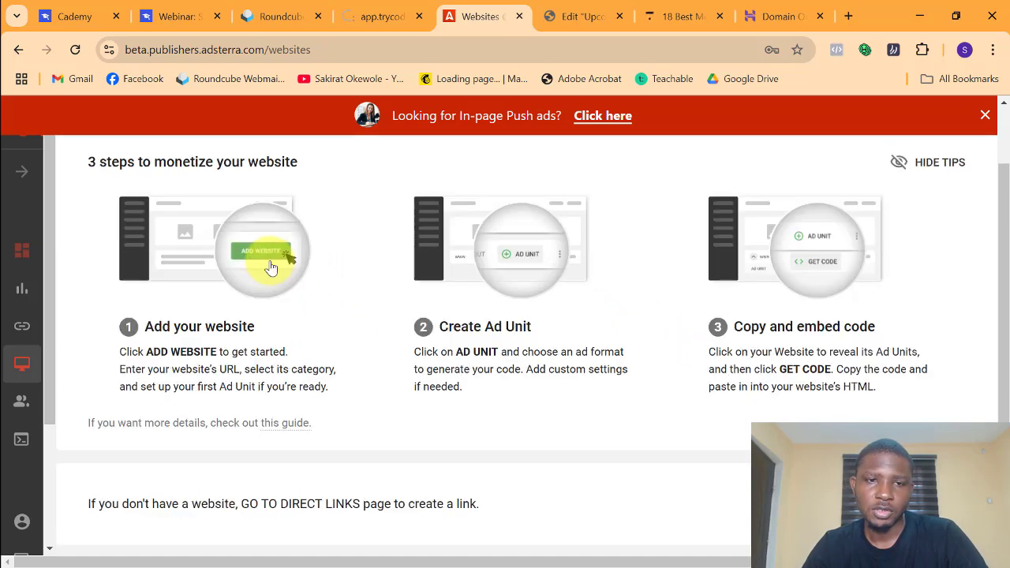
scroll(271, 269, up, 1)
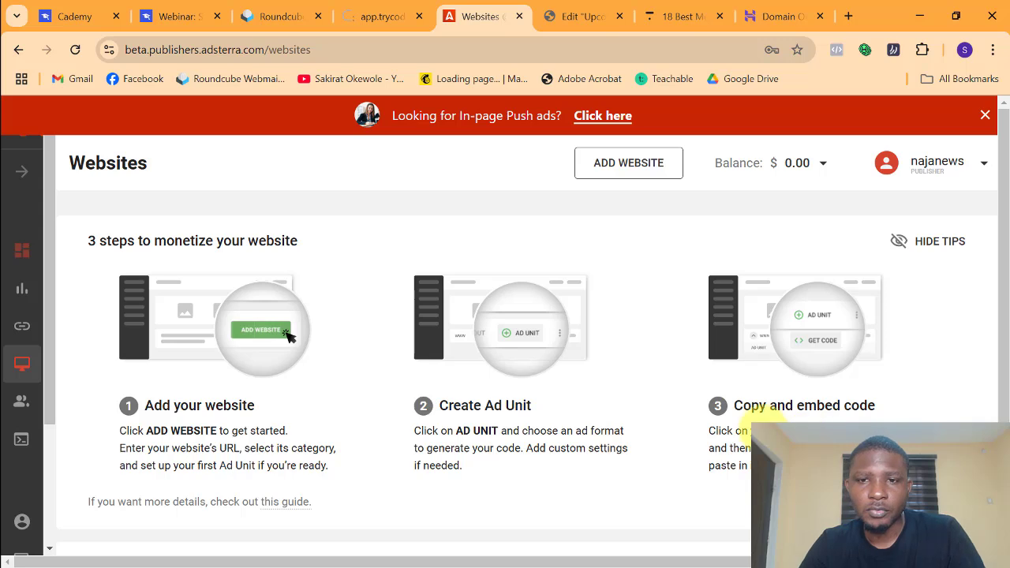
- Add a new website, entering naijanews.42web.io copied from the WordPress tab's address bar
click(614, 171)
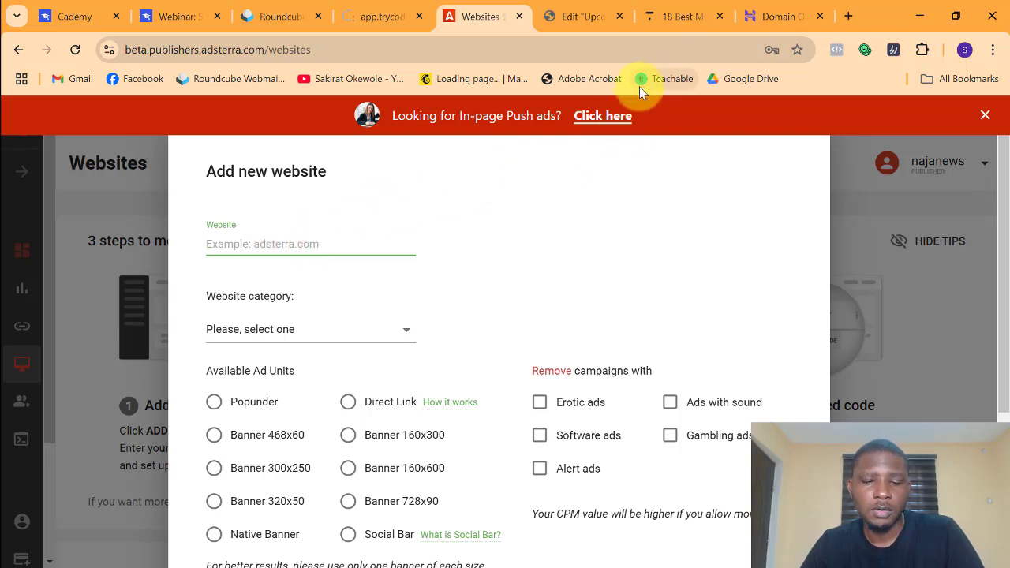
key(alt+Tab)
key(alt+Tab)
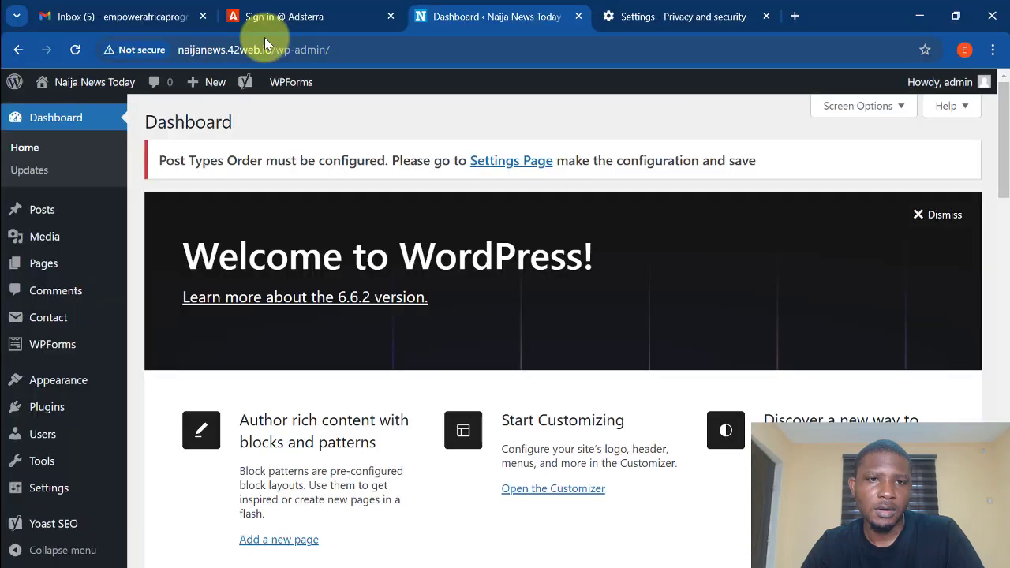
click(278, 47)
drag(273, 50, 180, 51)
key(ctrl+c)
key(alt+Tab)
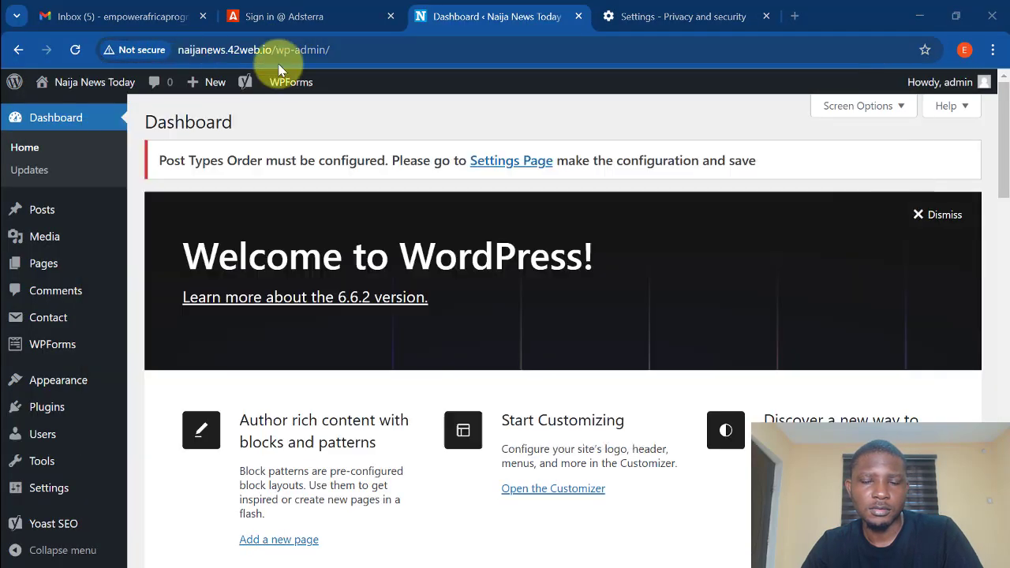
key(ctrl+v)
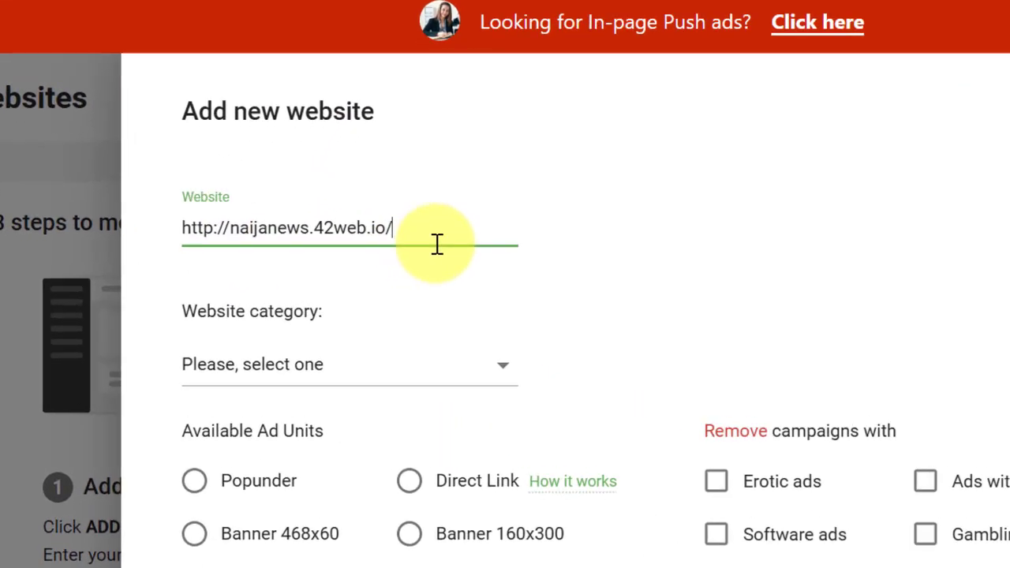
click(581, 266)
- Set the website category to Other
scroll(582, 267, down, 1)
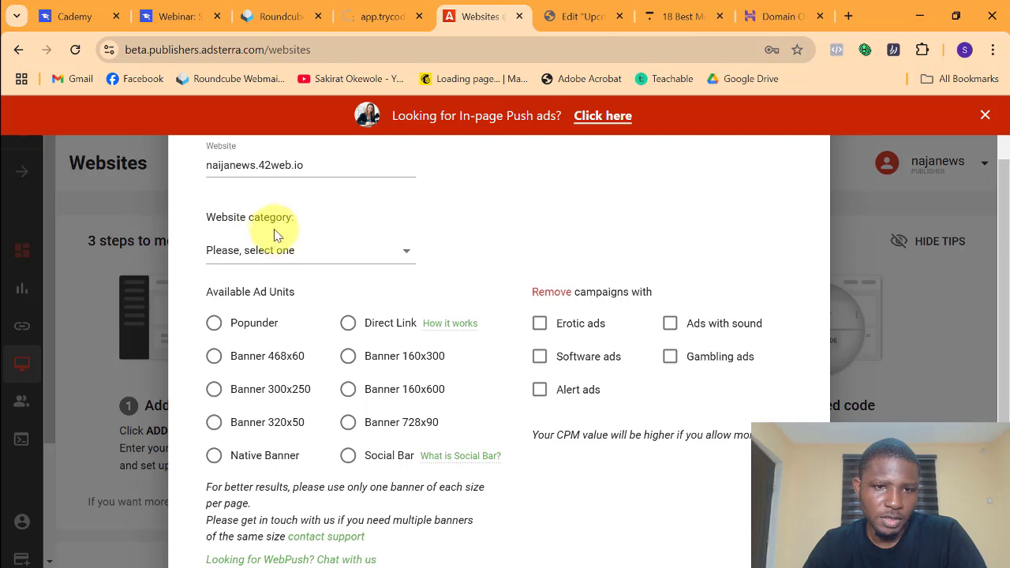
click(291, 251)
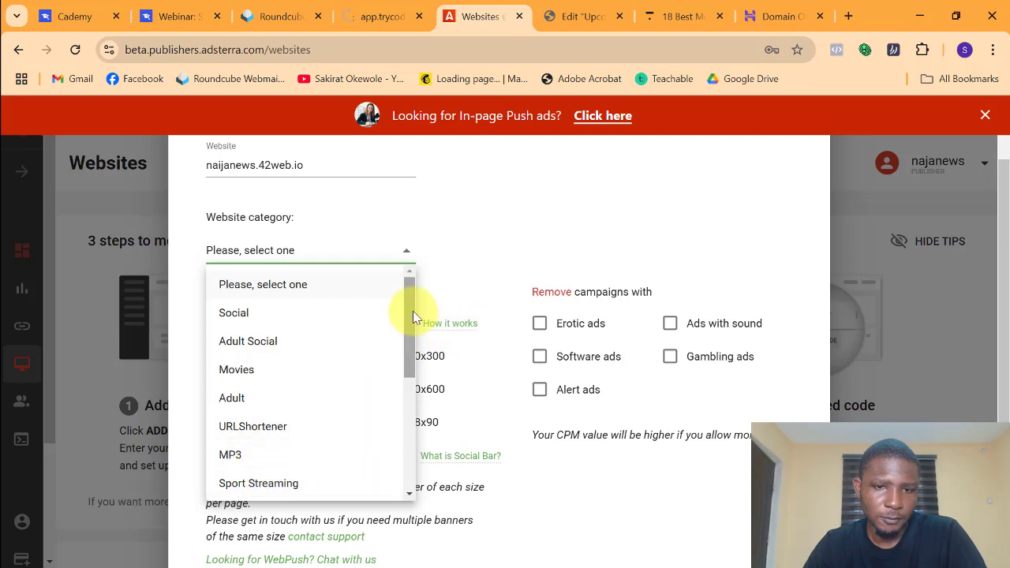
drag(410, 311, 373, 484)
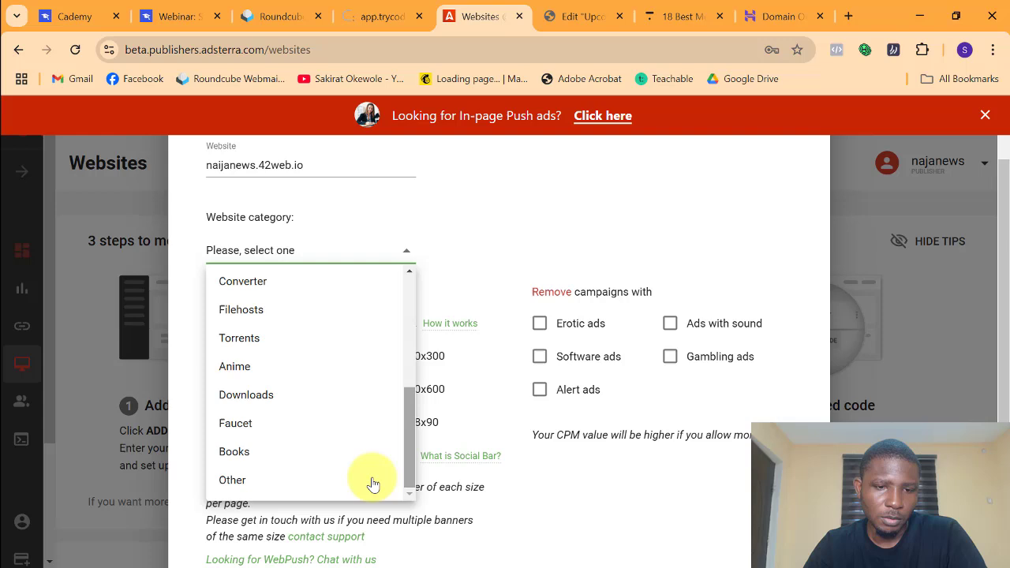
click(321, 487)
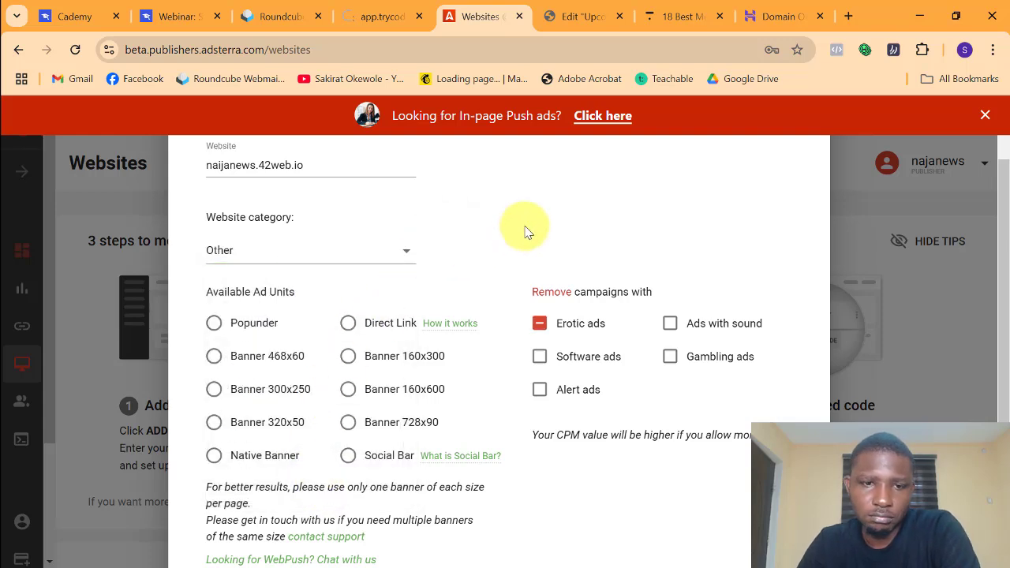
- Leave only Erotic ads excluded, keeping alert, software and gambling campaigns allowed
scroll(525, 246, down, 1)
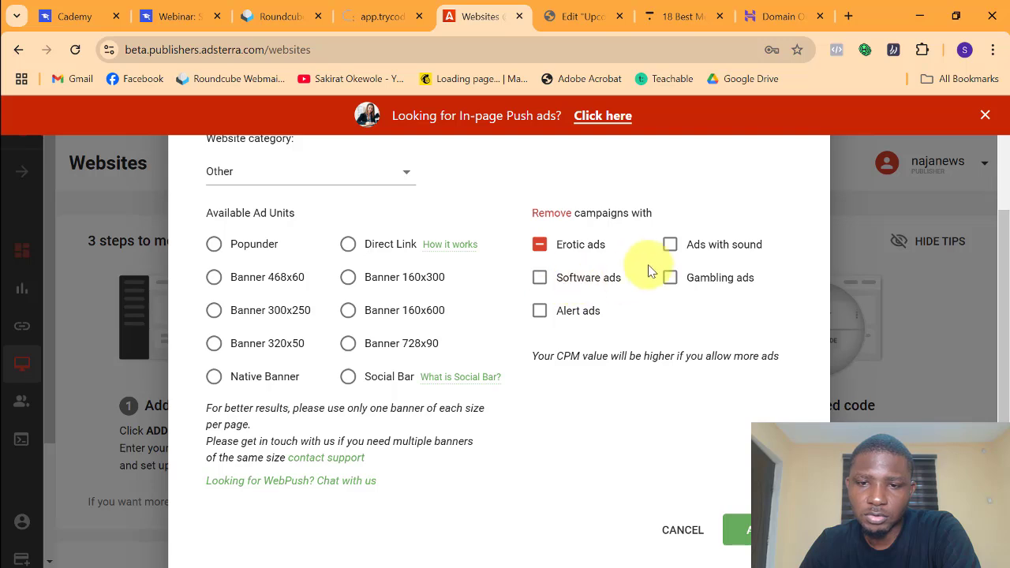
click(540, 312)
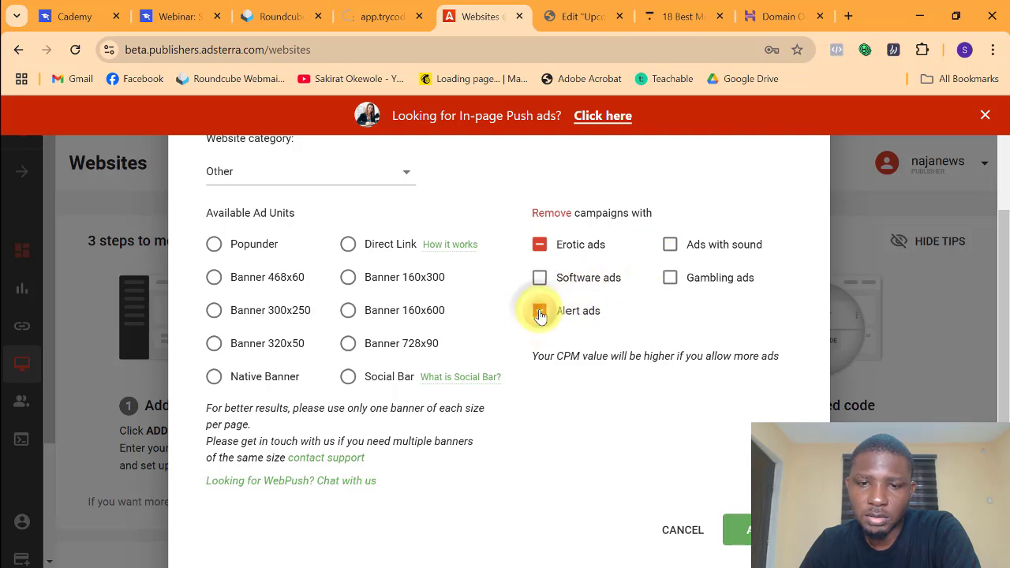
click(539, 281)
click(539, 281)
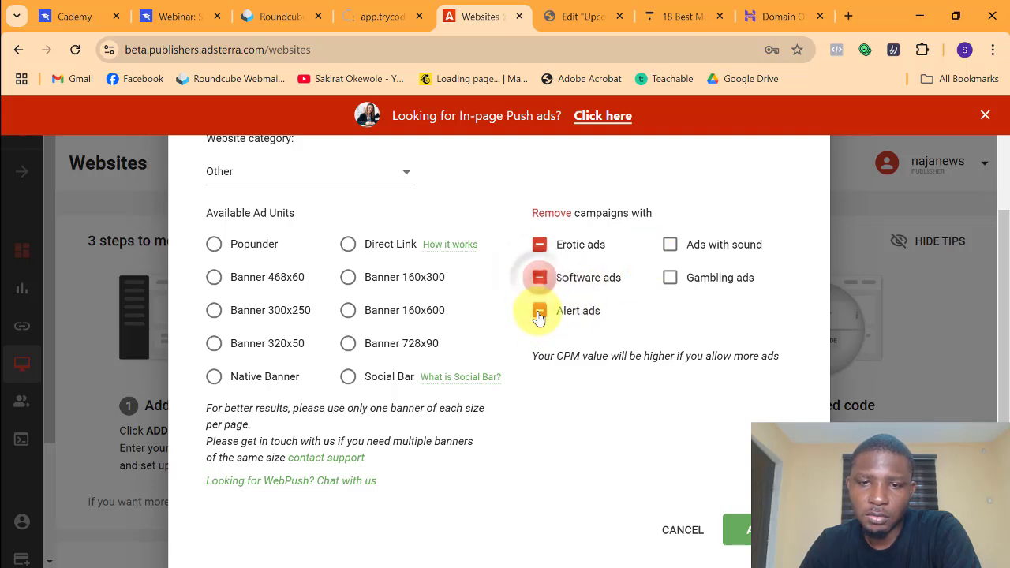
click(540, 313)
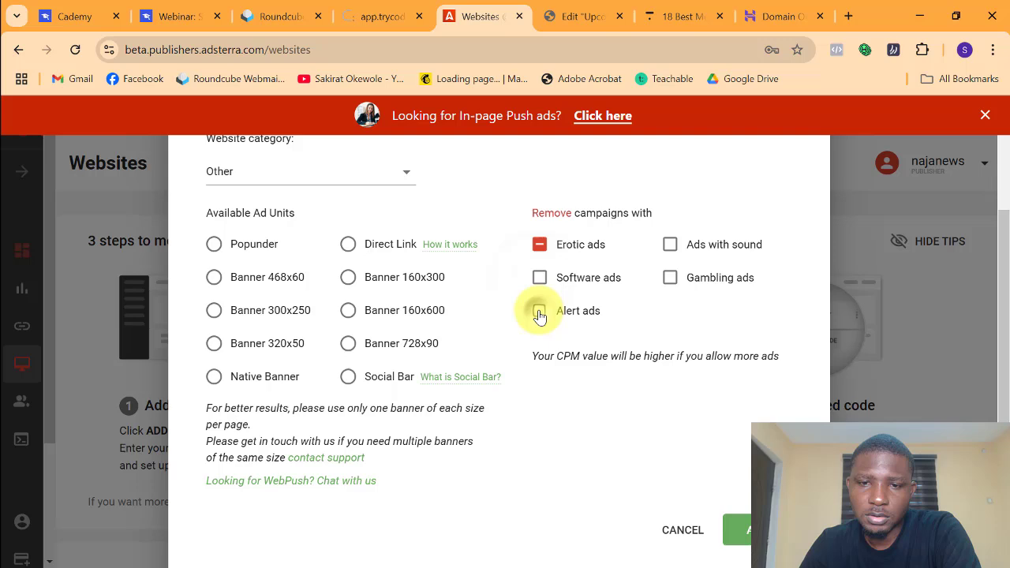
click(669, 282)
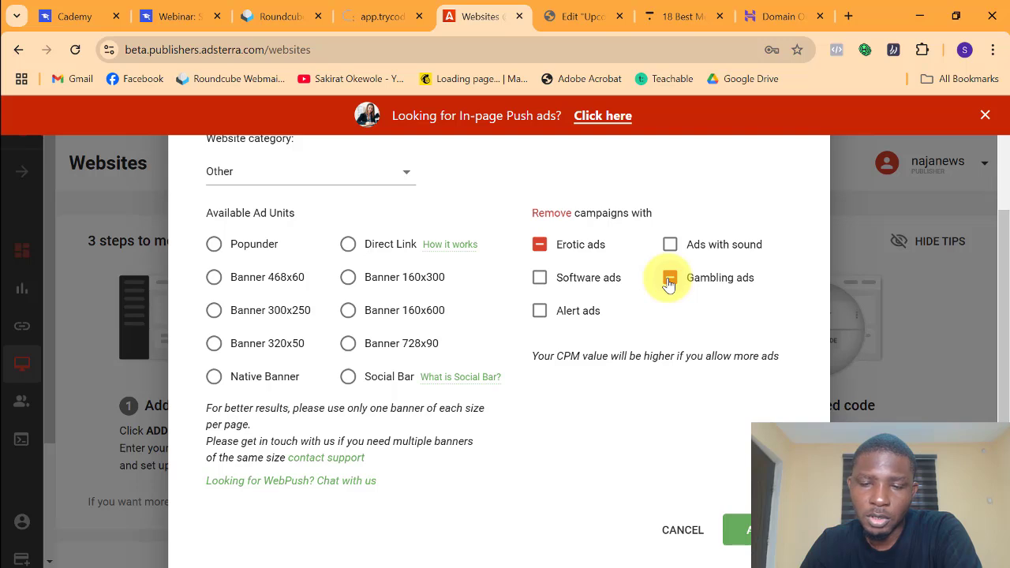
click(669, 283)
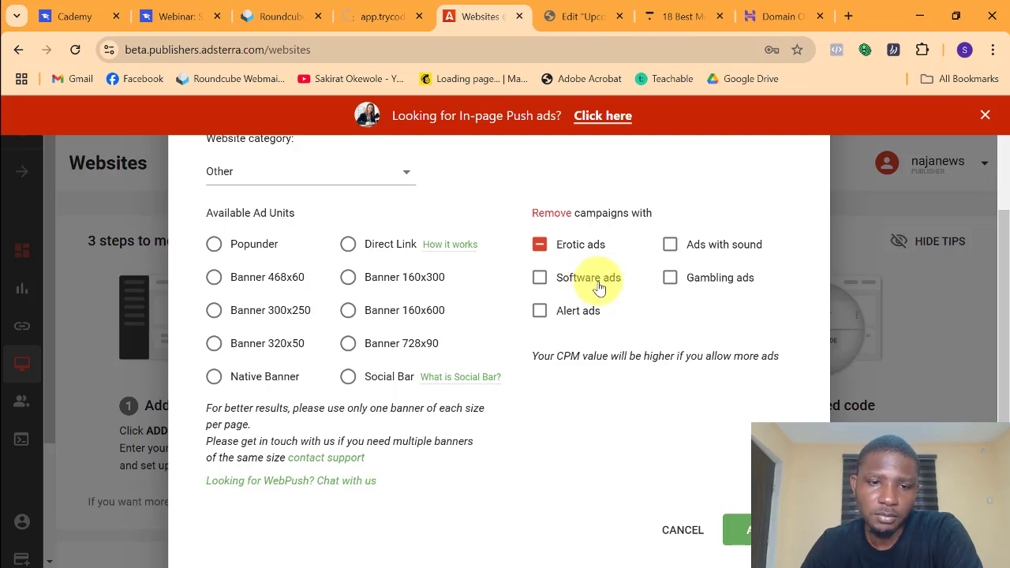
scroll(343, 266, up, 2)
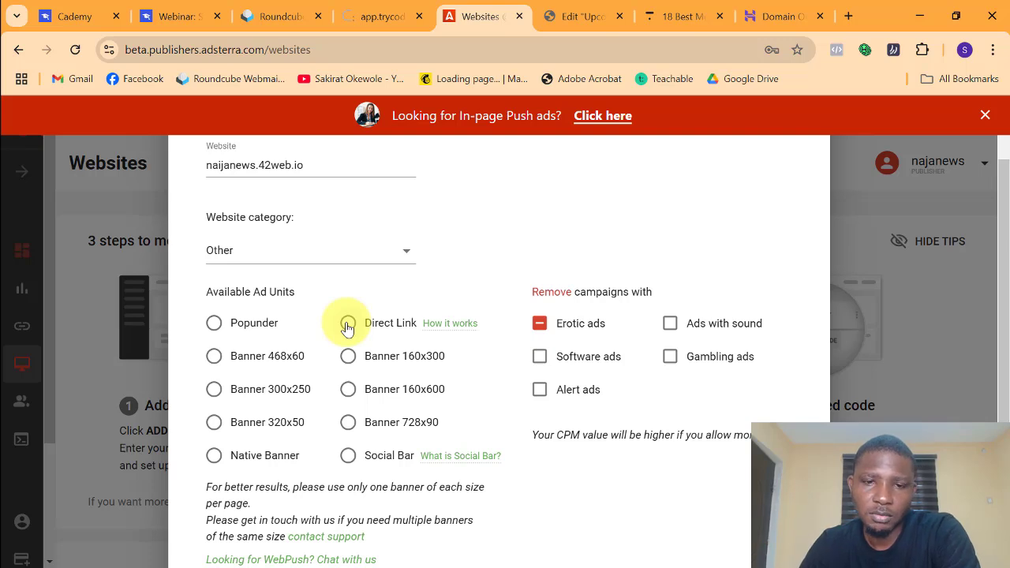
scroll(347, 329, down, 1)
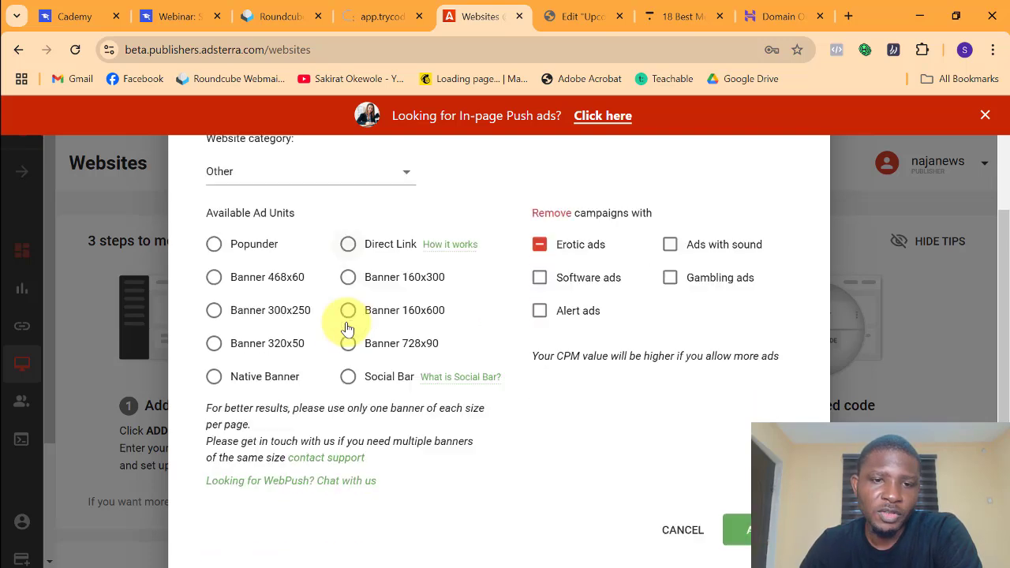
- Choose Popunder as the ad unit and submit the website for approval
click(214, 246)
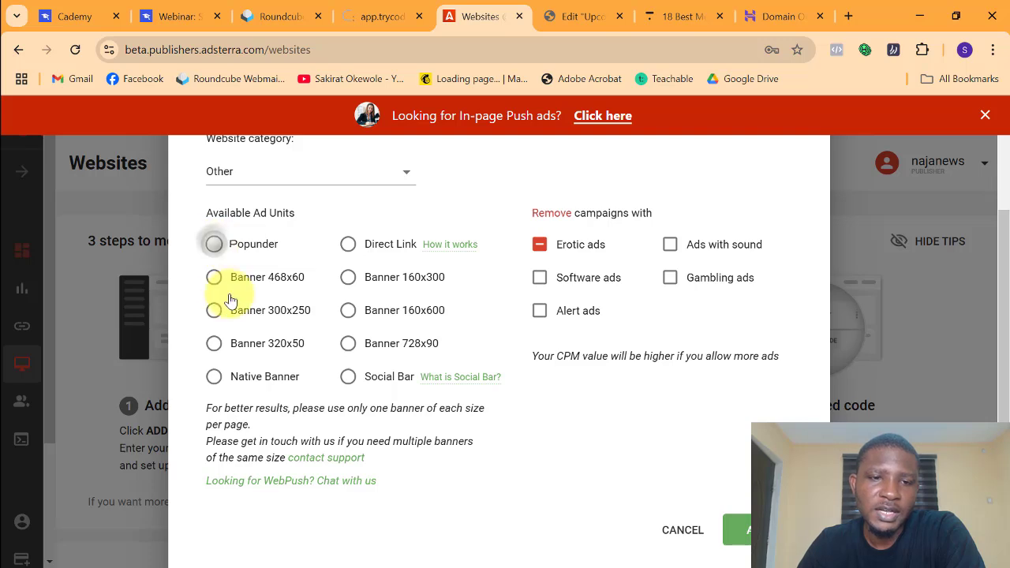
click(216, 281)
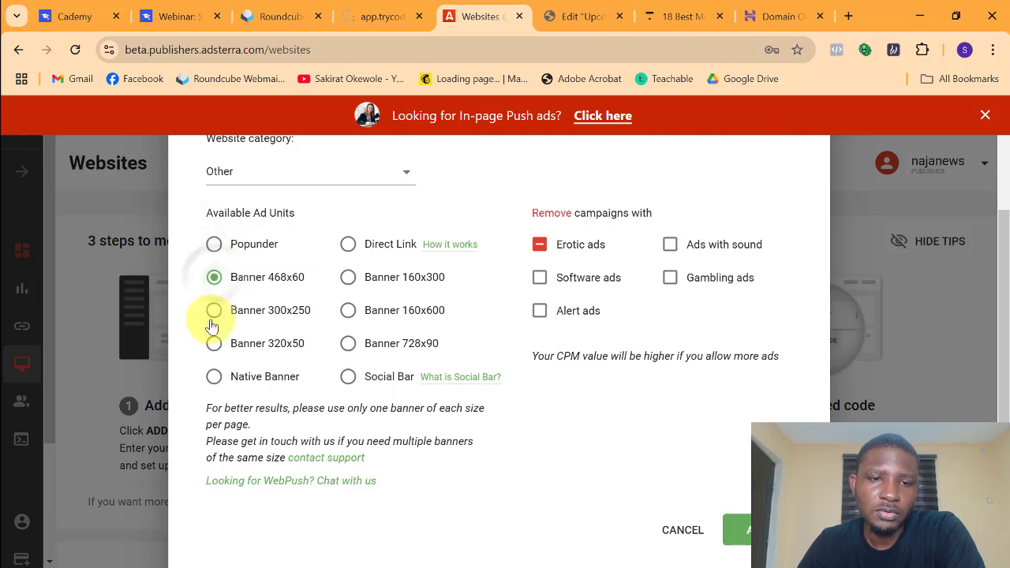
click(213, 251)
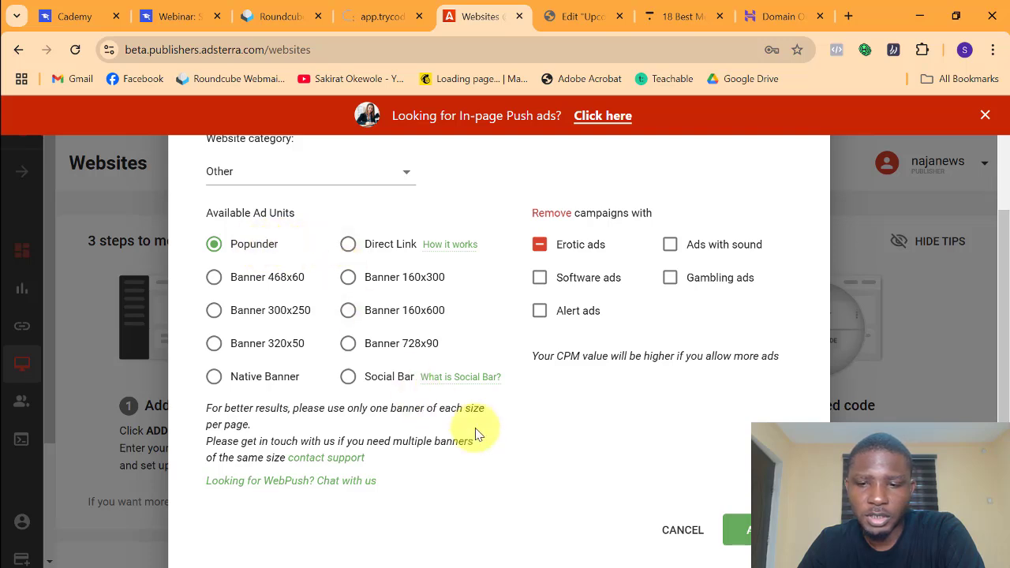
scroll(584, 419, down, 2)
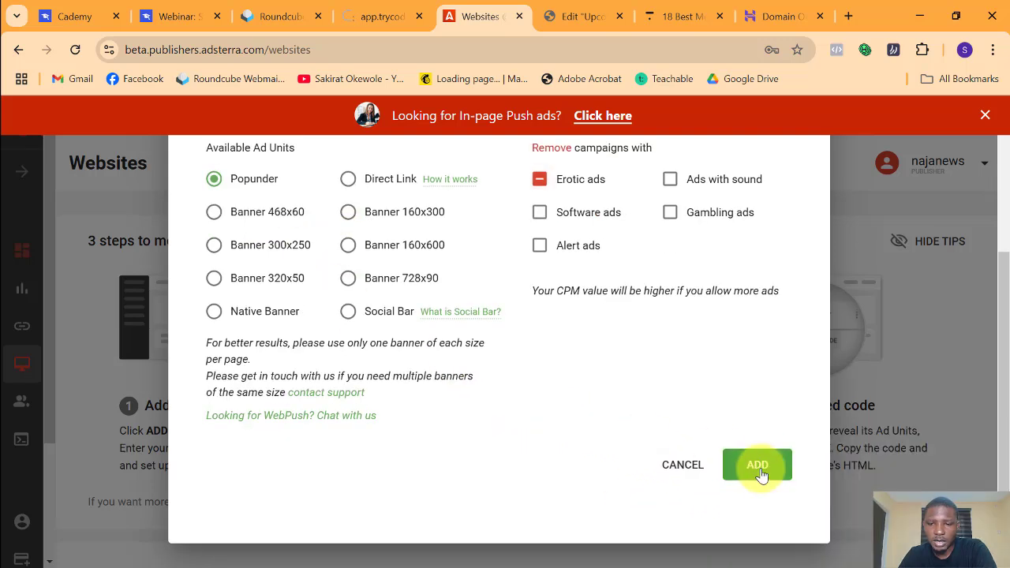
click(760, 470)
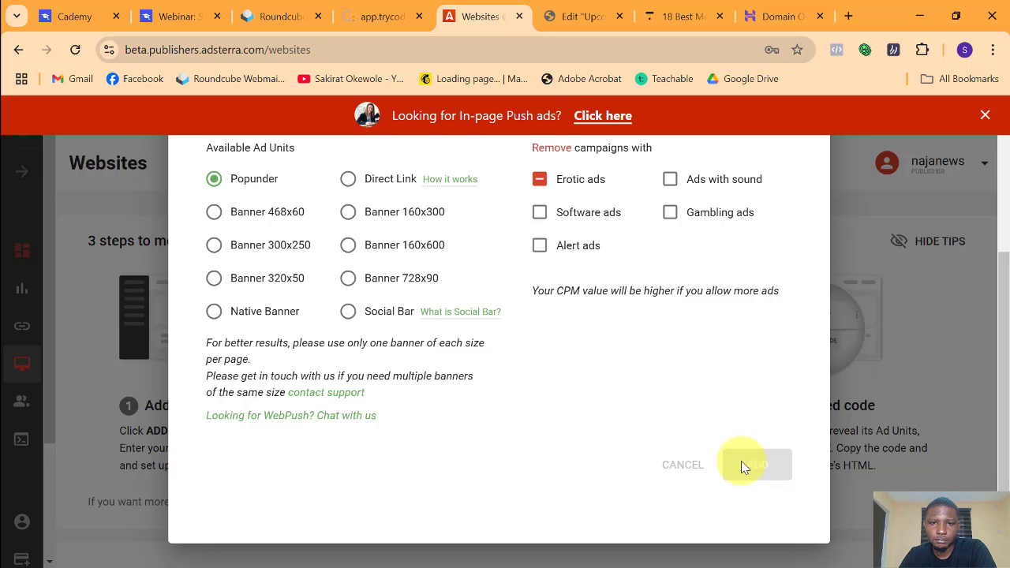
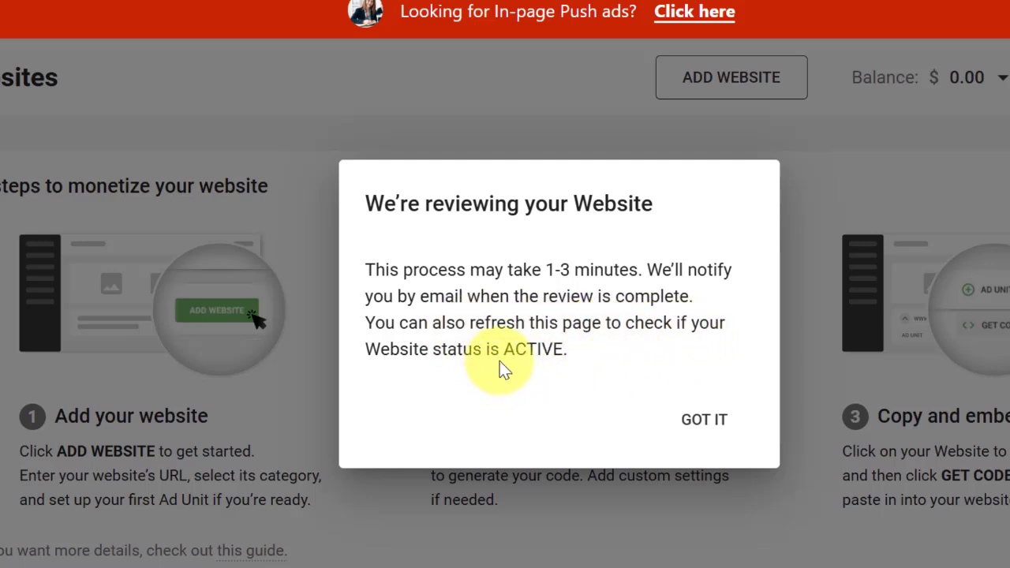
- Dismiss the review notice and reload Adsterra so naijanews.42web.io shows 1 ad unit
click(697, 426)
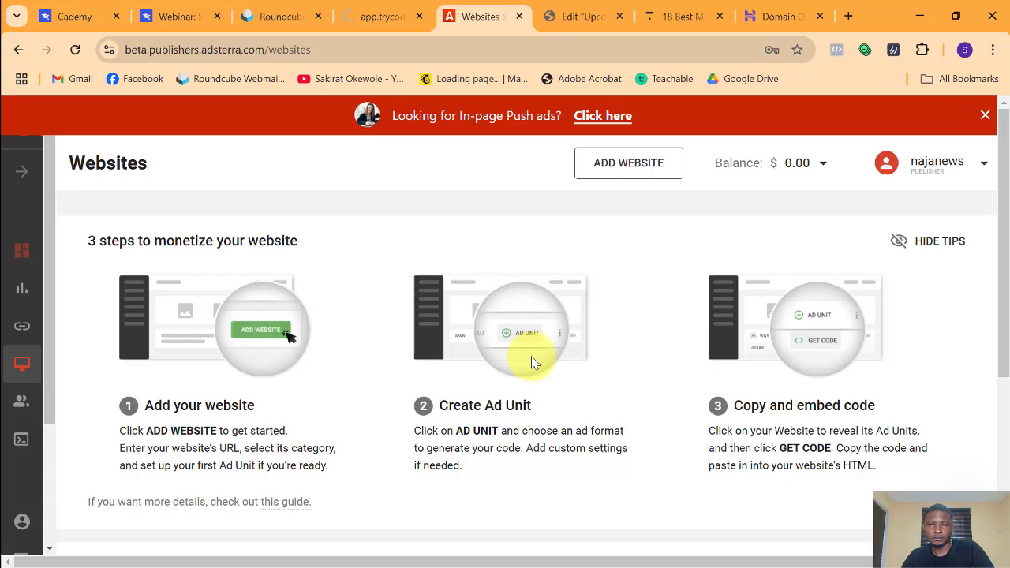
scroll(532, 361, down, 4)
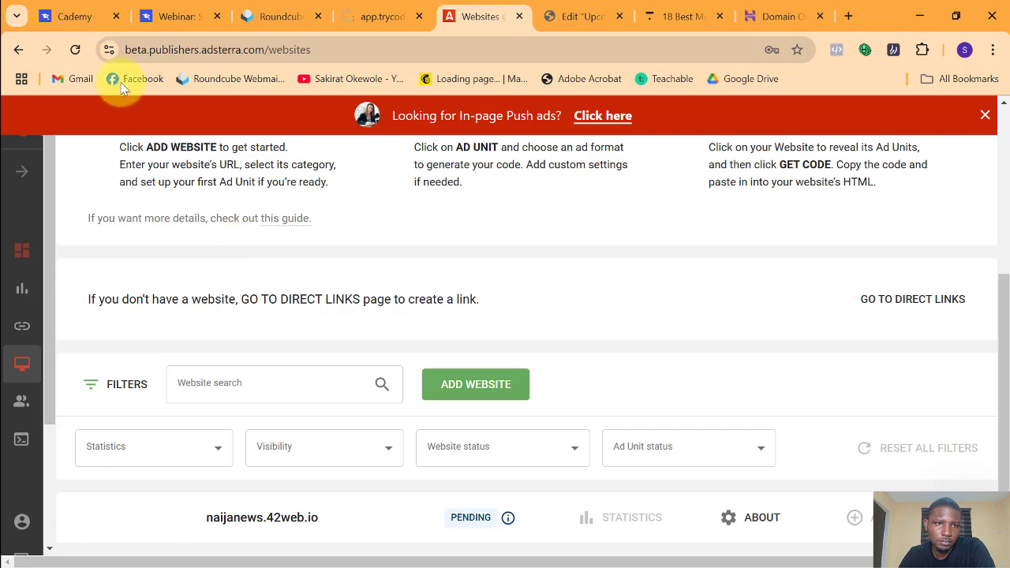
click(76, 50)
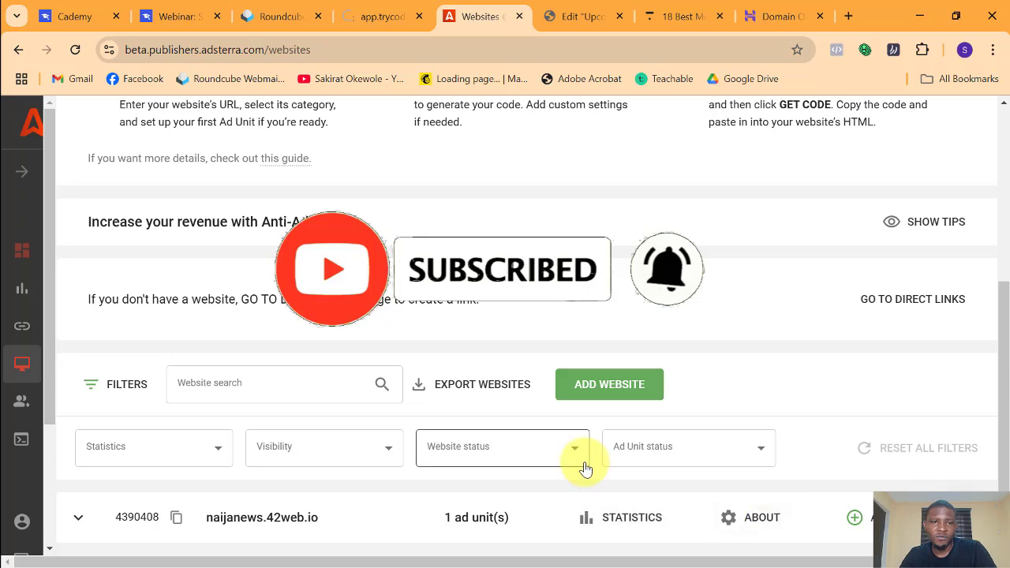
key(alt+Tab)
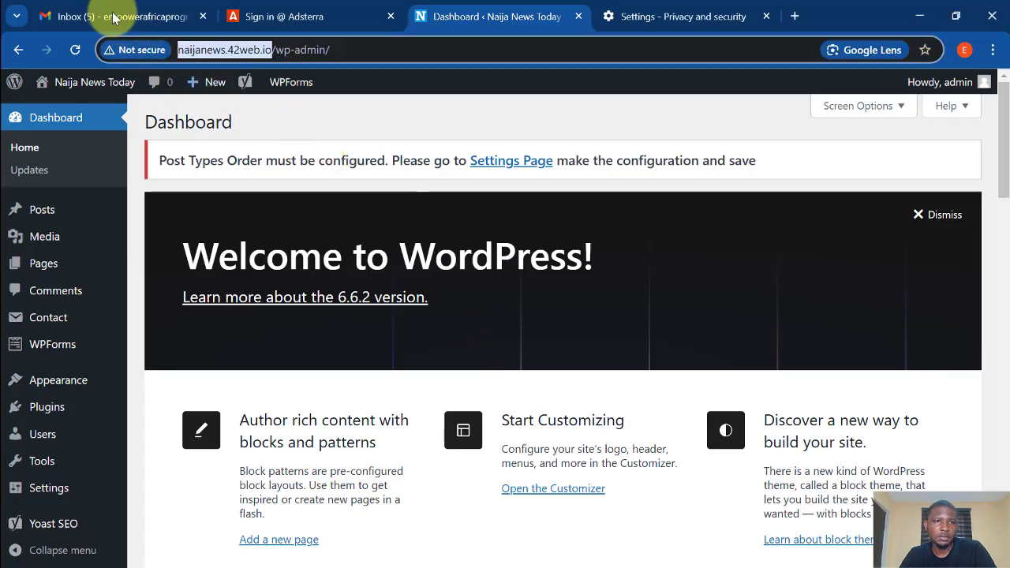
- Check the Adsterra approval email in Gmail and view the site's Popunder_1 script, then close it
click(111, 16)
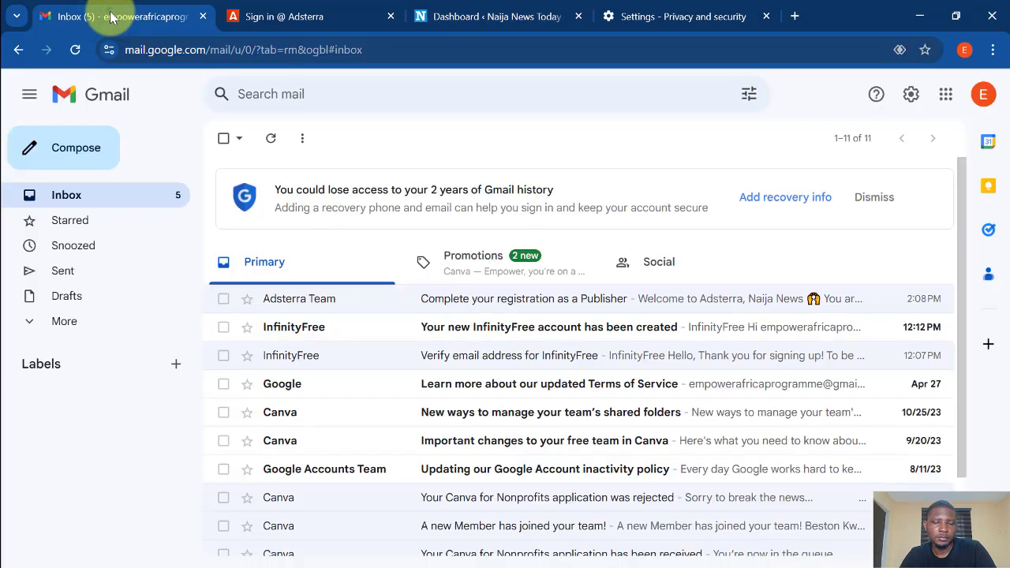
click(270, 140)
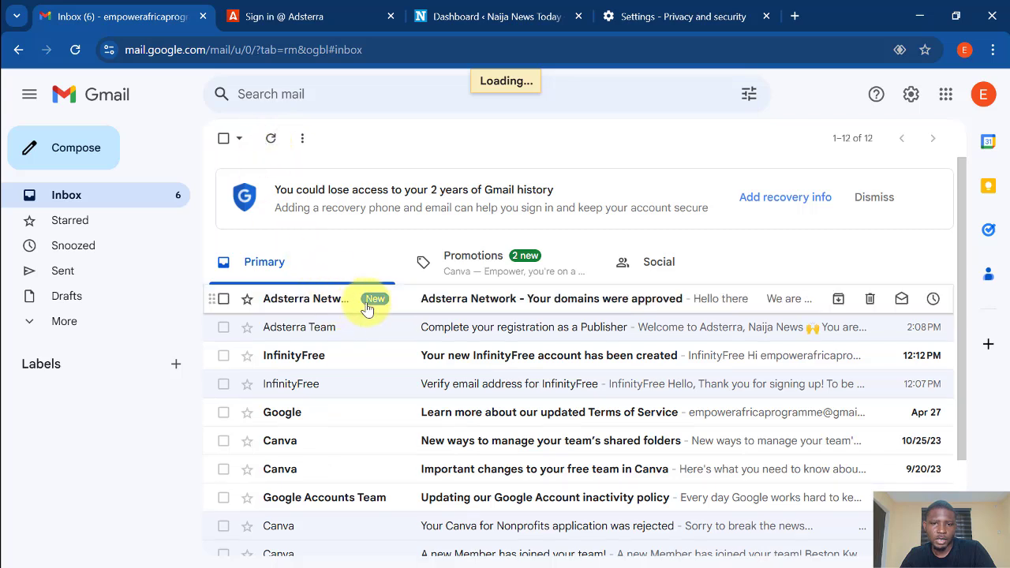
click(632, 305)
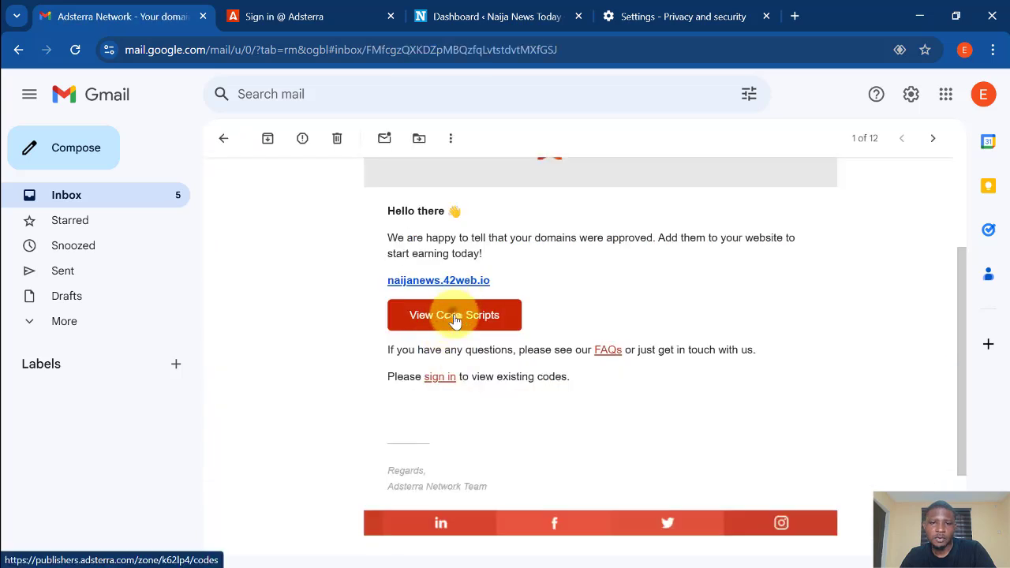
click(455, 317)
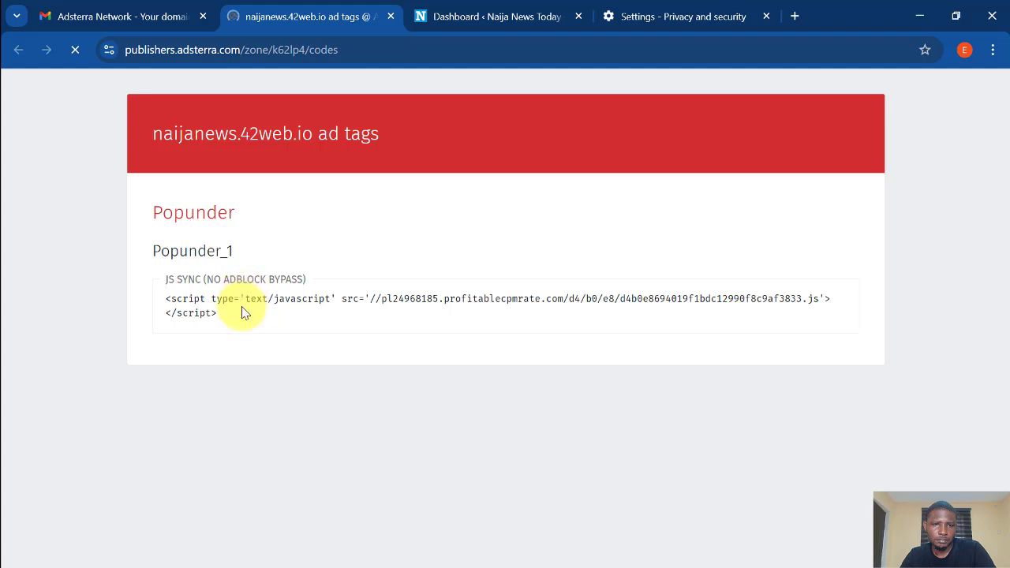
drag(240, 313, 164, 307)
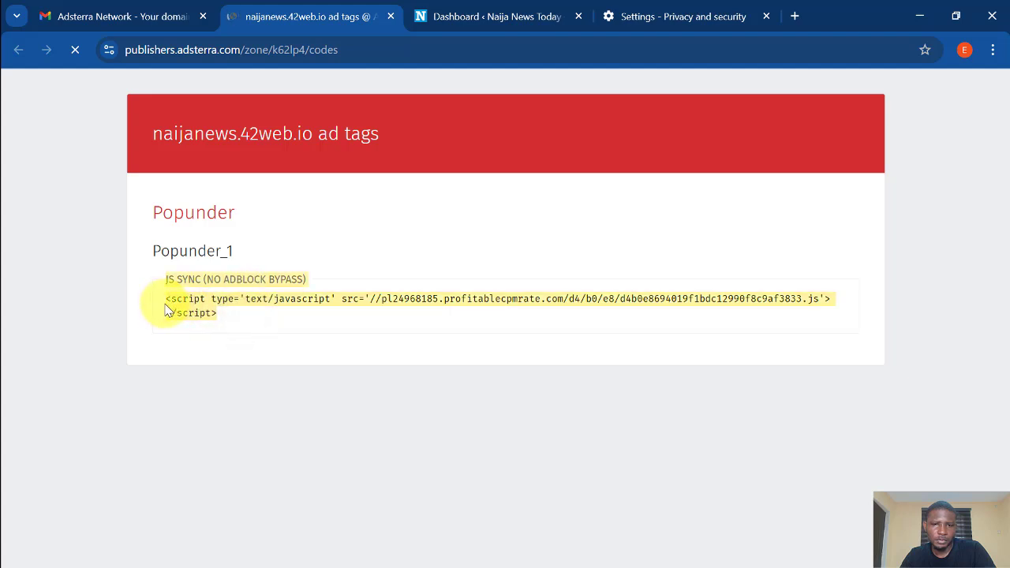
click(255, 313)
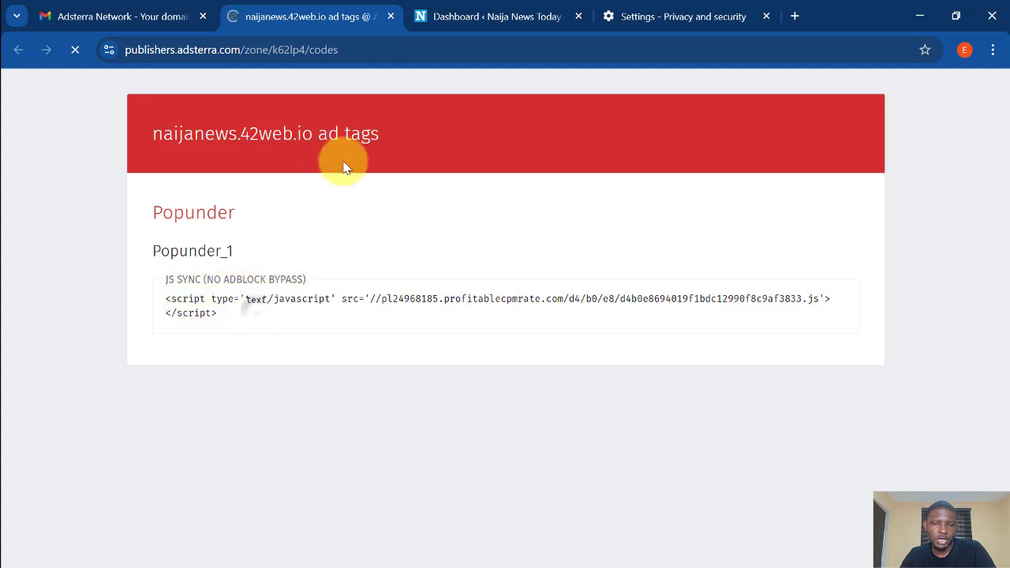
click(390, 17)
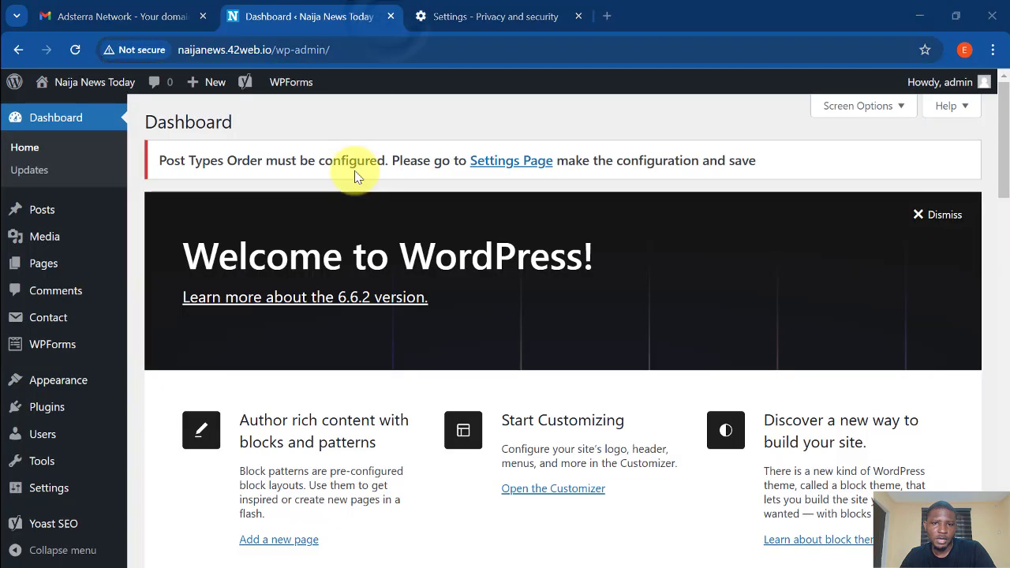
- Copy the Popunder unit's JS Sync script for naijanews.42web.io to the clipboard
key(alt+Tab)
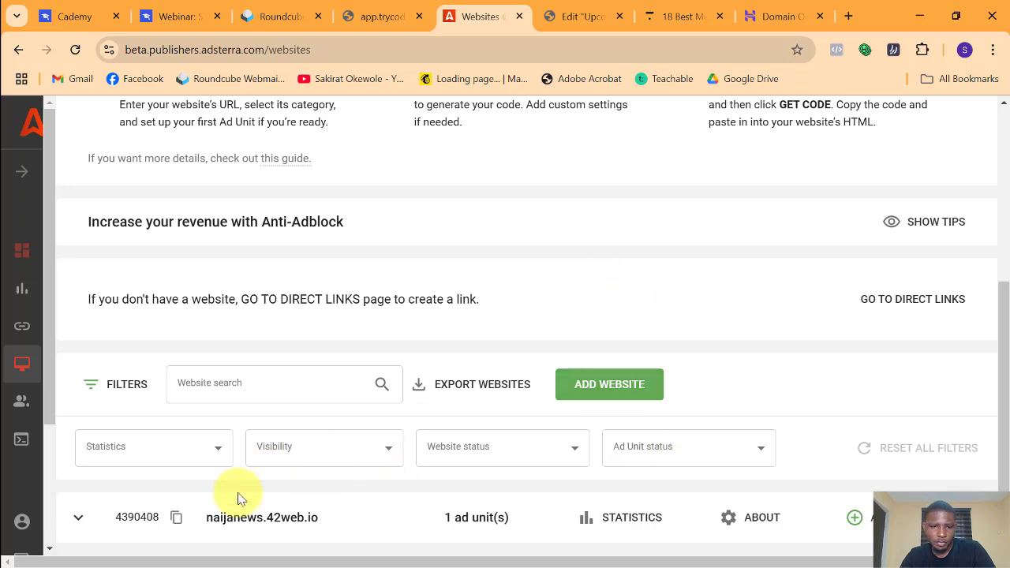
click(489, 517)
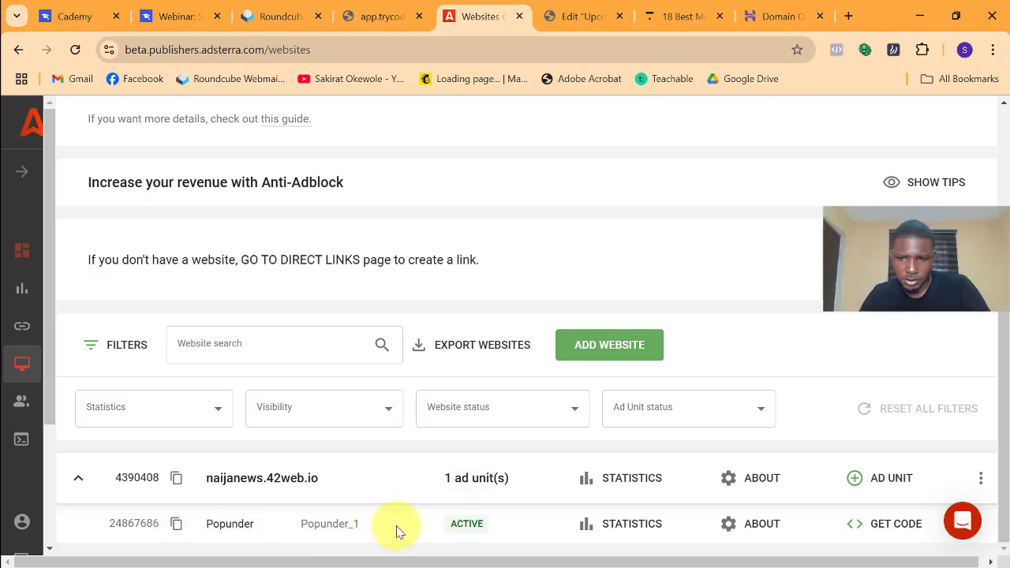
click(879, 531)
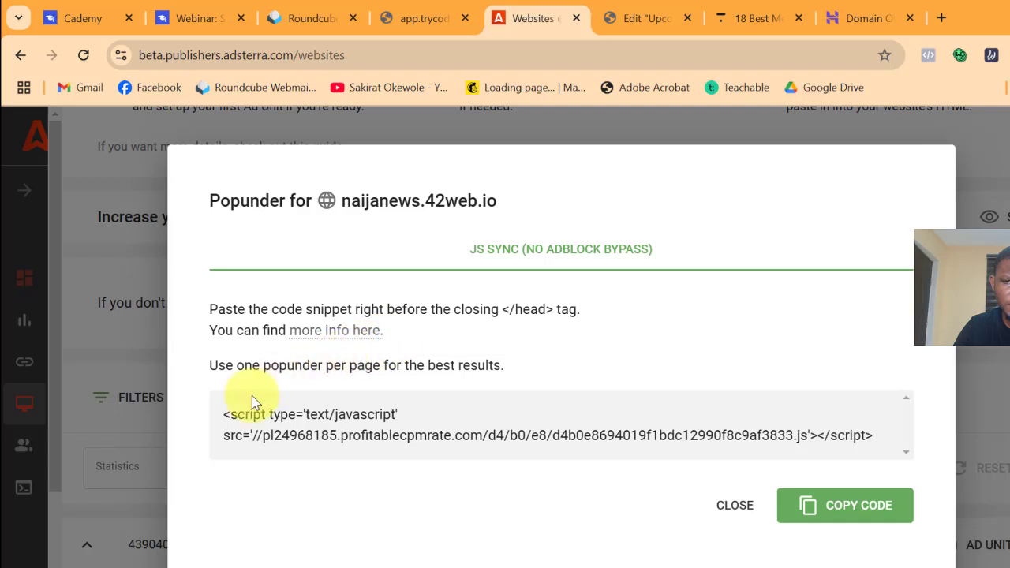
click(823, 509)
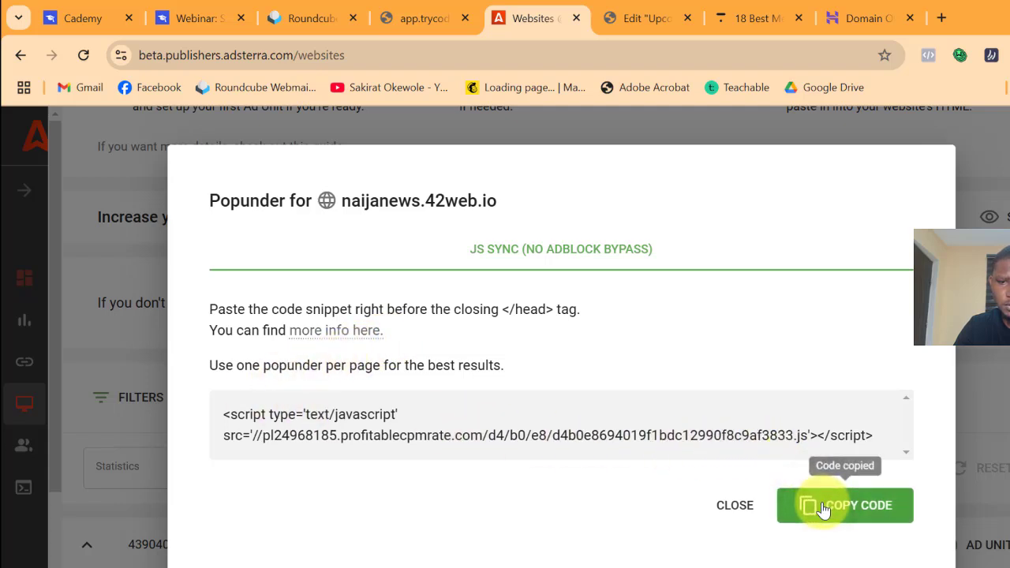
click(824, 510)
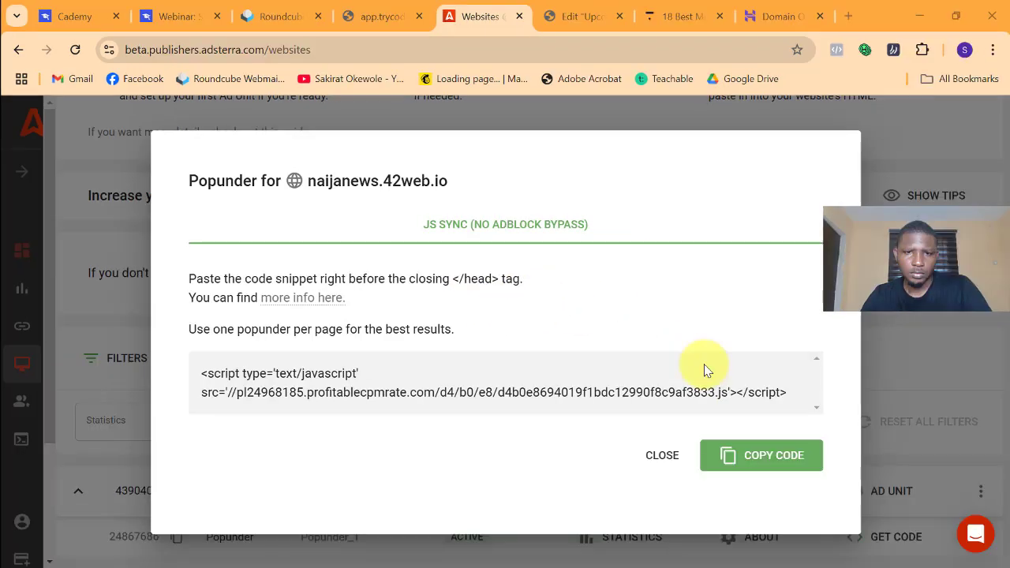
- Open the NewsExo theme's header.php in the Theme File Editor, accepting the editing warning
key(alt+Tab)
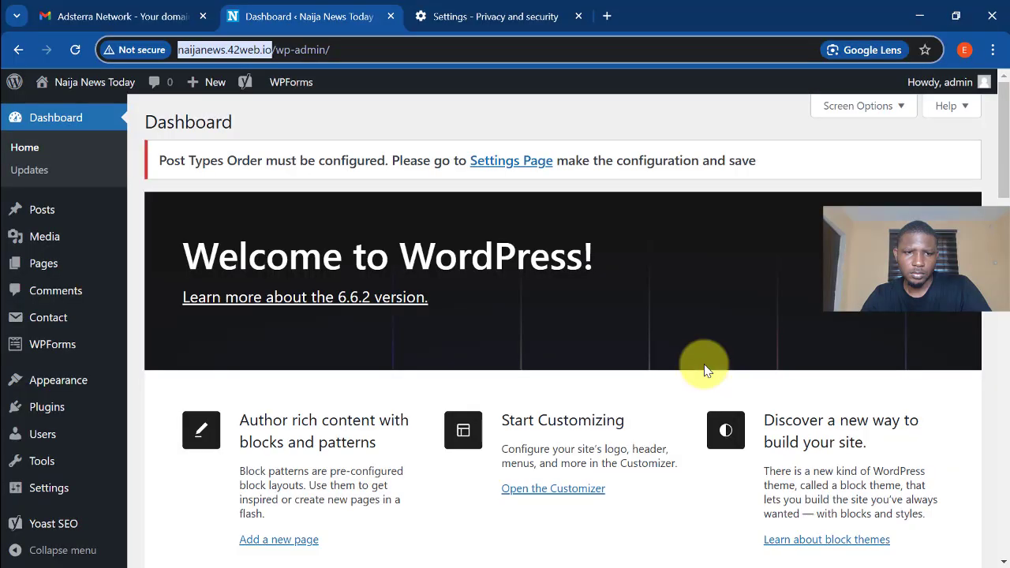
mouse_move(65, 380)
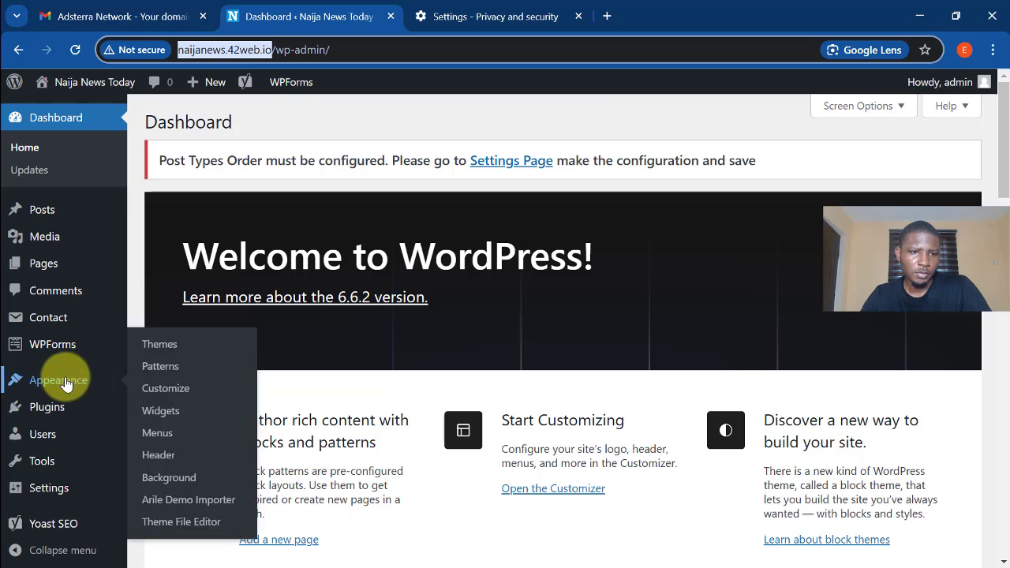
scroll(166, 442, down, 1)
click(181, 487)
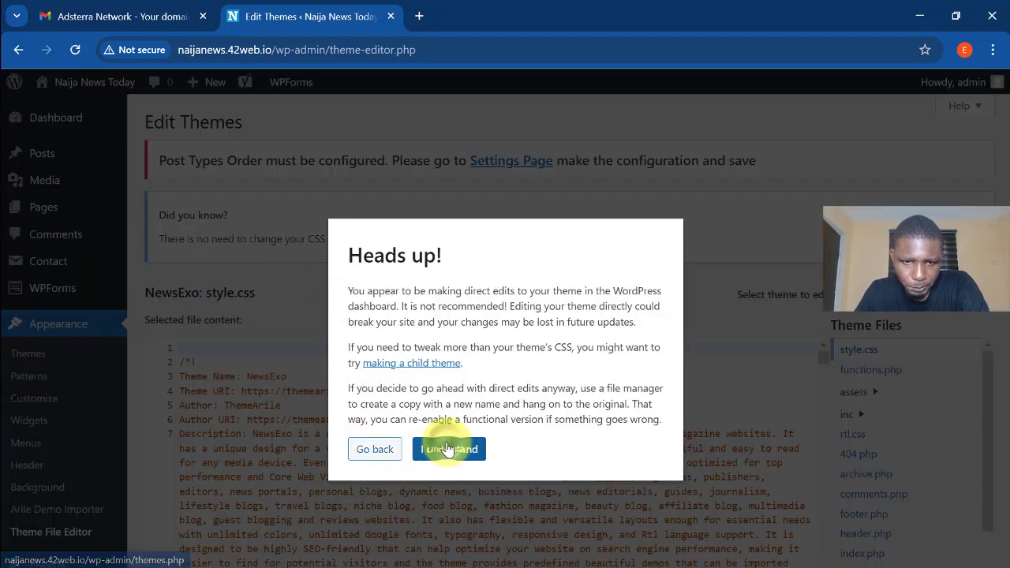
click(447, 449)
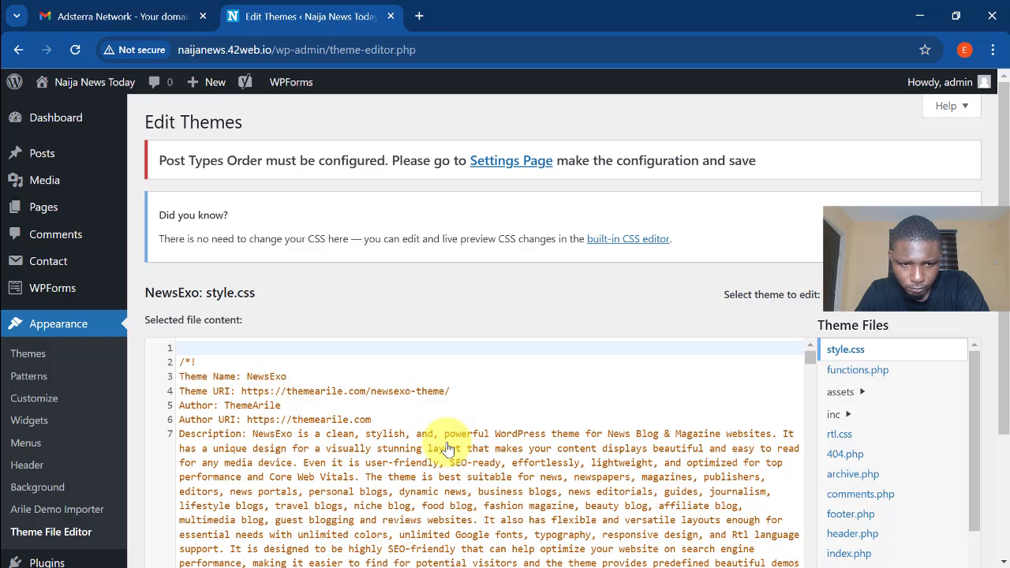
scroll(868, 401, down, 1)
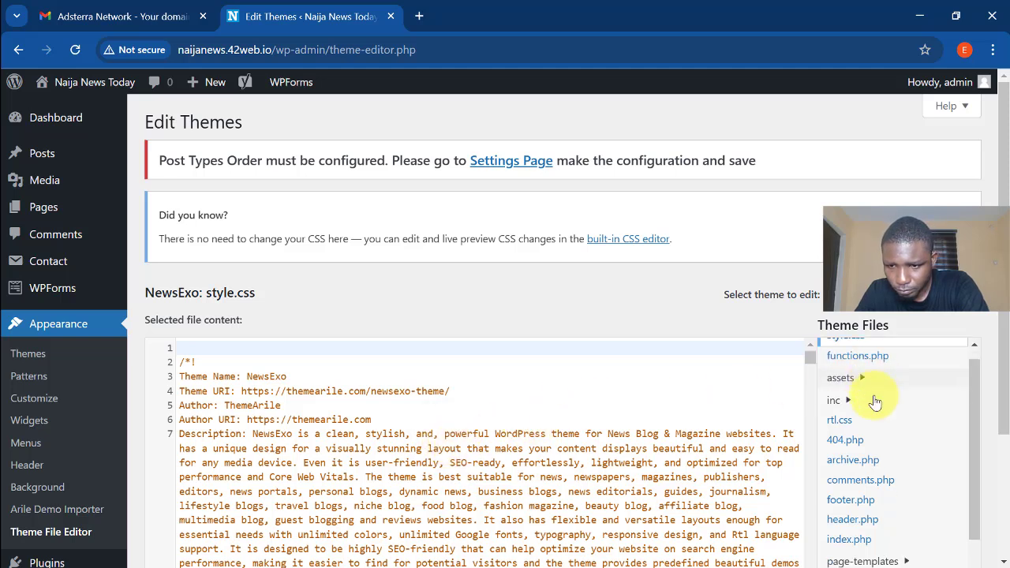
scroll(875, 402, down, 1)
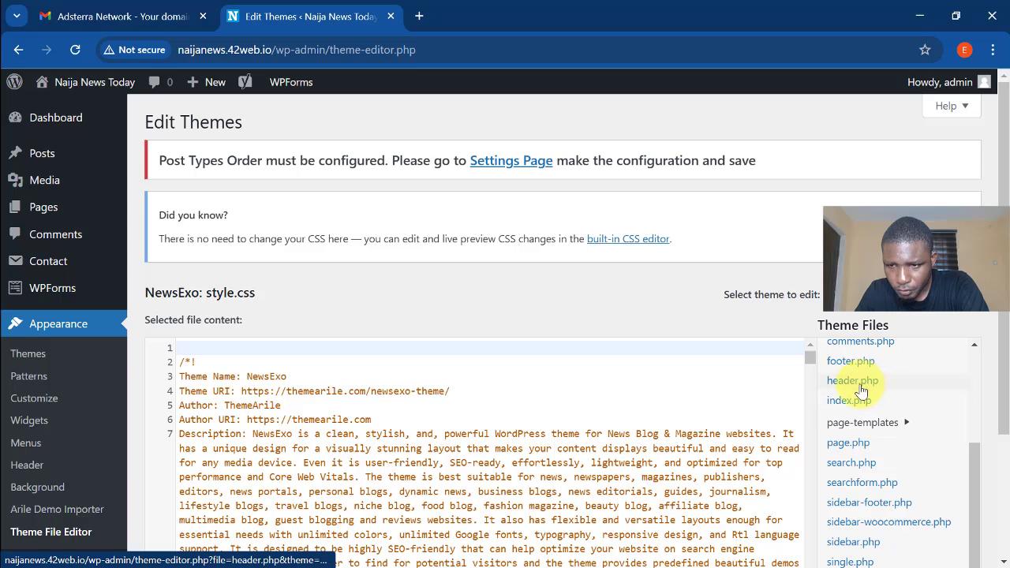
click(858, 384)
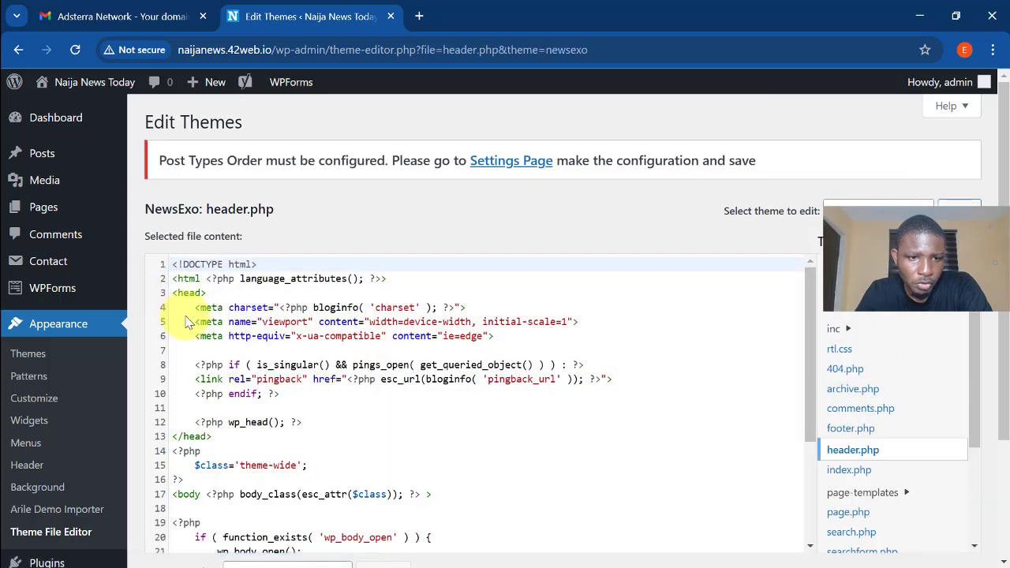
scroll(208, 325, down, 2)
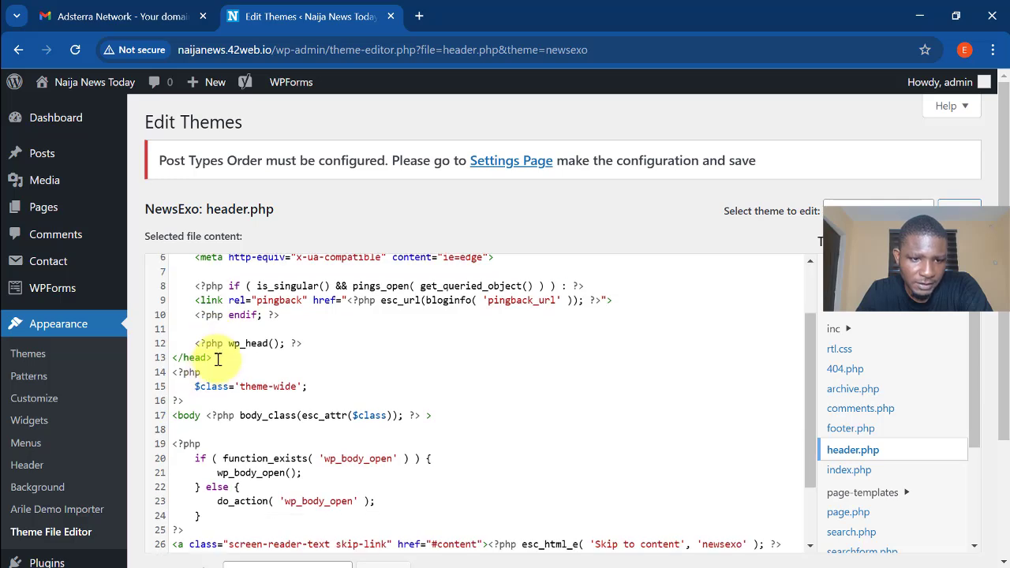
click(218, 359)
key(Return)
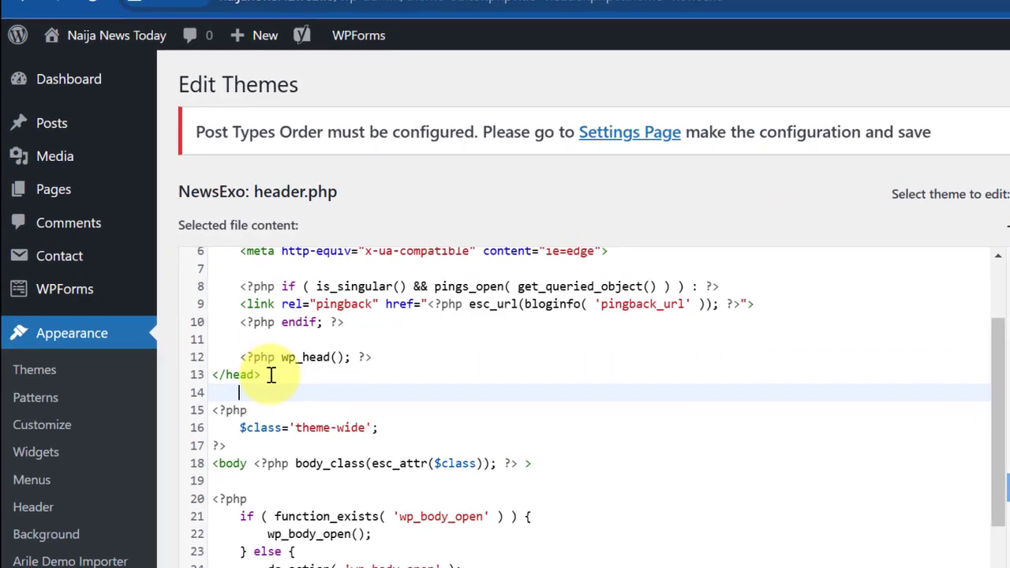
key(Return)
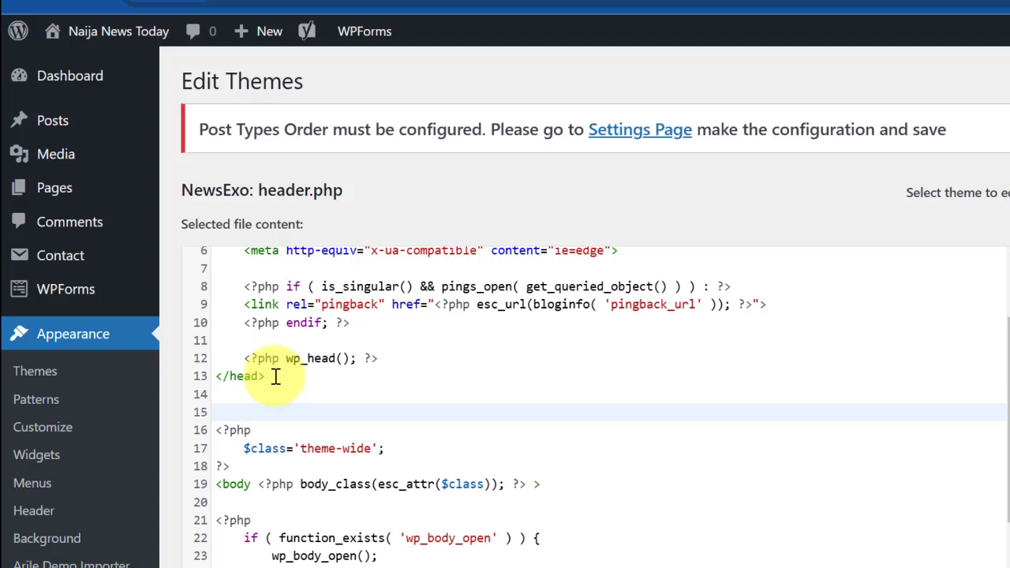
key(ctrl+v)
key(Return)
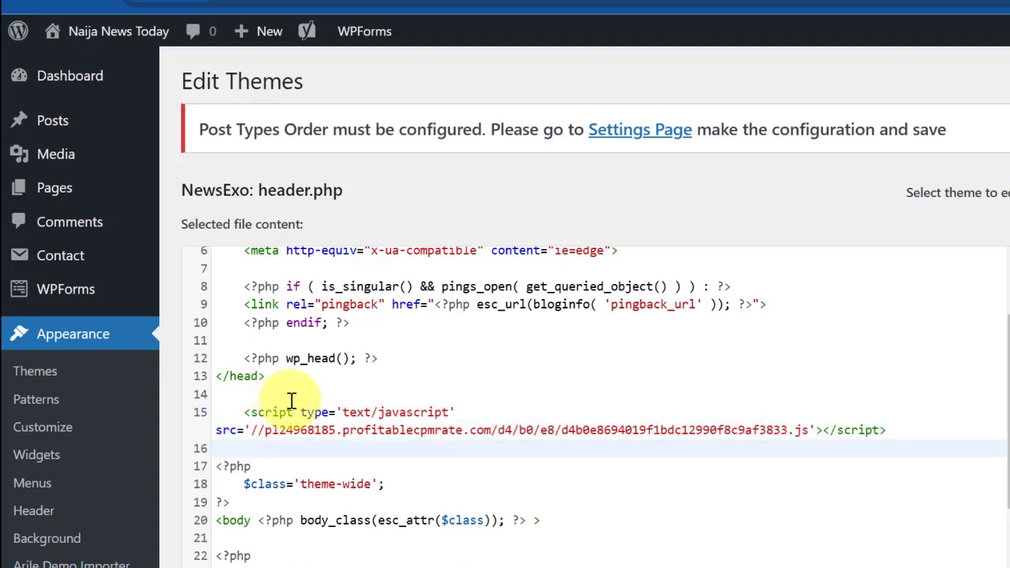
scroll(790, 410, up, 1)
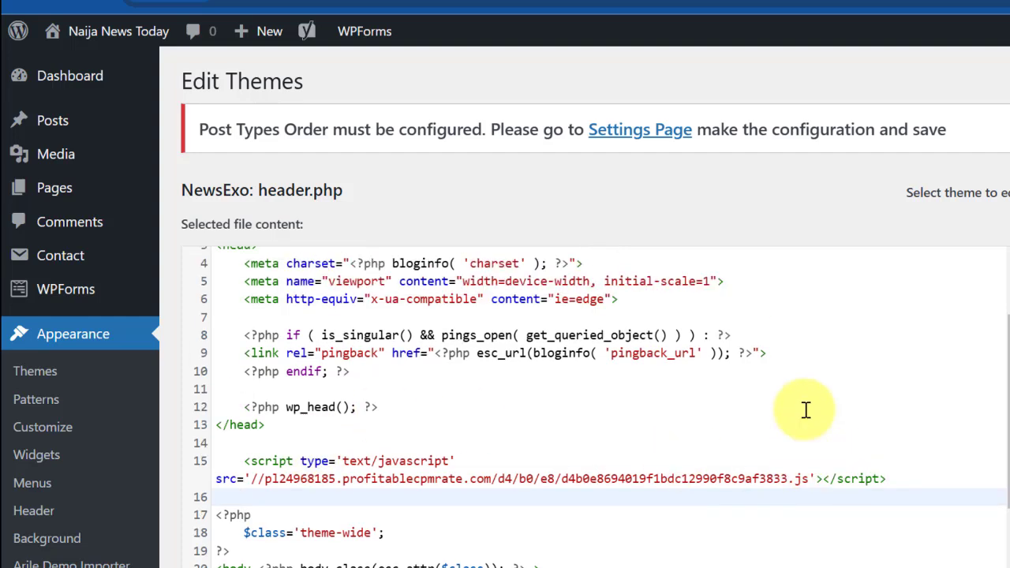
scroll(837, 387, up, 2)
scroll(899, 418, down, 6)
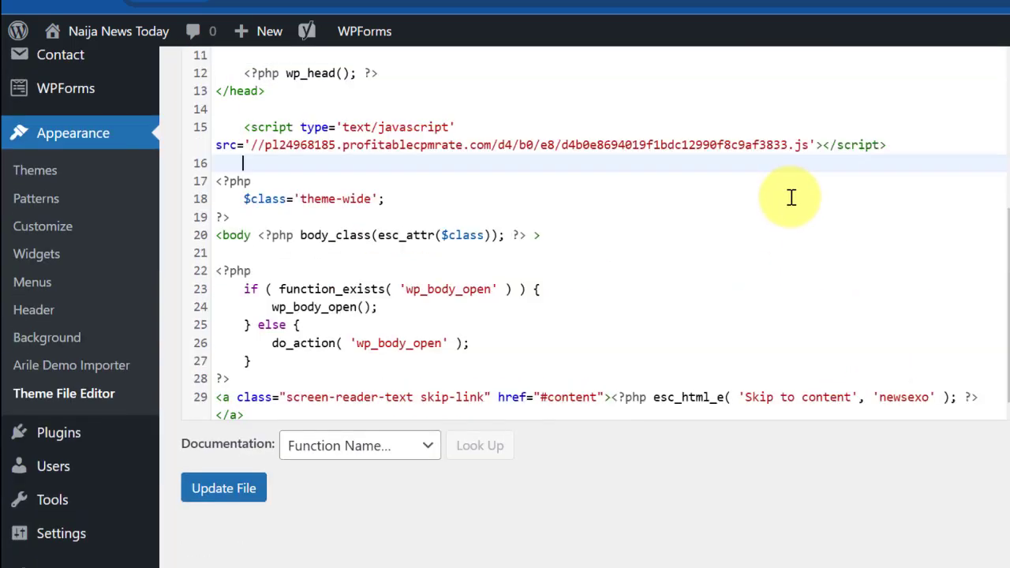
scroll(792, 197, up, 2)
click(224, 491)
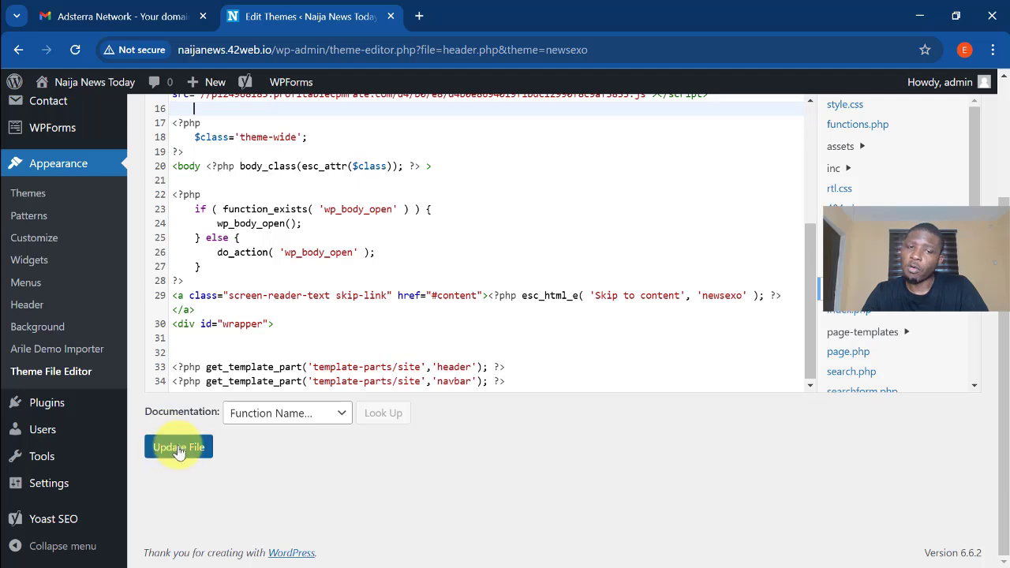
scroll(192, 284, up, 5)
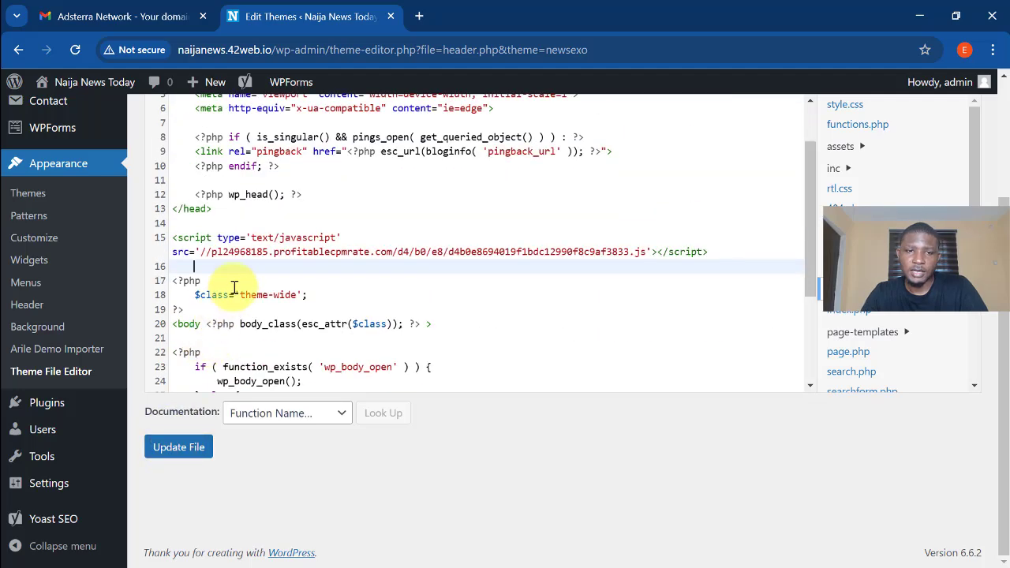
scroll(480, 276, up, 2)
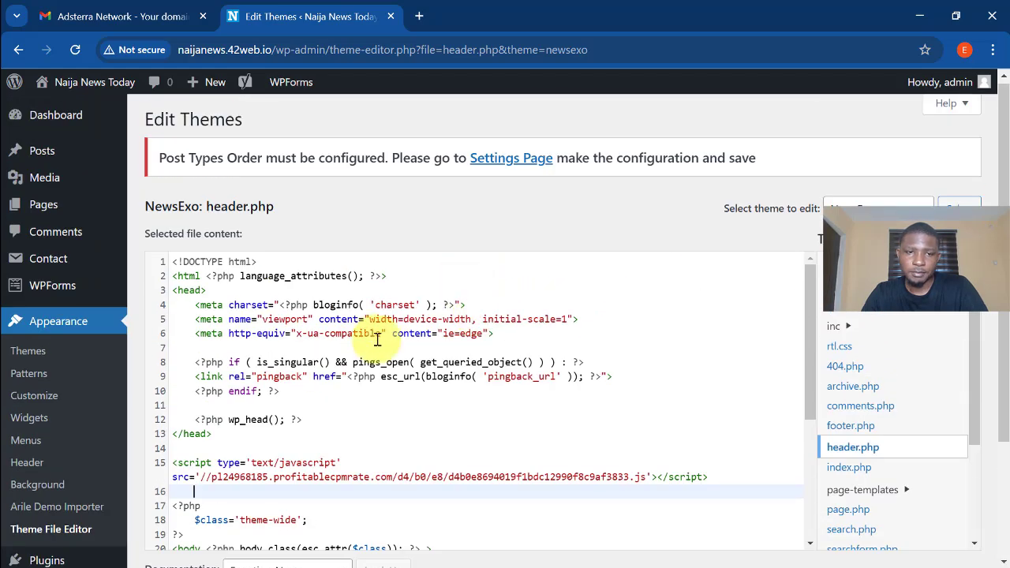
scroll(210, 327, down, 5)
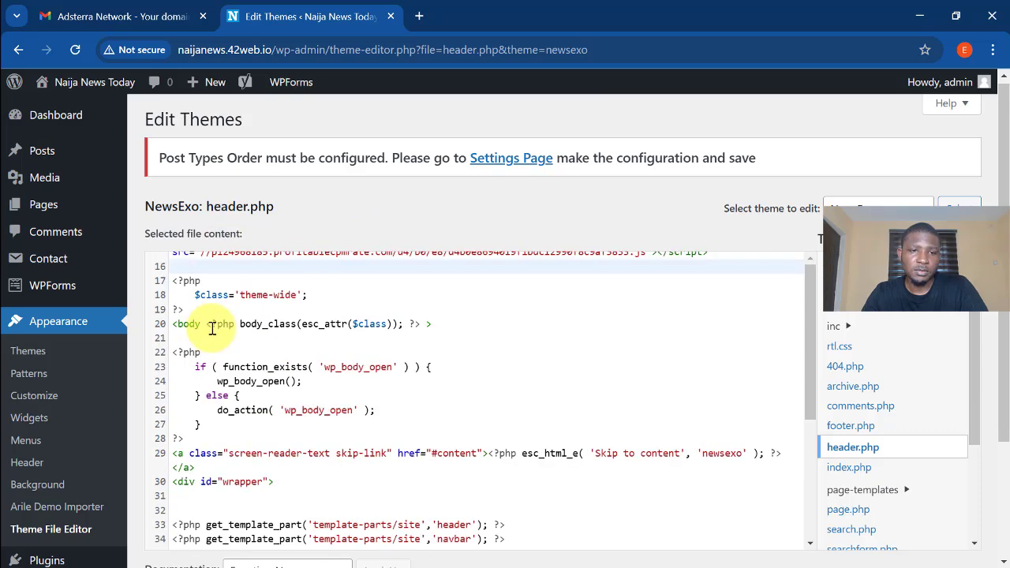
scroll(178, 349, down, 1)
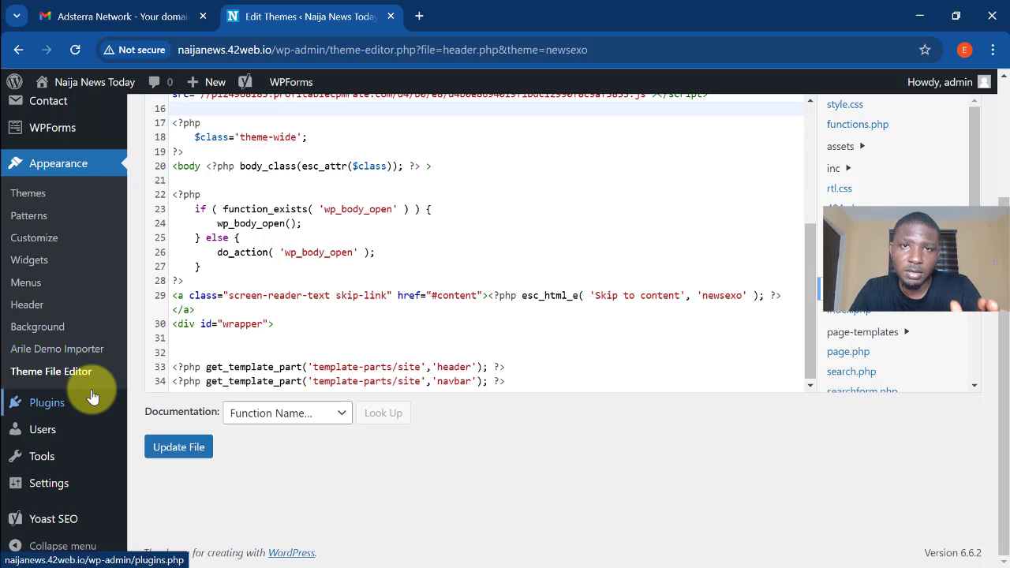
mouse_move(71, 404)
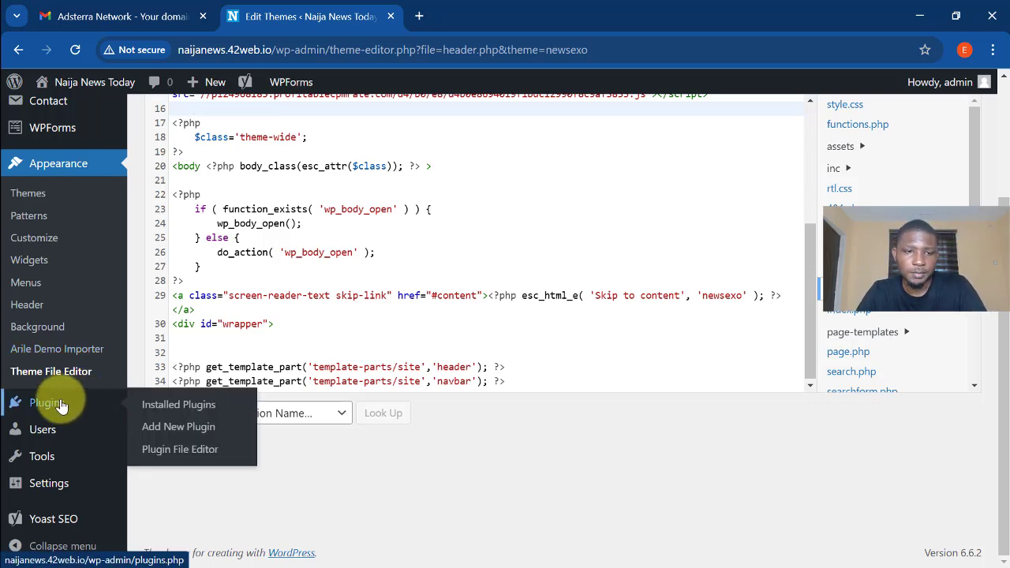
- Leave the theme editor and go to the Add New Plugin page
click(47, 412)
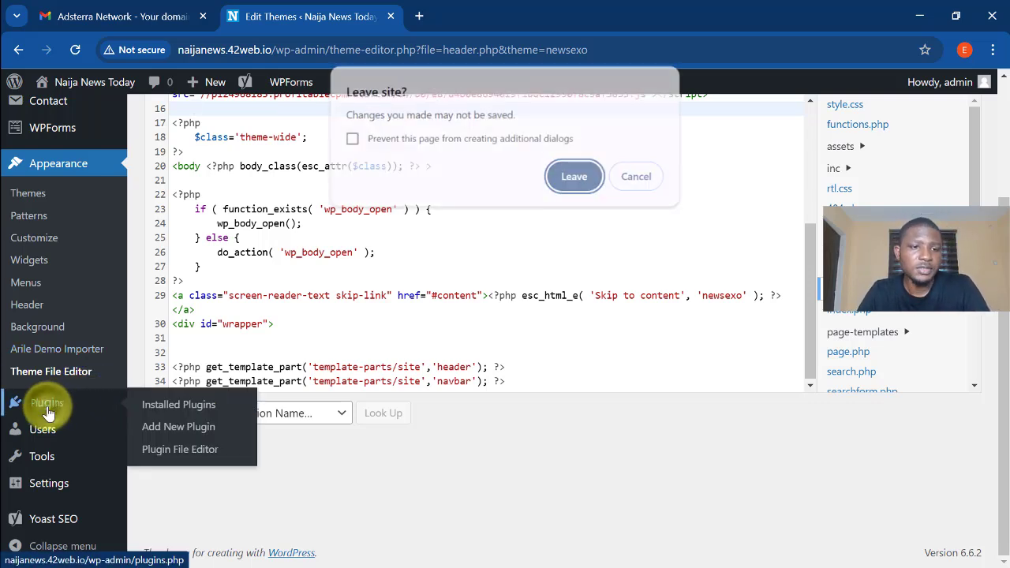
click(575, 179)
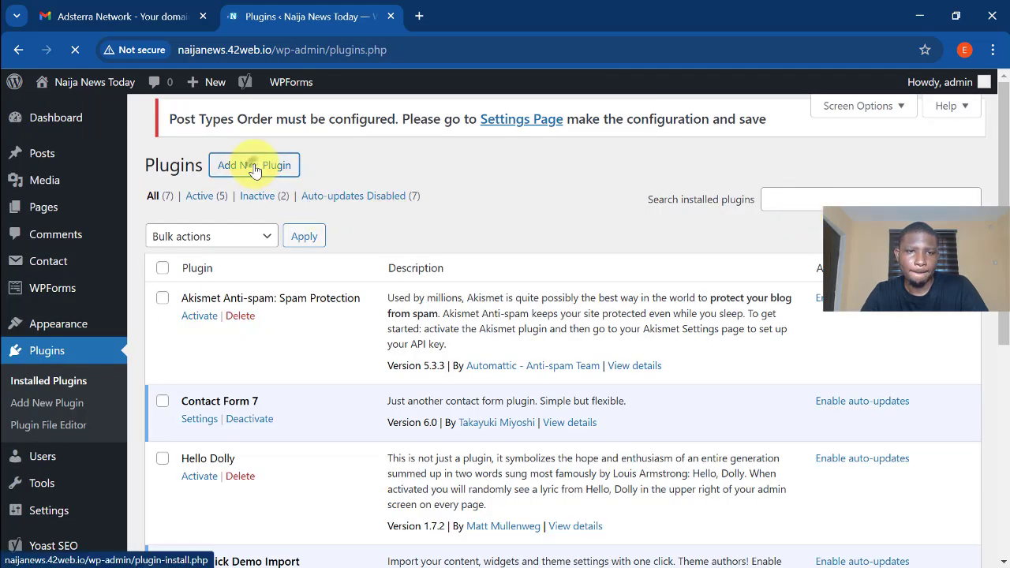
click(254, 169)
- Search for Ad Inserter, install and activate version 2.7.38, and open its settings
click(713, 212)
text(ads in)
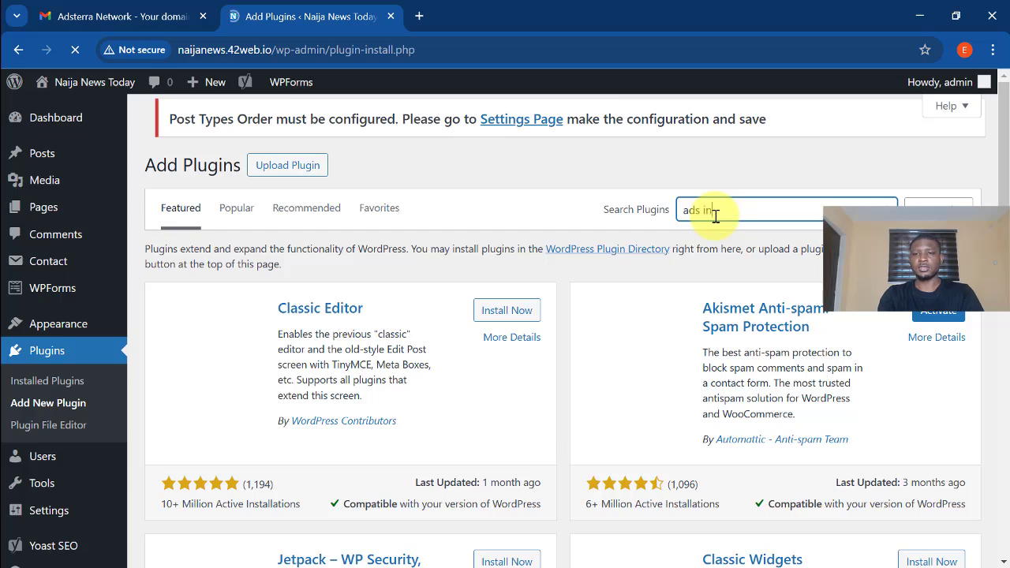
text(set)
key(BackSpace)
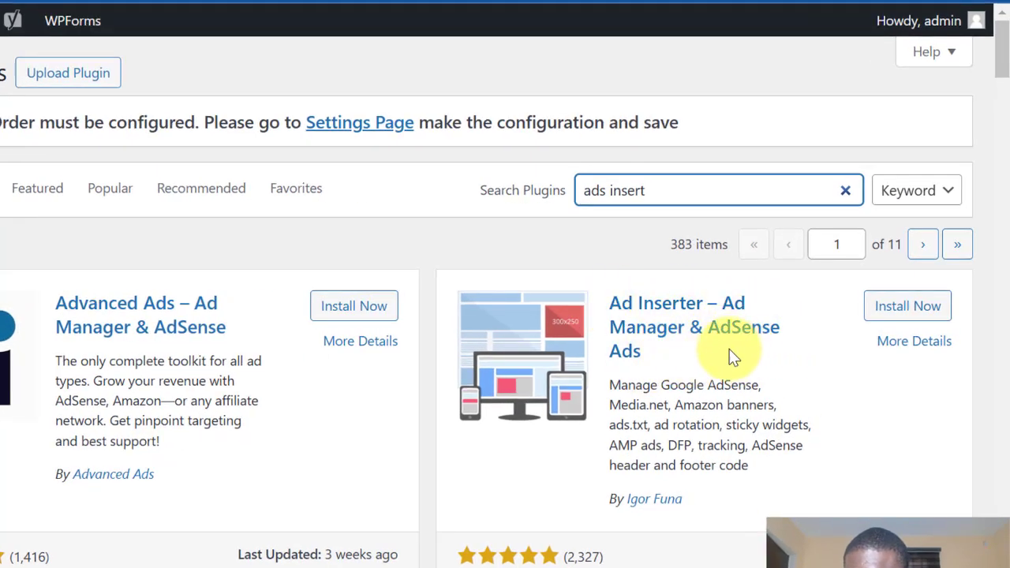
click(897, 316)
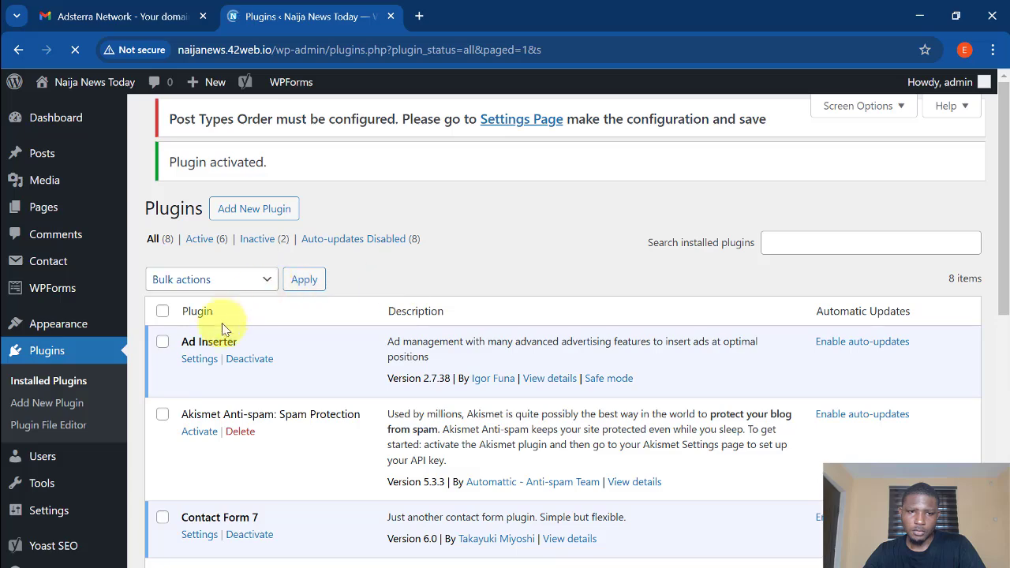
click(193, 364)
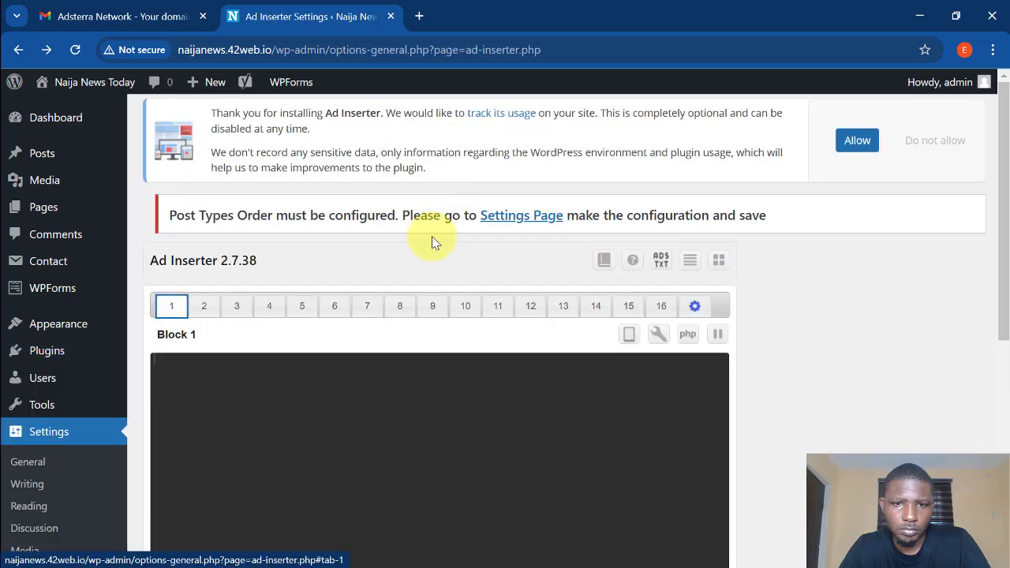
scroll(432, 236, down, 3)
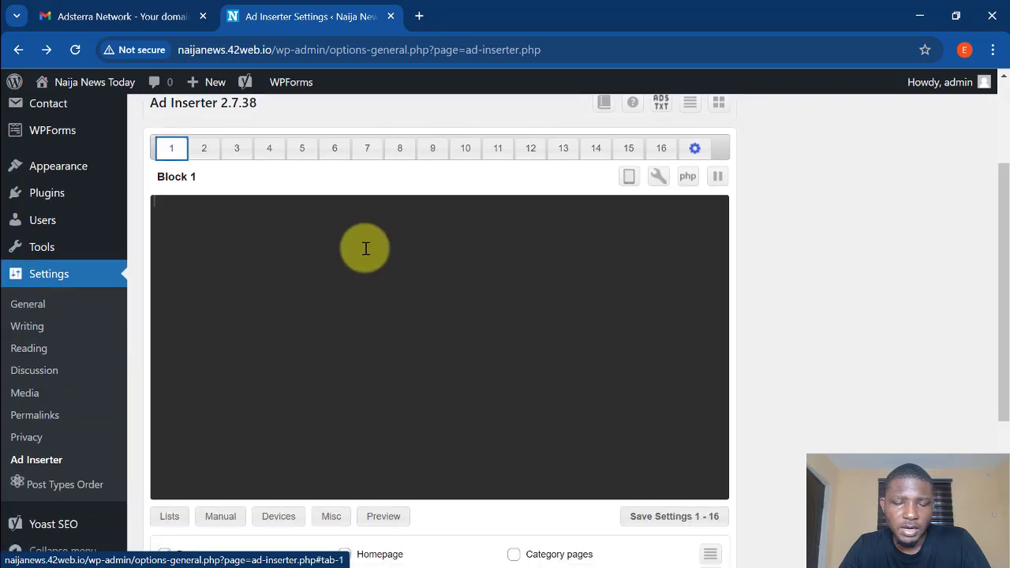
- Paste the popunder script into Ad Inserter's Header code, enable insertion and save settings
scroll(347, 247, up, 1)
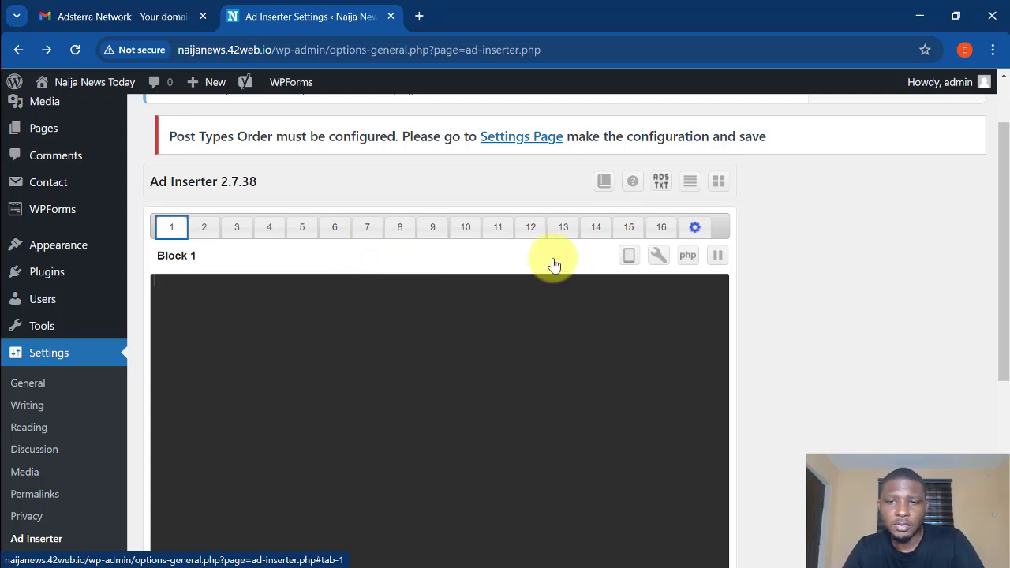
click(693, 227)
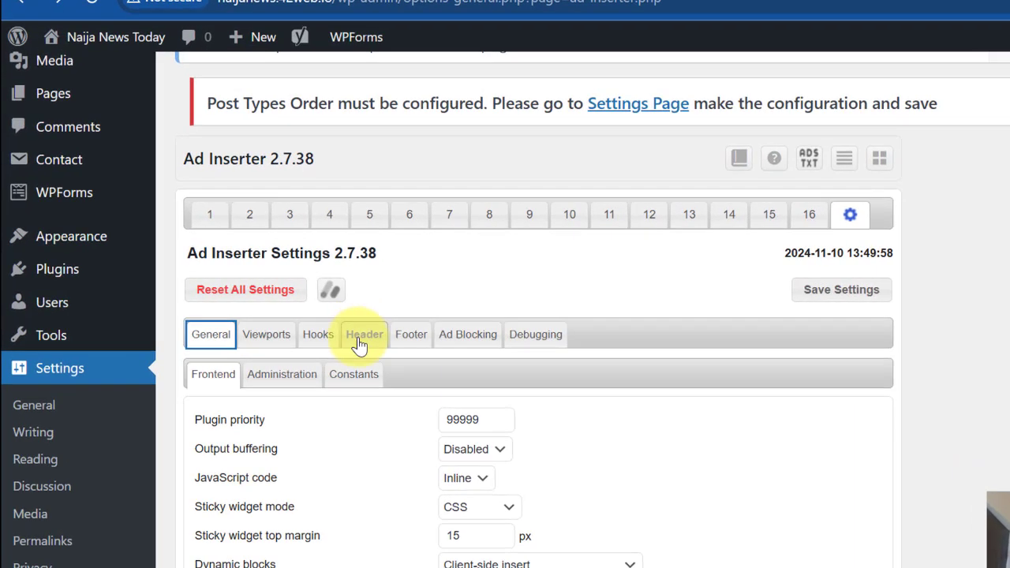
click(360, 339)
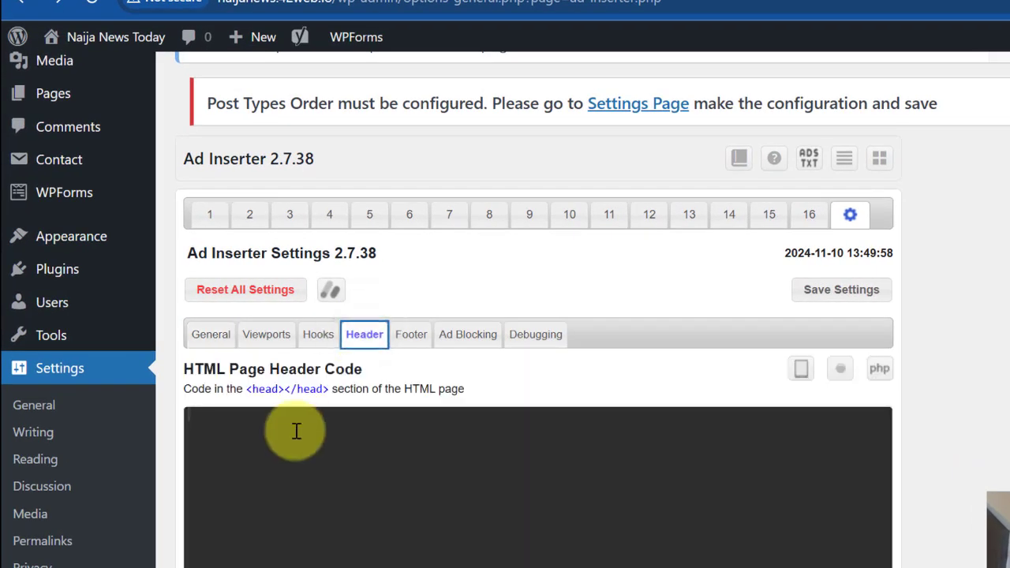
scroll(289, 424, down, 1)
click(289, 345)
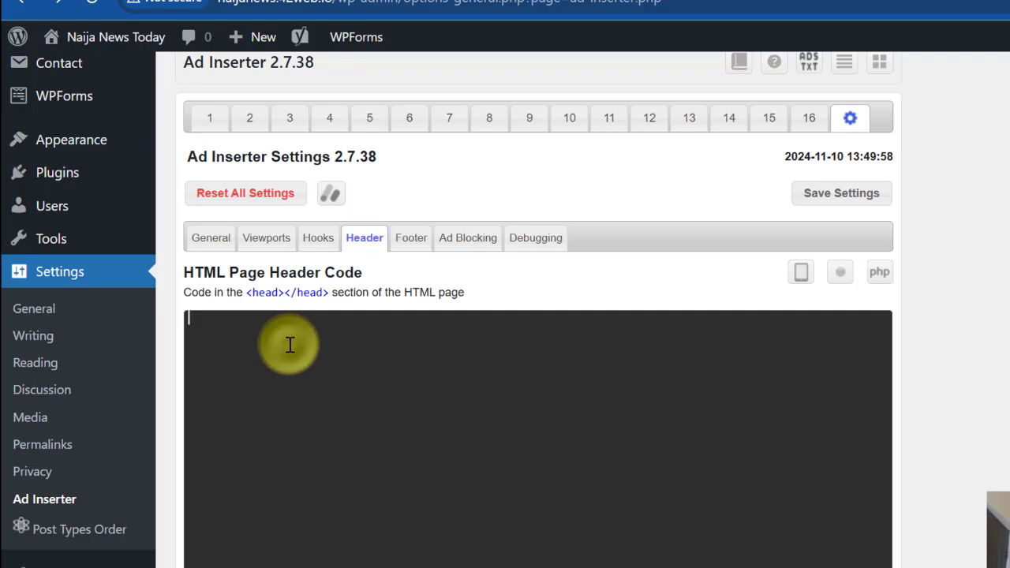
text(<script type='text/javascript' src='//pl24968185.profitablecpmrate.com/d4/b0/e8/d4b0e8694019f1bdc12990f8c9af3833.js'></script>)
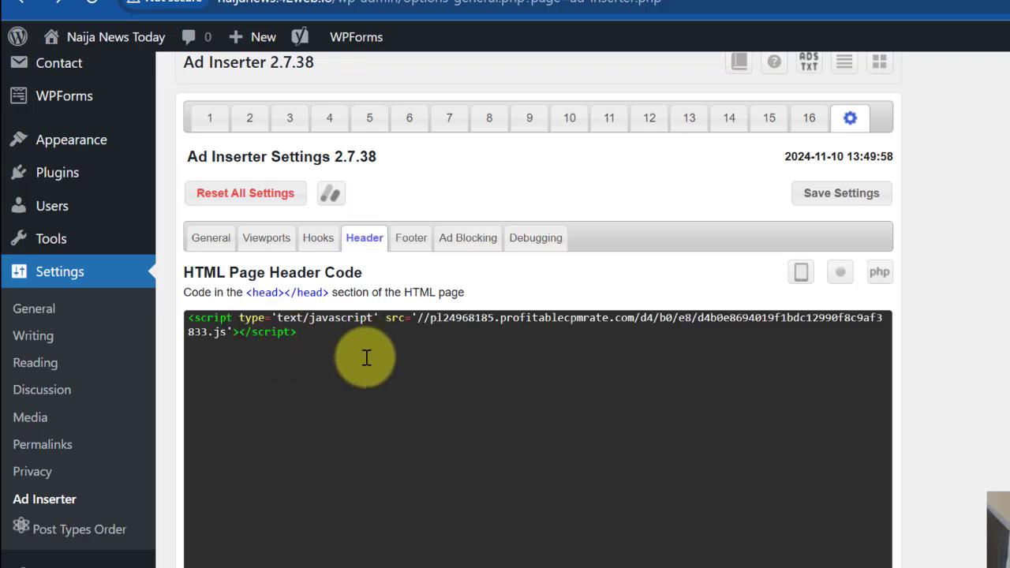
click(839, 274)
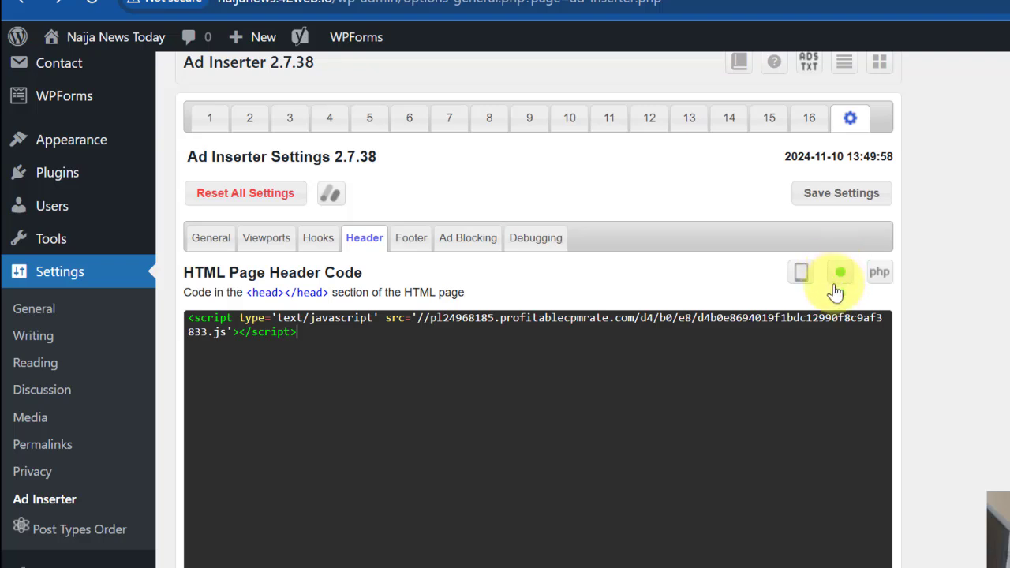
click(825, 199)
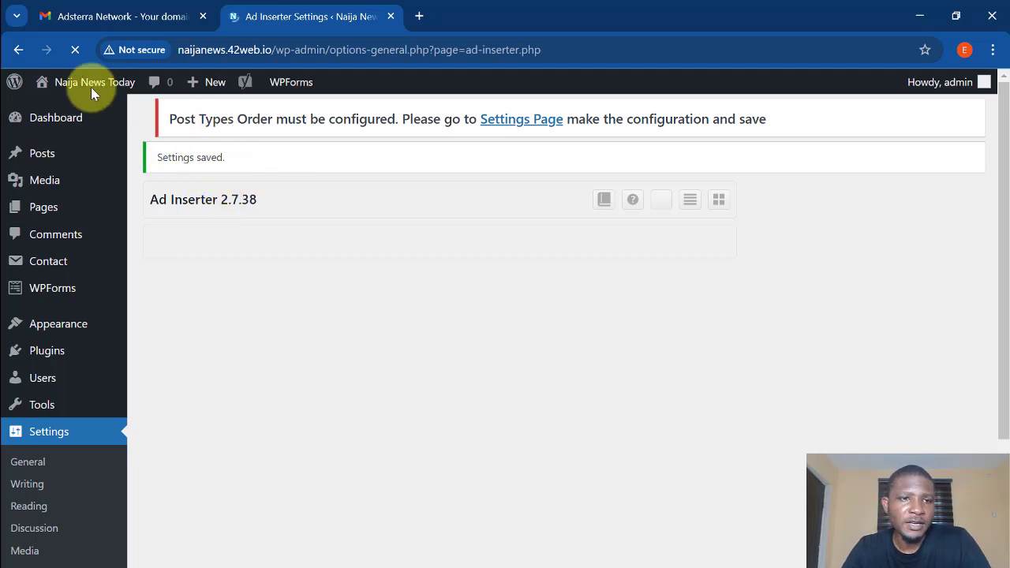
- Open the Naija News Today site from Visit Site in a new tab and view it
mouse_move(88, 87)
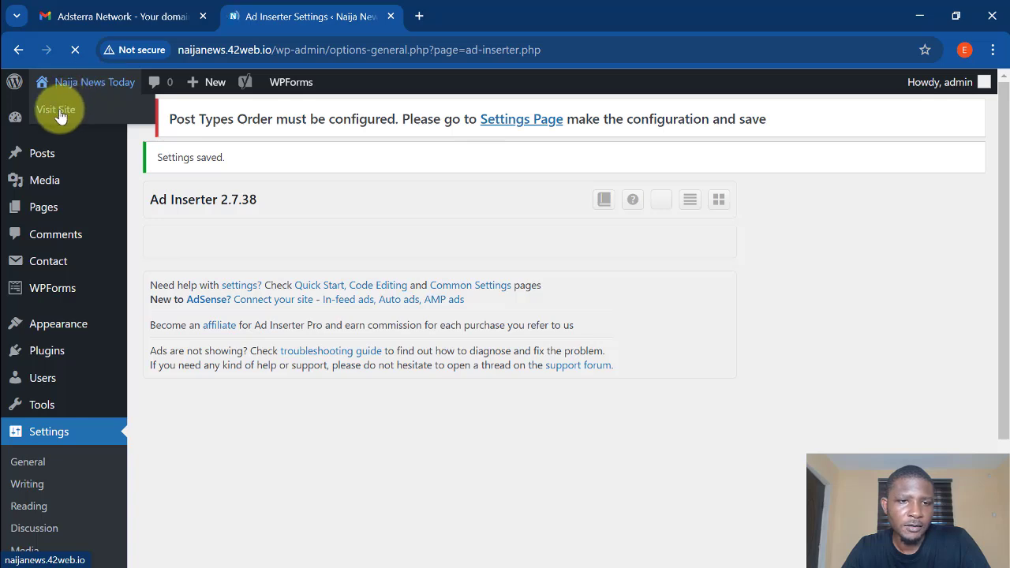
right_click(60, 114)
click(104, 134)
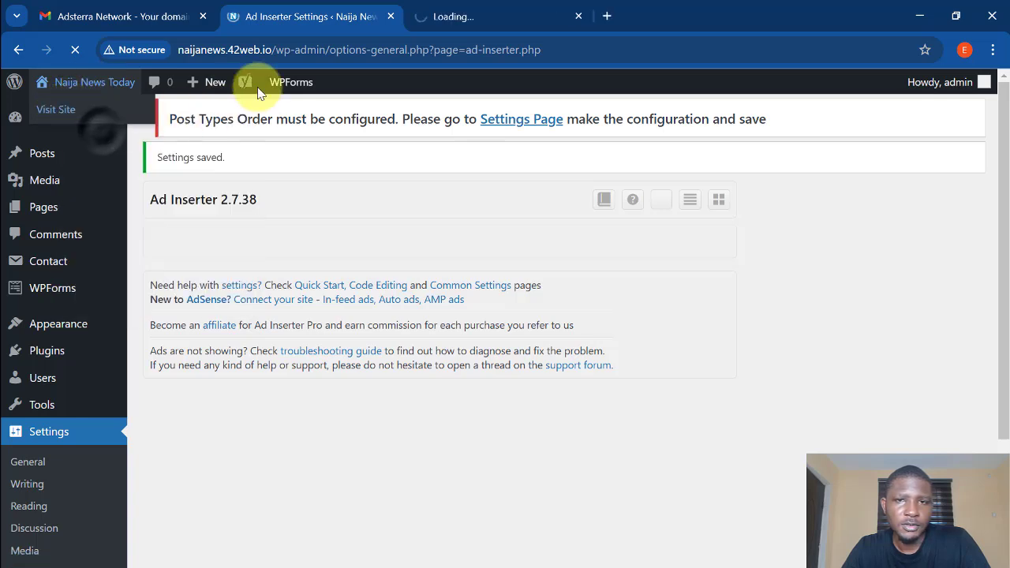
click(456, 20)
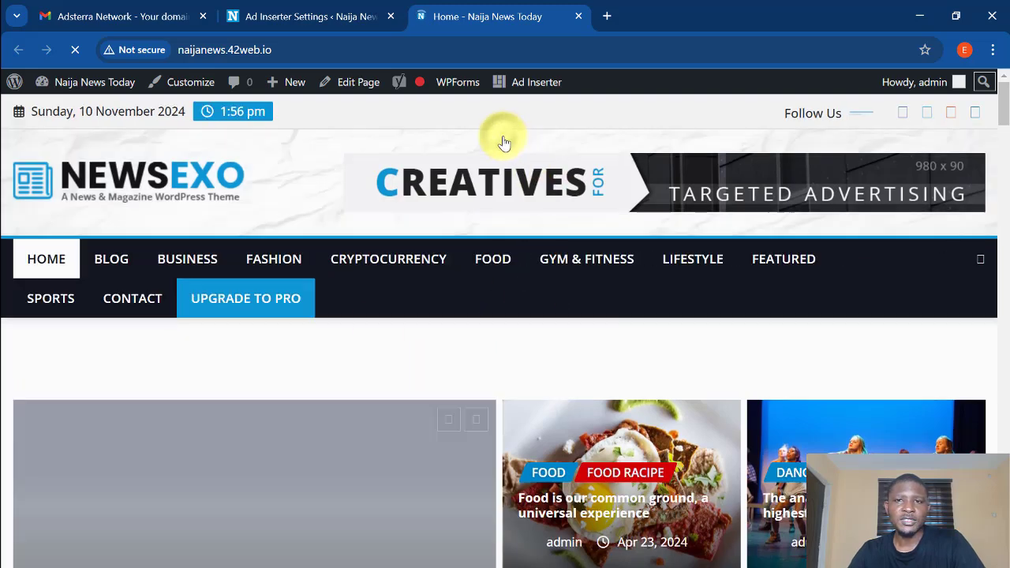
click(508, 128)
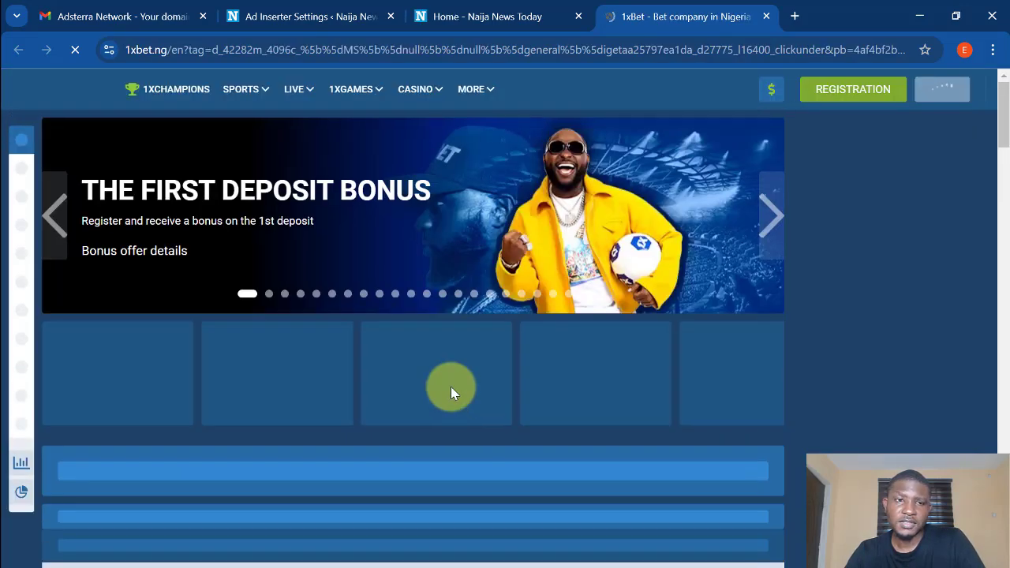
scroll(266, 250, down, 4)
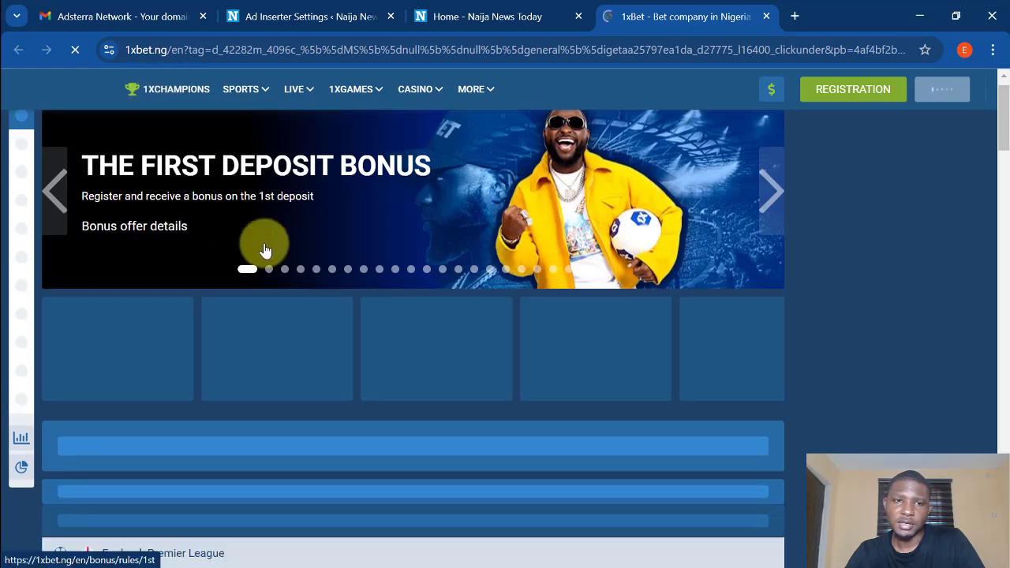
scroll(266, 248, up, 4)
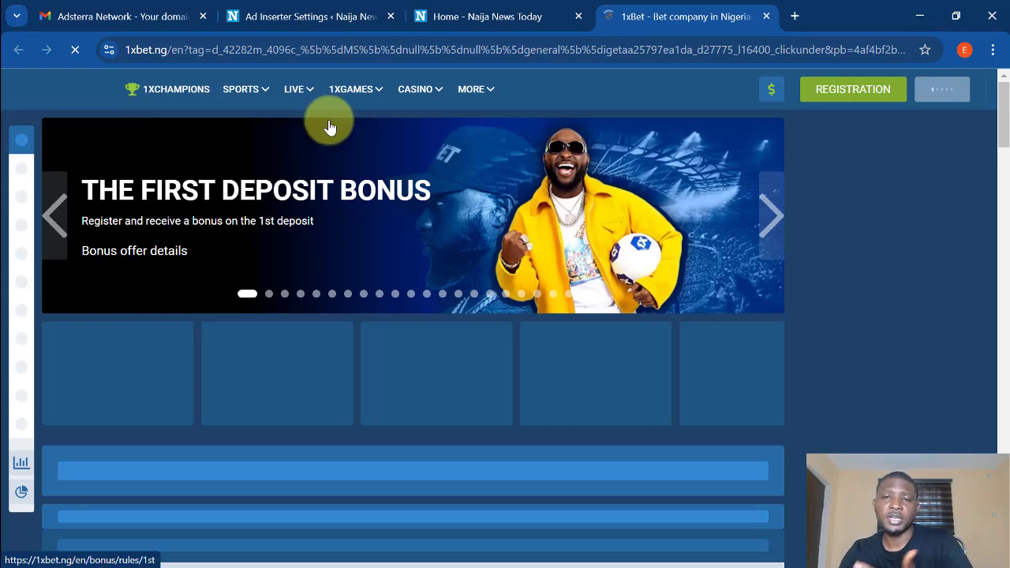
click(766, 18)
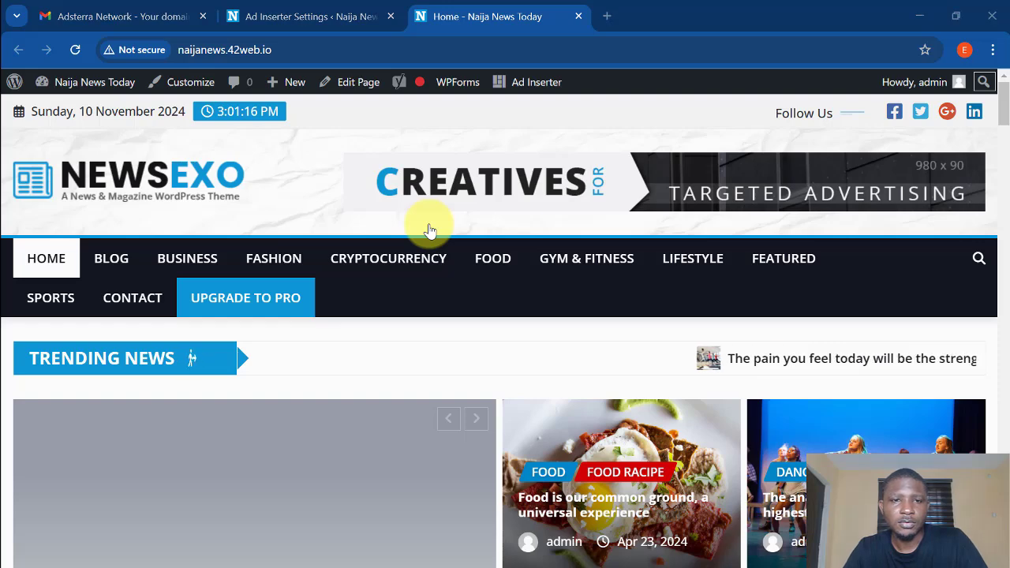
- Return to Adsterra and close the Popunder code dialog
key(alt+Tab)
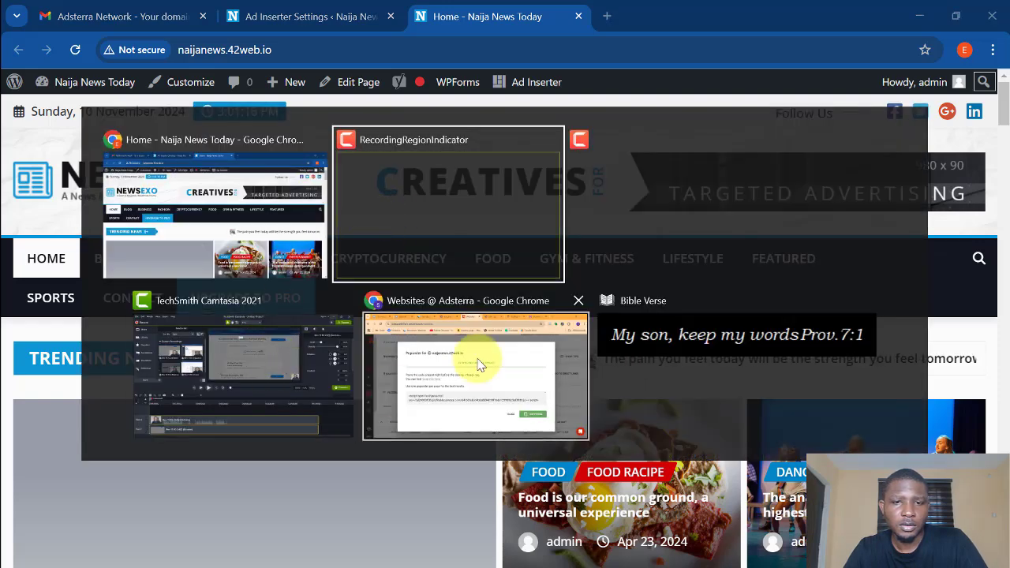
key(alt+shift+Tab)
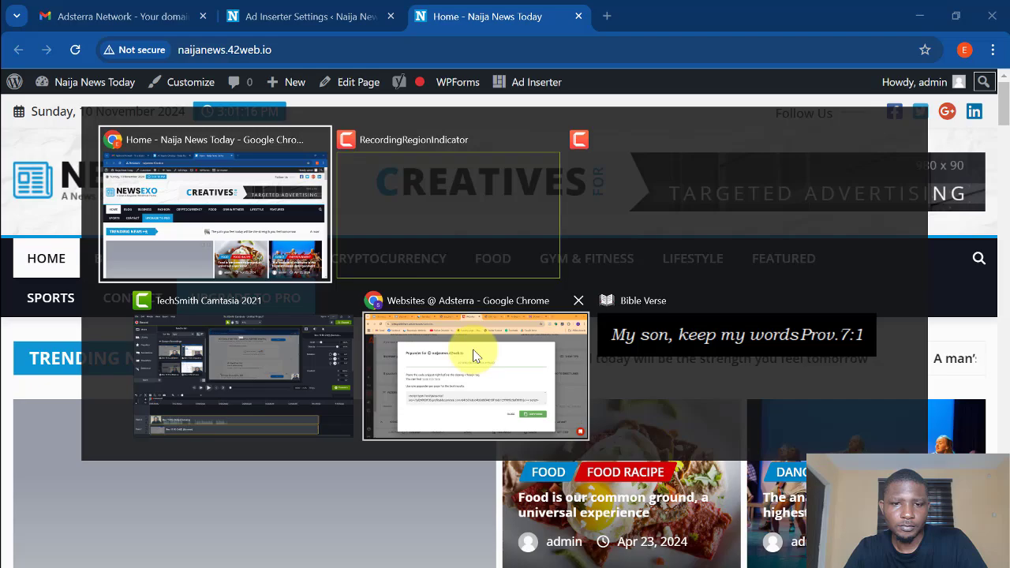
click(471, 363)
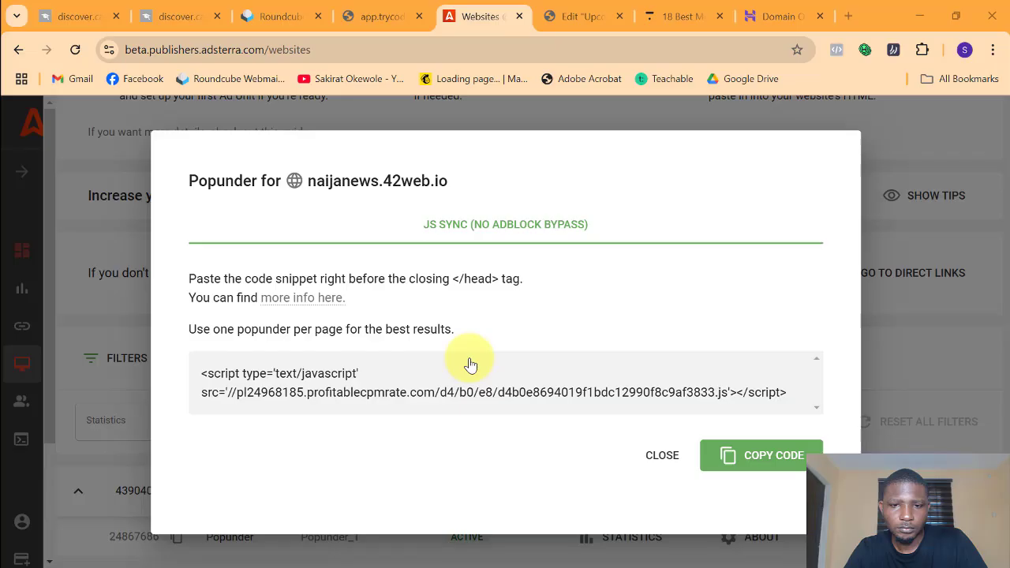
click(660, 458)
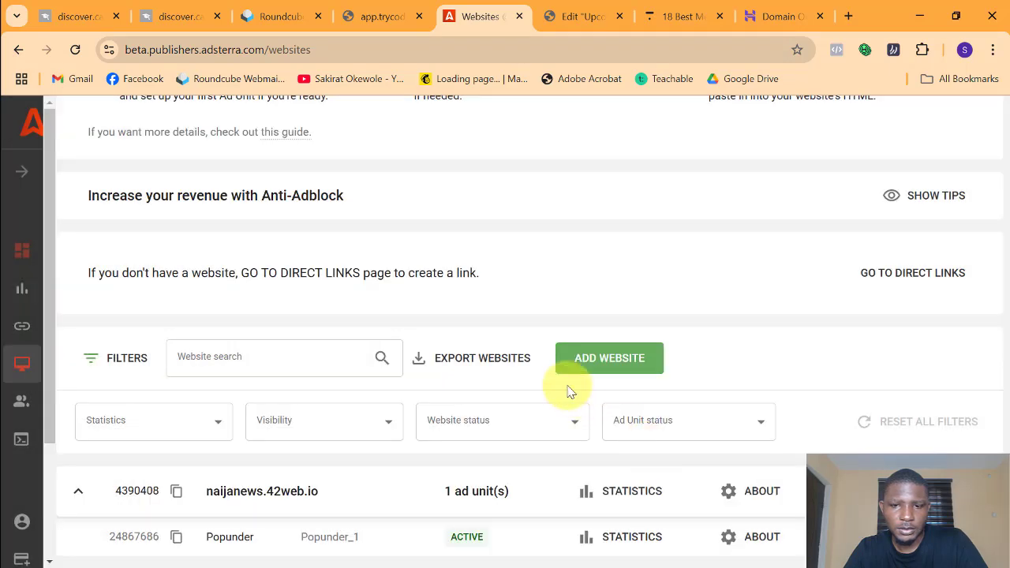
scroll(503, 357, down, 1)
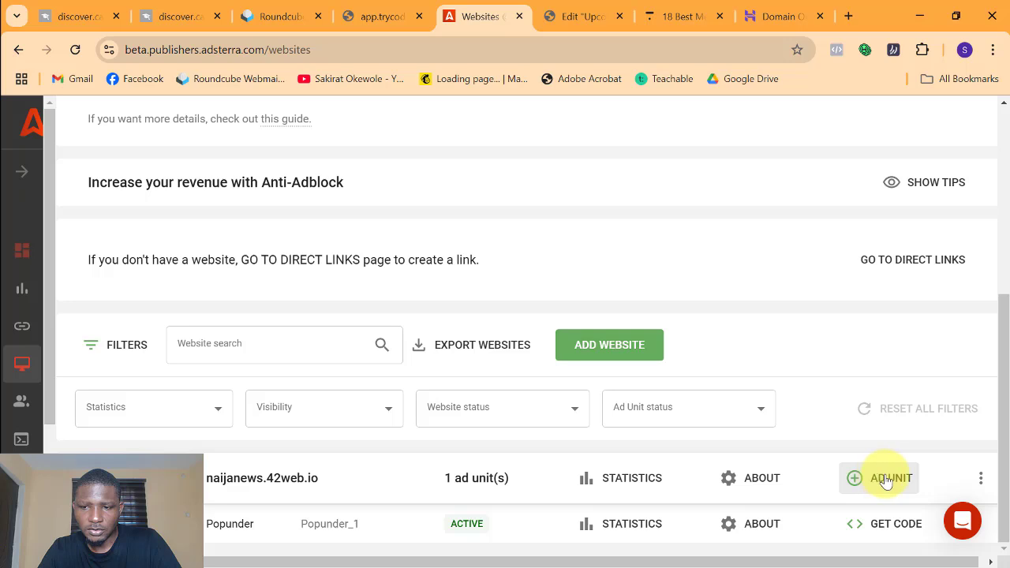
- Add a Banner 160x300 unit for naijanews.42web.io with Erotic ads excluded
click(885, 480)
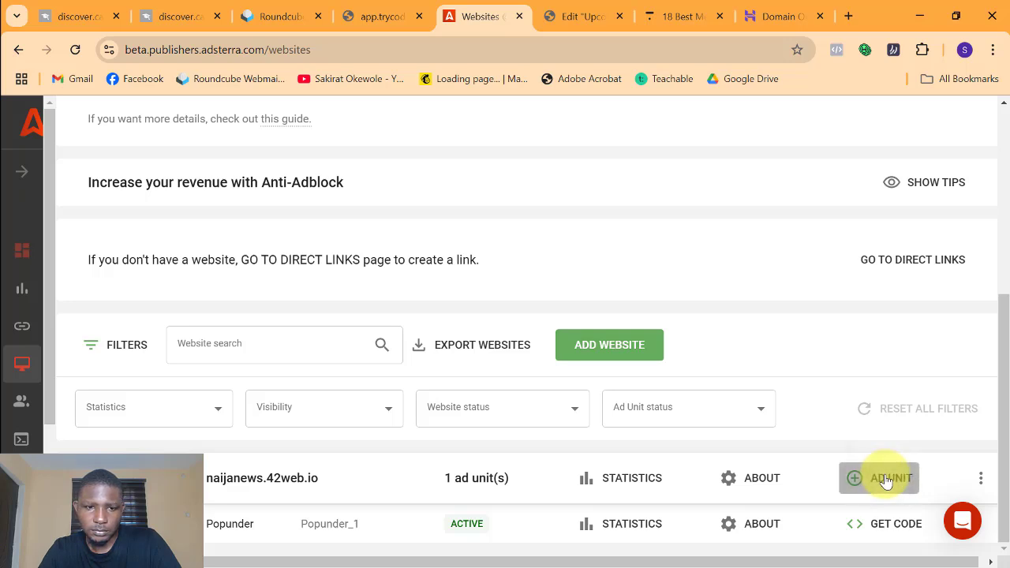
scroll(411, 347, down, 3)
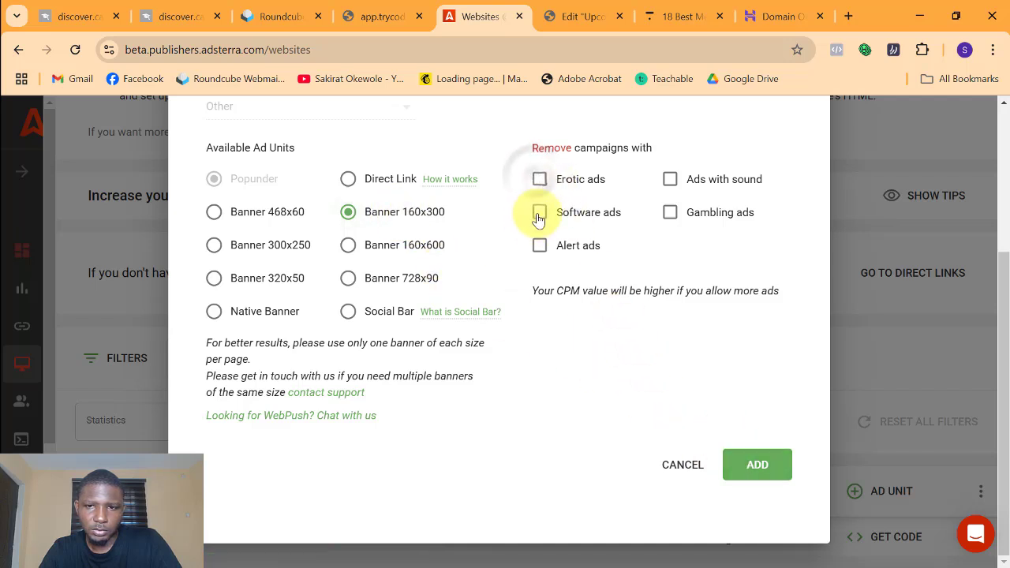
click(545, 180)
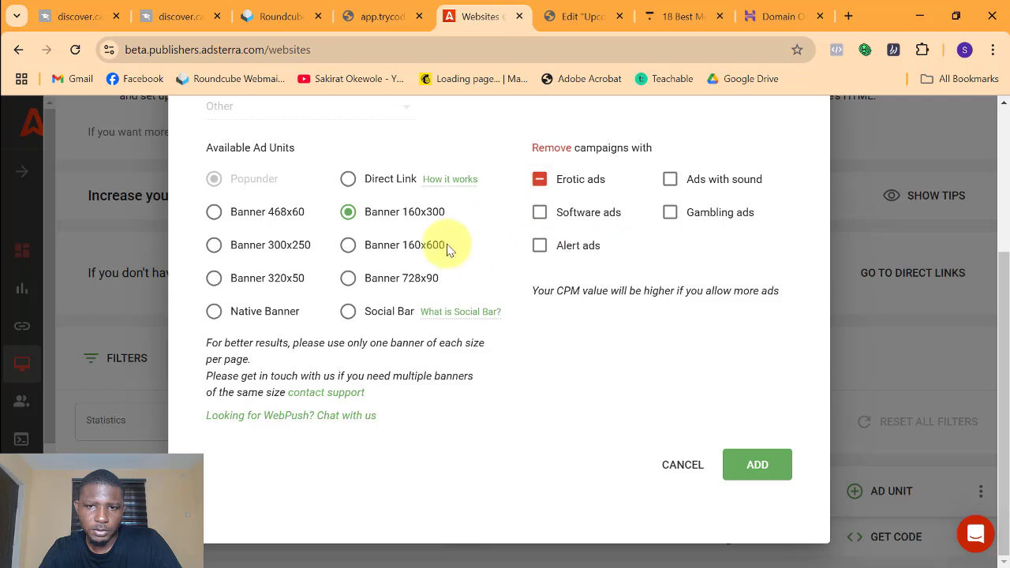
click(755, 474)
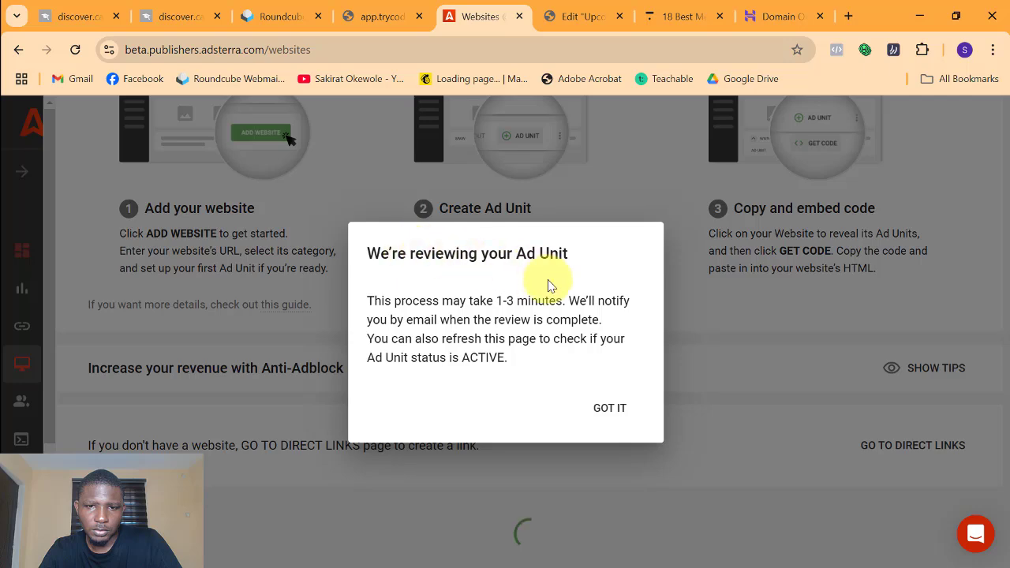
- Reload until the Banner 160x300 unit is active, then copy its iframe embed code
click(604, 412)
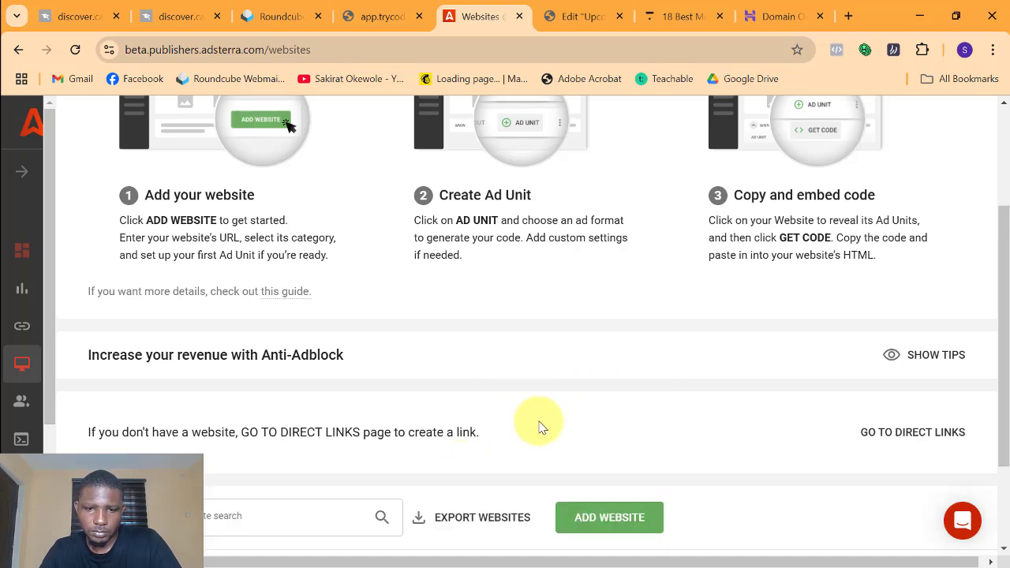
scroll(541, 426, down, 2)
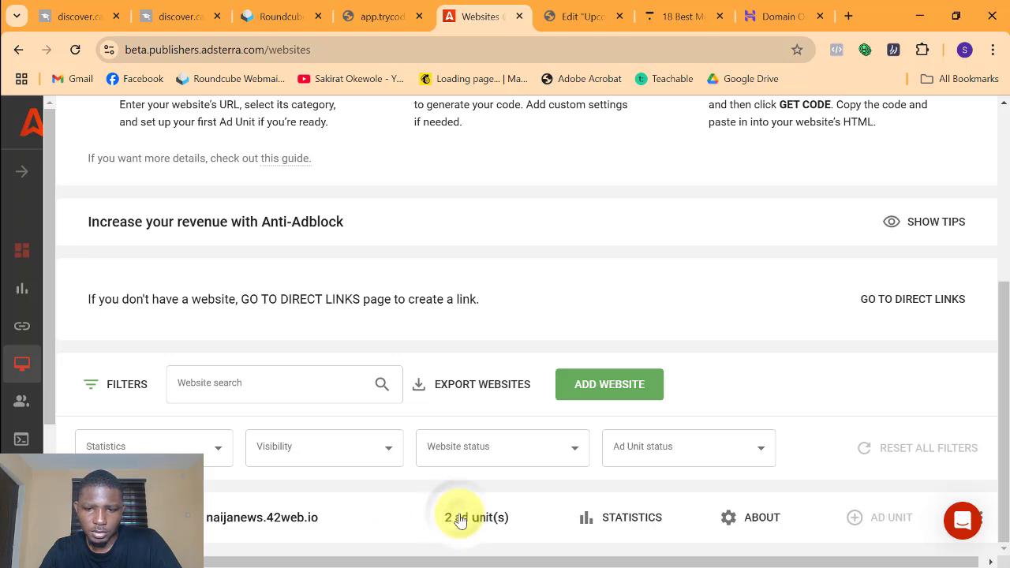
click(499, 508)
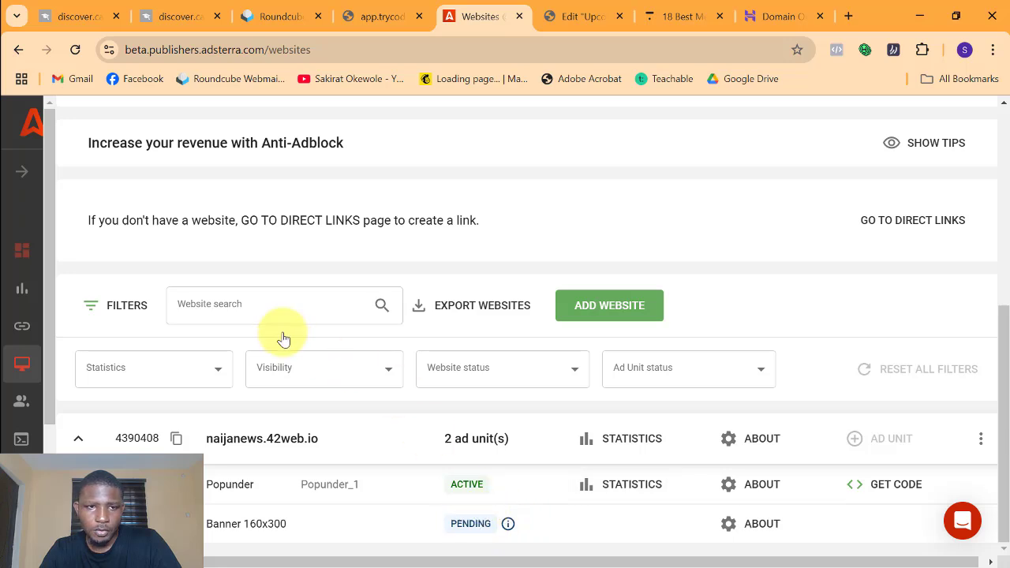
click(75, 50)
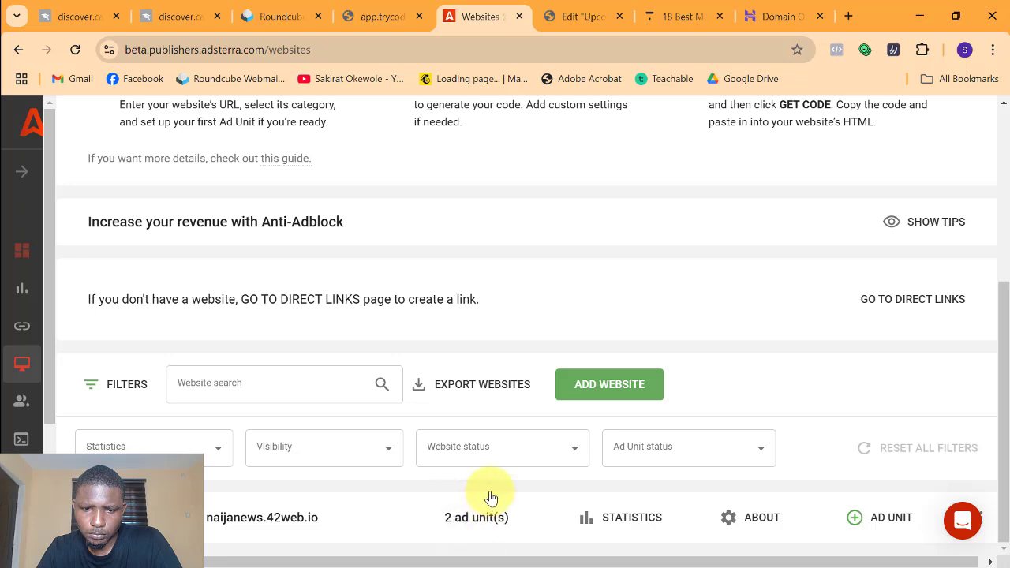
scroll(490, 498, down, 1)
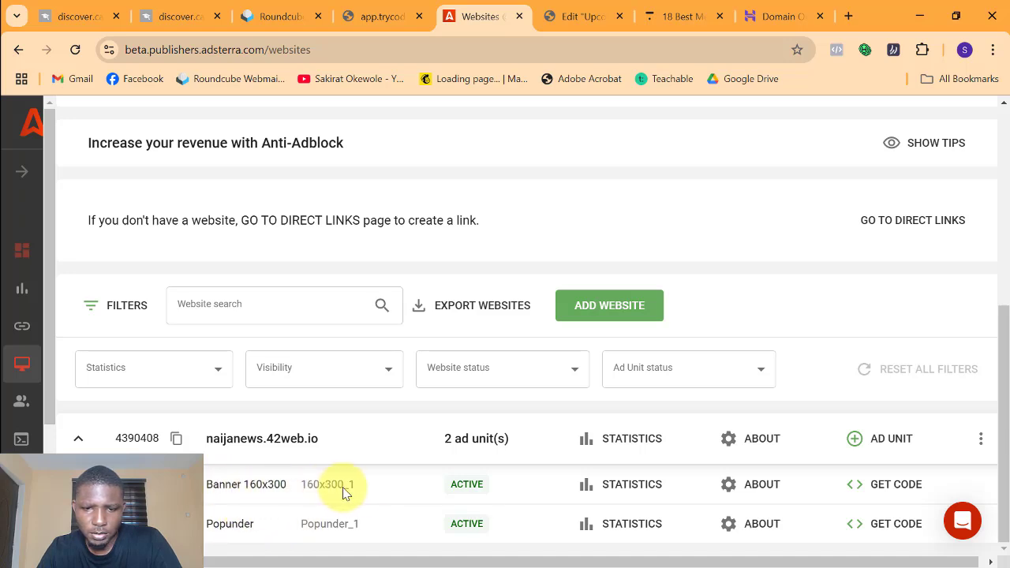
click(888, 488)
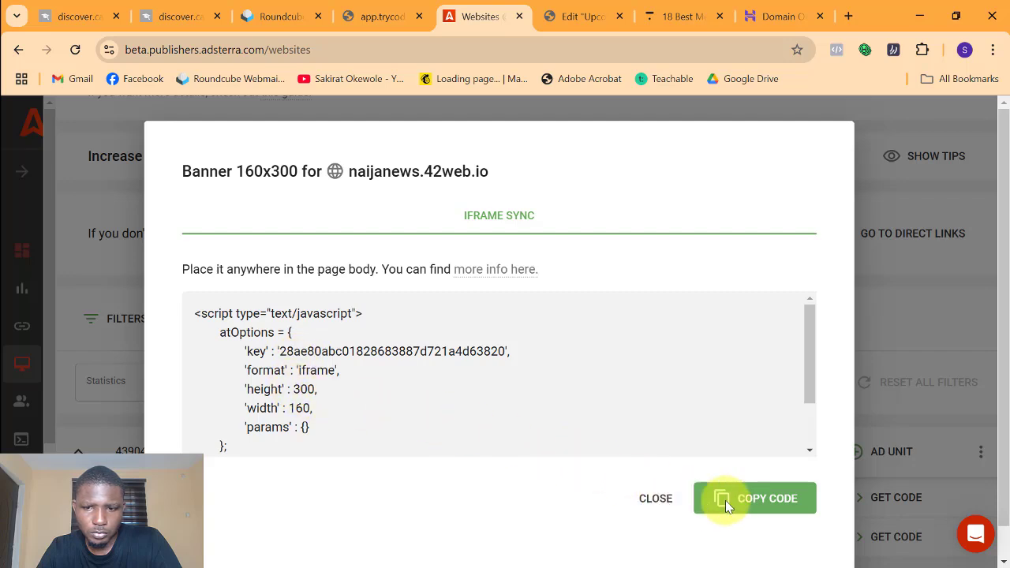
click(750, 499)
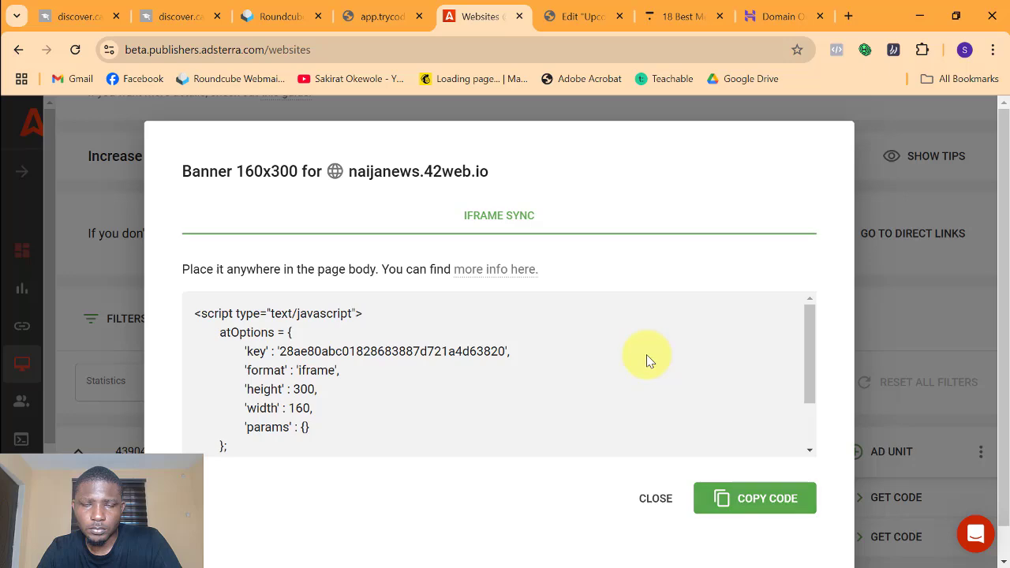
- Paste the 160x300 banner code into Ad Inserter Block 1
key(alt+Tab)
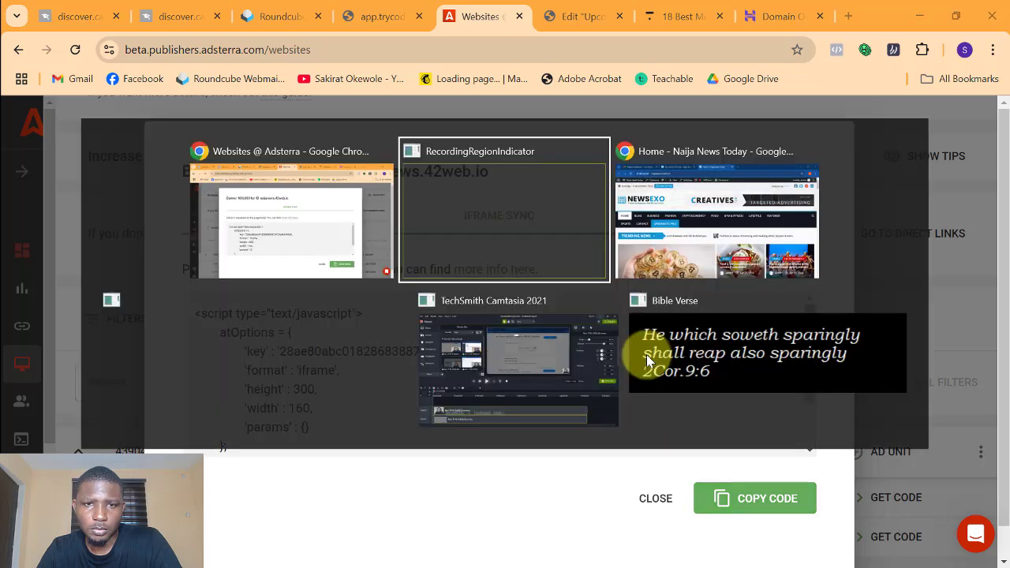
key(ctrl+v)
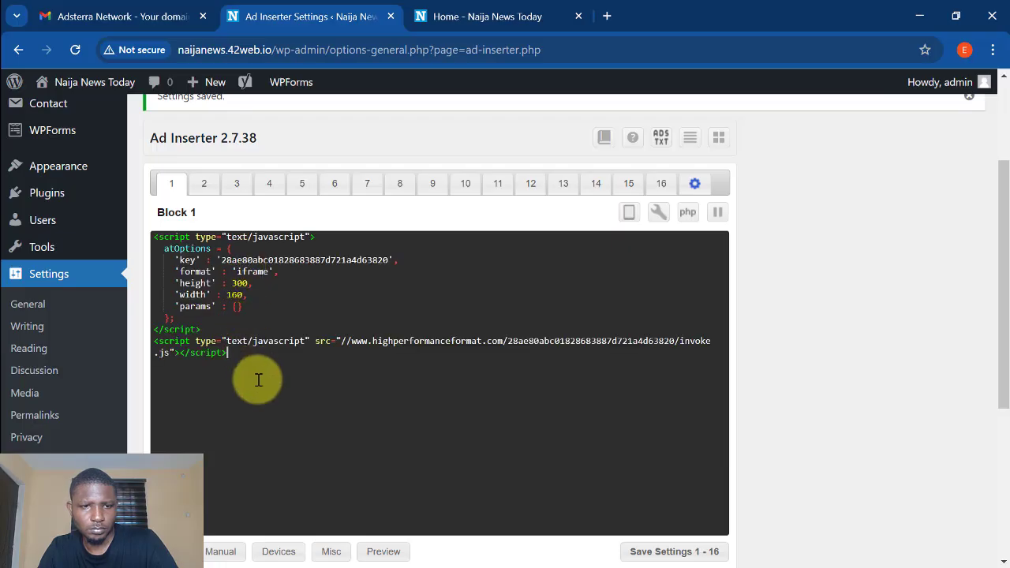
scroll(255, 365, down, 3)
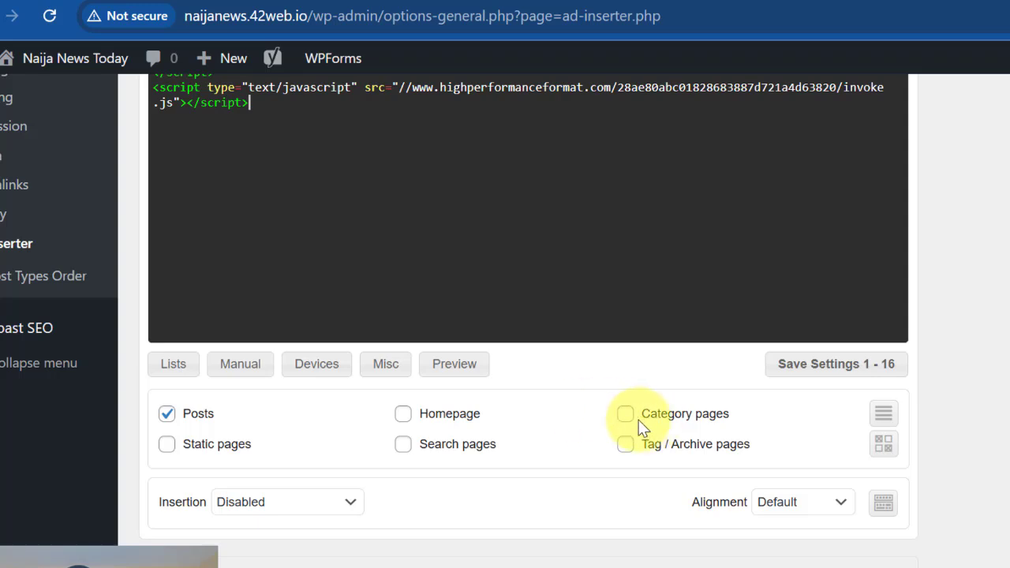
- Set Block 1 insertion to After paragraph with paragraph number 3
click(304, 505)
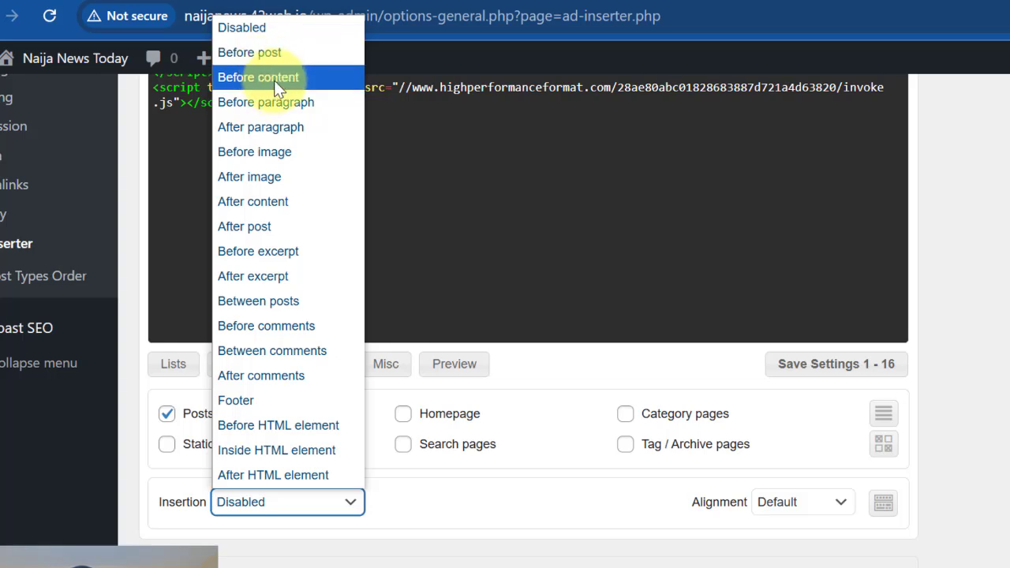
click(274, 128)
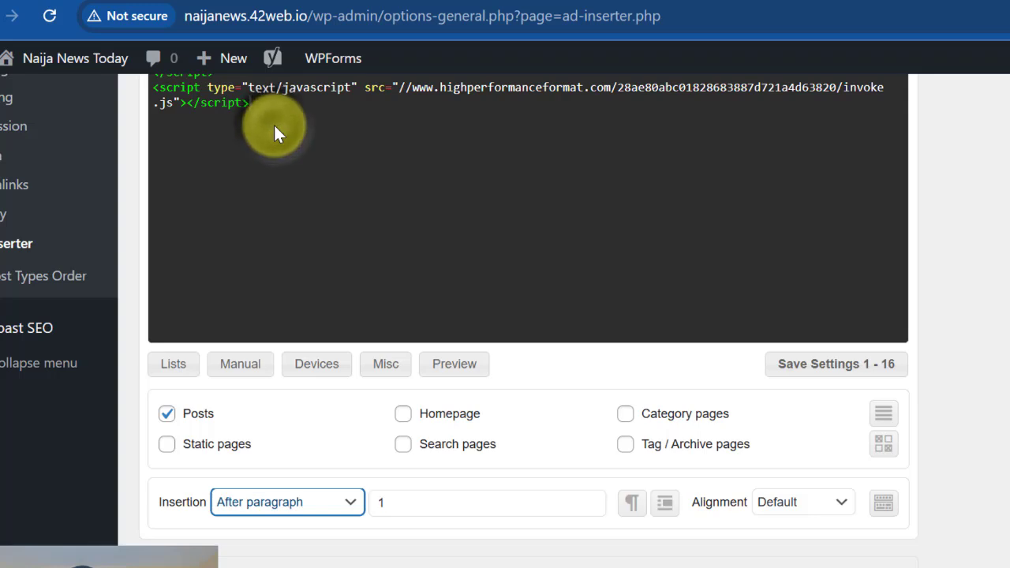
click(390, 502)
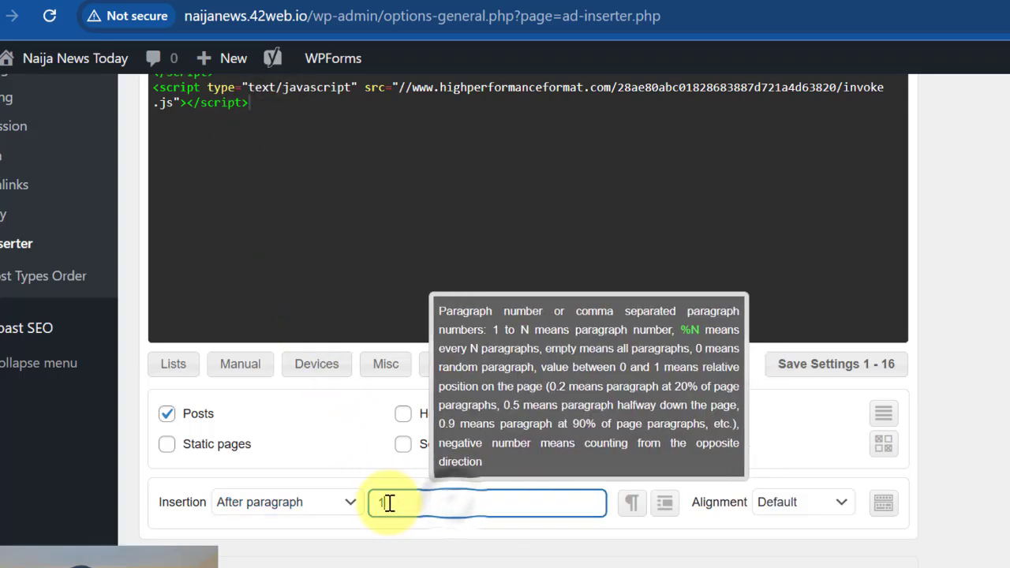
key(BackSpace)
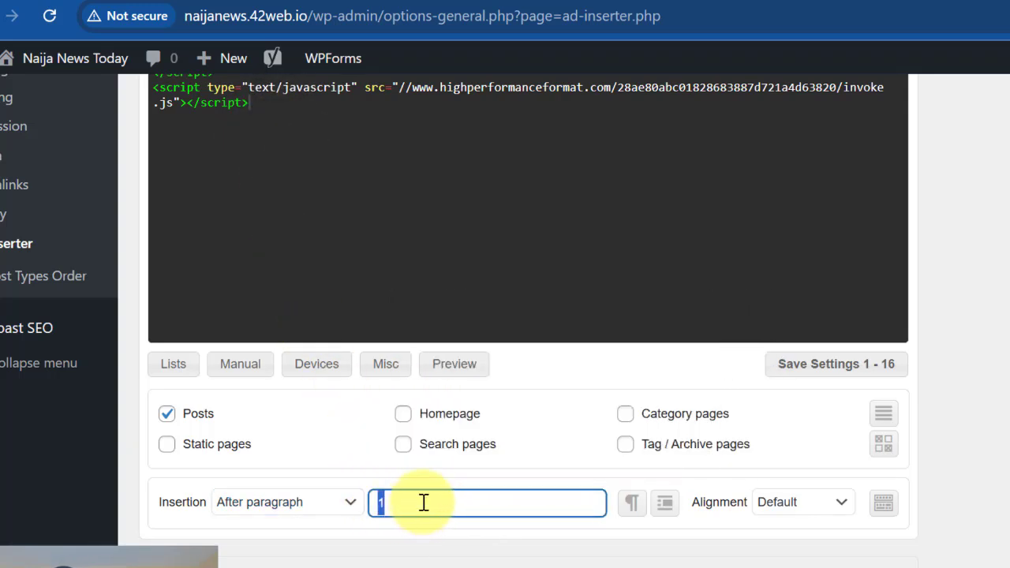
text(3)
click(435, 524)
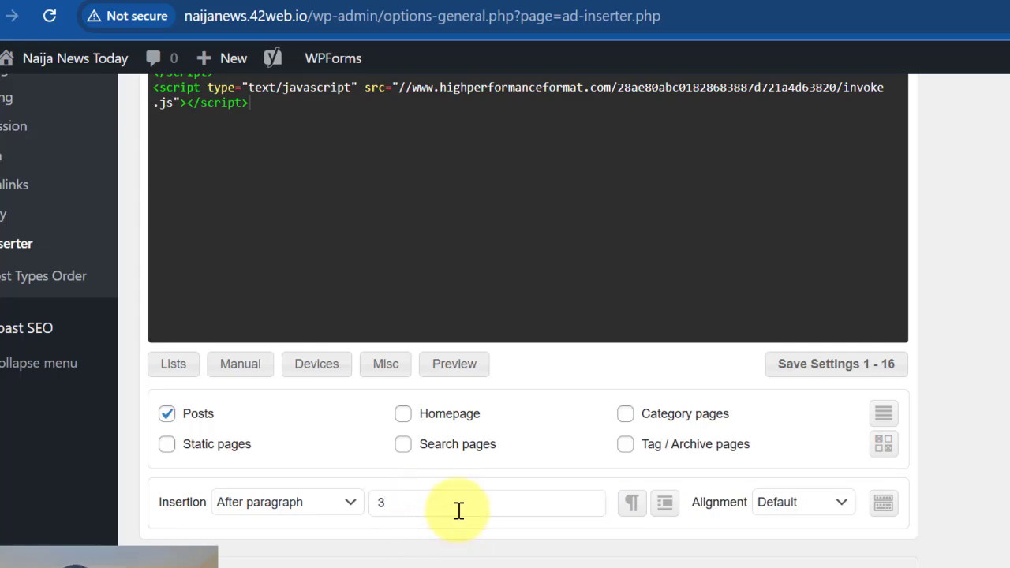
scroll(577, 453, up, 2)
scroll(577, 453, up, 2)
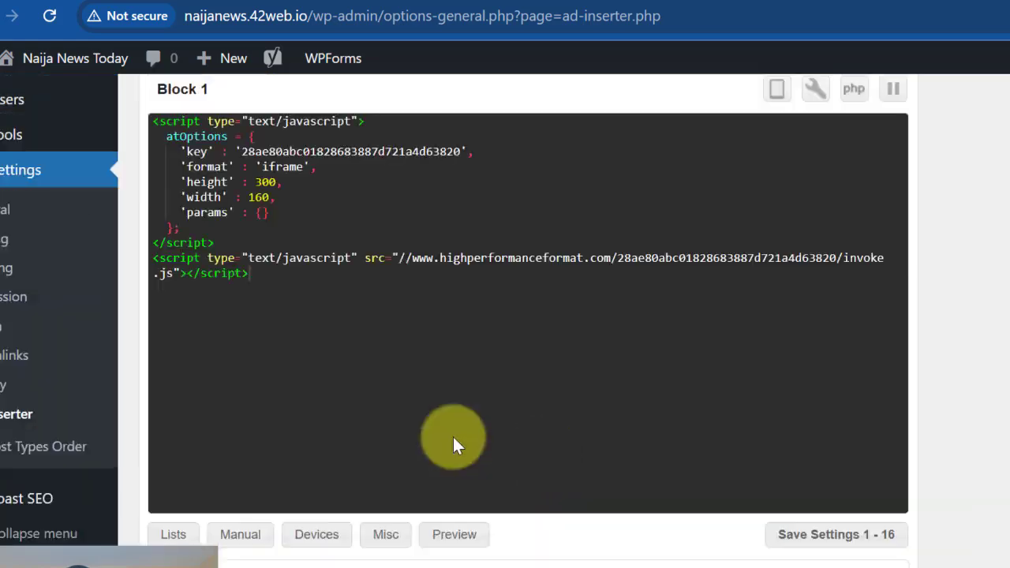
scroll(349, 492, down, 4)
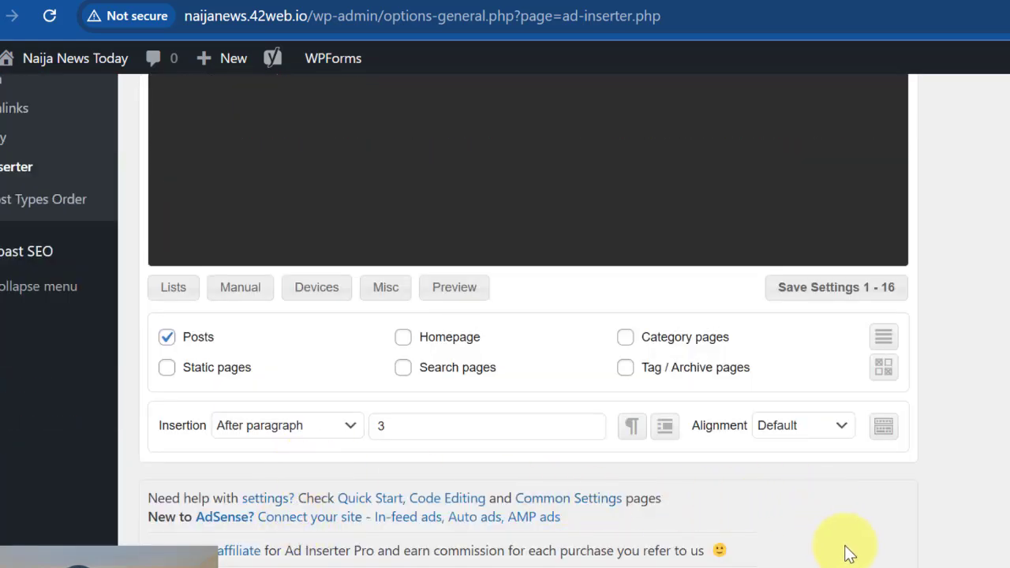
scroll(845, 550, up, 4)
scroll(845, 545, down, 3)
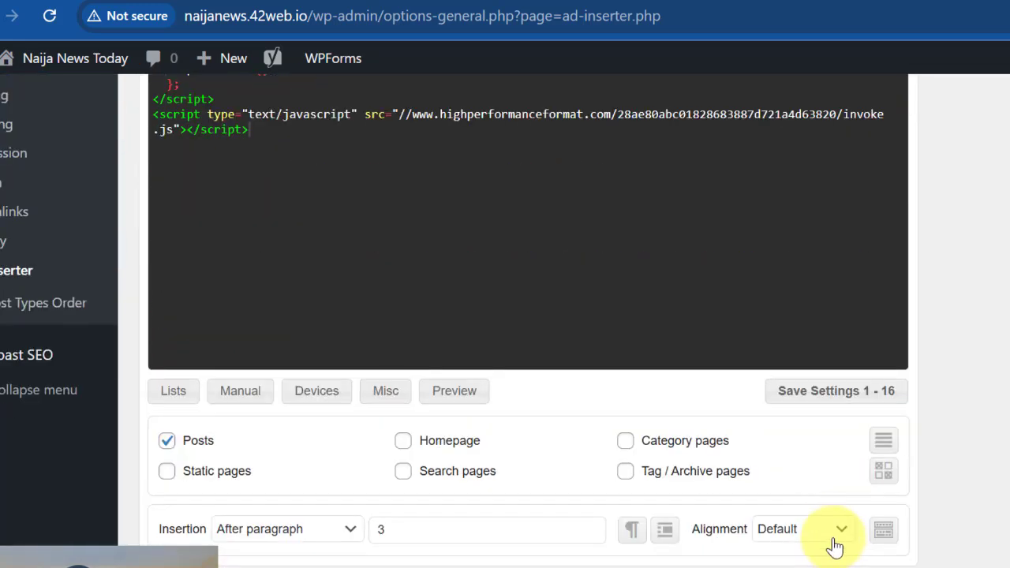
- Save the Ad Inserter block settings (Save Settings 1 - 16)
click(810, 395)
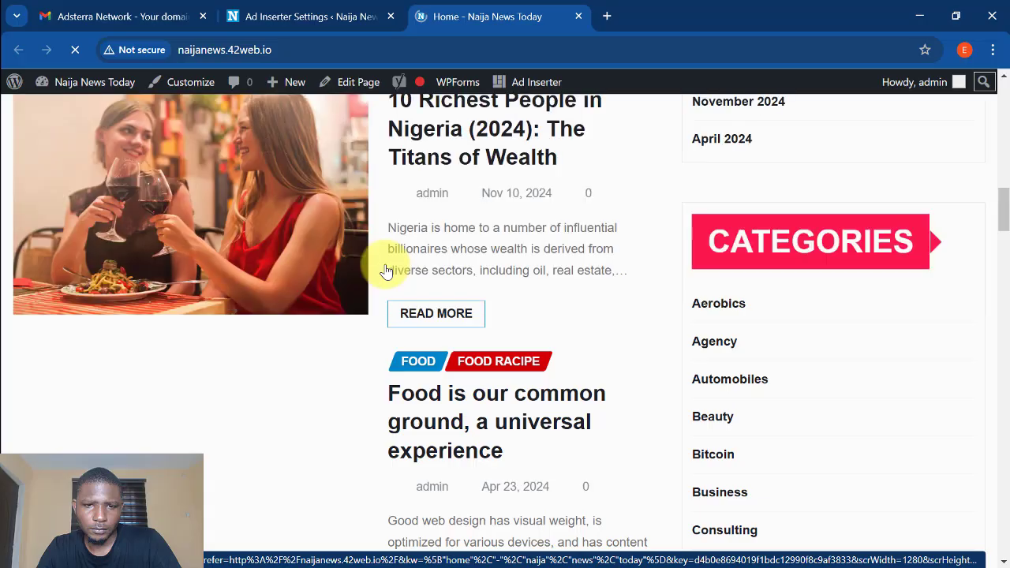
scroll(386, 270, up, 2)
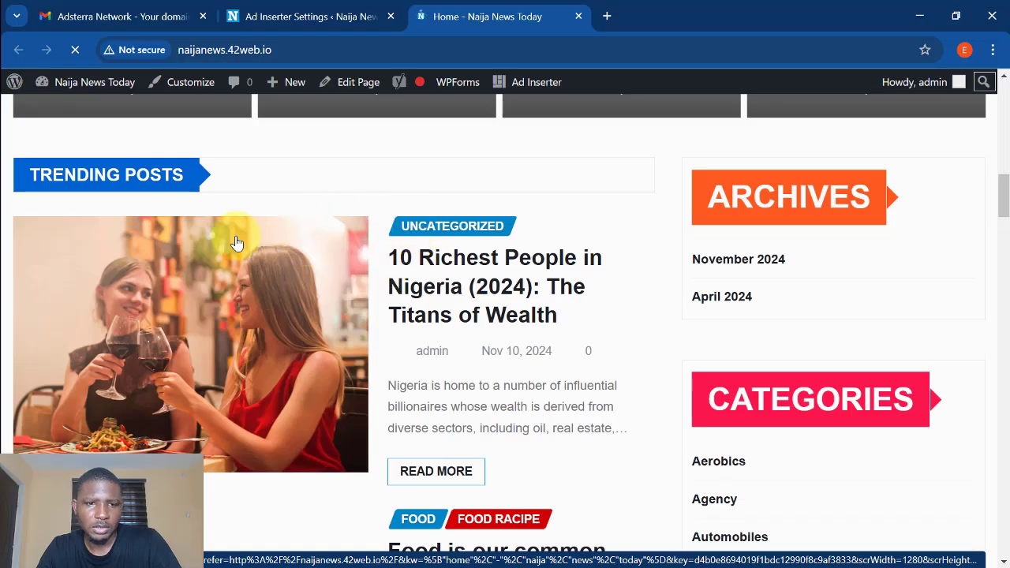
scroll(350, 263, down, 1)
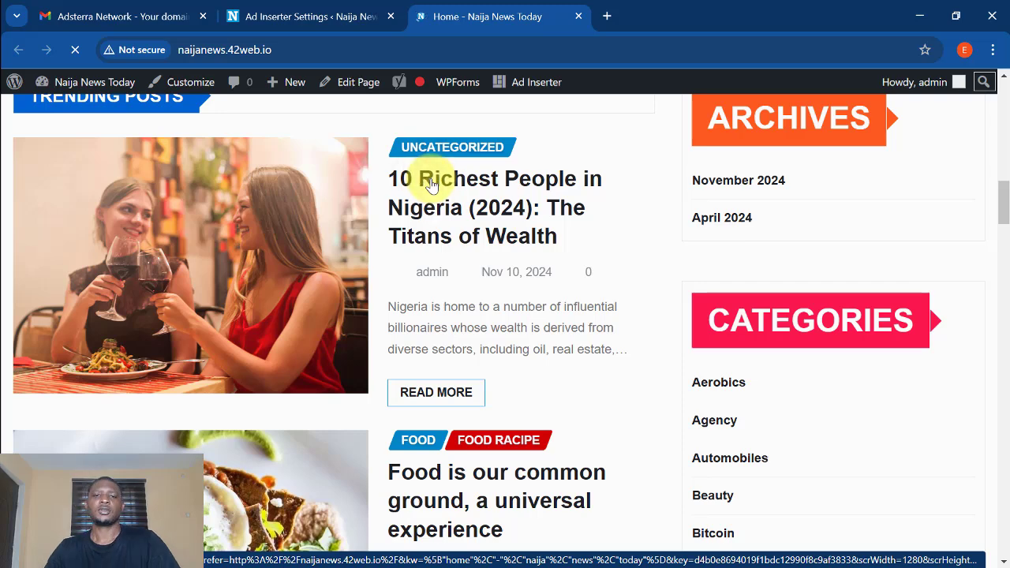
- Open the '10 Richest People in Nigeria' article from the live home page and close the popunder tab
click(539, 188)
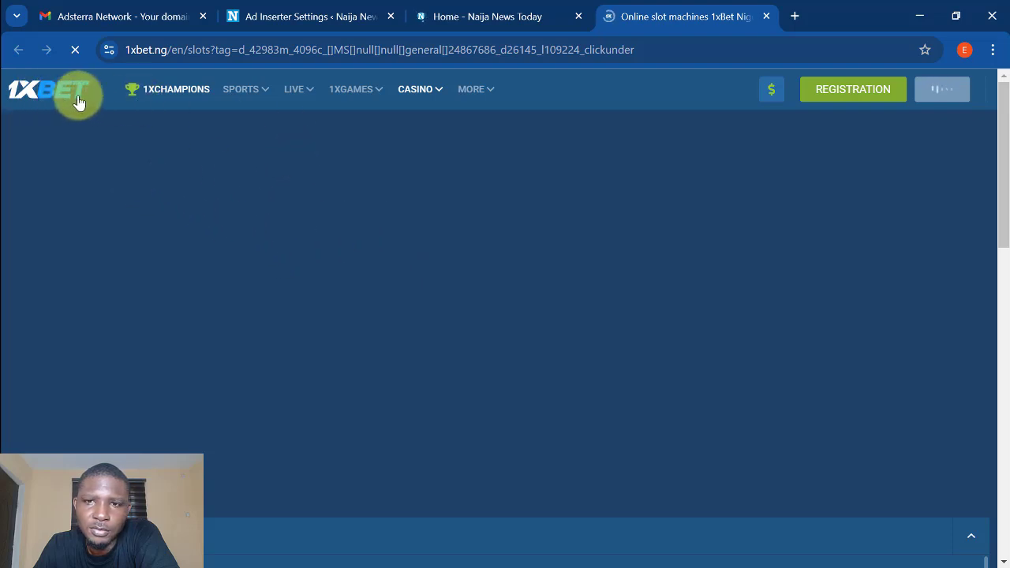
click(502, 21)
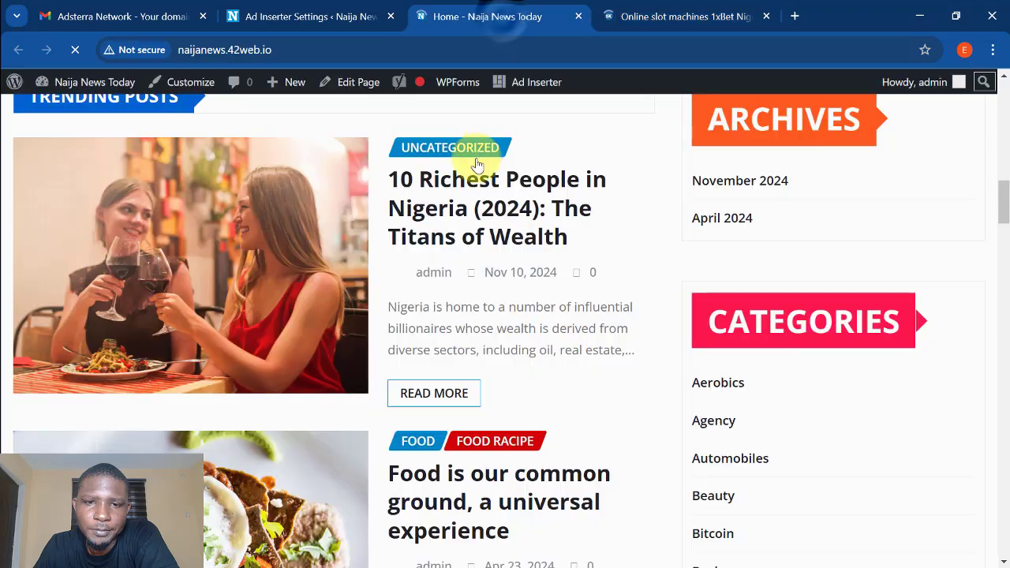
click(445, 214)
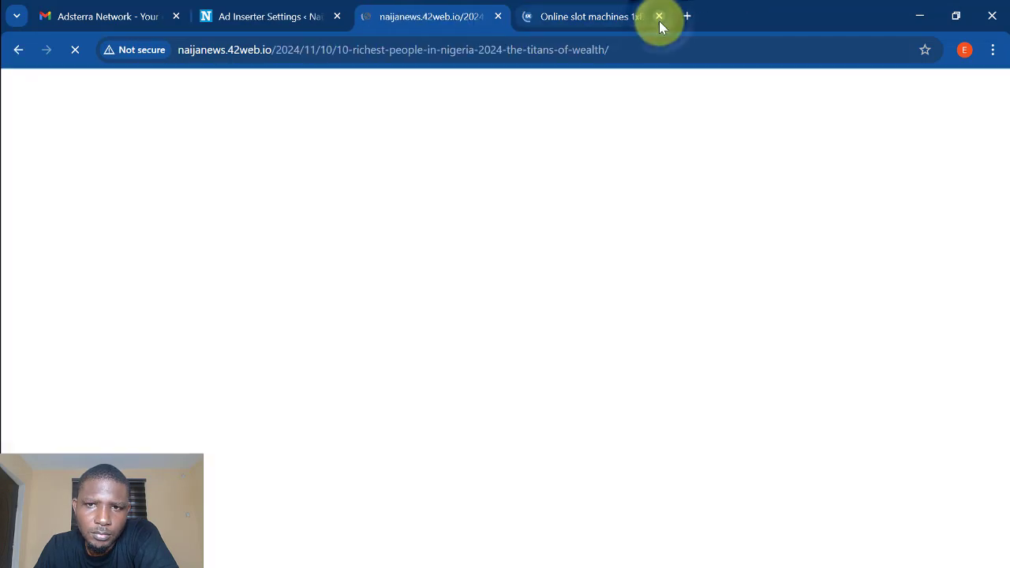
click(660, 18)
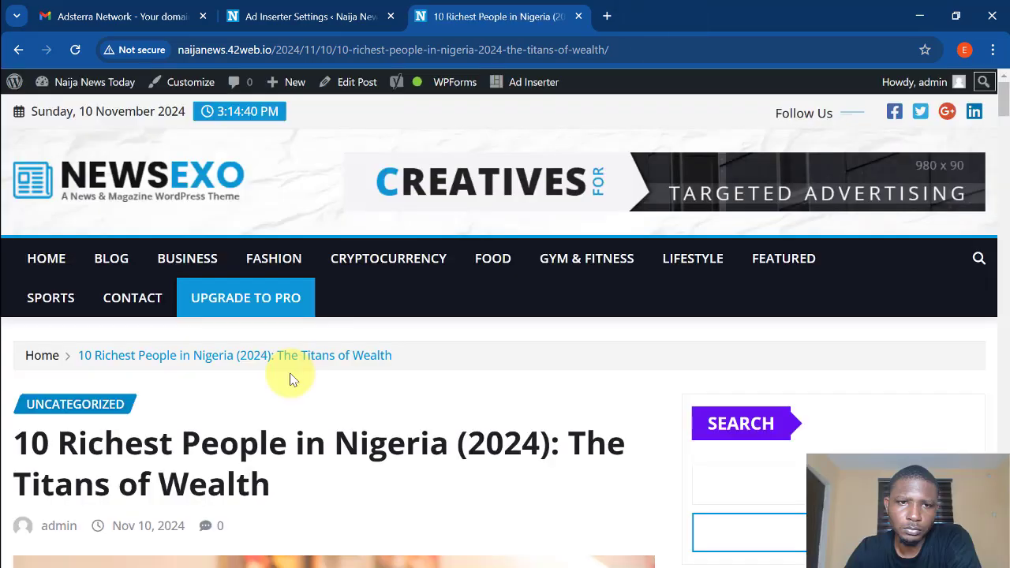
- Scroll through the richest-people post to verify the 160x300 1win banner appears
scroll(291, 380, down, 2)
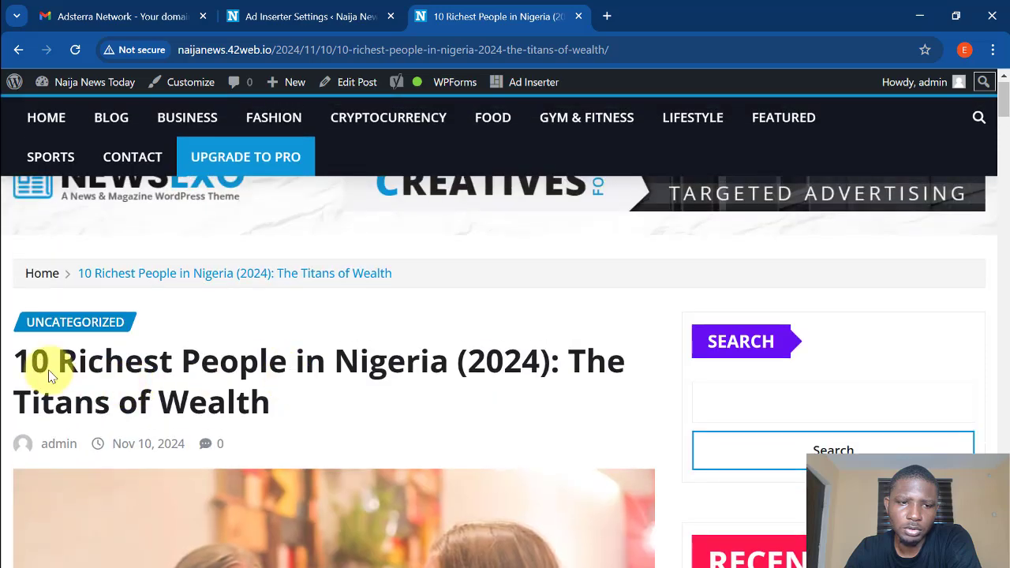
scroll(264, 377, down, 1)
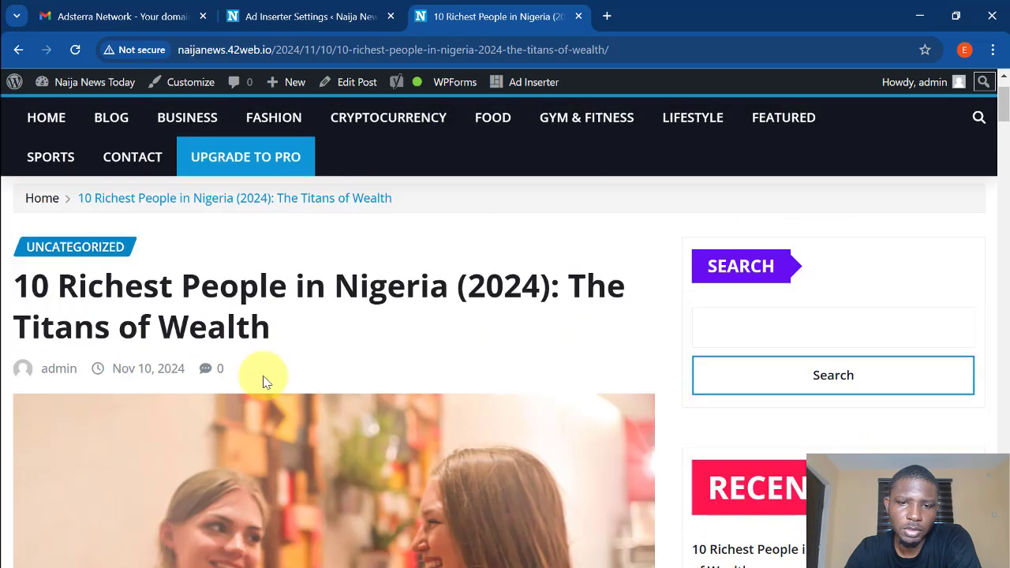
scroll(263, 376, down, 1)
scroll(264, 376, down, 6)
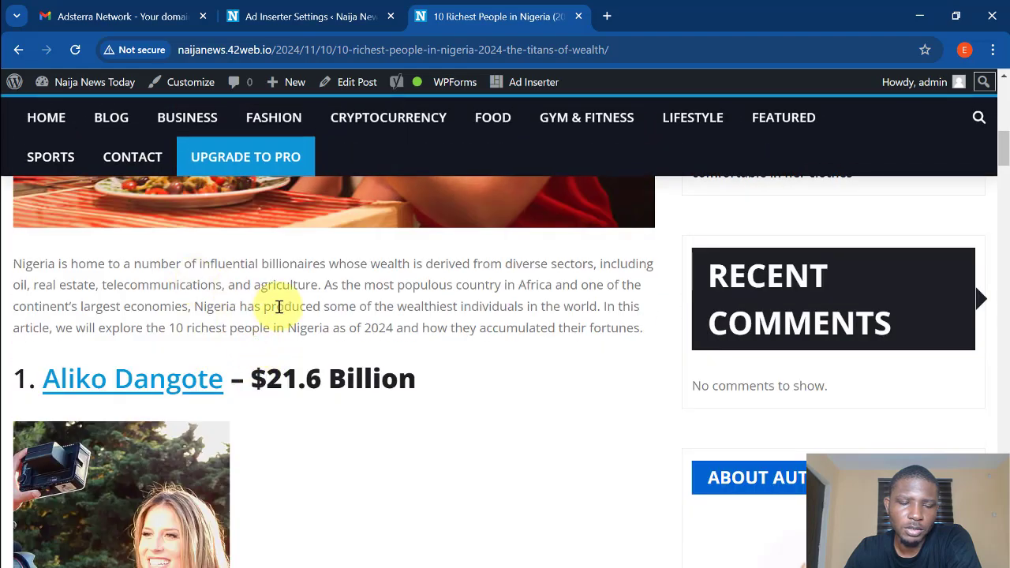
scroll(273, 316, down, 3)
scroll(273, 320, down, 1)
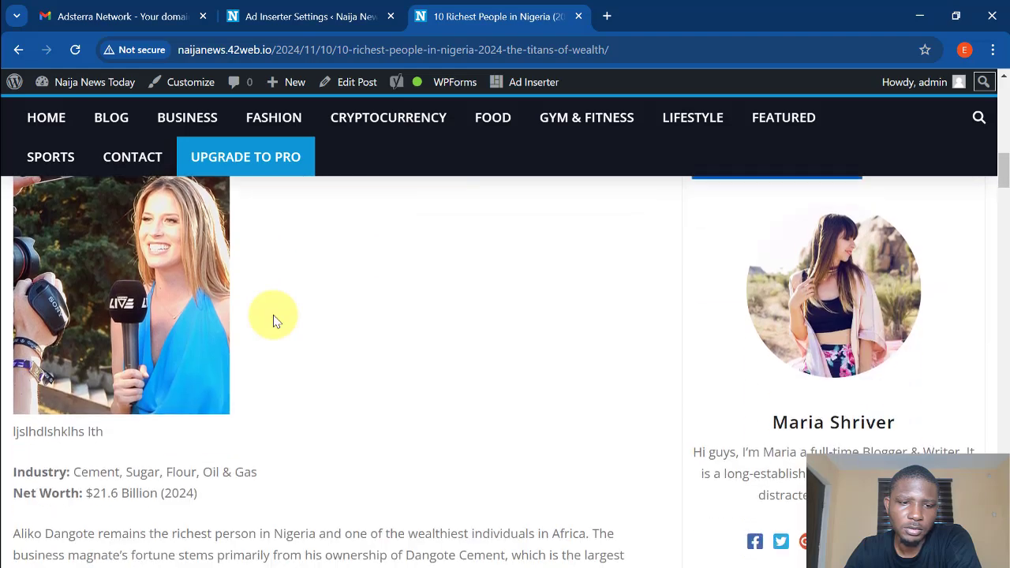
scroll(273, 319, down, 2)
scroll(142, 342, down, 1)
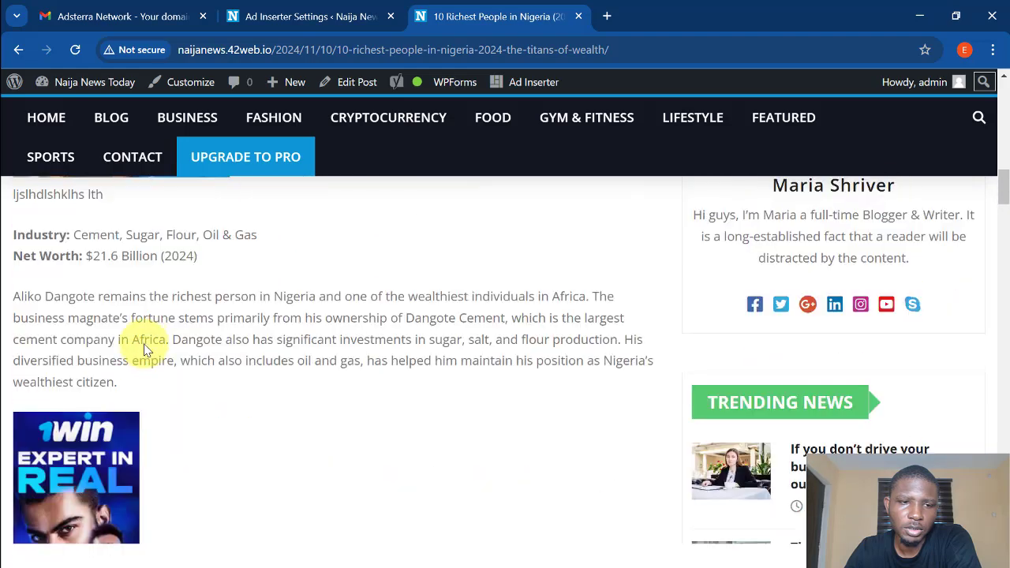
scroll(165, 323, down, 2)
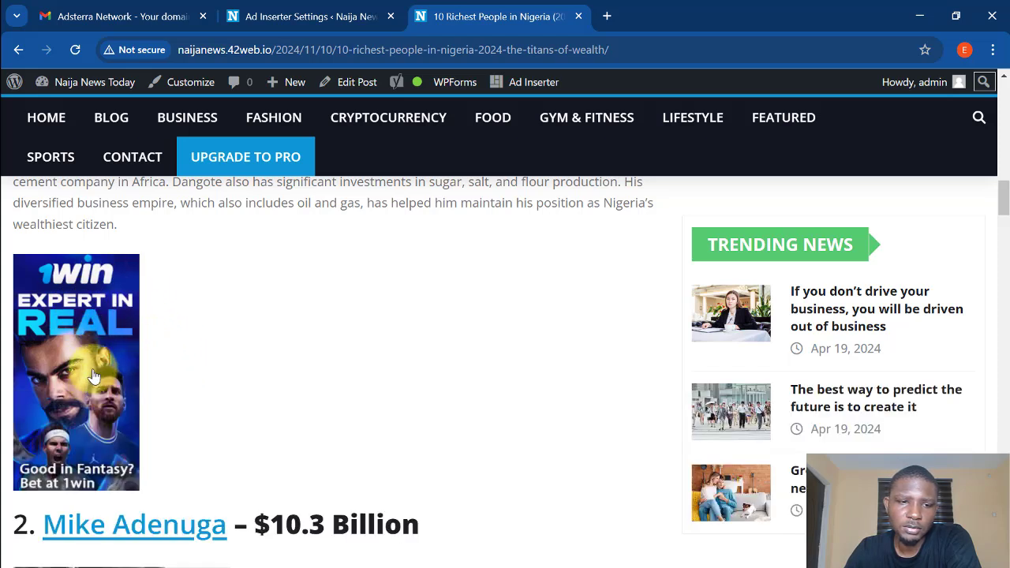
scroll(79, 379, down, 1)
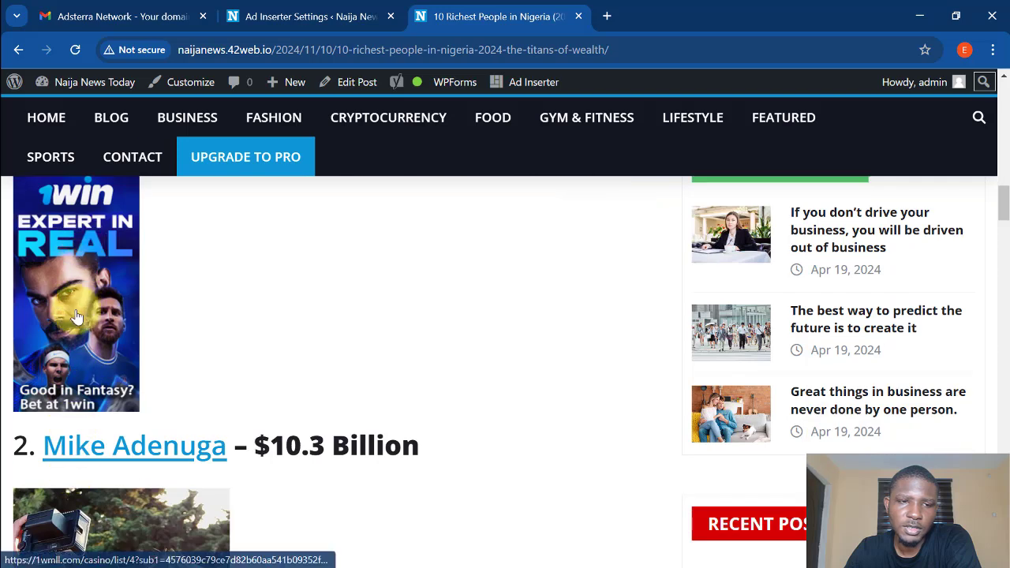
scroll(75, 288, up, 2)
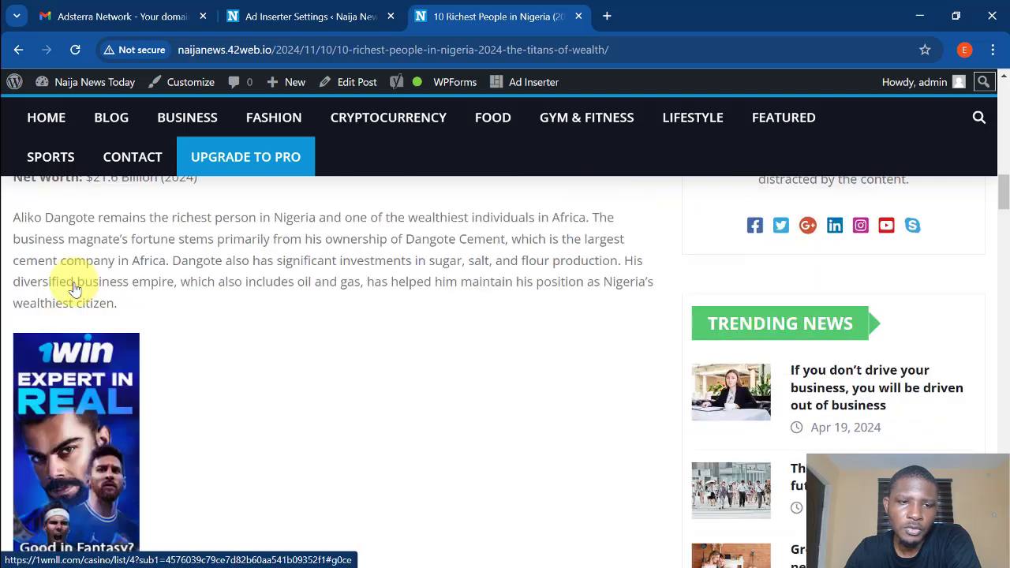
scroll(74, 378, up, 1)
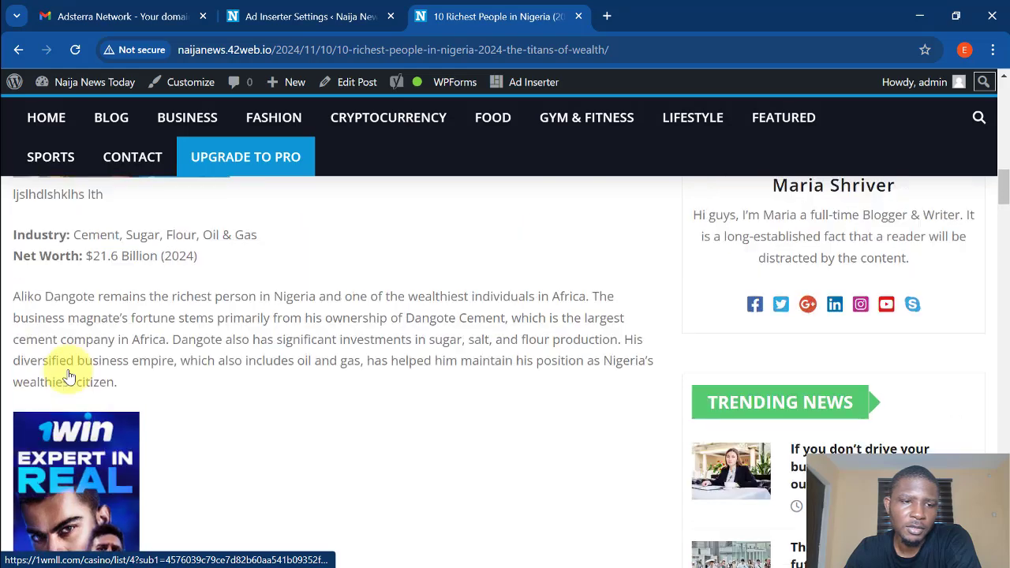
scroll(74, 371, up, 1)
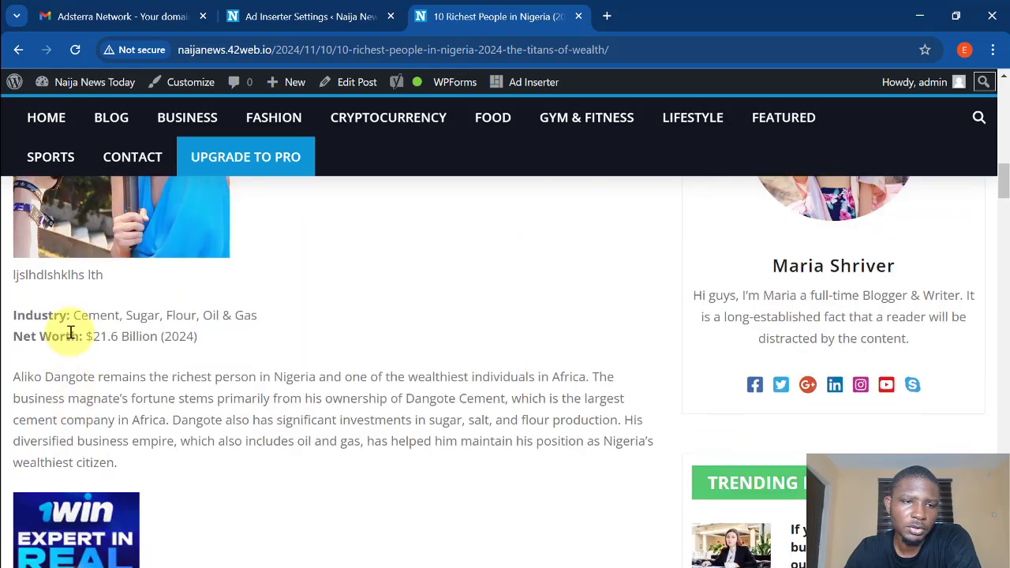
scroll(73, 356, up, 6)
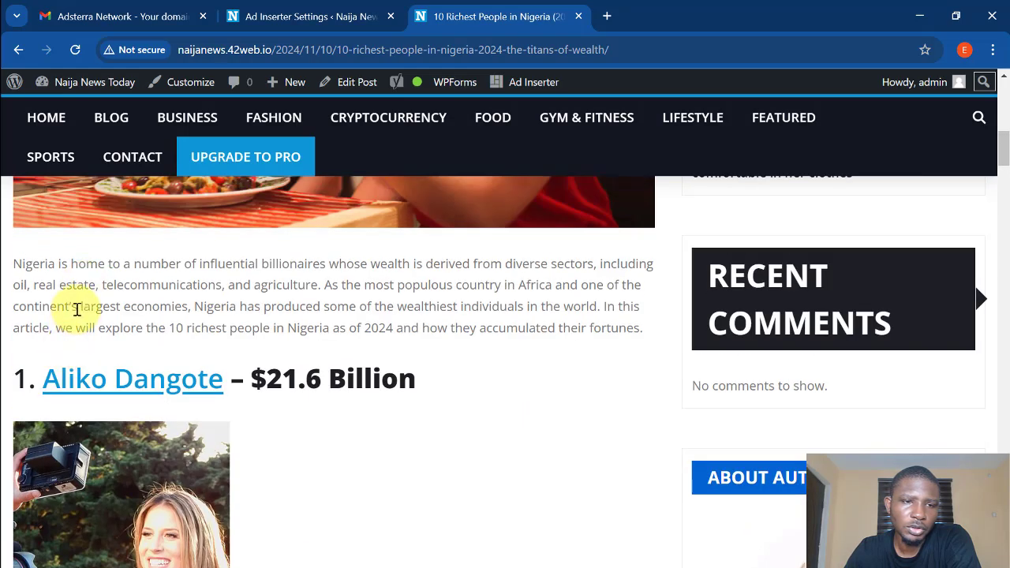
scroll(74, 307, up, 3)
- Return to the Ad Inserter settings tab and bring back the Adsterra window
scroll(77, 309, down, 3)
scroll(78, 309, down, 9)
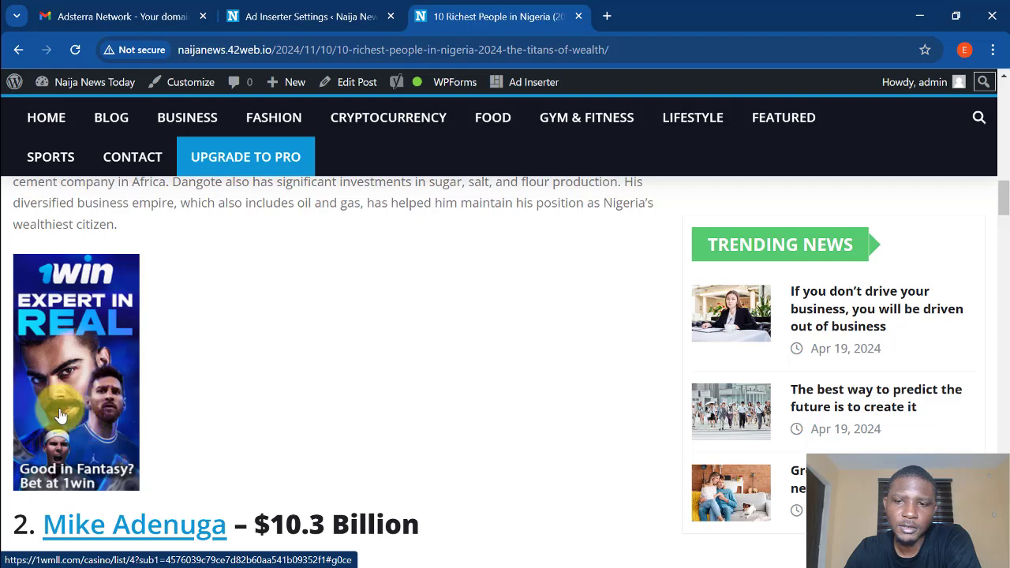
key(ctrl+shift+Tab)
key(alt+Tab)
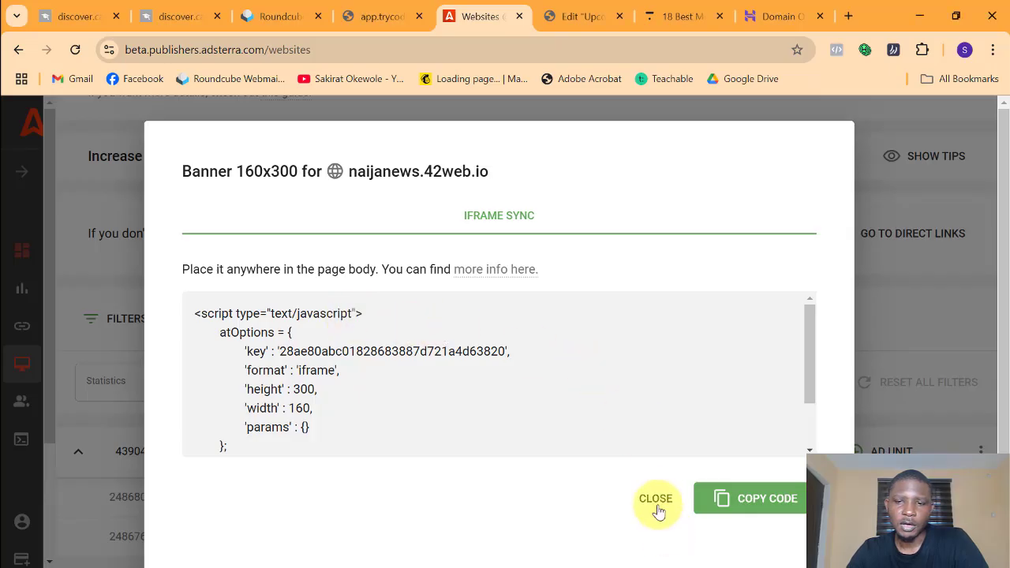
- Add a Social Bar ad unit for naijanews.42web.io in Adsterra and copy its script code
click(655, 501)
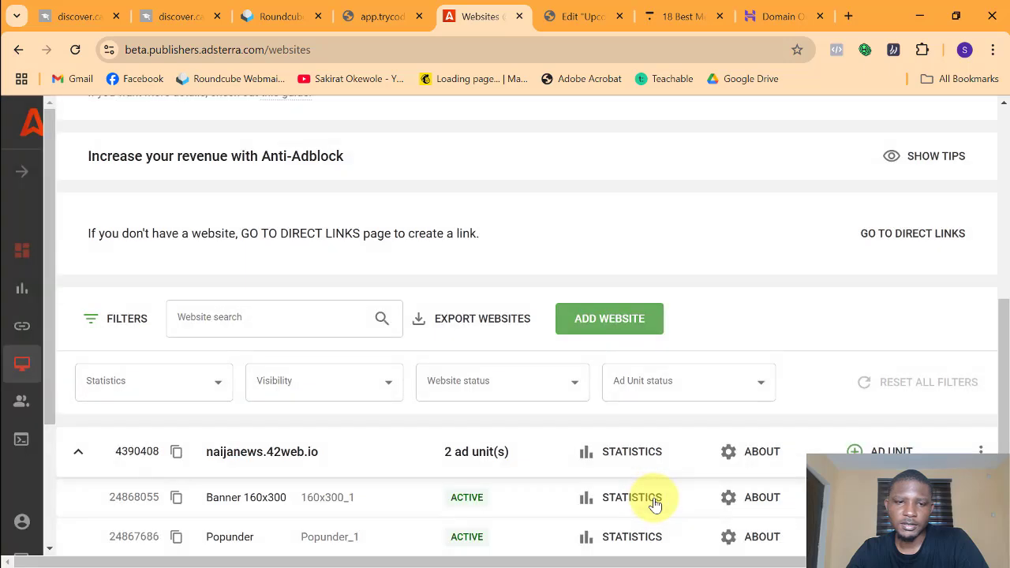
scroll(388, 405, up, 4)
scroll(384, 395, down, 4)
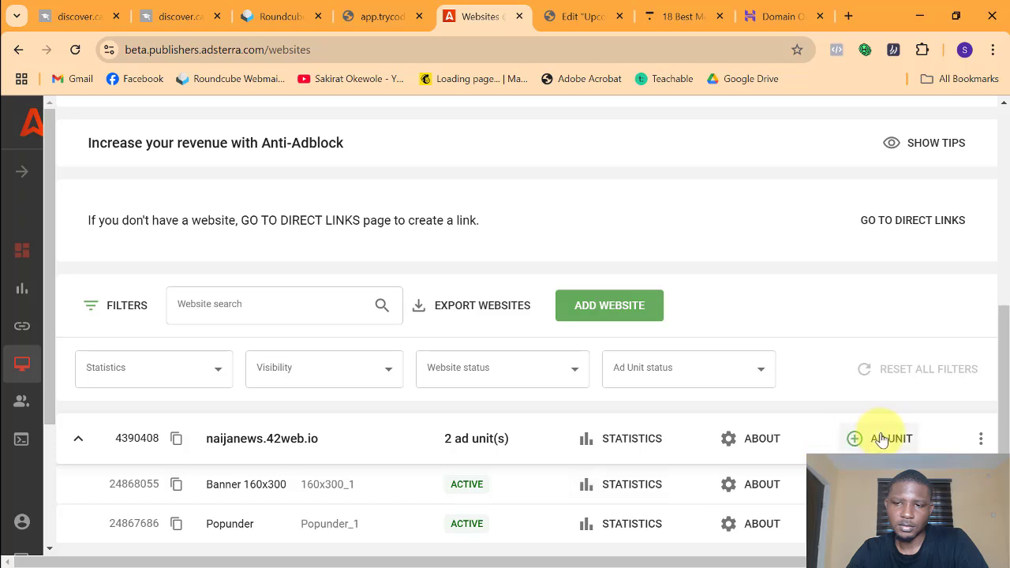
click(885, 441)
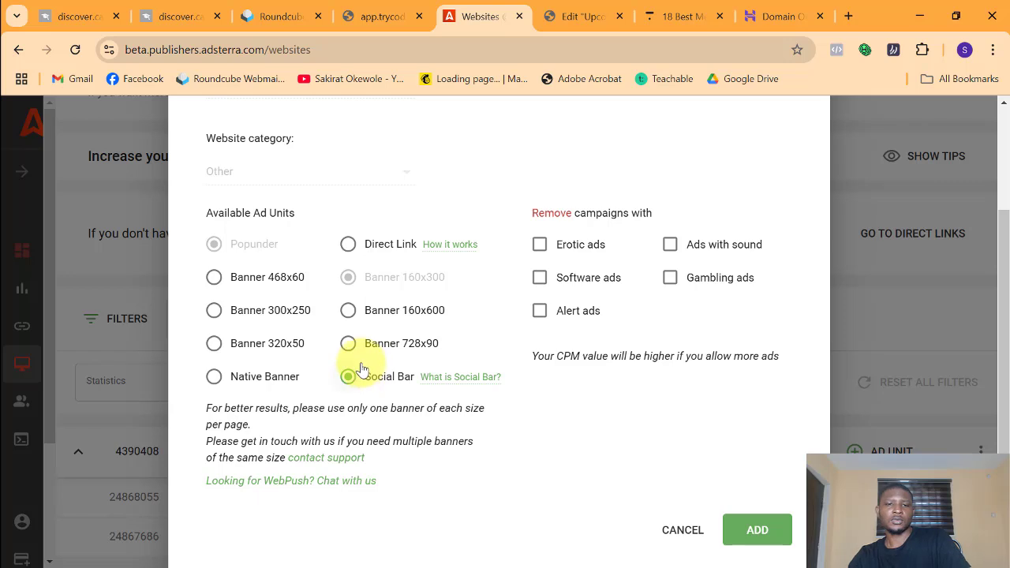
click(758, 531)
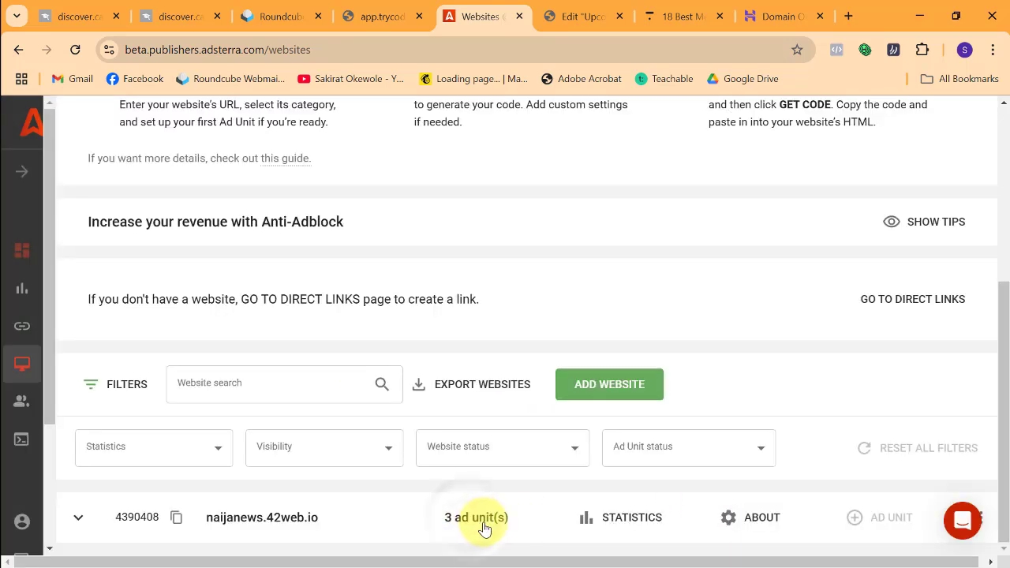
click(477, 520)
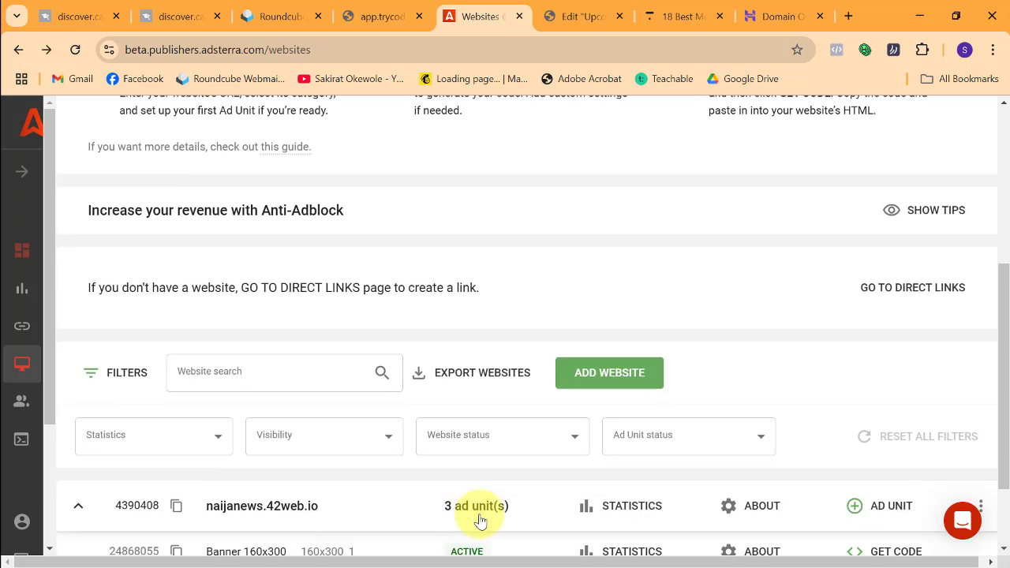
click(874, 530)
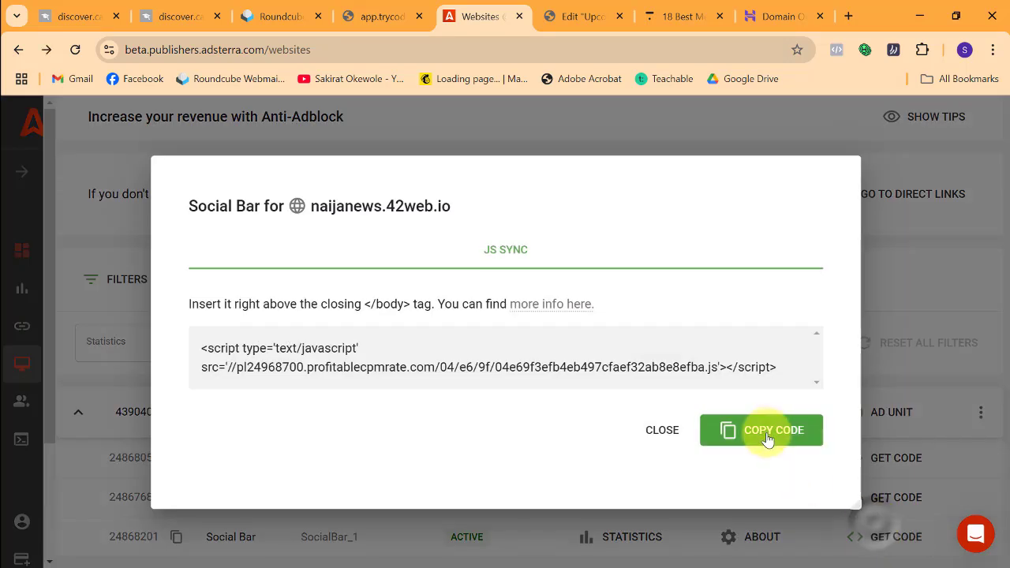
click(767, 435)
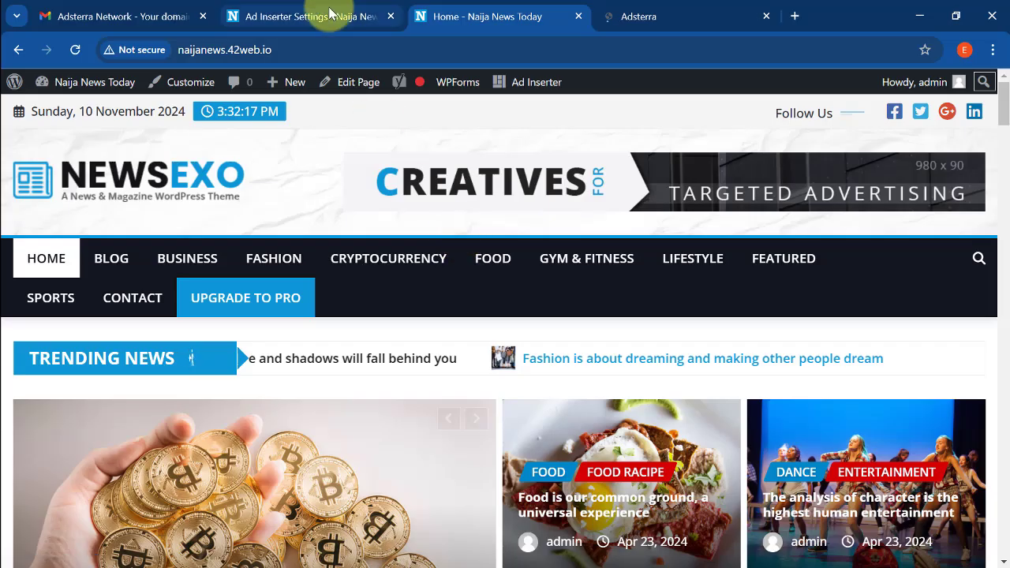
- Paste the Social Bar script into Ad Inserter Block 2 on WordPress
click(332, 13)
click(207, 247)
scroll(322, 307, down, 1)
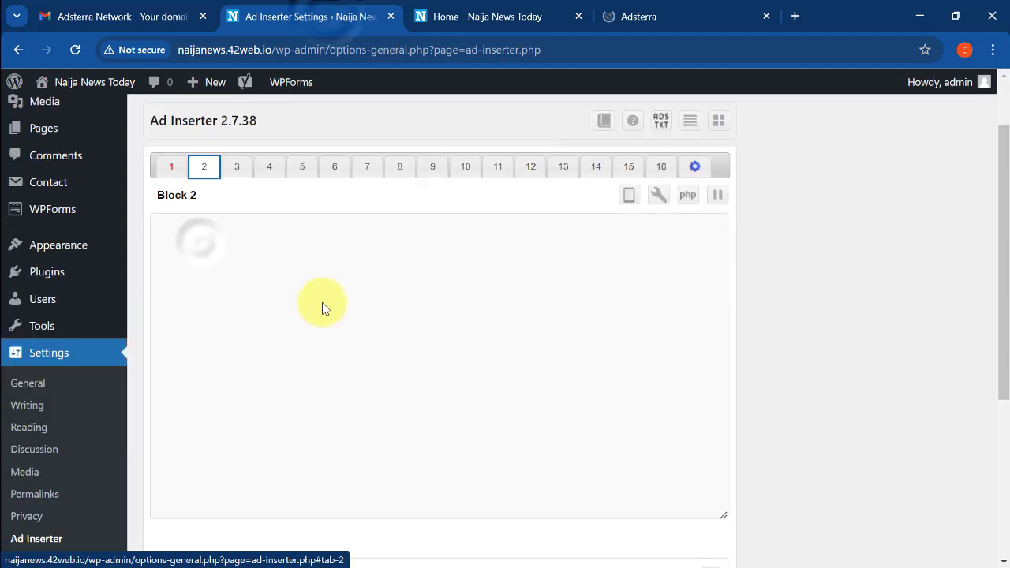
scroll(351, 313, up, 1)
scroll(379, 318, down, 1)
click(269, 264)
click(205, 265)
text(<script type='text/javascript' src='//pl24968700.profitablecpmrate.com/04/e6/9f/04e69f3efb4eb497cfaef32ab8e8efba.js'></script>)
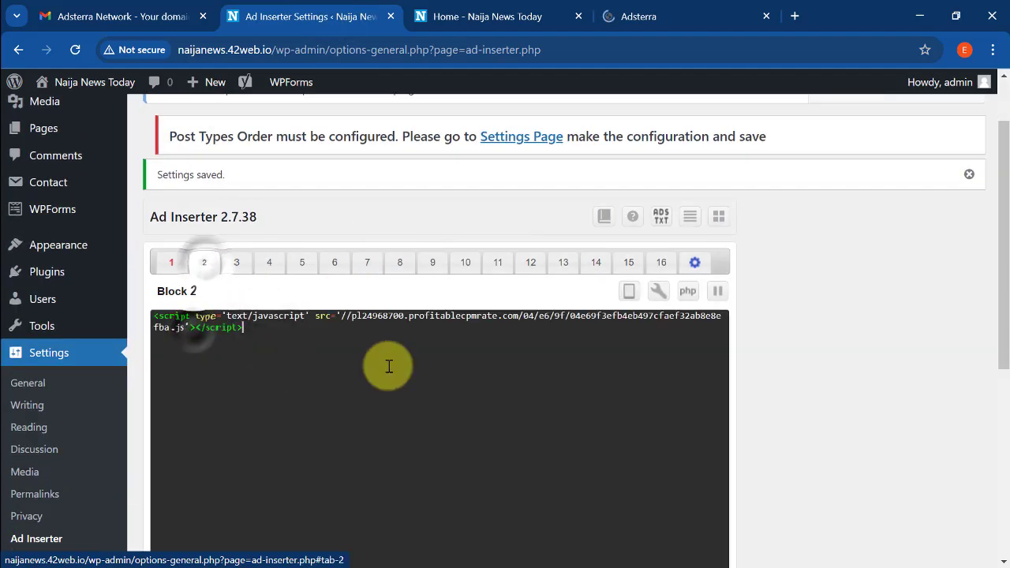
scroll(388, 365, down, 5)
scroll(237, 347, up, 5)
scroll(237, 347, down, 5)
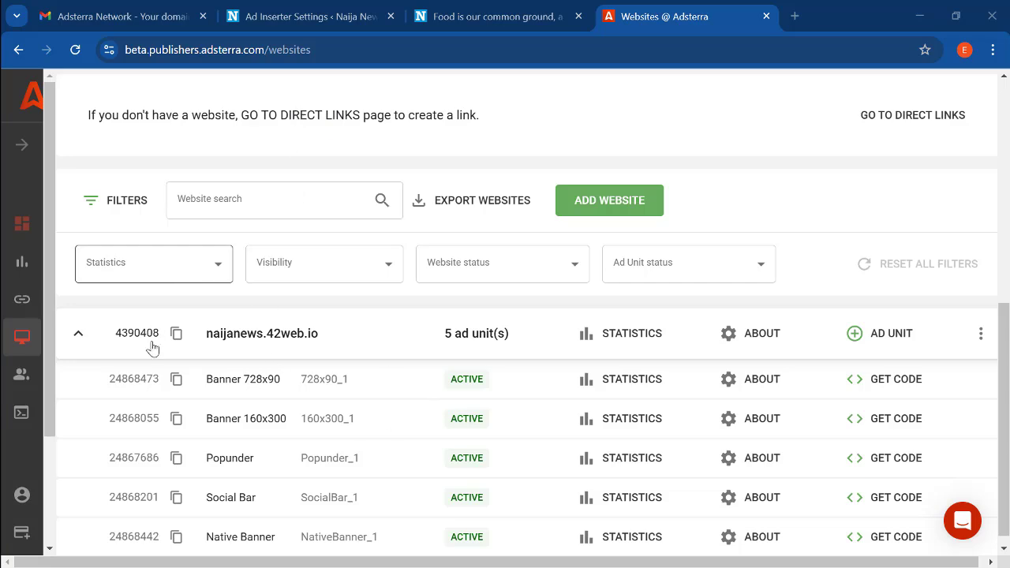
- Scroll back up the Adsterra websites page and switch to the Chrome window with the live Naija News site
scroll(264, 490, down, 1)
scroll(395, 379, up, 2)
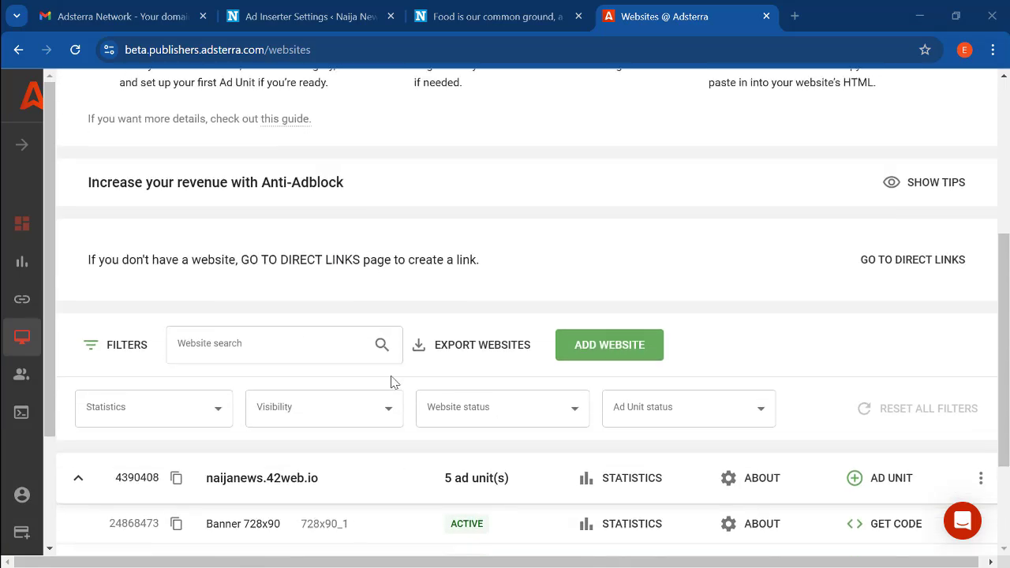
scroll(392, 423, down, 1)
scroll(395, 384, up, 3)
scroll(396, 384, up, 2)
key(alt+Tab)
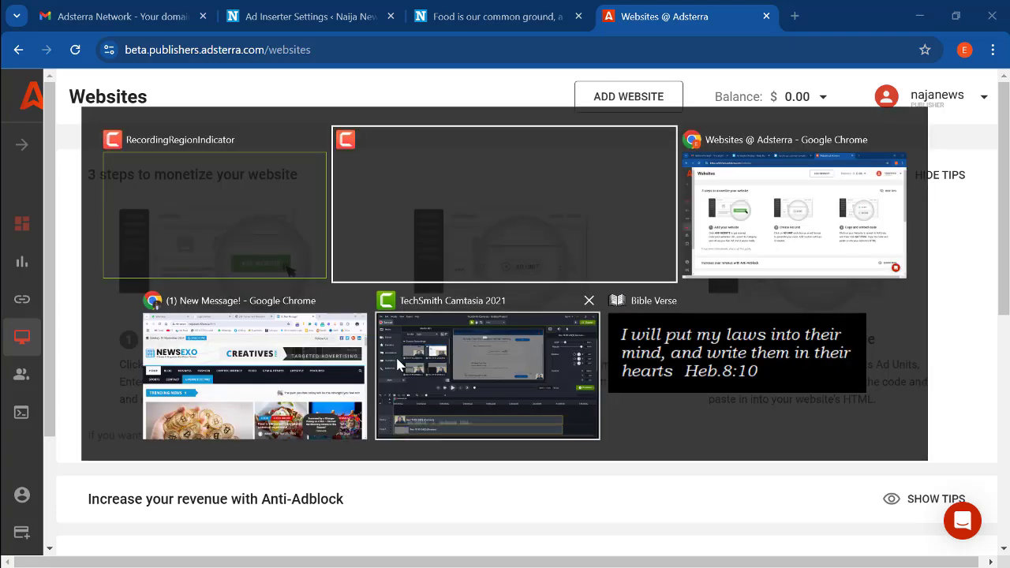
key(alt+Tab)
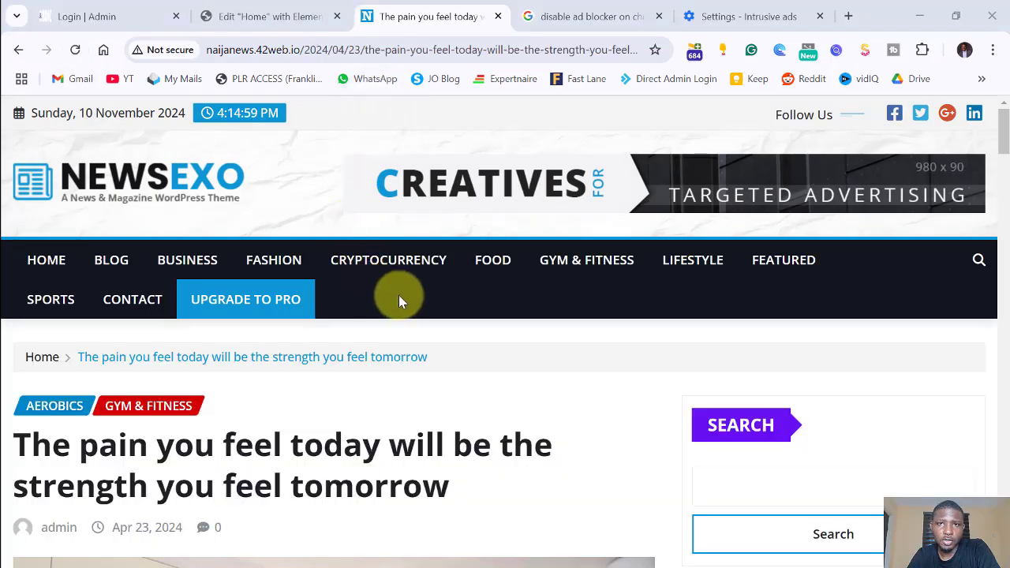
- Scroll down the article checking the in-post banners and footer native ads
scroll(584, 338, down, 5)
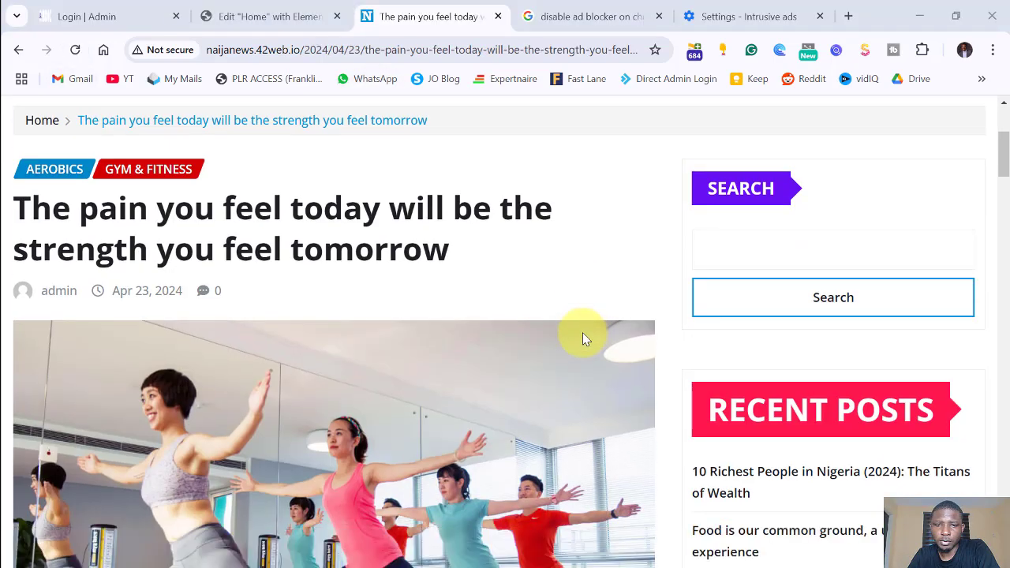
scroll(584, 338, down, 6)
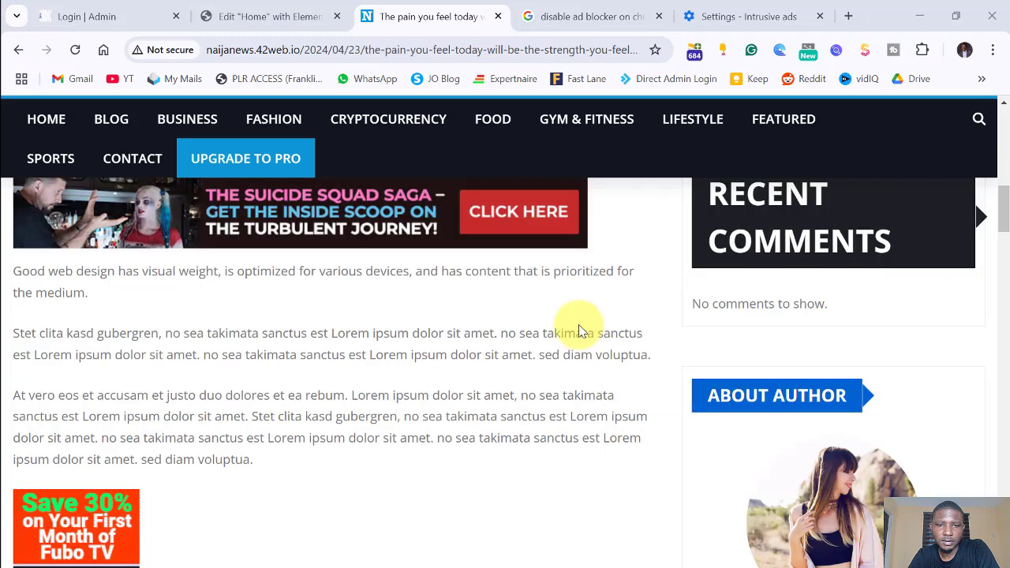
scroll(474, 331, up, 2)
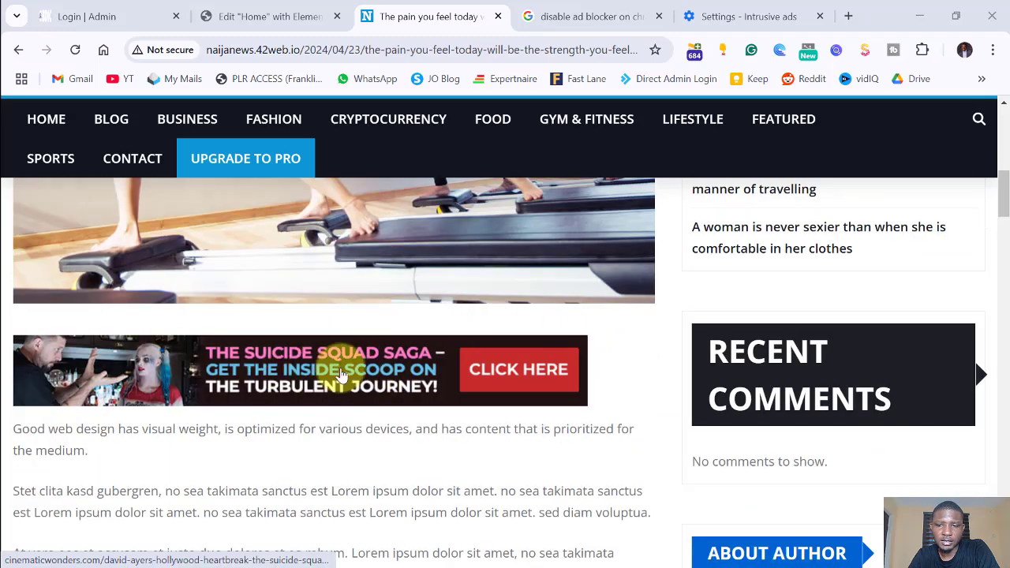
scroll(341, 376, down, 5)
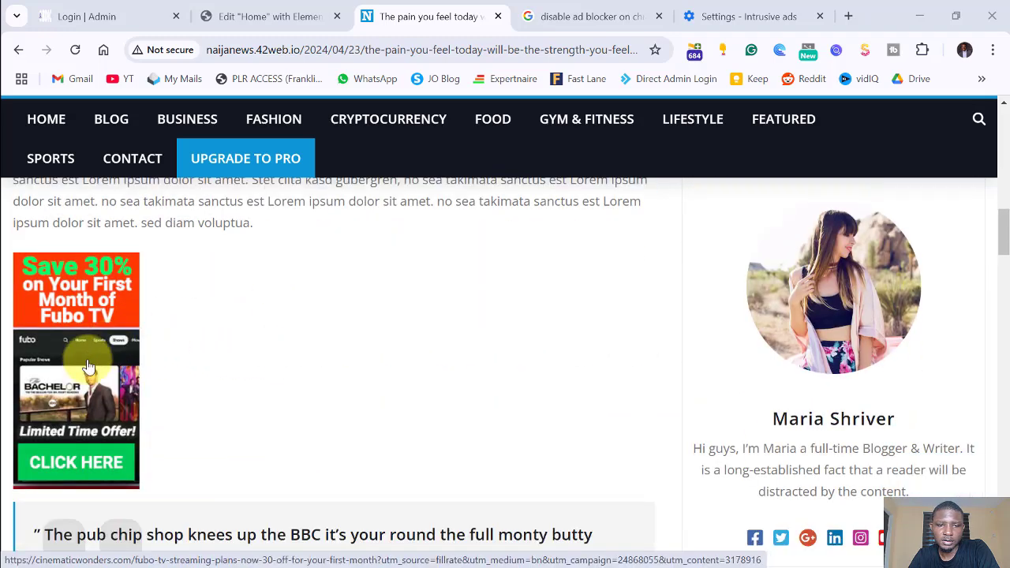
scroll(90, 359, down, 8)
scroll(382, 361, down, 5)
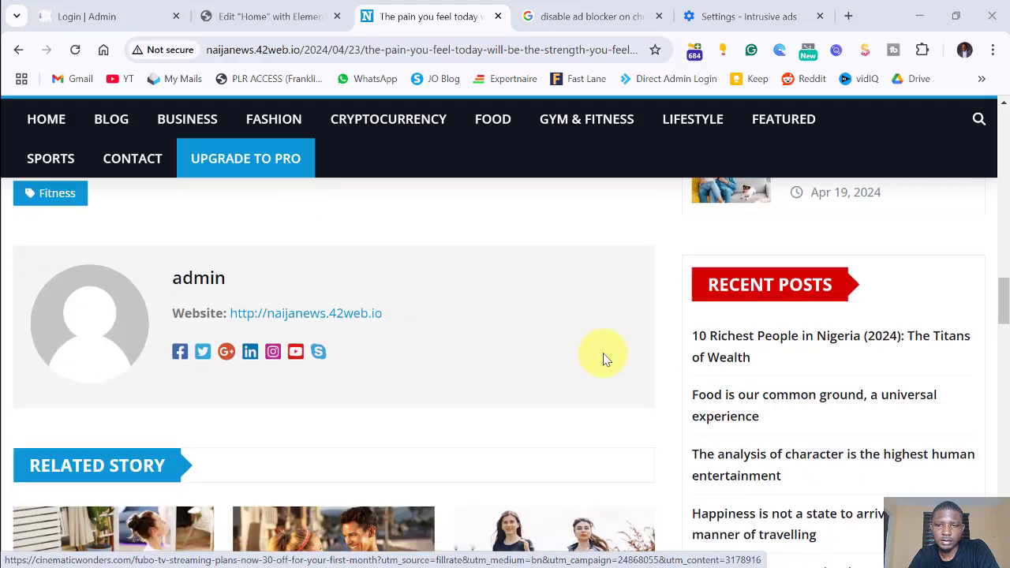
scroll(122, 324, down, 3)
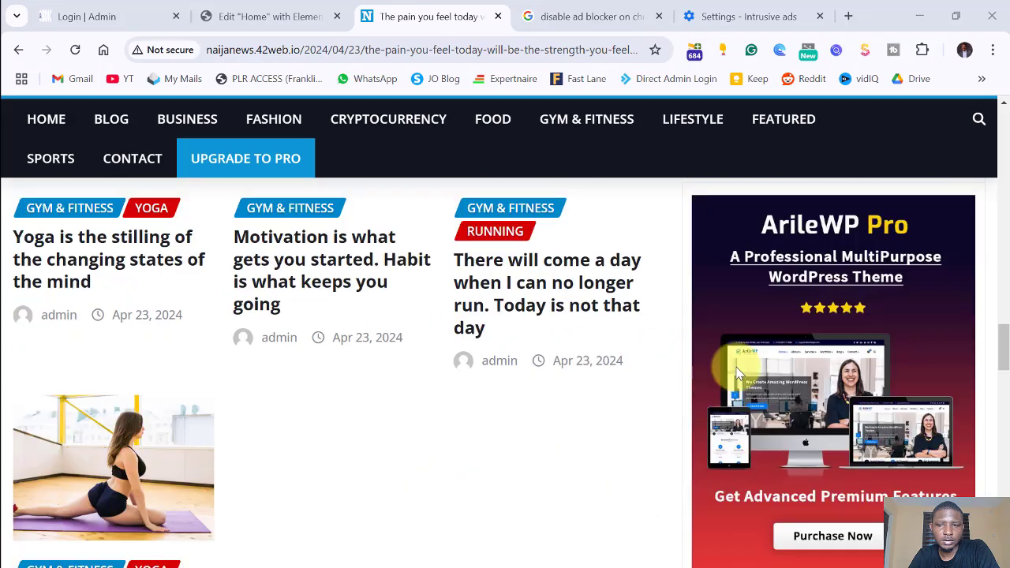
scroll(802, 318, down, 9)
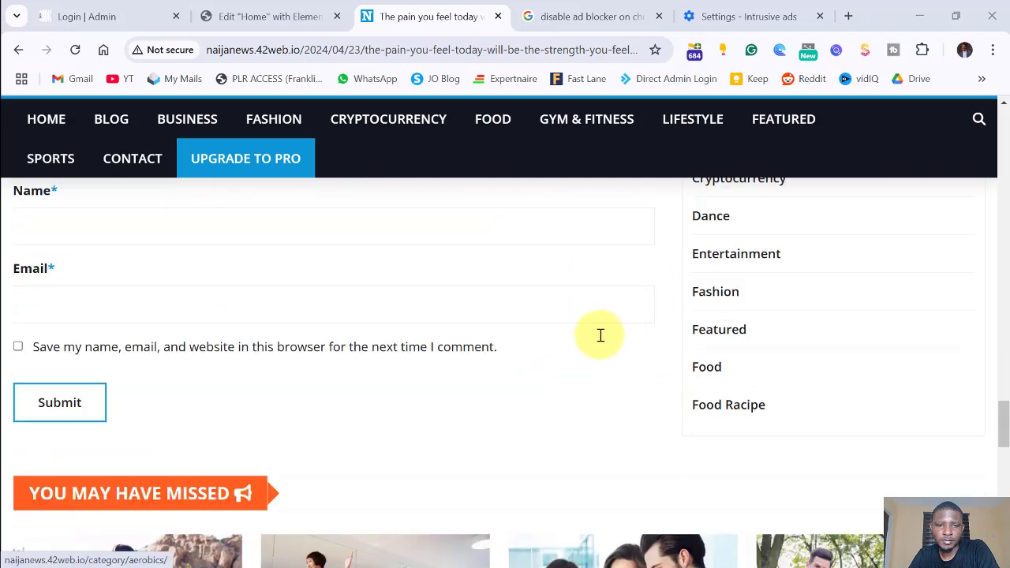
scroll(571, 343, down, 5)
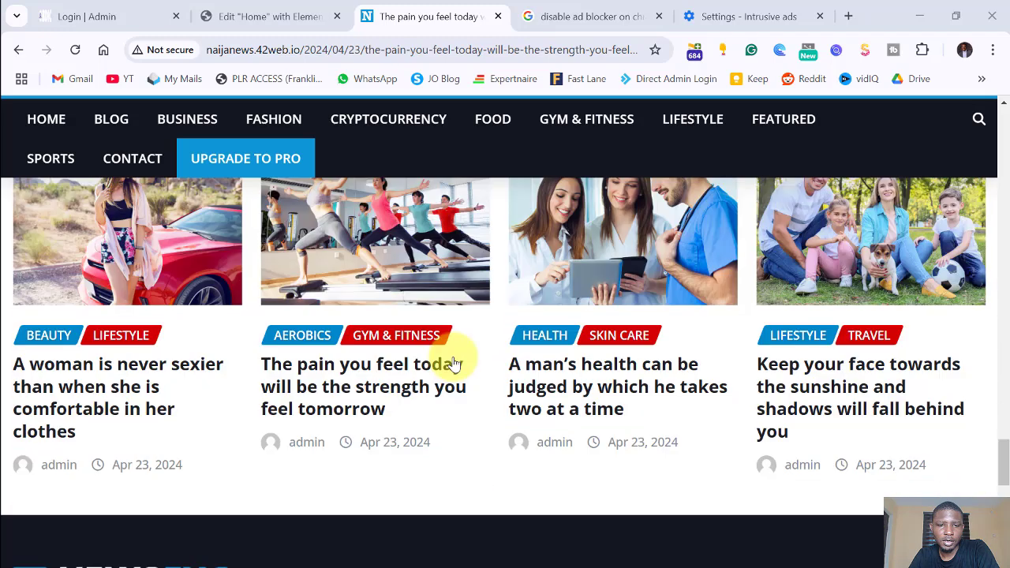
- Reopen 'The pain you feel today will be the strength you feel tomorrow' and scroll back to the top
click(455, 363)
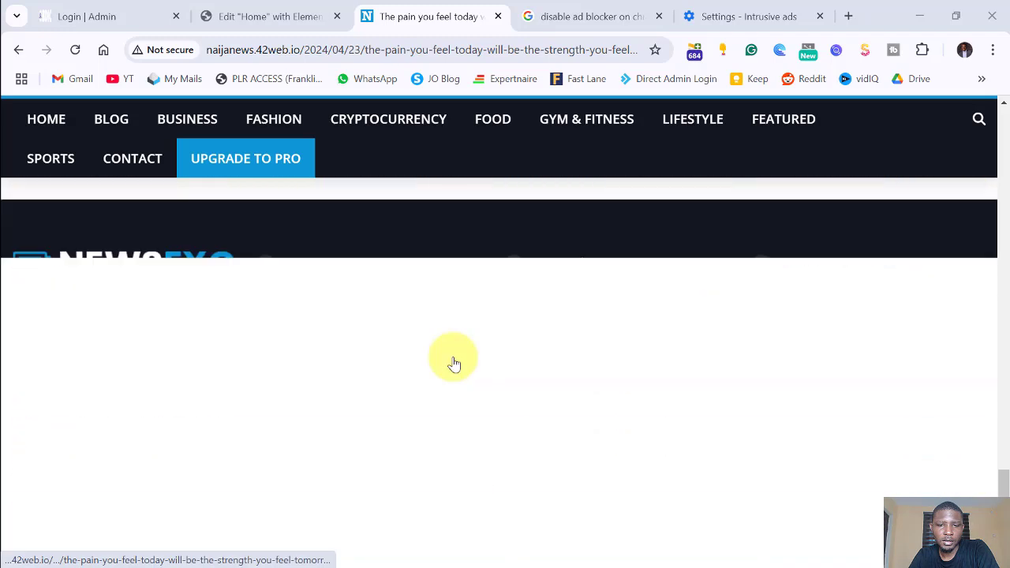
scroll(454, 363, down, 5)
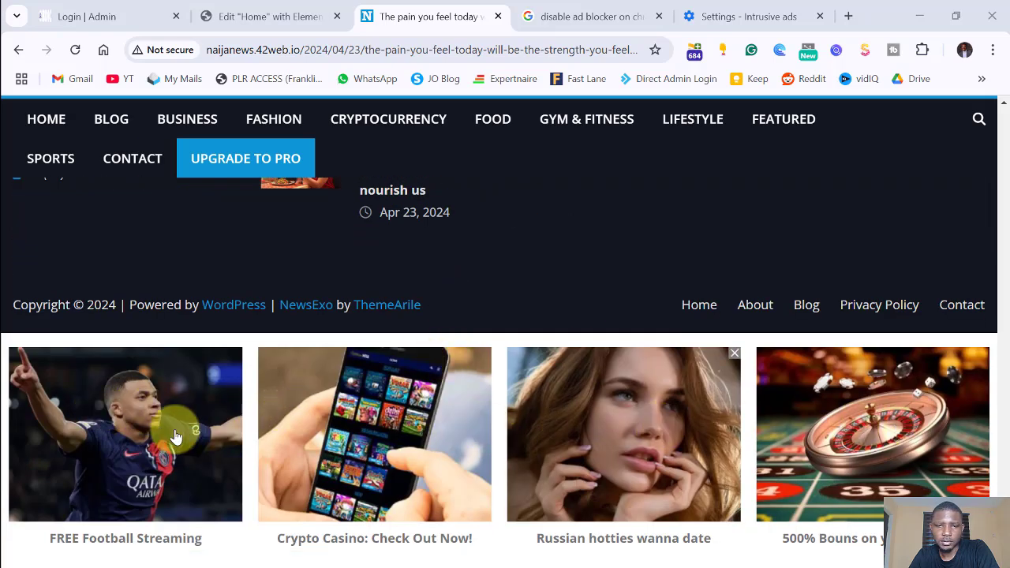
scroll(801, 422, up, 15)
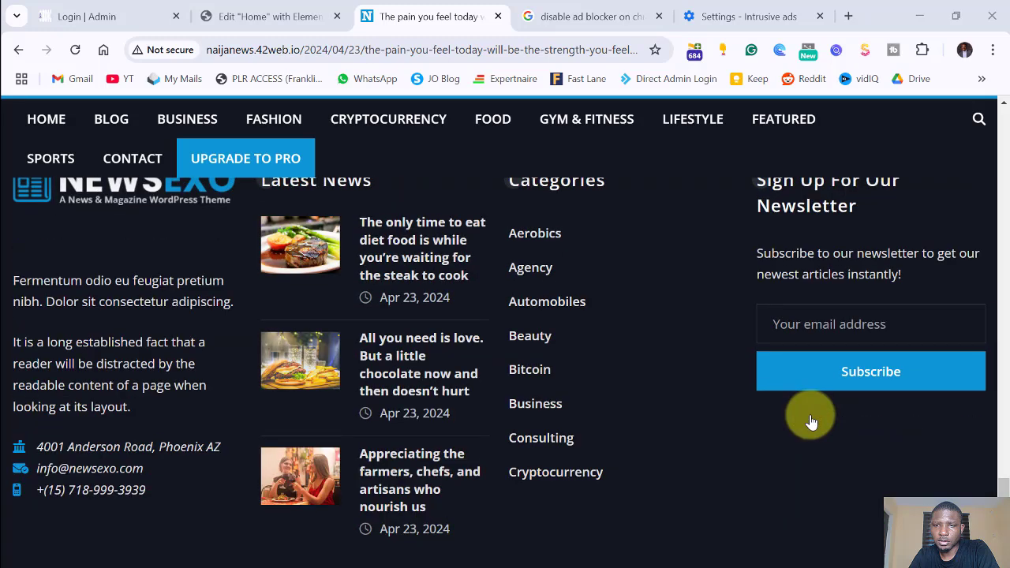